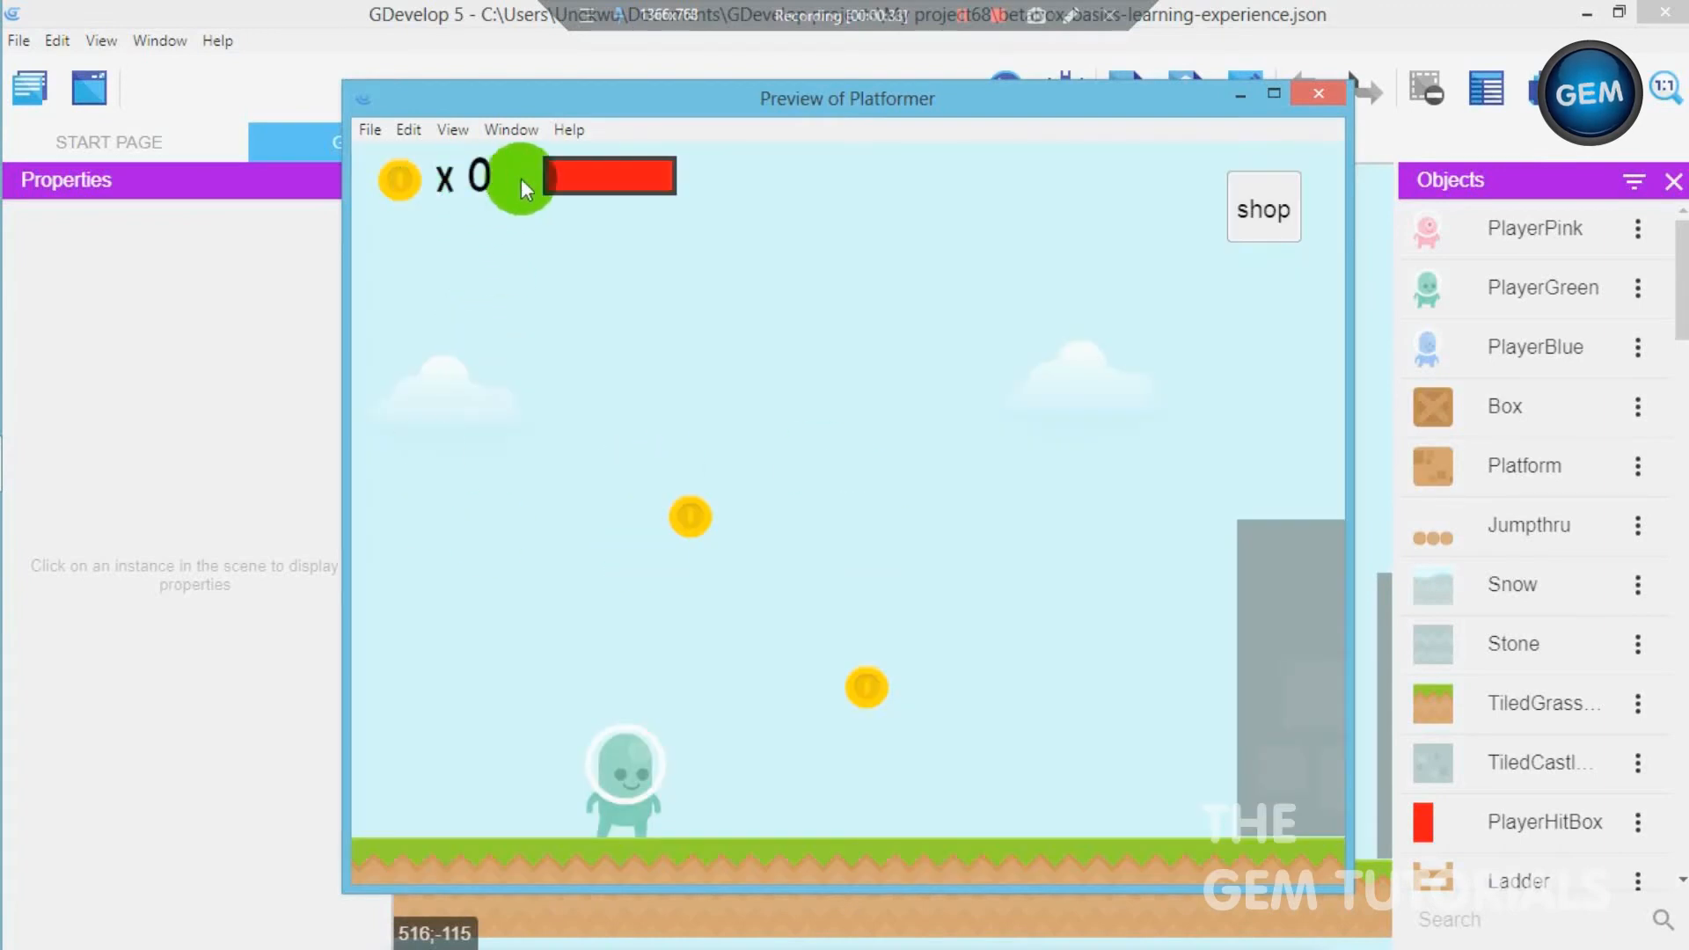
# - Open the shop in the game preview, try to purchase the pink character without coins, and return to the game
pyautogui.click(1281, 207)
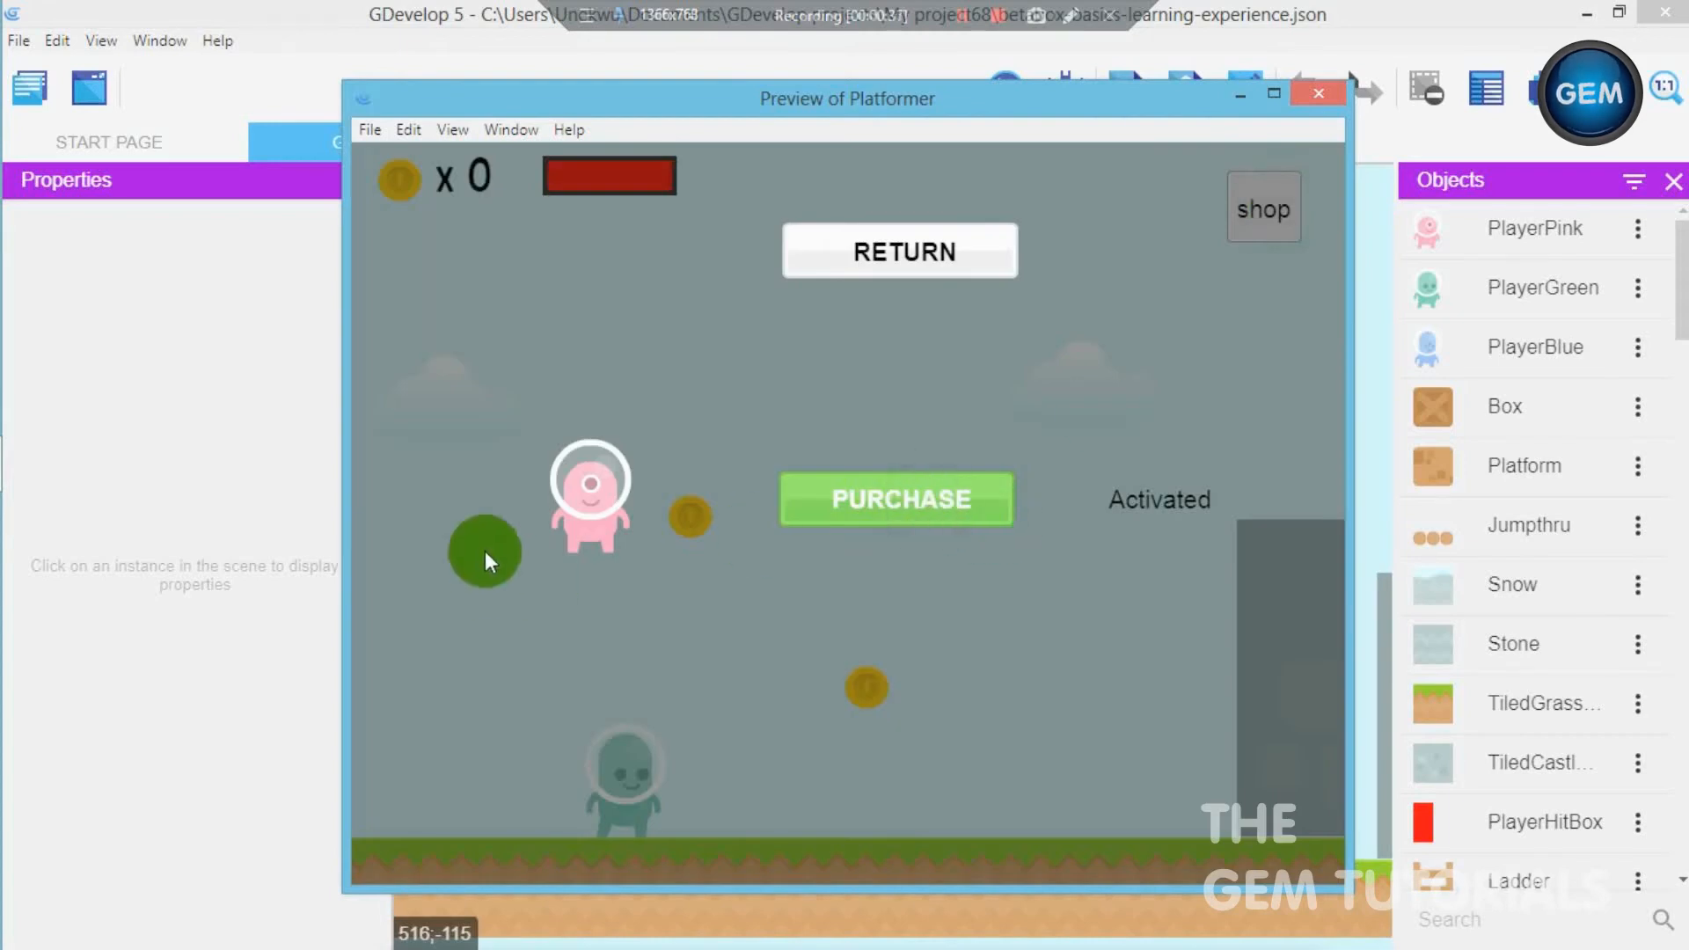
pyautogui.click(980, 493)
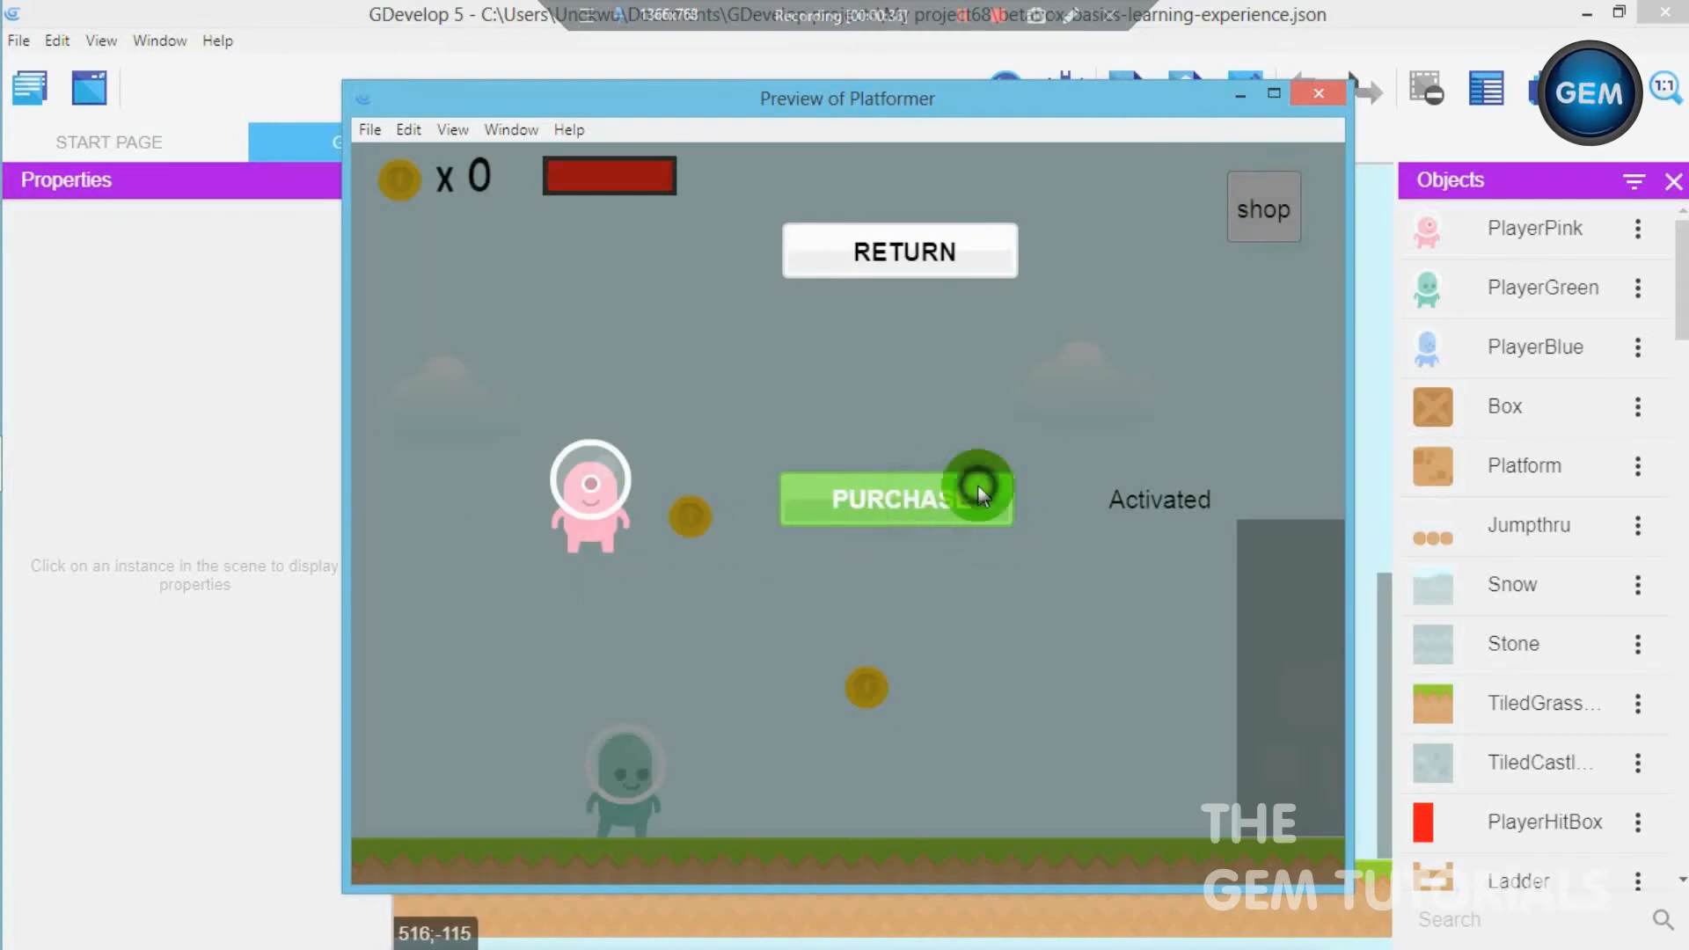
pyautogui.click(941, 267)
# - Collect a coin in the preview and purchase the pink character with it in the shop, returning to the game
pyautogui.press('Right')
pyautogui.press('space')
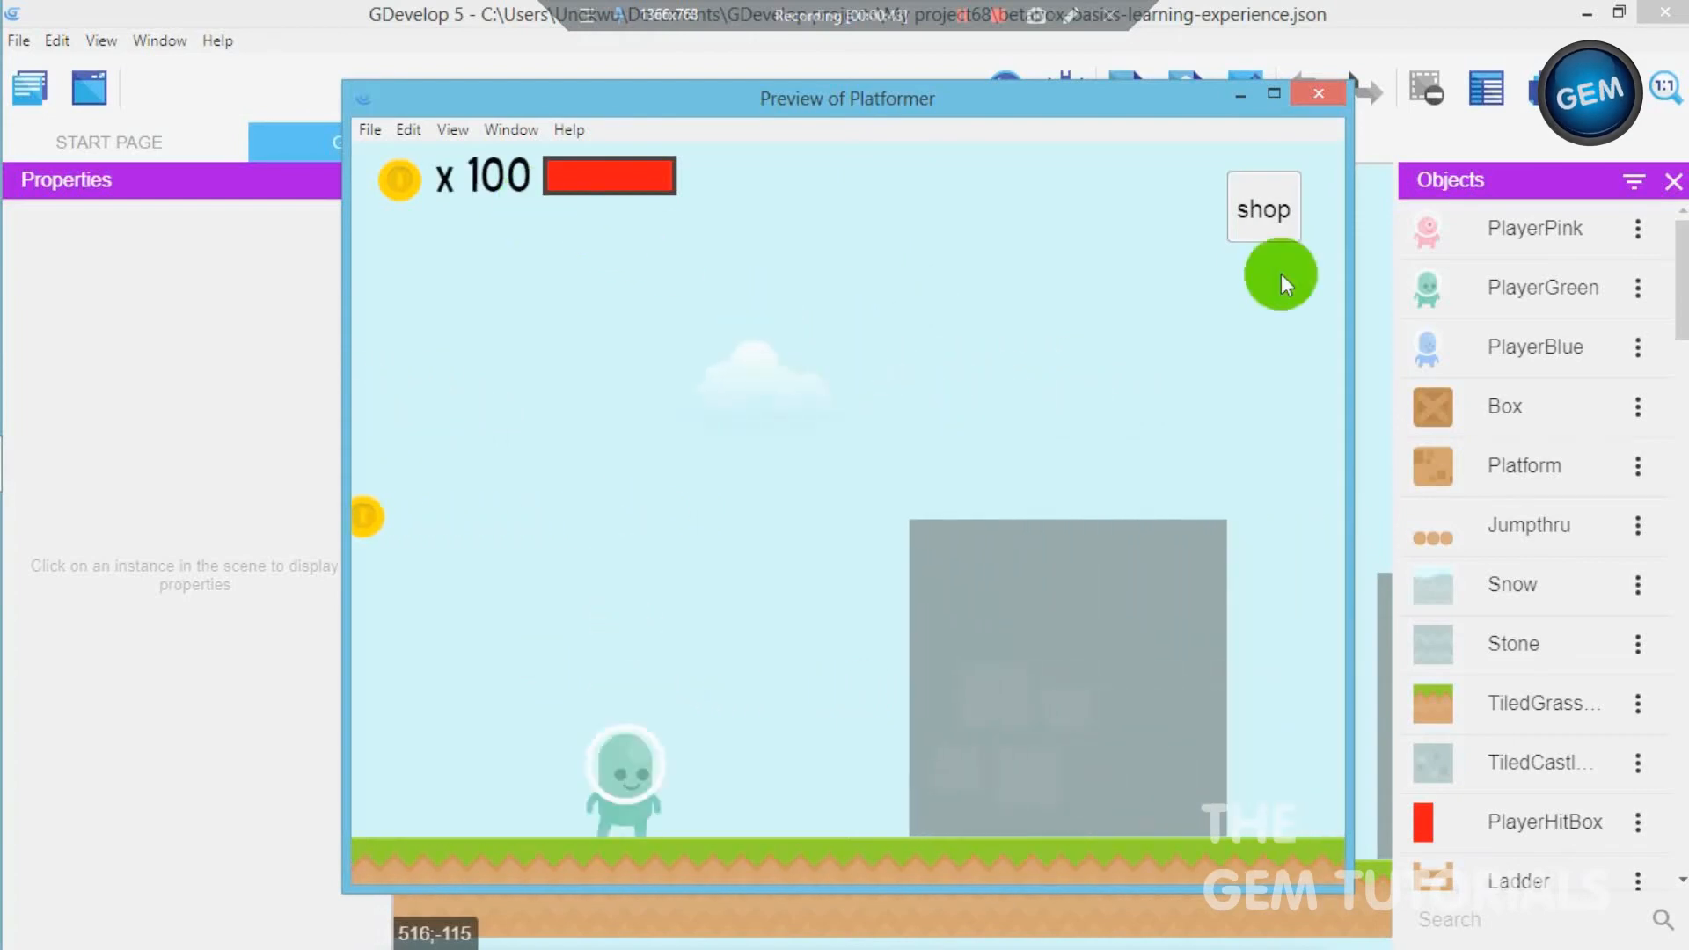
pyautogui.click(1254, 209)
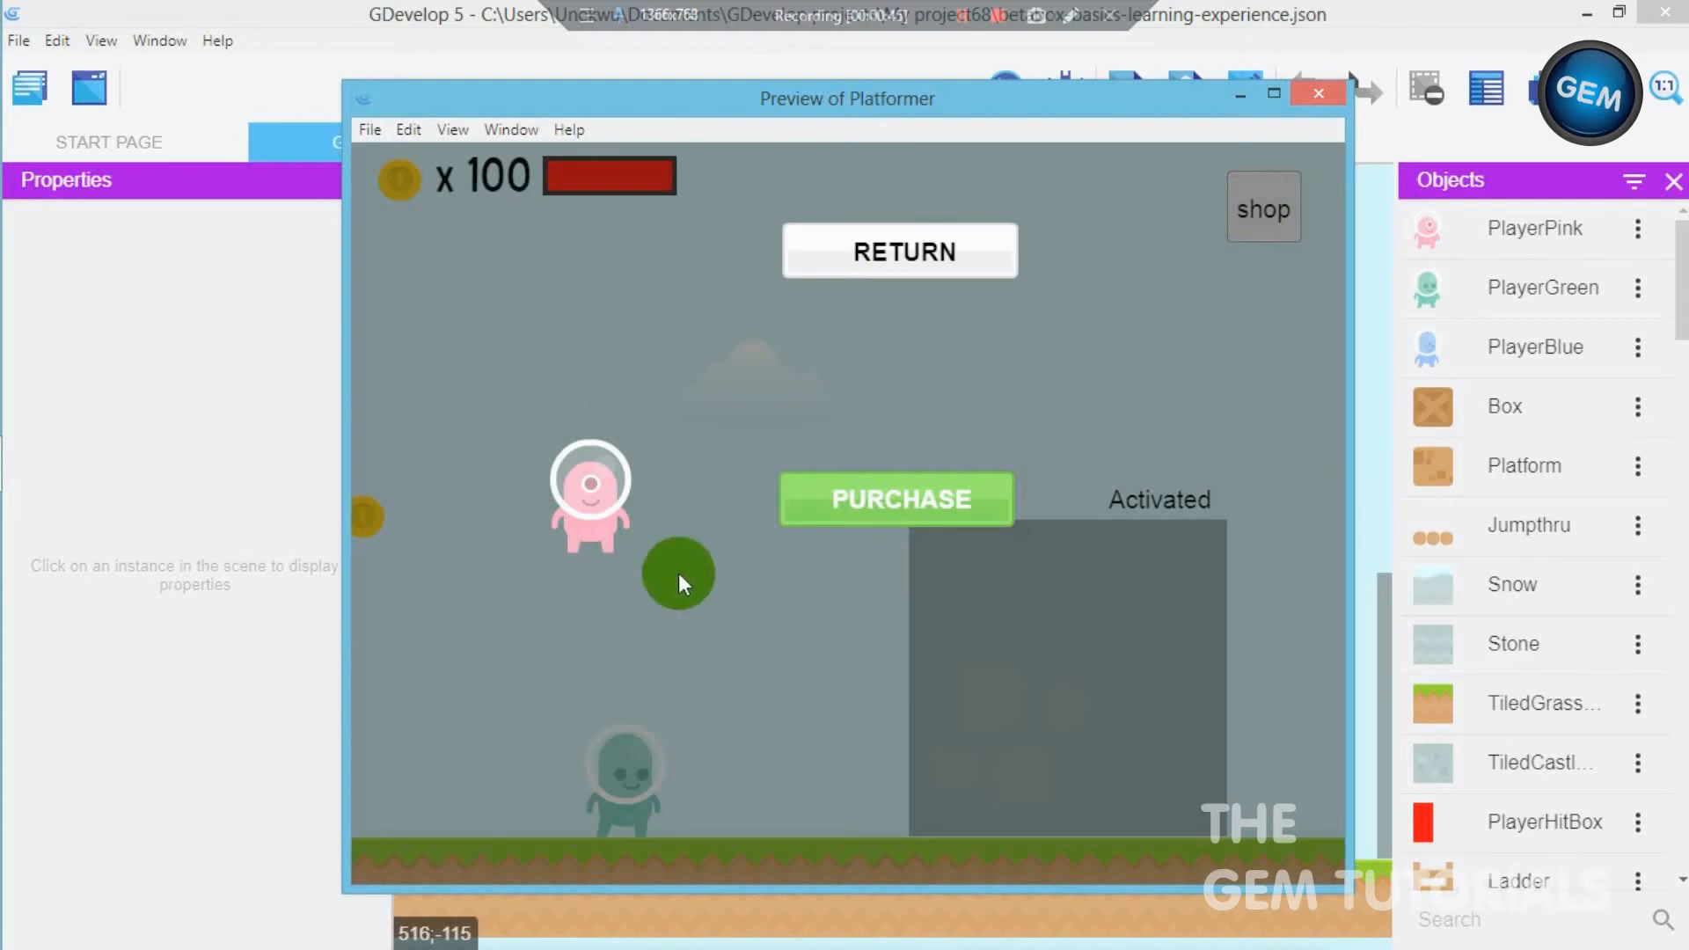
pyautogui.click(920, 517)
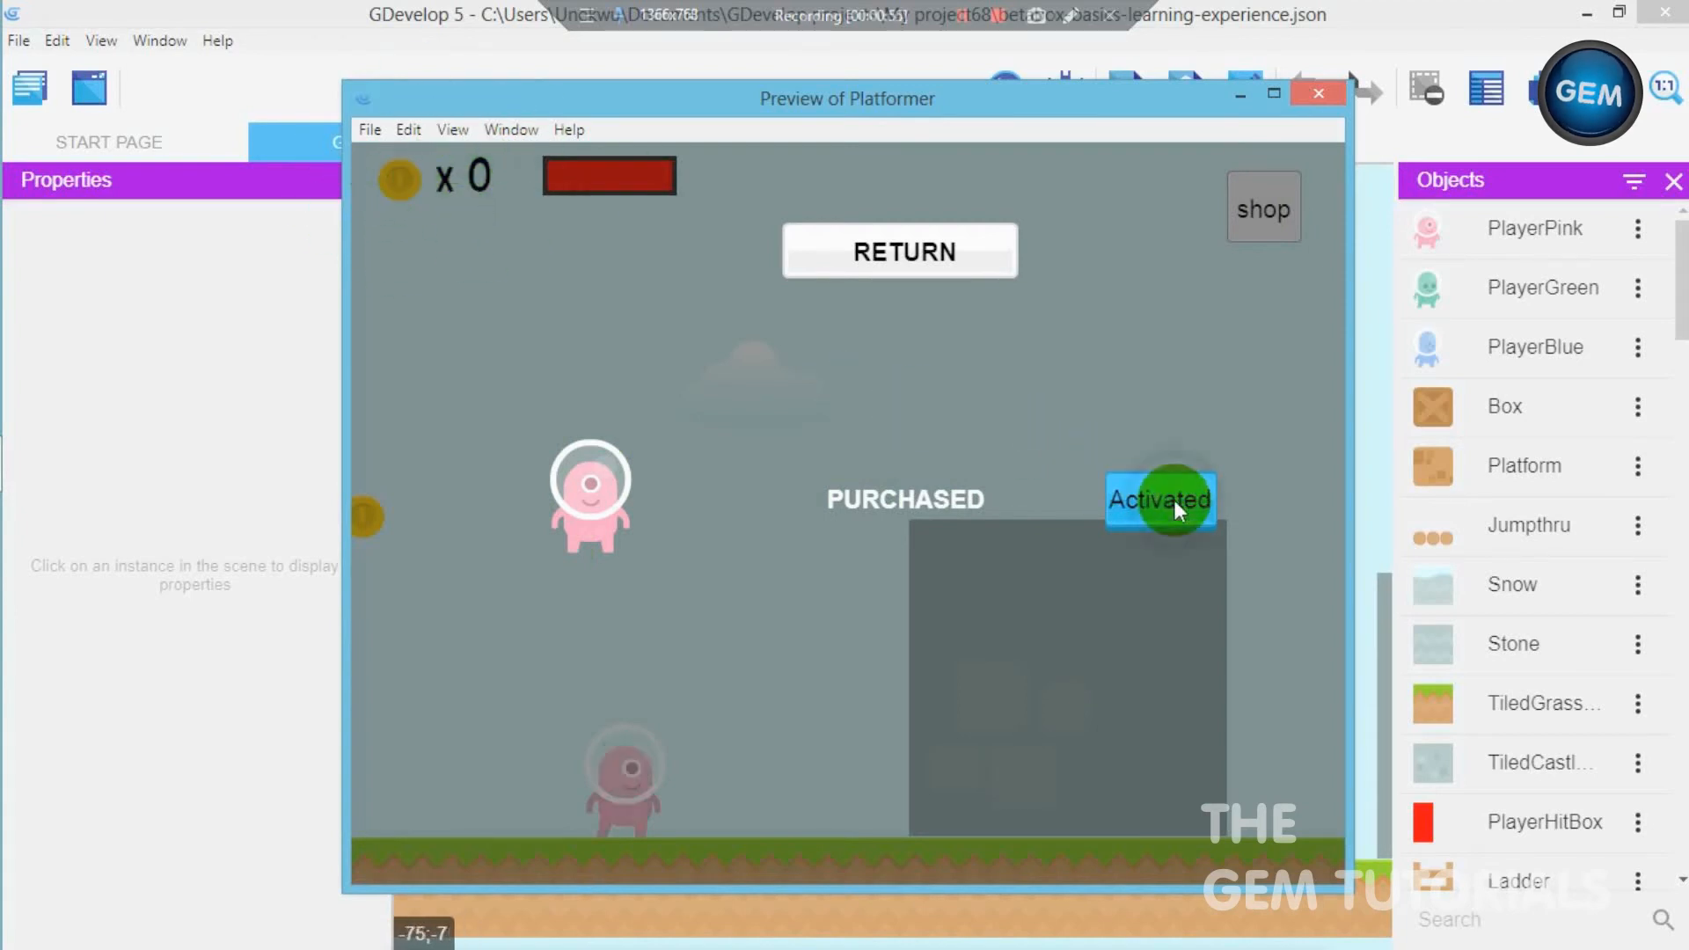
pyautogui.click(882, 247)
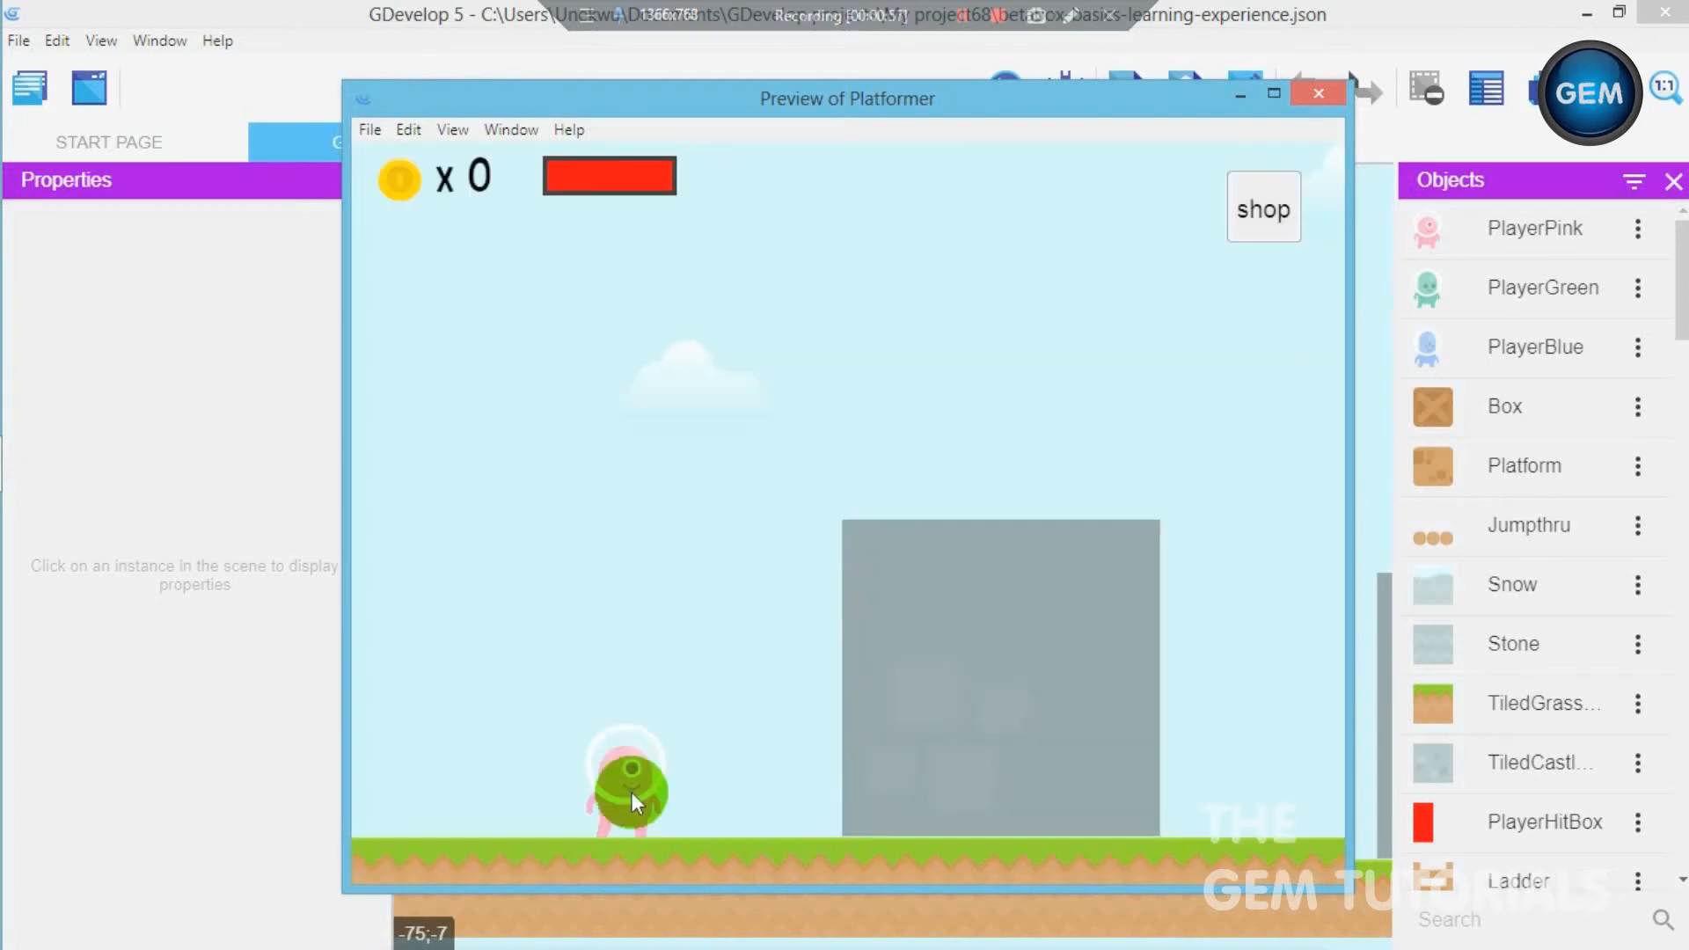
# - Run and jump with the pink player in the preview to collect another coin
pyautogui.press('Left')
pyautogui.press('Right')
pyautogui.press('space')
pyautogui.press('Left')
pyautogui.press('space')
pyautogui.press('Right')
pyautogui.press('space')
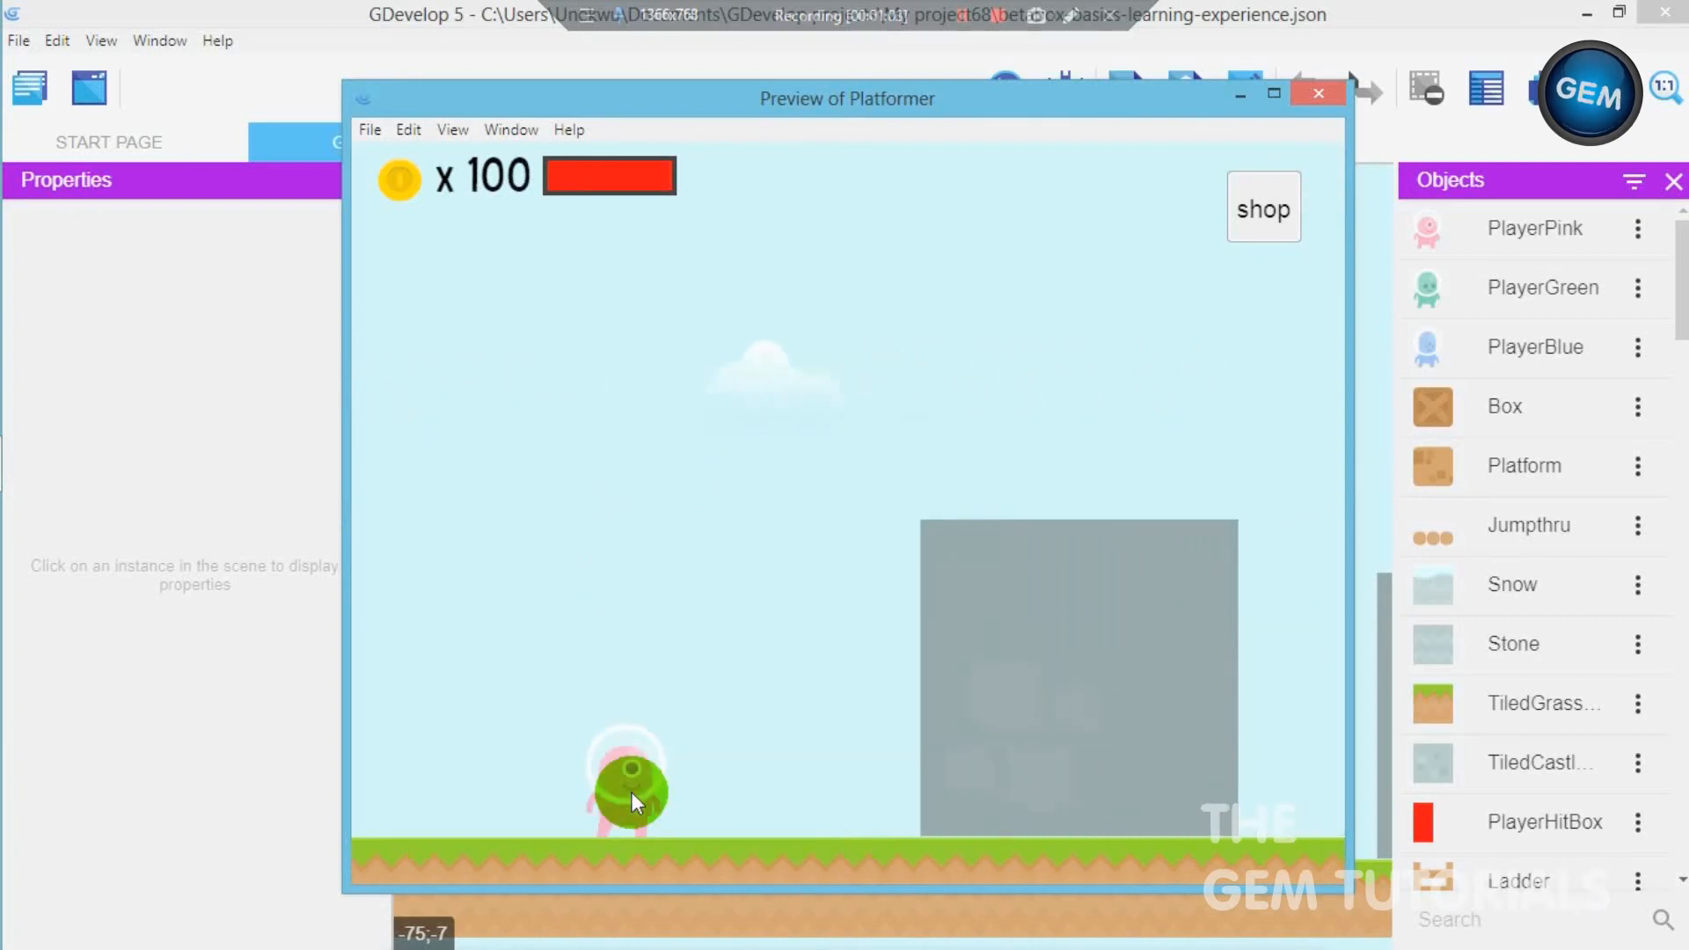
# - Close the preview and switch to the Game scene of the copied project
pyautogui.click(1315, 93)
pyautogui.click(1583, 18)
pyautogui.moveTo(23, 459)
pyautogui.click(235, 509)
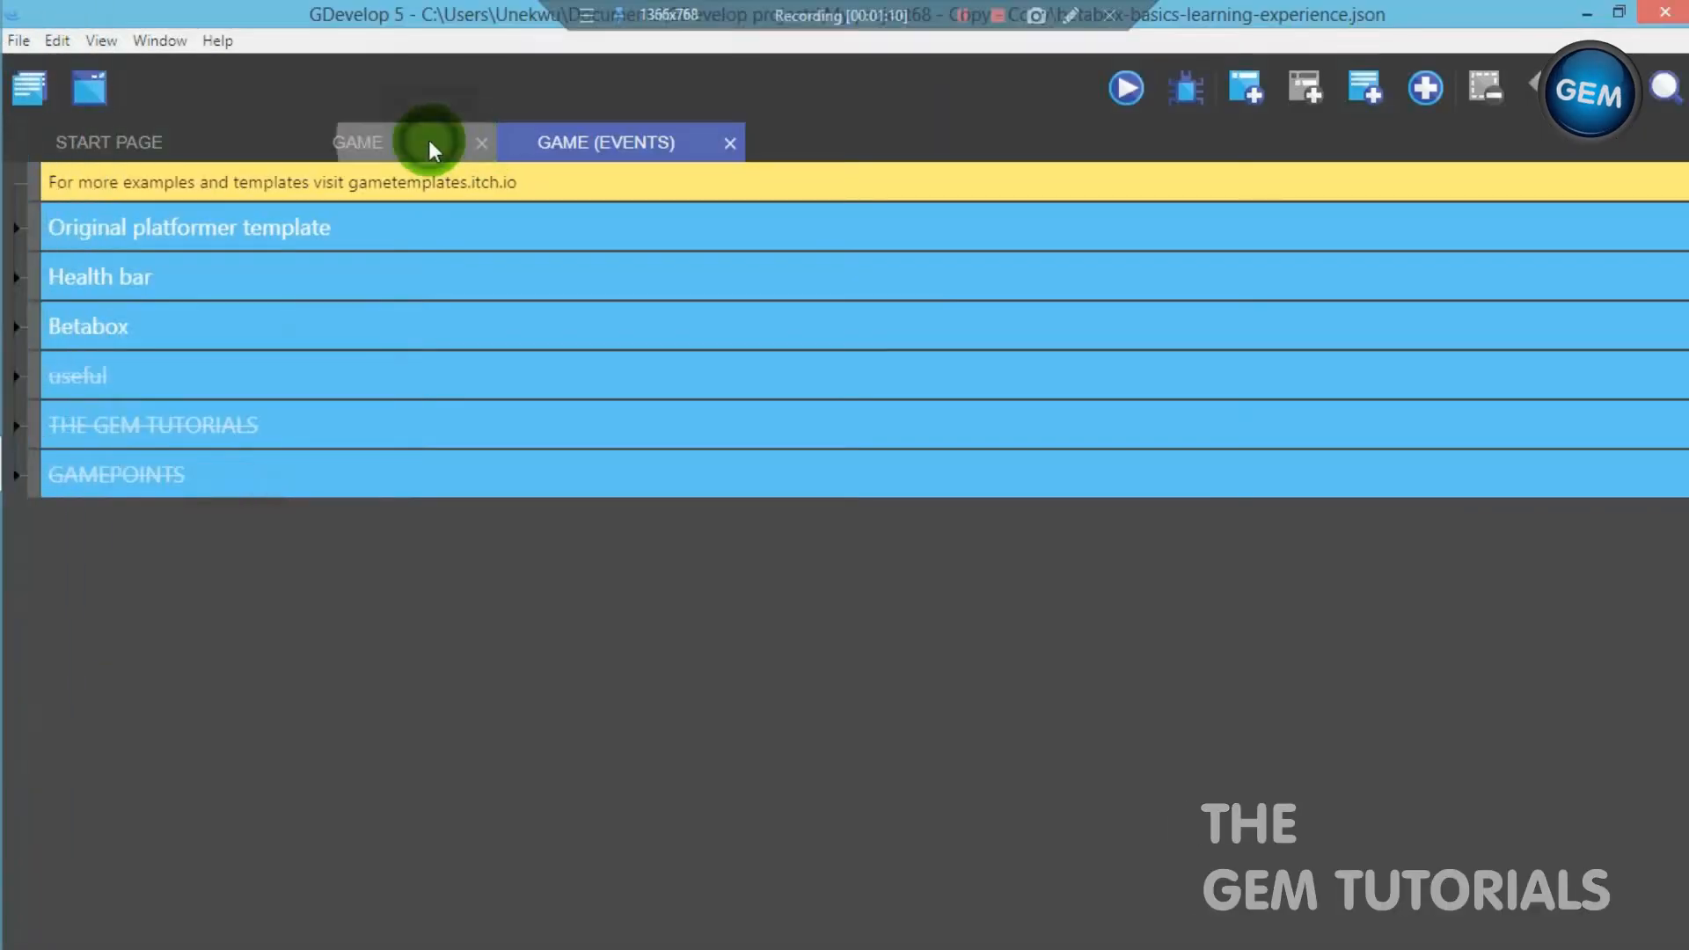
pyautogui.click(429, 140)
# - Look through the copied project's object list and compare its Game scene with the finished project's scene
pyautogui.moveTo(933, 165); pyautogui.dragTo(950, 218)
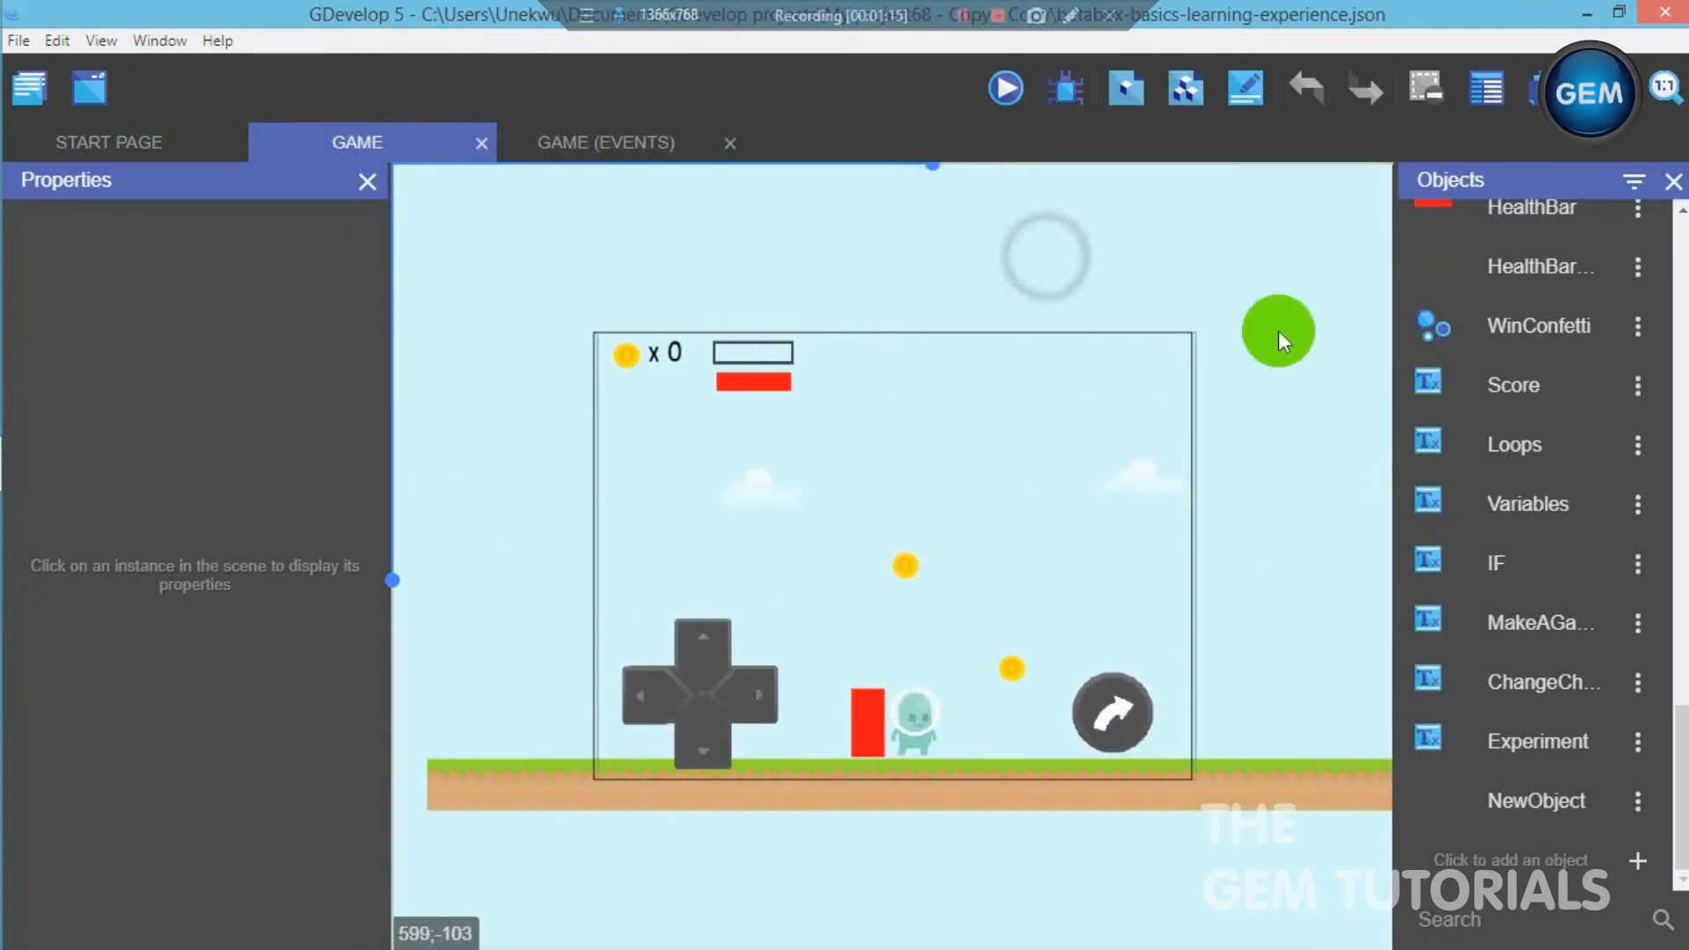
pyautogui.moveTo(1683, 716); pyautogui.dragTo(1680, 189)
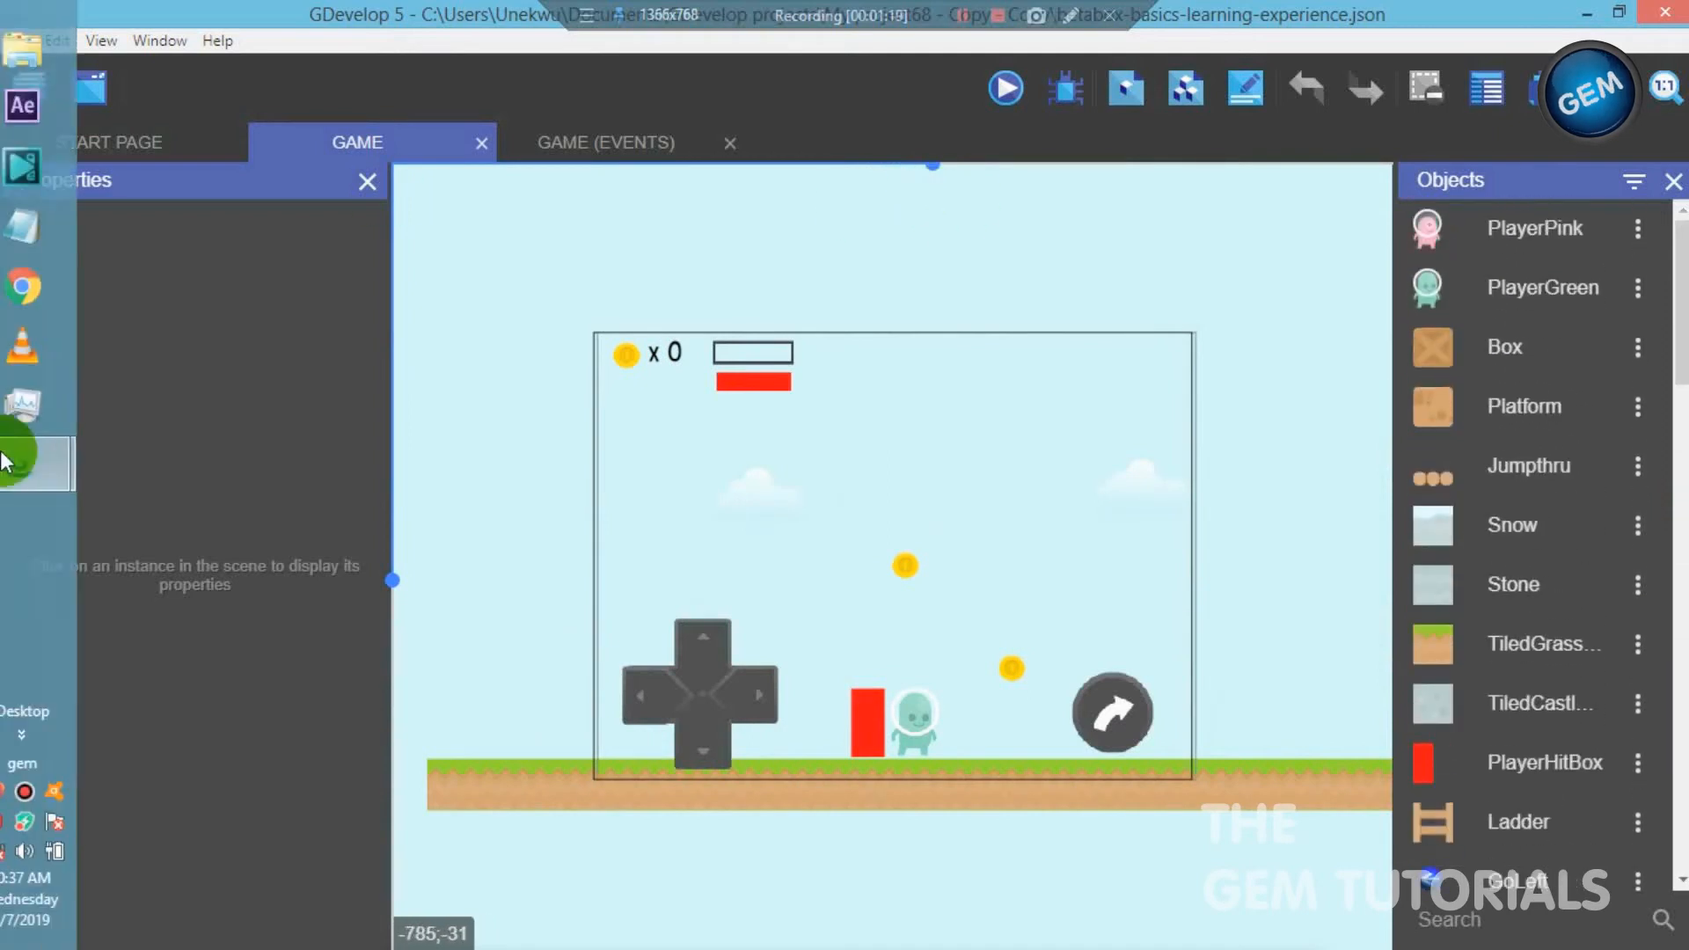
pyautogui.moveTo(12, 470)
pyautogui.click(274, 424)
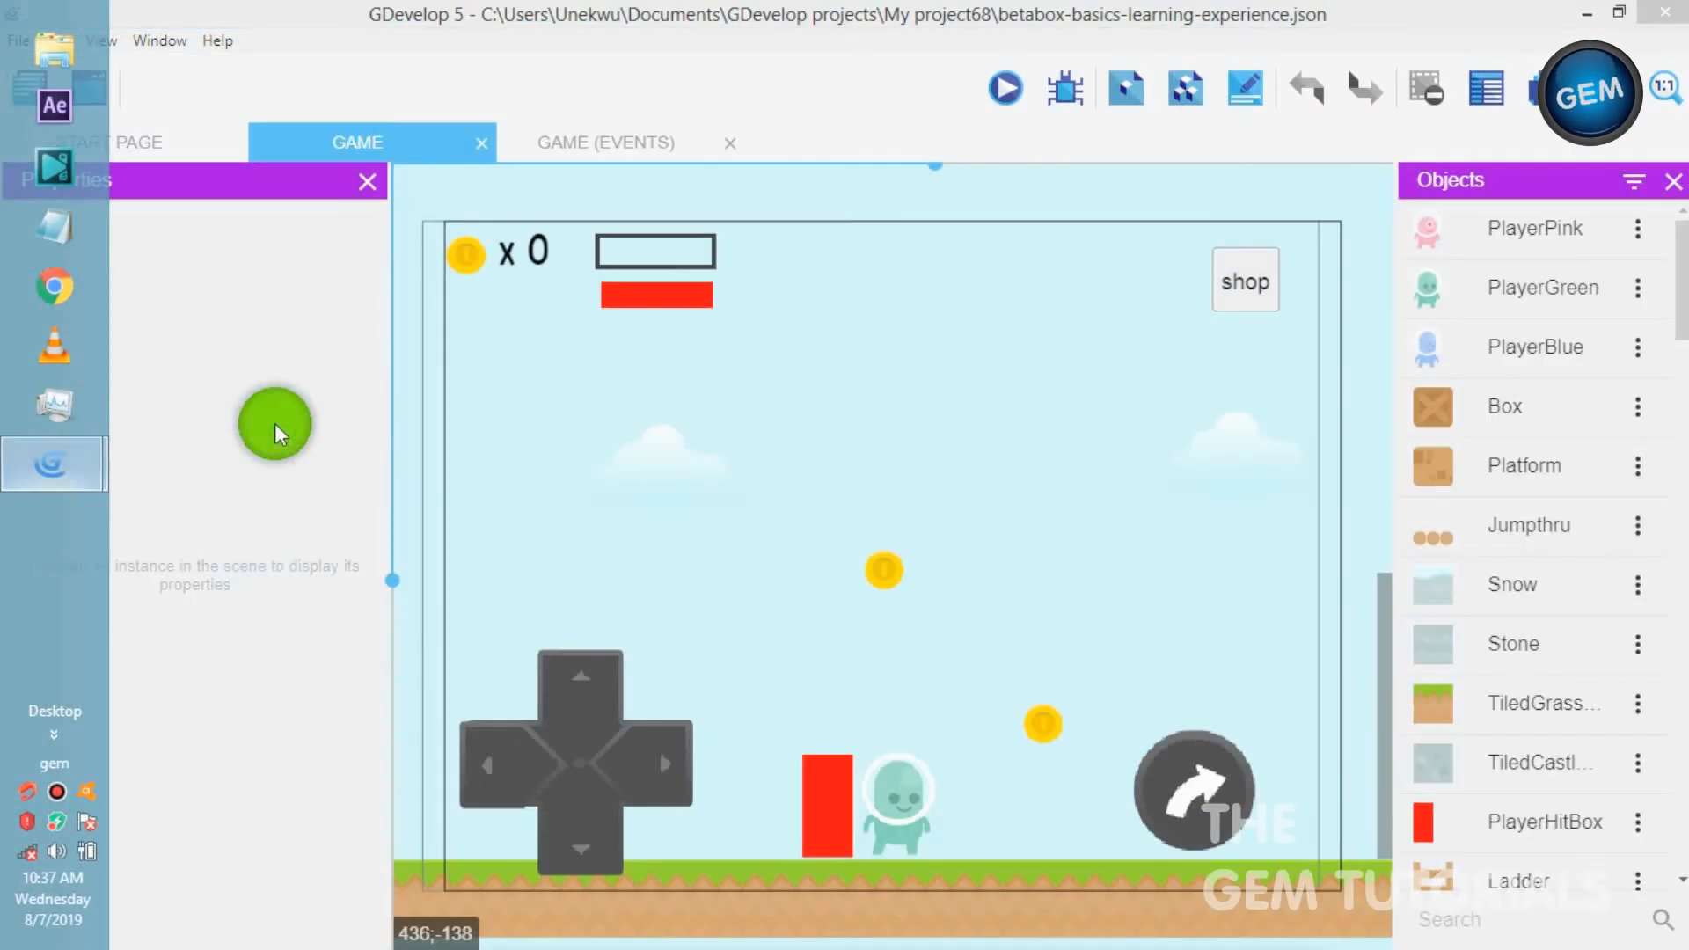
pyautogui.click(189, 571)
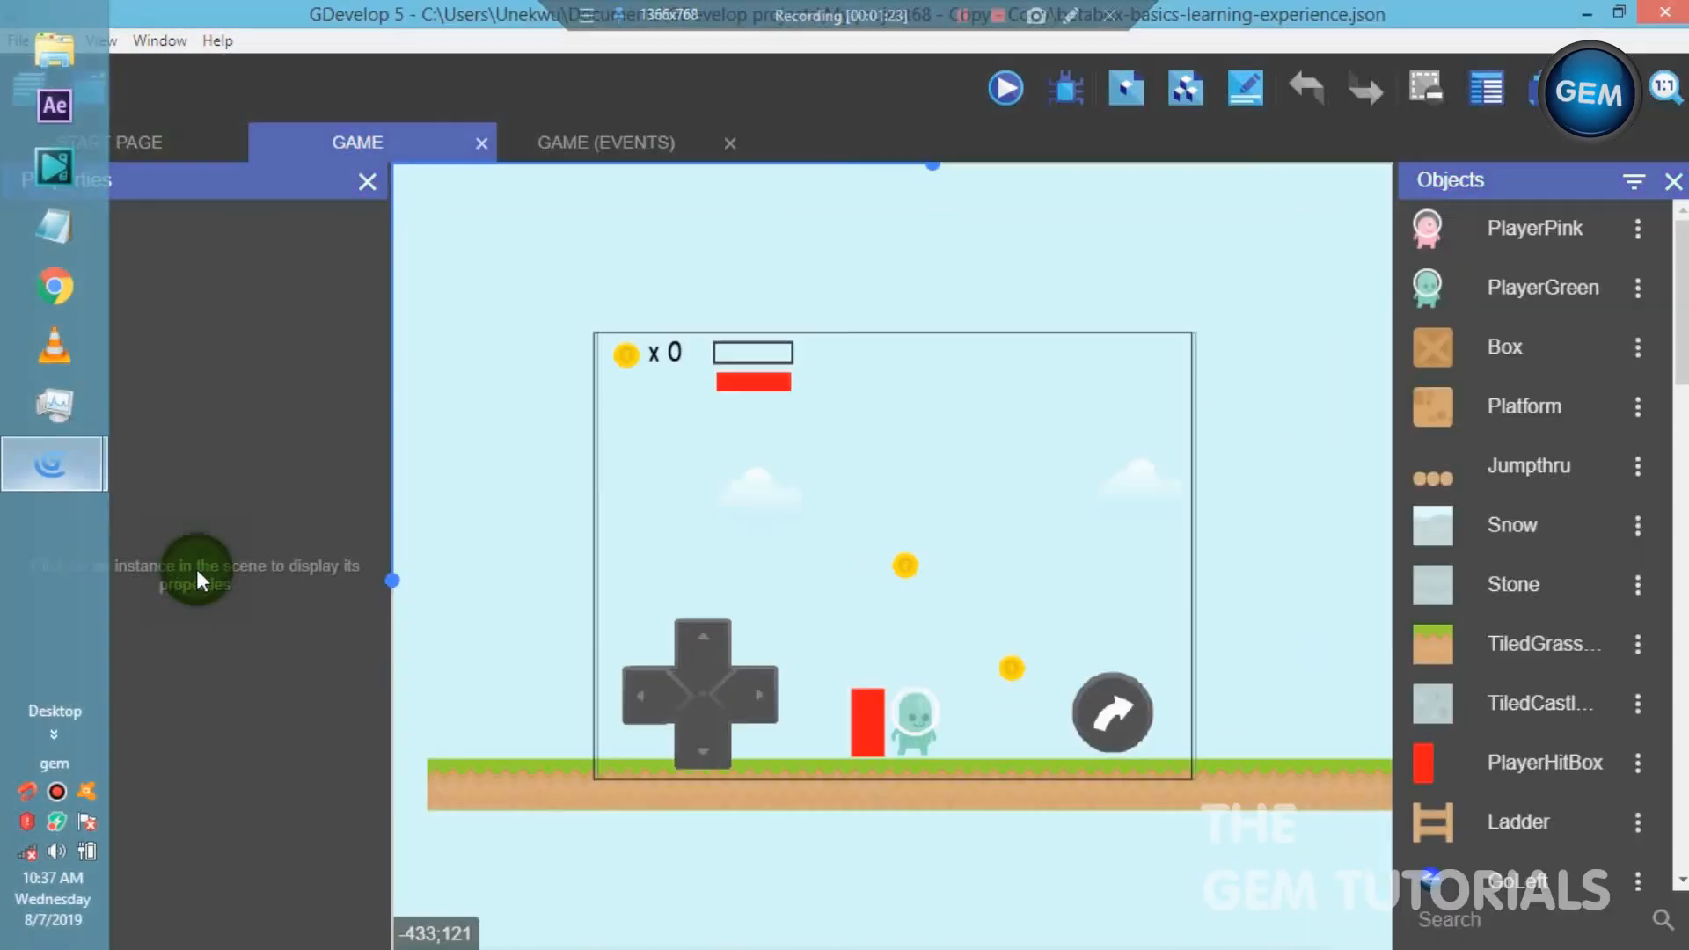
# - Review all animations of the PlayerPink object and close its editor
pyautogui.click(1637, 231)
pyautogui.click(1594, 280)
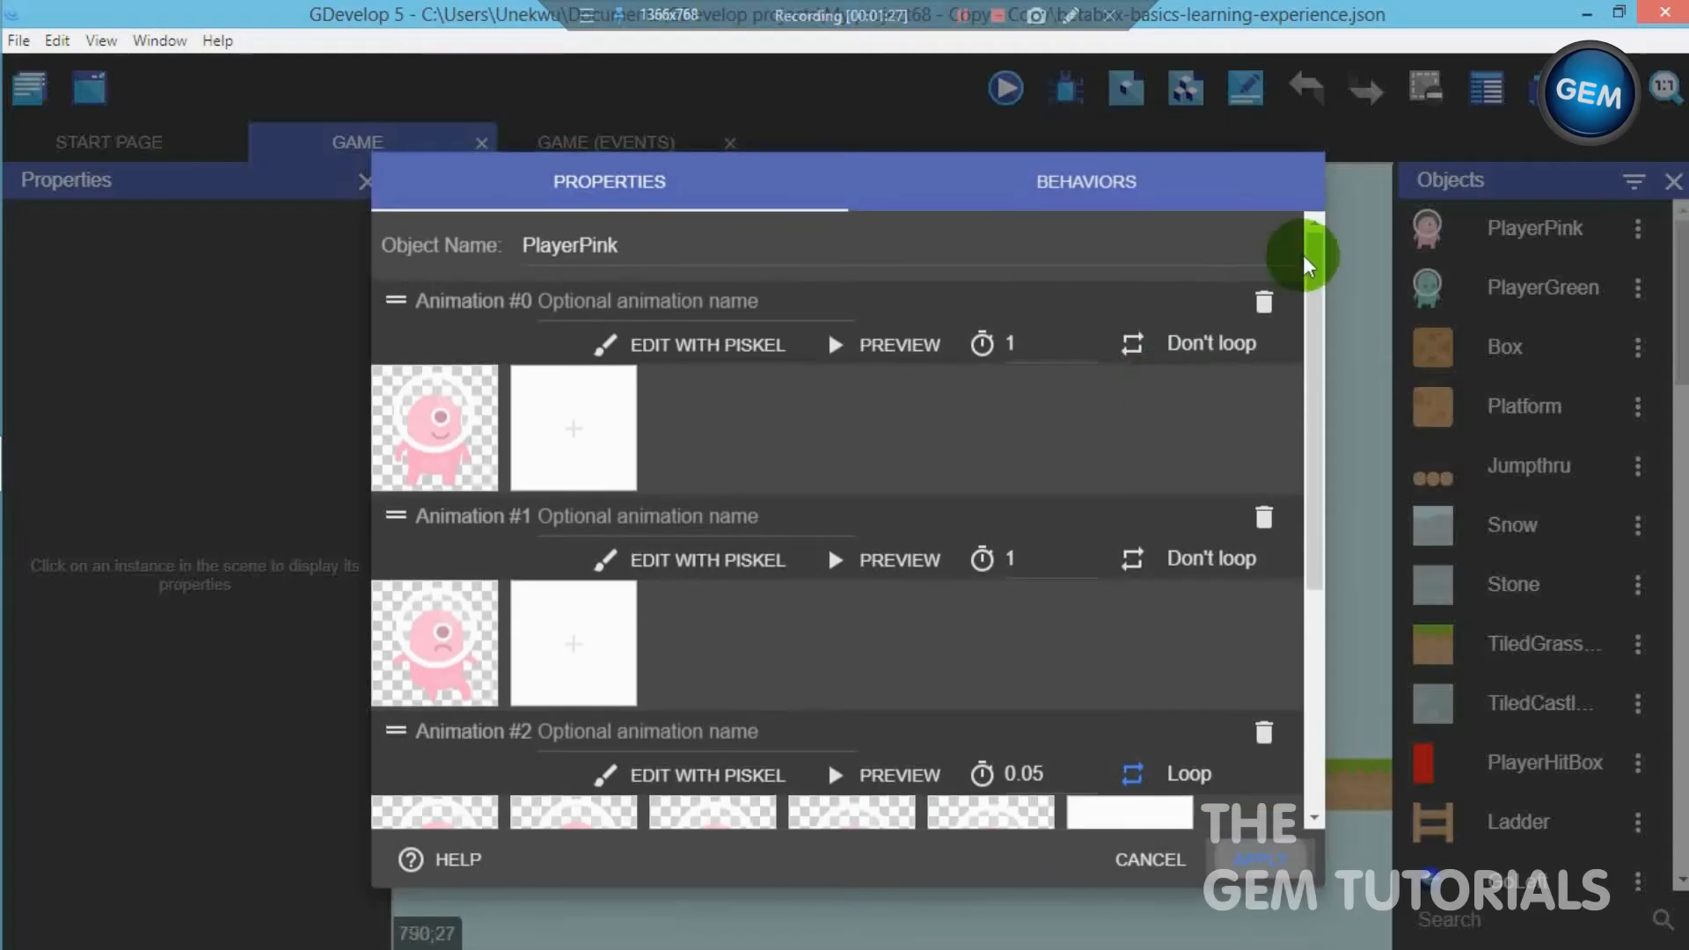
pyautogui.moveTo(1312, 271); pyautogui.dragTo(1321, 566)
pyautogui.scroll(3, 1319, 290)
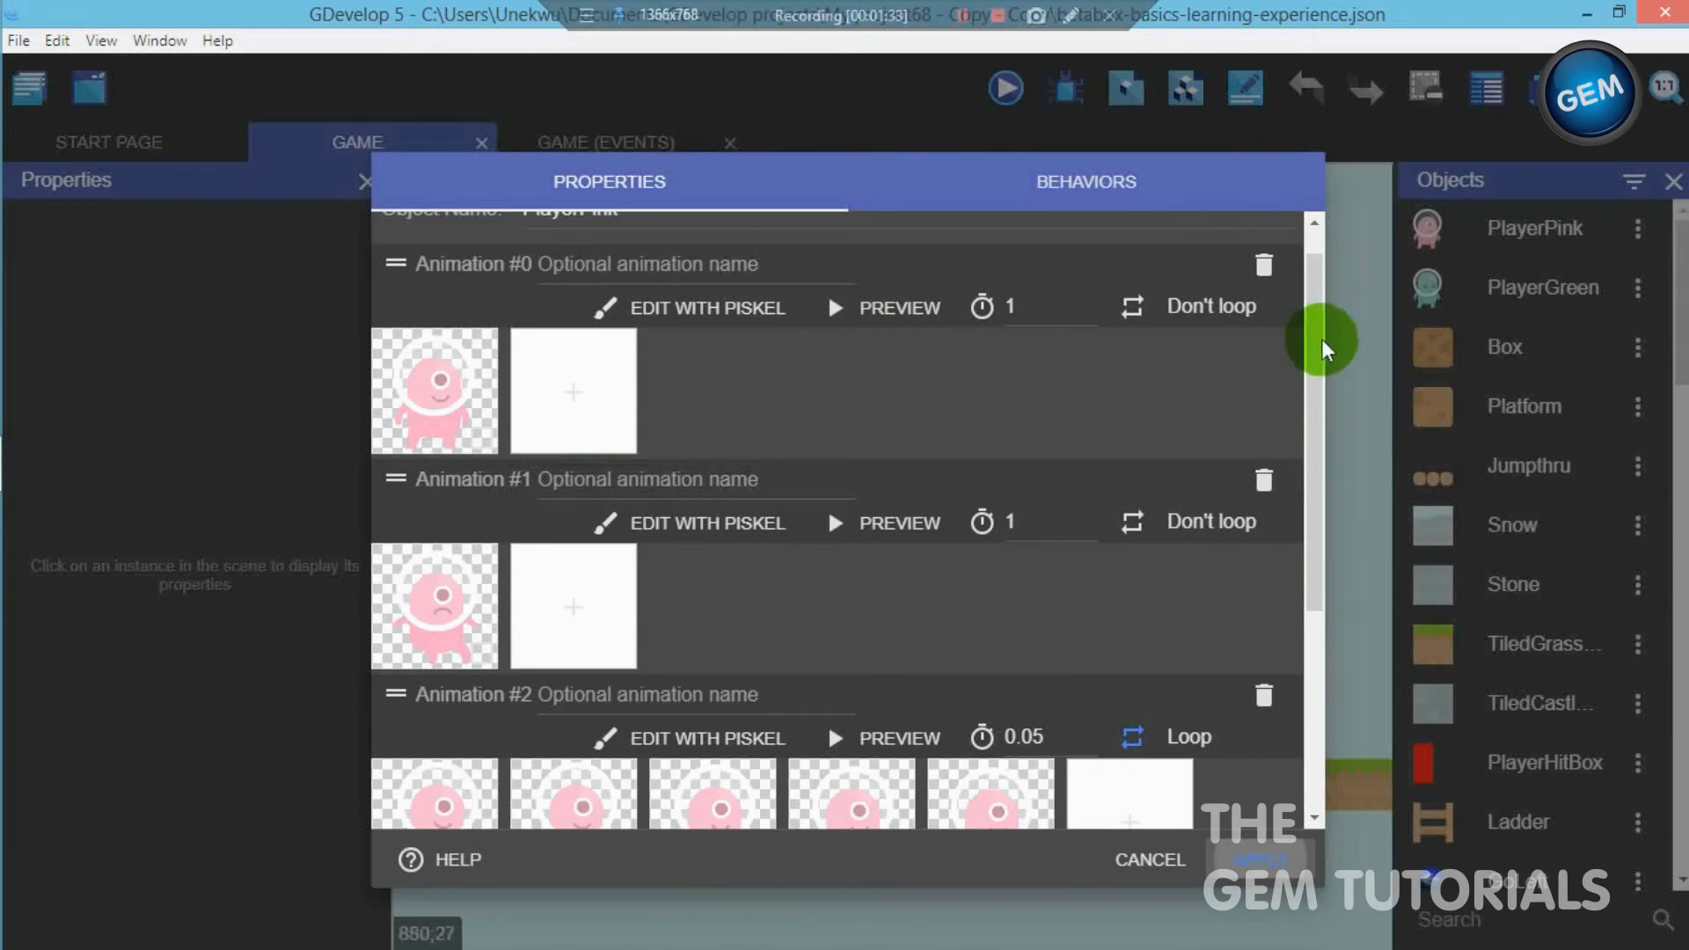
pyautogui.scroll(-1, 1315, 369)
pyautogui.scroll(-3, 1293, 686)
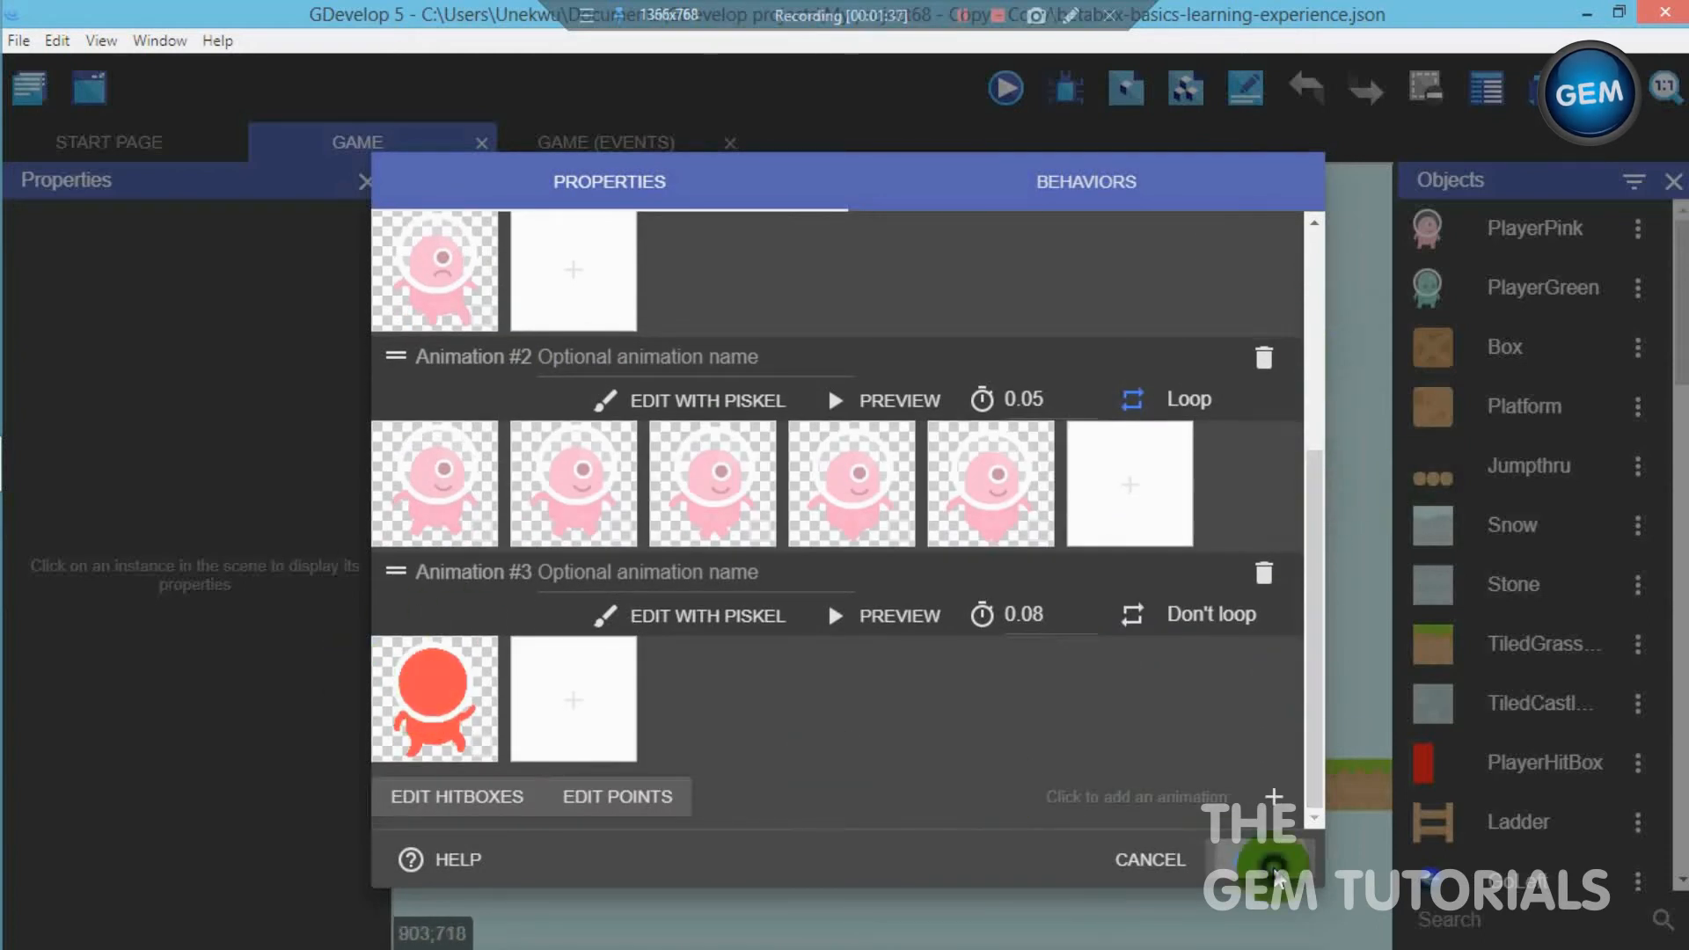
pyautogui.click(1274, 867)
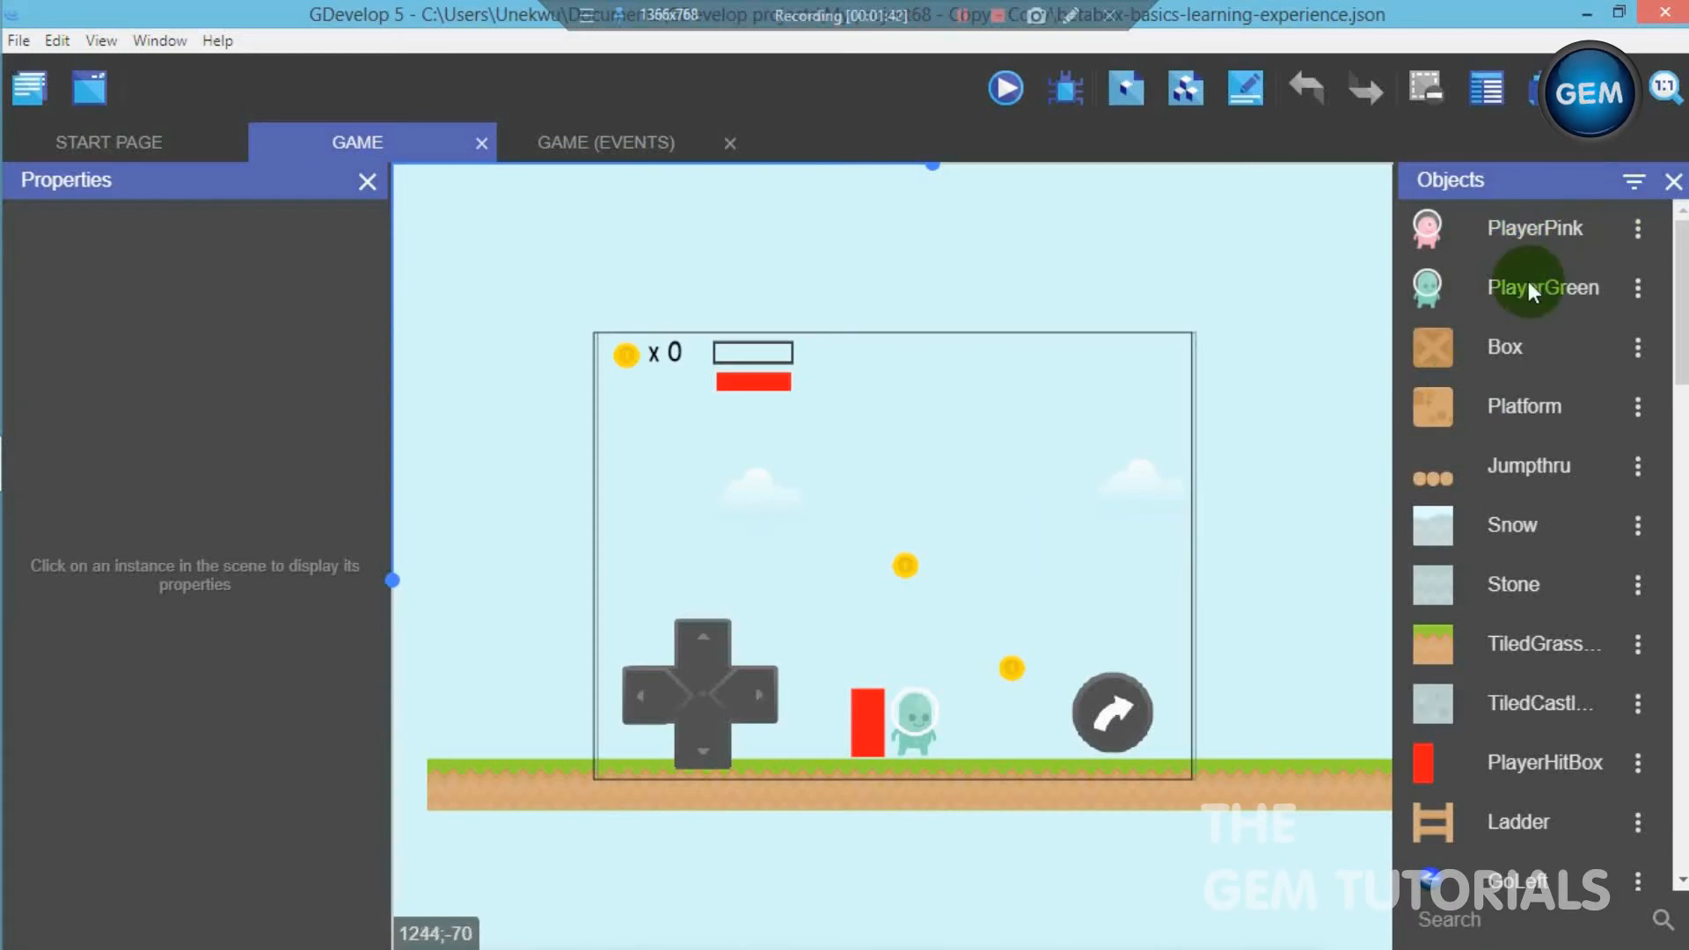
# - Add a new Sprite object to the scene's object list and name it blackmask
pyautogui.moveTo(1682, 356); pyautogui.dragTo(1678, 871)
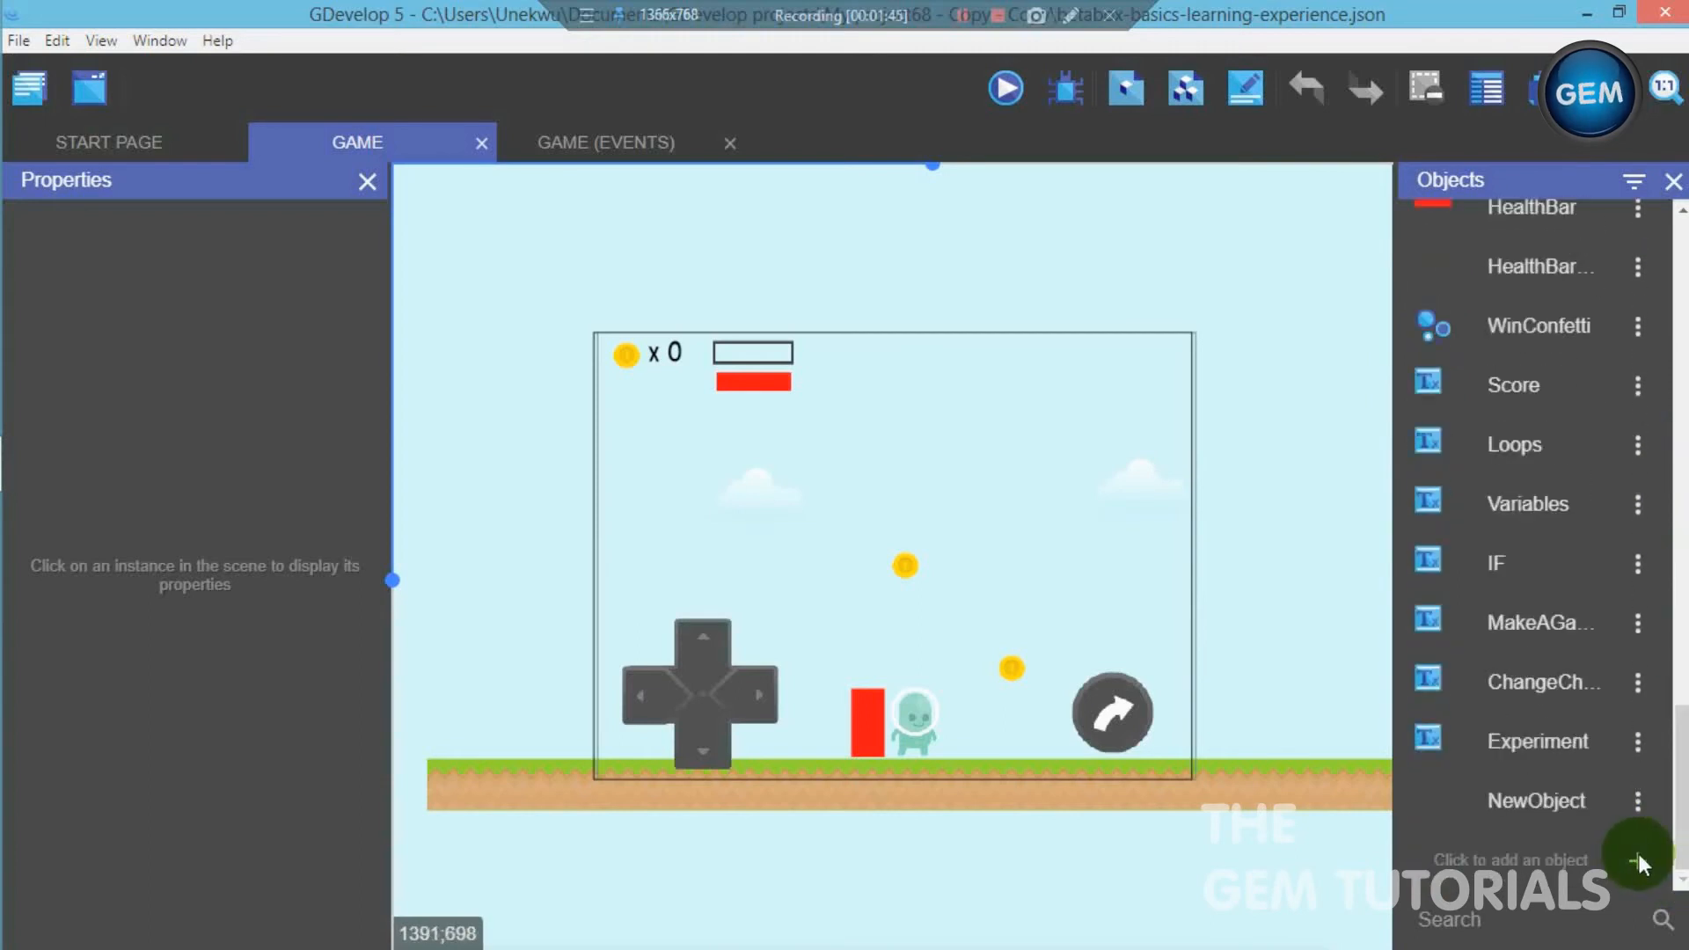
pyautogui.click(1638, 853)
pyautogui.click(794, 342)
pyautogui.click(439, 459)
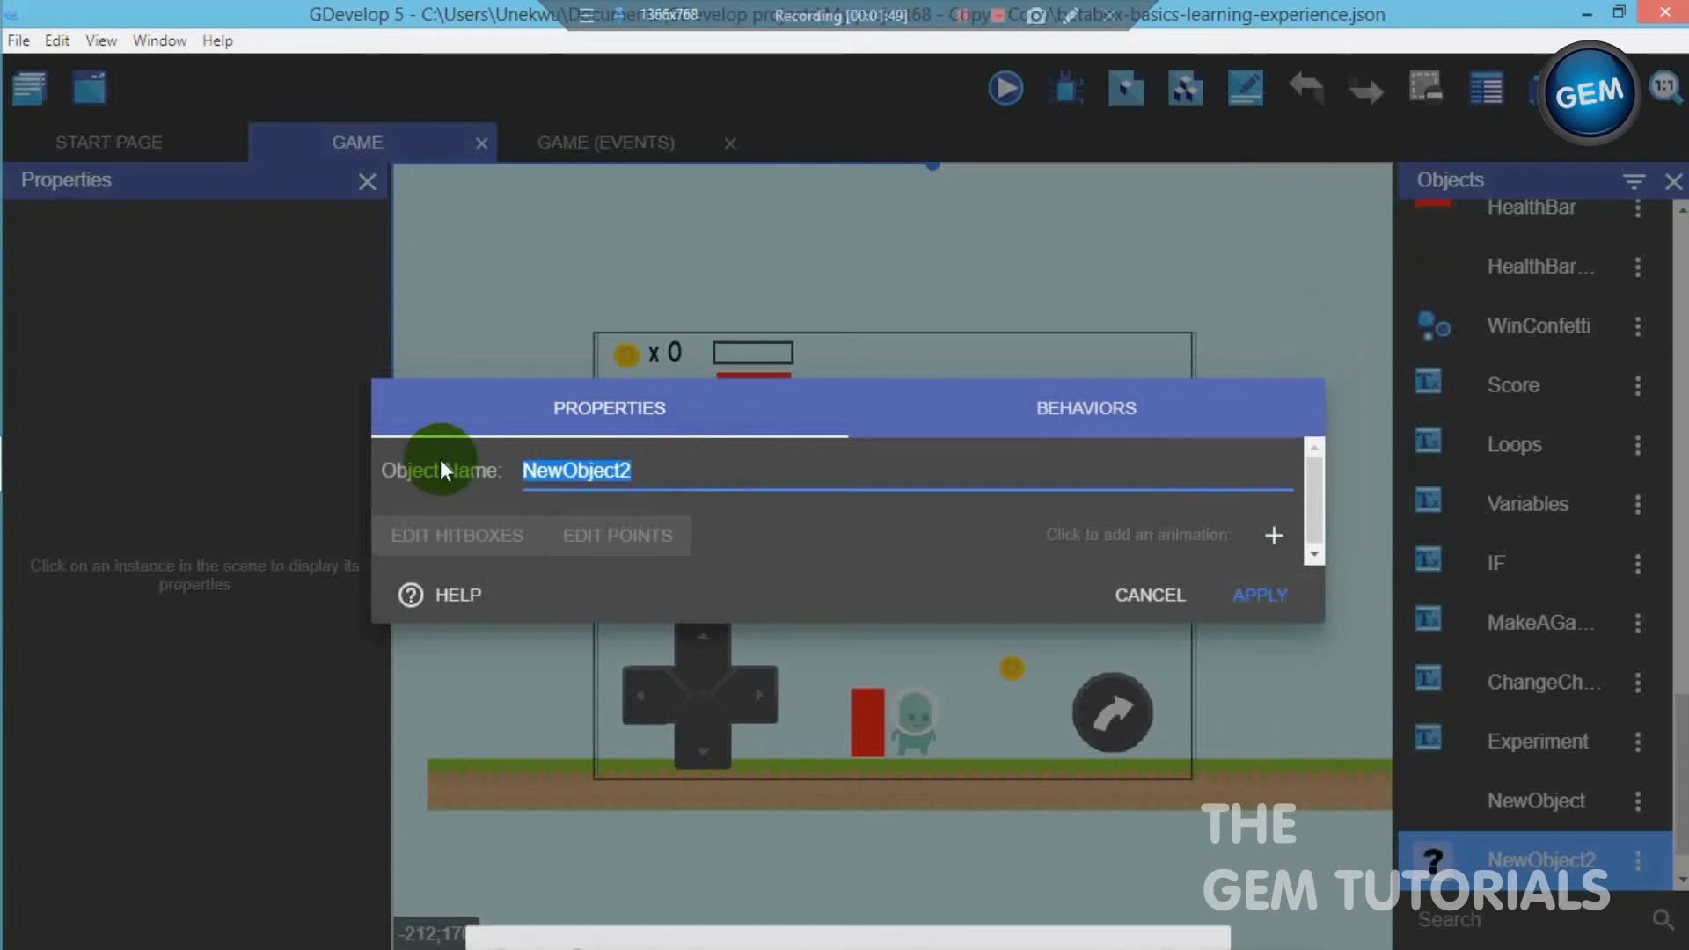
pyautogui.press('BackSpace')
pyautogui.write('blackmask')
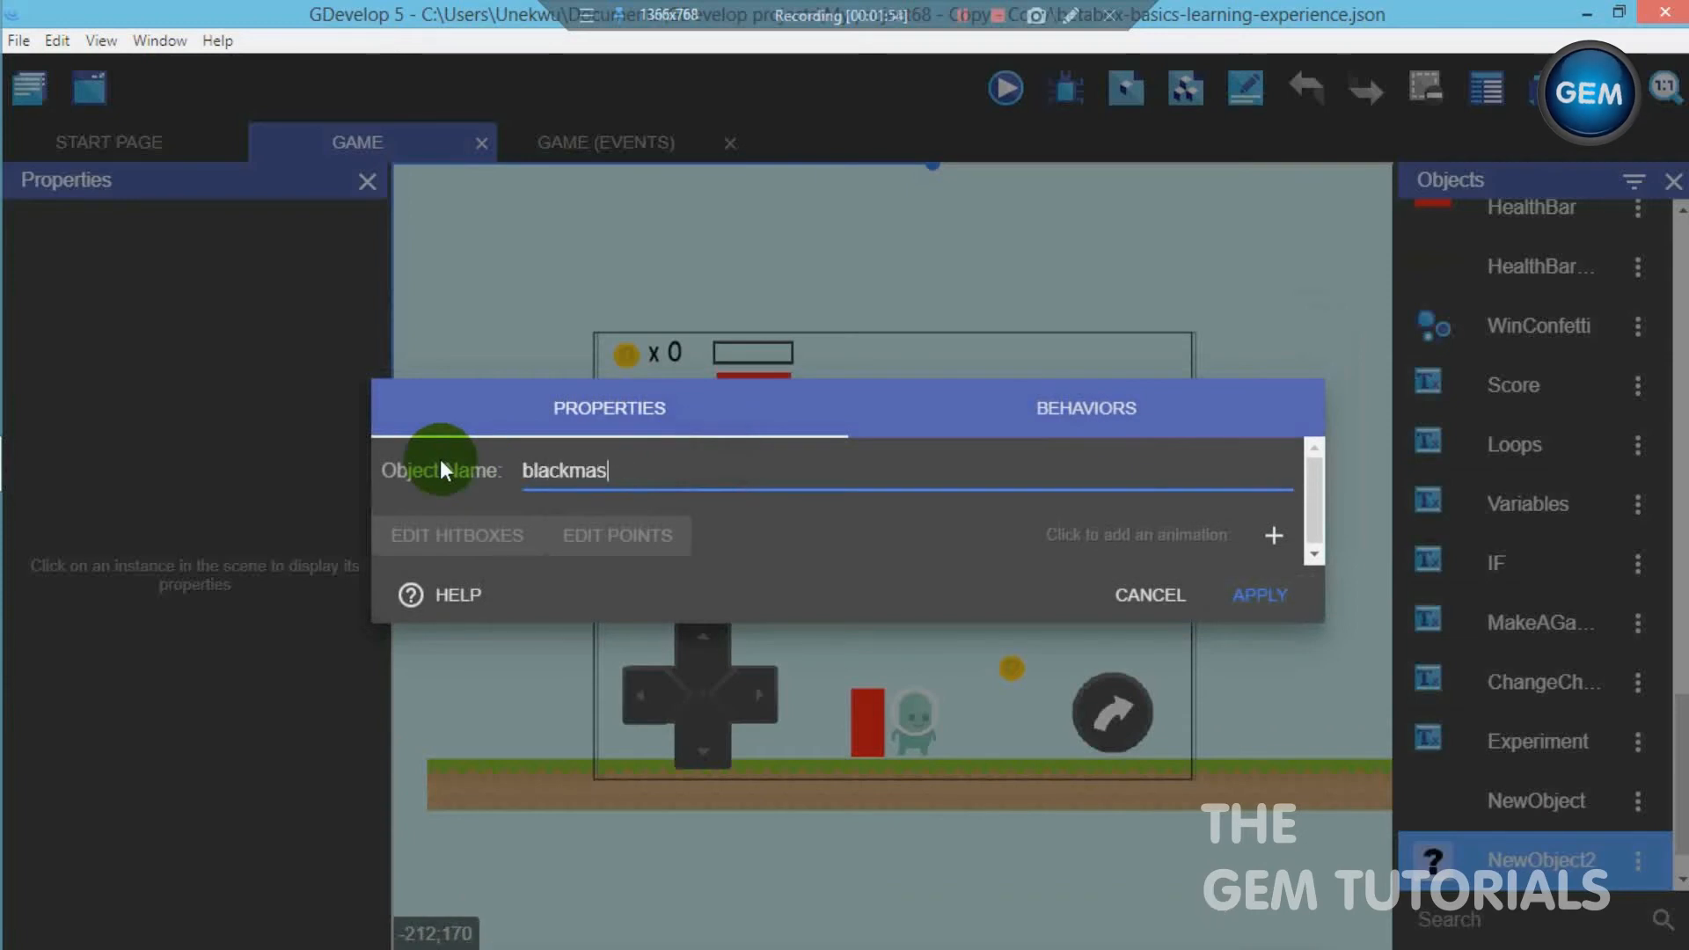
# - Give the blackmask object an animation using the BlackMask image and apply the object's settings
pyautogui.click(1274, 535)
pyautogui.click(410, 560)
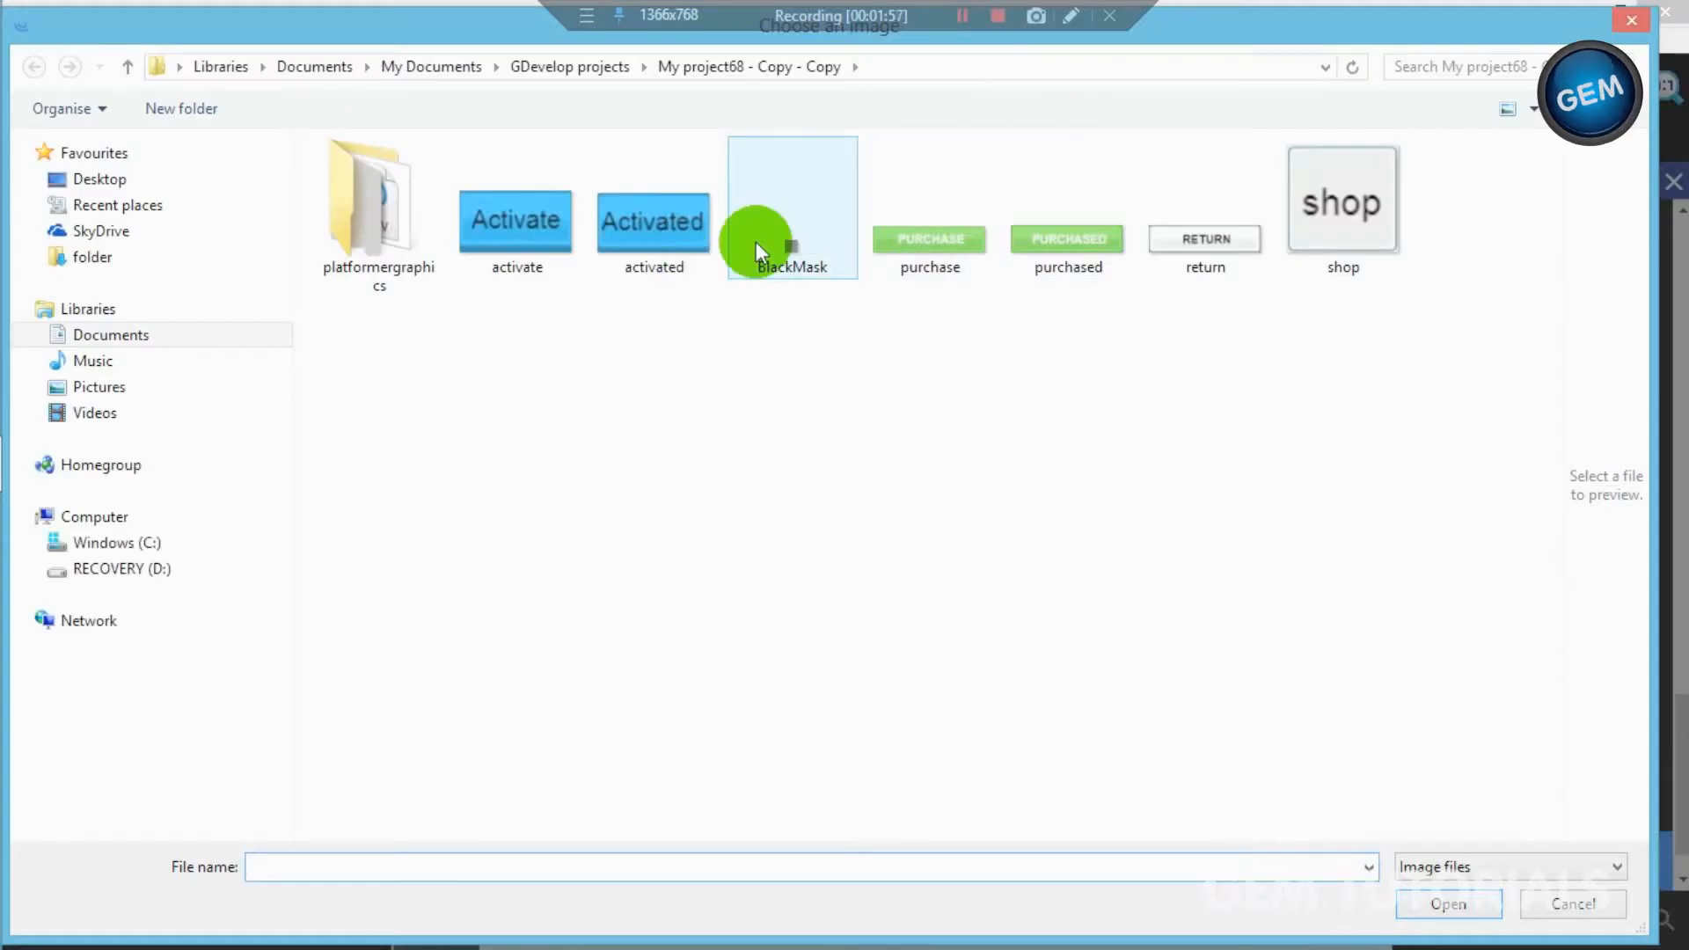
pyautogui.doubleClick(773, 236)
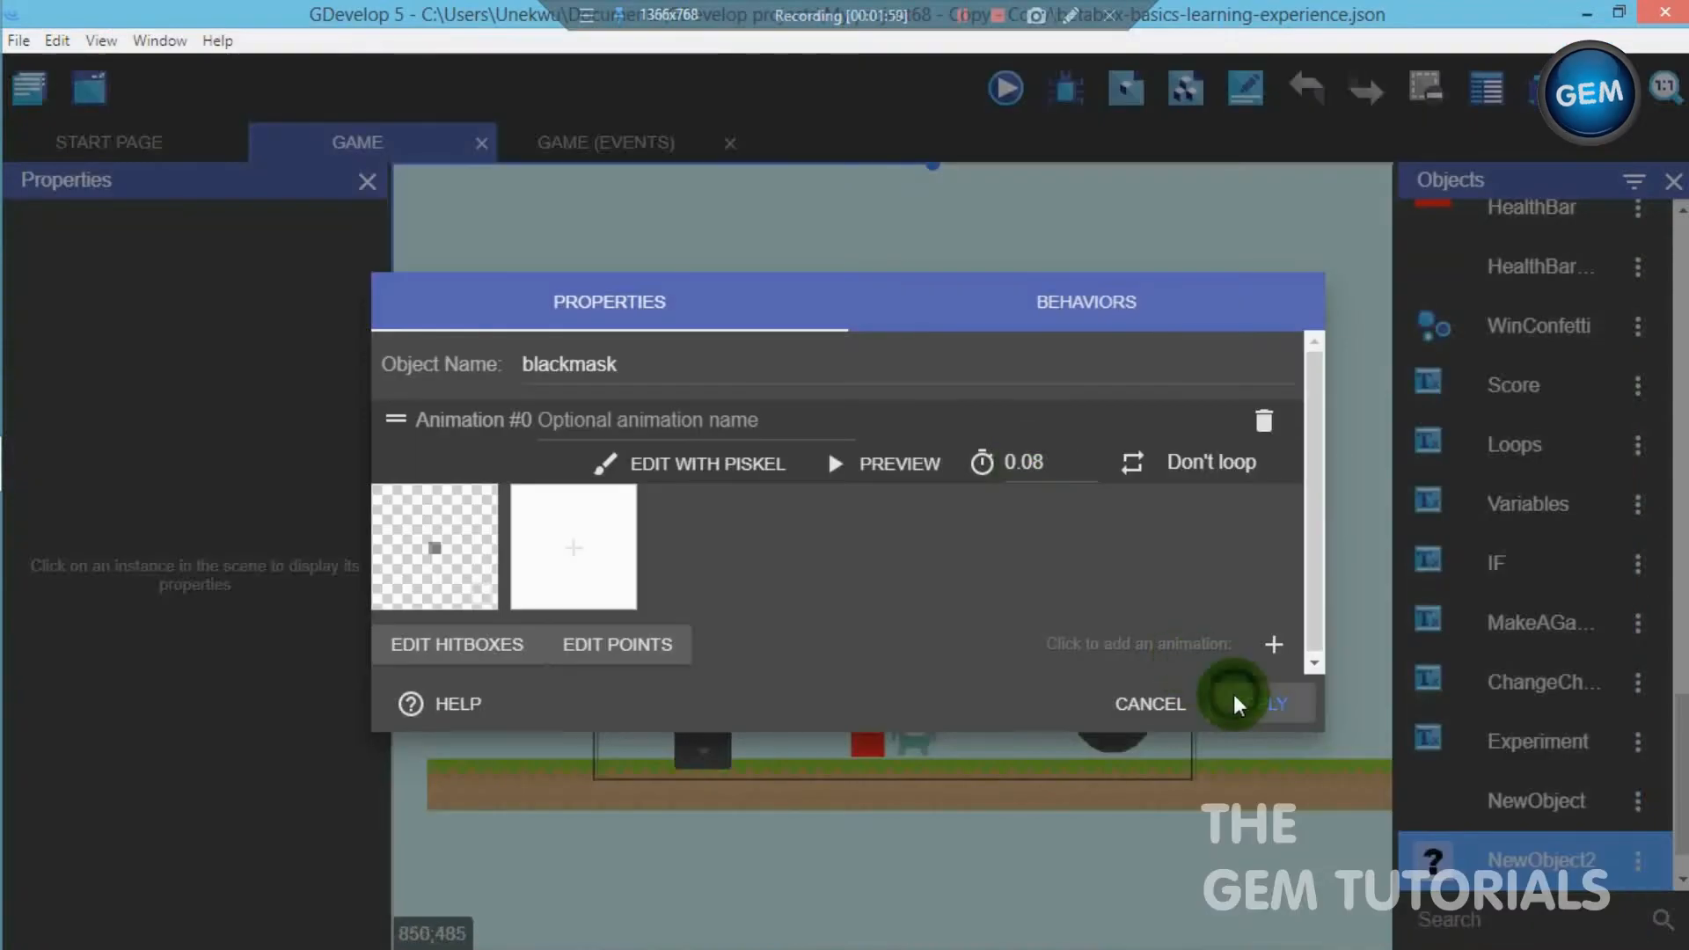
pyautogui.click(1235, 694)
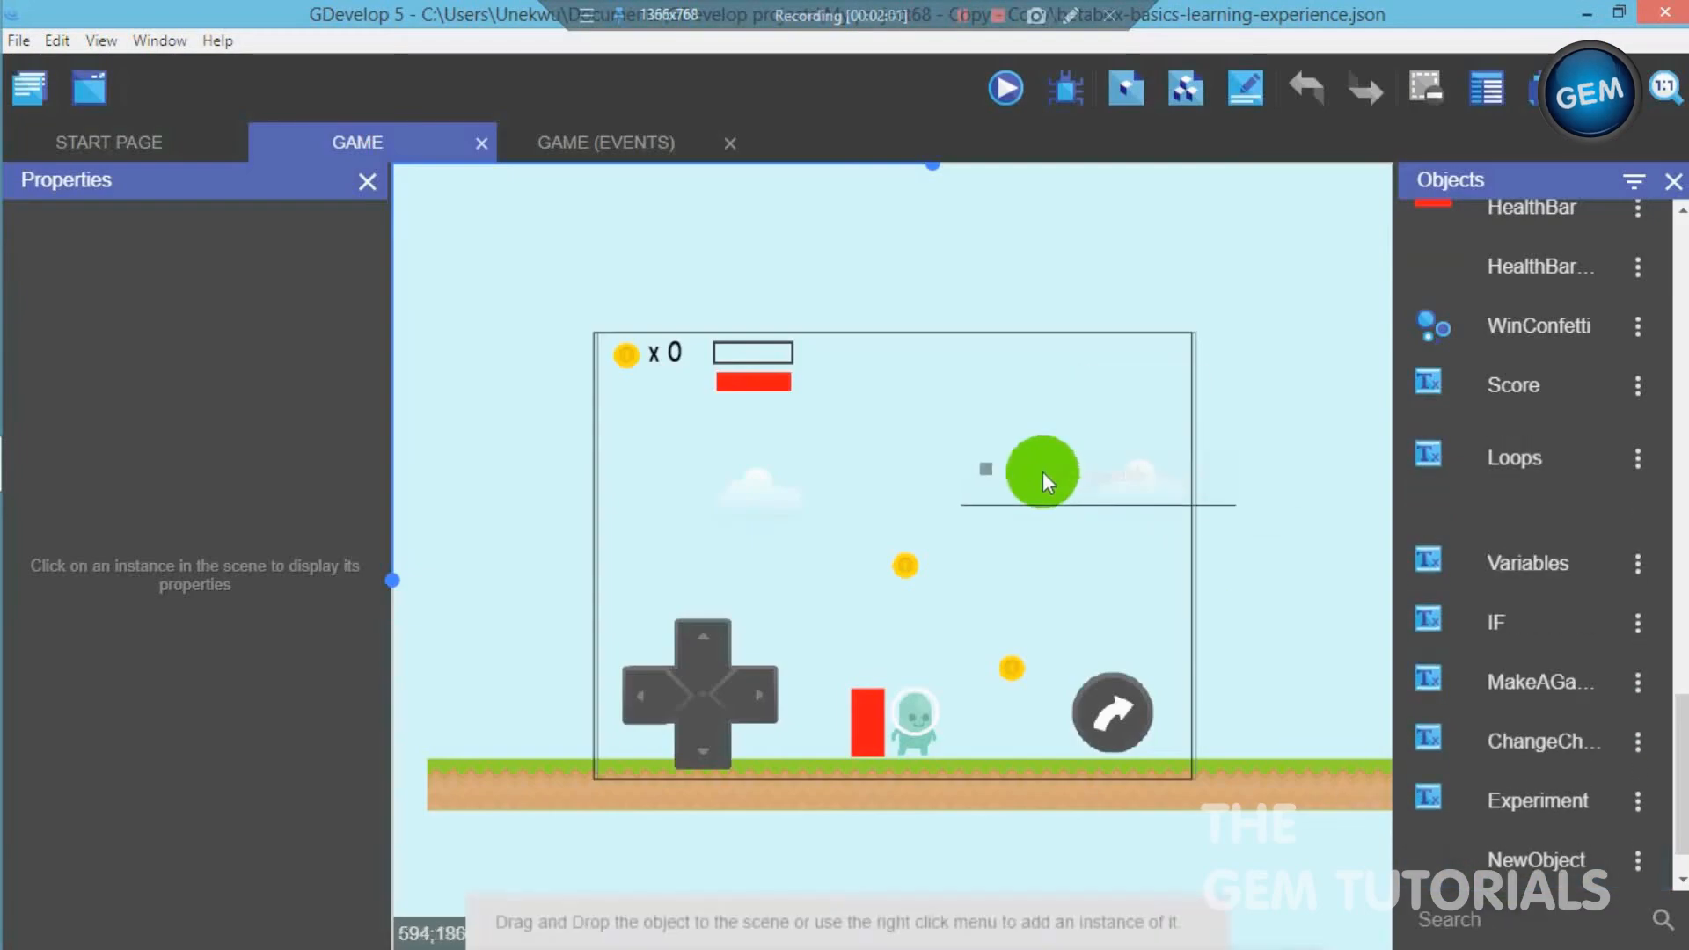
# - Place a blackmask instance in the scene and set its position to X 0, Y 0
pyautogui.click(1042, 472)
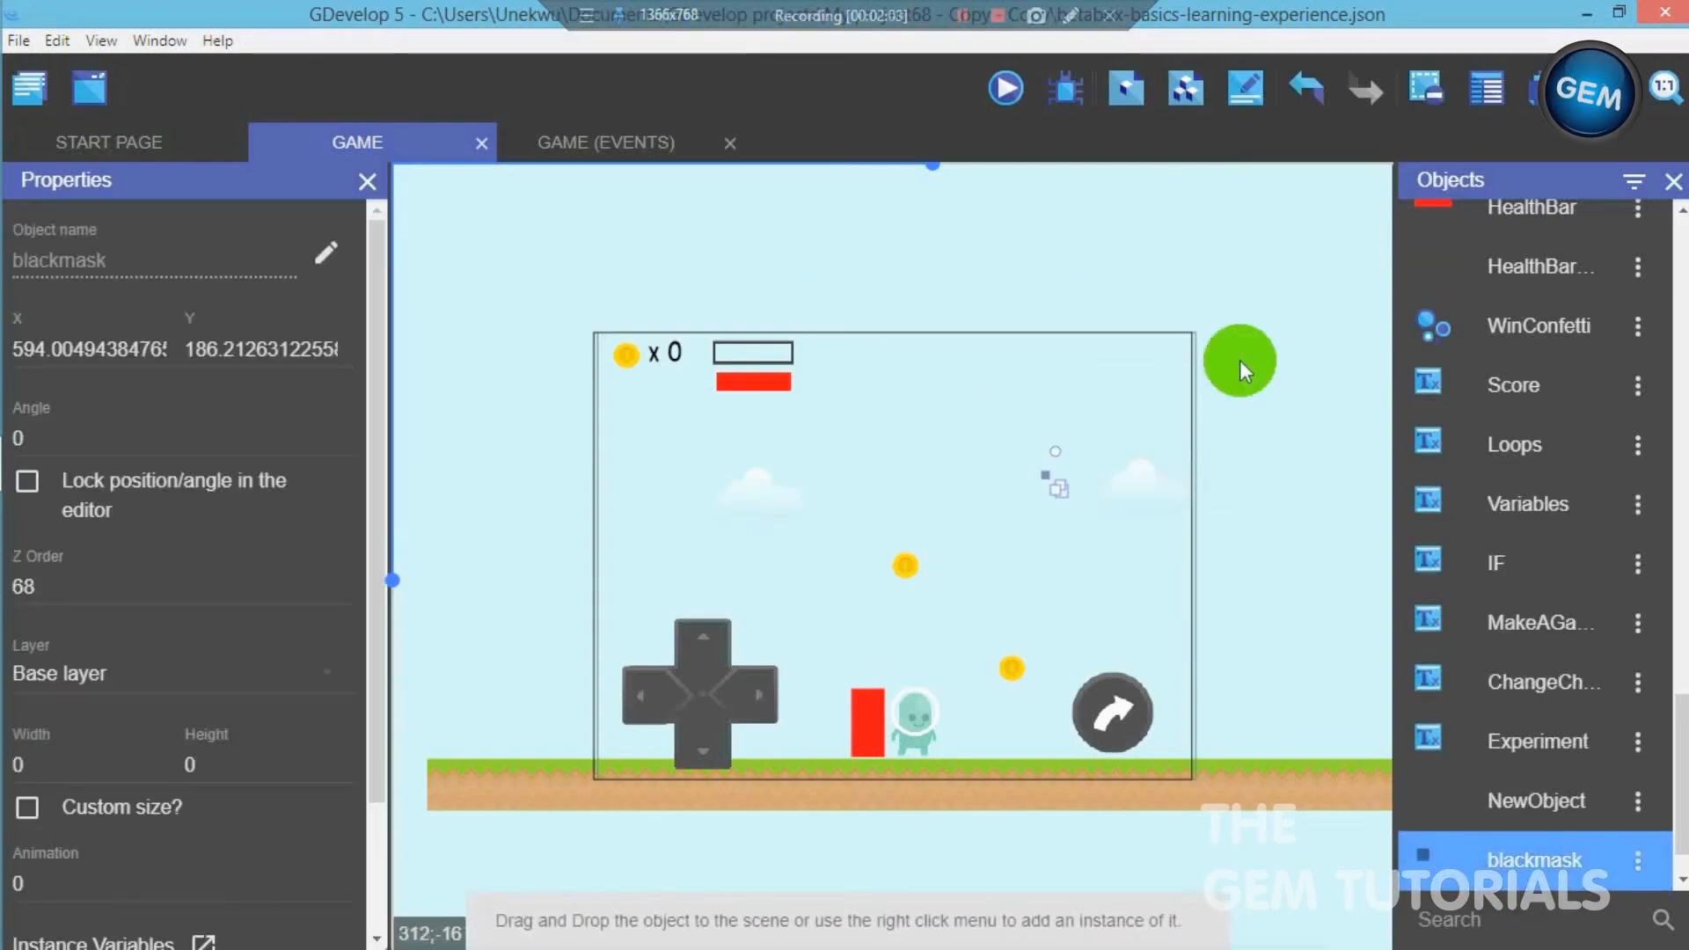
pyautogui.doubleClick(35, 349)
pyautogui.press('BackSpace')
pyautogui.write('0')
pyautogui.doubleClick(191, 349)
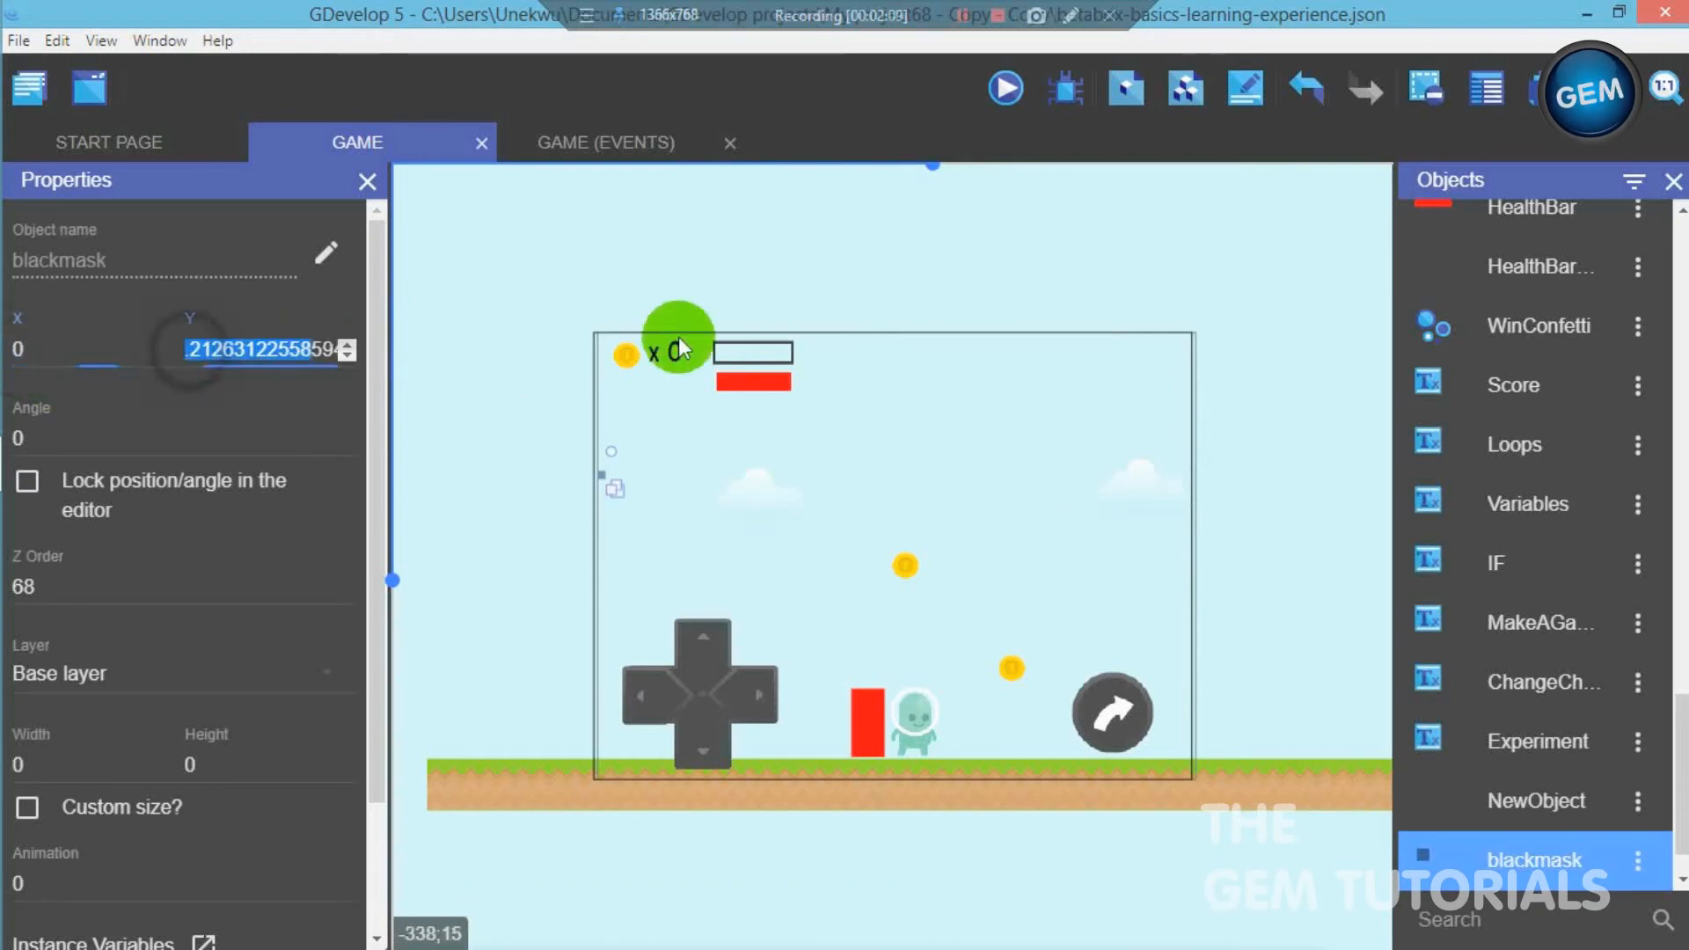
pyautogui.press('BackSpace')
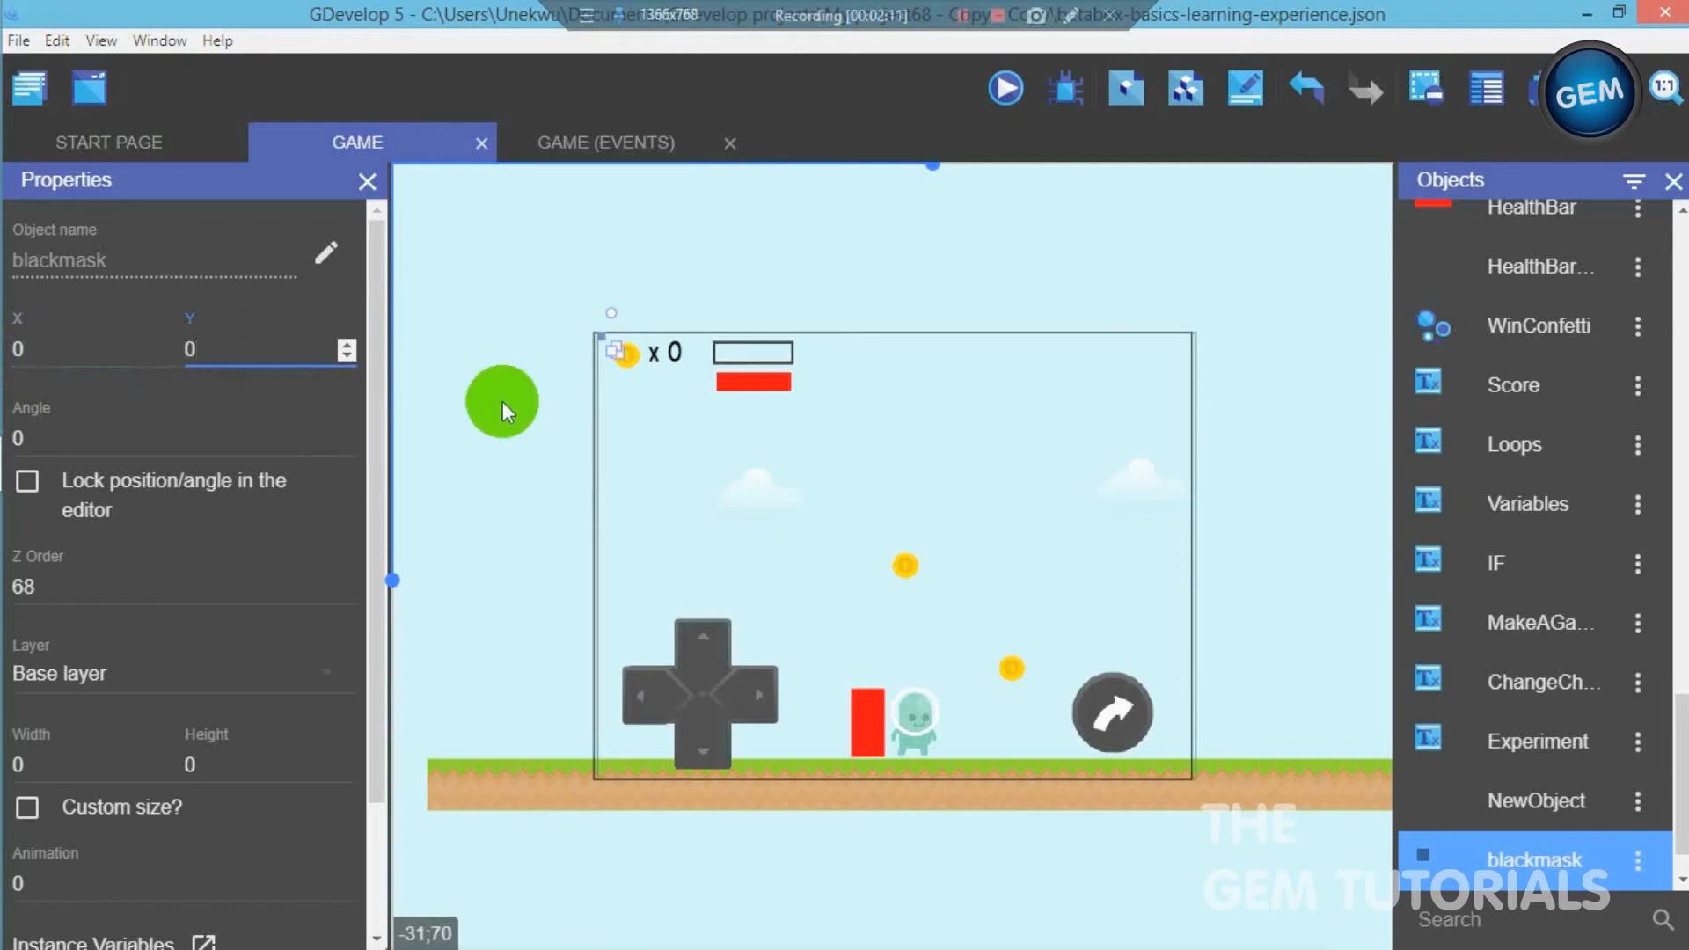
pyautogui.click(509, 396)
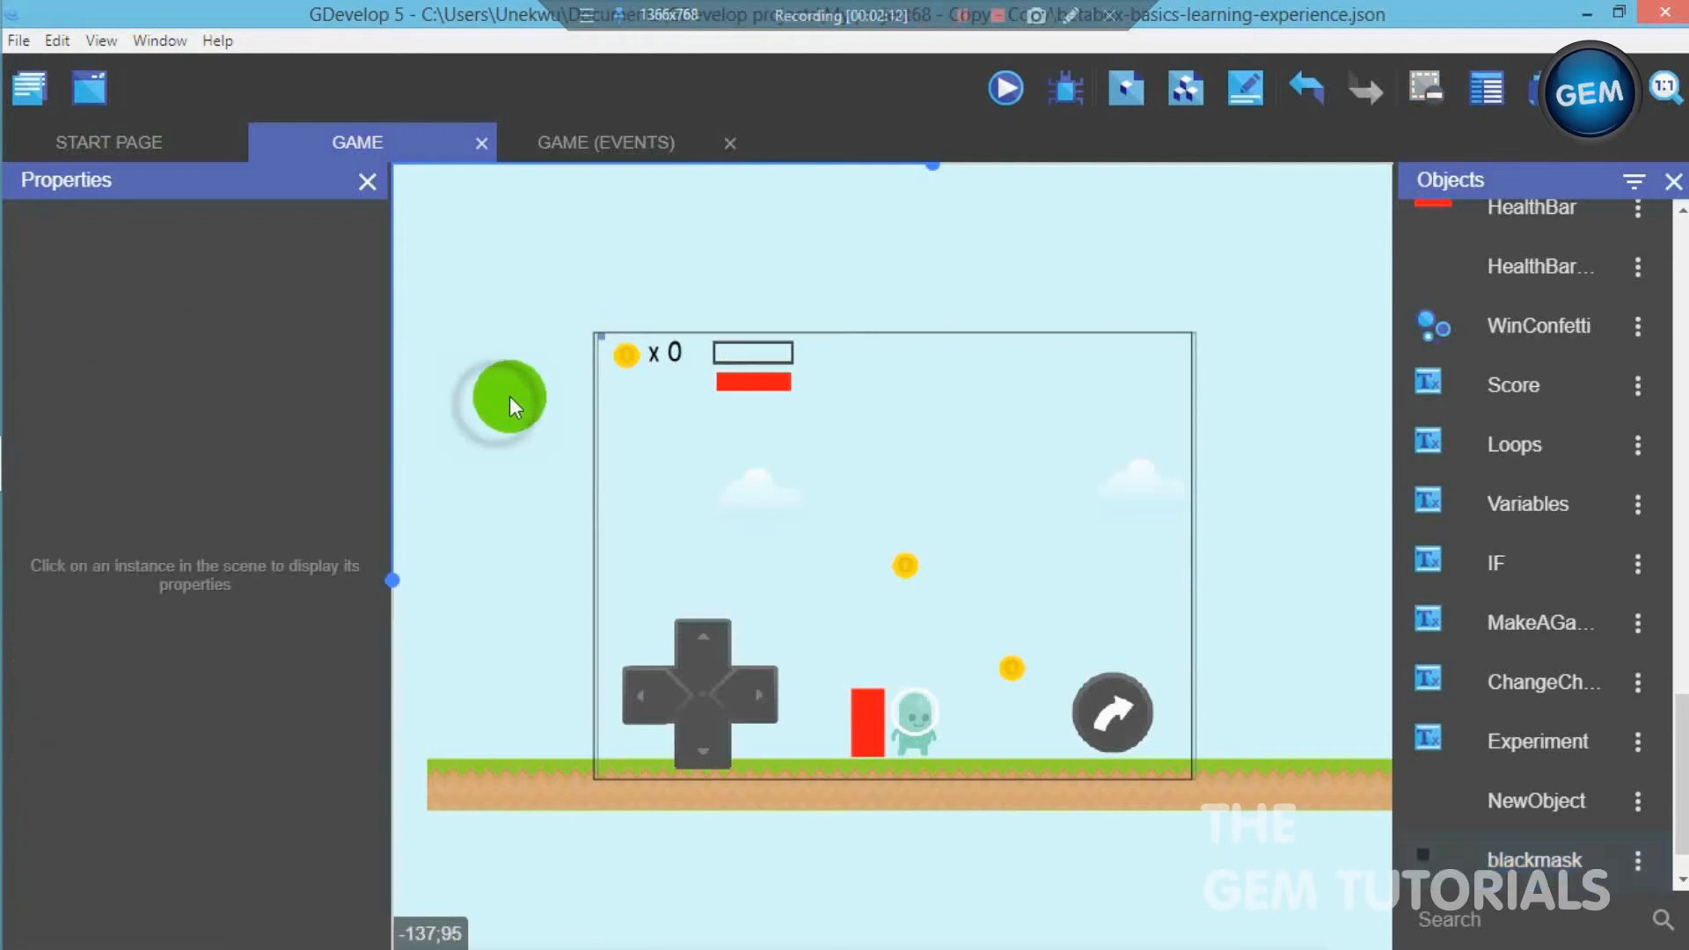
# - Give the blackmask instance a custom size of 800 width by 600 height
pyautogui.click(602, 337)
pyautogui.click(598, 337)
pyautogui.click(600, 336)
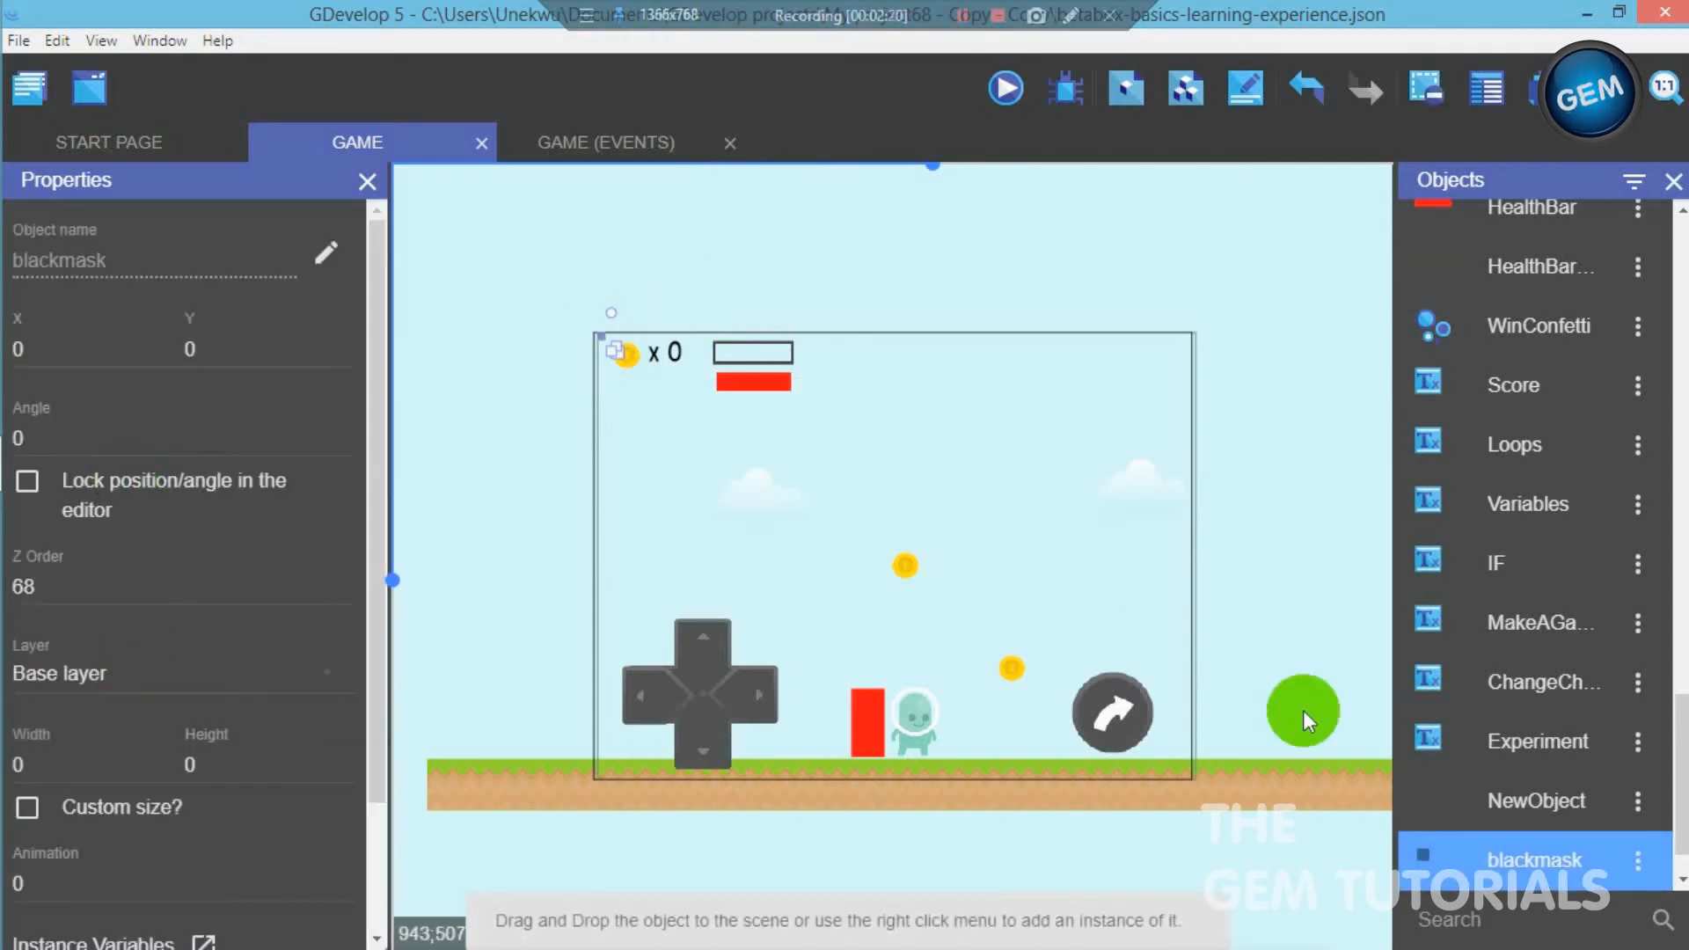
pyautogui.click(56, 763)
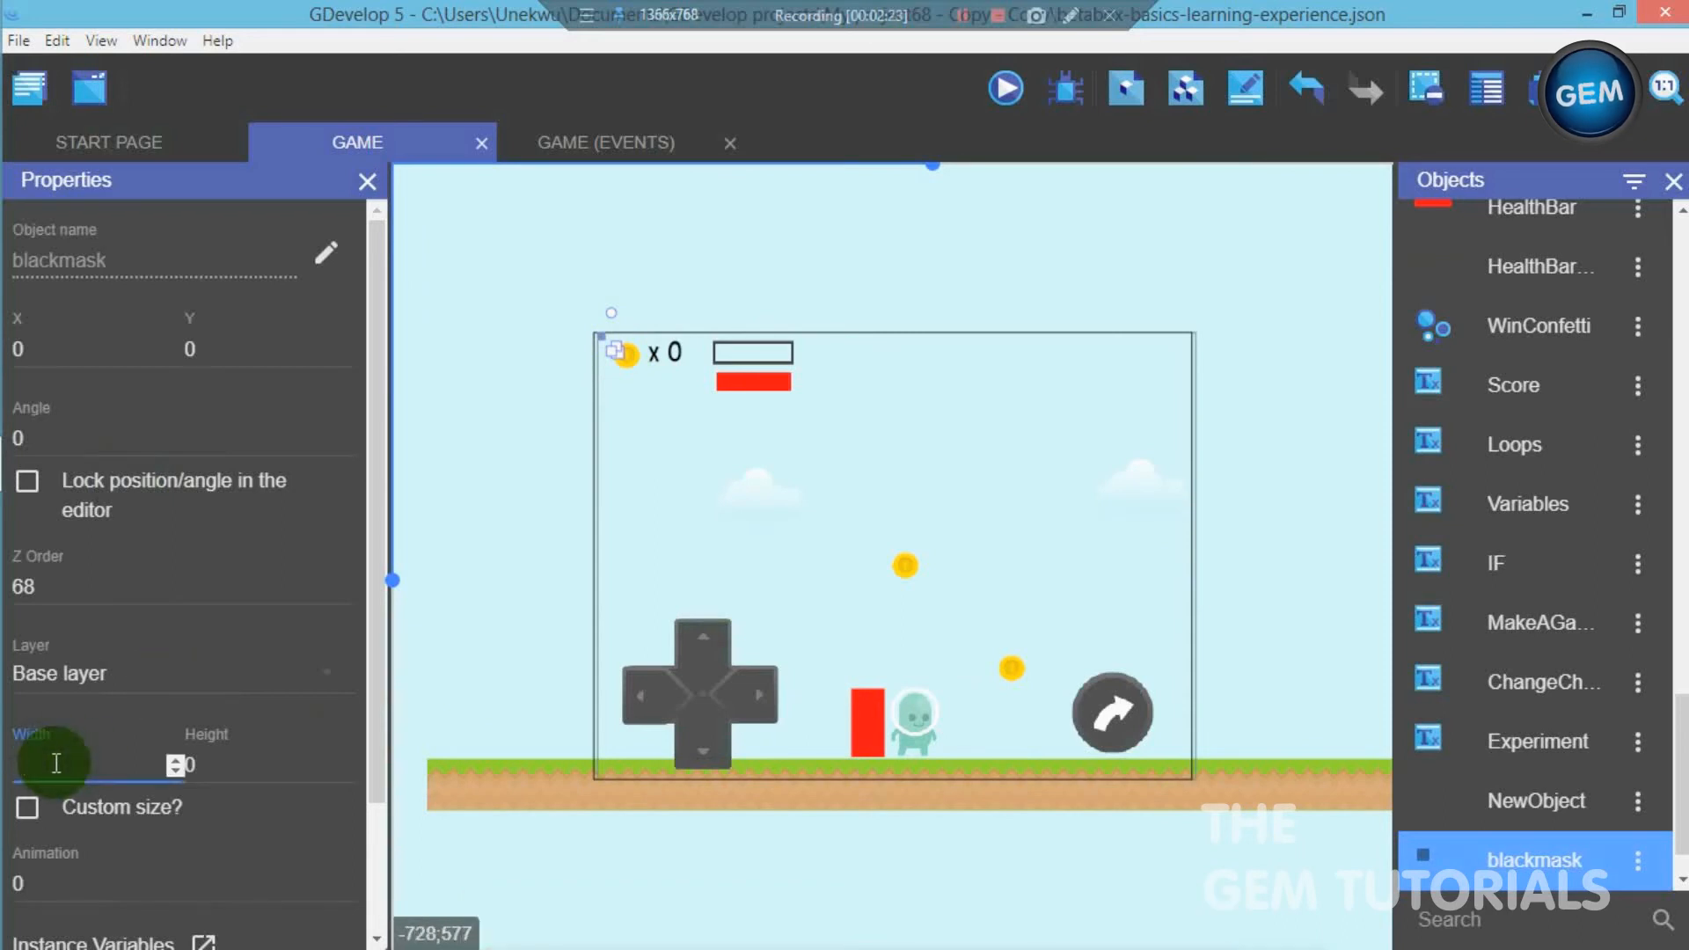
pyautogui.click(240, 768)
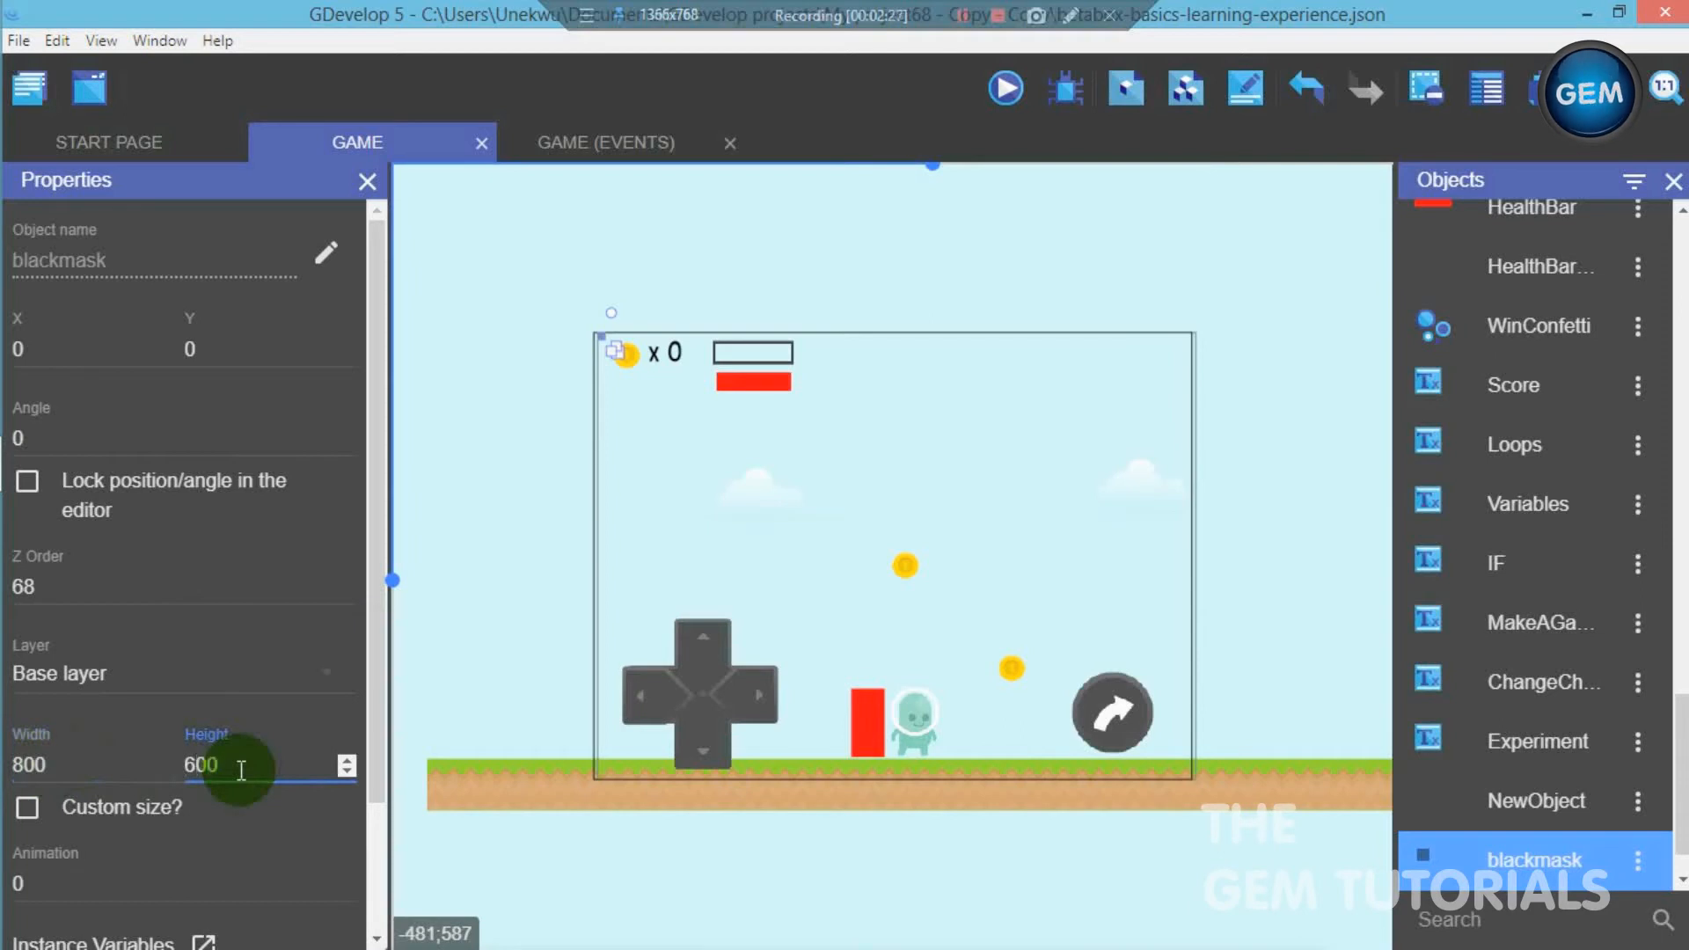
pyautogui.click(27, 806)
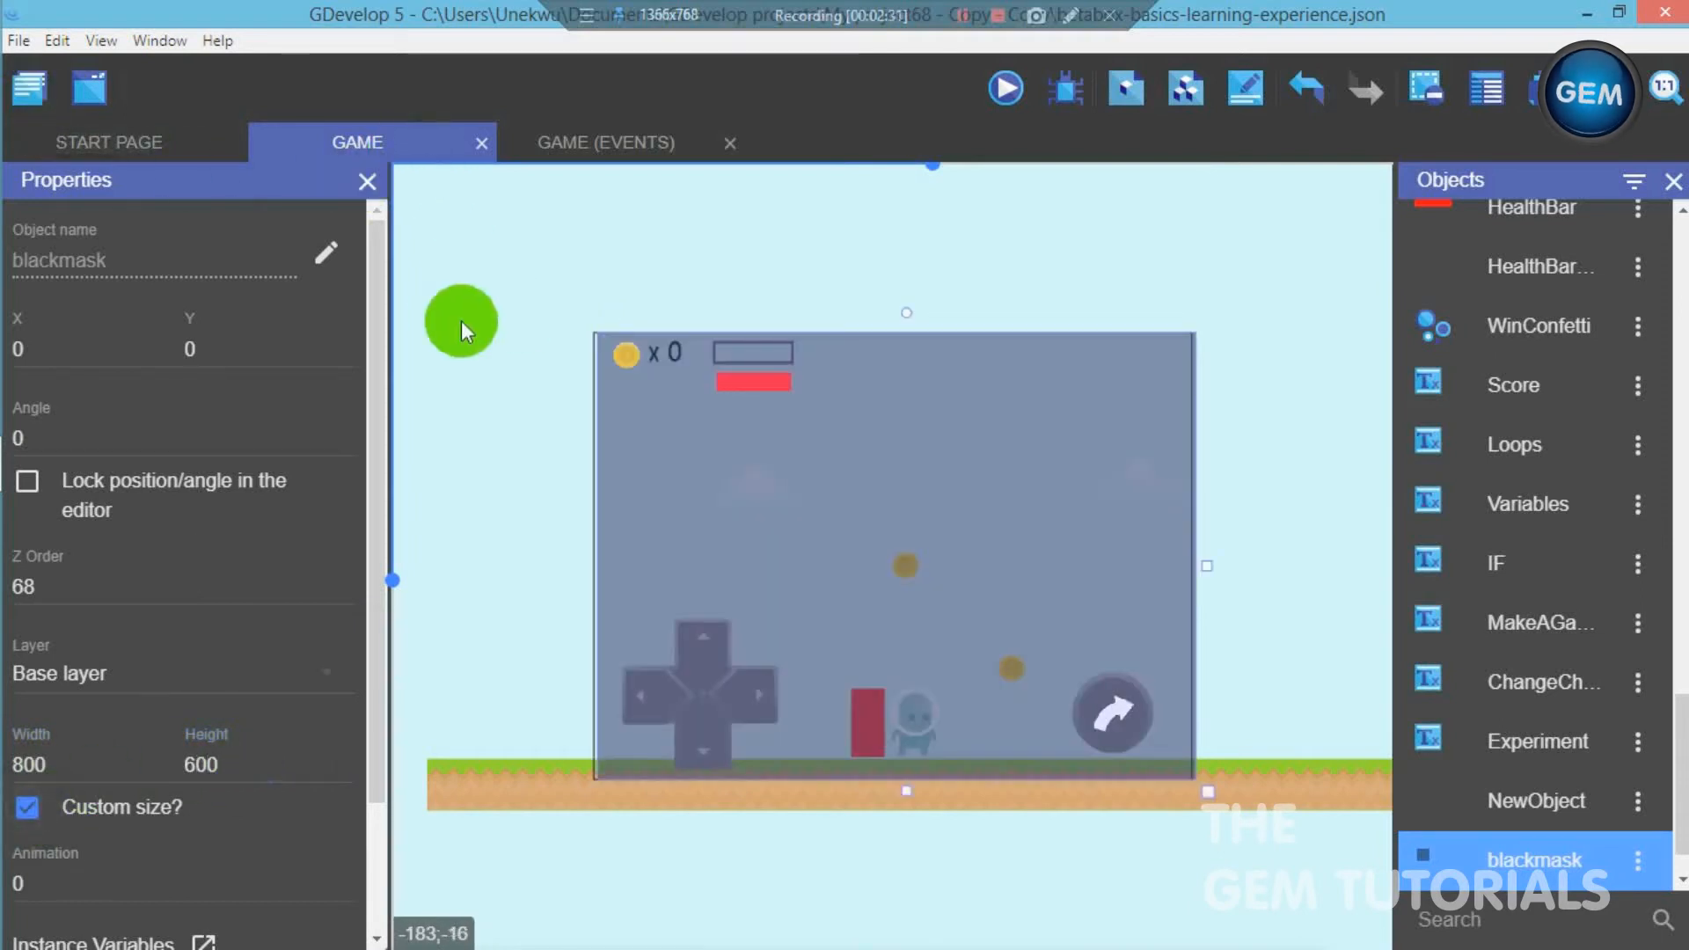
# - Check the game's window width and height in the project properties, then close the project manager
pyautogui.click(26, 93)
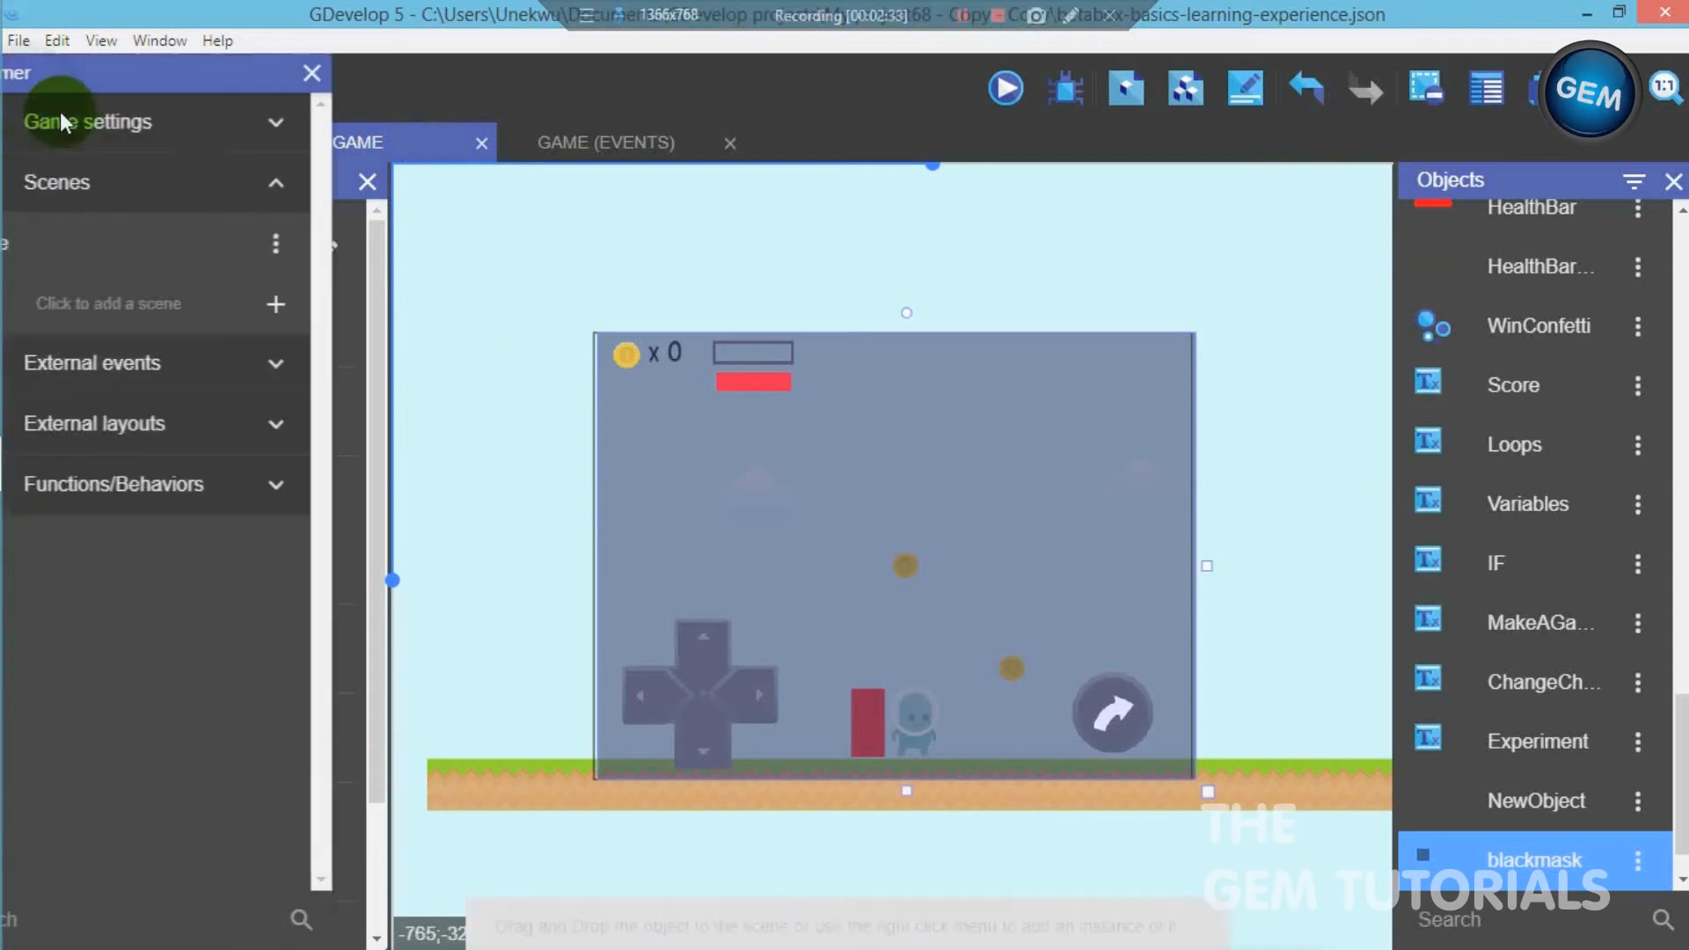
pyautogui.click(204, 118)
pyautogui.click(216, 176)
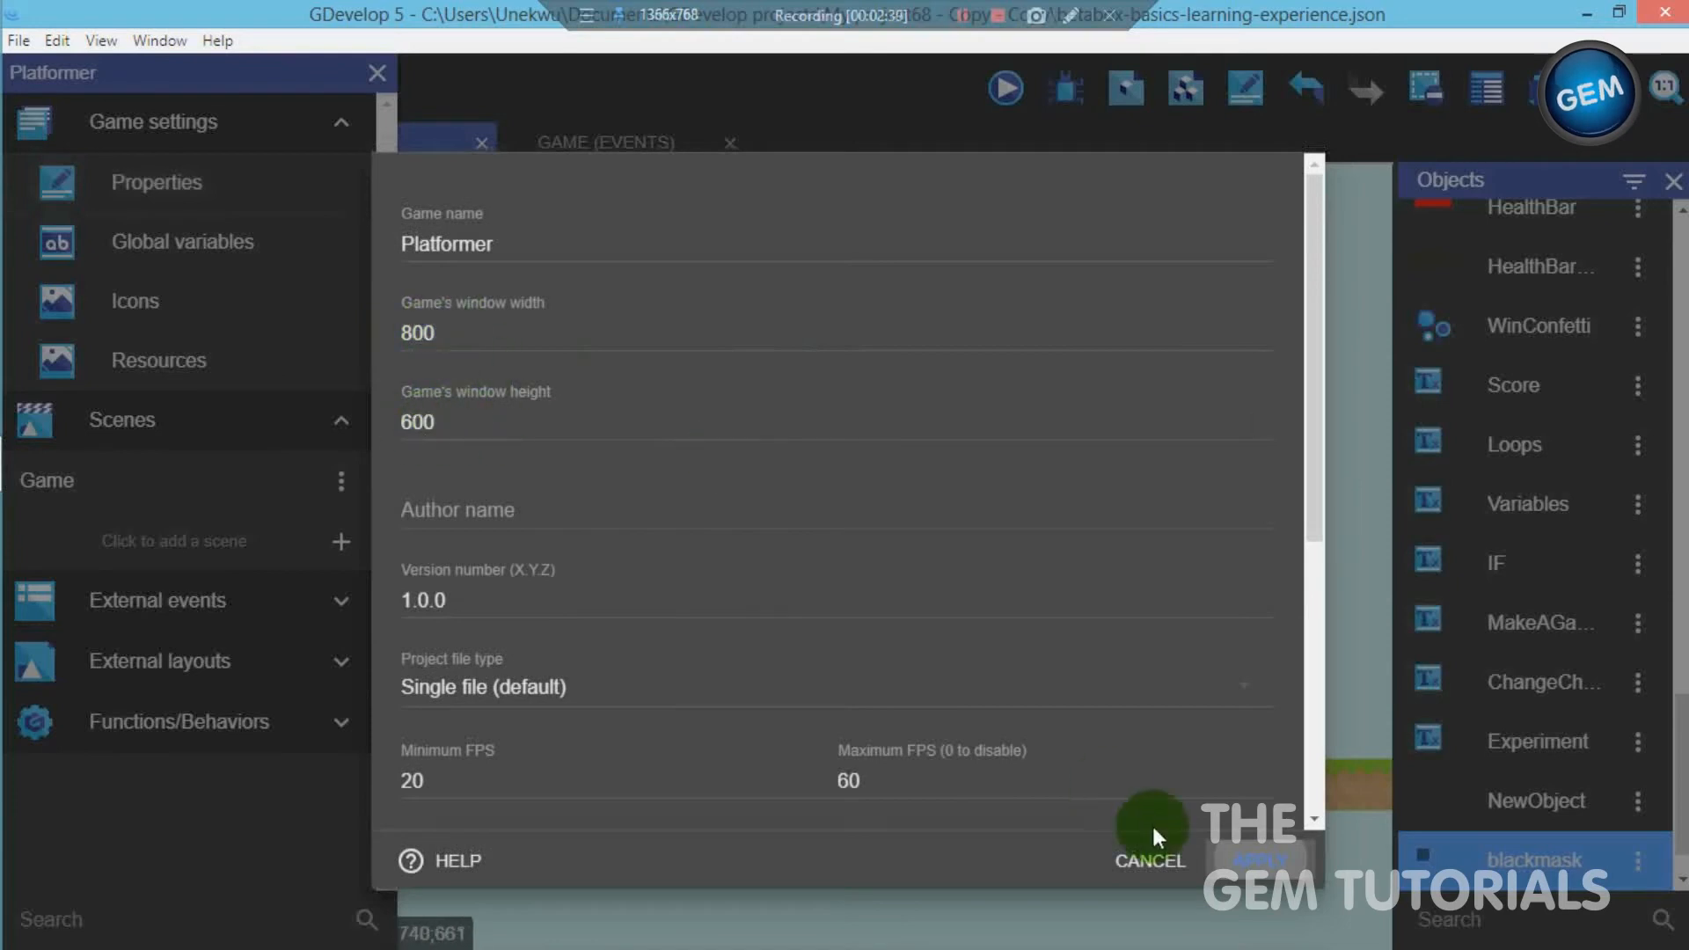
pyautogui.click(1233, 852)
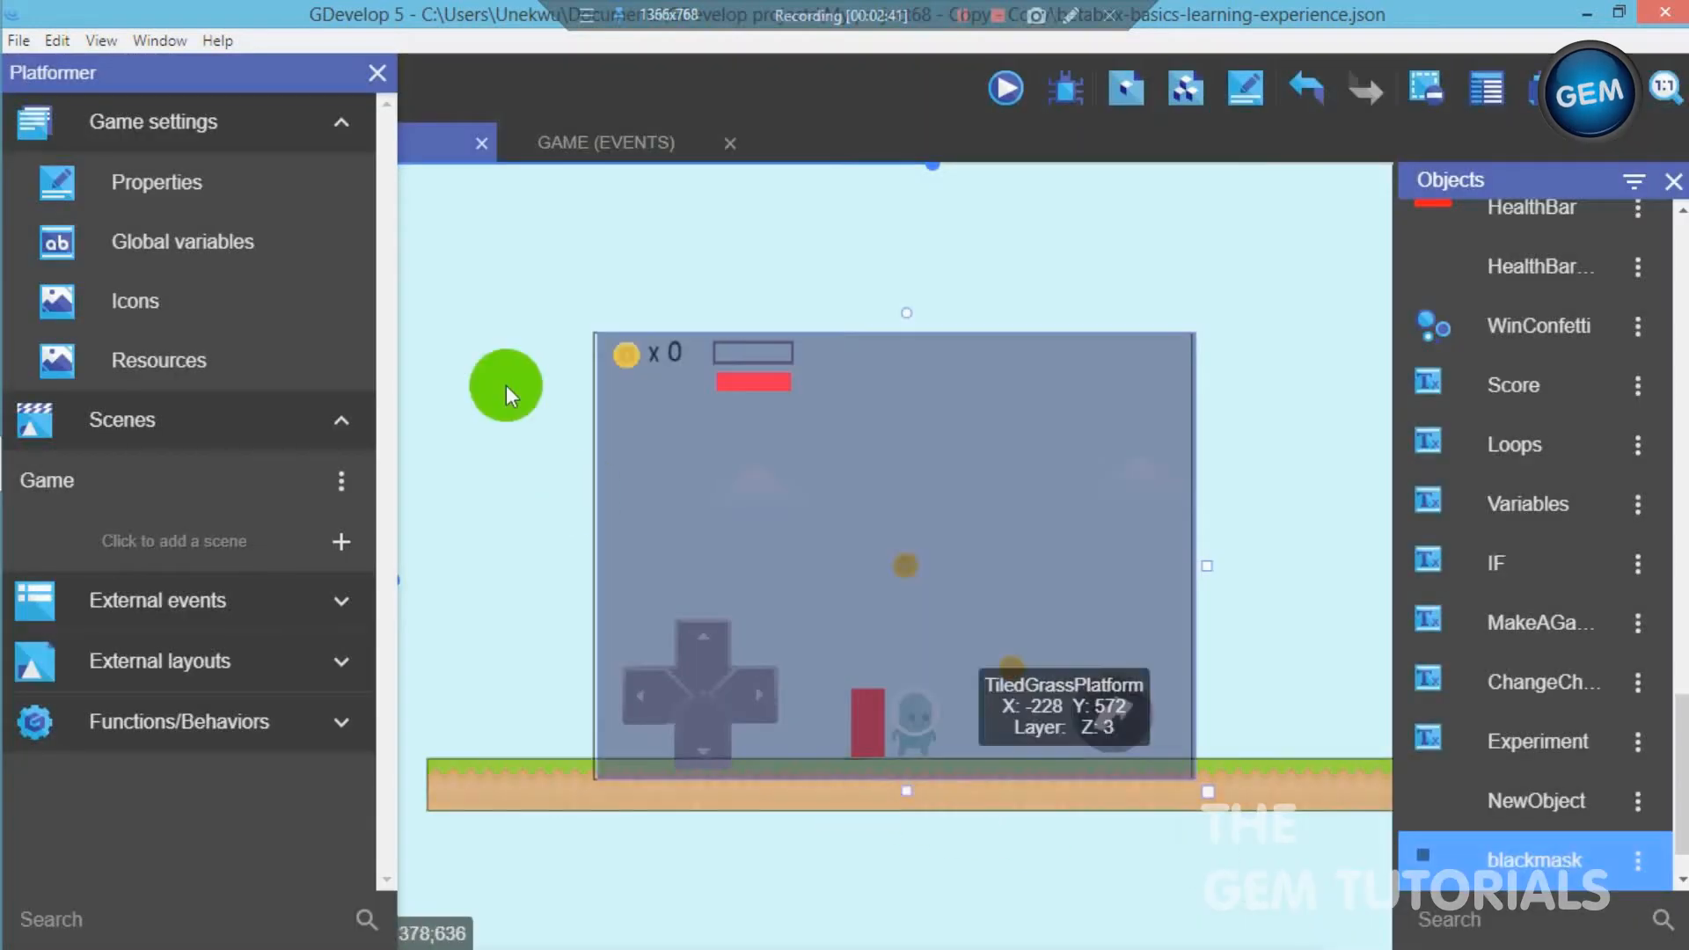
pyautogui.click(376, 71)
# - Add a new layer named shop above the GUI layer in the scene's layer list
pyautogui.click(515, 220)
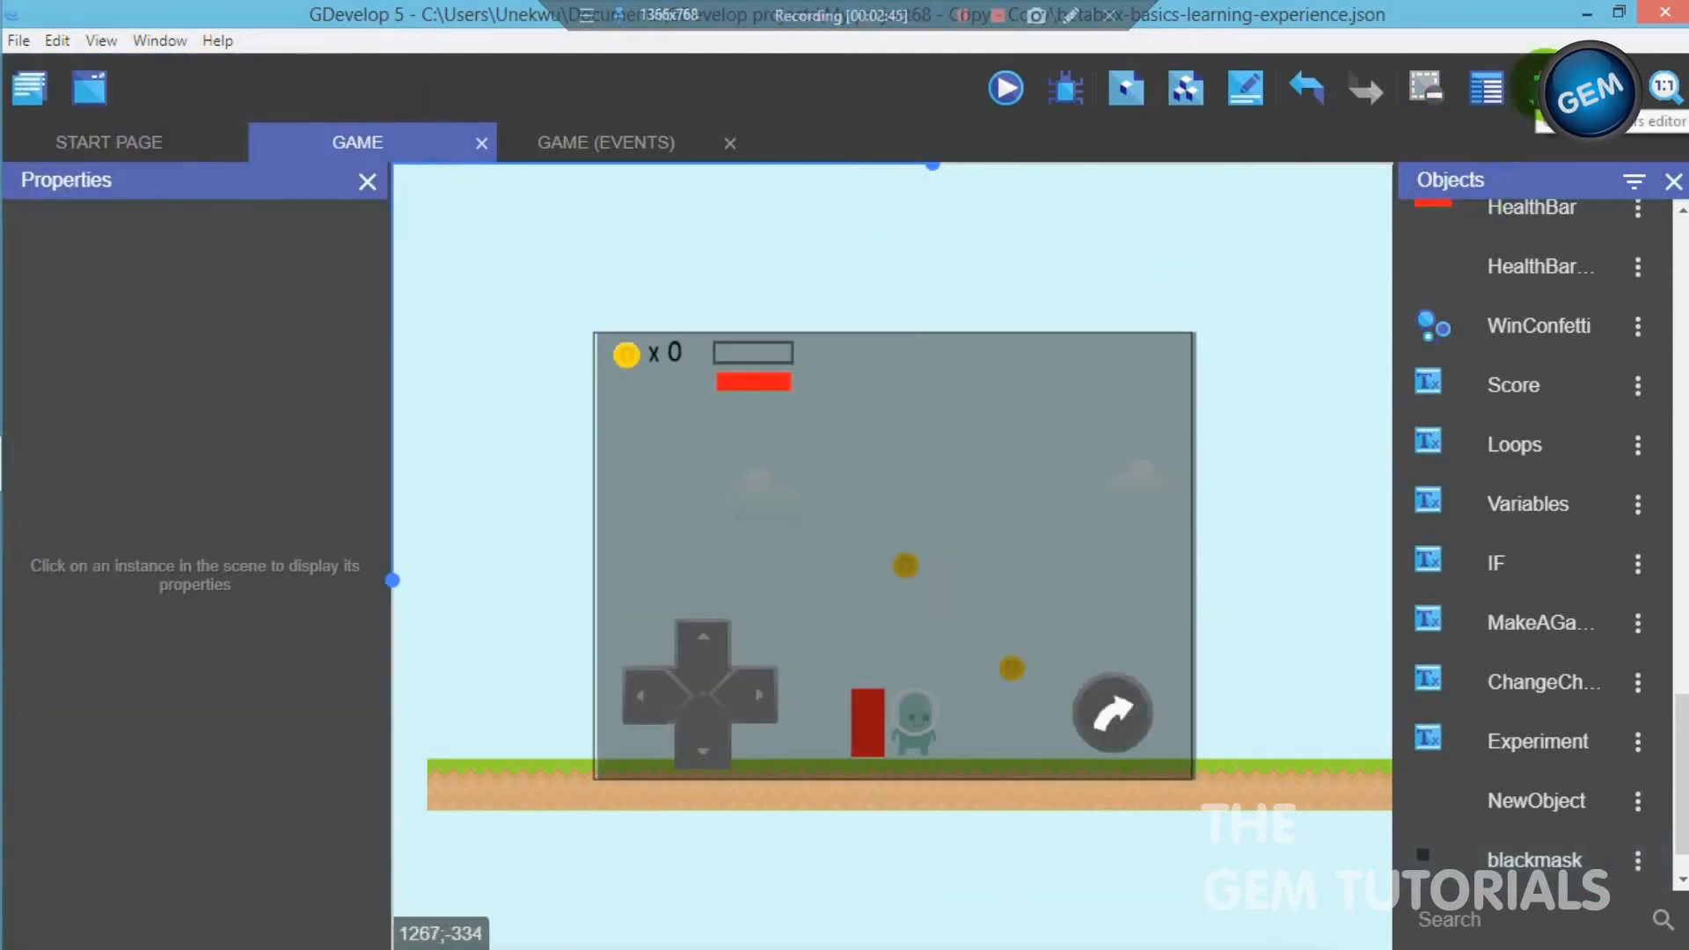
pyautogui.click(1547, 88)
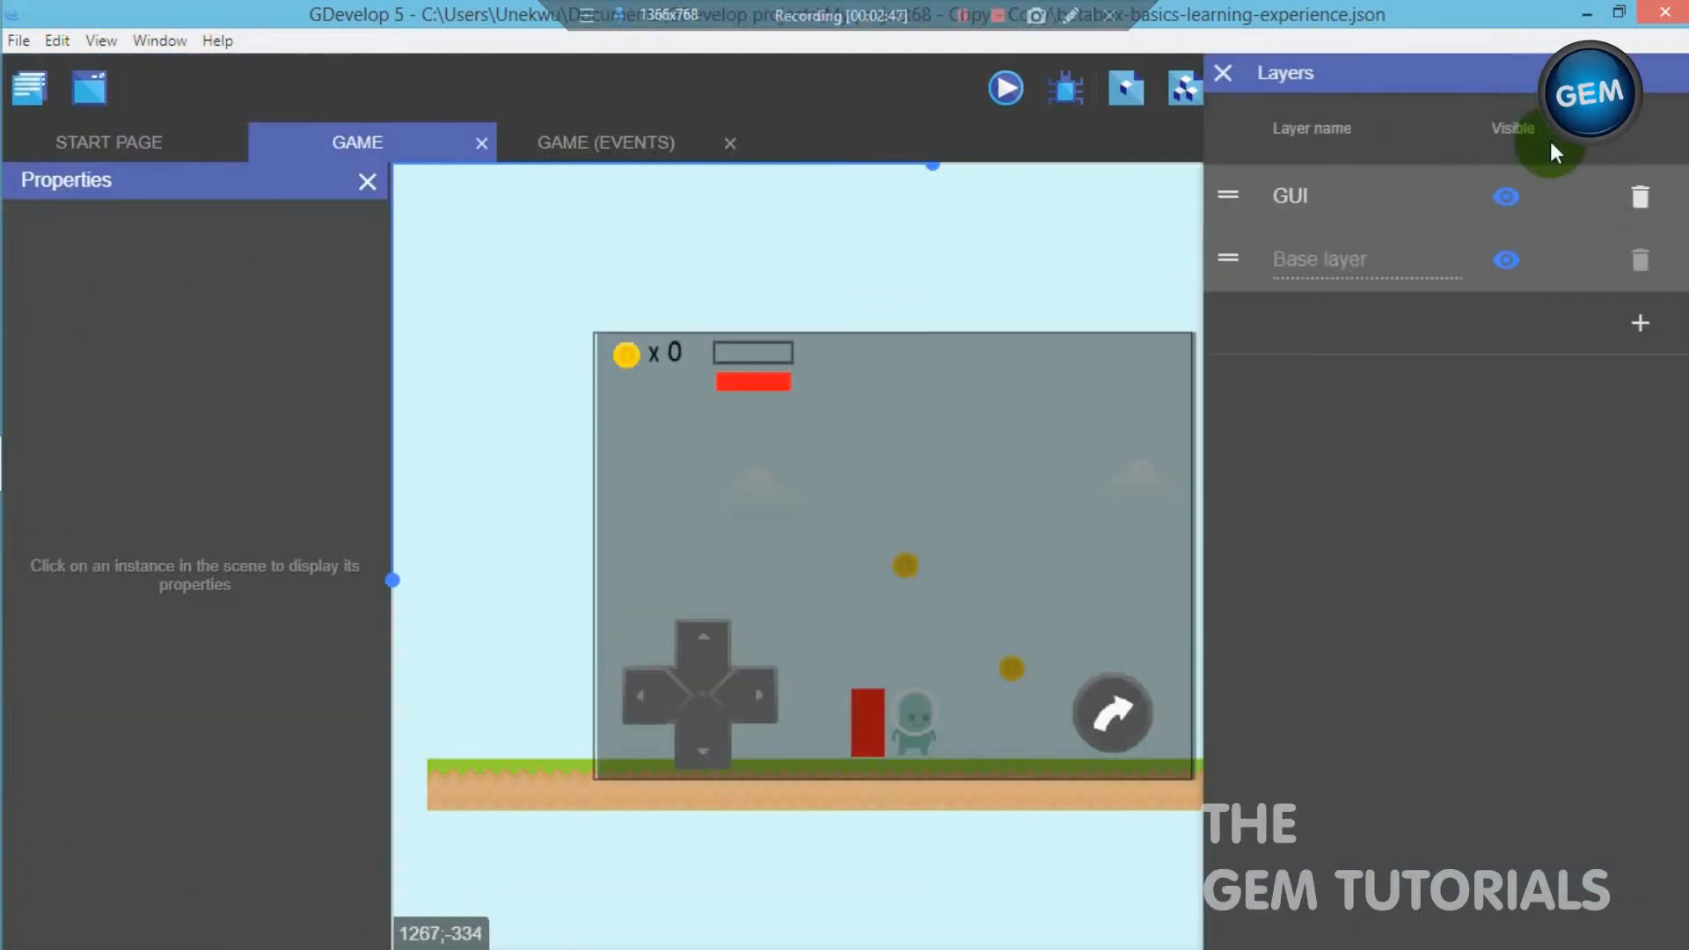
pyautogui.click(1636, 325)
pyautogui.moveTo(1375, 188); pyautogui.dragTo(1142, 189)
pyautogui.write('shop')
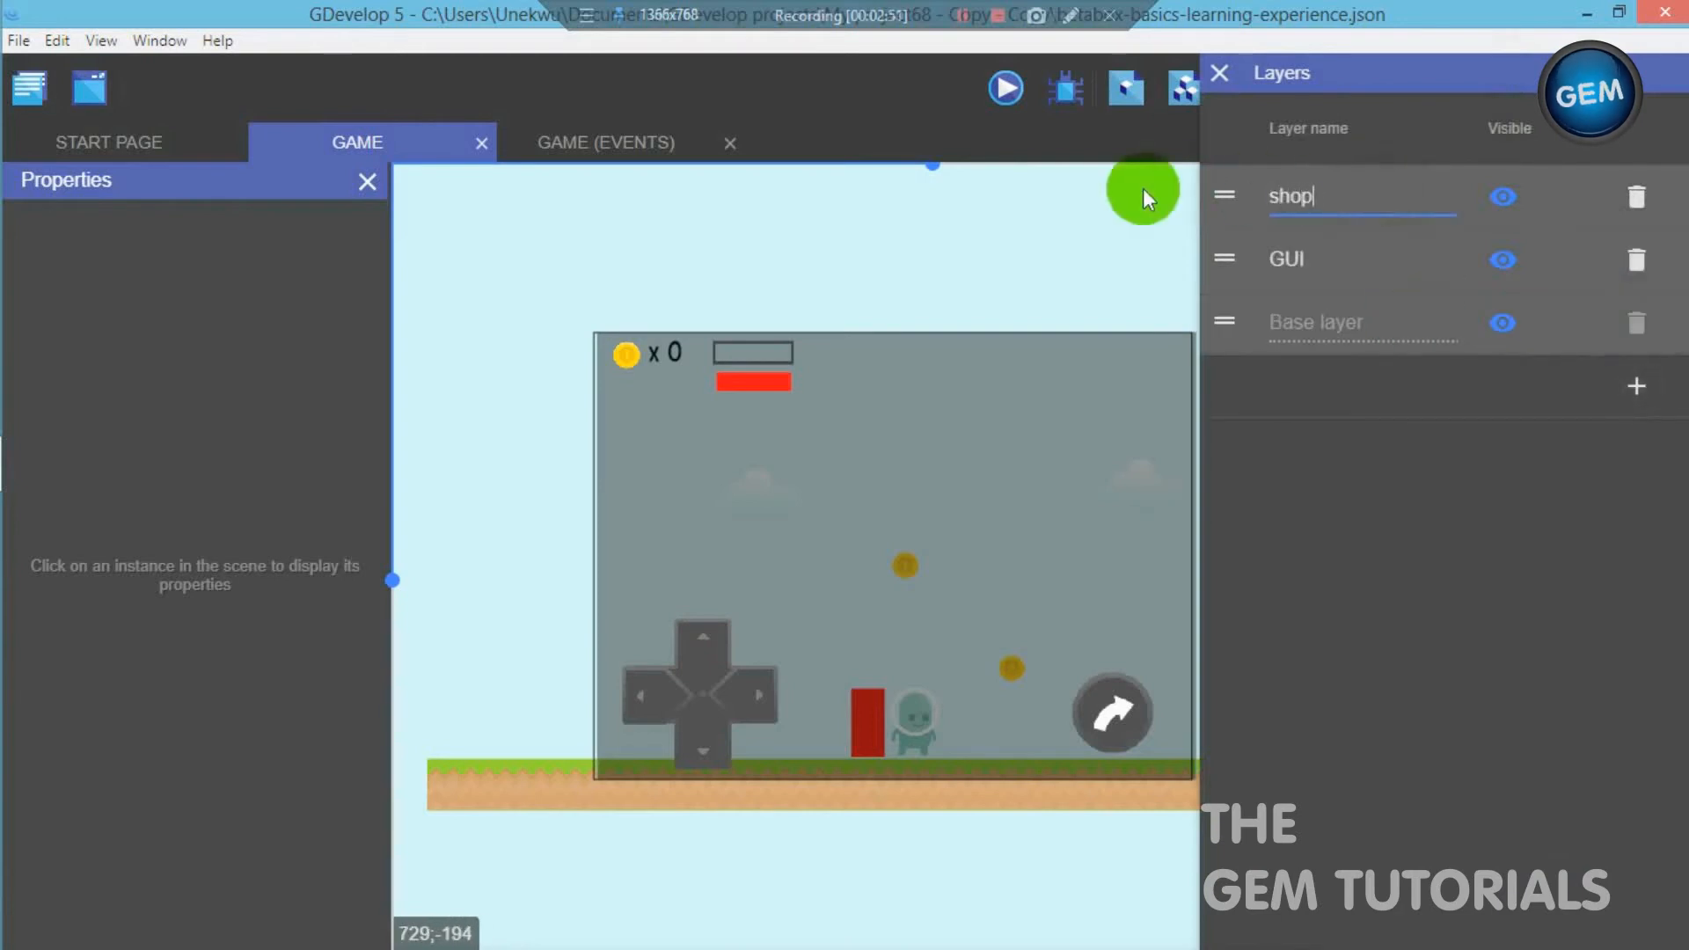
pyautogui.click(1223, 75)
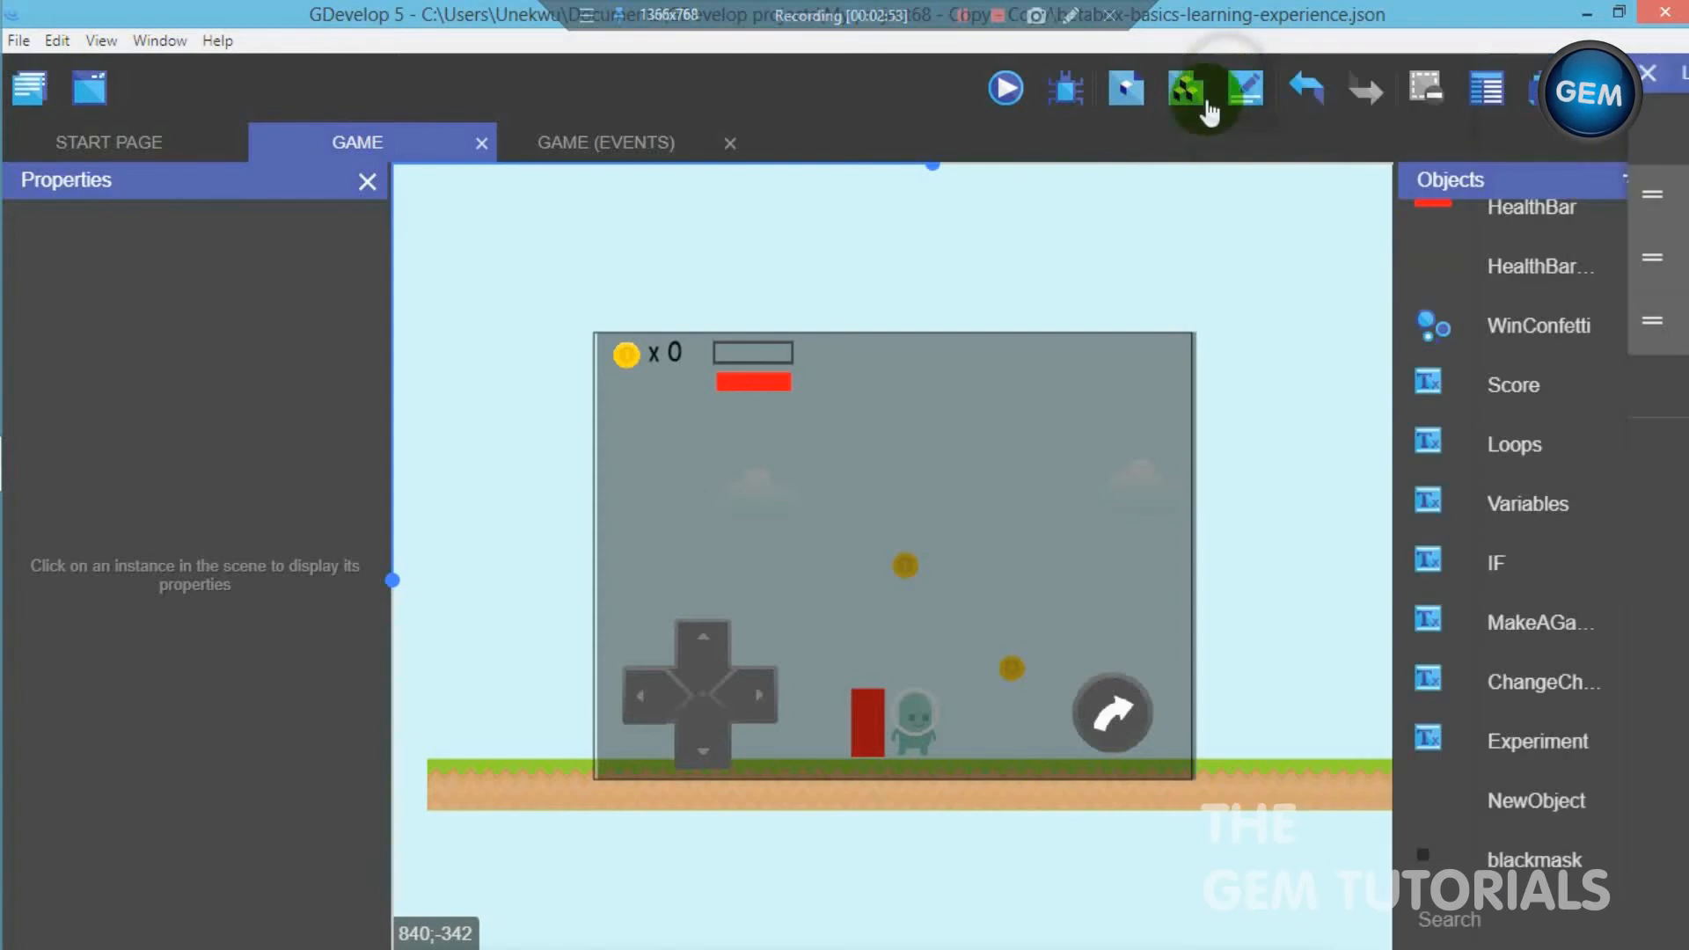
# - Assign the blackmask instance in the scene to the shop layer and deselect it
pyautogui.click(911, 466)
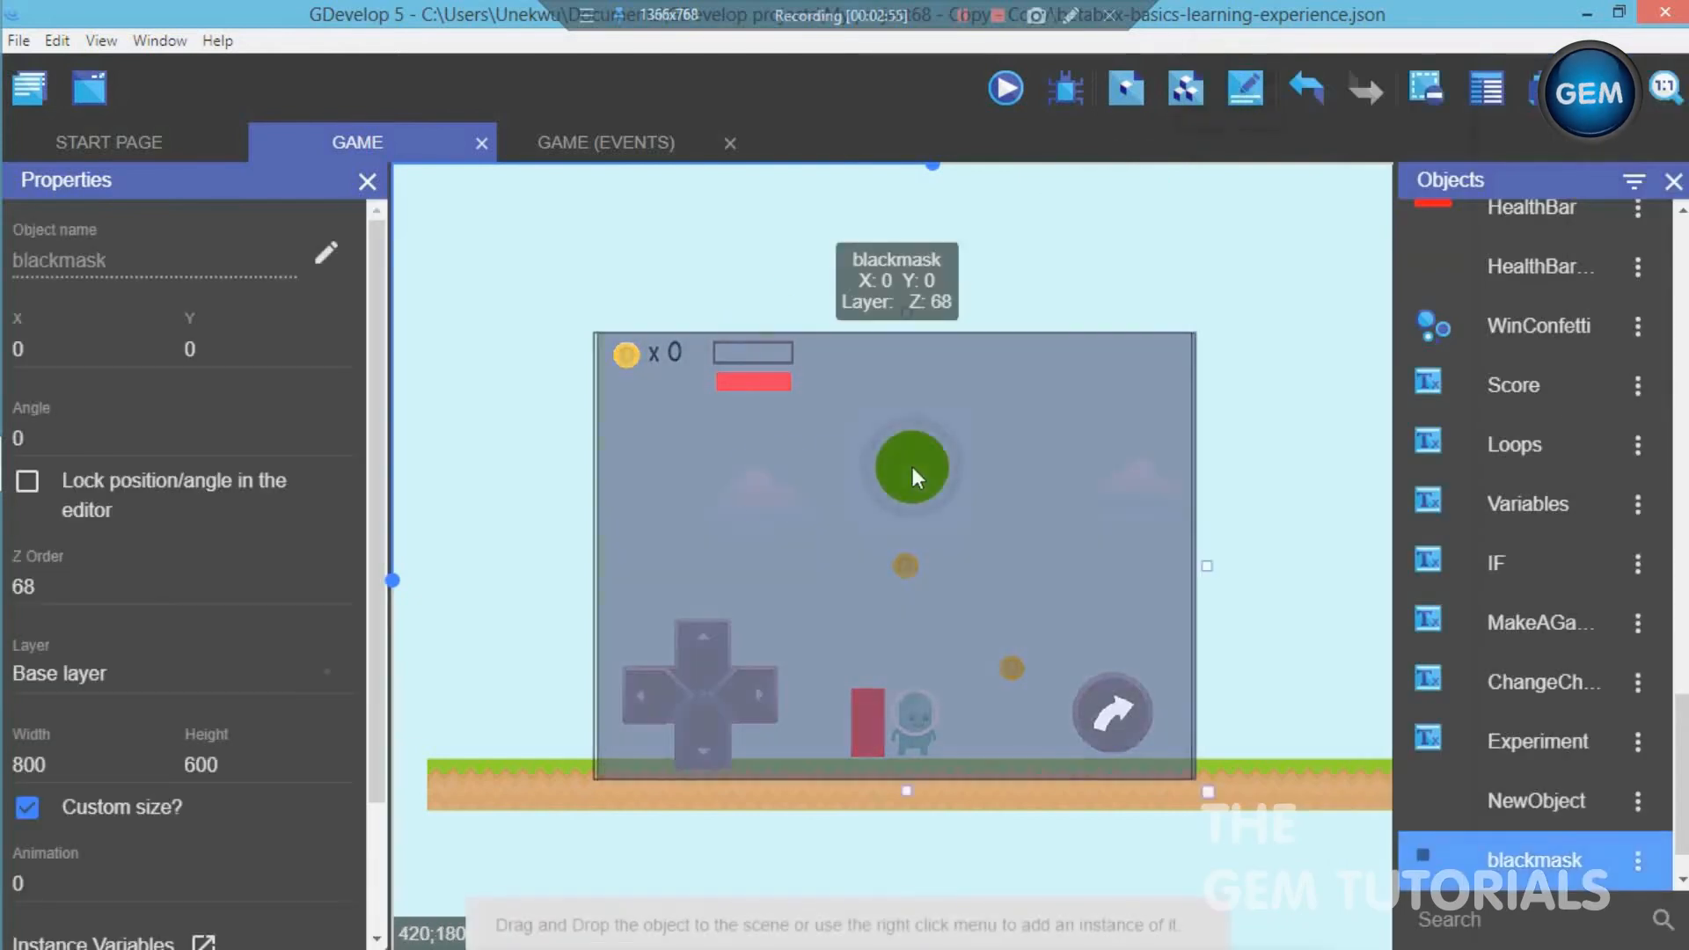
pyautogui.click(264, 672)
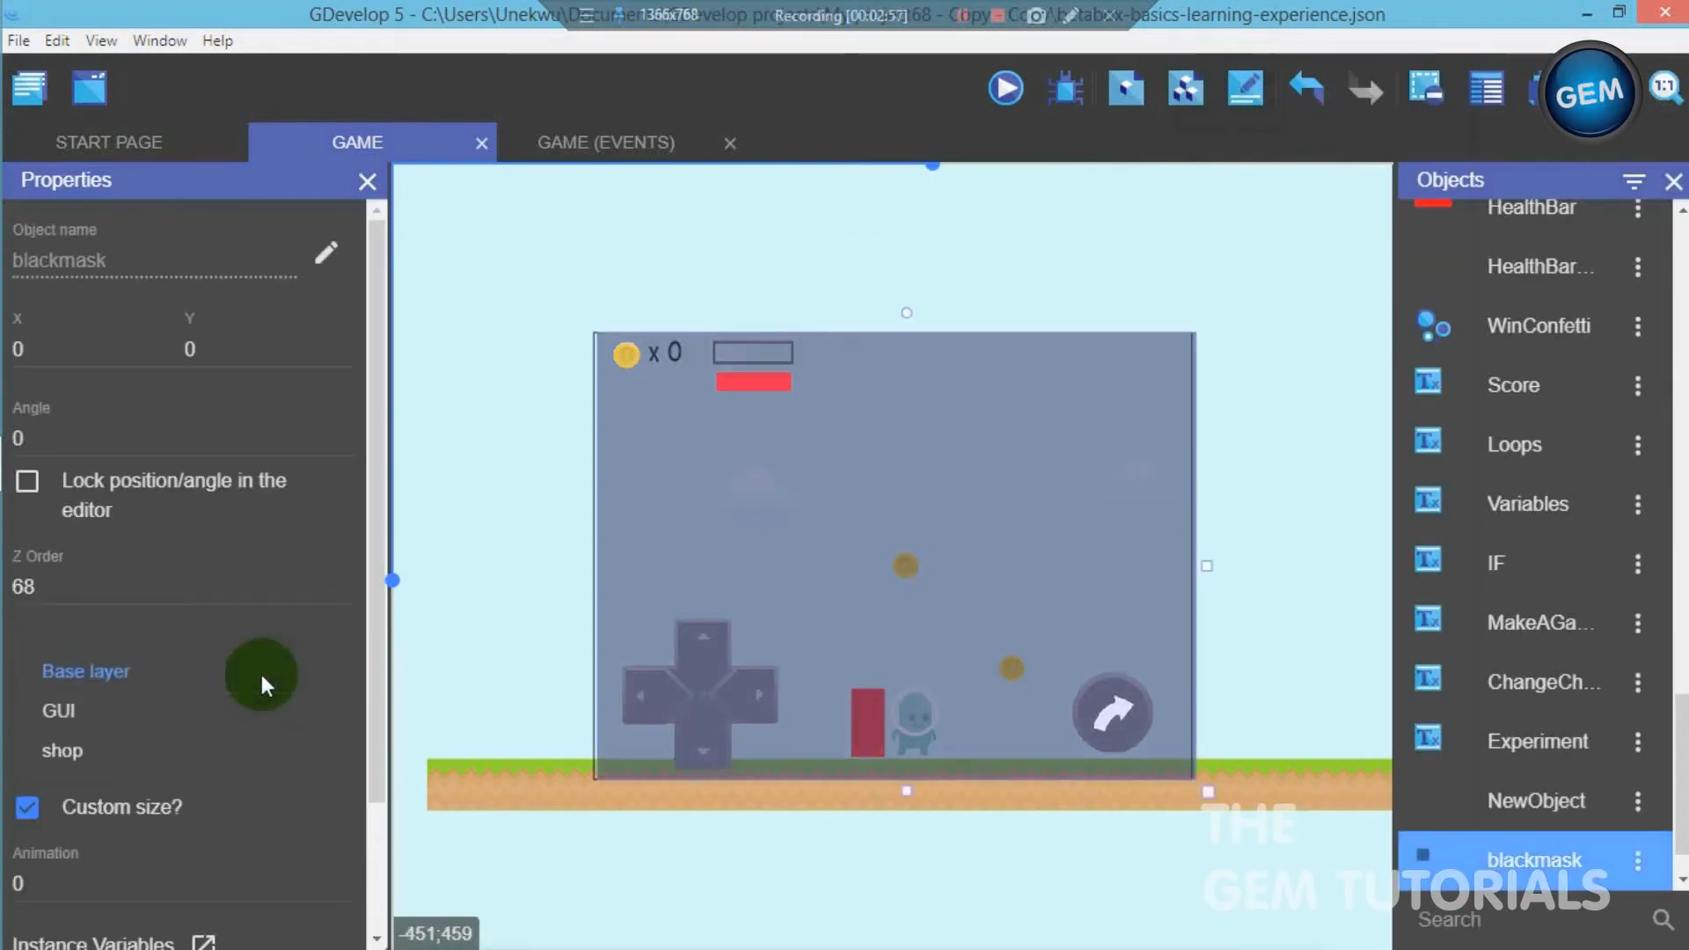
pyautogui.click(241, 749)
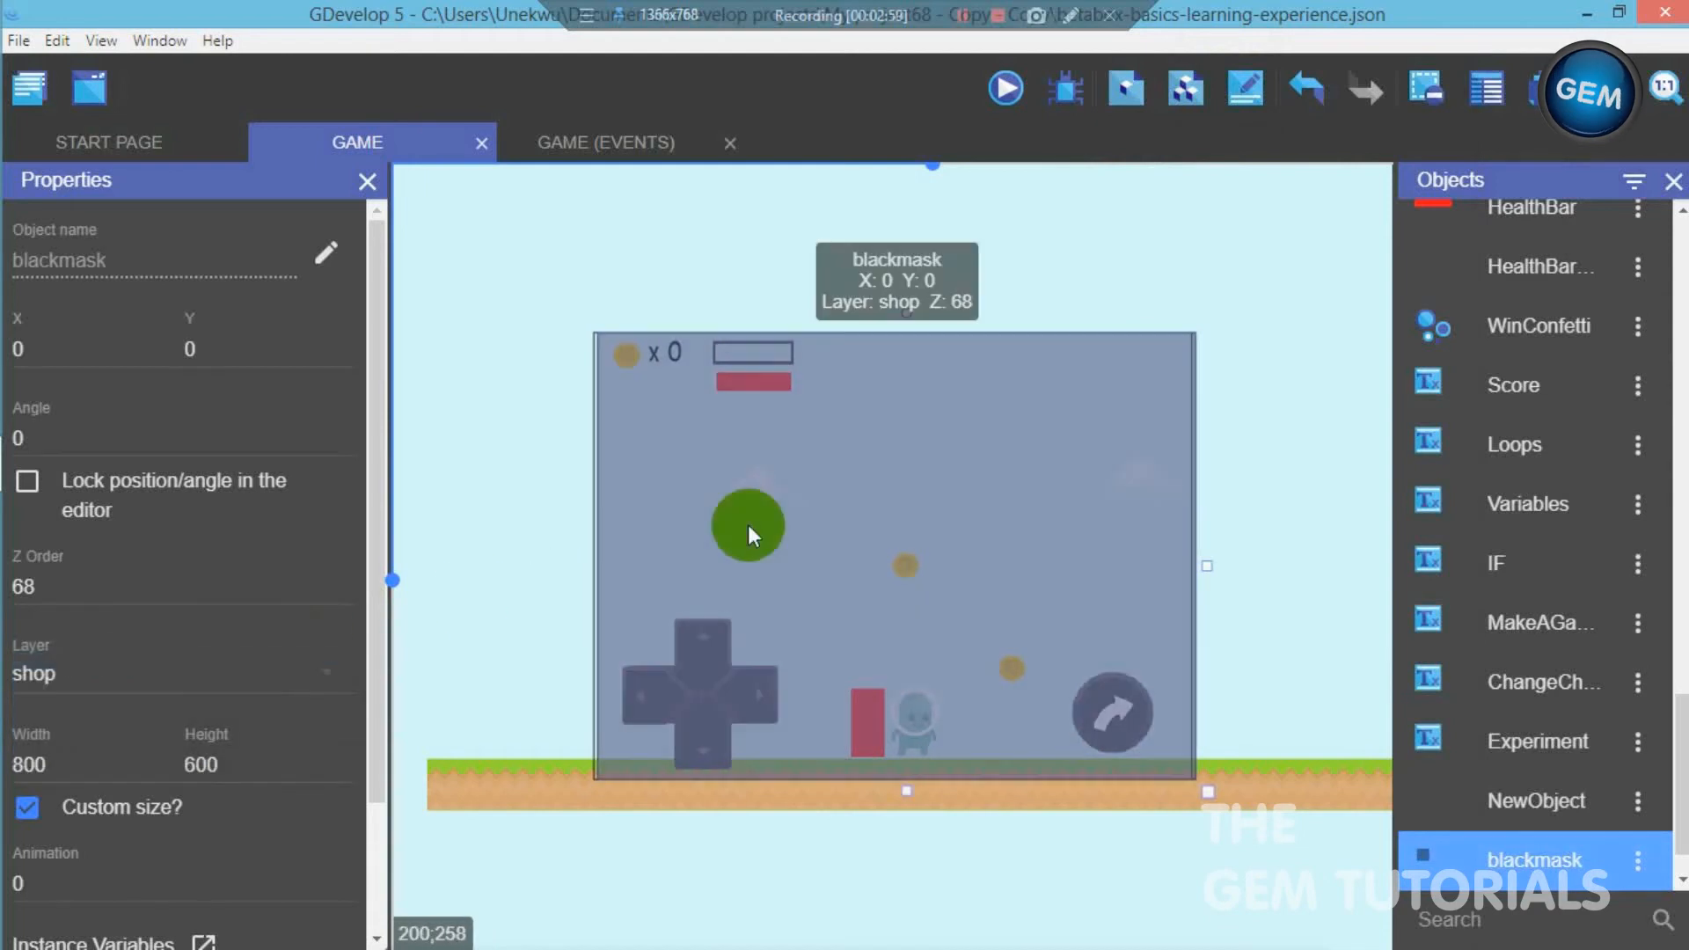
pyautogui.click(1022, 479)
pyautogui.click(1216, 500)
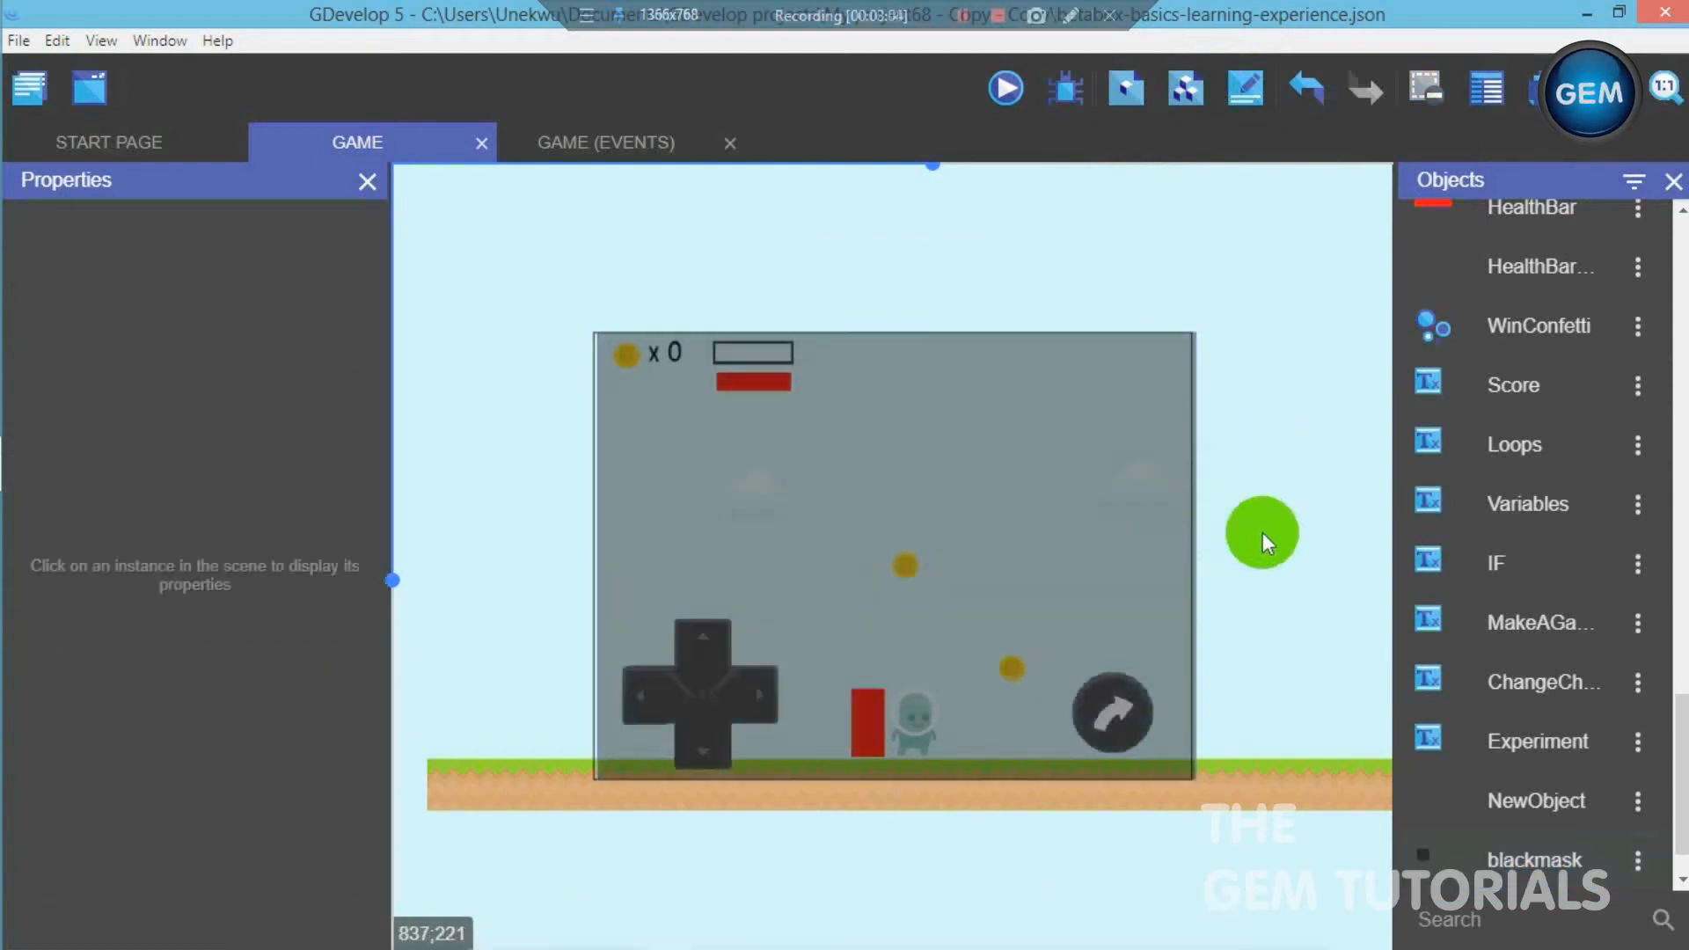
# - Create a sprite object named playerpinkicon with an animation using the p3_front image from the platformergraphics Player folder
pyautogui.scroll(-2, 1671, 774)
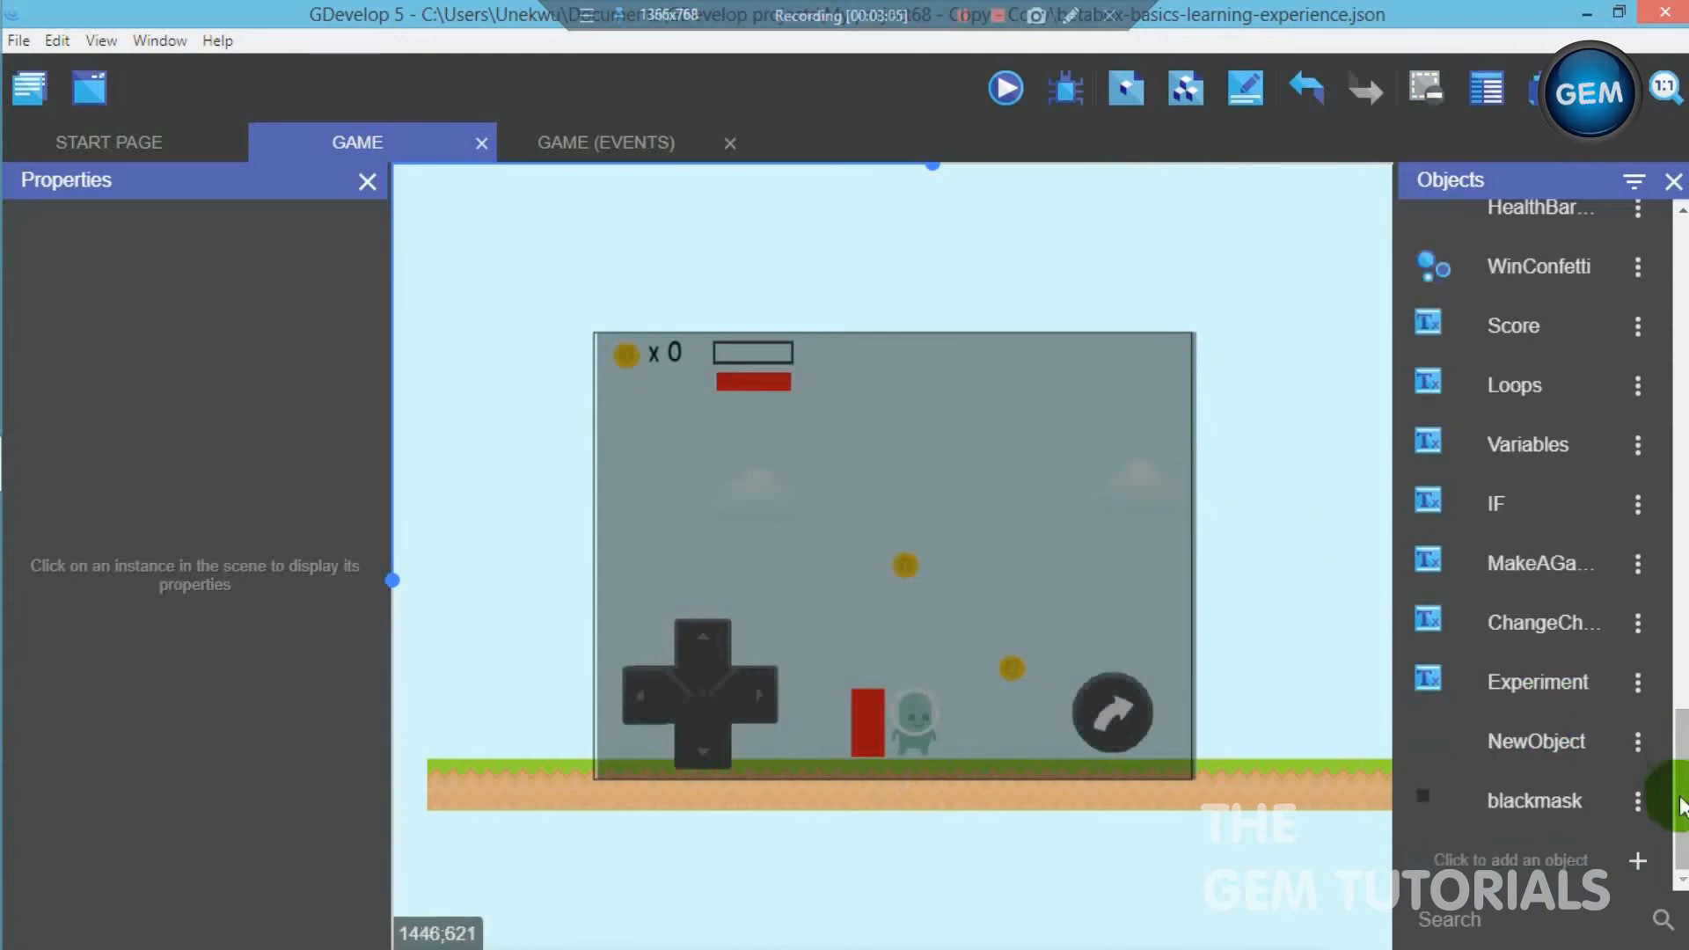
pyautogui.click(1639, 862)
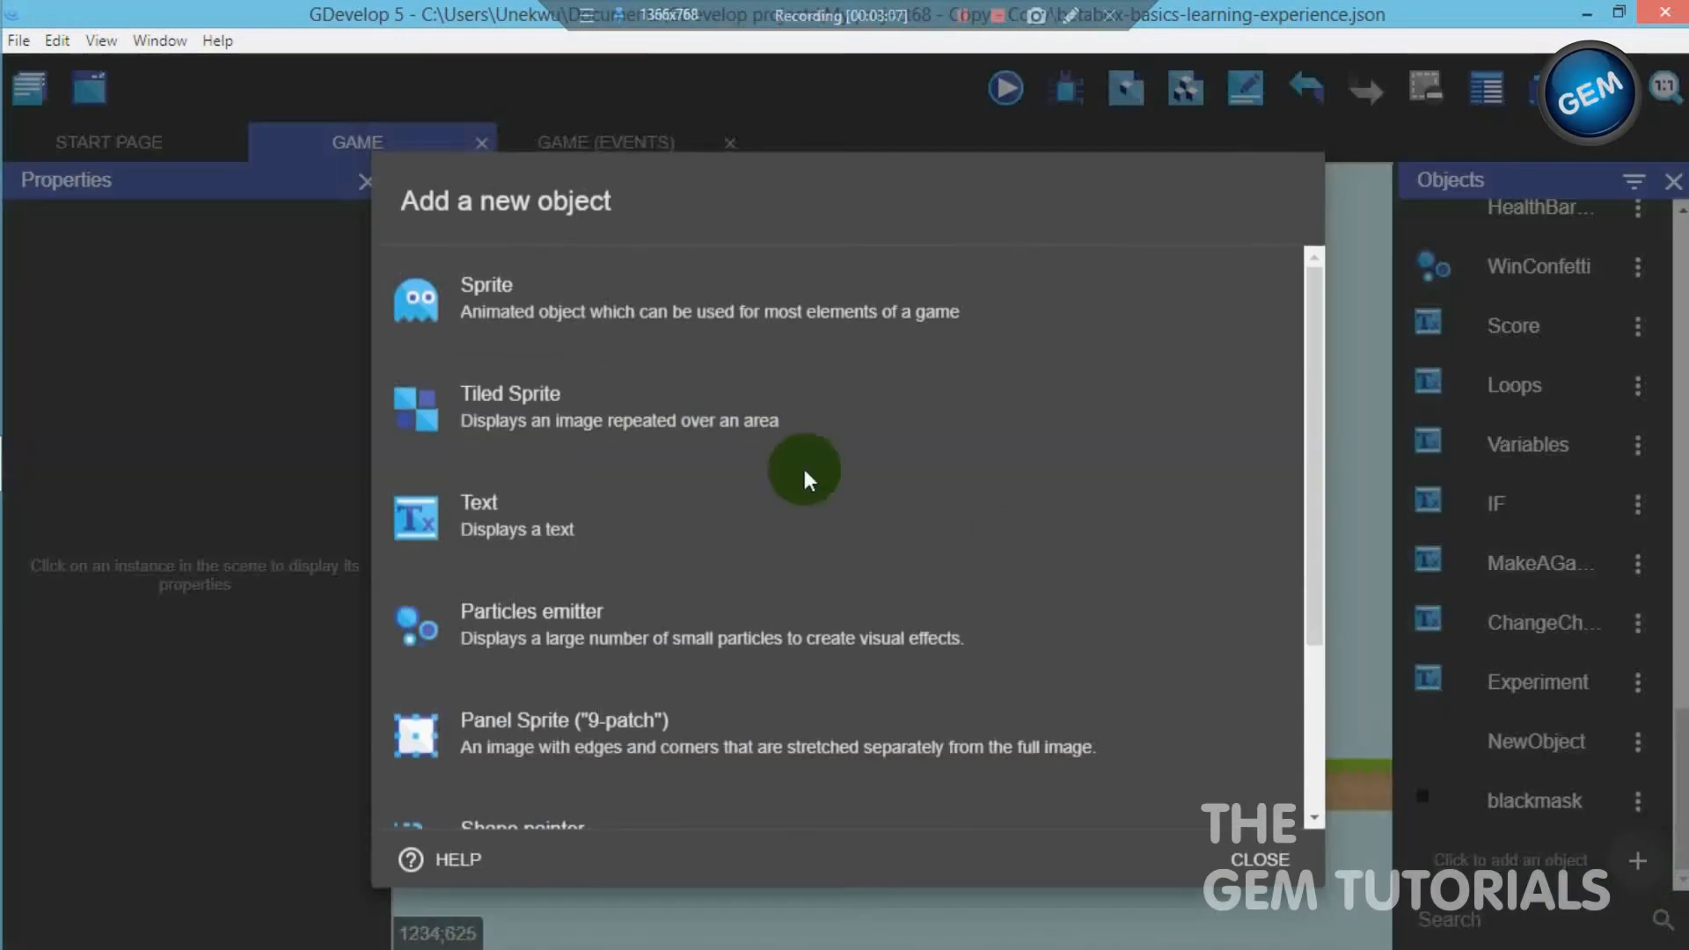
pyautogui.click(658, 314)
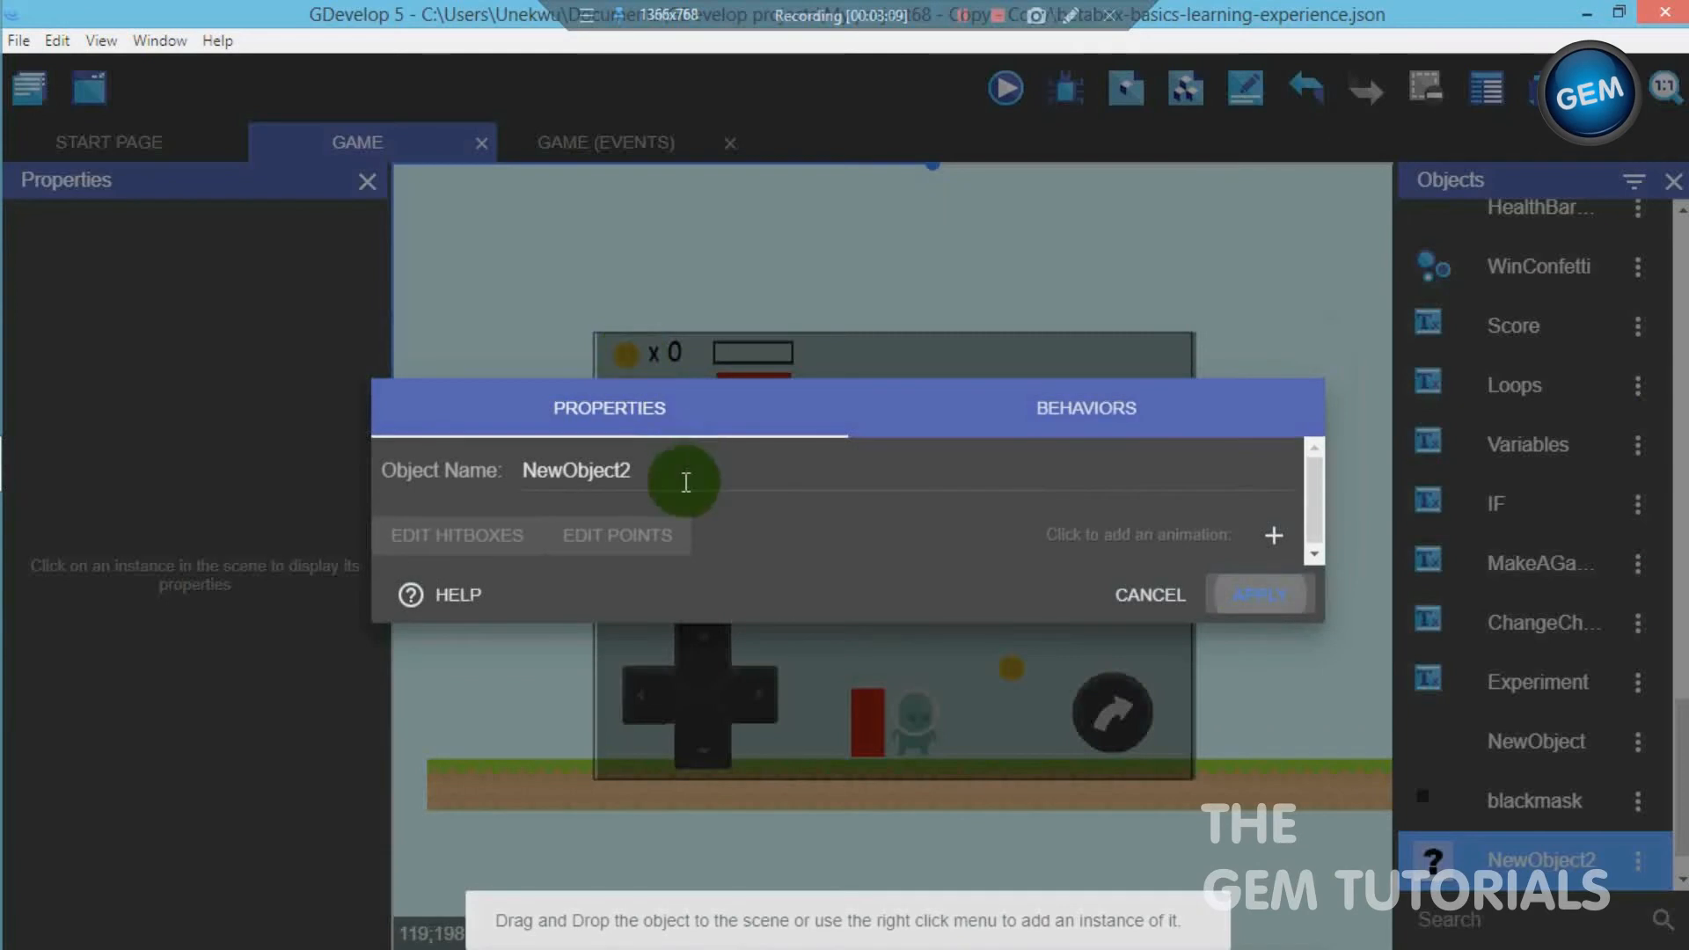
pyautogui.click(1273, 538)
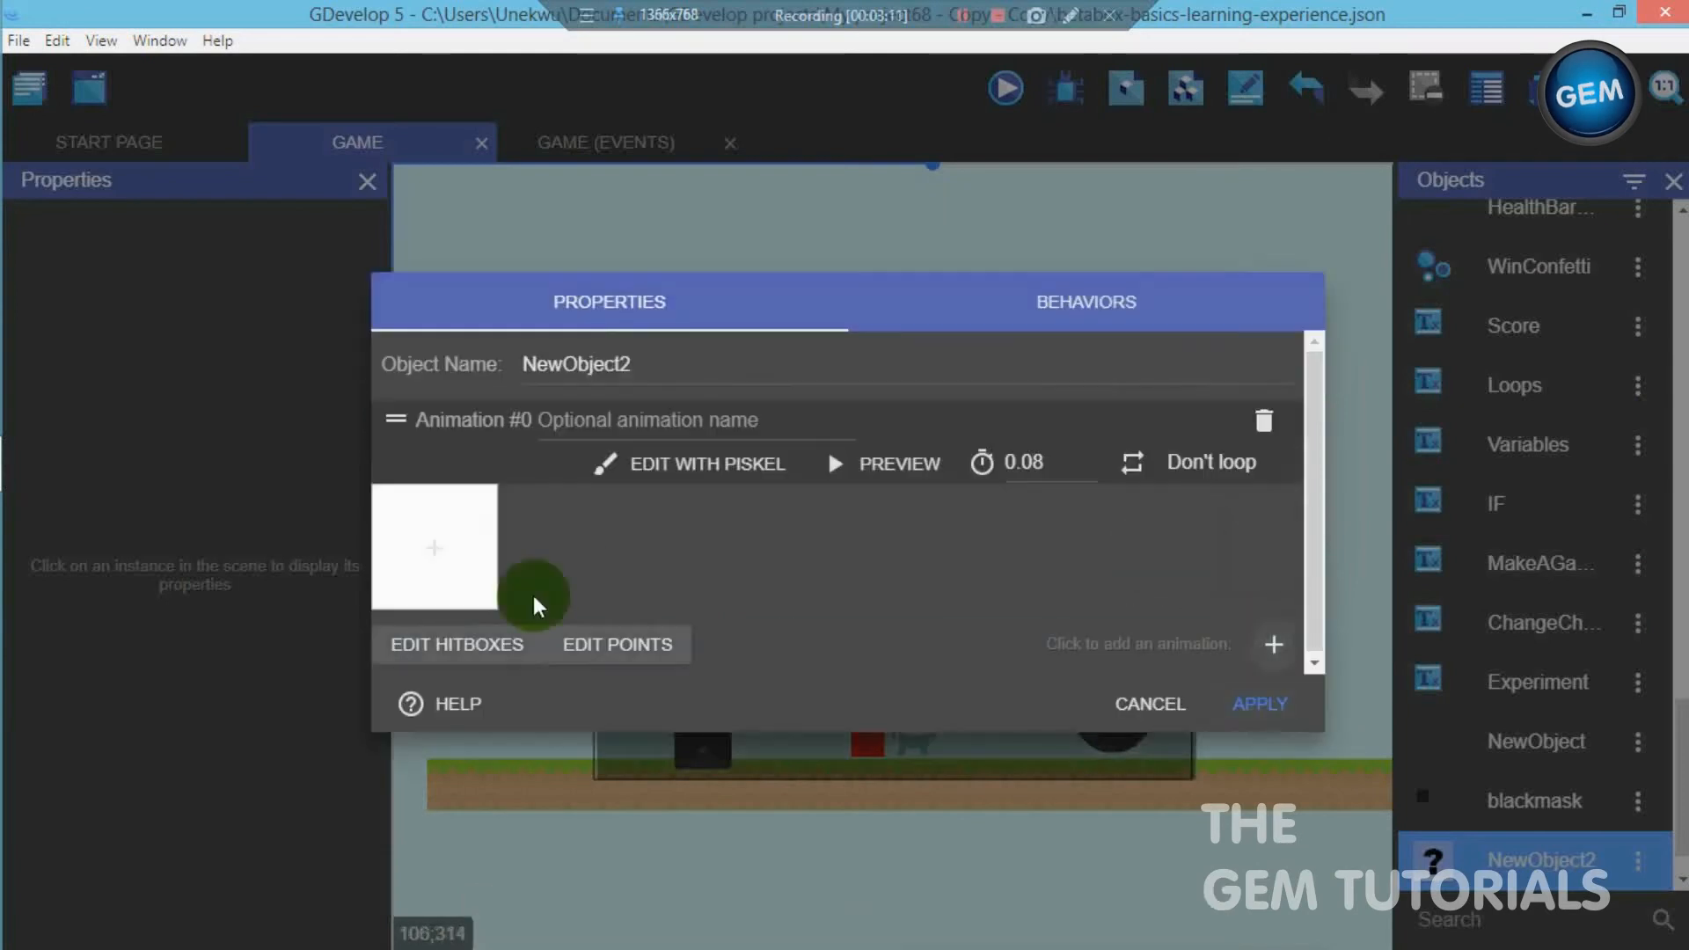
pyautogui.click(433, 563)
pyautogui.doubleClick(378, 209)
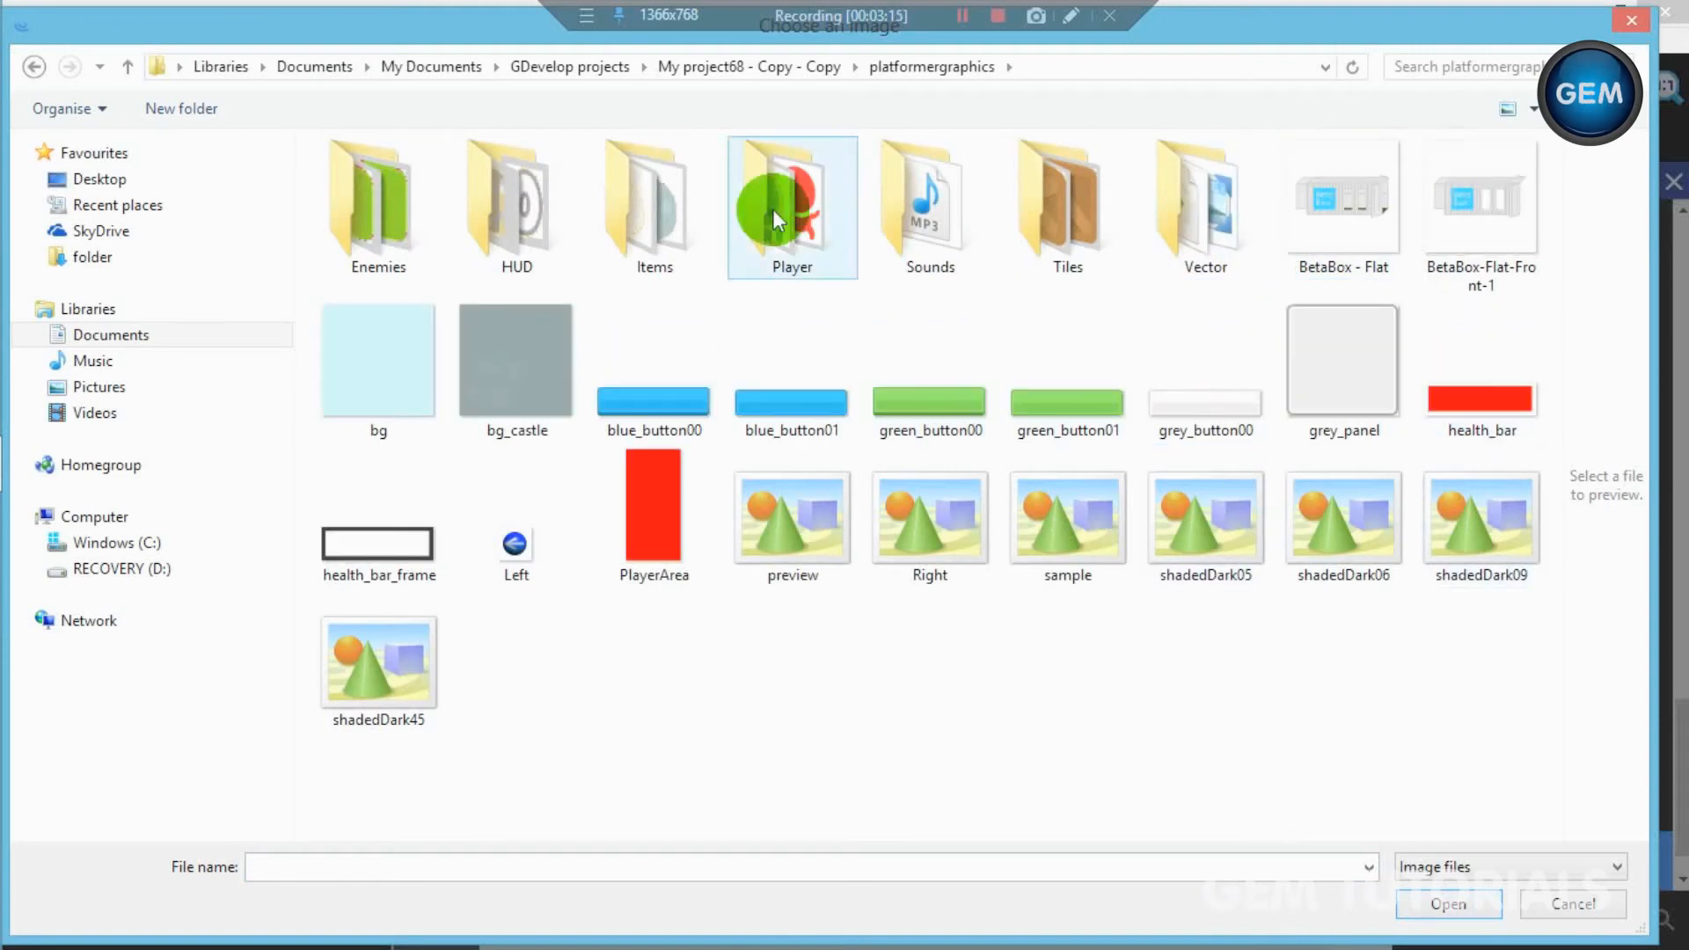
pyautogui.click(798, 231)
pyautogui.doubleClick(799, 231)
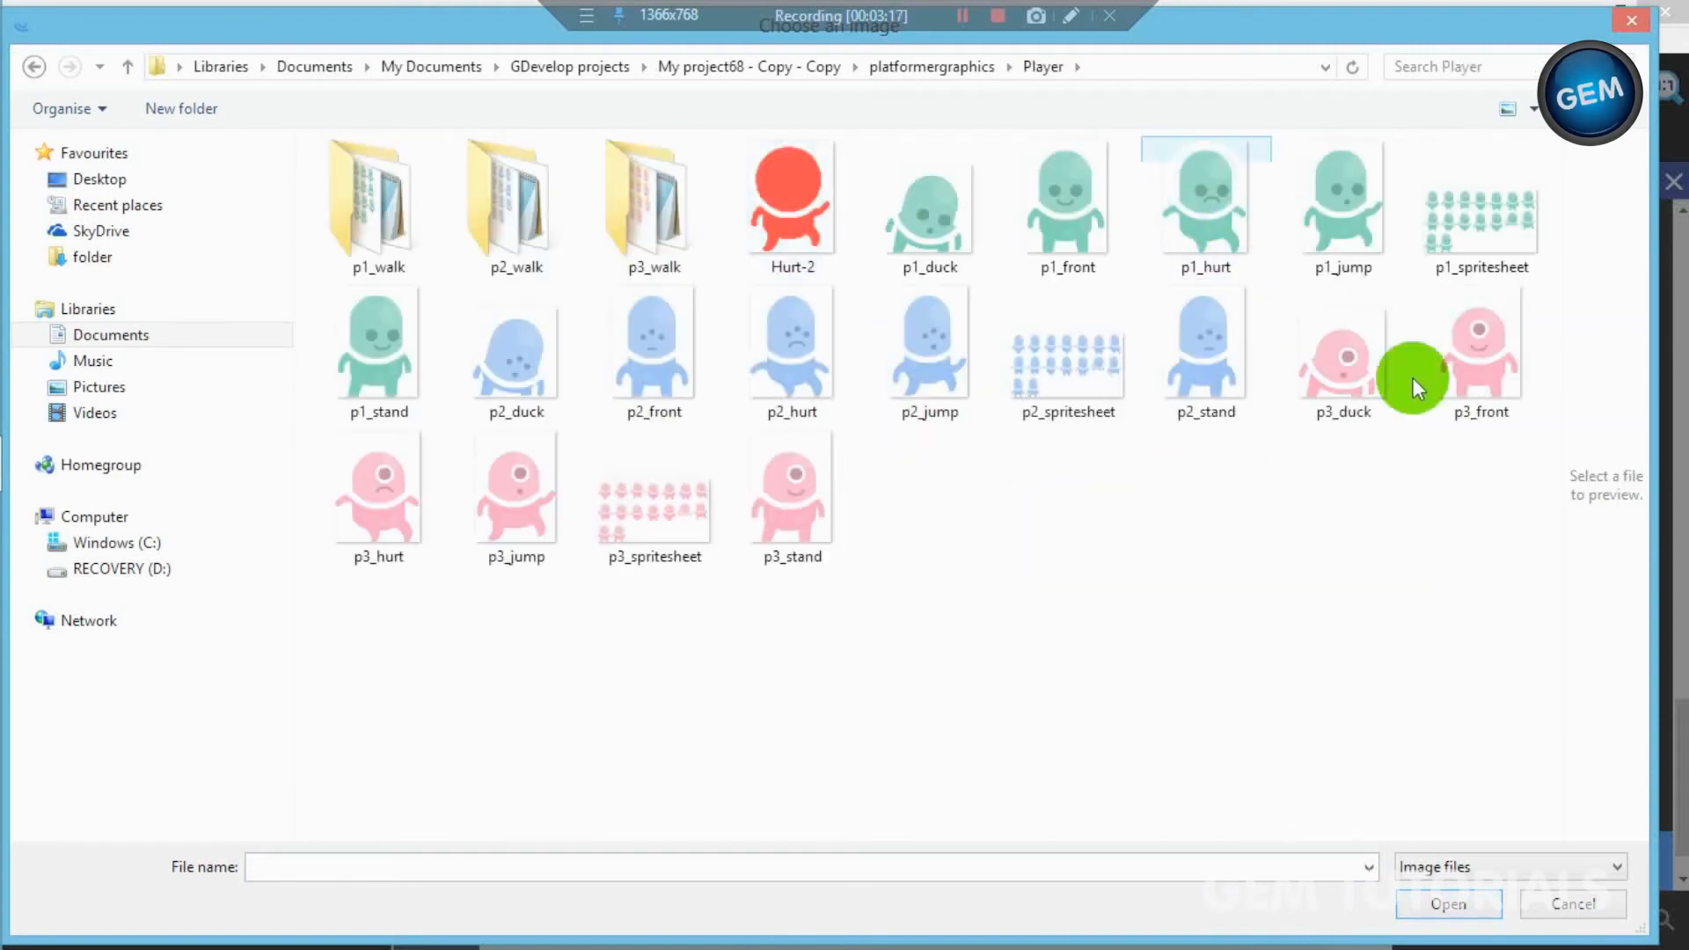
pyautogui.click(1209, 365)
pyautogui.doubleClick(1478, 363)
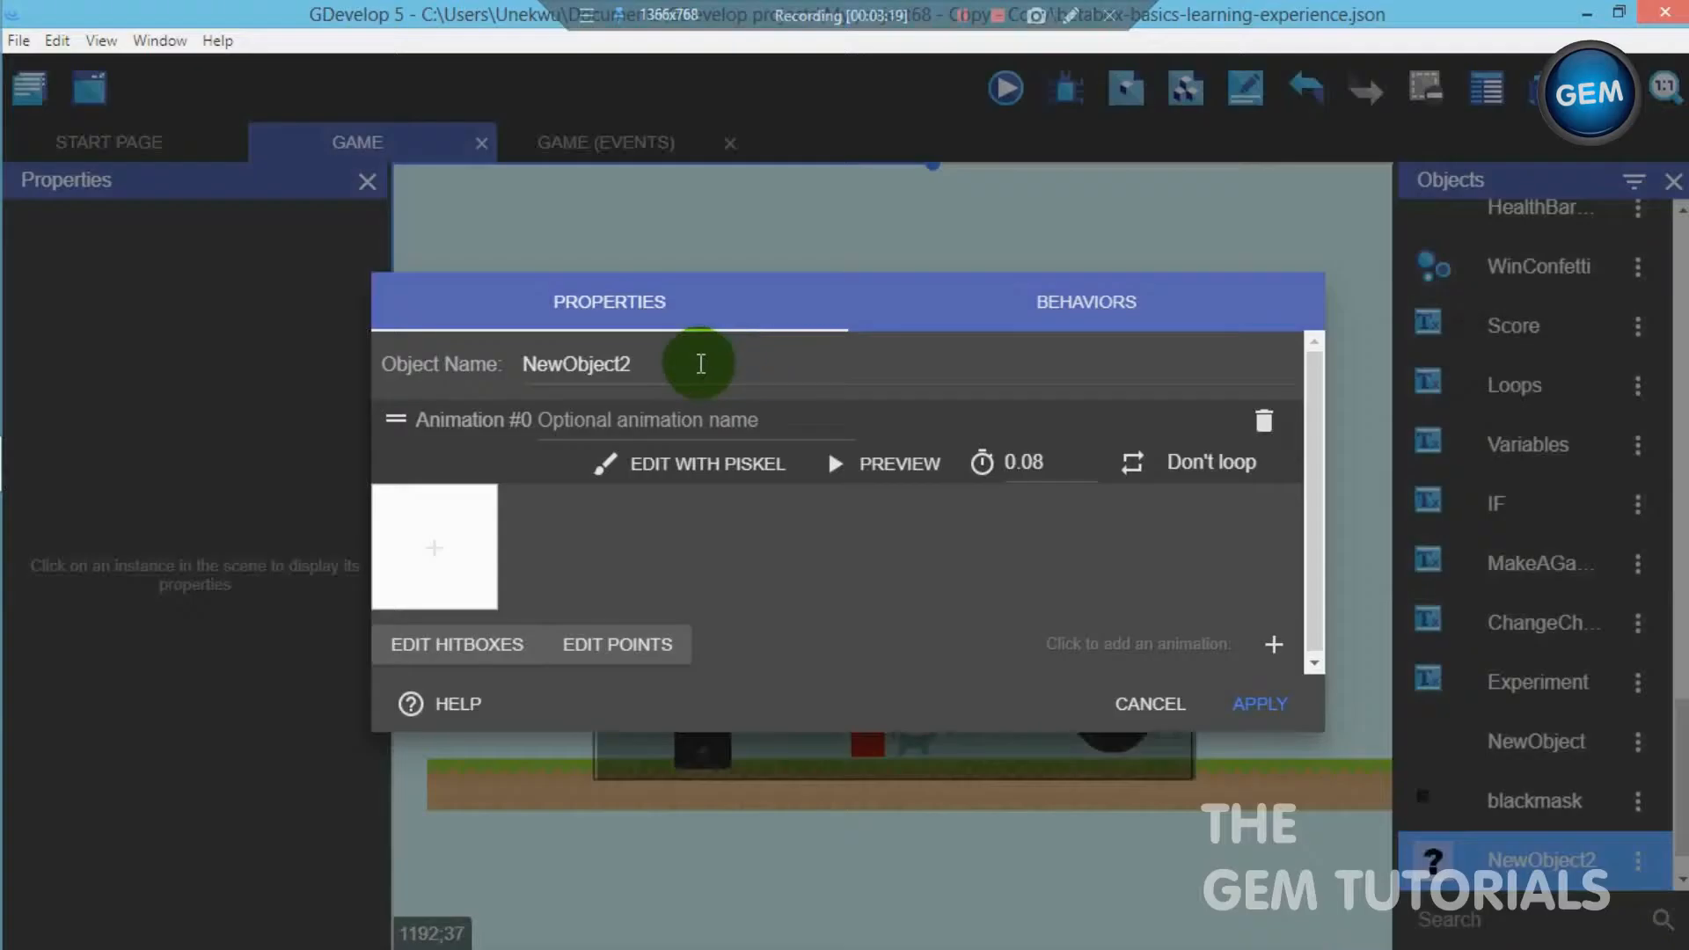
pyautogui.moveTo(675, 374); pyautogui.dragTo(346, 362)
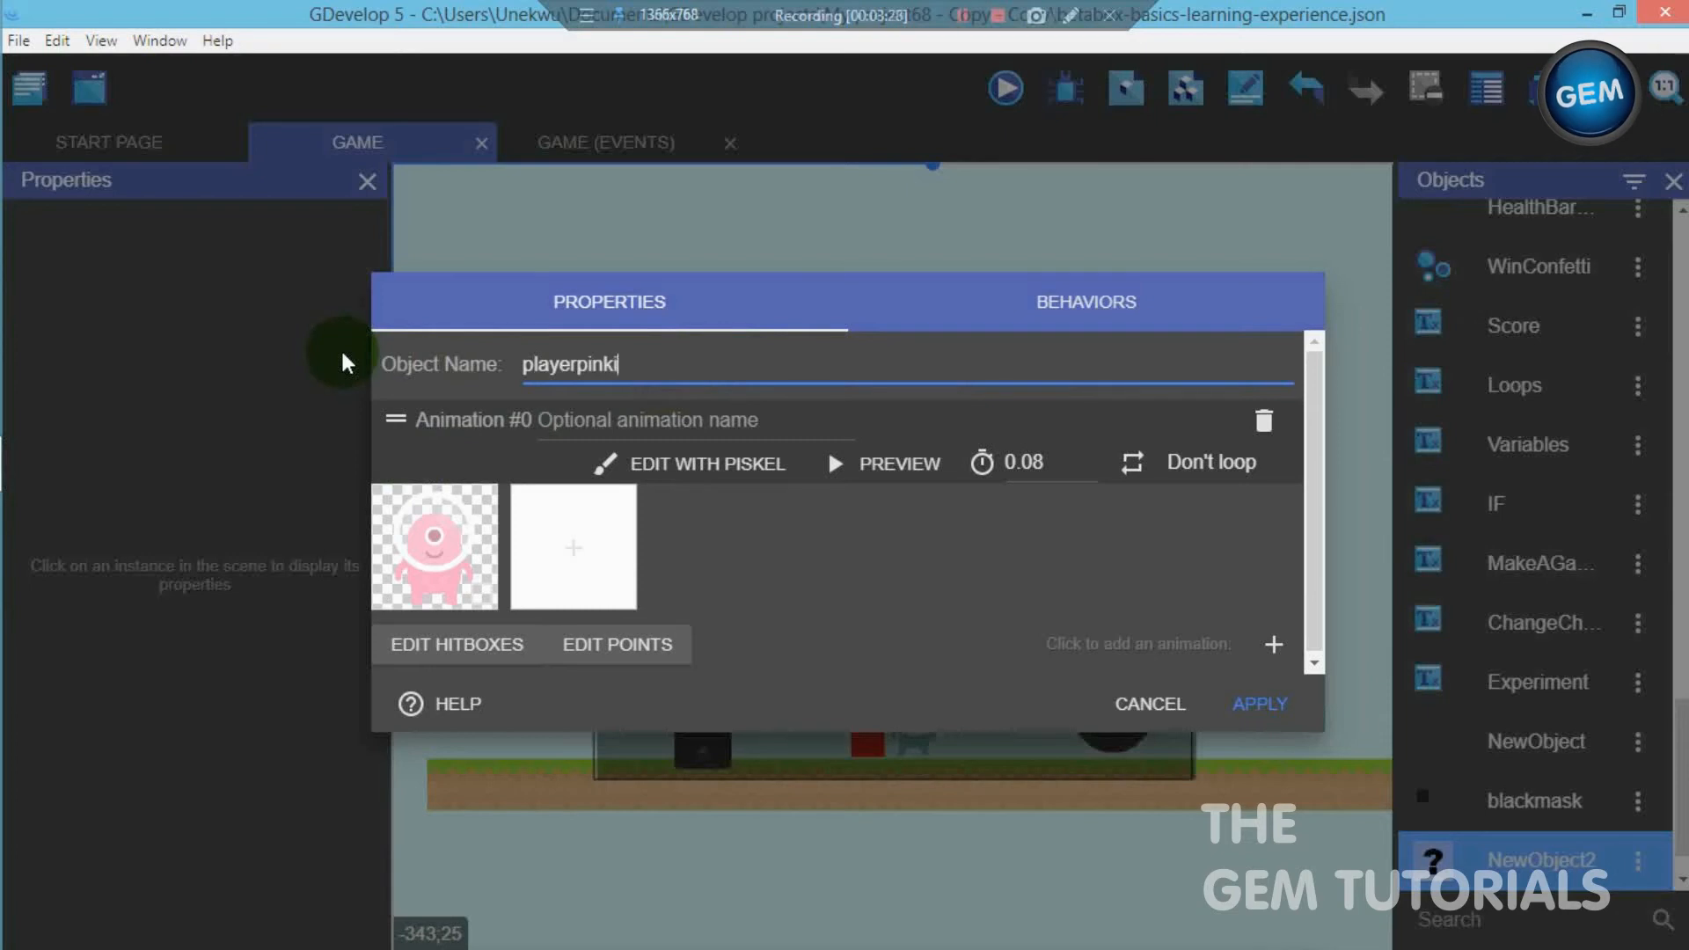
pyautogui.click(1267, 709)
# - Place a playerpinkicon instance on the shop layer, over the black mask at about X 131, Y 288
pyautogui.moveTo(1486, 858); pyautogui.dragTo(1250, 567)
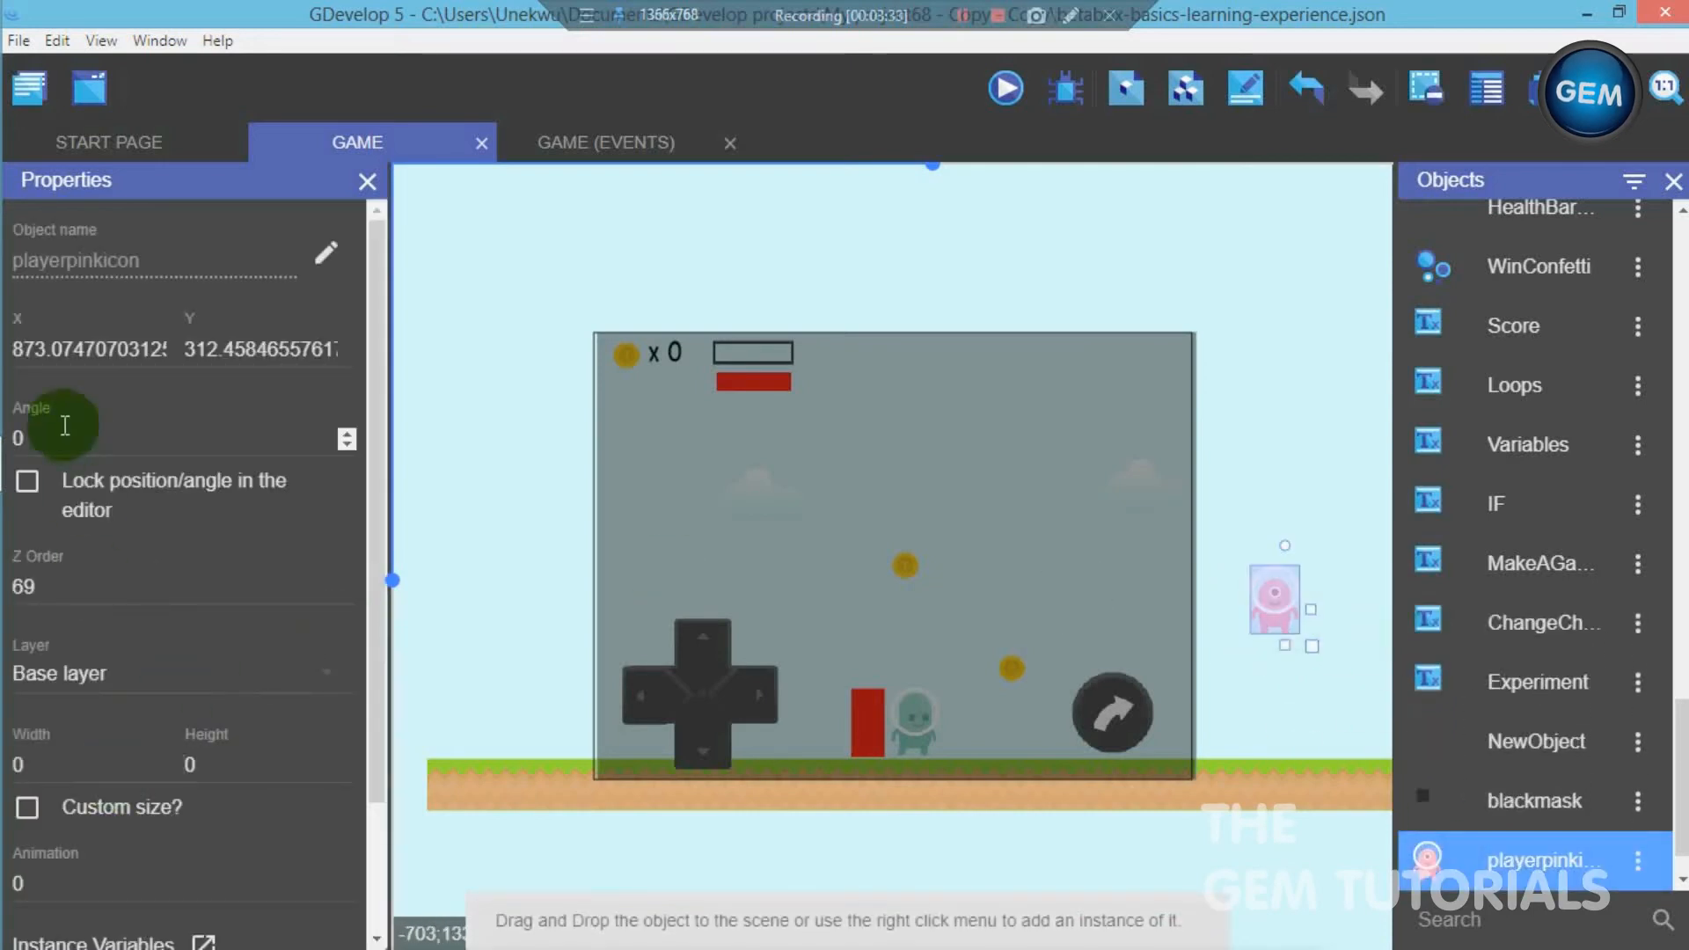
pyautogui.click(72, 674)
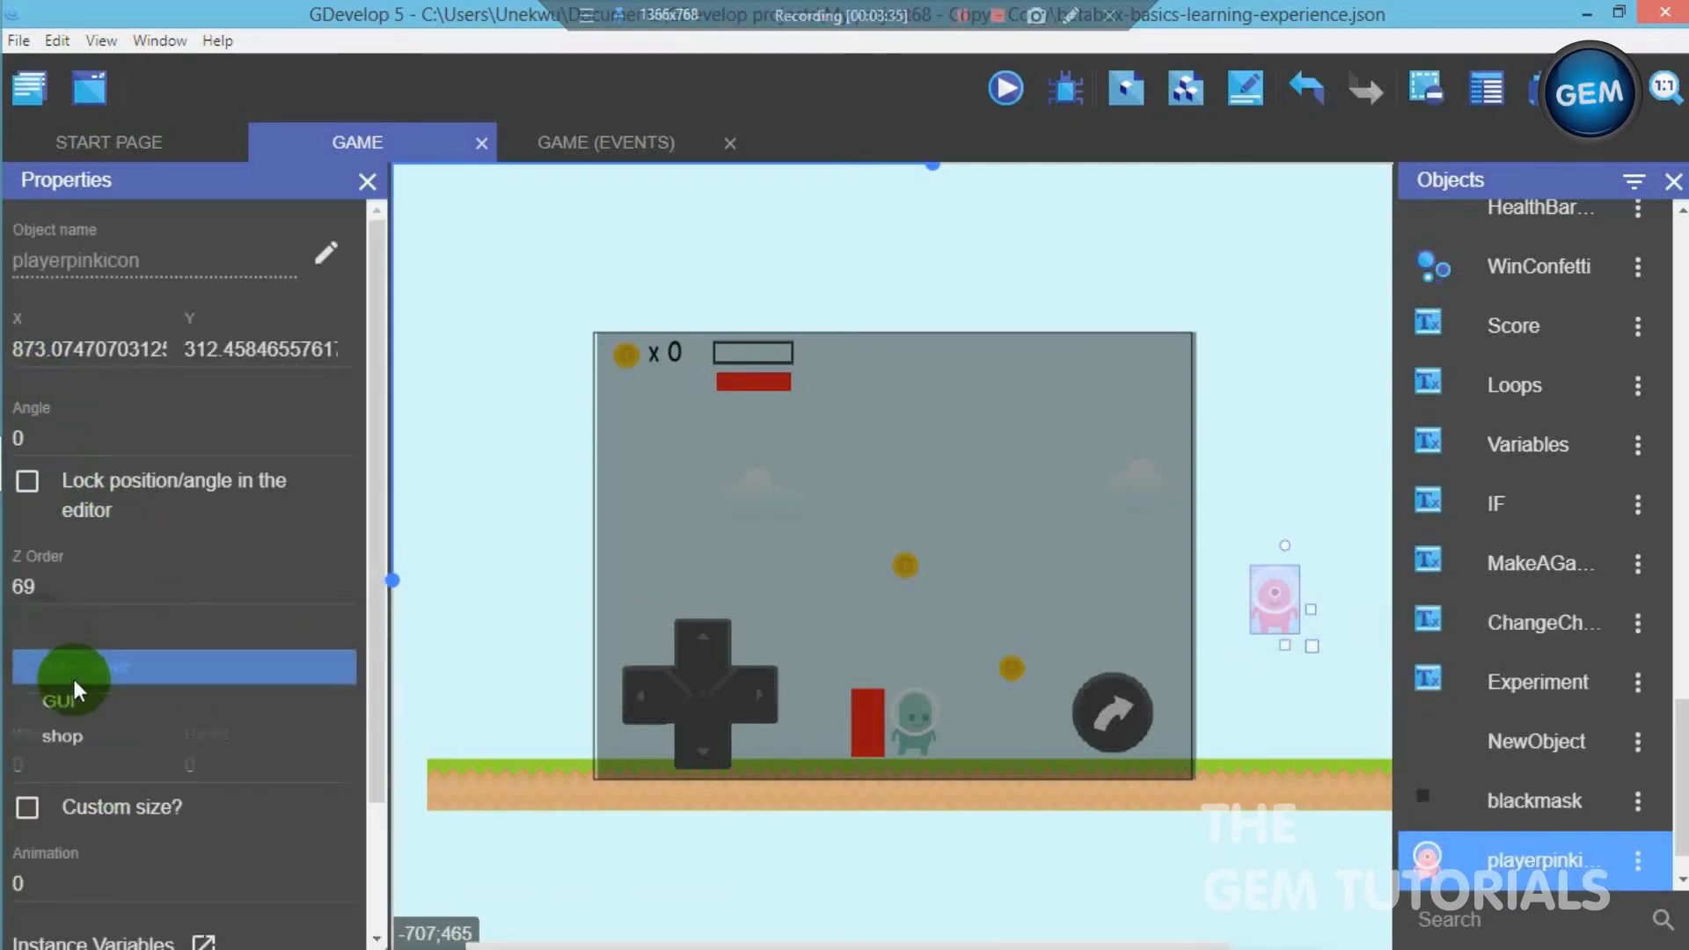
pyautogui.moveTo(1267, 587); pyautogui.dragTo(720, 578)
pyautogui.click(1266, 531)
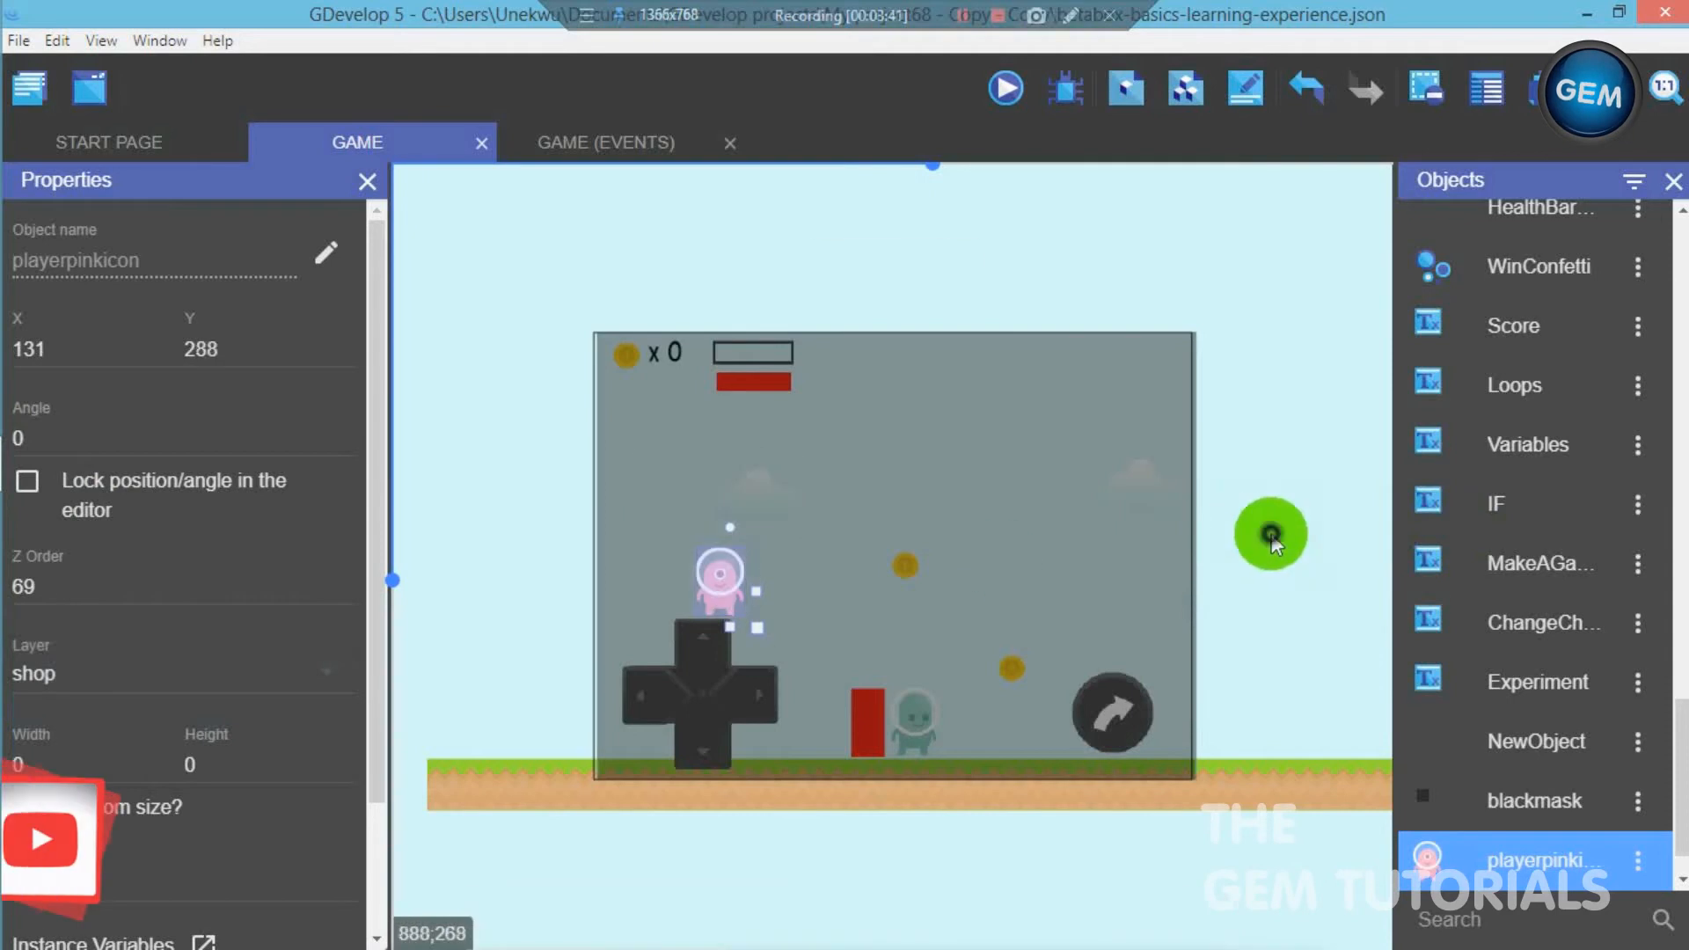
# - Create another sprite object and give it a first animation using the purchase image
pyautogui.scroll(-1, 1628, 836)
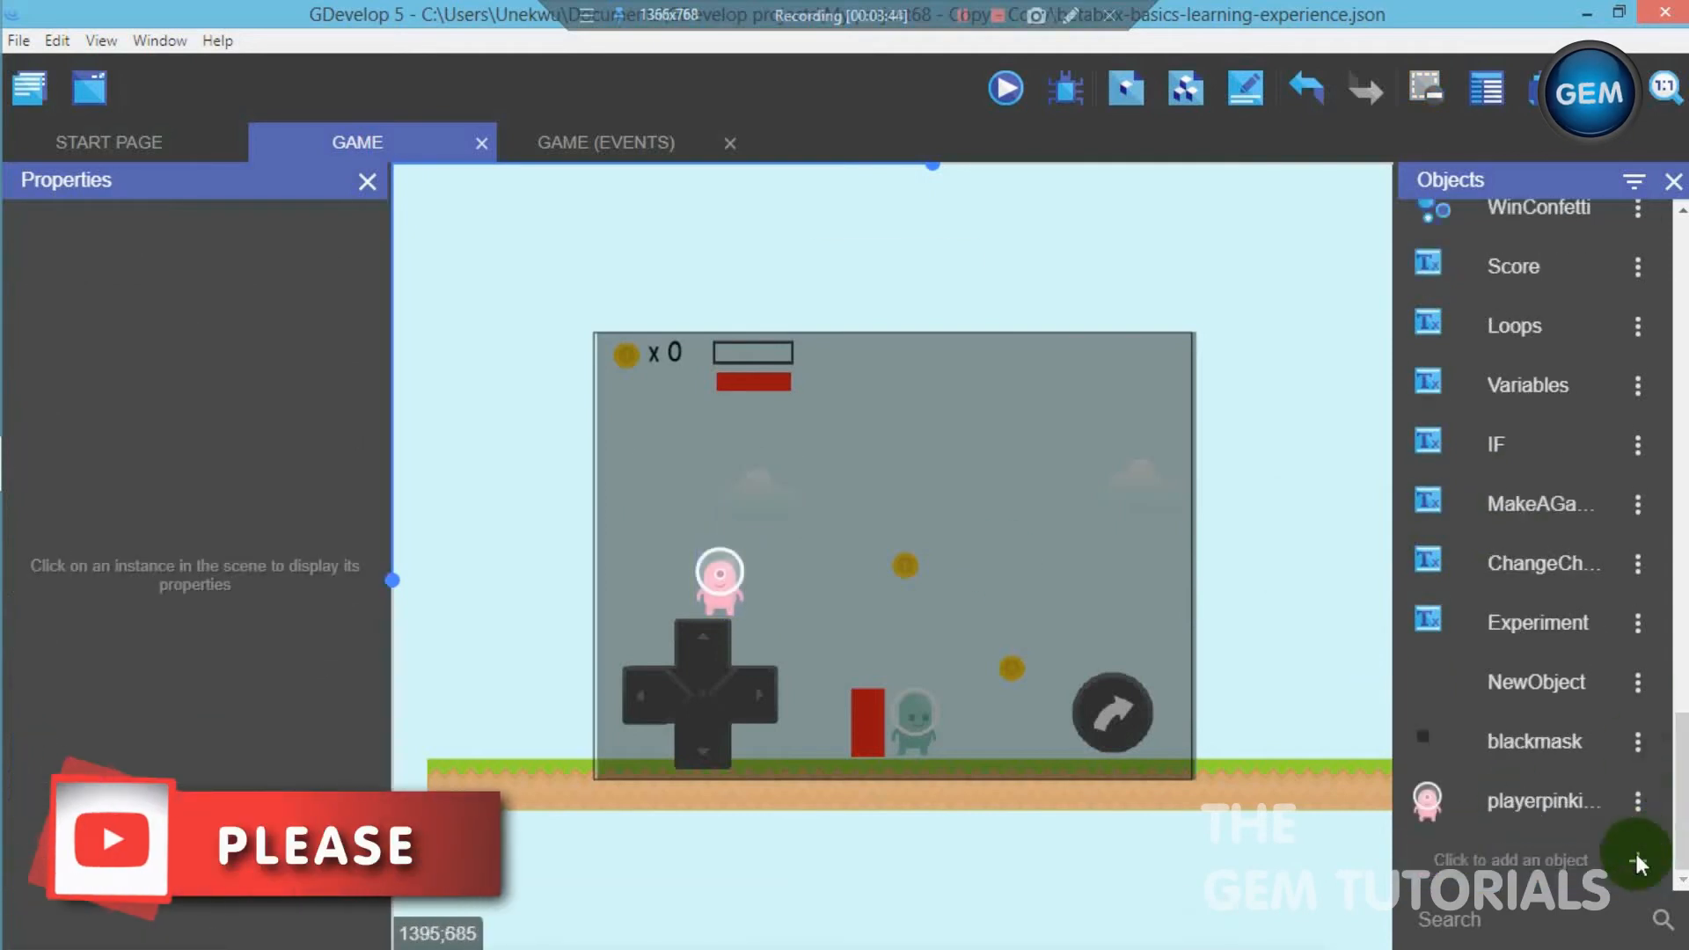
pyautogui.click(1637, 860)
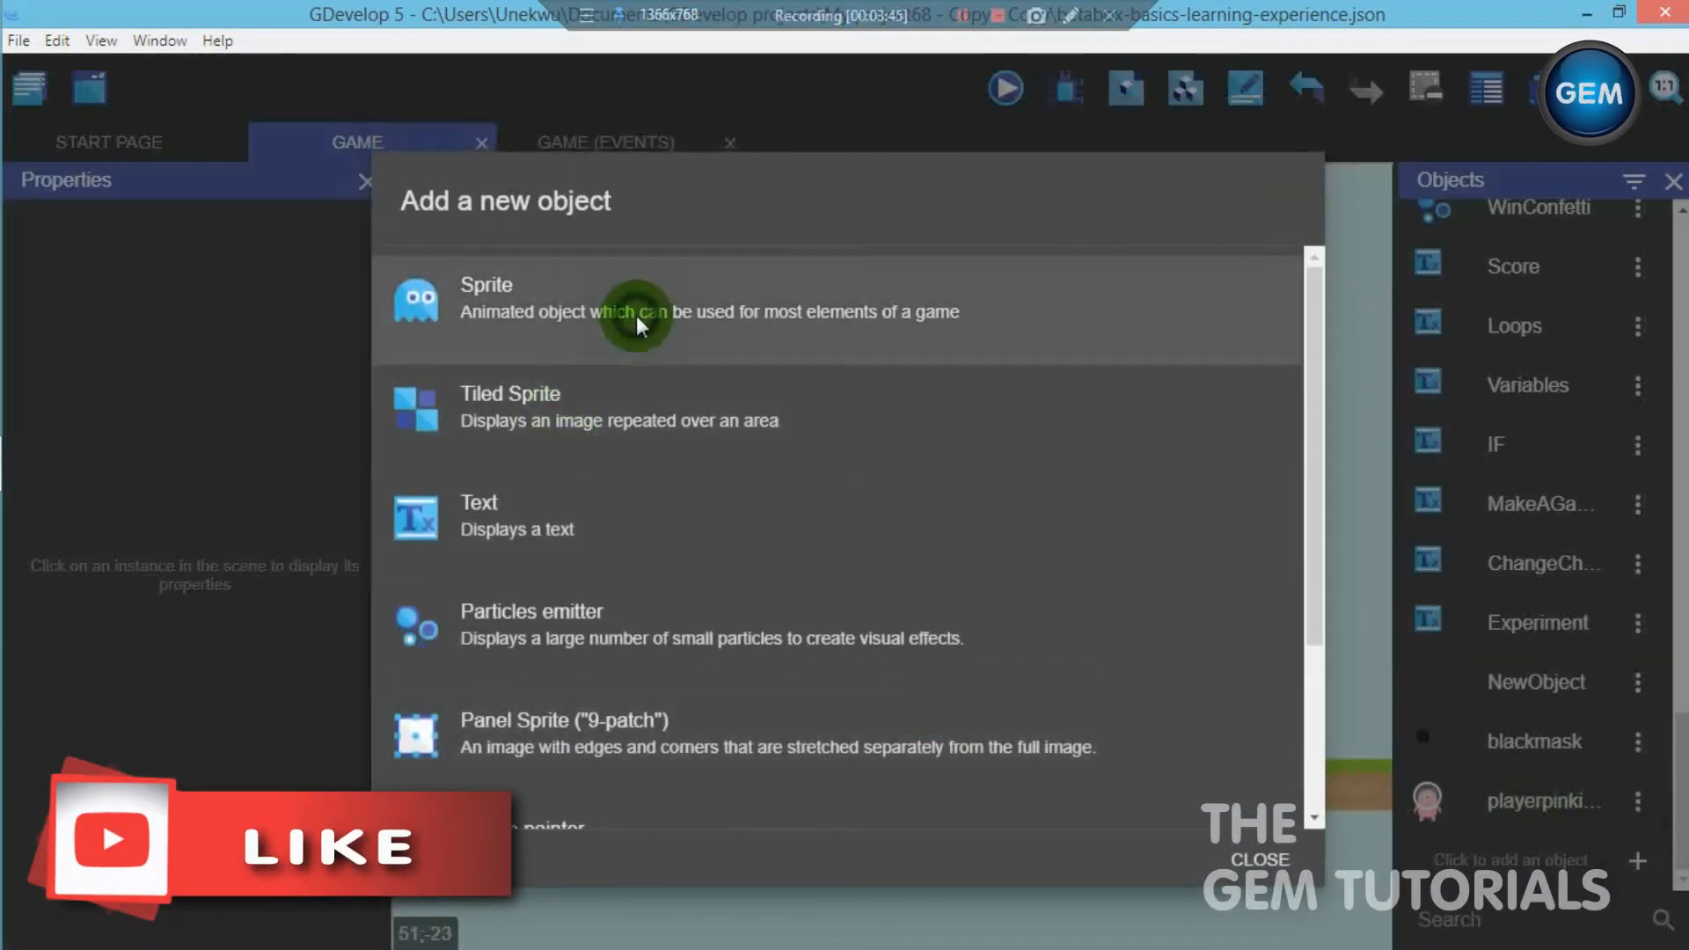
pyautogui.click(636, 315)
pyautogui.click(1273, 534)
pyautogui.click(436, 553)
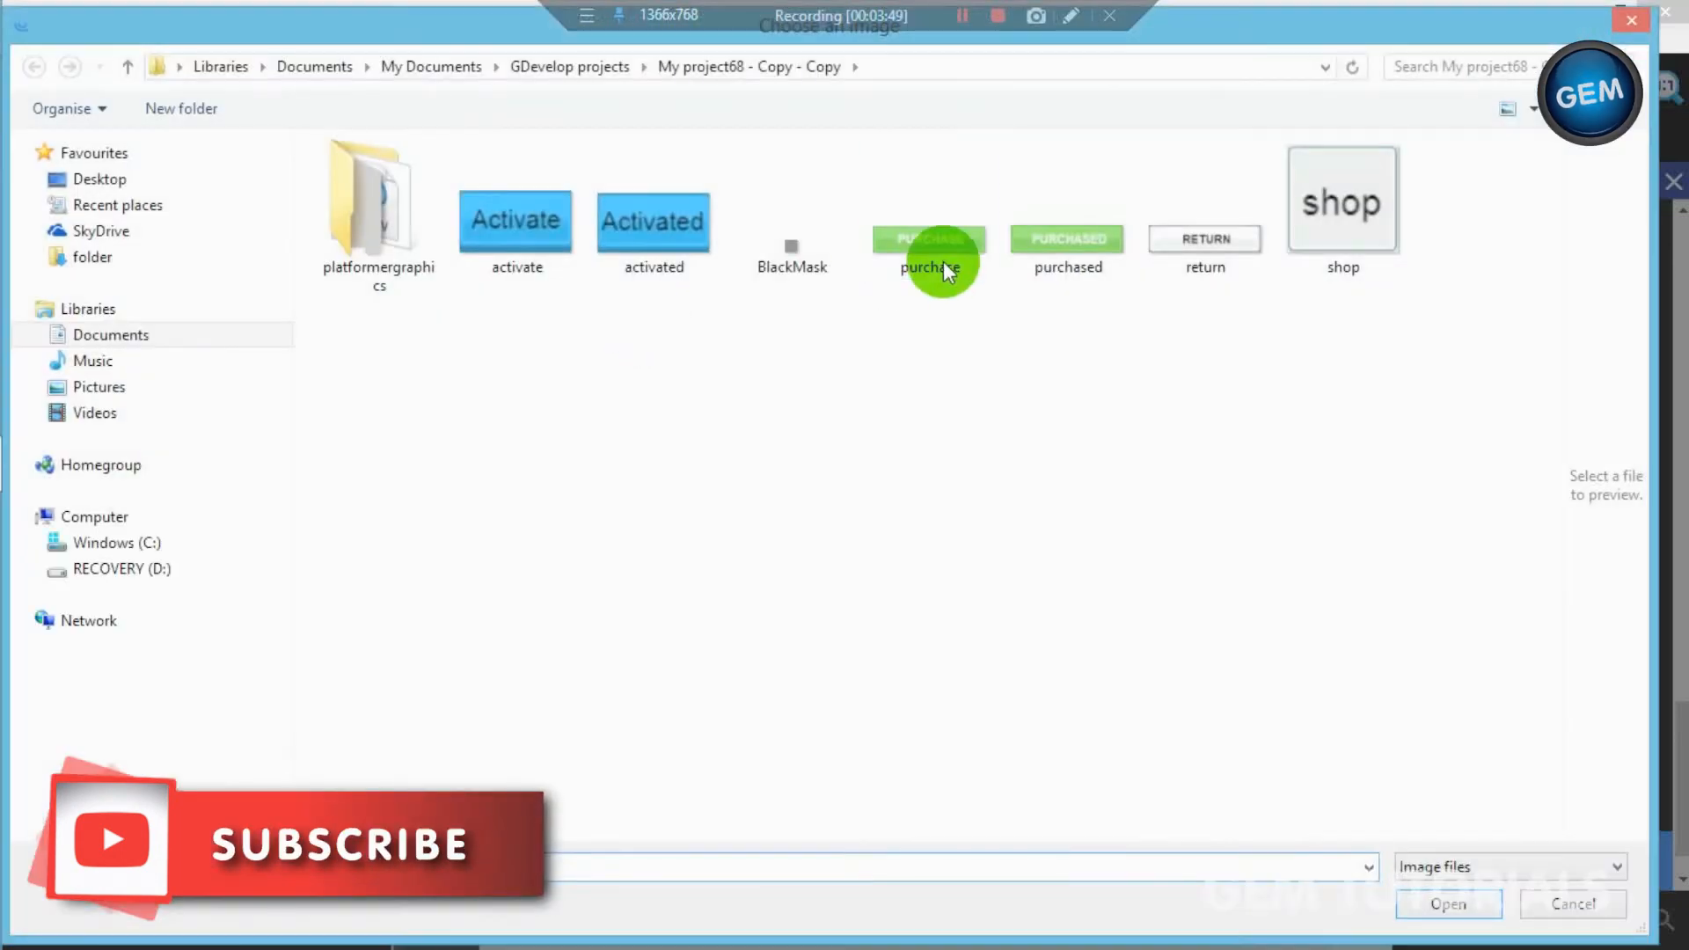
pyautogui.click(943, 260)
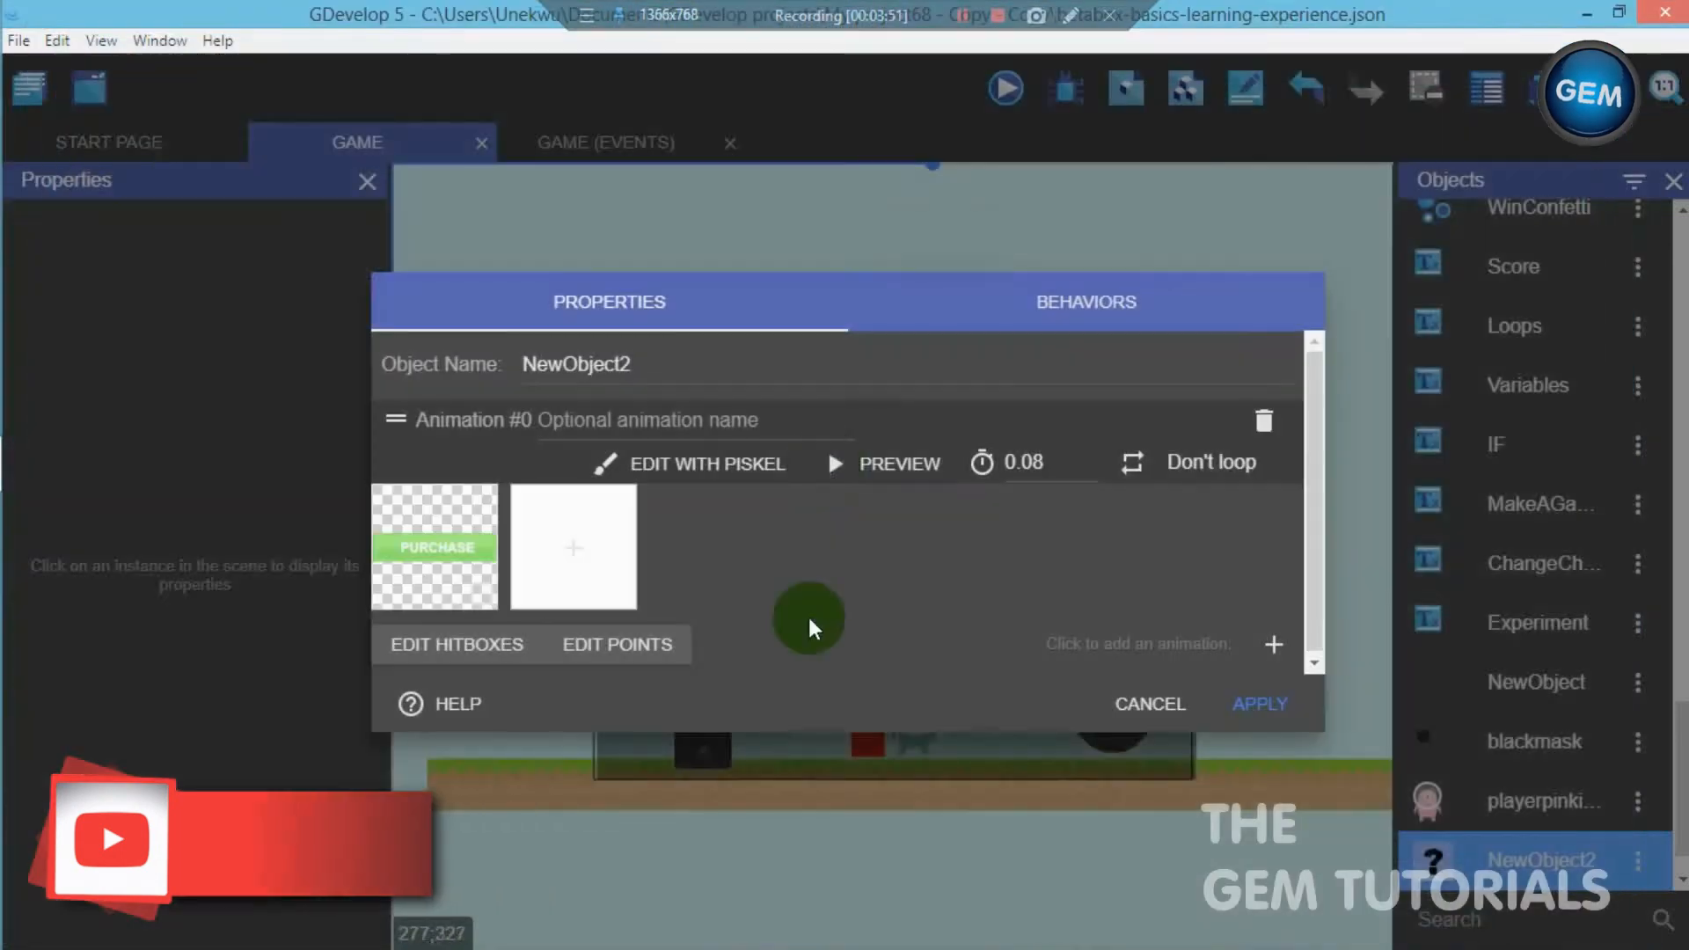
# - Add a second animation using the purchased image, name the object puchasebutton and apply its settings
pyautogui.click(1266, 645)
pyautogui.click(435, 668)
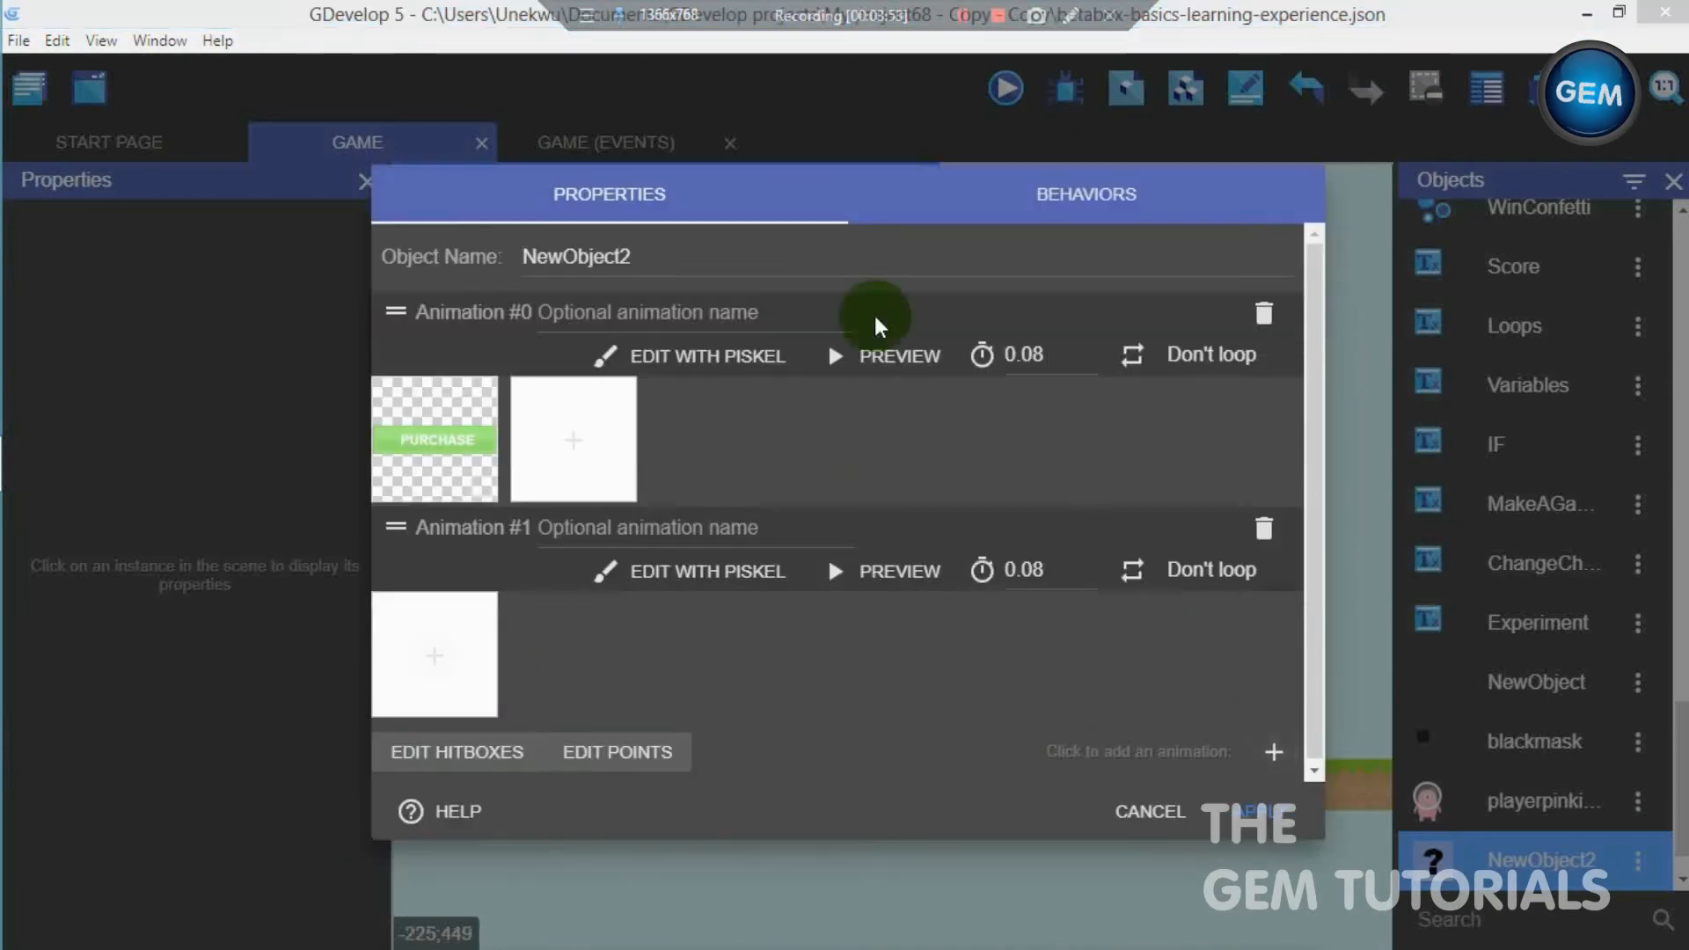
pyautogui.click(1051, 212)
pyautogui.doubleClick(1049, 210)
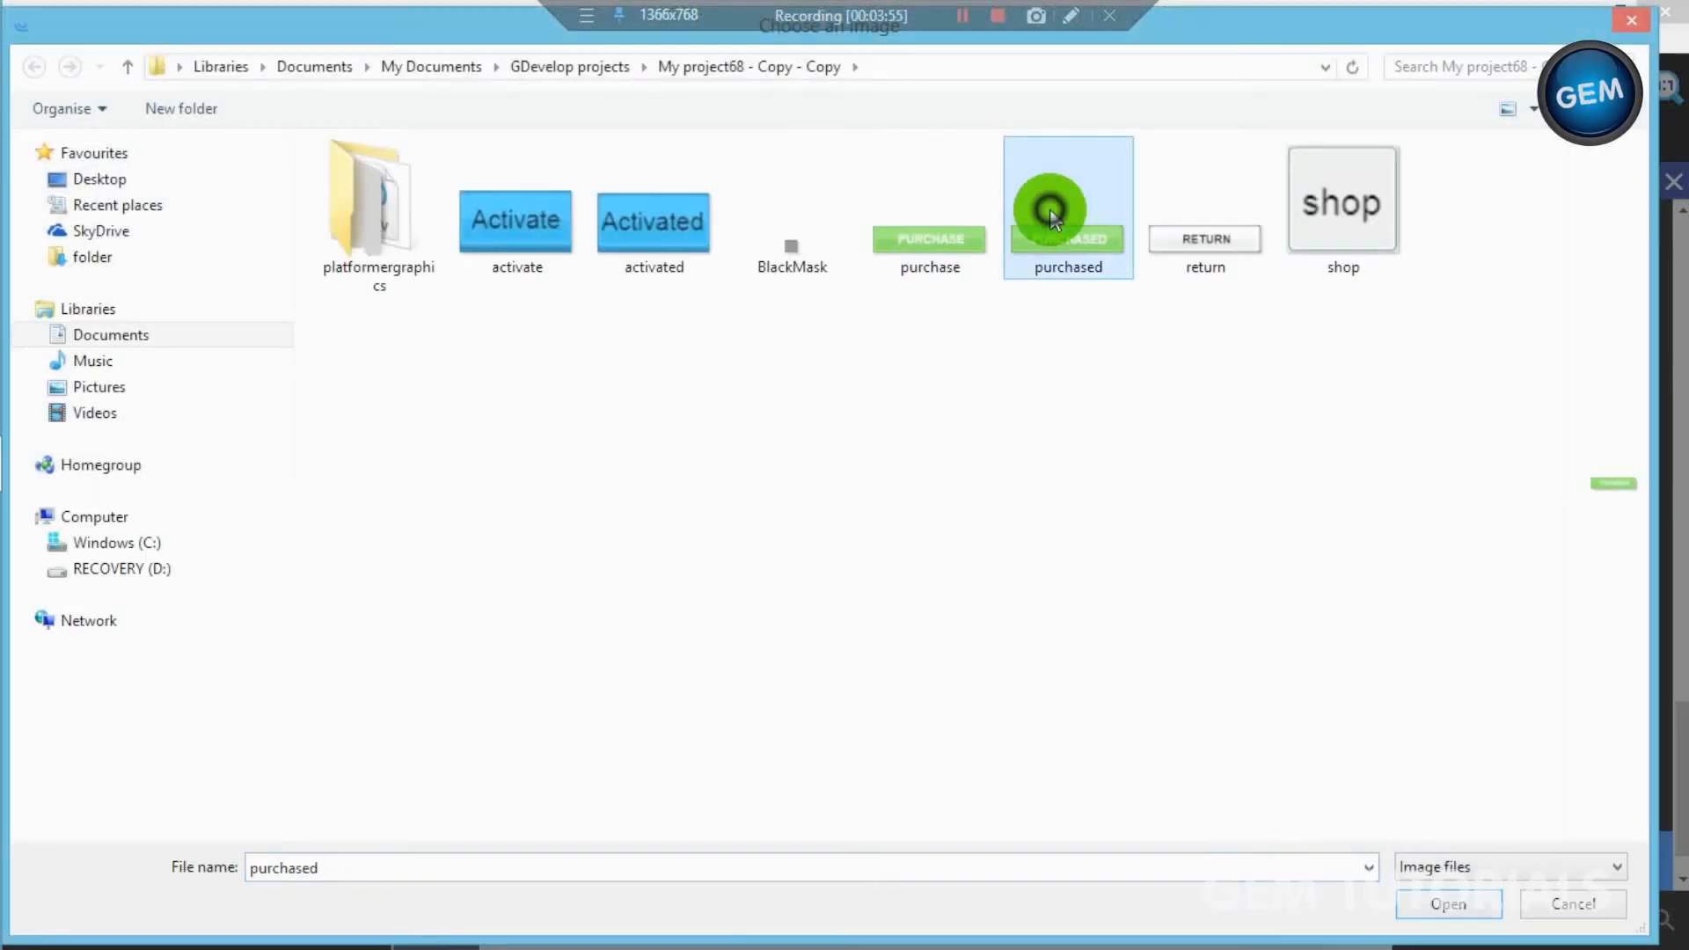
pyautogui.moveTo(691, 259); pyautogui.dragTo(191, 304)
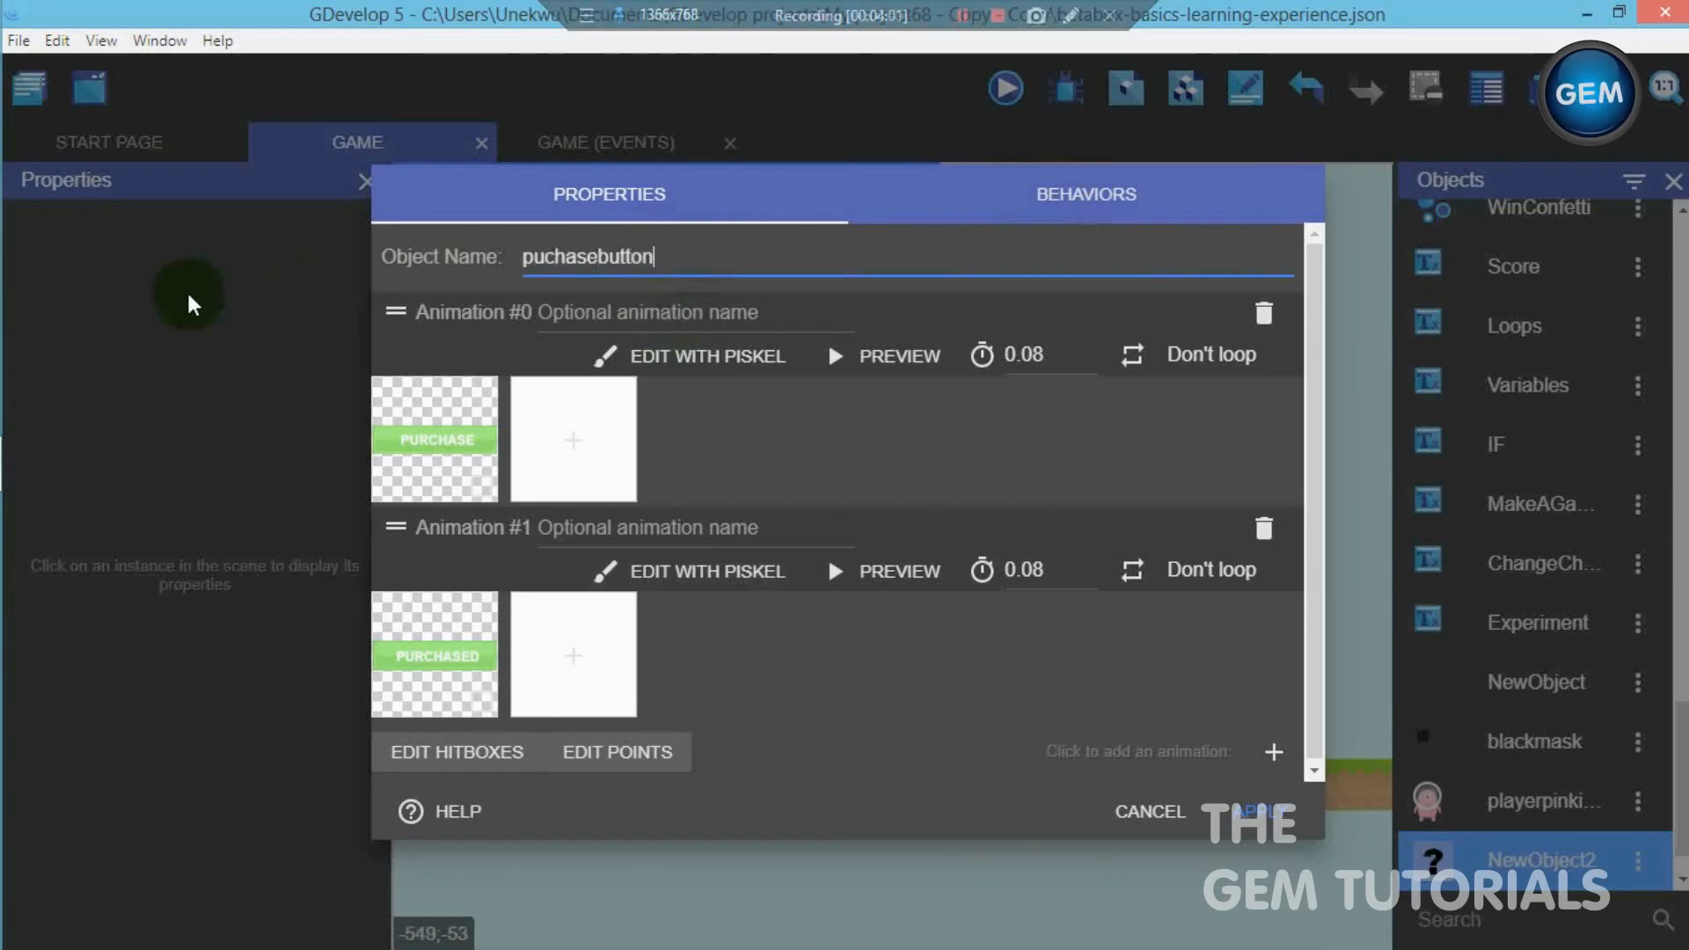
pyautogui.click(1227, 809)
# - Place a puchasebutton instance on the shop layer, beside the pink character icon at about X 253, Y 314
pyautogui.moveTo(1428, 853); pyautogui.dragTo(1258, 567)
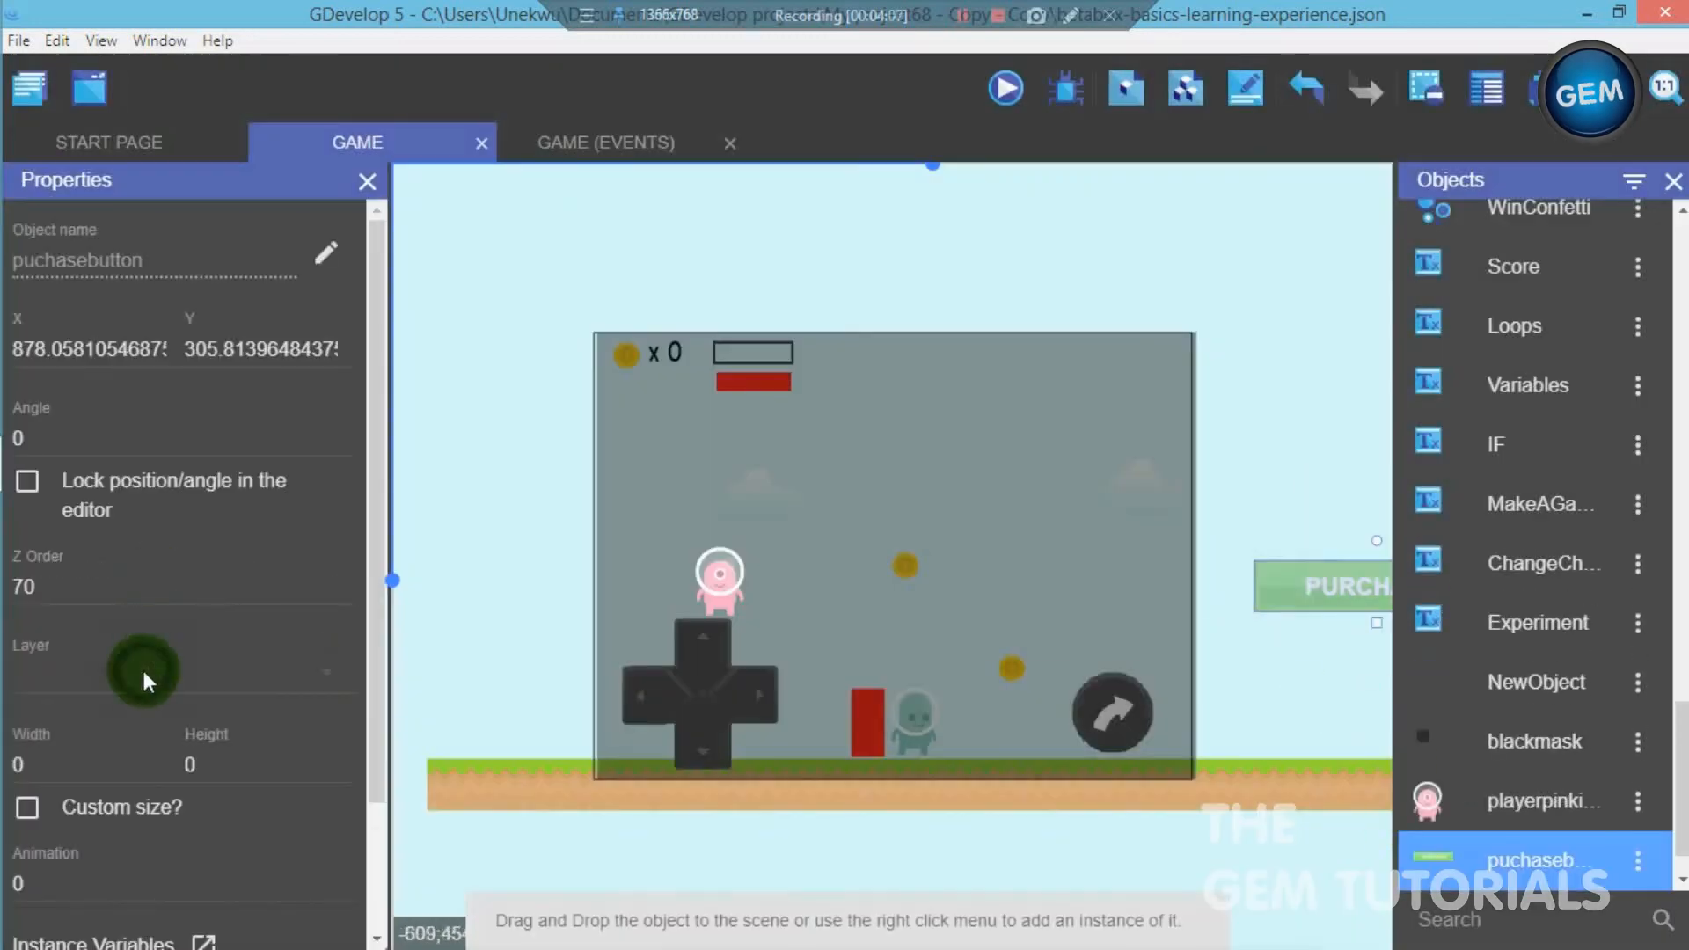
pyautogui.click(143, 673)
pyautogui.click(143, 758)
pyautogui.moveTo(1285, 573); pyautogui.dragTo(807, 573)
pyautogui.click(1232, 561)
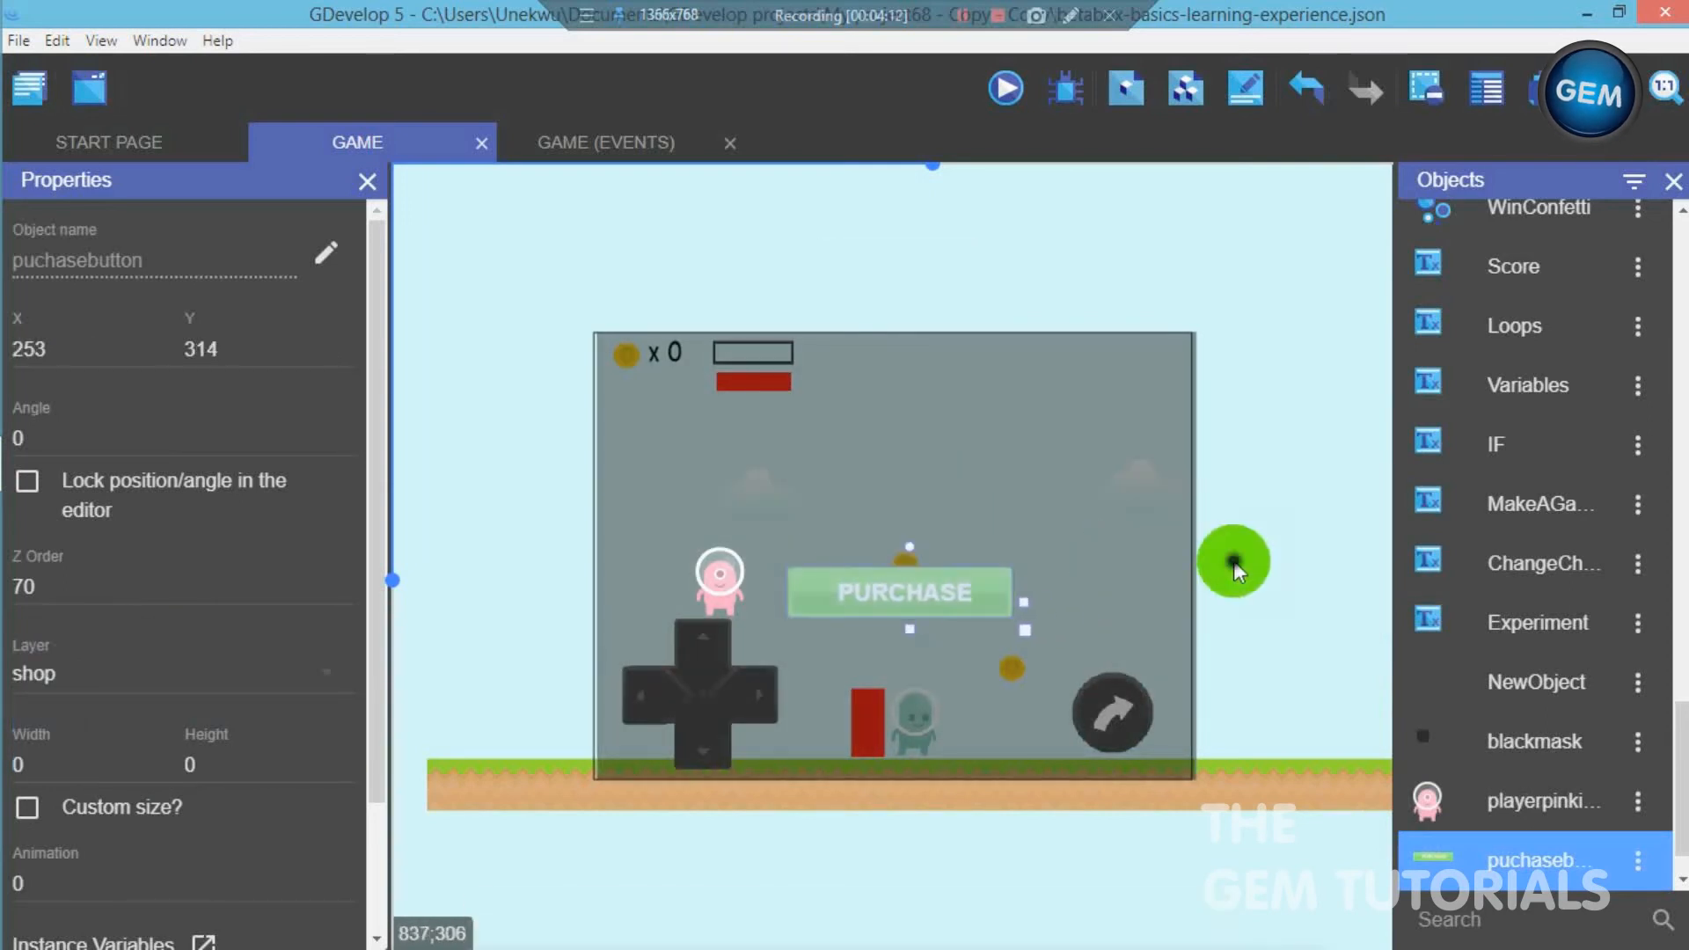
# - Create a new sprite object and give it a first animation using the activate image
pyautogui.scroll(-1, 1681, 843)
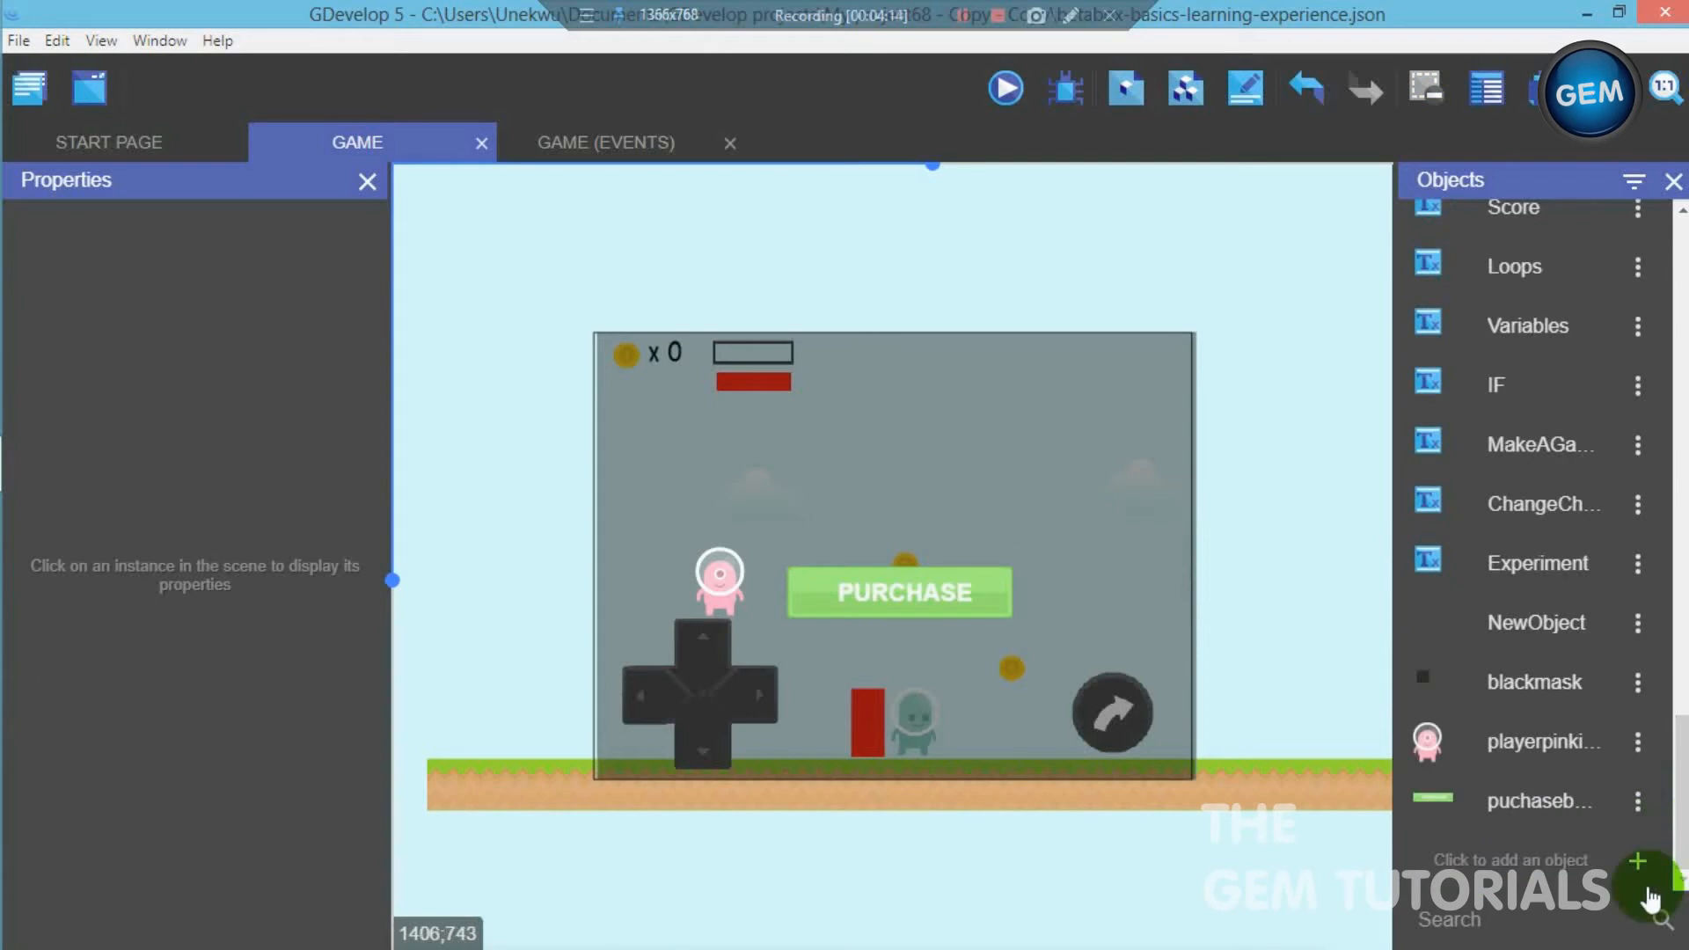
pyautogui.click(1638, 866)
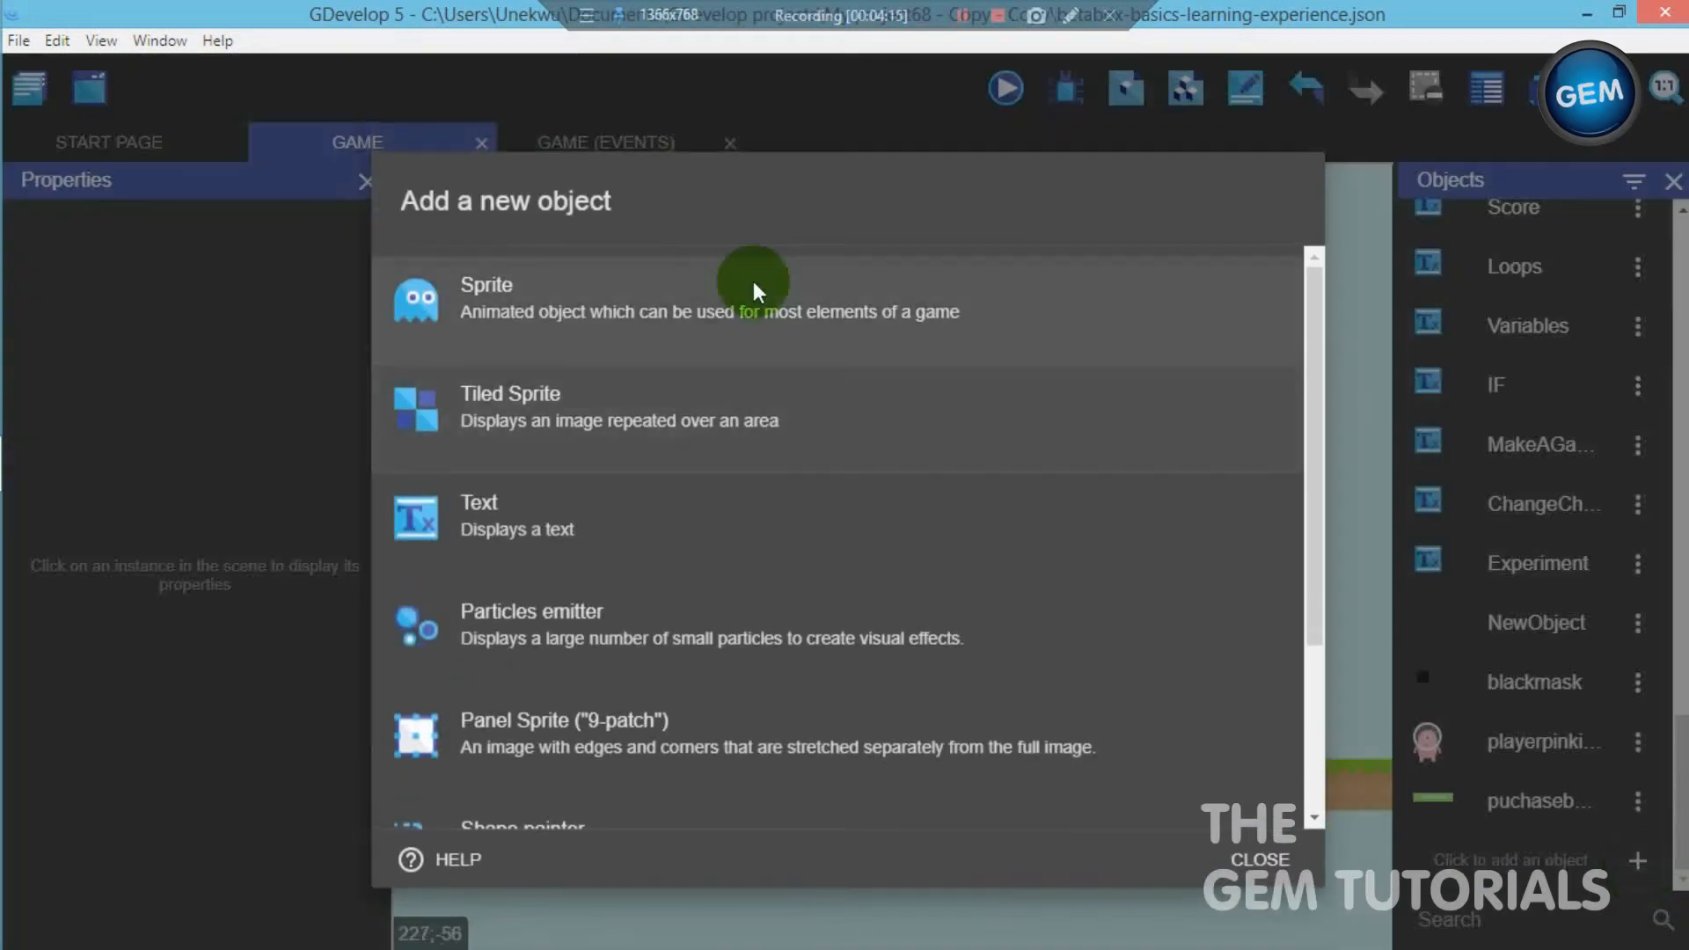
pyautogui.click(754, 290)
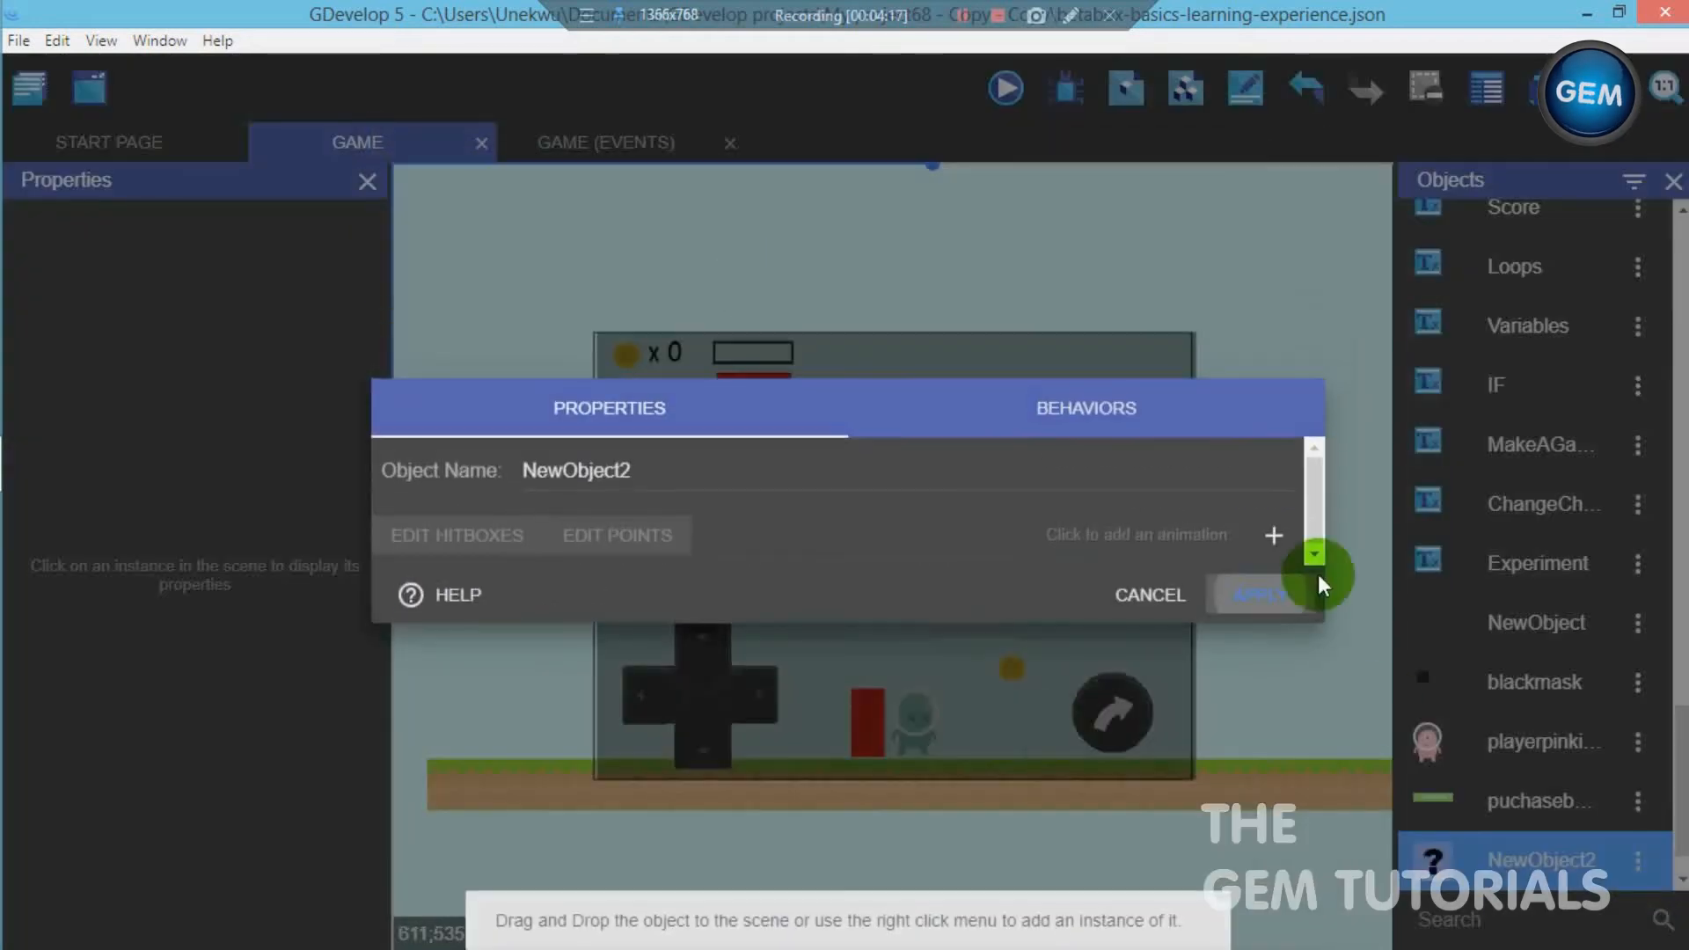
pyautogui.click(1275, 533)
pyautogui.click(445, 576)
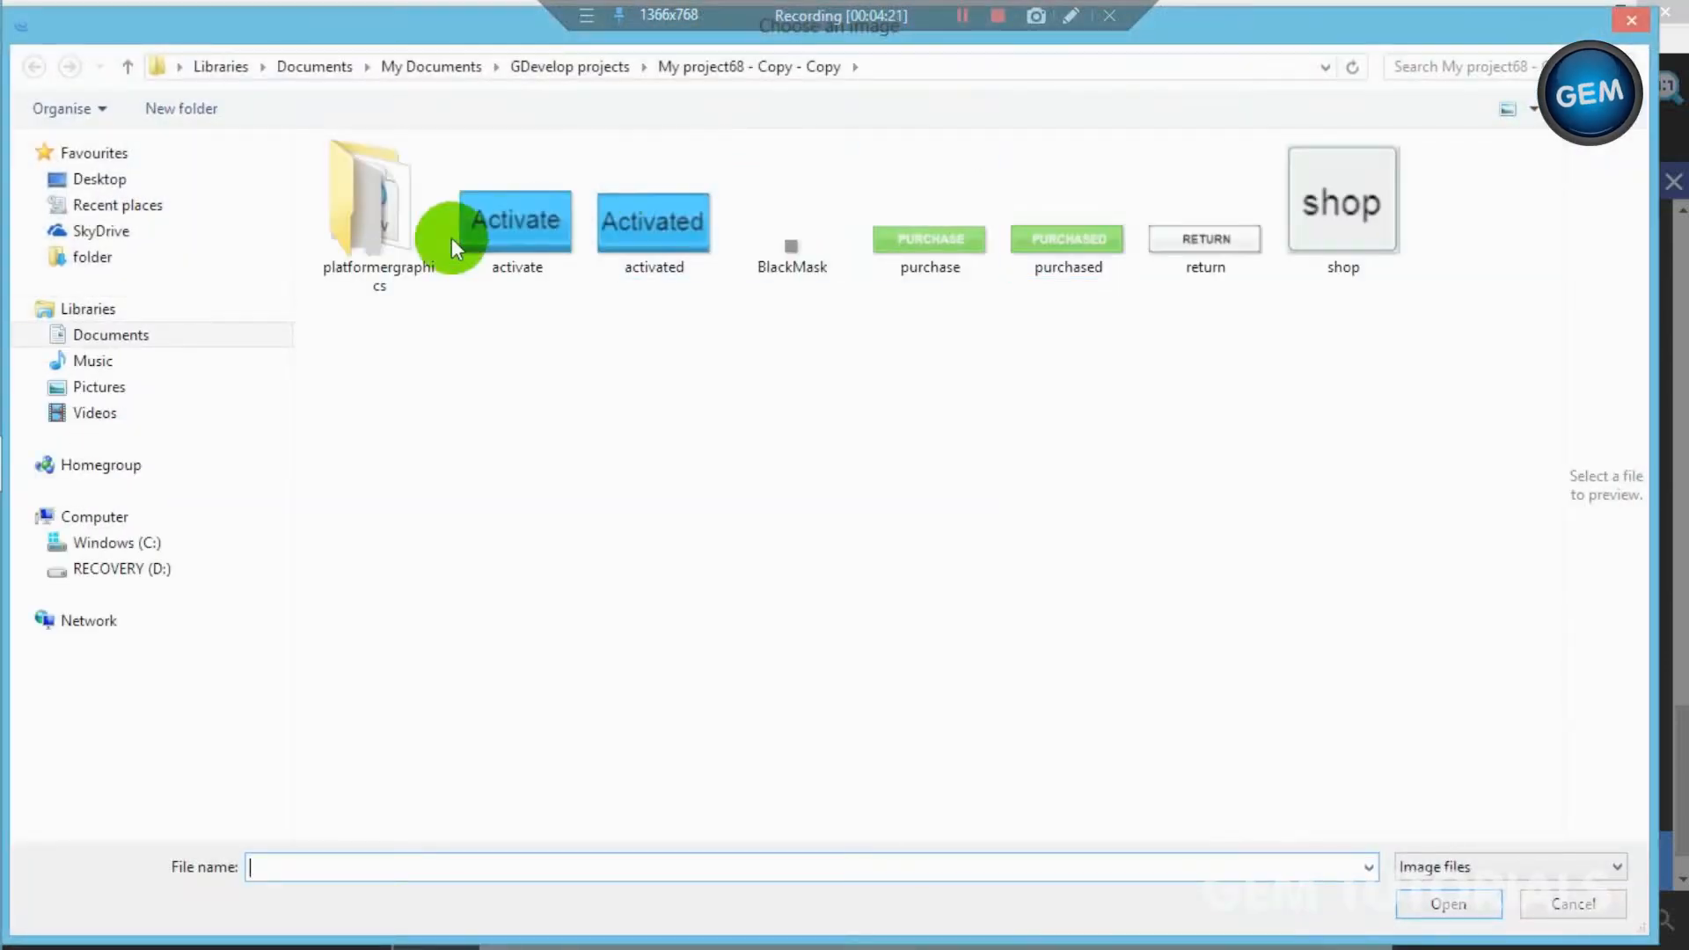
pyautogui.doubleClick(503, 234)
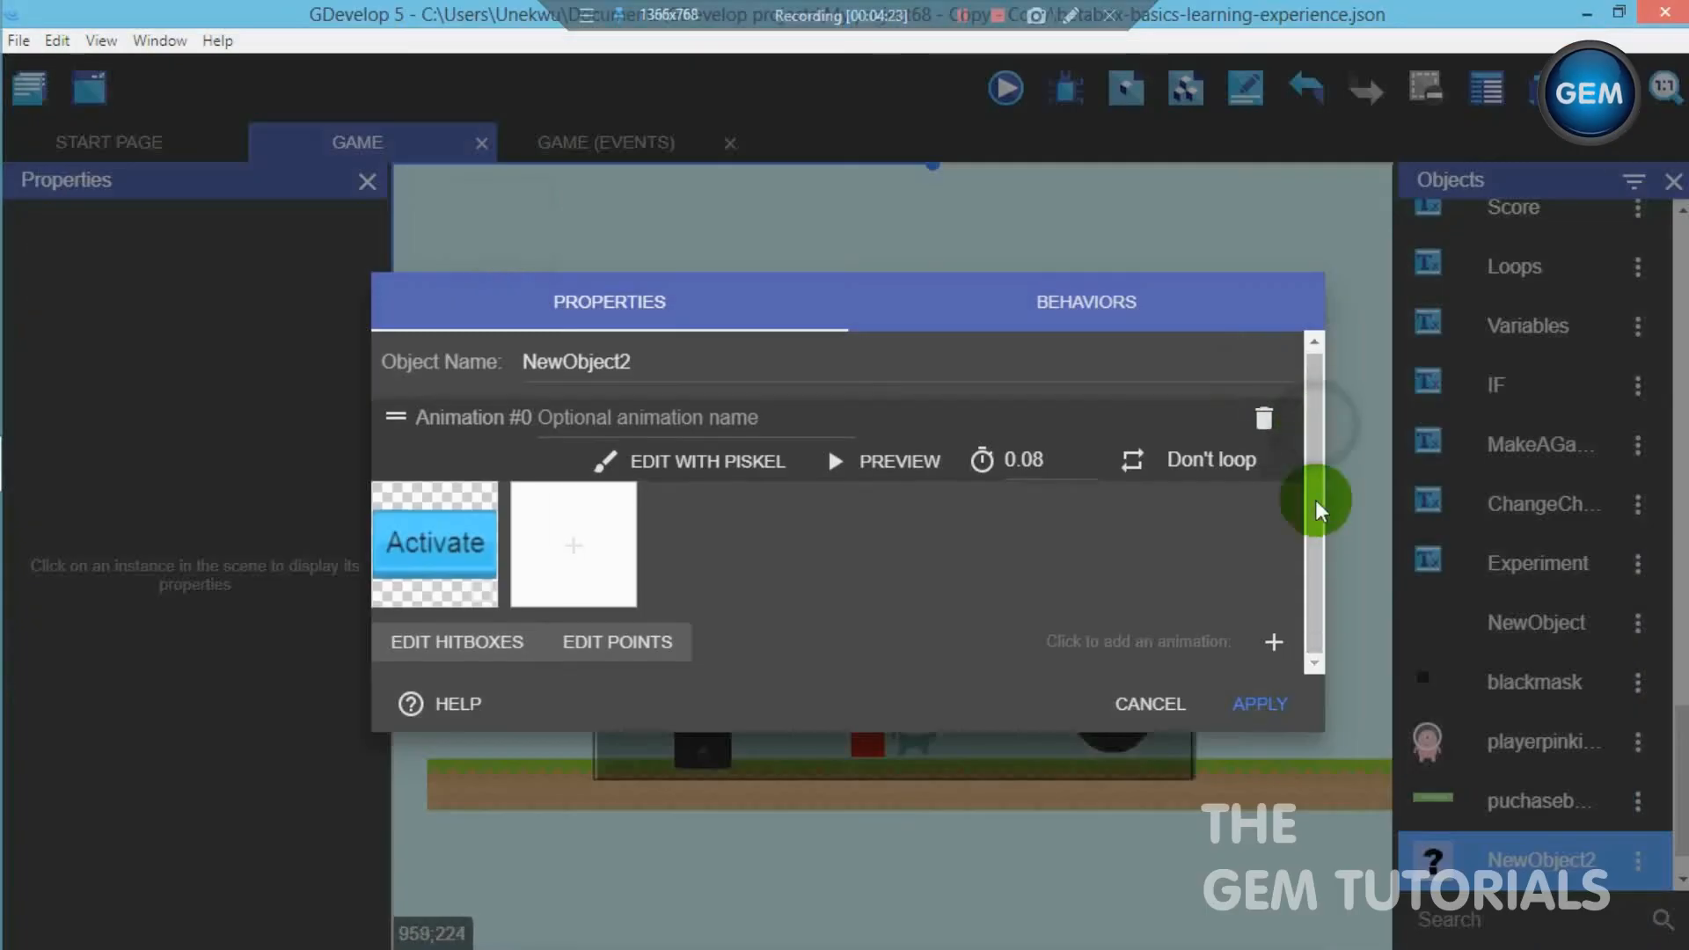
# - Add a second animation to the new sprite object using the activated image
pyautogui.click(1261, 668)
pyautogui.click(486, 651)
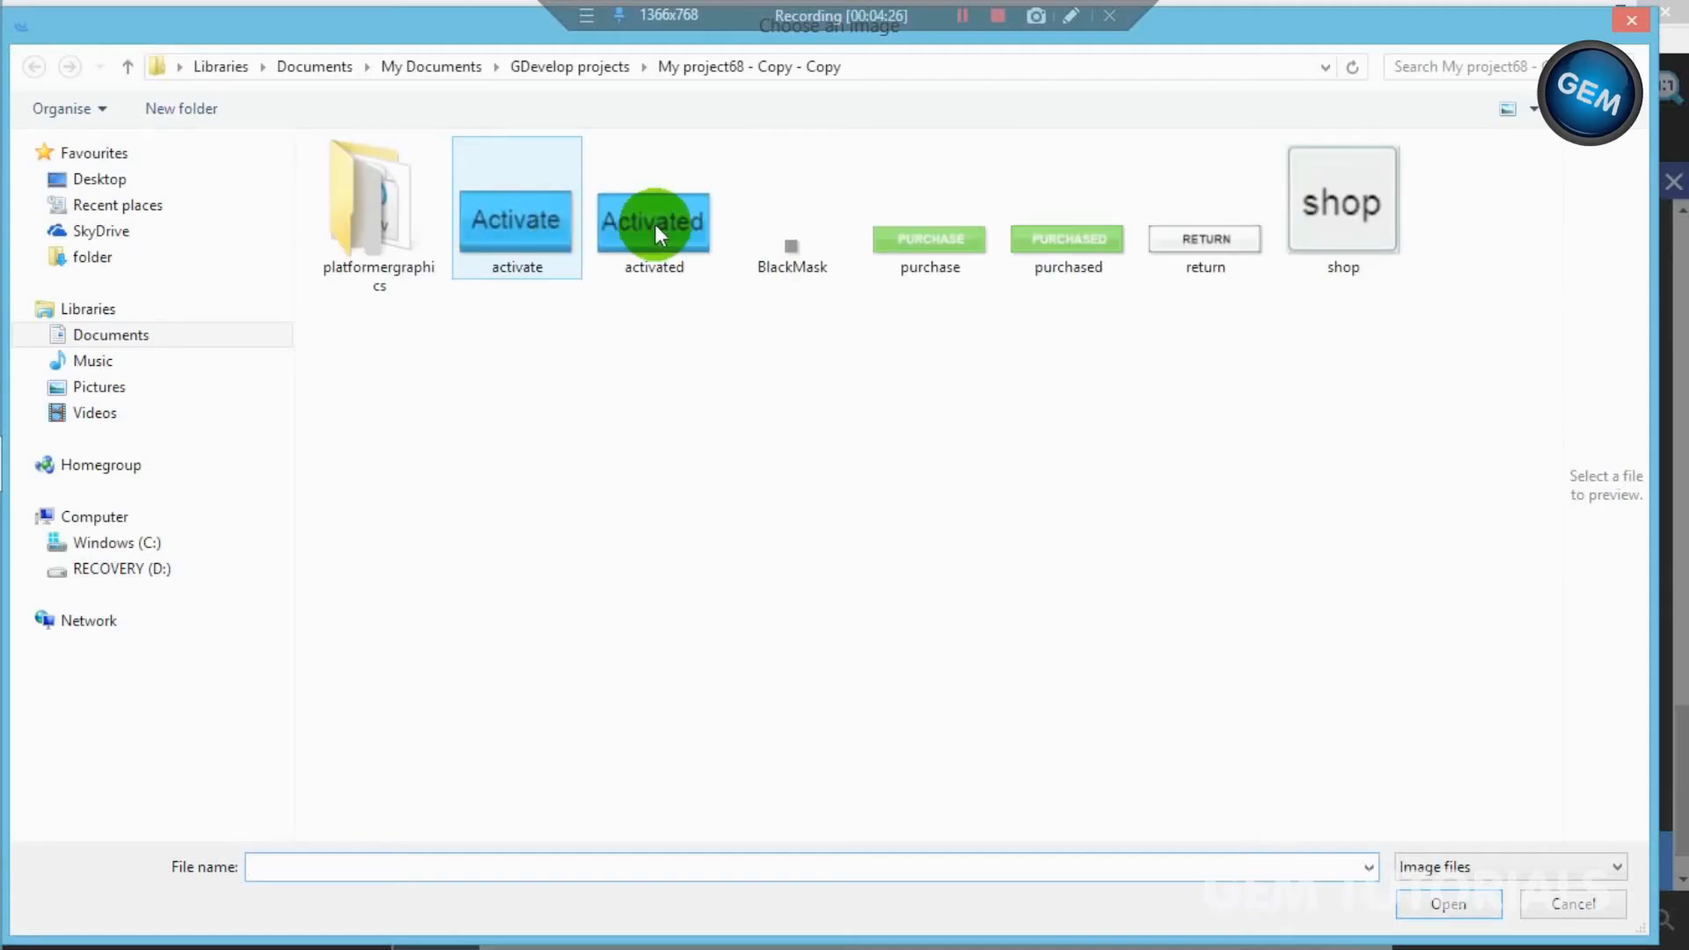
pyautogui.doubleClick(653, 238)
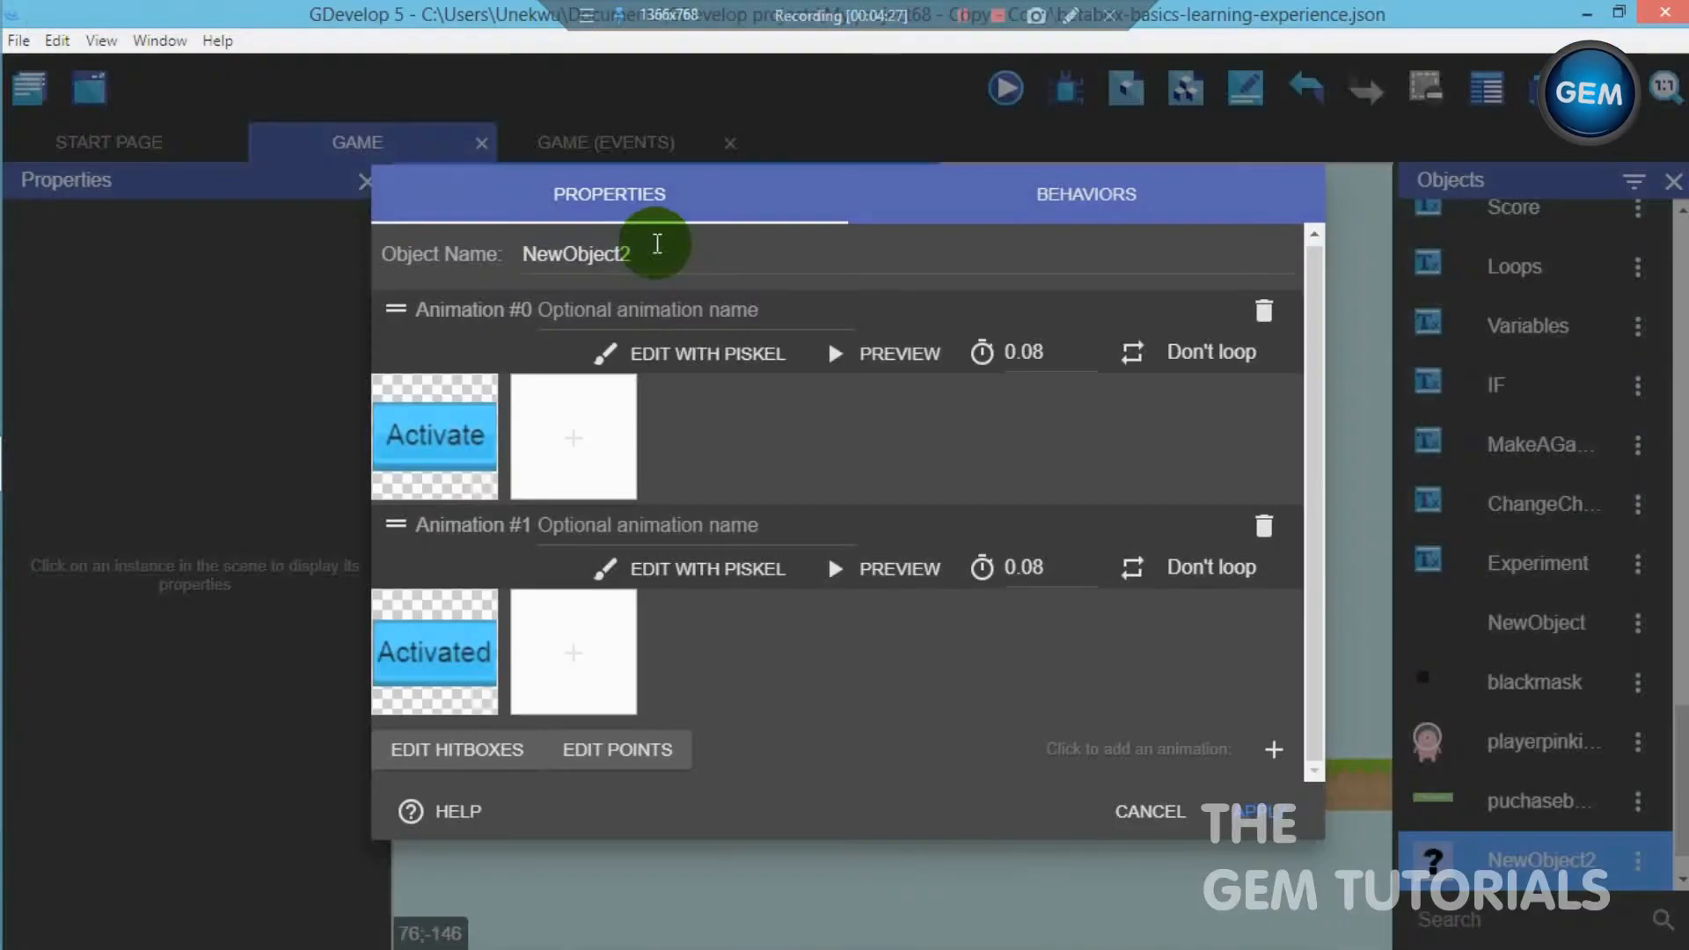
# - Name the sprite object activatebutton and apply its settings
pyautogui.click(446, 251)
pyautogui.write('activateb')
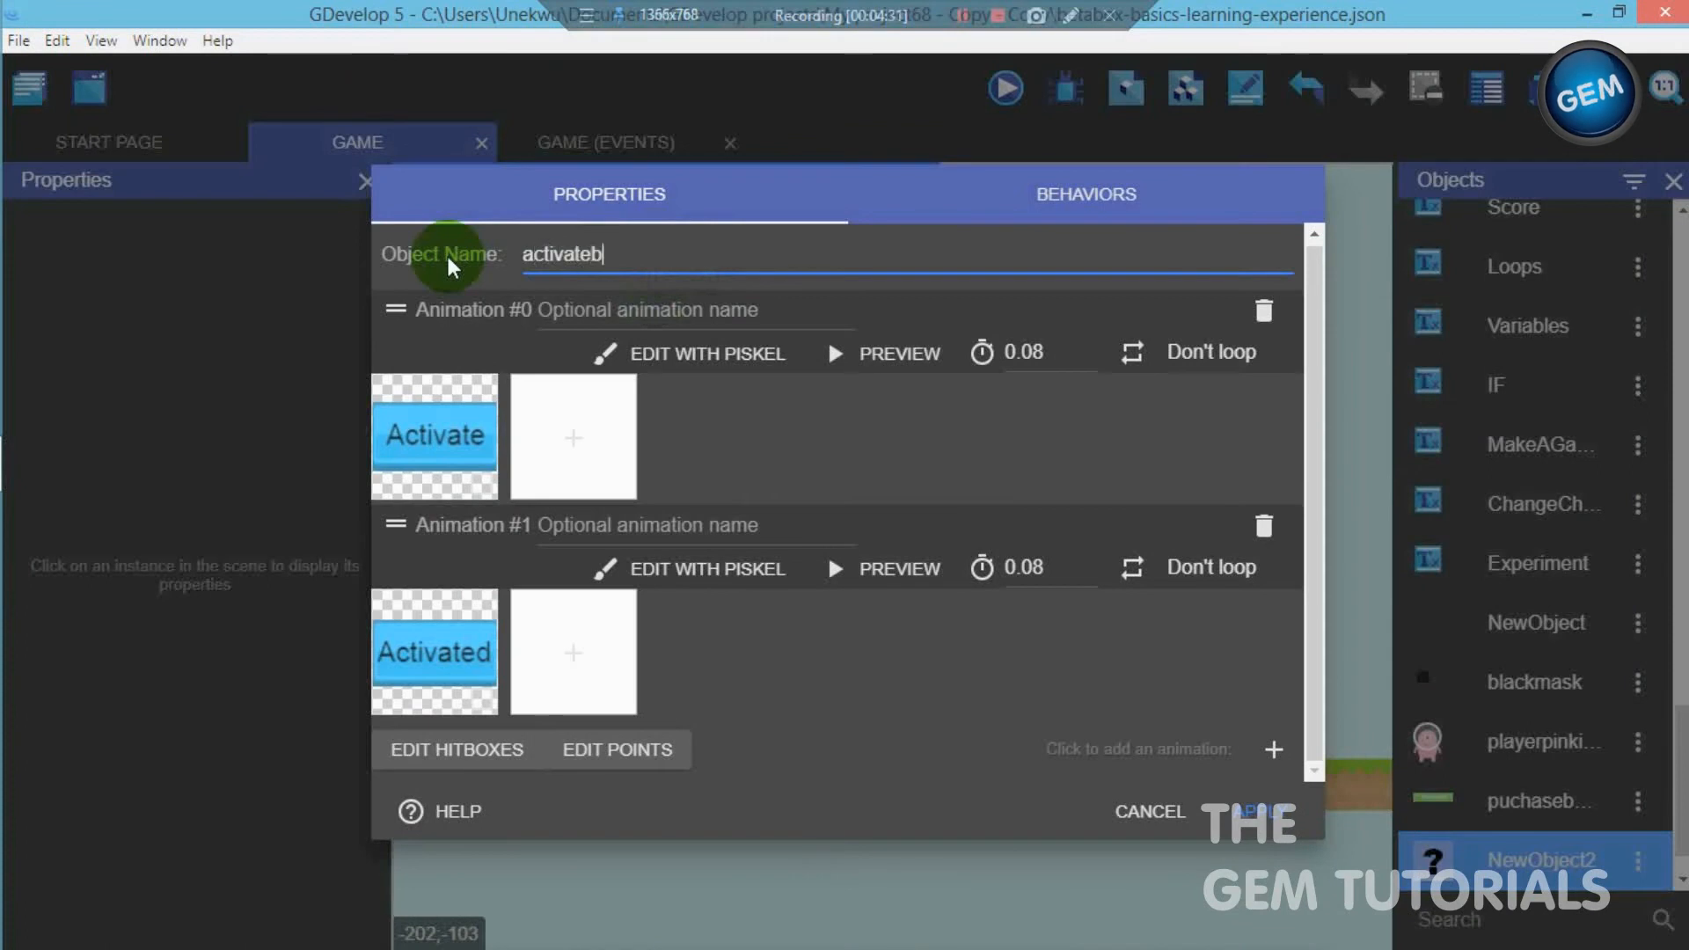
pyautogui.write('utton')
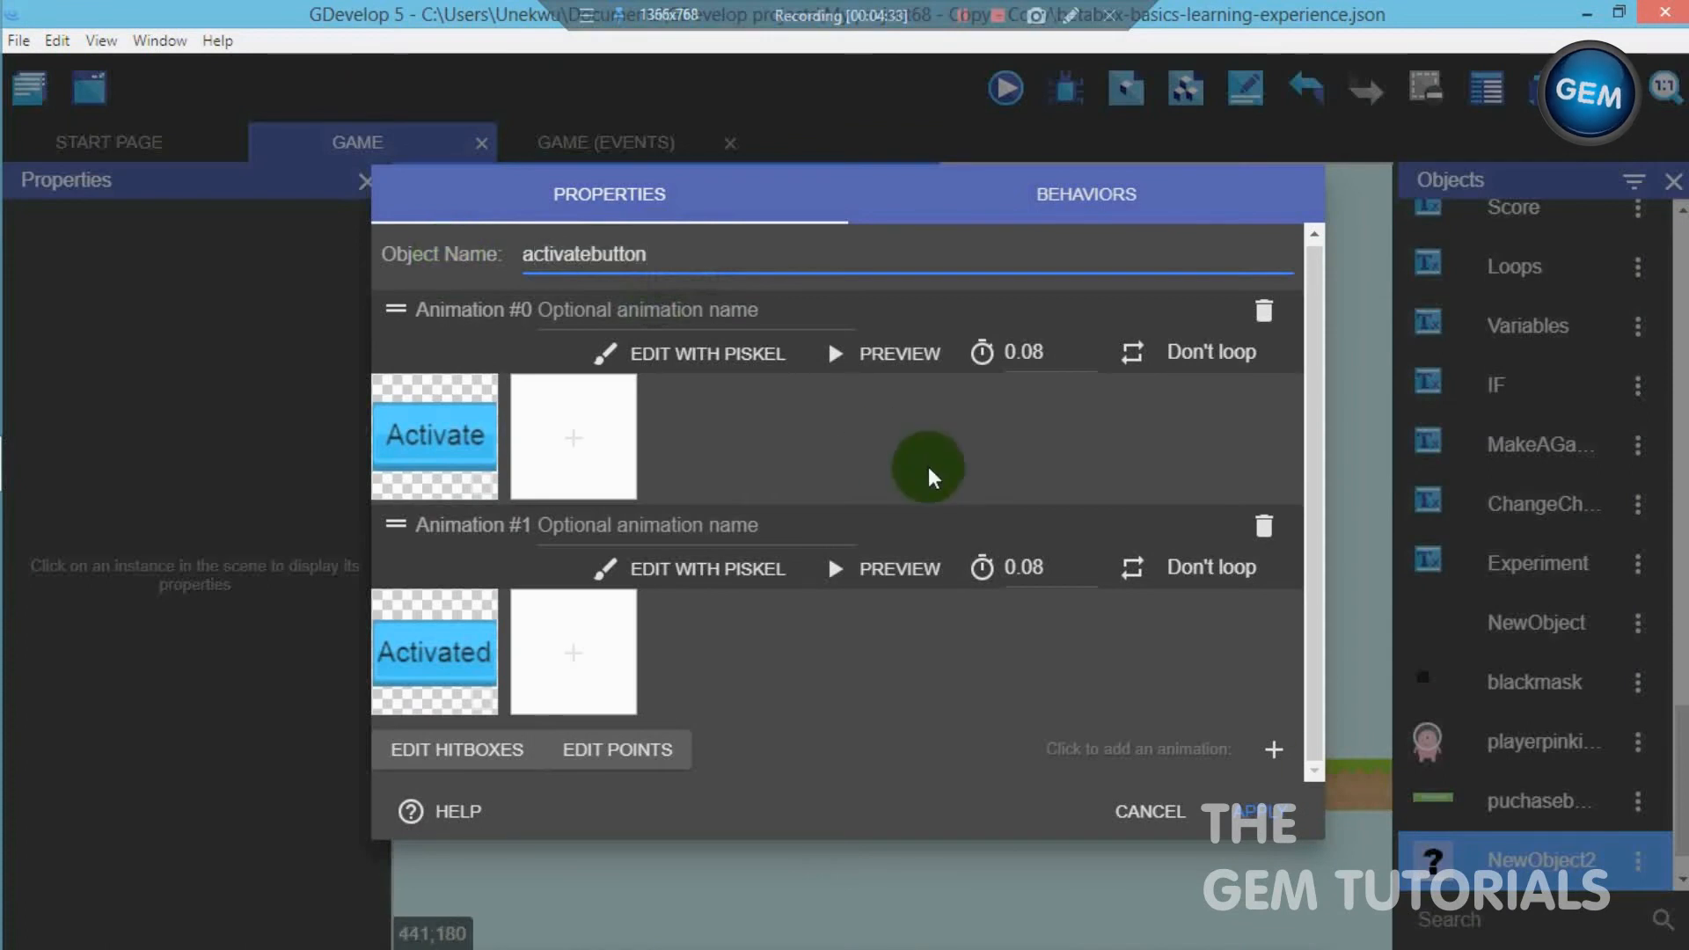
pyautogui.click(1260, 811)
# - Place an activatebutton instance on the shop layer, beside the purchase button at about X 596, Y 317
pyautogui.moveTo(1365, 711); pyautogui.dragTo(1291, 591)
pyautogui.click(1296, 601)
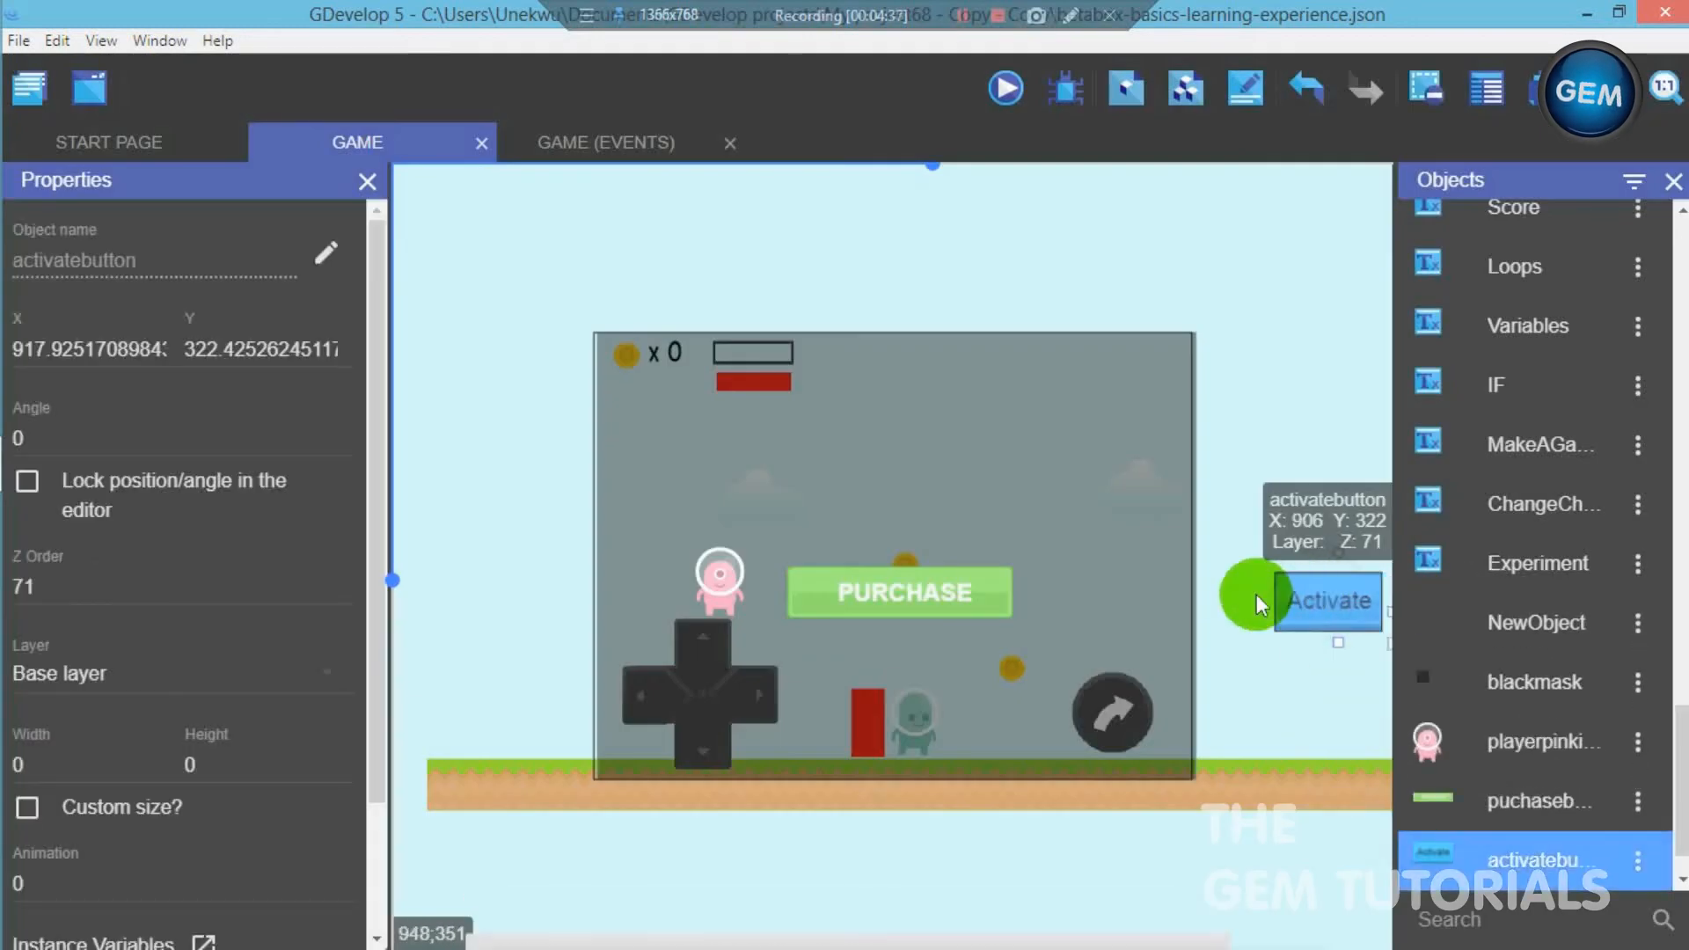
pyautogui.click(83, 671)
pyautogui.click(105, 746)
pyautogui.moveTo(1322, 603); pyautogui.dragTo(1102, 595)
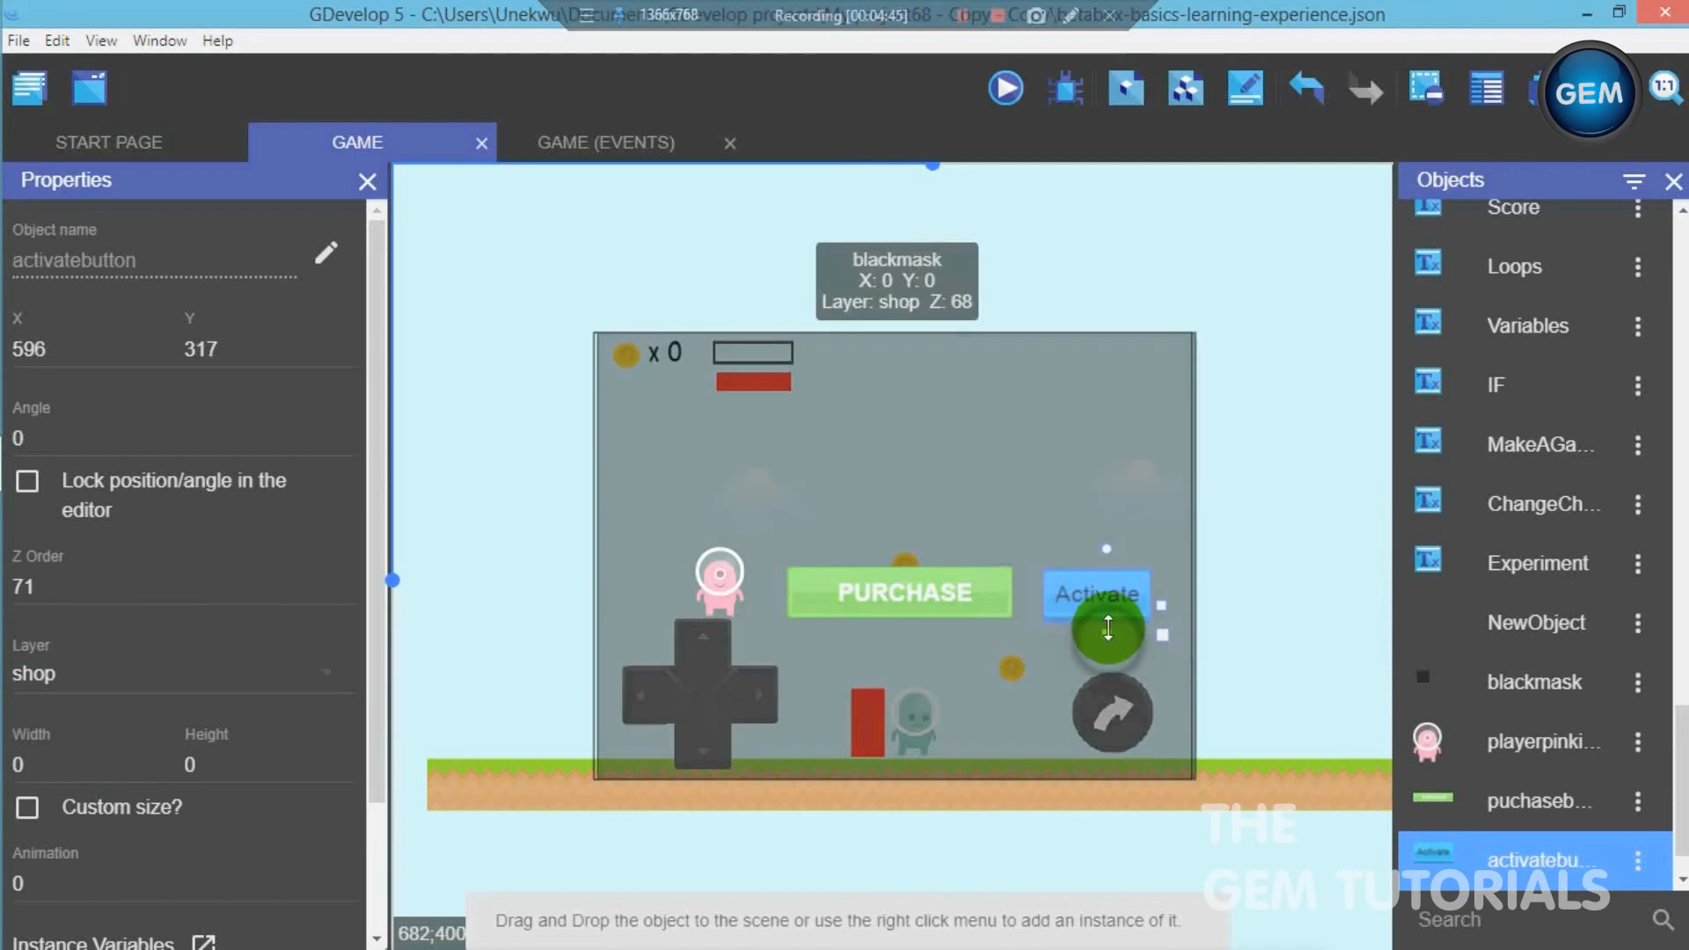
# - Resize the activate button to about 143 wide and slightly over 67 high, and align it with the purchase button at X 594, Y 314
pyautogui.click(1108, 628)
pyautogui.click(1108, 607)
pyautogui.moveTo(1107, 605); pyautogui.dragTo(1105, 603)
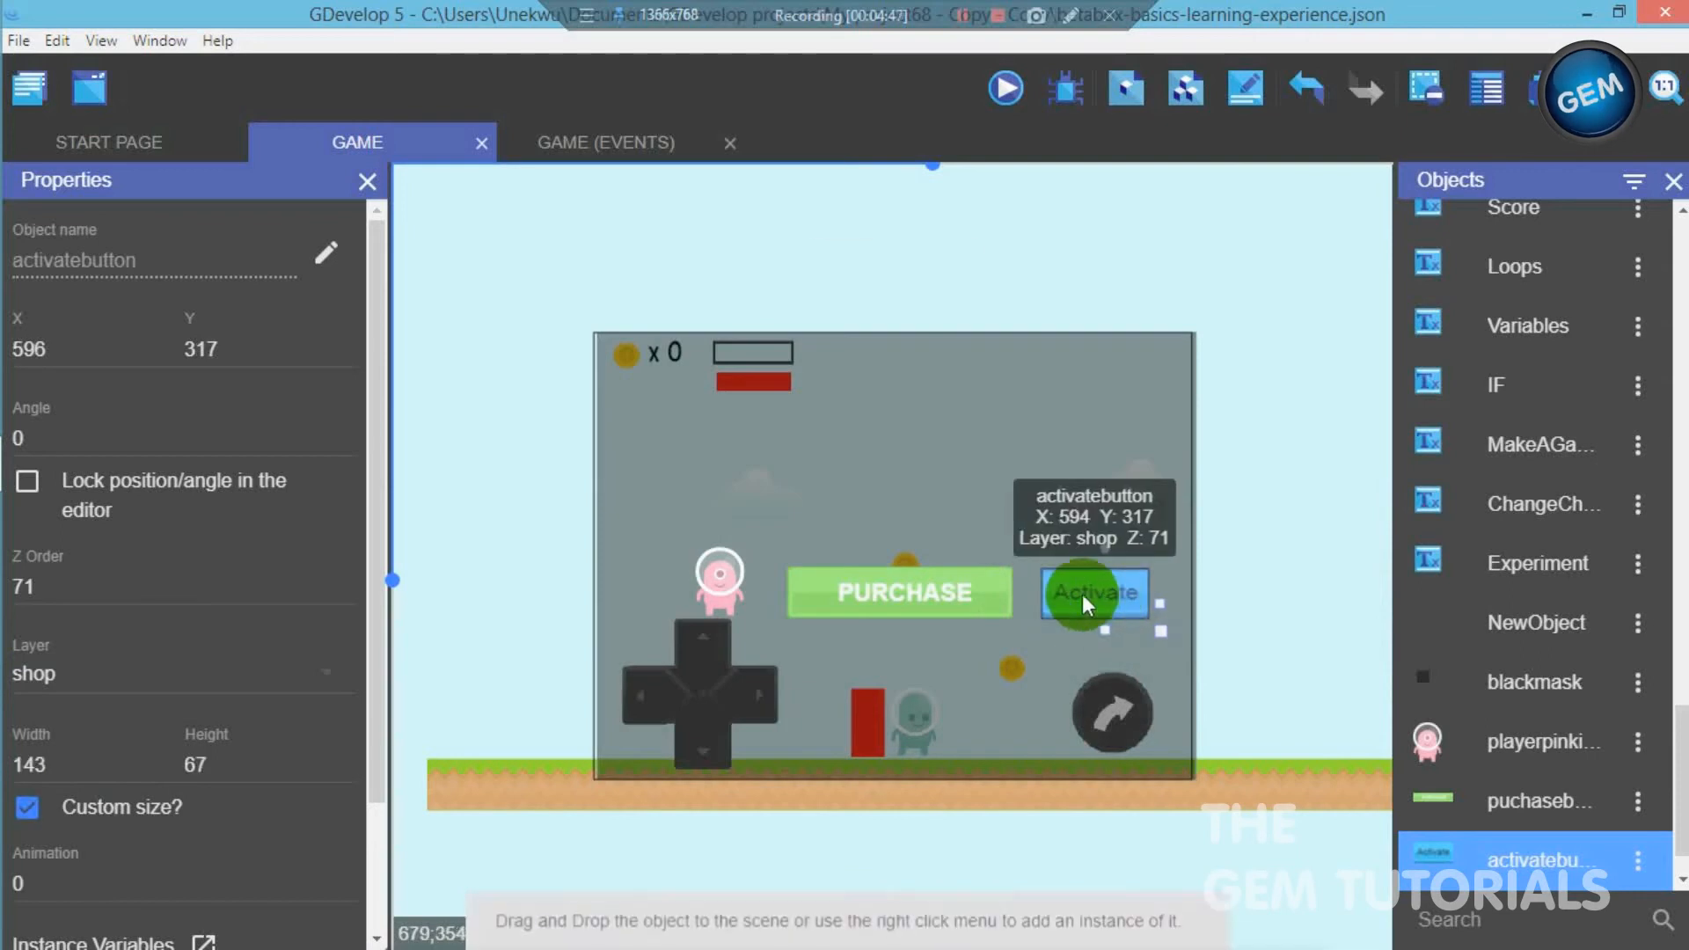
pyautogui.click(960, 592)
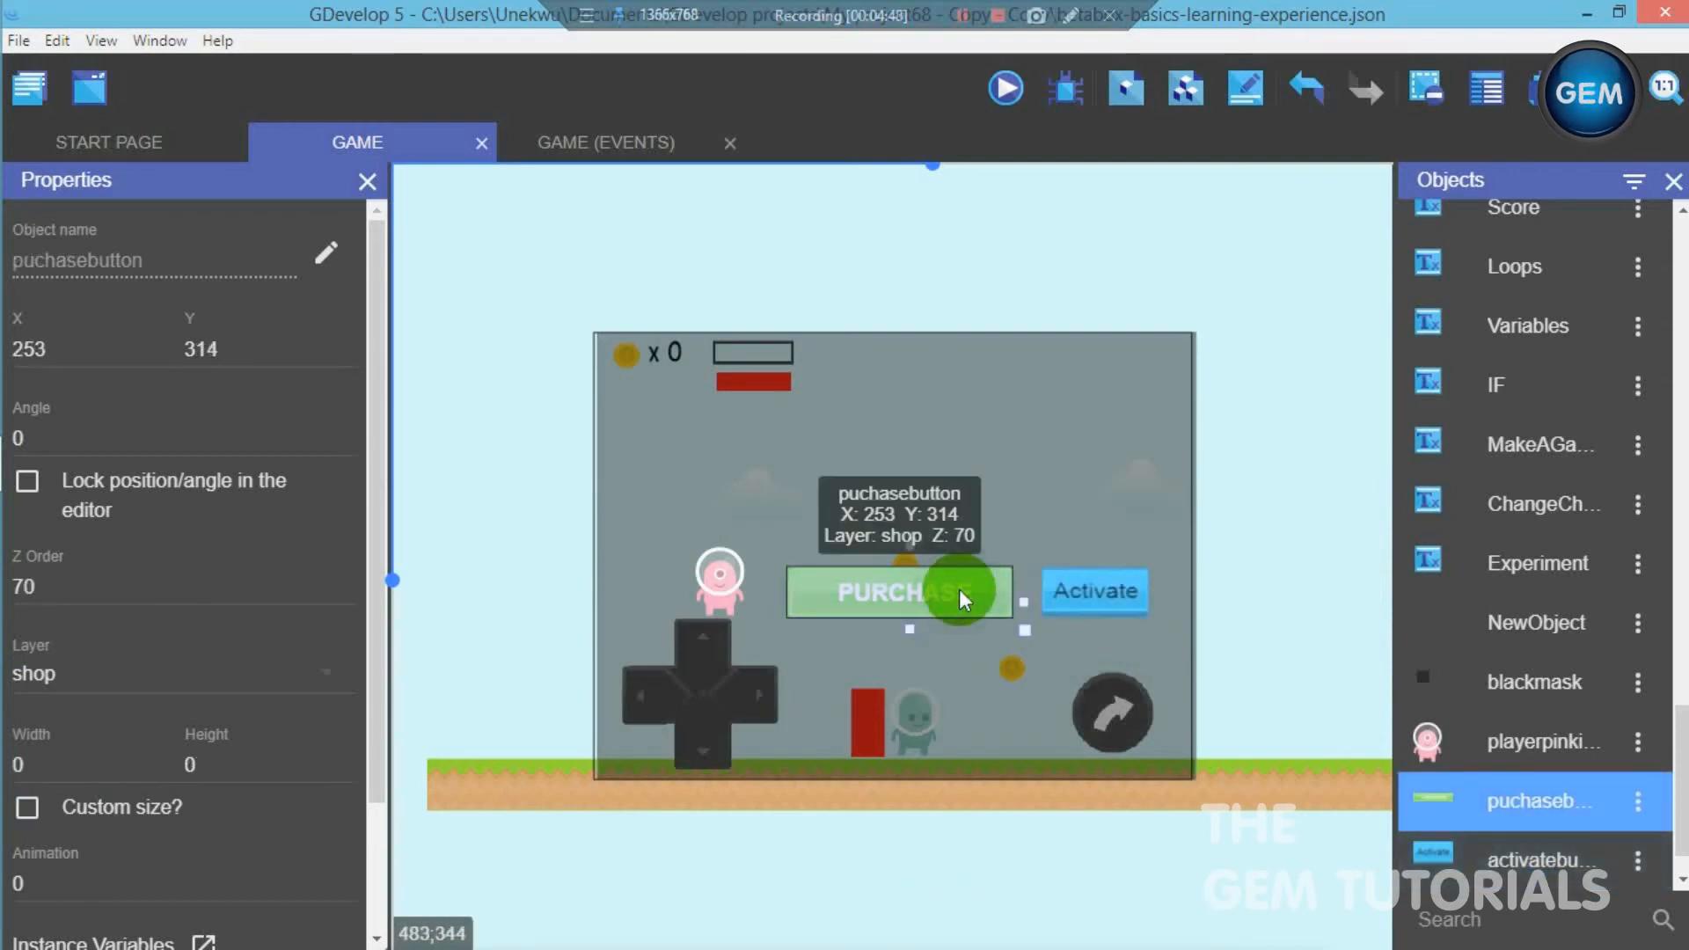
pyautogui.click(1100, 599)
pyautogui.click(302, 373)
pyautogui.press('BackSpace')
pyautogui.write('4')
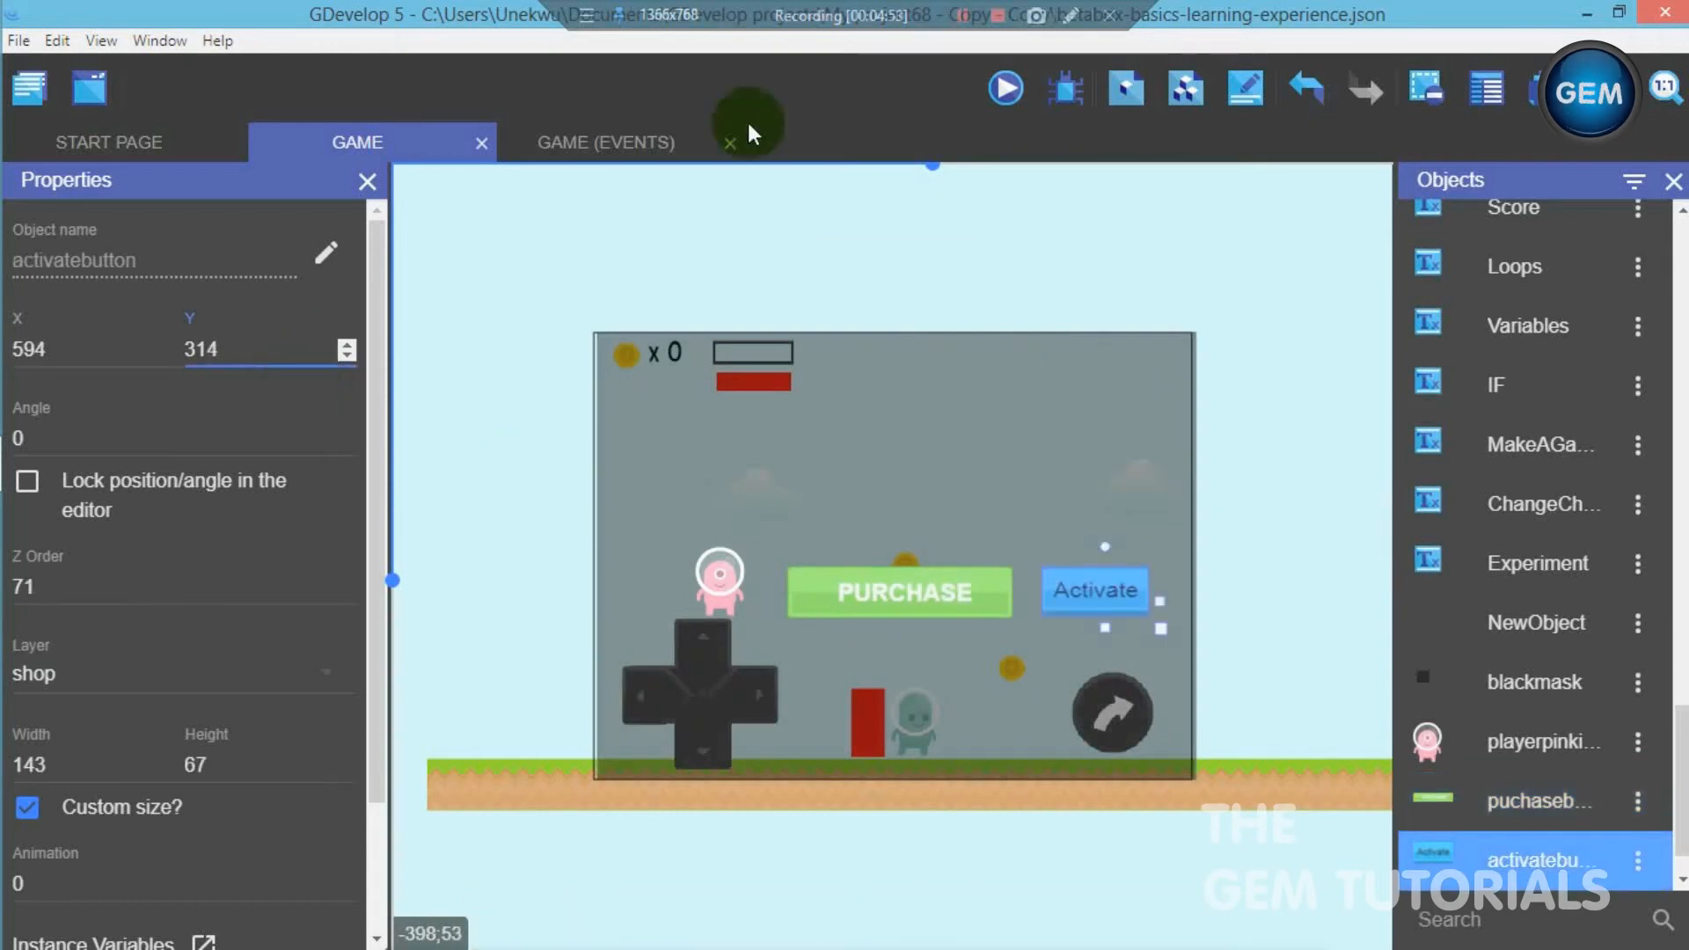
pyautogui.click(964, 16)
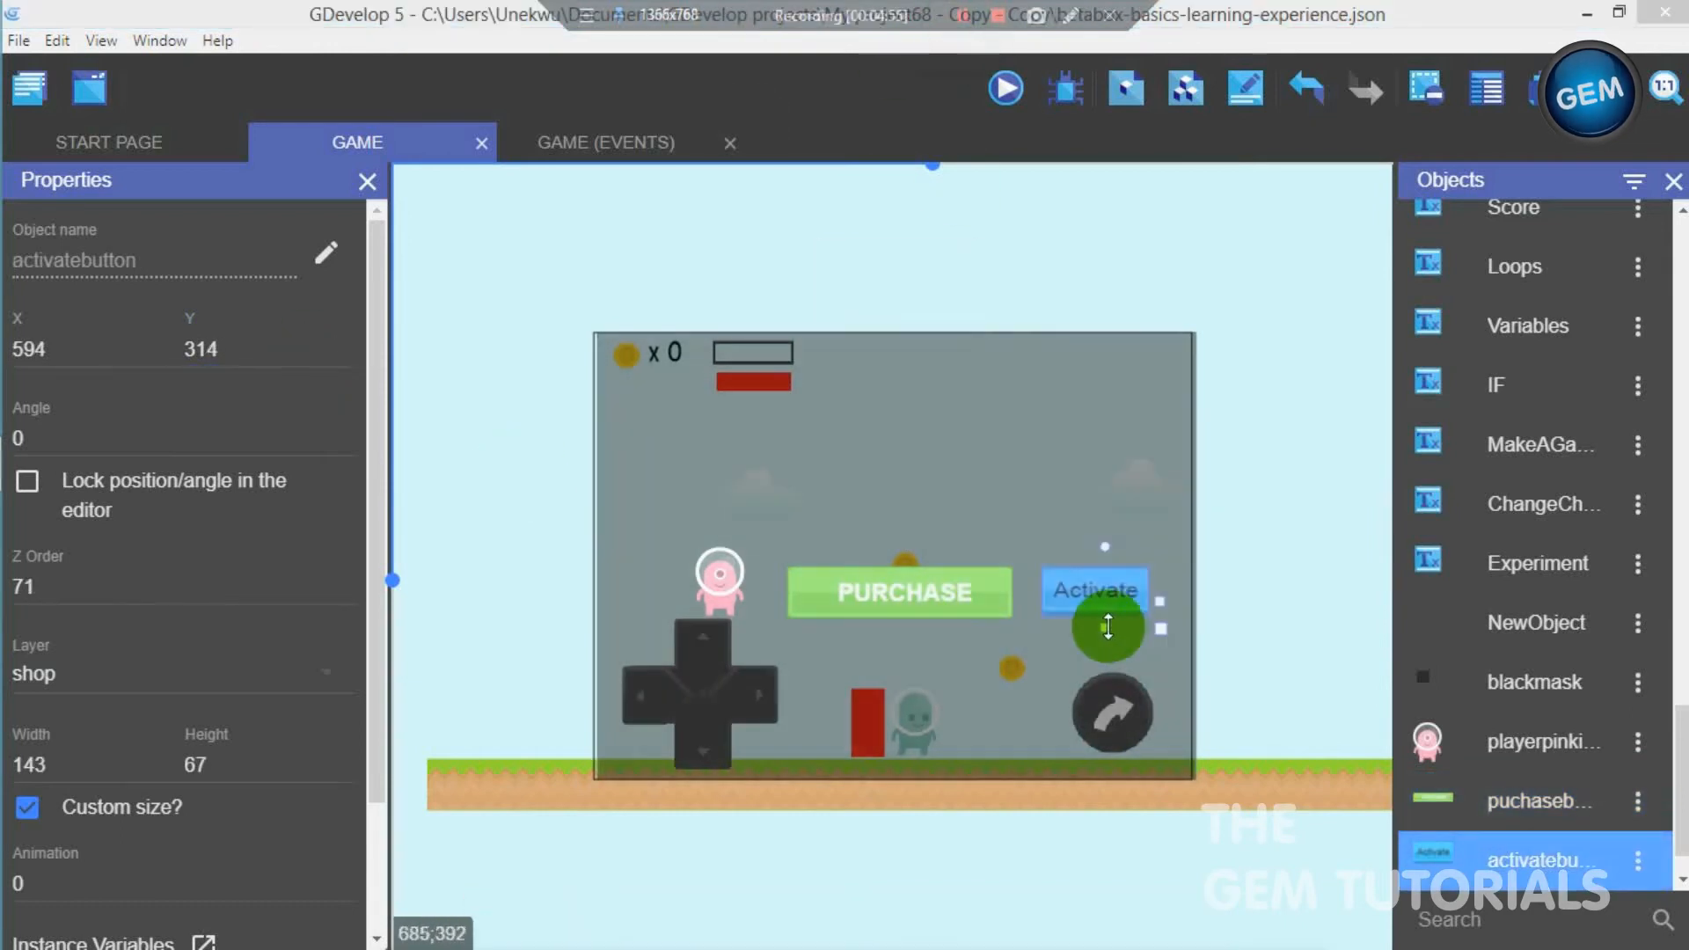
pyautogui.click(1106, 628)
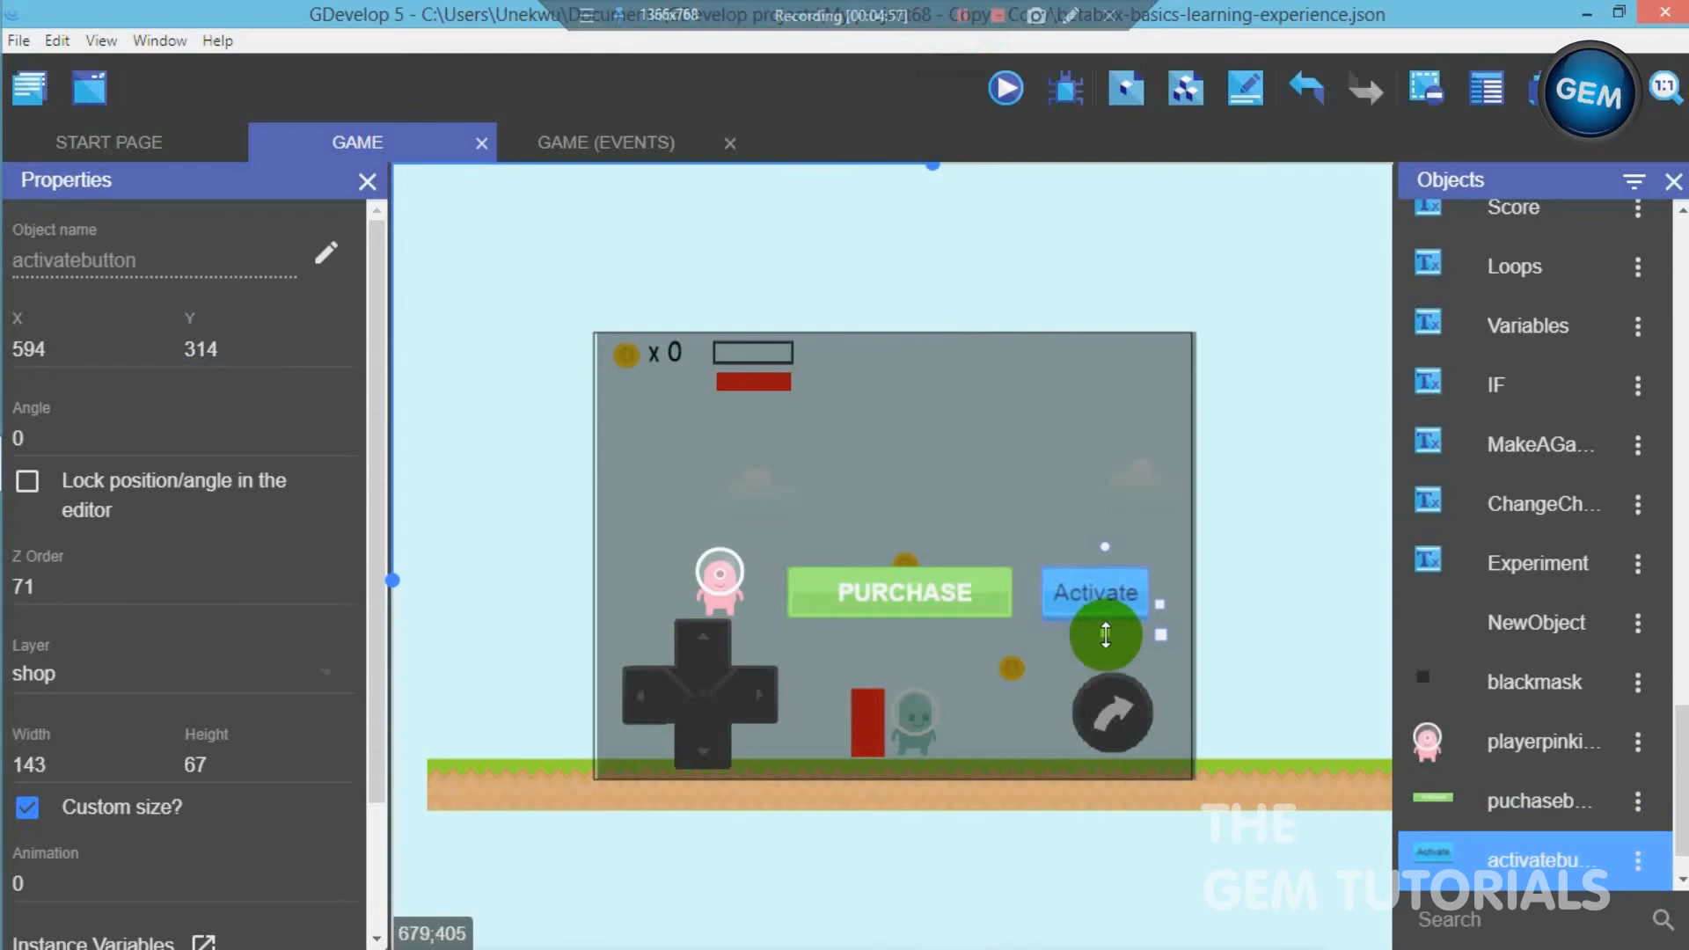
pyautogui.click(1244, 664)
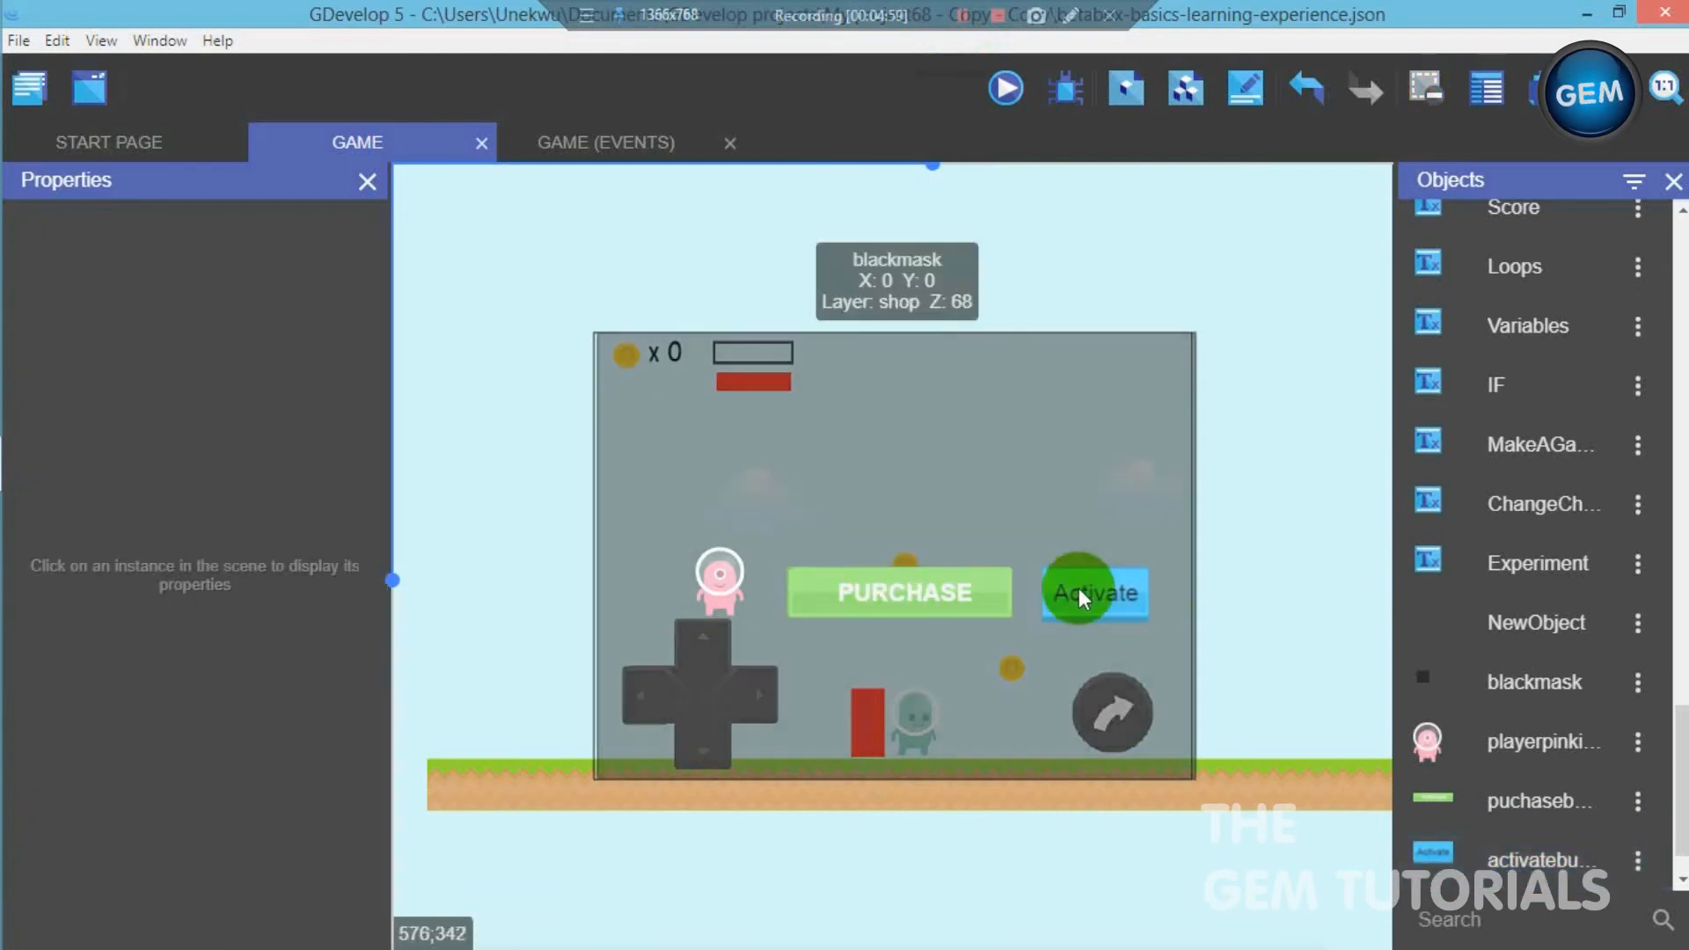
# - Narrow the purchase button to a width of about 272 and move the pink character icon to about X 116, Y 283
pyautogui.click(1012, 601)
pyautogui.moveTo(1020, 601); pyautogui.dragTo(990, 601)
pyautogui.click(1238, 602)
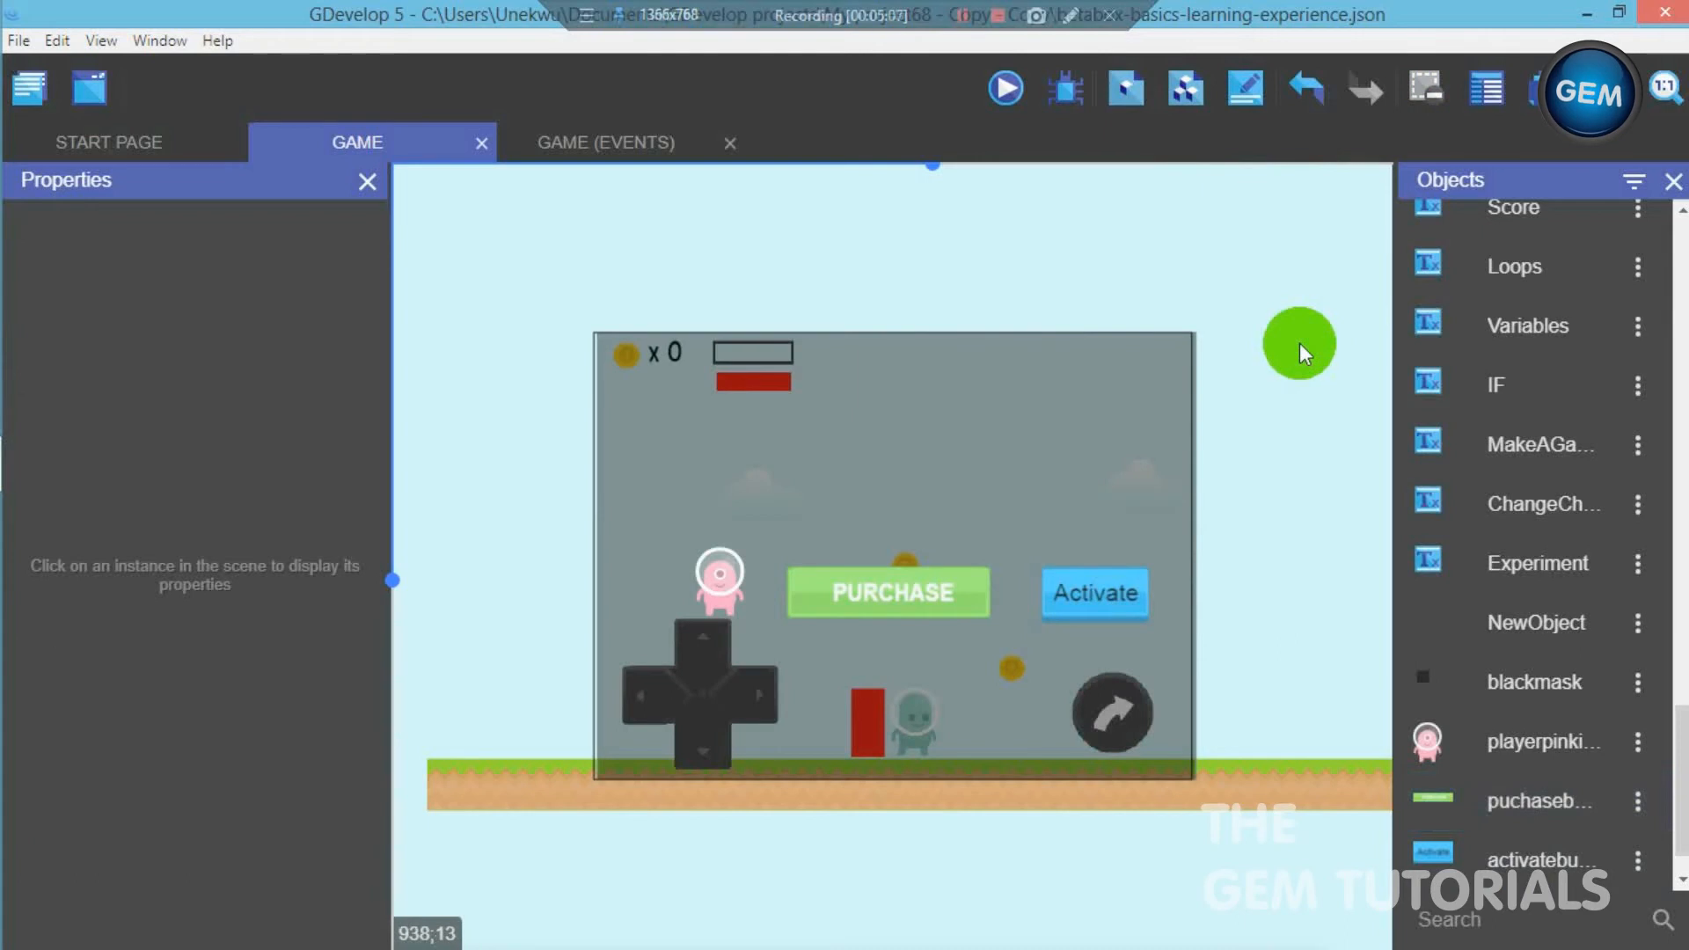
pyautogui.moveTo(711, 582); pyautogui.dragTo(694, 582)
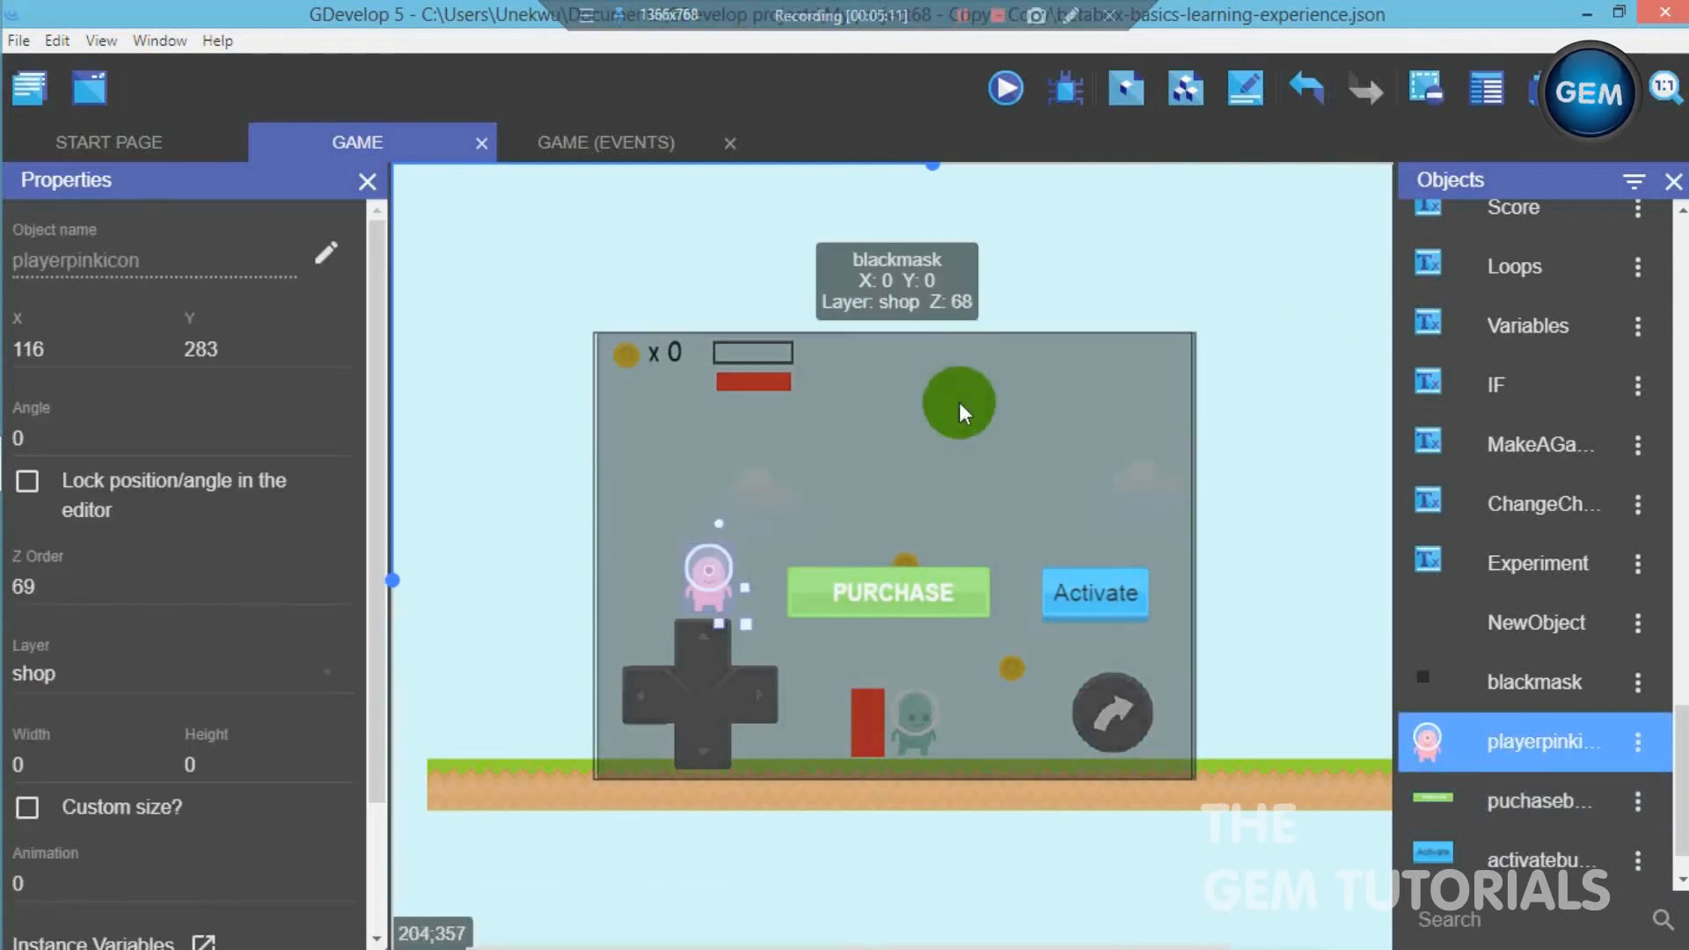
pyautogui.click(1271, 511)
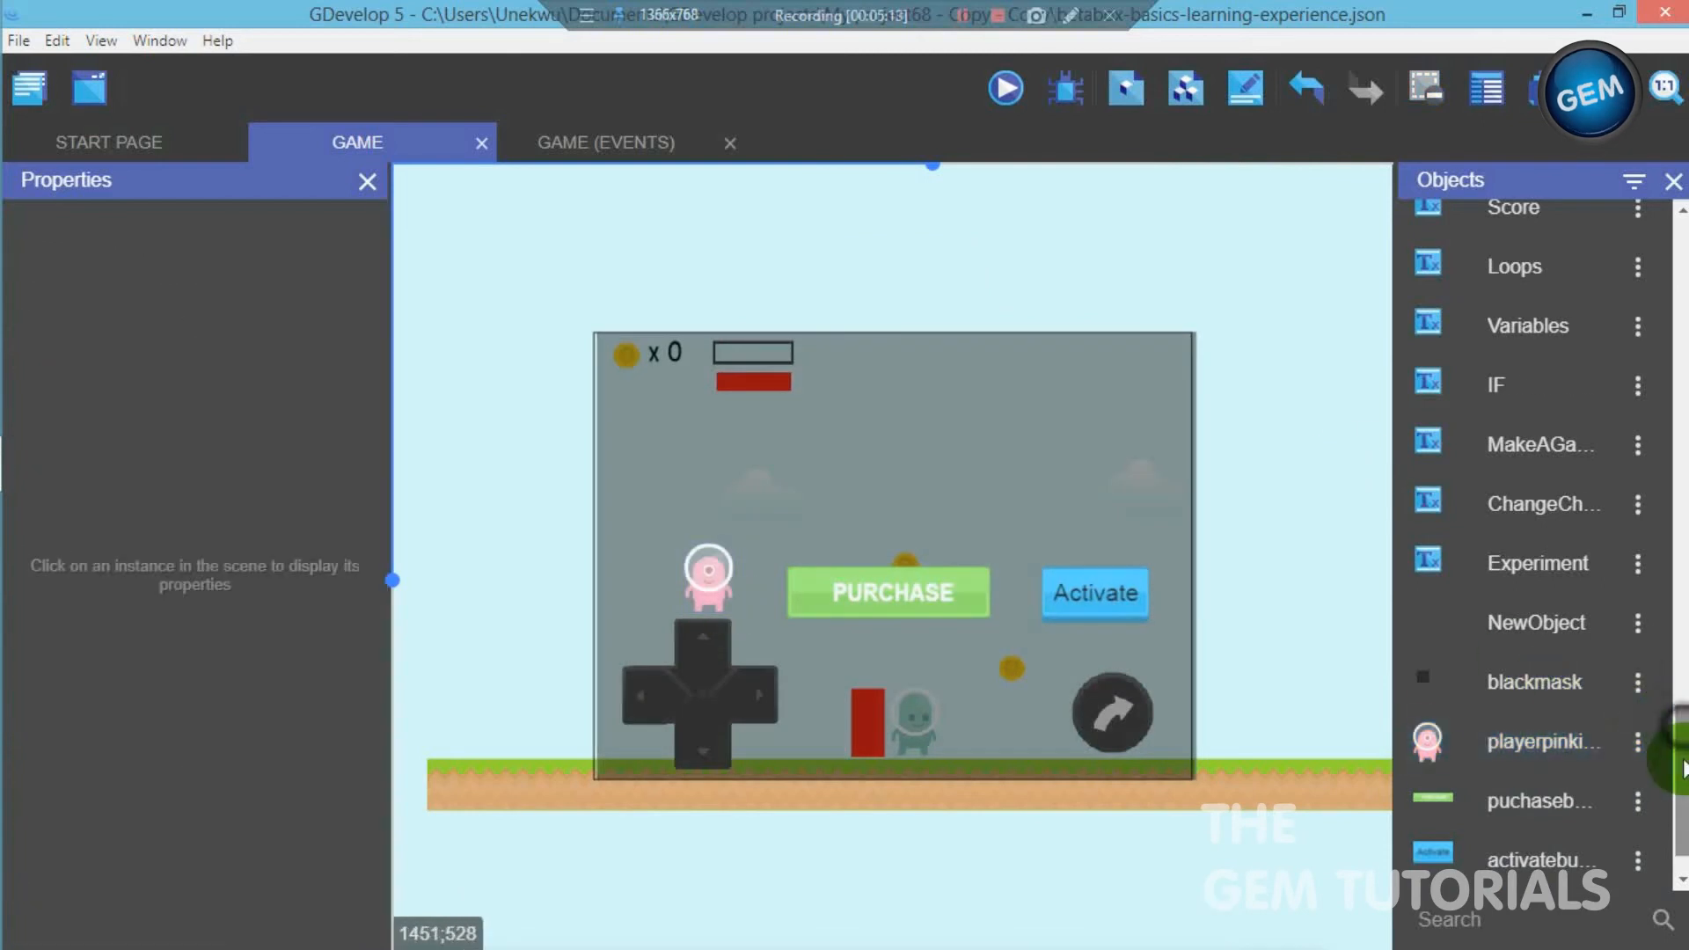
# - Create a new sprite object with an animation using the return image, name it returnbutton and apply its settings
pyautogui.scroll(-1, 1662, 792)
pyautogui.click(1632, 866)
pyautogui.click(671, 302)
pyautogui.click(1273, 530)
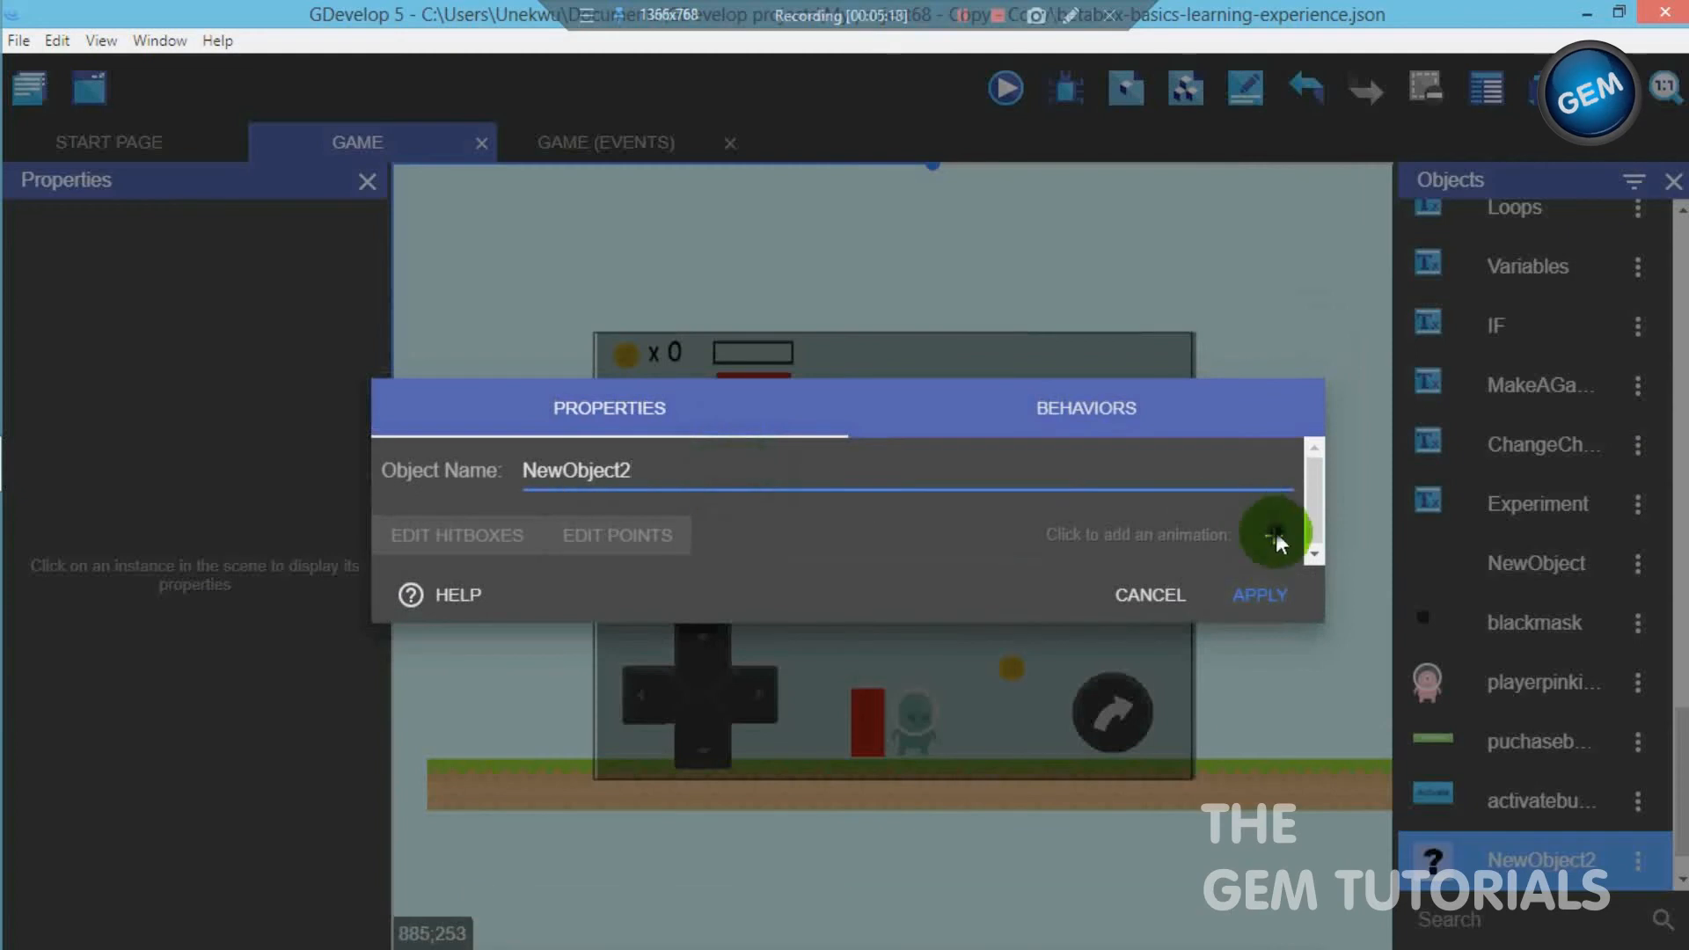
pyautogui.click(439, 567)
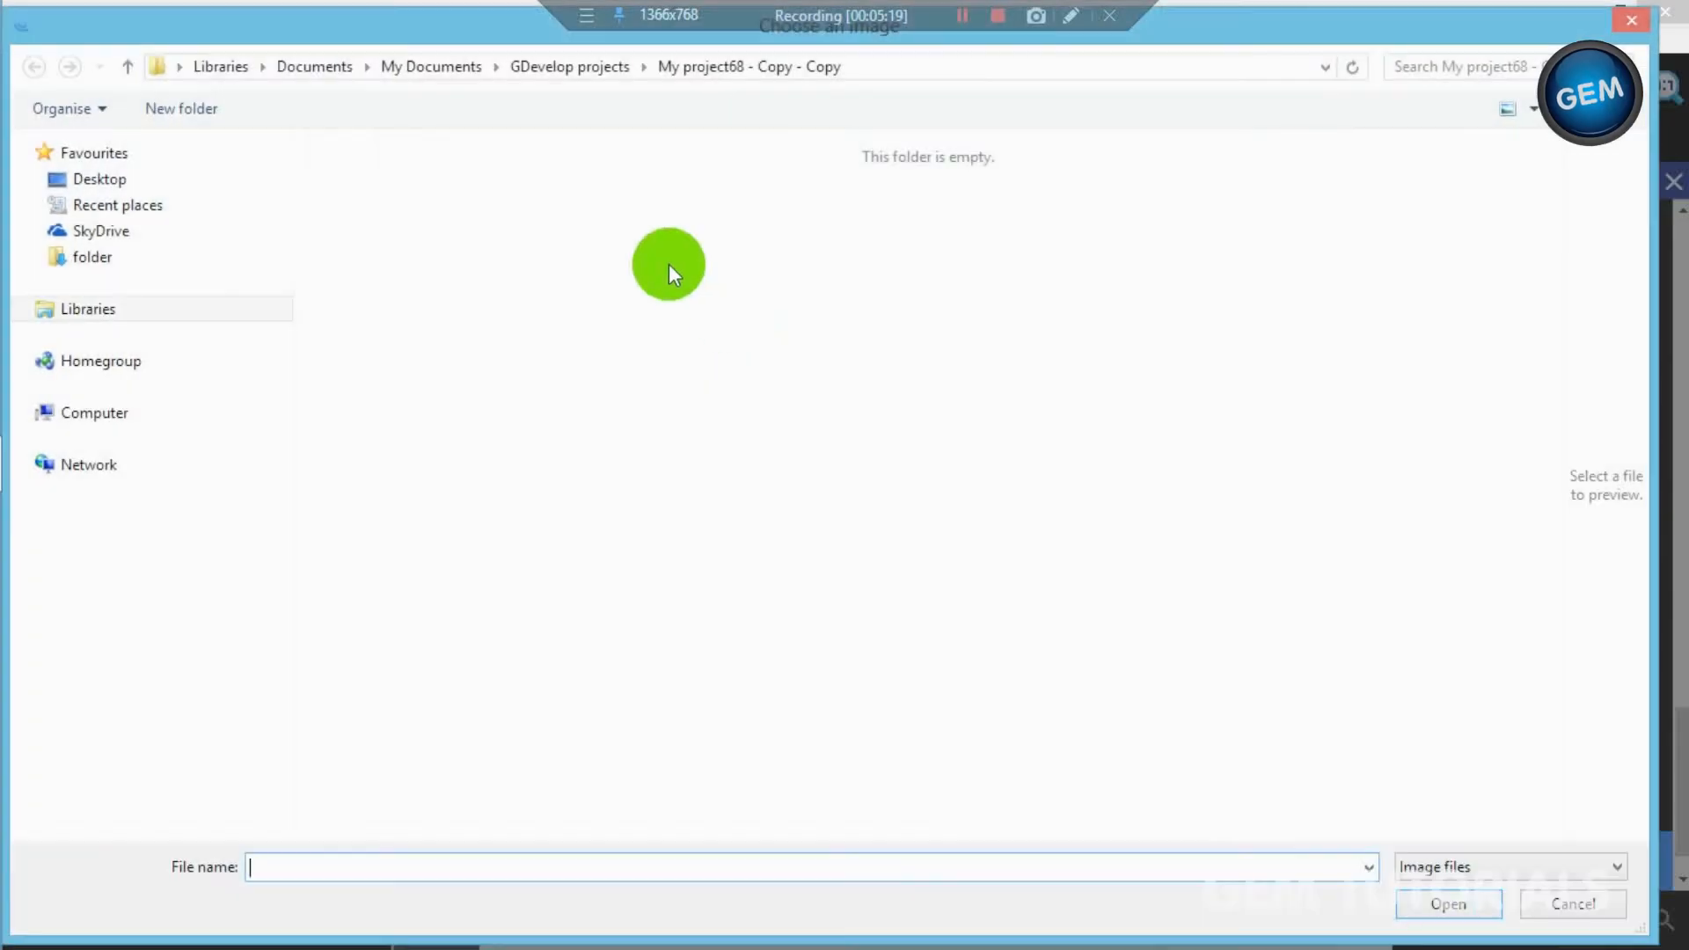
pyautogui.click(1192, 237)
pyautogui.doubleClick(1193, 237)
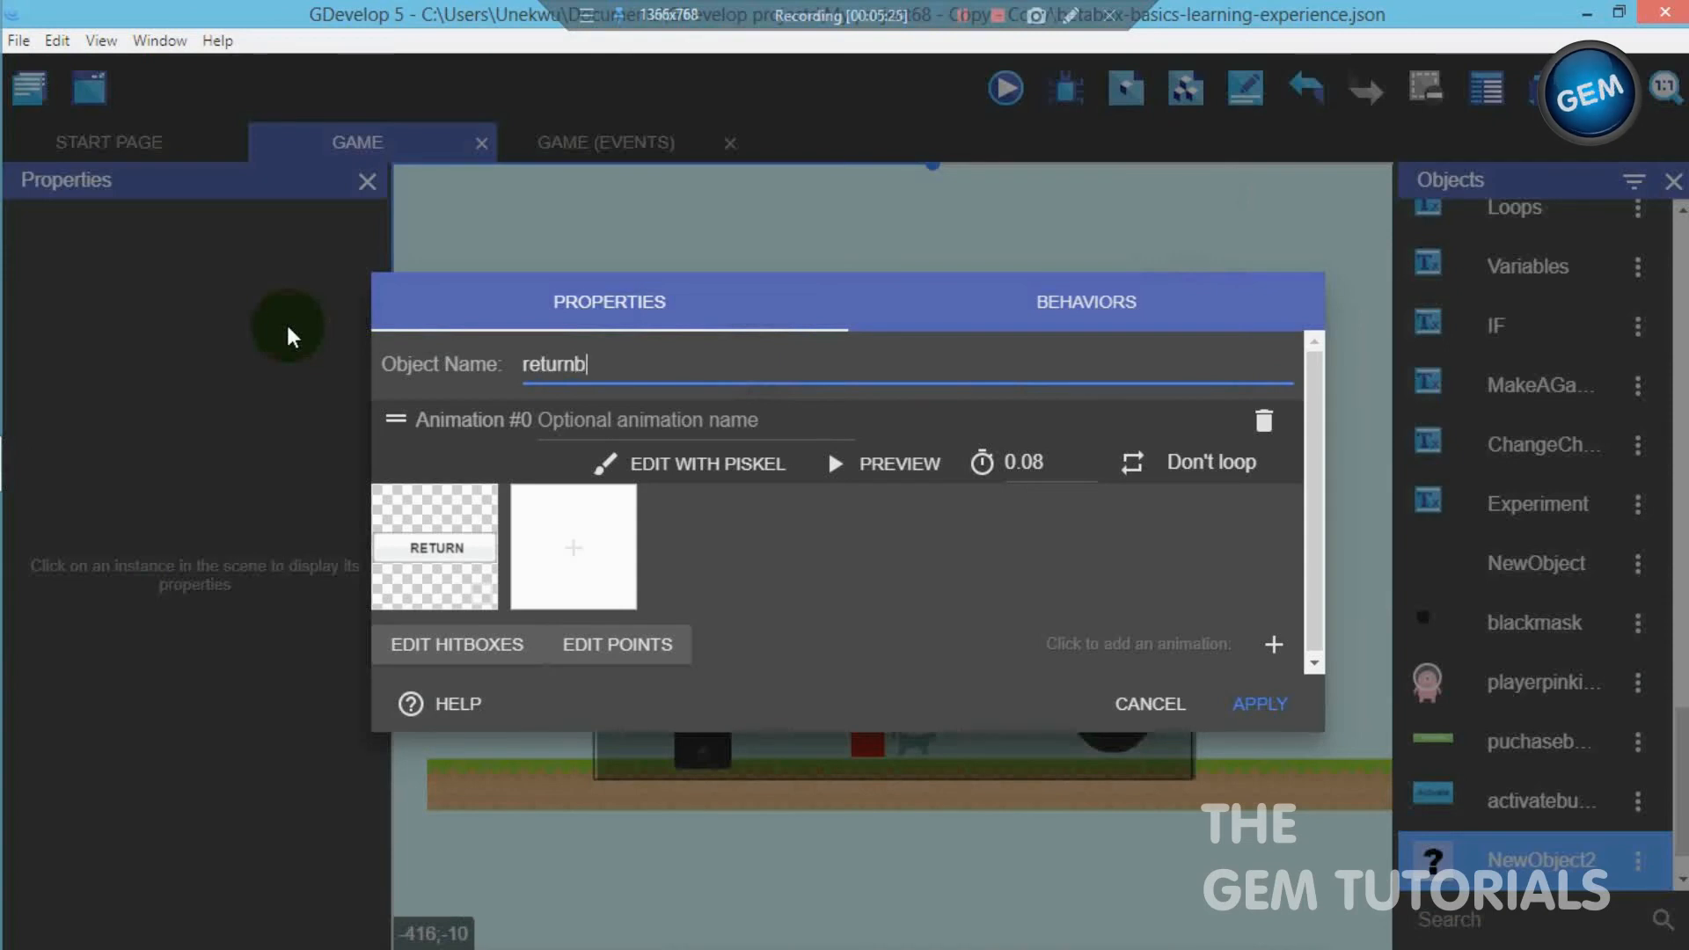
pyautogui.click(1260, 703)
# - Place a returnbutton instance on the shop layer, centred above the purchase button
pyautogui.moveTo(1504, 866); pyautogui.dragTo(1327, 553)
pyautogui.click(201, 679)
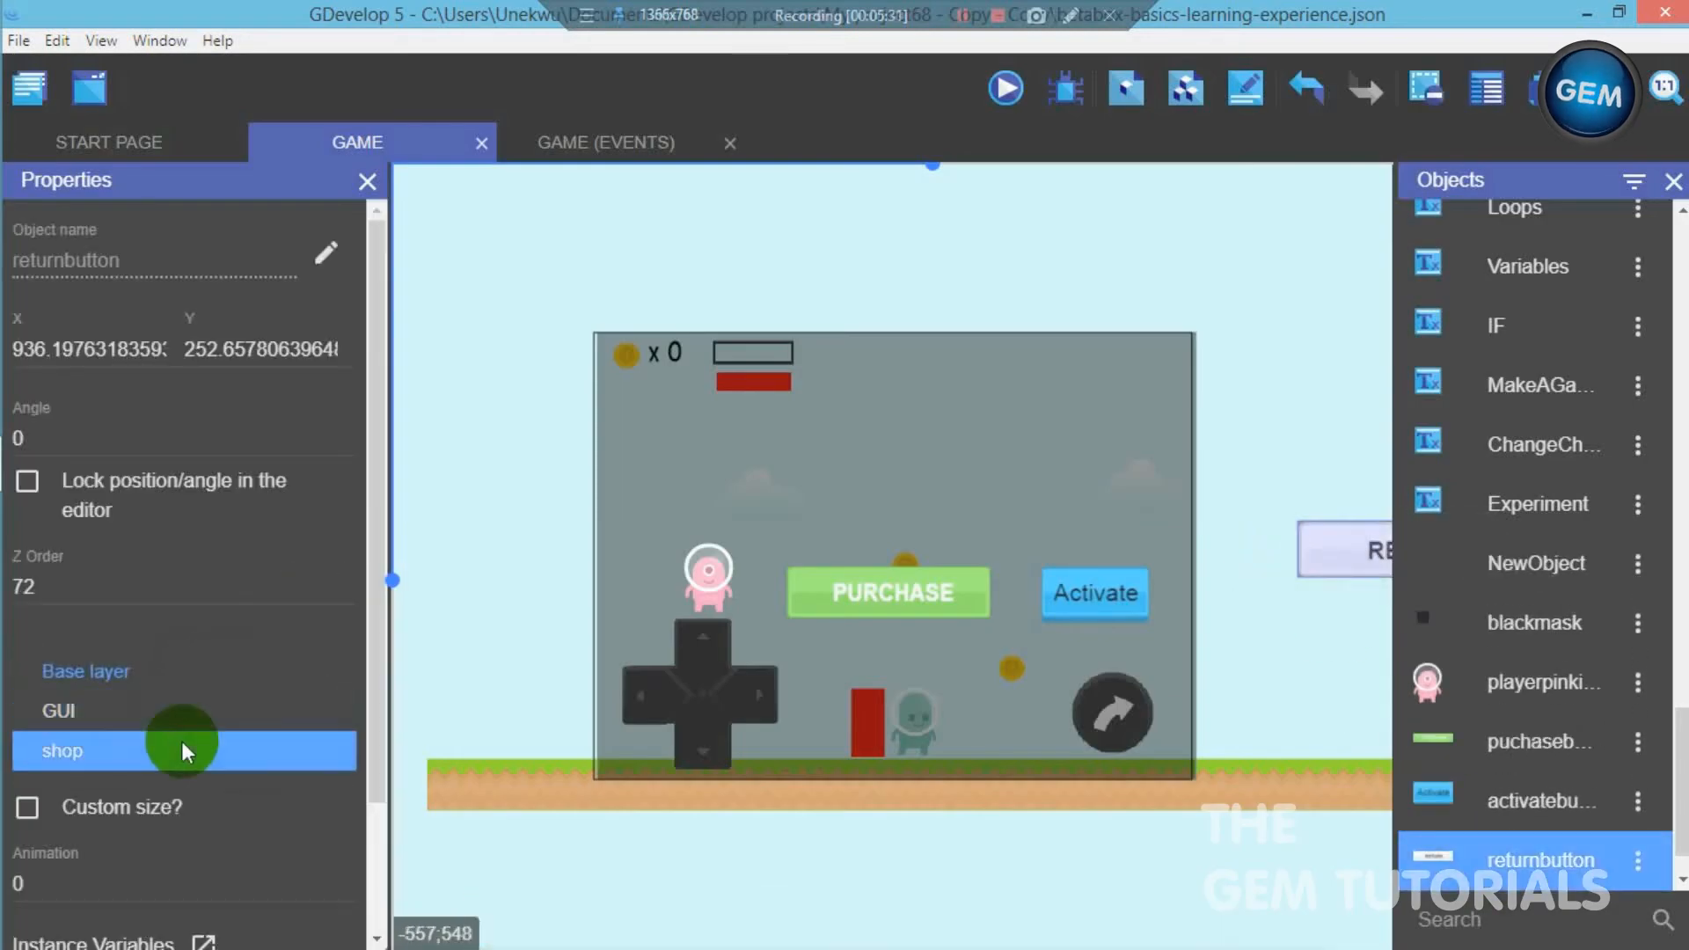
pyautogui.click(181, 745)
pyautogui.moveTo(1363, 558); pyautogui.dragTo(810, 455)
pyautogui.click(1256, 498)
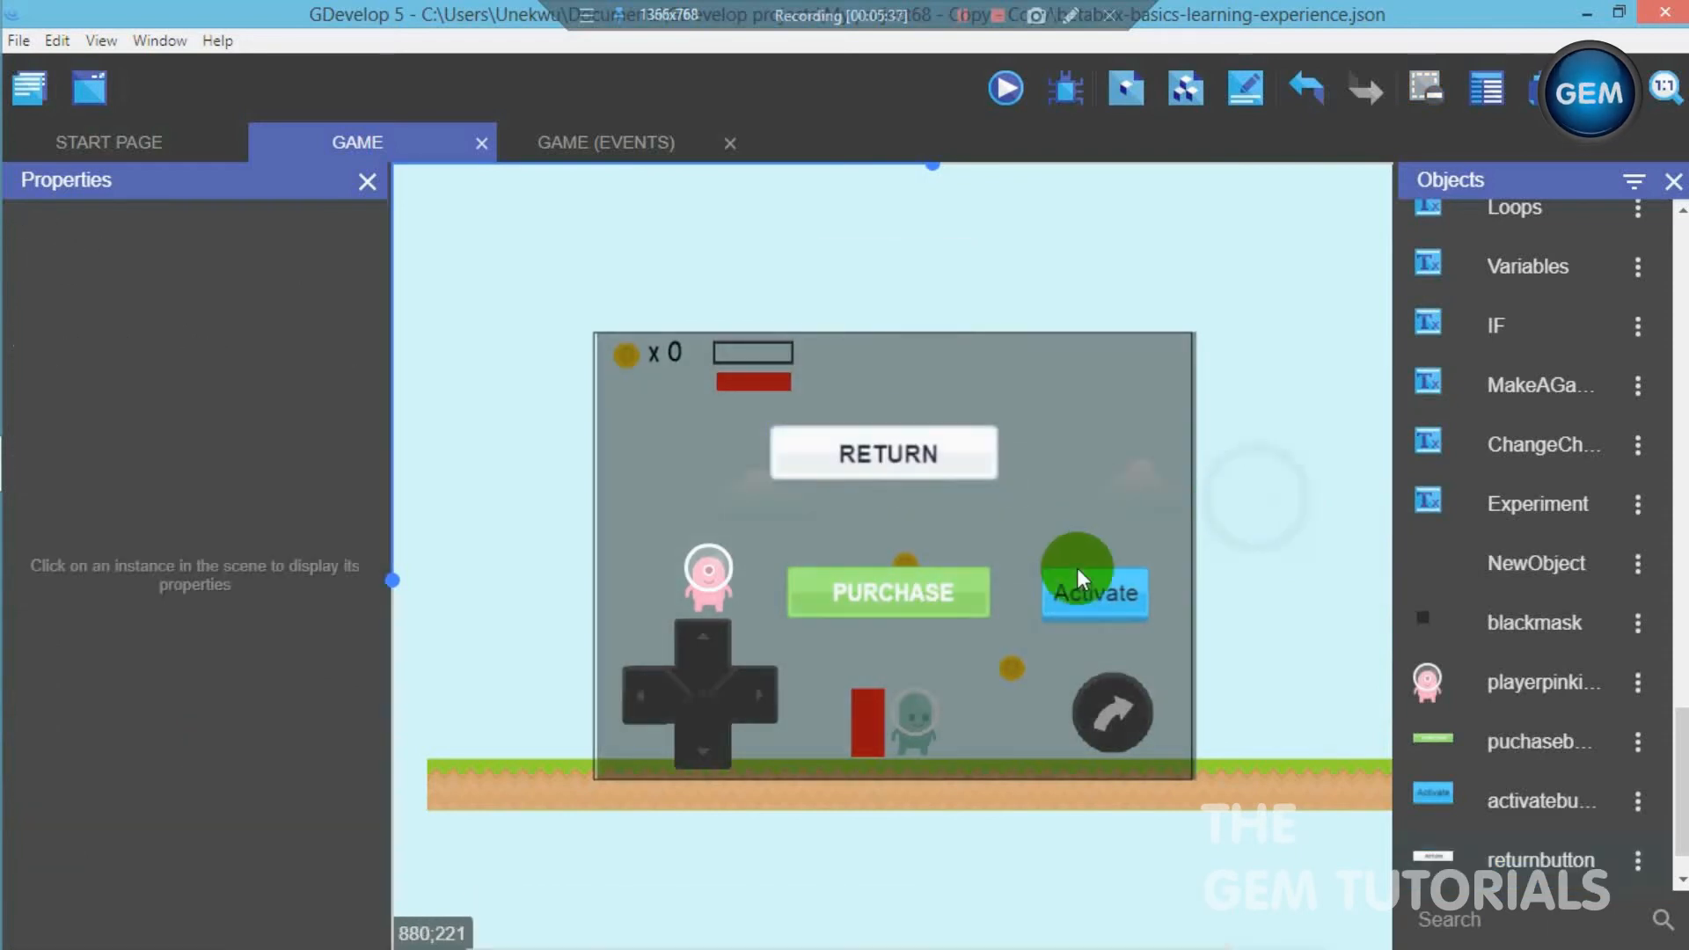
# - Narrow the purchase button to about 249 and enlarge the pink character icon to about 83 by 117 at X 99, Y 278
pyautogui.click(990, 600)
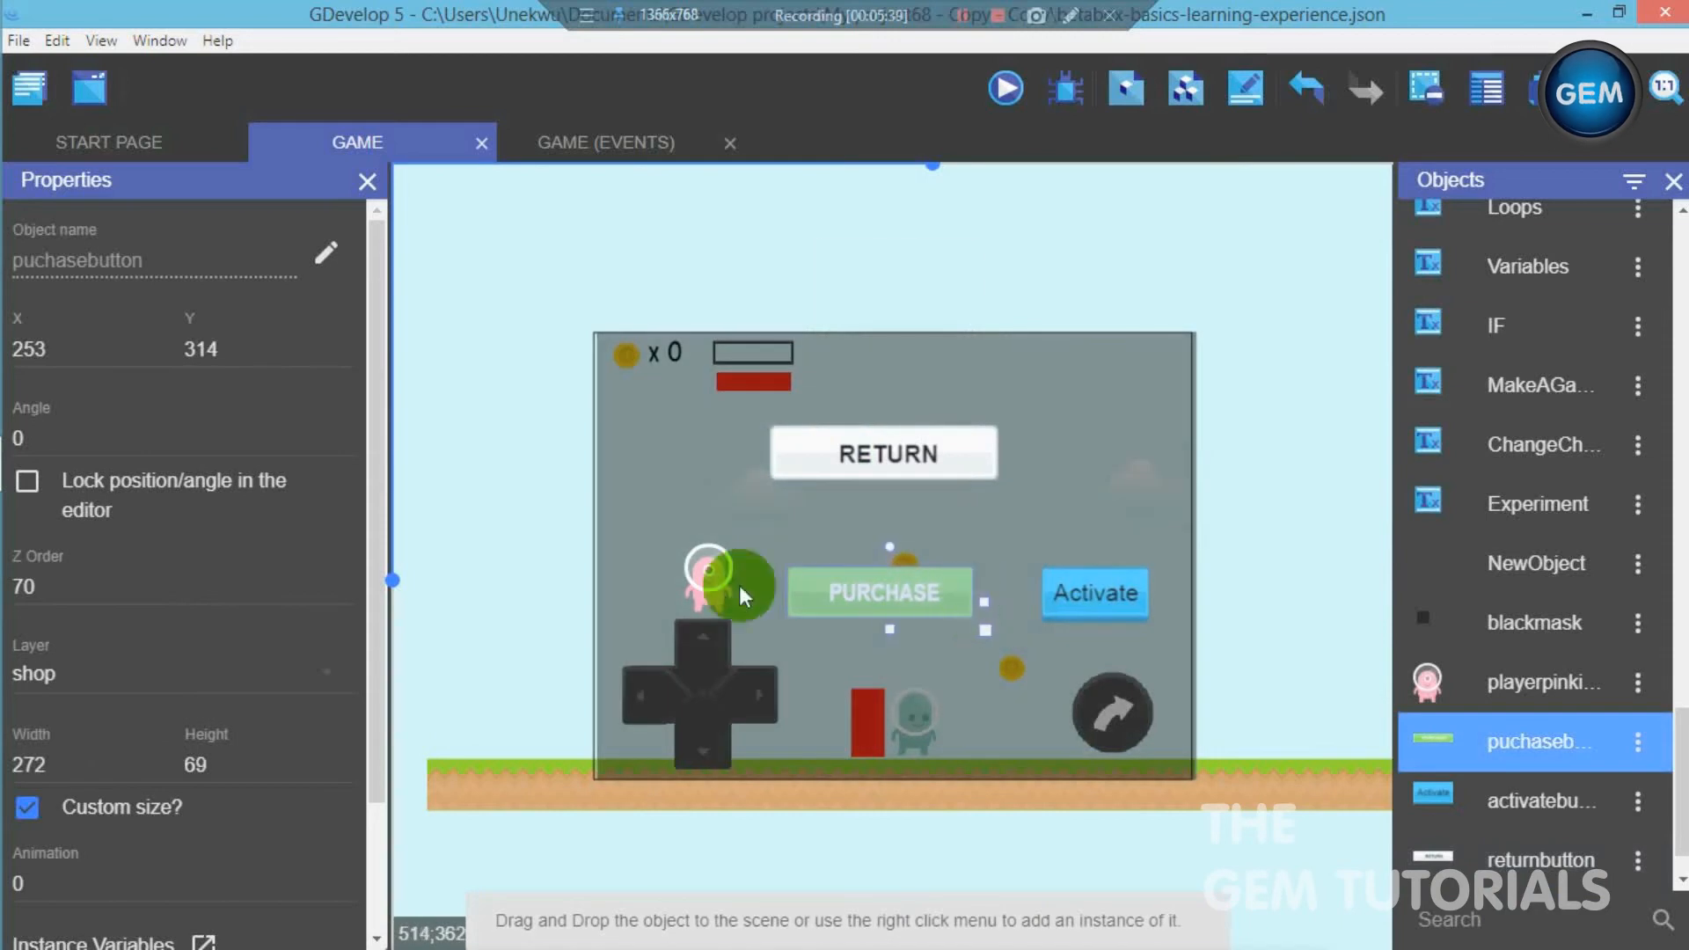
pyautogui.click(710, 580)
pyautogui.moveTo(748, 625); pyautogui.dragTo(687, 580)
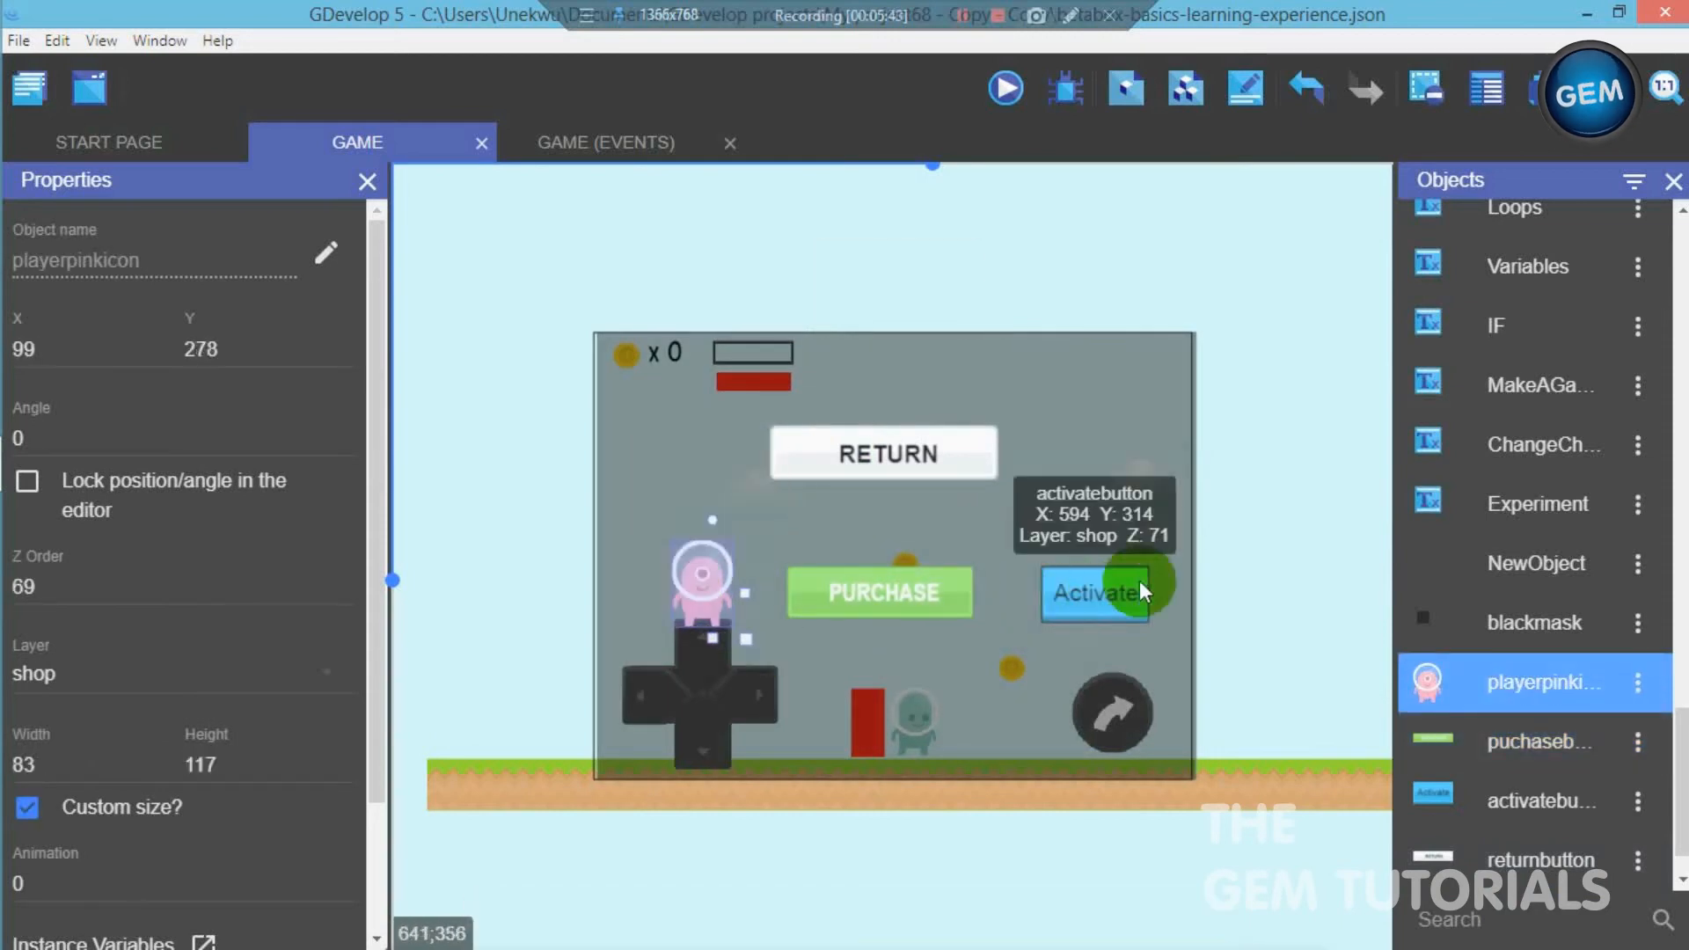
pyautogui.click(1248, 588)
# - Move the purchase button to about X 270, Y 311, between the pink character icon and the activate button
pyautogui.moveTo(938, 595); pyautogui.dragTo(945, 594)
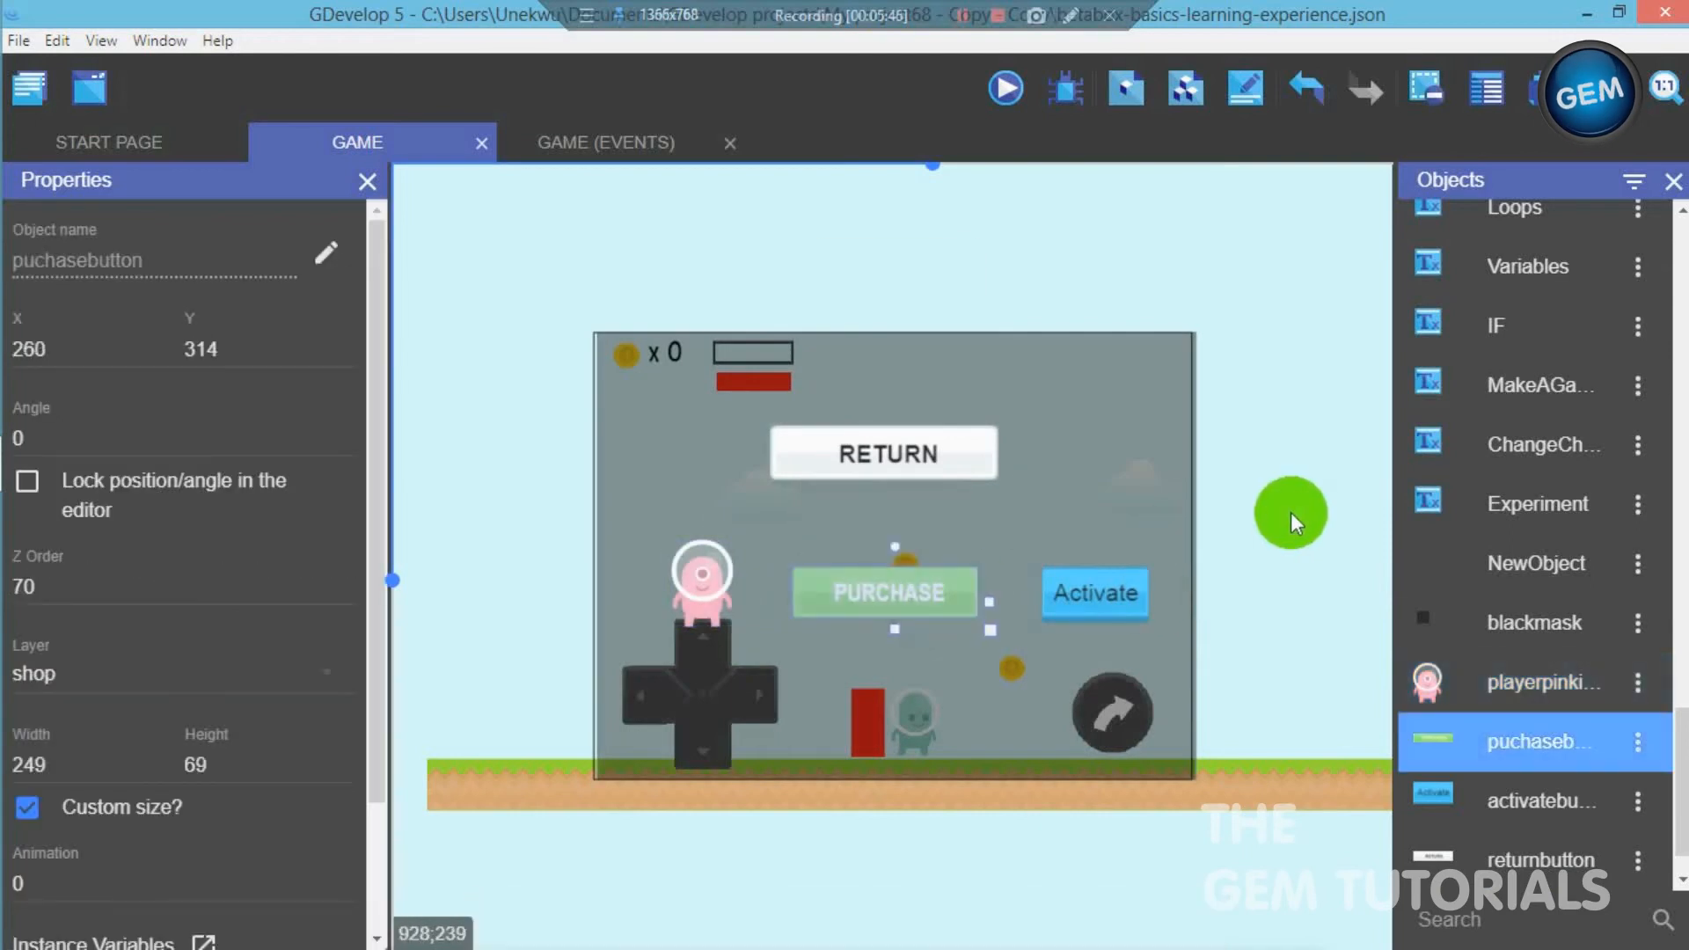
pyautogui.click(1291, 512)
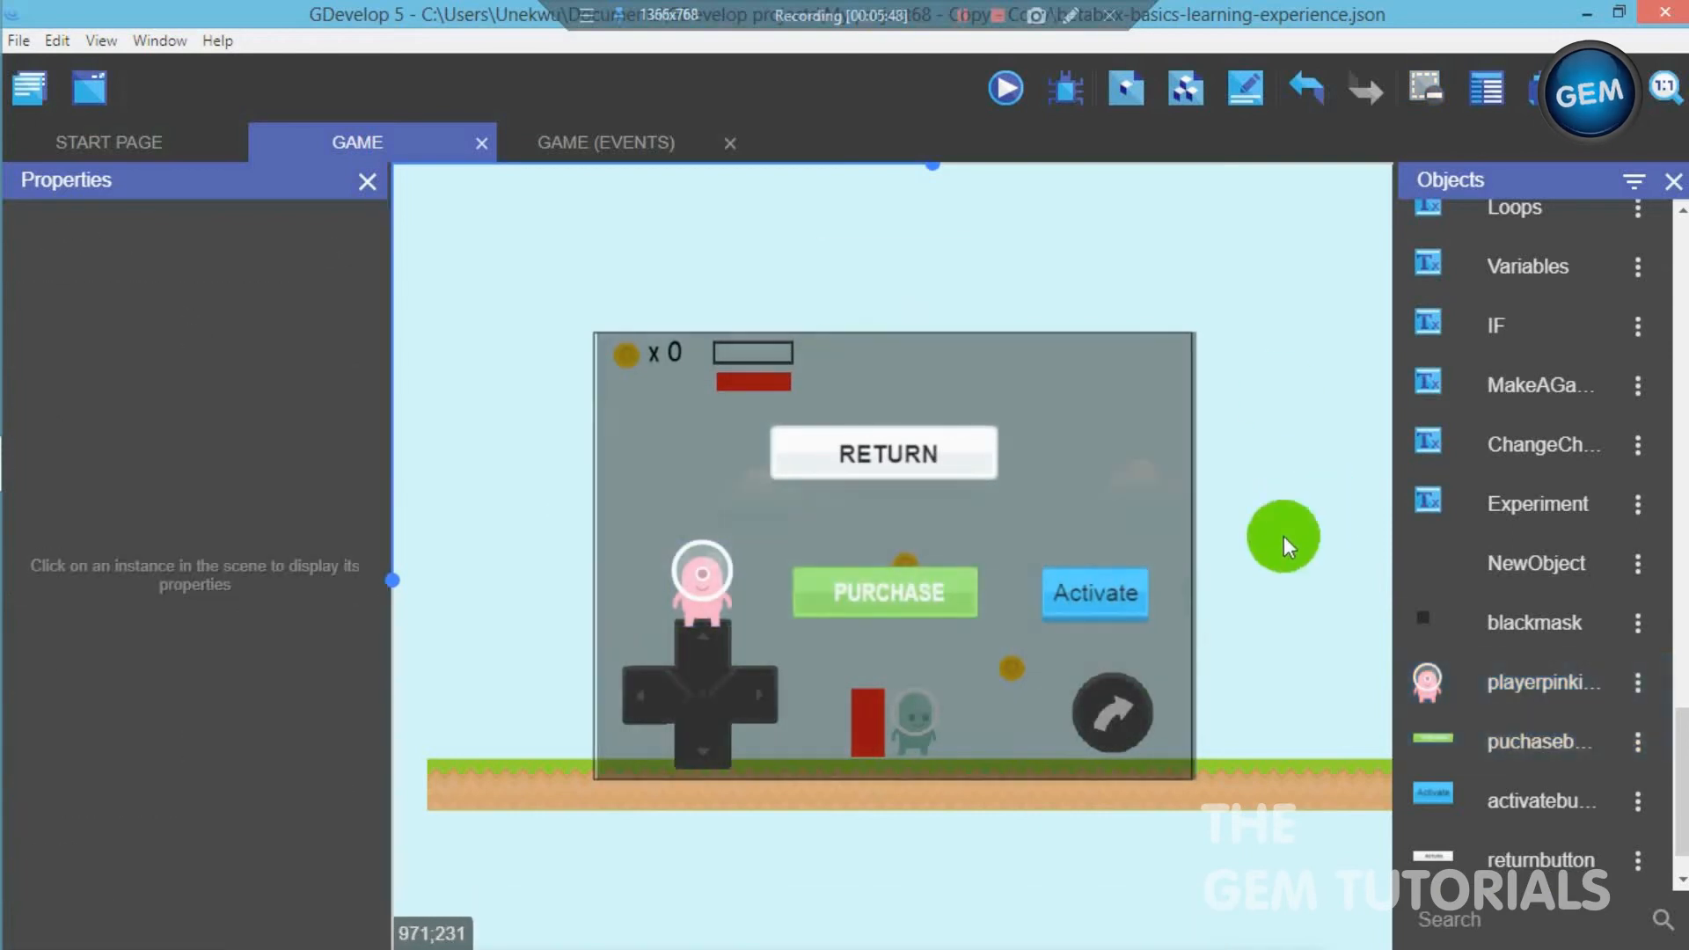
pyautogui.moveTo(930, 587); pyautogui.dragTo(940, 580)
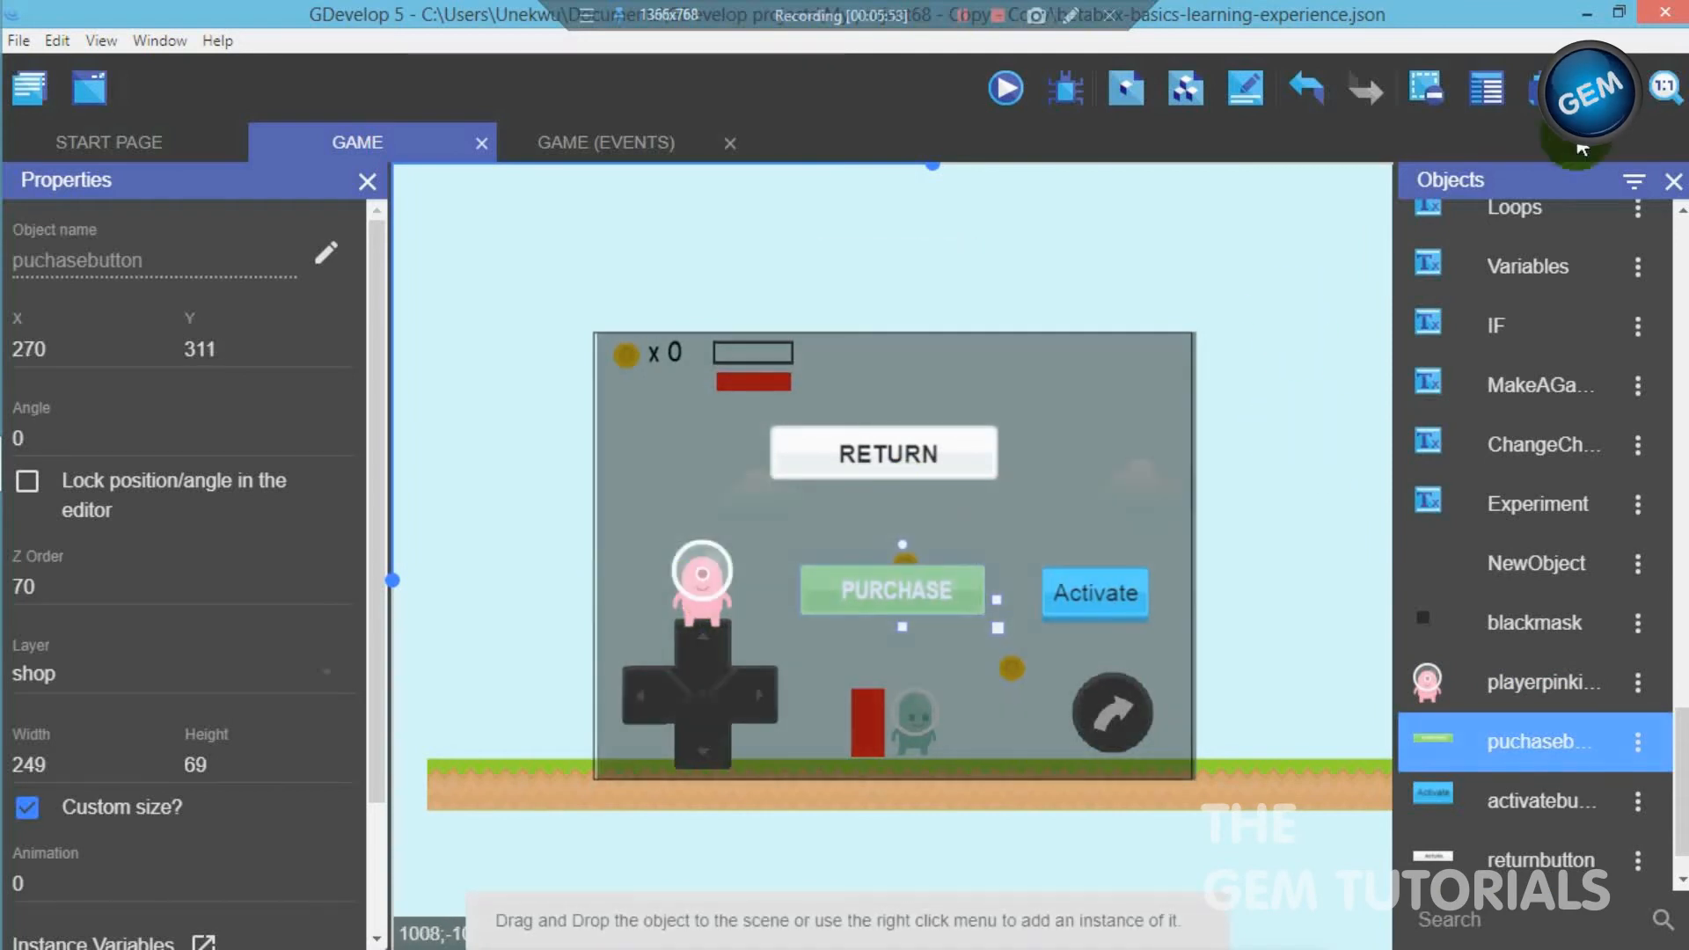
# - Hide the shop layer in the scene editor and close the layer list
pyautogui.click(1542, 88)
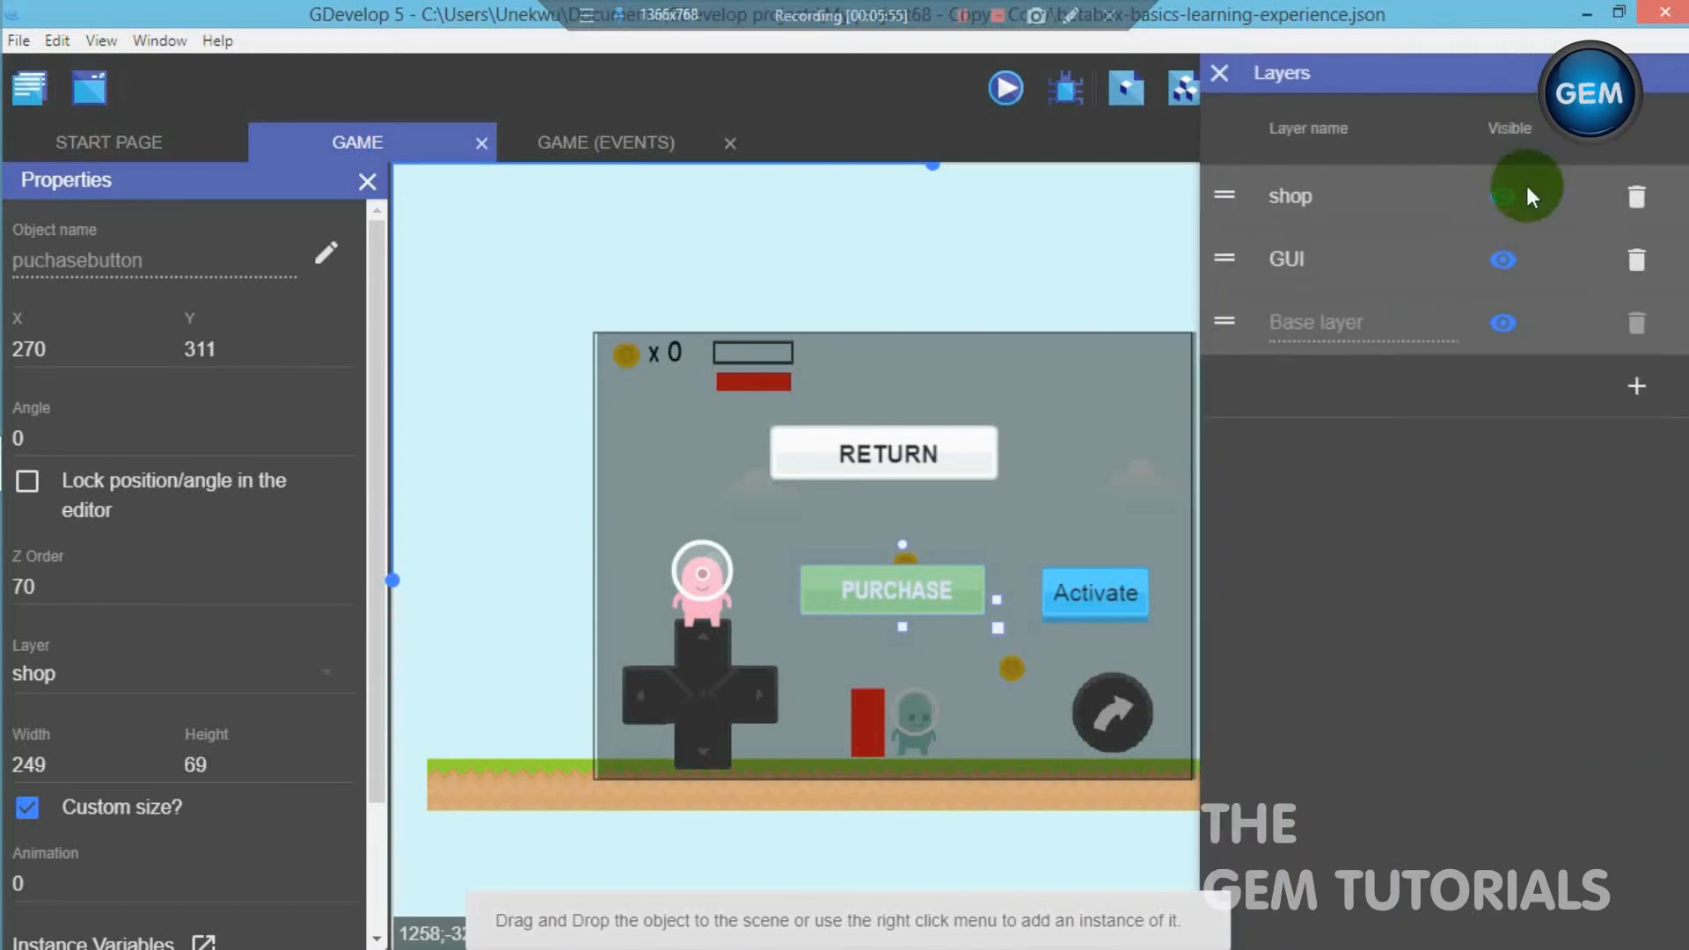
pyautogui.click(1499, 195)
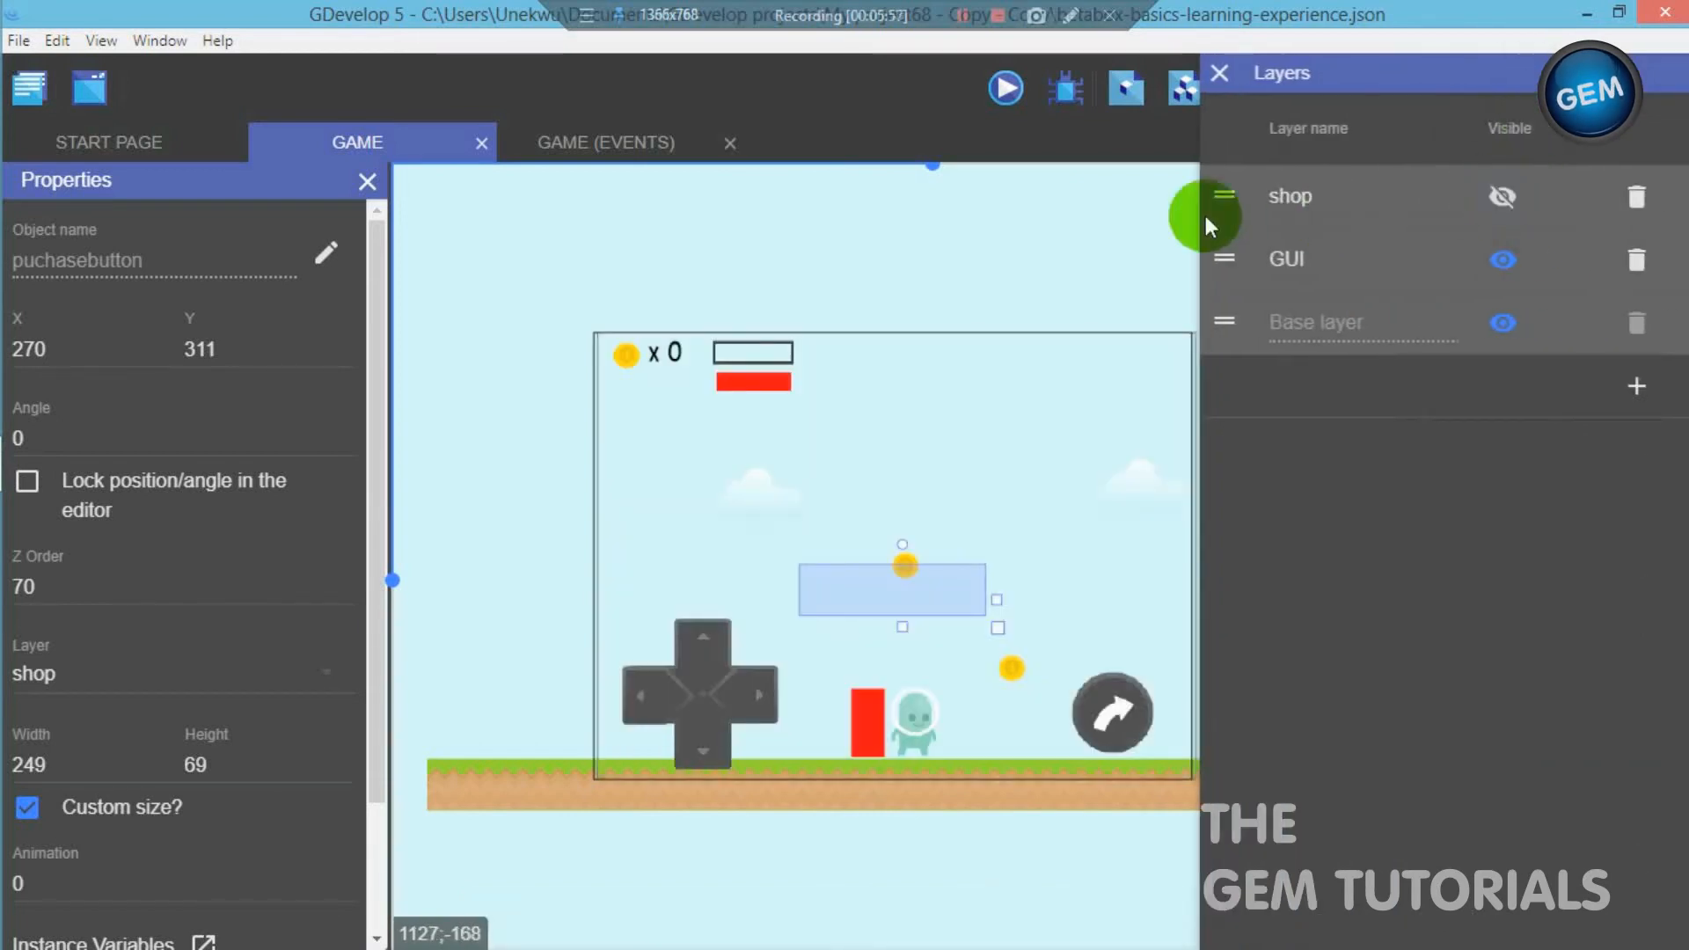
pyautogui.click(1220, 74)
pyautogui.click(1136, 211)
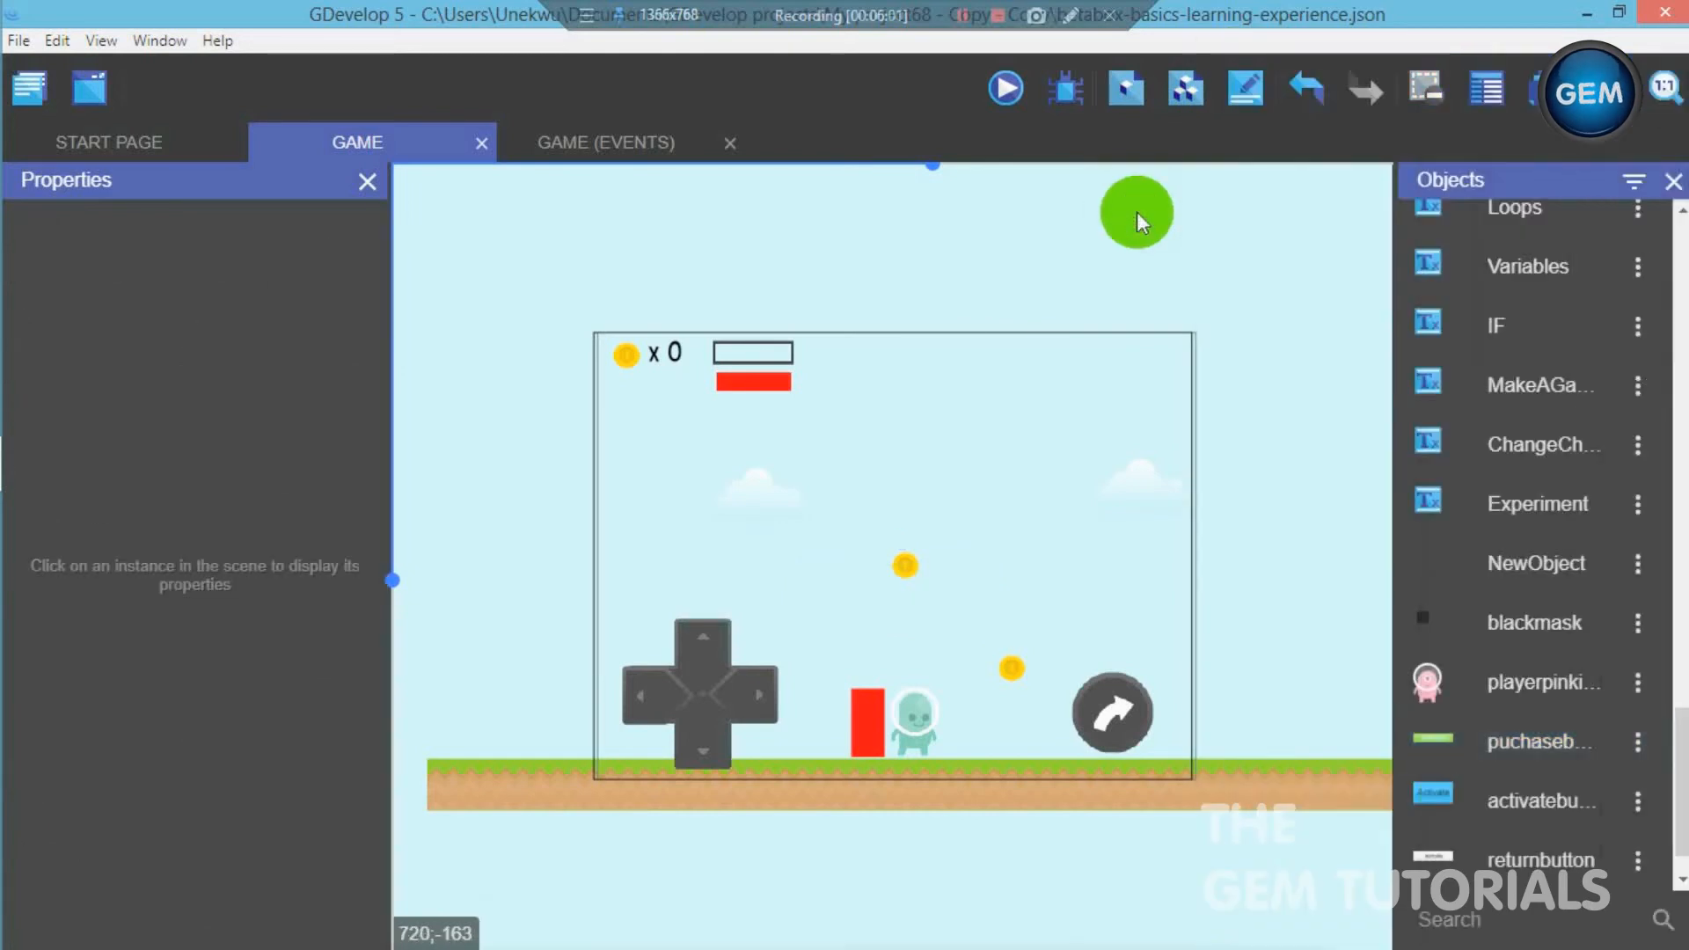
# - Create a new sprite object and give it an animation using the shop image
pyautogui.scroll(-1, 1675, 800)
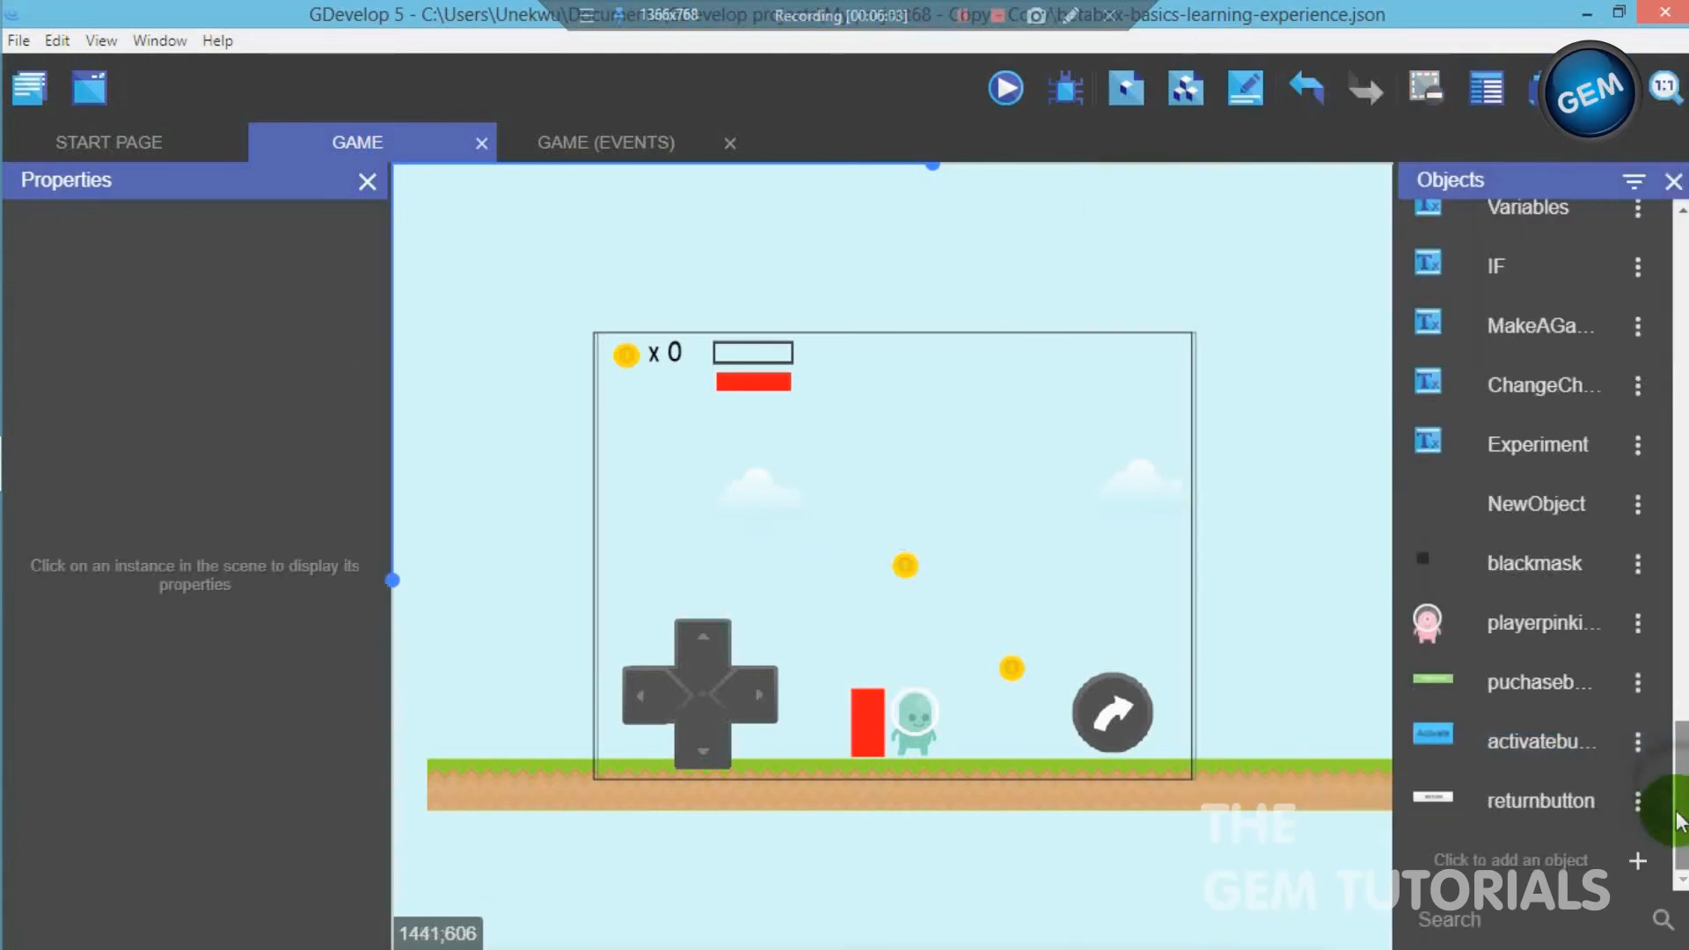
pyautogui.click(1632, 861)
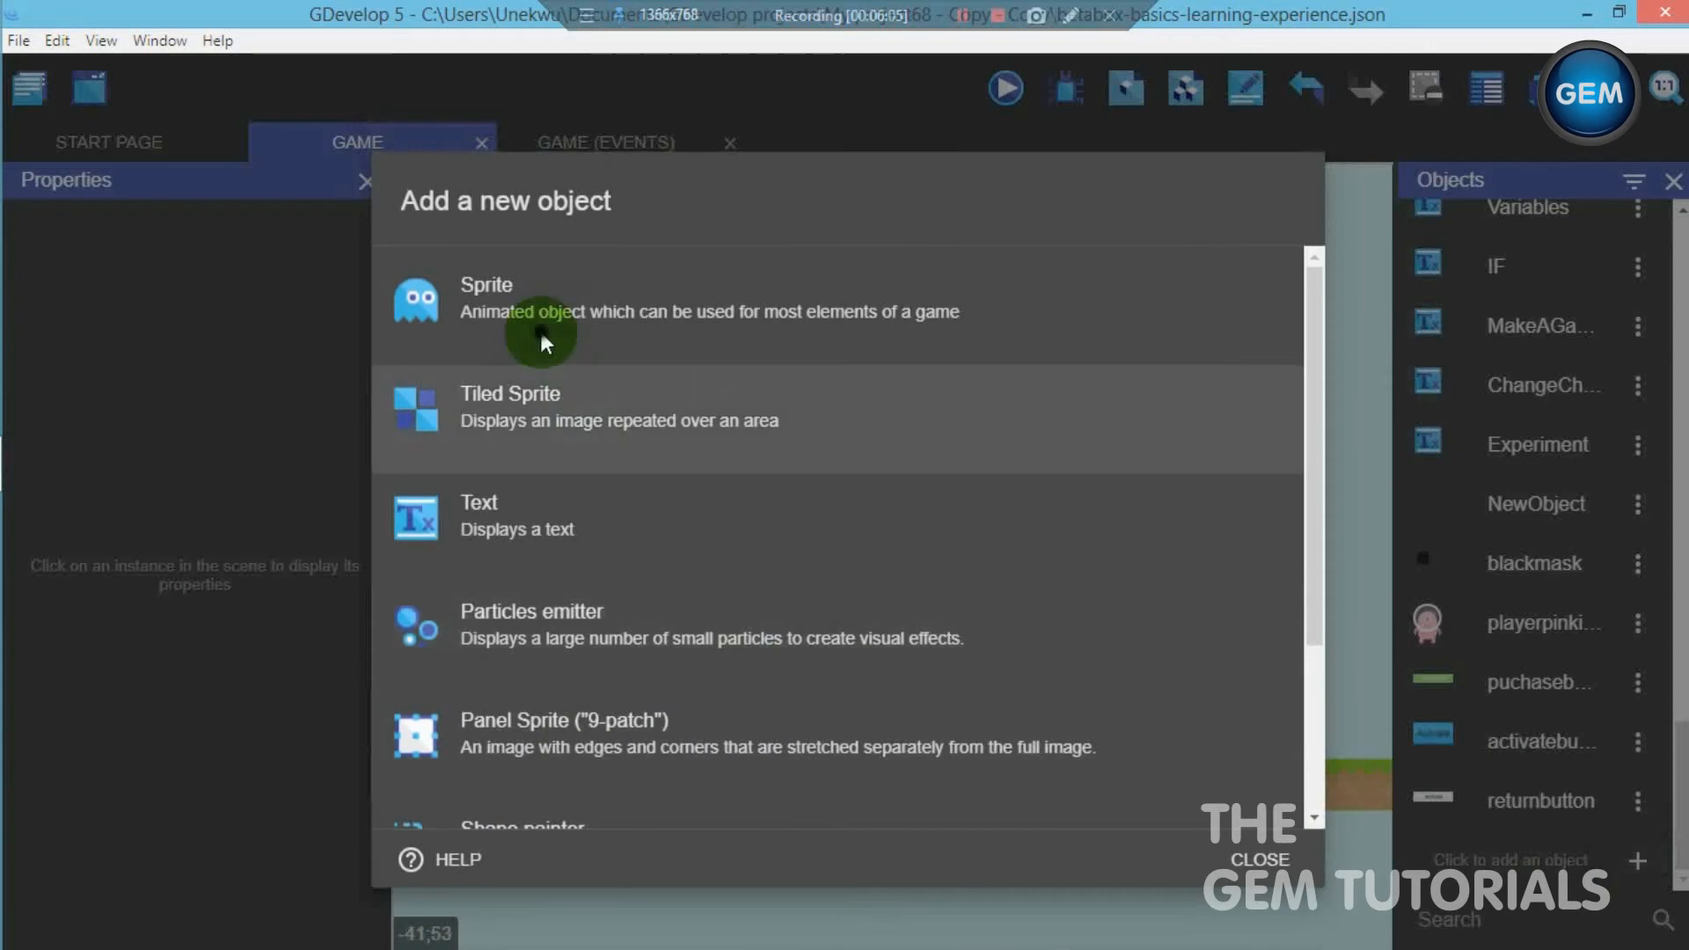
pyautogui.click(558, 351)
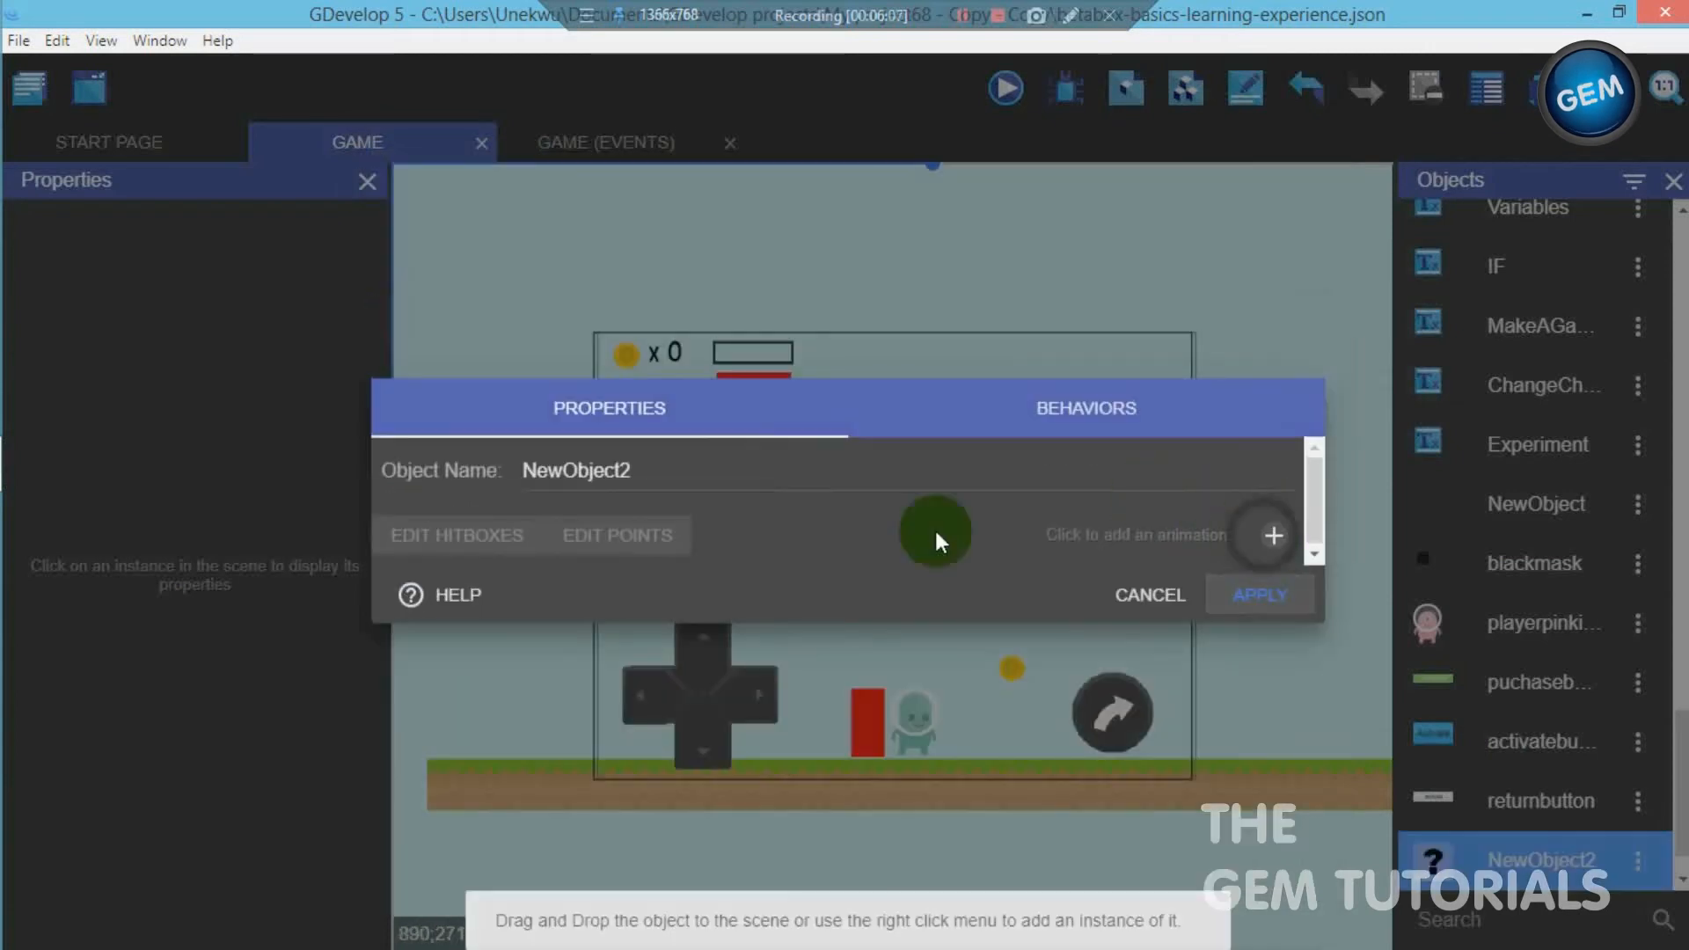
pyautogui.click(1249, 534)
pyautogui.click(404, 556)
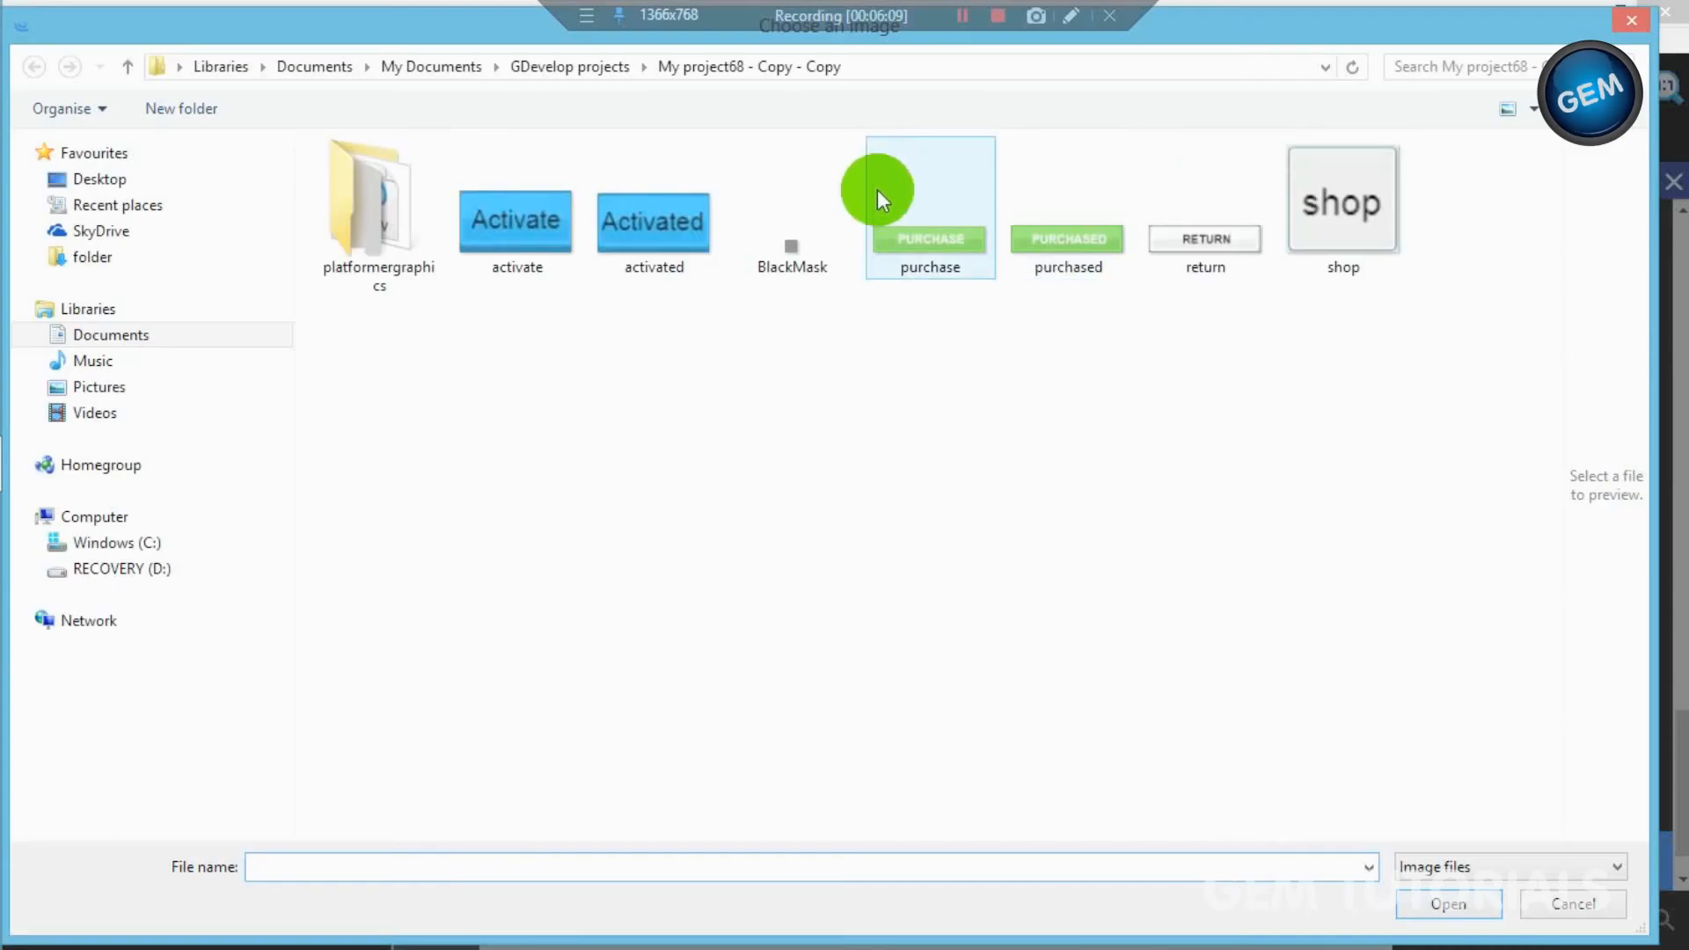
pyautogui.doubleClick(1369, 231)
# - Name the new sprite object shopbutton and apply its settings
pyautogui.click(572, 390)
pyautogui.hotkey('ctrl', 'a')
pyautogui.write('shopbutton')
pyautogui.click(1275, 709)
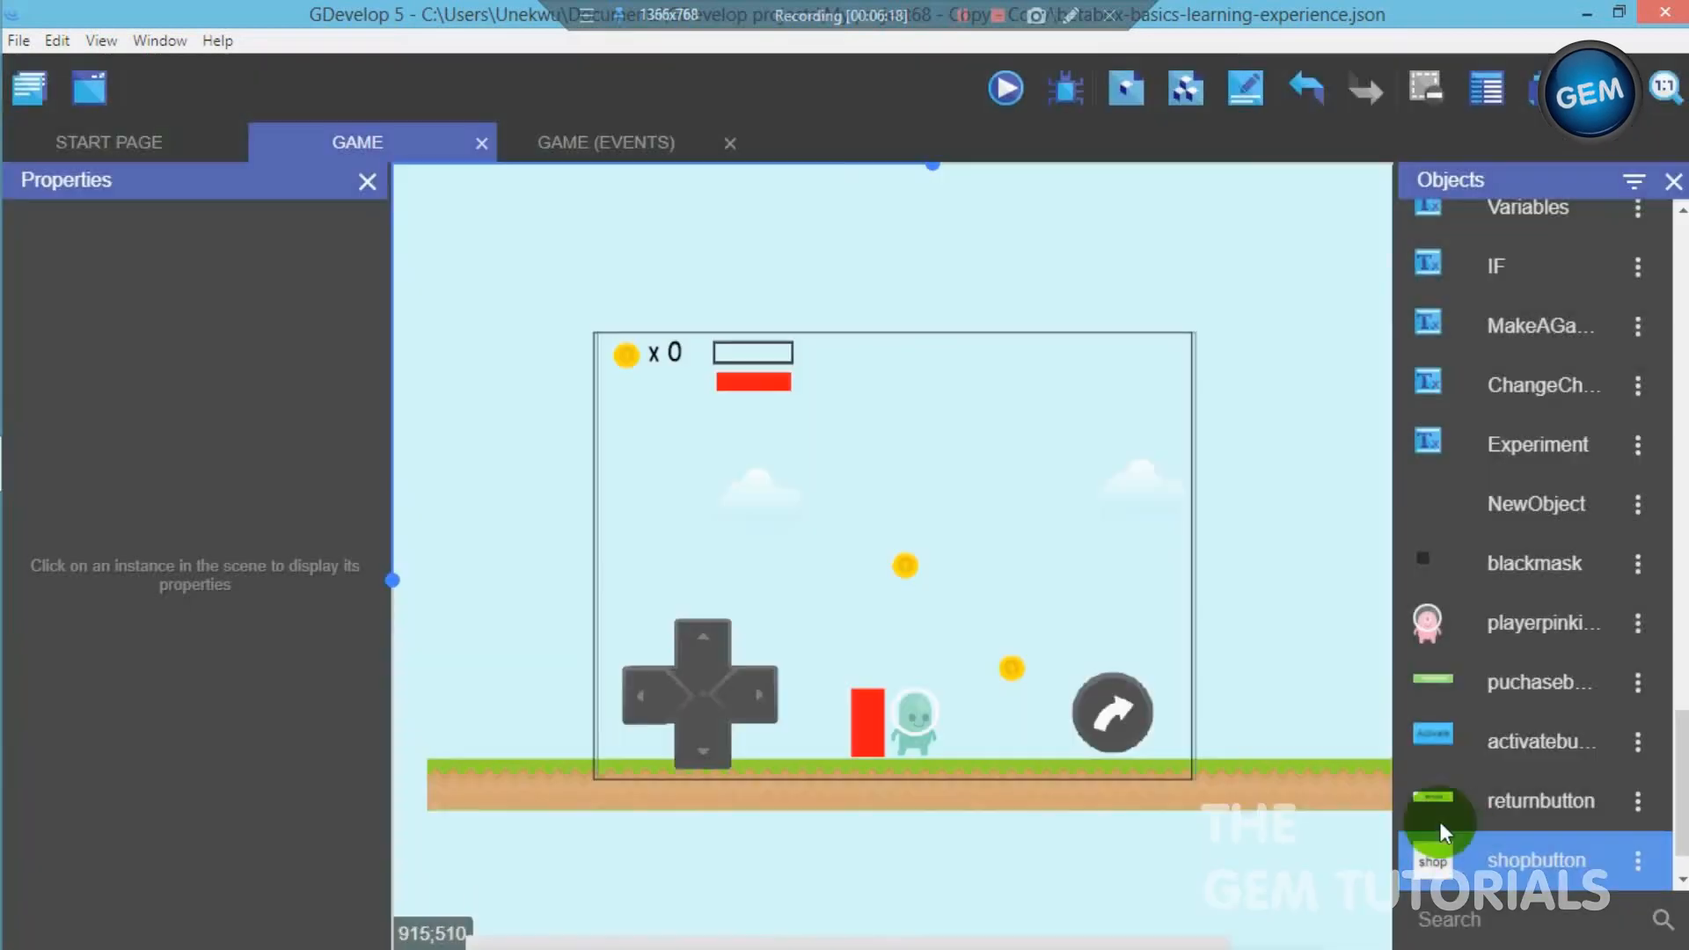
# - Place a shopbutton instance in the upper-right corner of the game frame at about X 682, Y 13, on the GUI layer
pyautogui.moveTo(1448, 815); pyautogui.dragTo(1159, 356)
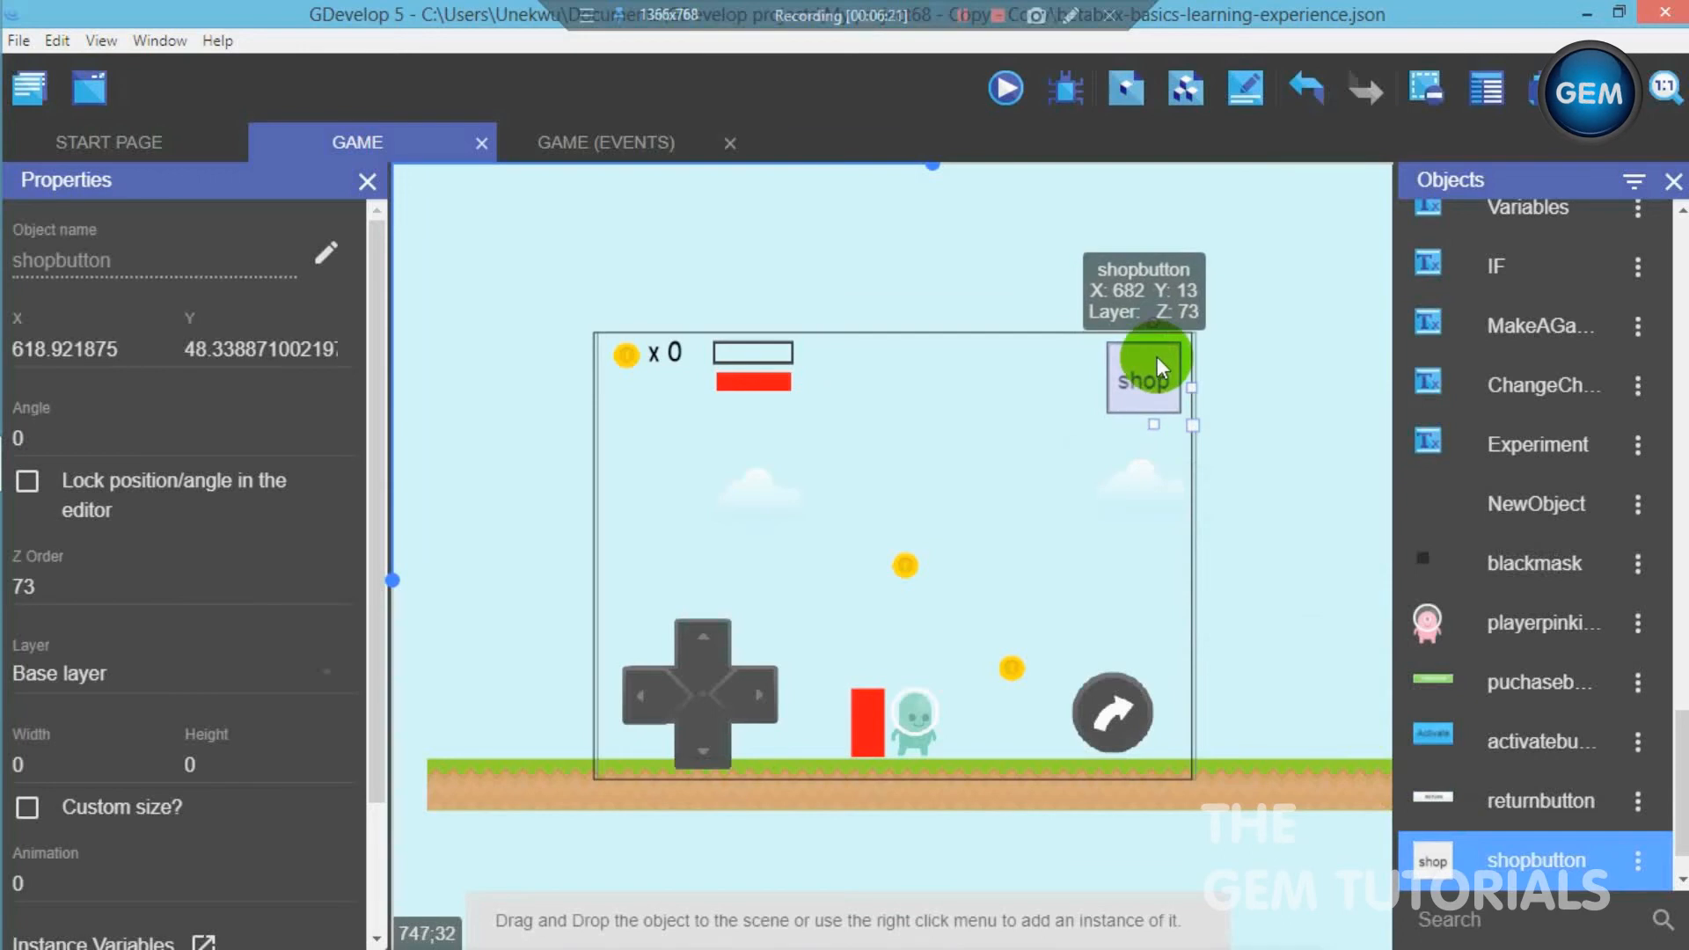
pyautogui.click(1251, 382)
pyautogui.click(1148, 376)
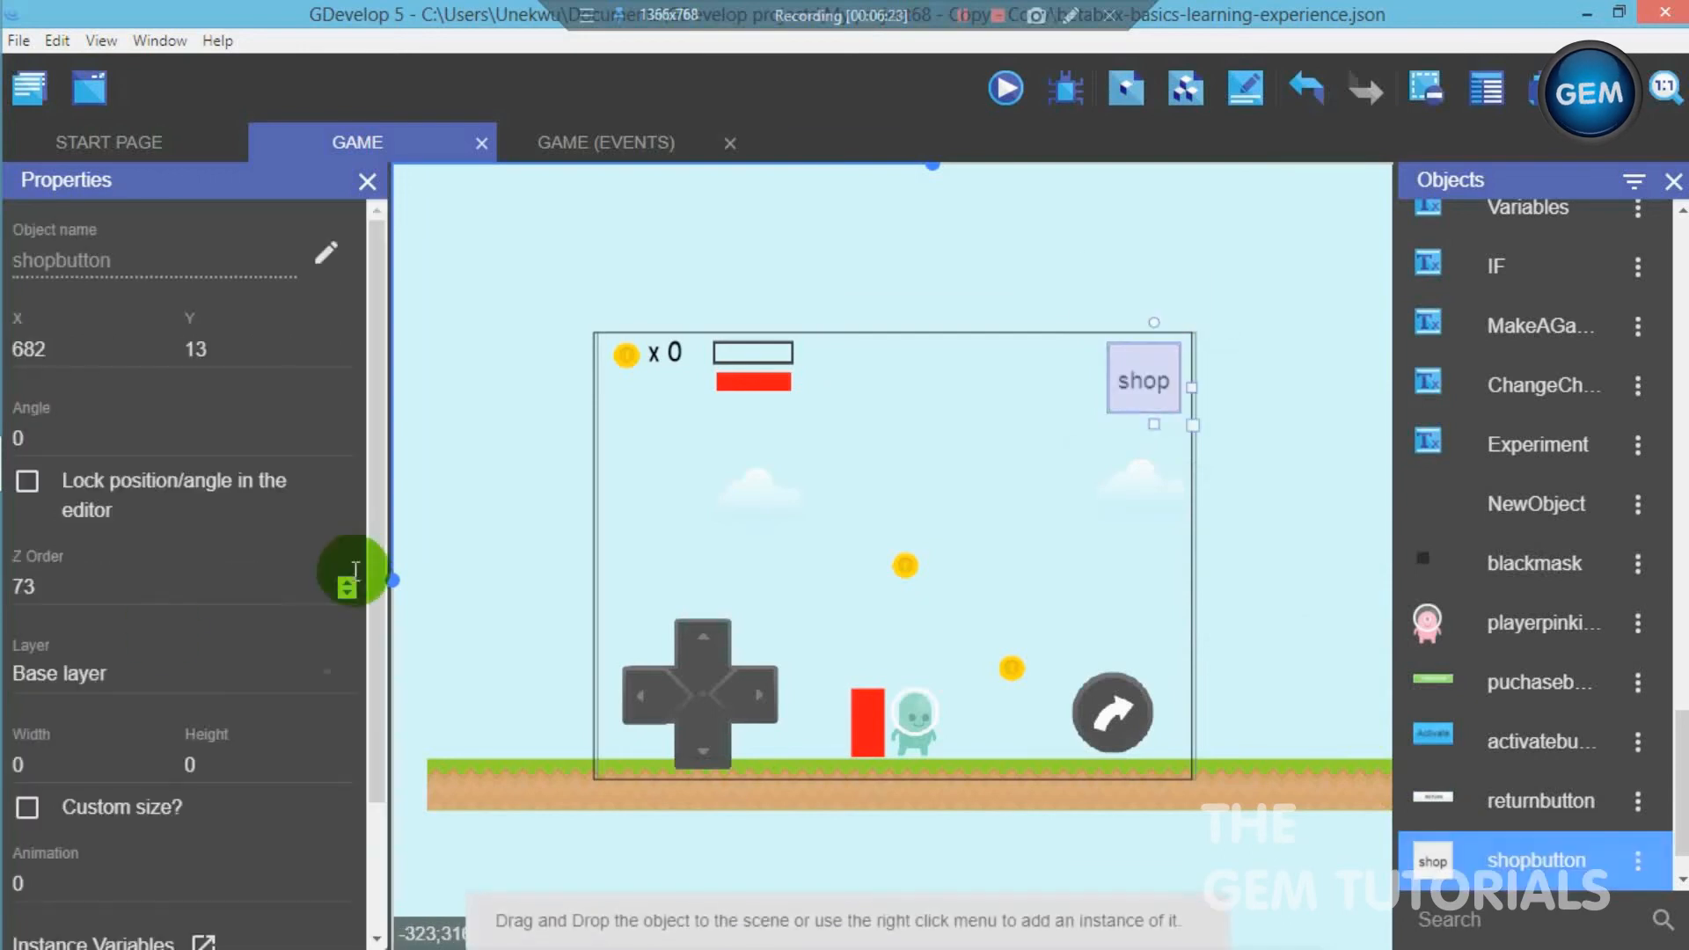
pyautogui.click(114, 670)
pyautogui.click(132, 707)
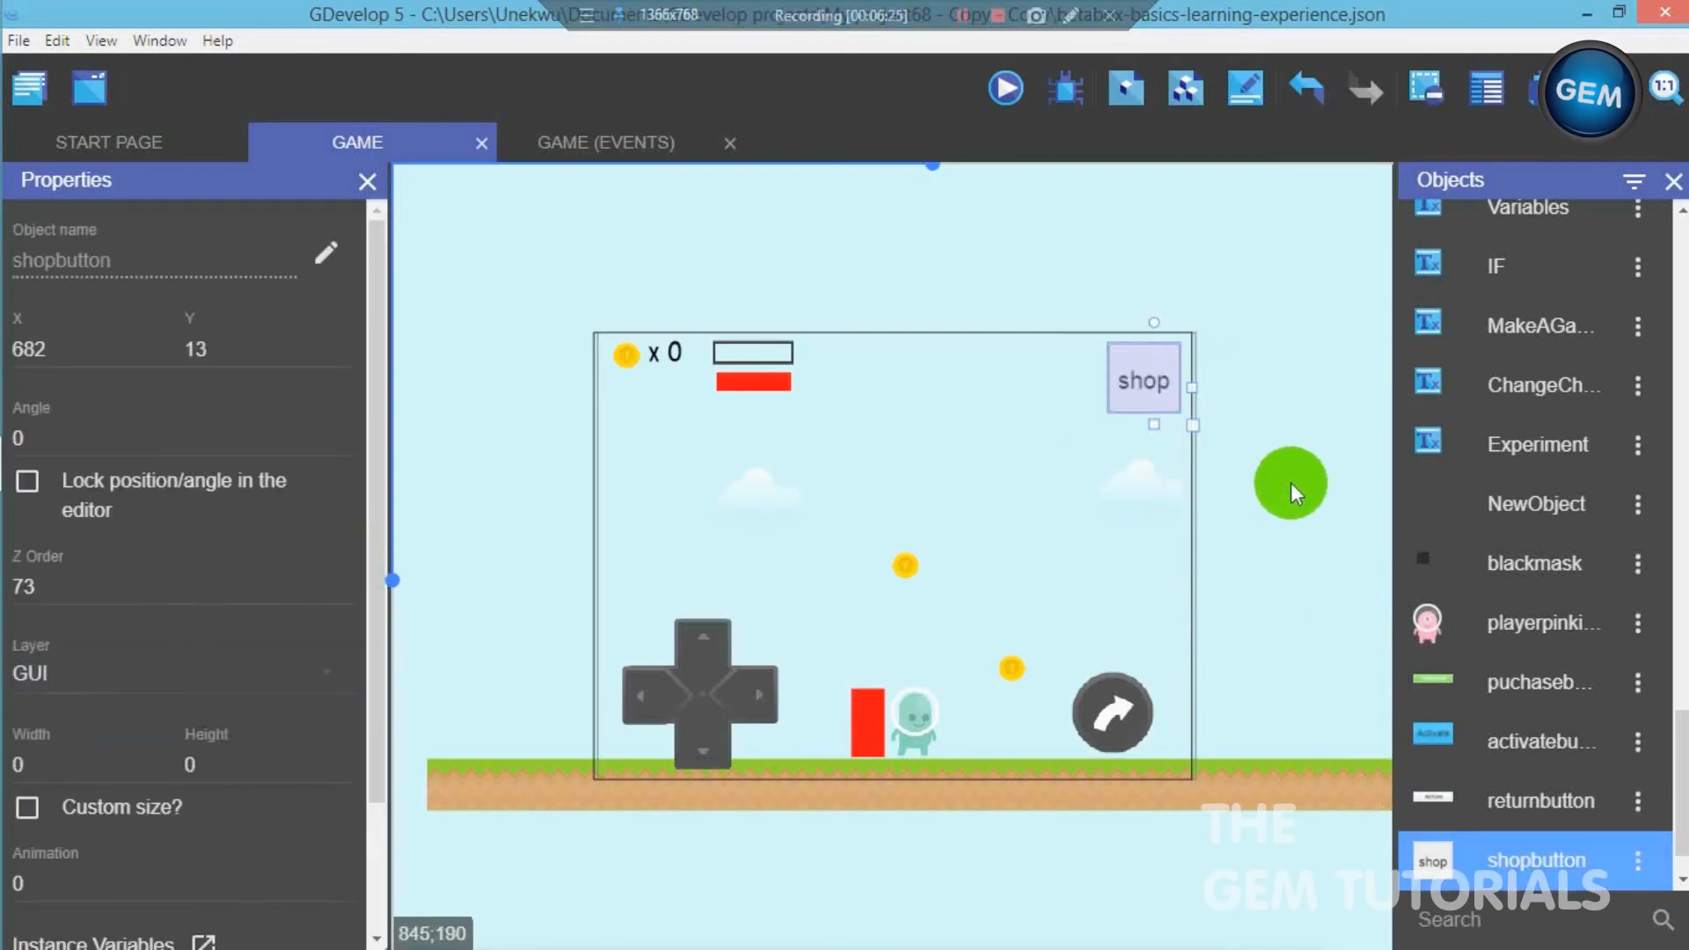
pyautogui.click(1284, 476)
pyautogui.click(1136, 383)
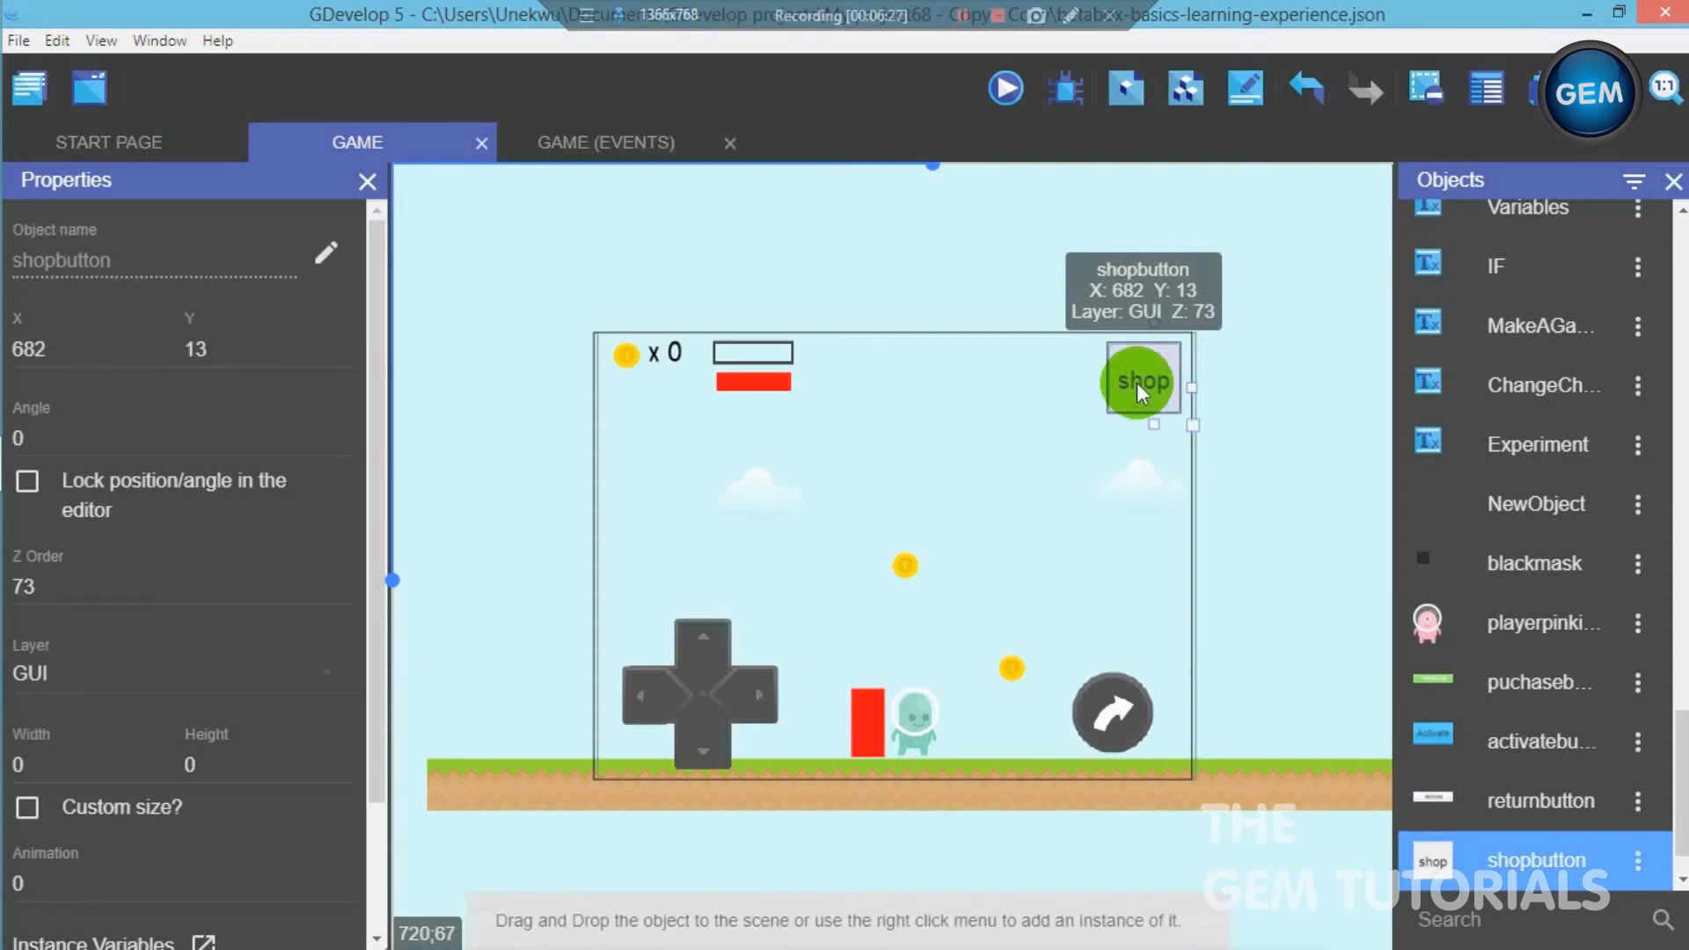
# - Deselect the shop button, open the game scene's events and expand the Original platformer template group
pyautogui.click(1269, 453)
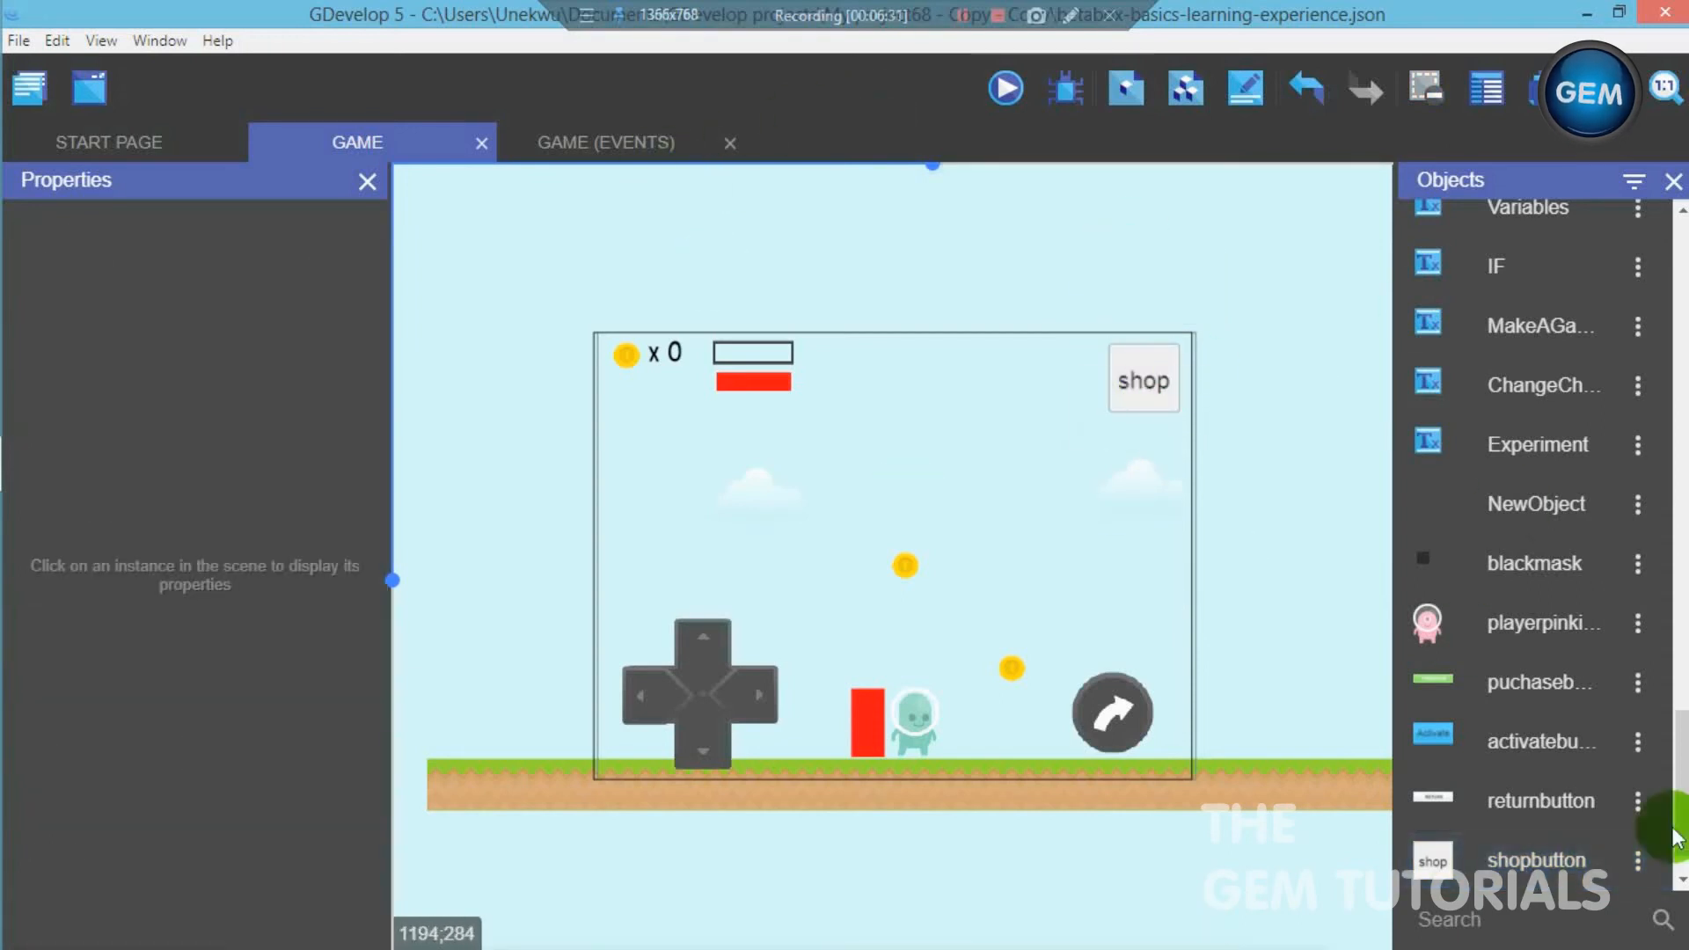
pyautogui.click(620, 145)
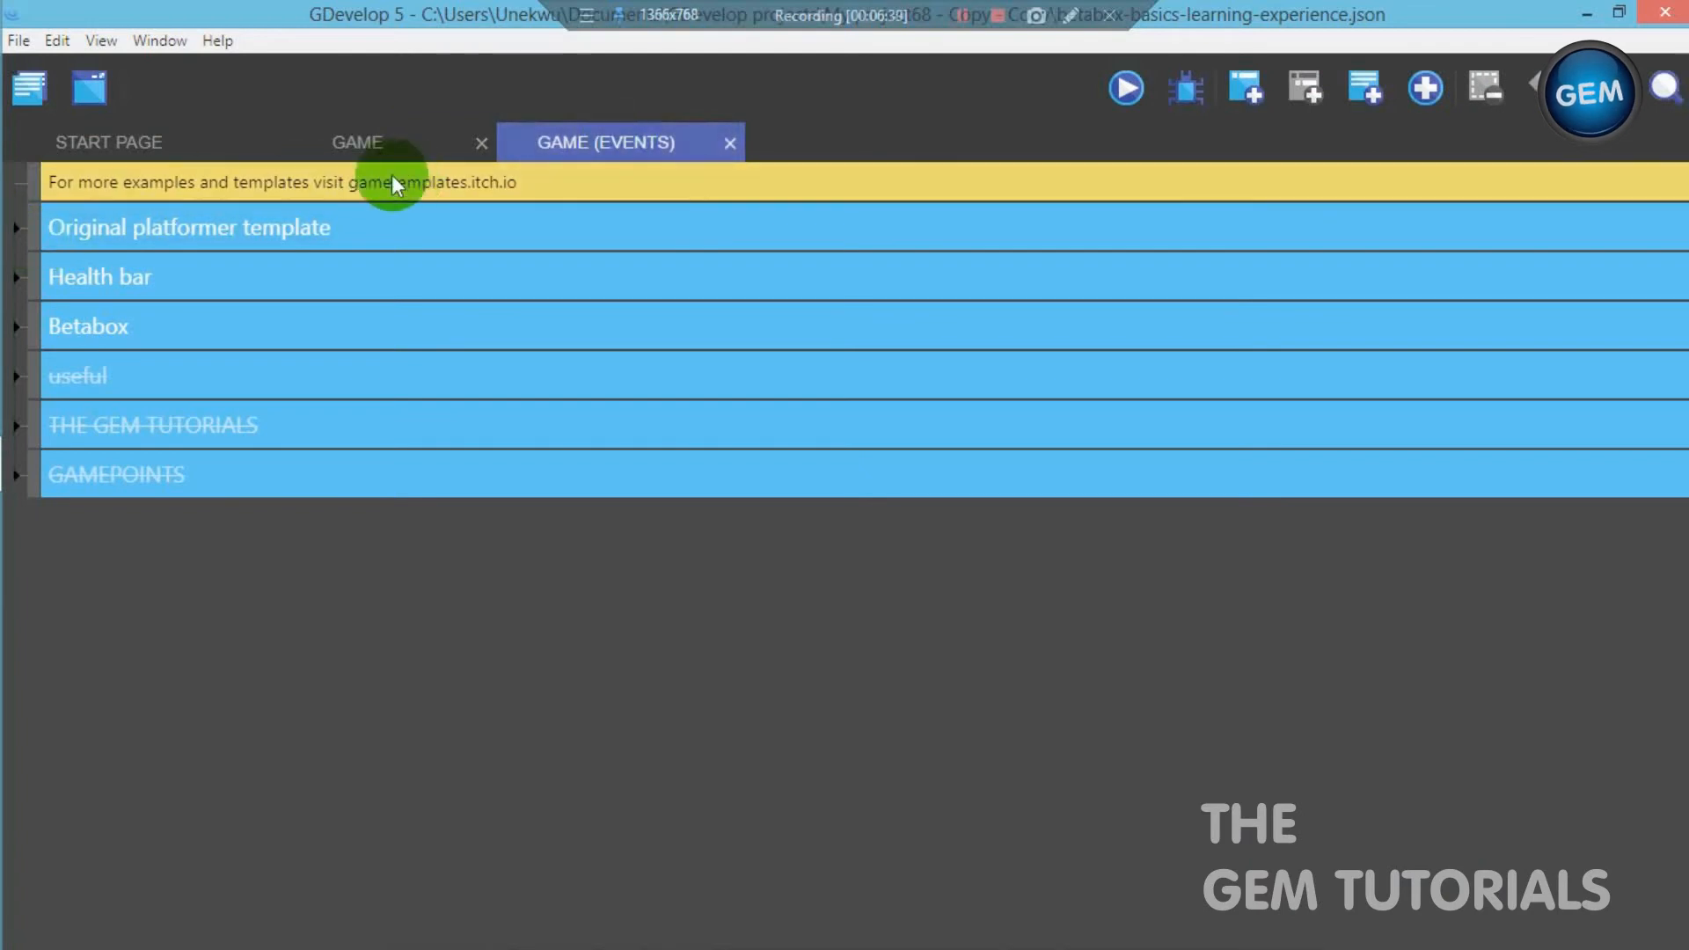
pyautogui.click(322, 141)
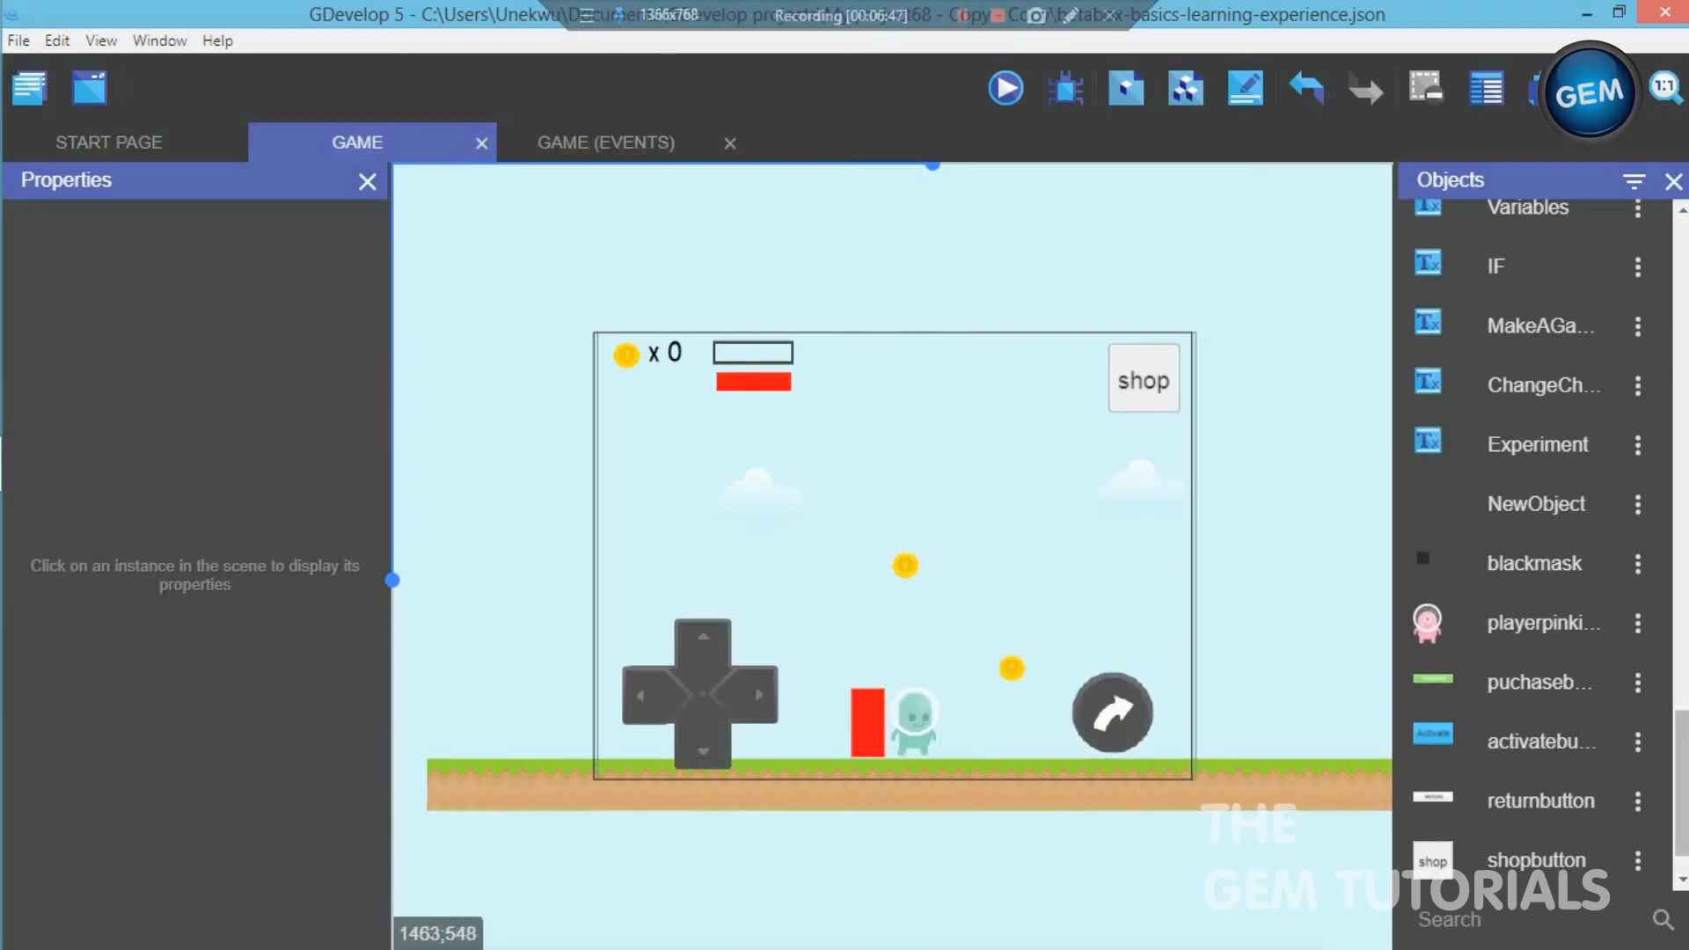
pyautogui.scroll(15, 1535, 527)
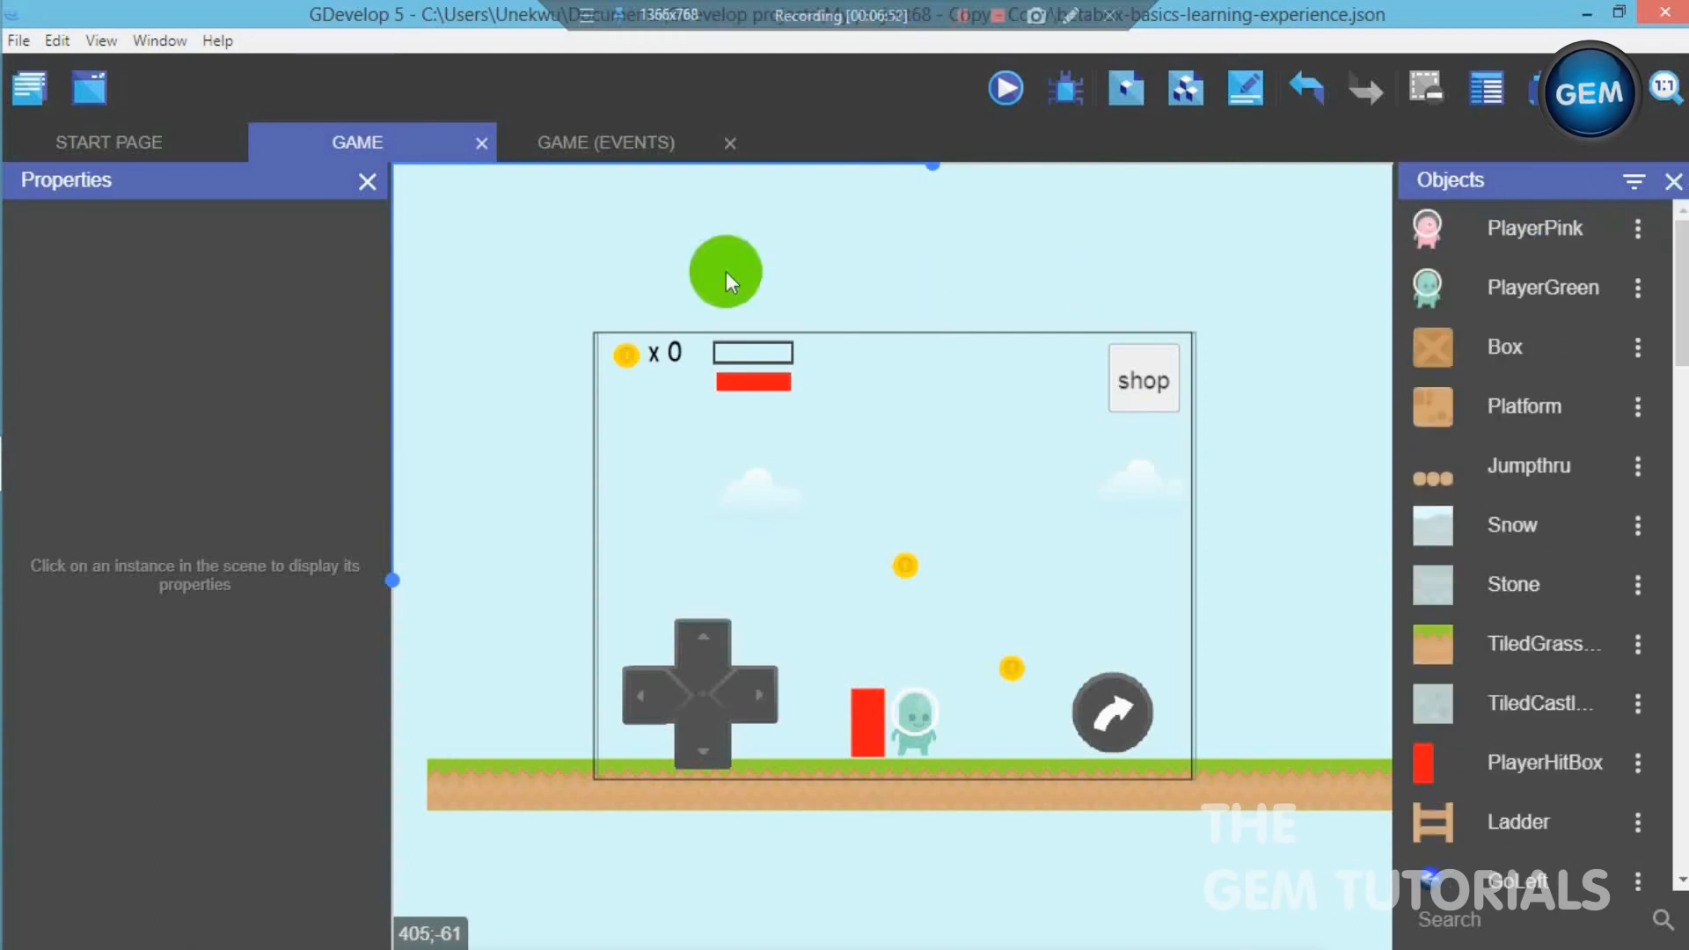
pyautogui.click(612, 144)
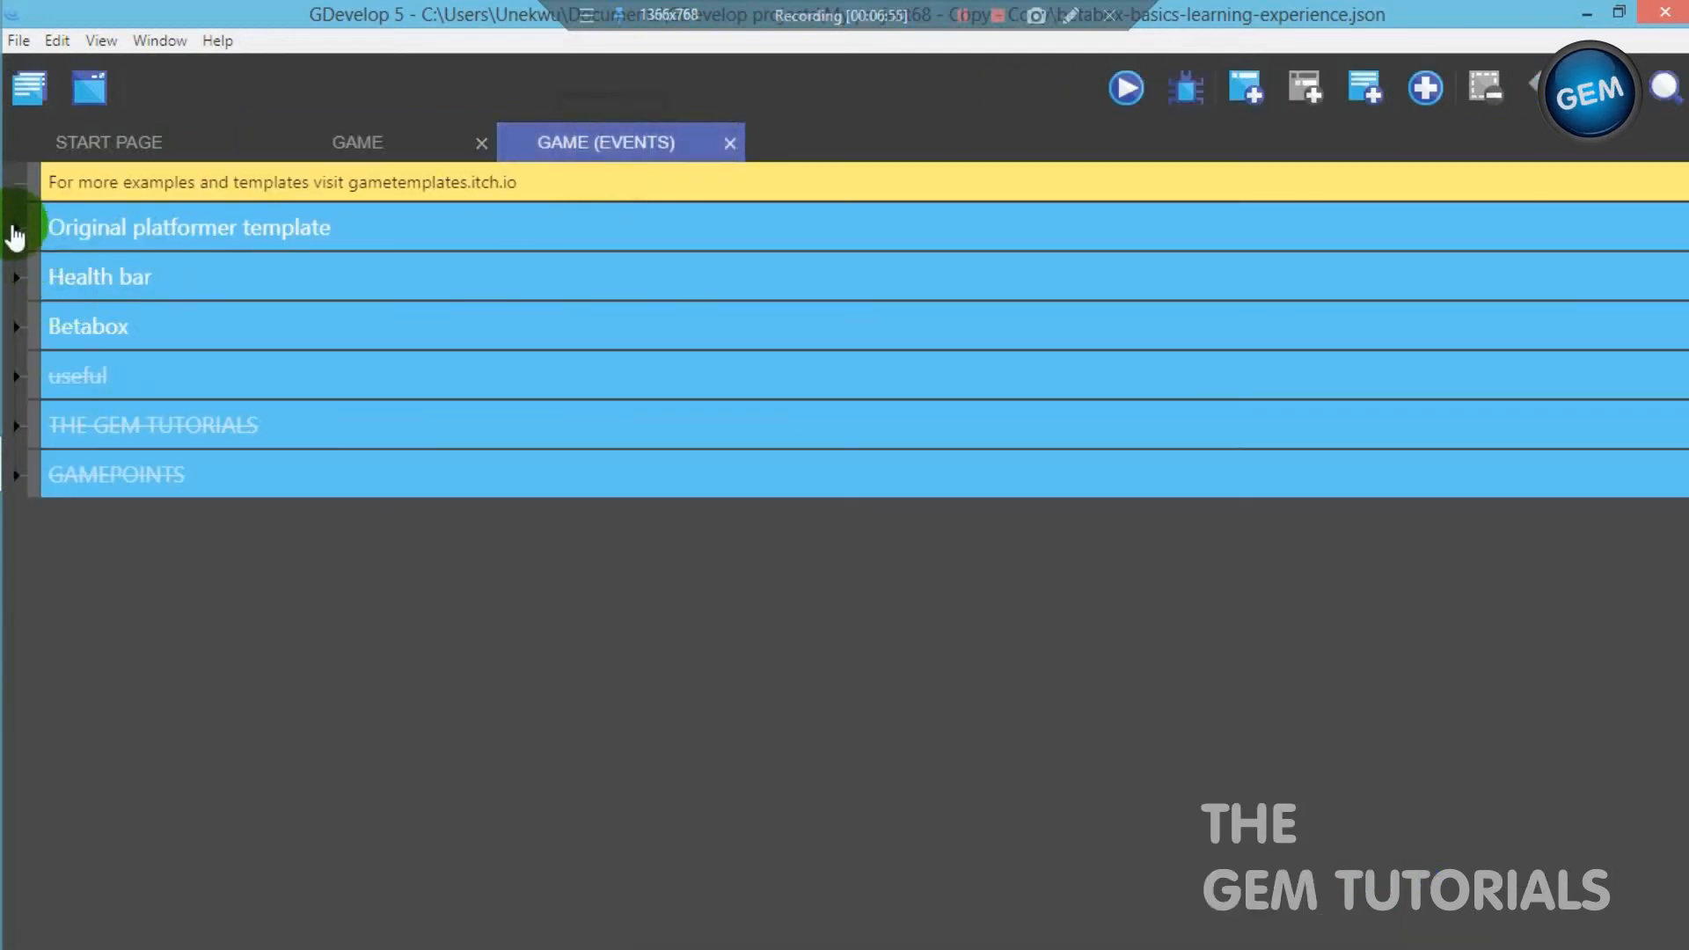
pyautogui.click(20, 234)
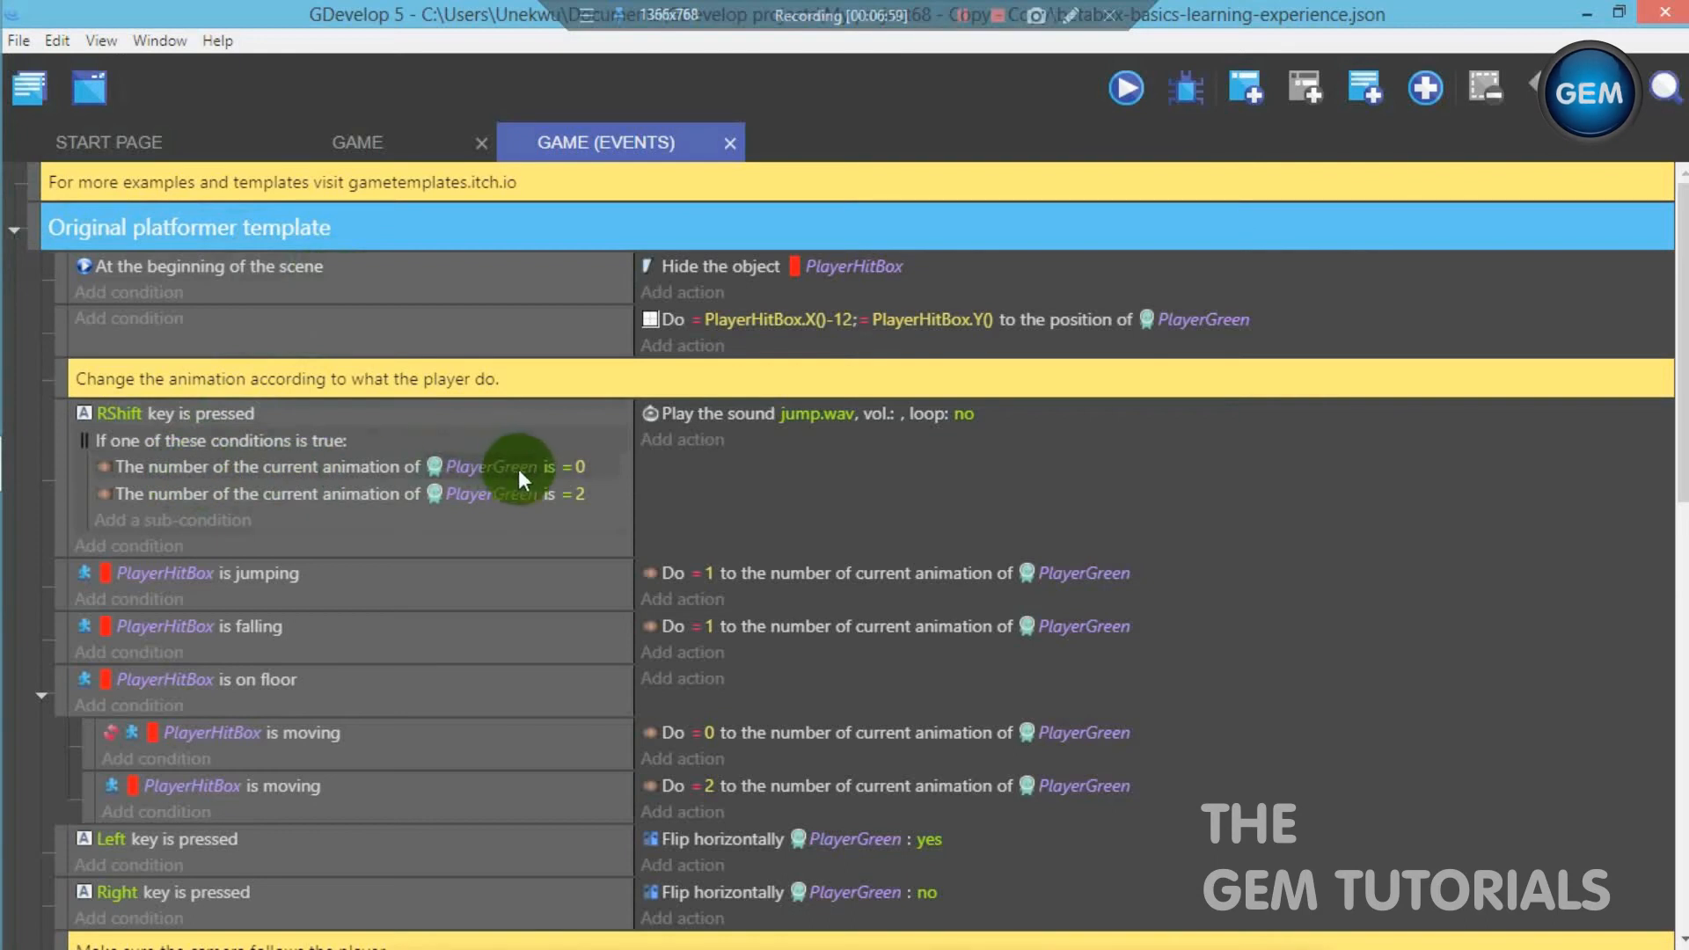
# - Duplicate the PlayerGreen animation = 0 sub-condition in the RShift event and assign the copy to PlayerPink
pyautogui.rightClick(271, 472)
pyautogui.click(282, 489)
pyautogui.click(378, 521)
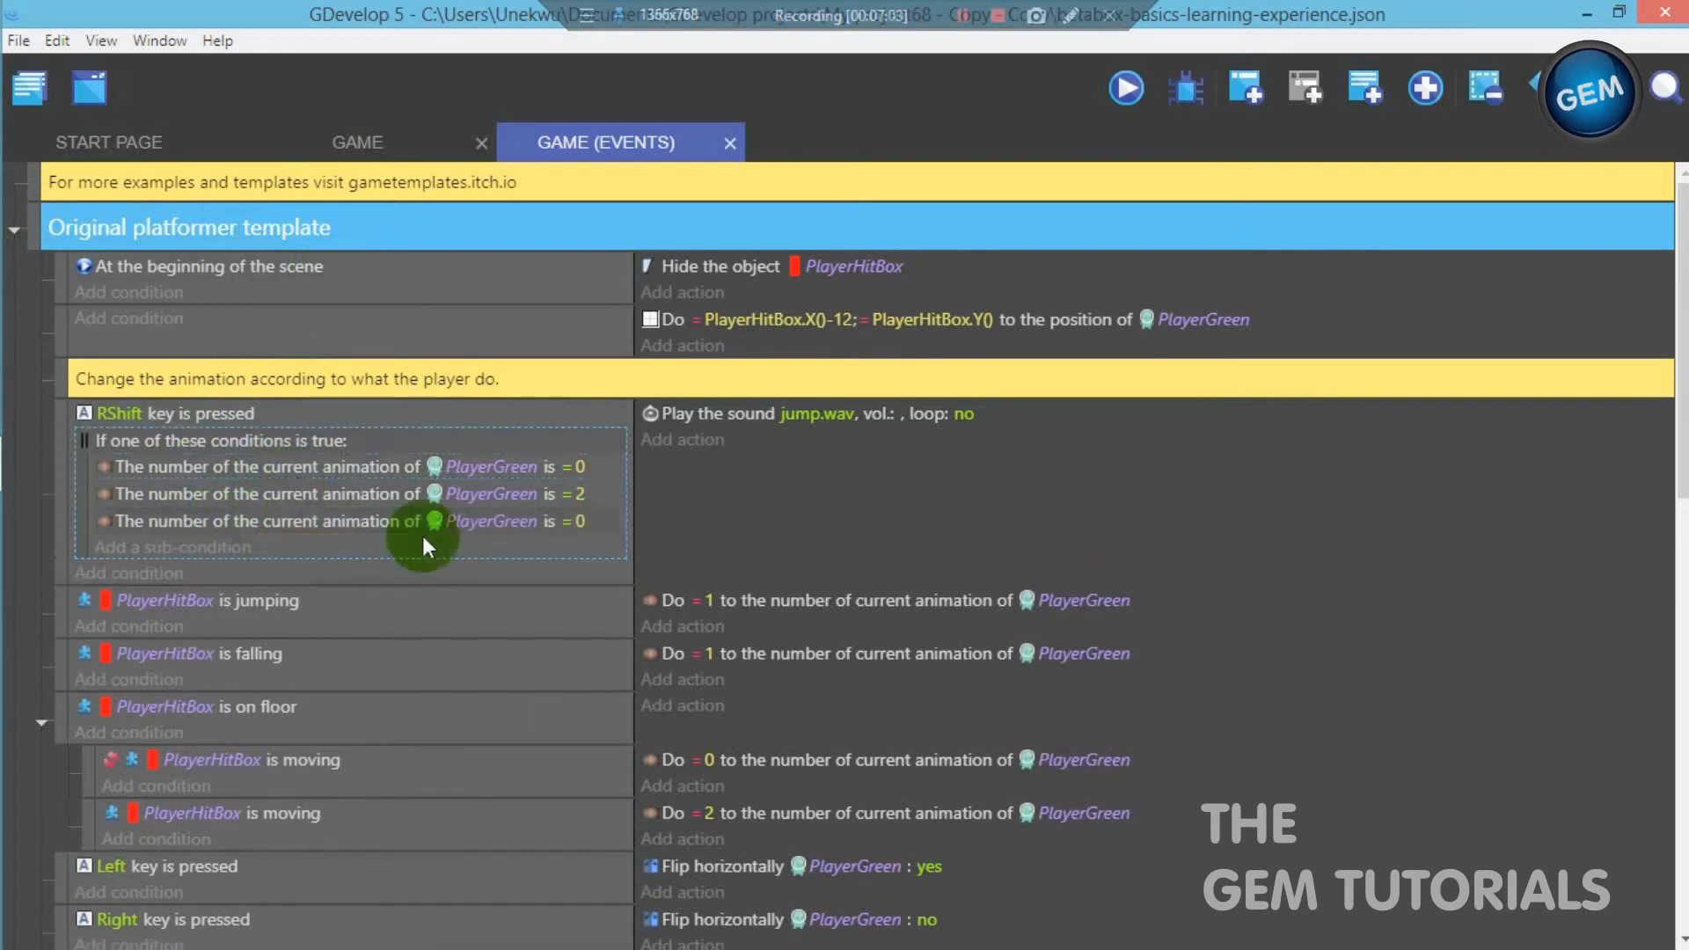
pyautogui.click(466, 520)
pyautogui.moveTo(483, 592); pyautogui.dragTo(347, 598)
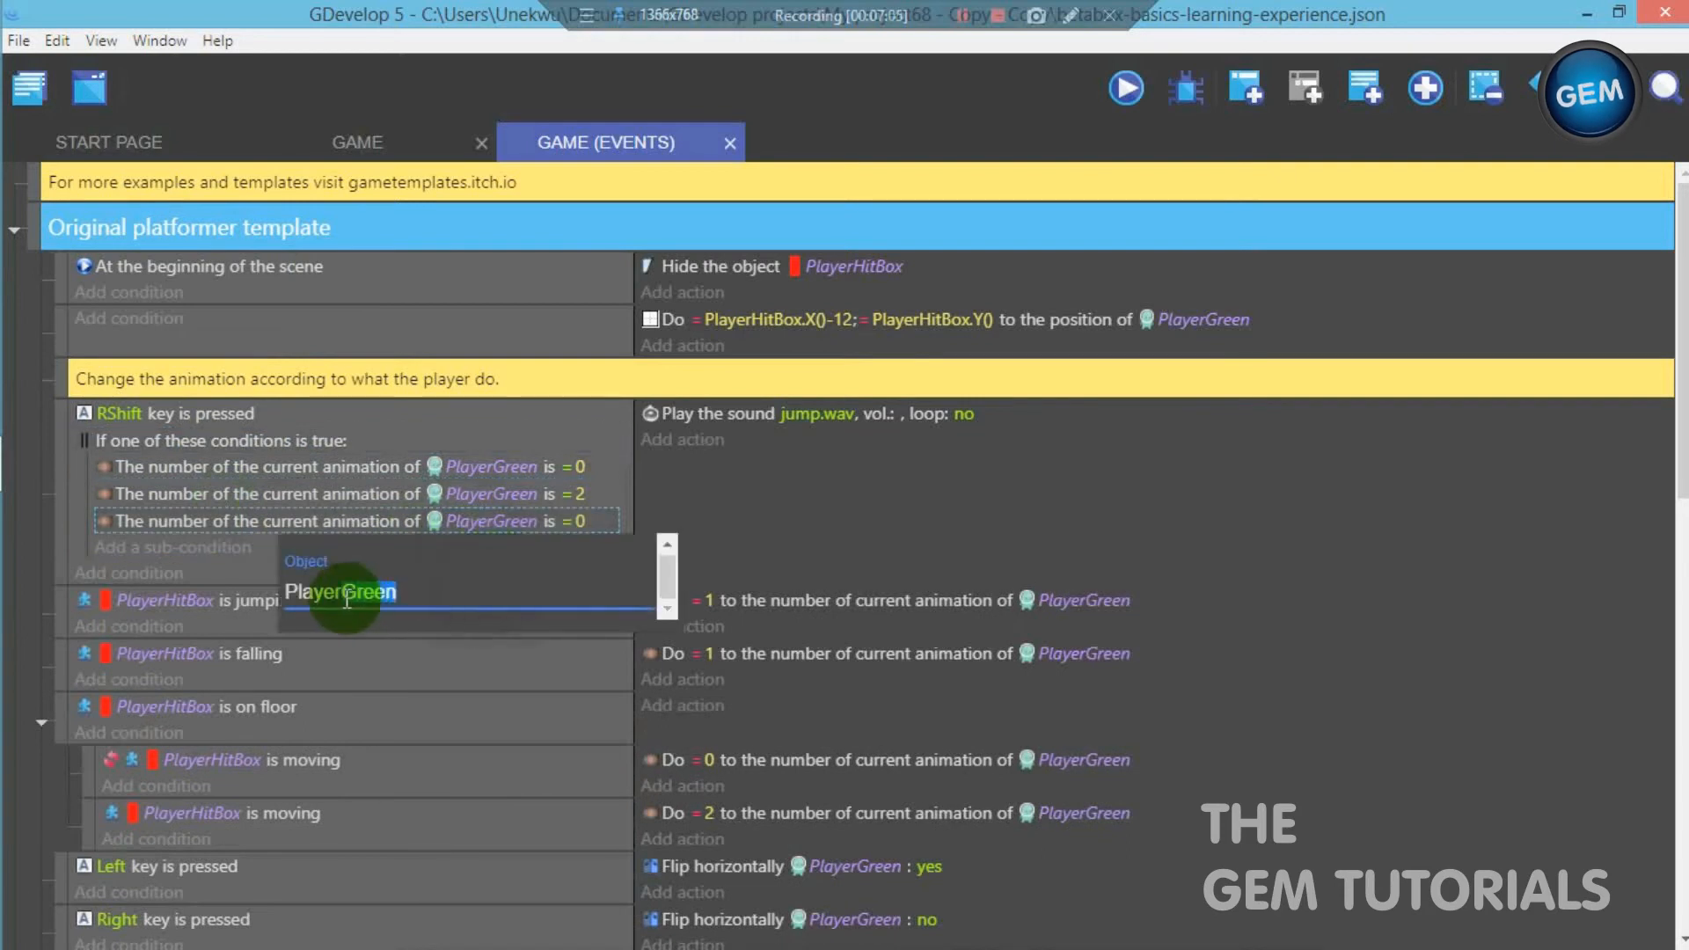
pyautogui.write('pi')
pyautogui.click(381, 660)
pyautogui.click(837, 482)
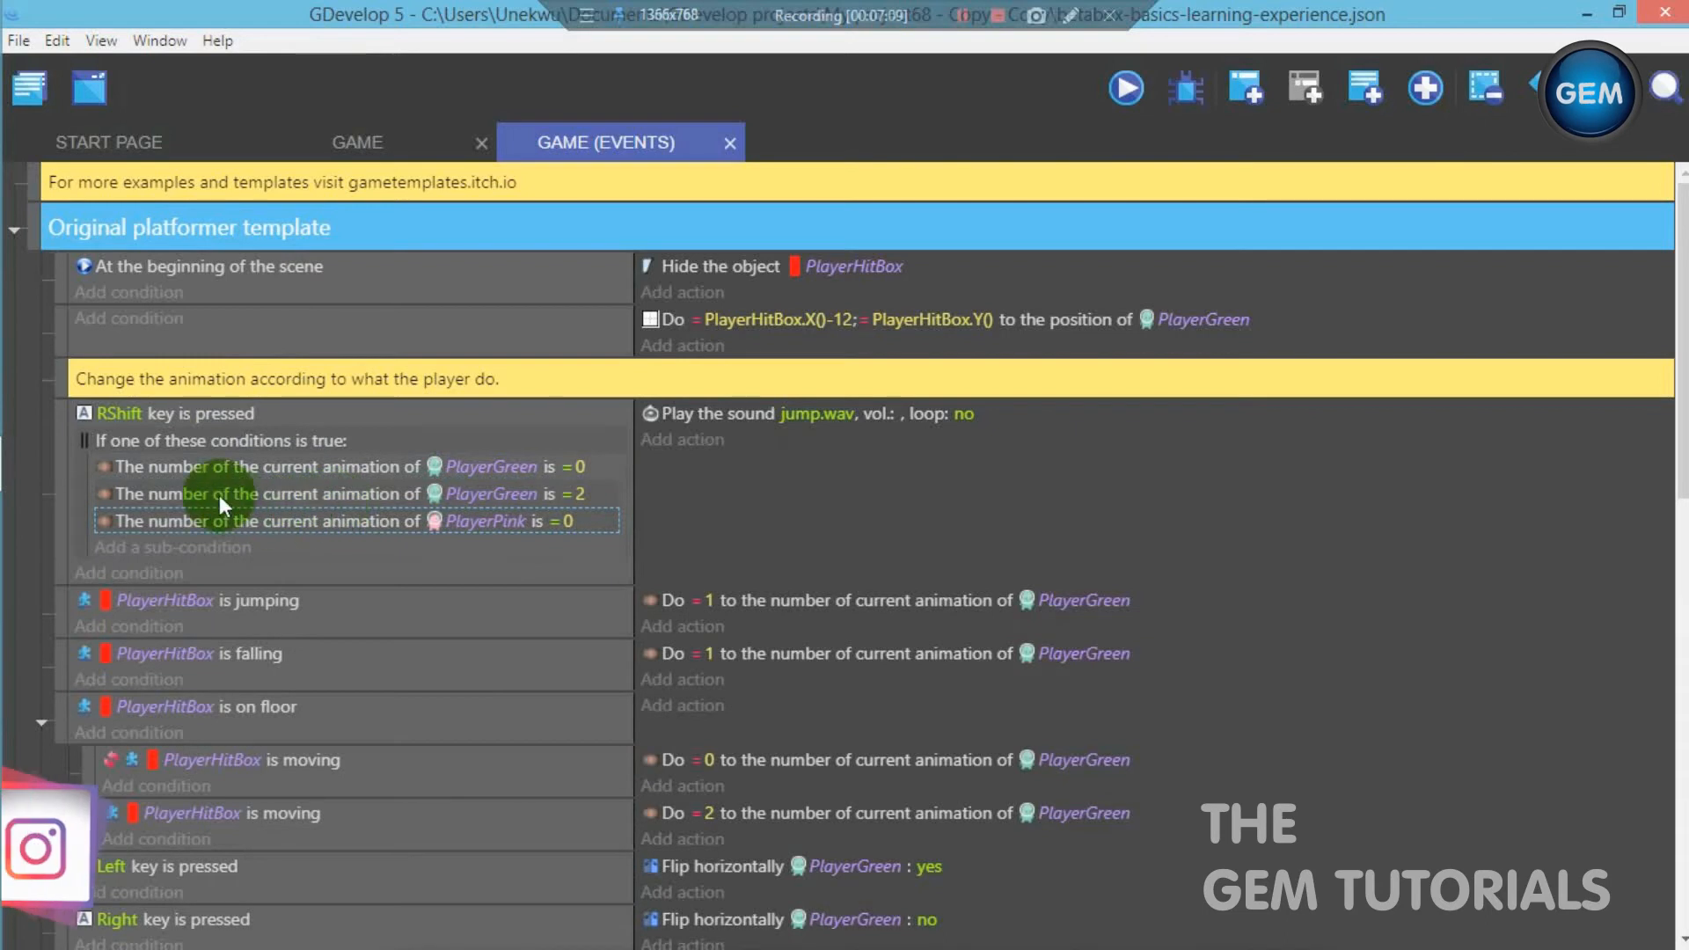
# - Duplicate the PlayerGreen animation = 2 sub-condition in the RShift event and assign the copy to PlayerPink
pyautogui.rightClick(356, 495)
pyautogui.click(373, 522)
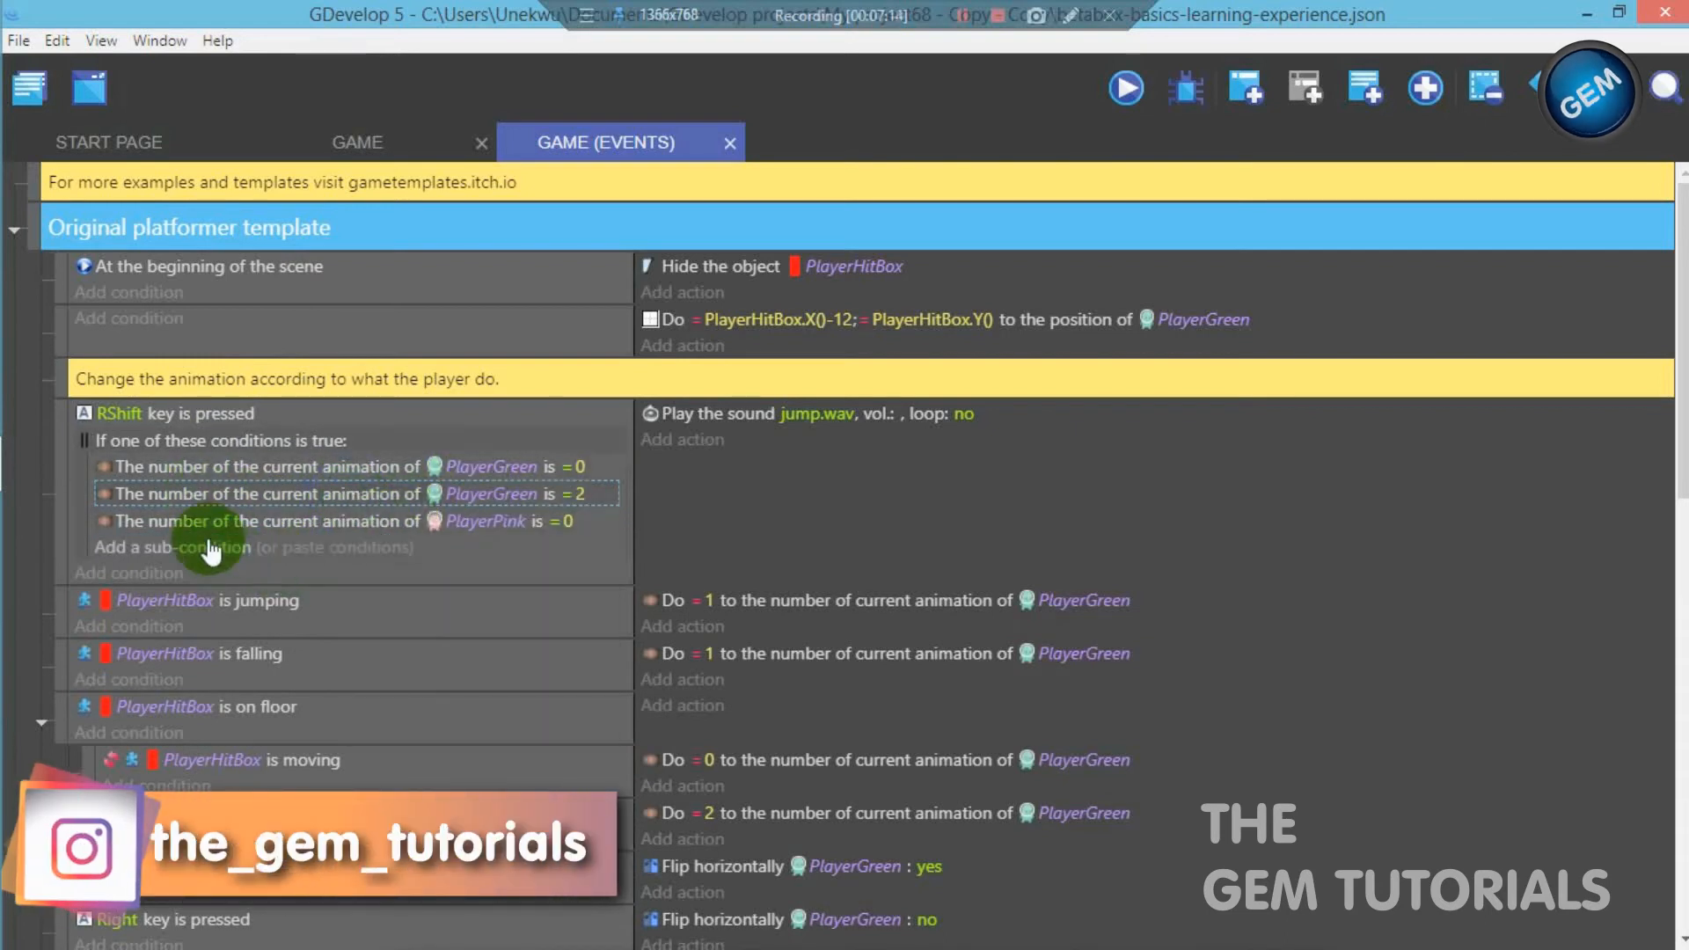
pyautogui.click(361, 546)
pyautogui.click(462, 553)
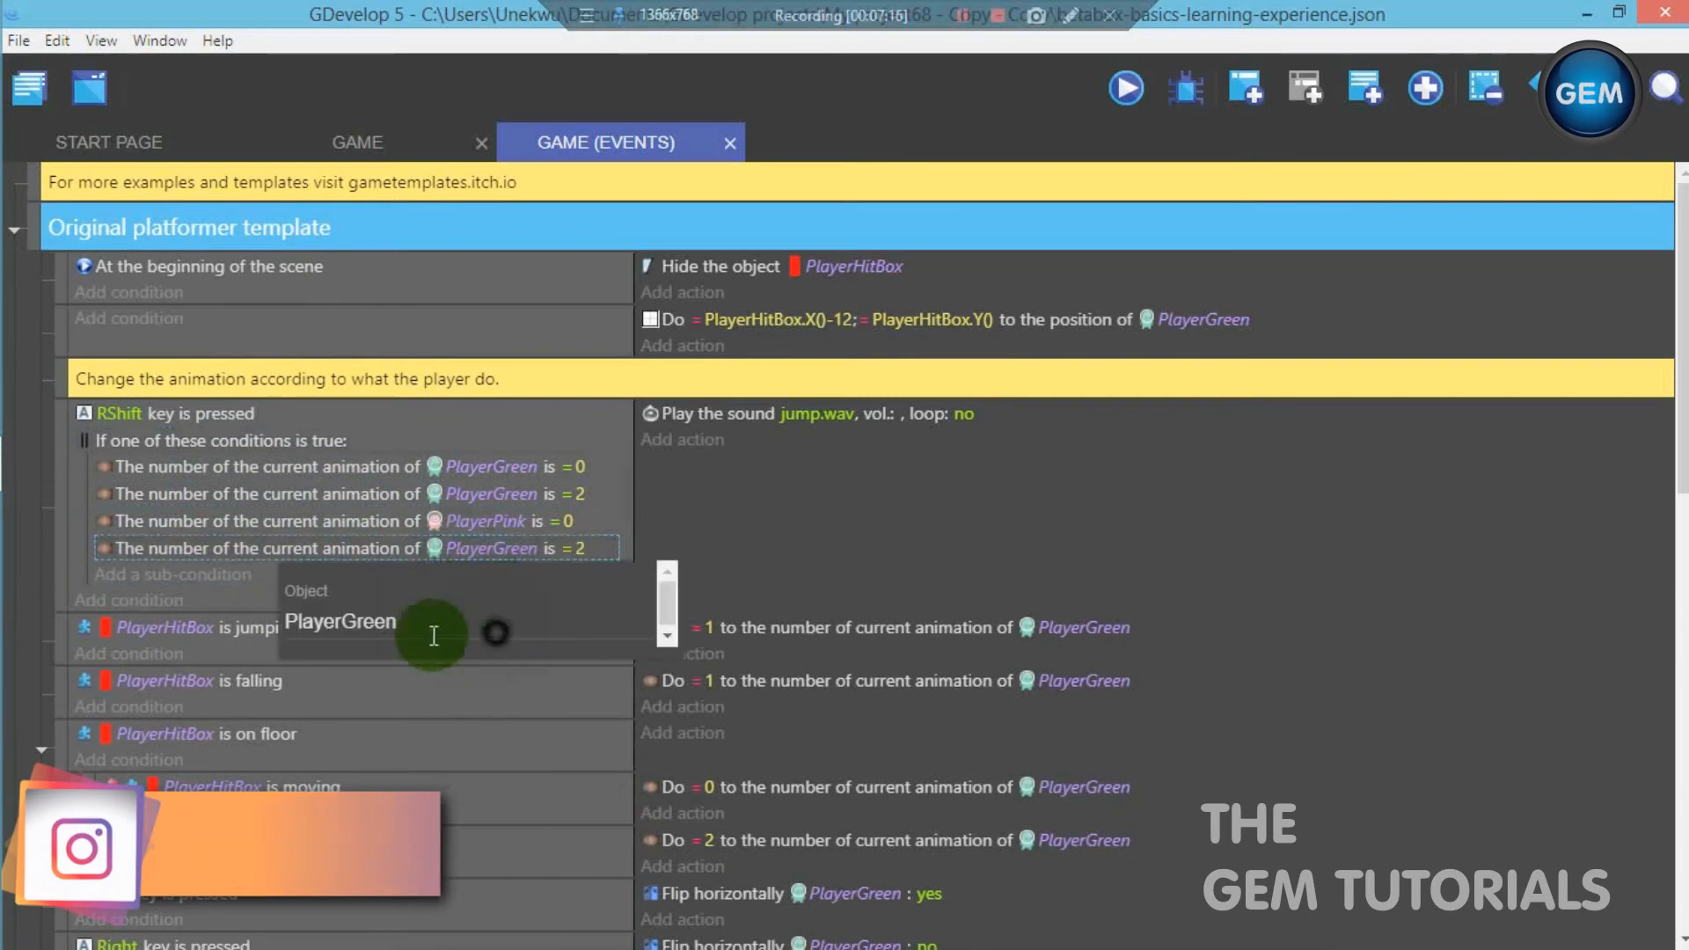
pyautogui.press('BackSpace')
pyautogui.press('BackSpace')
pyautogui.press('BackSpace')
pyautogui.press('BackSpace')
pyautogui.press('BackSpace')
pyautogui.write('pin')
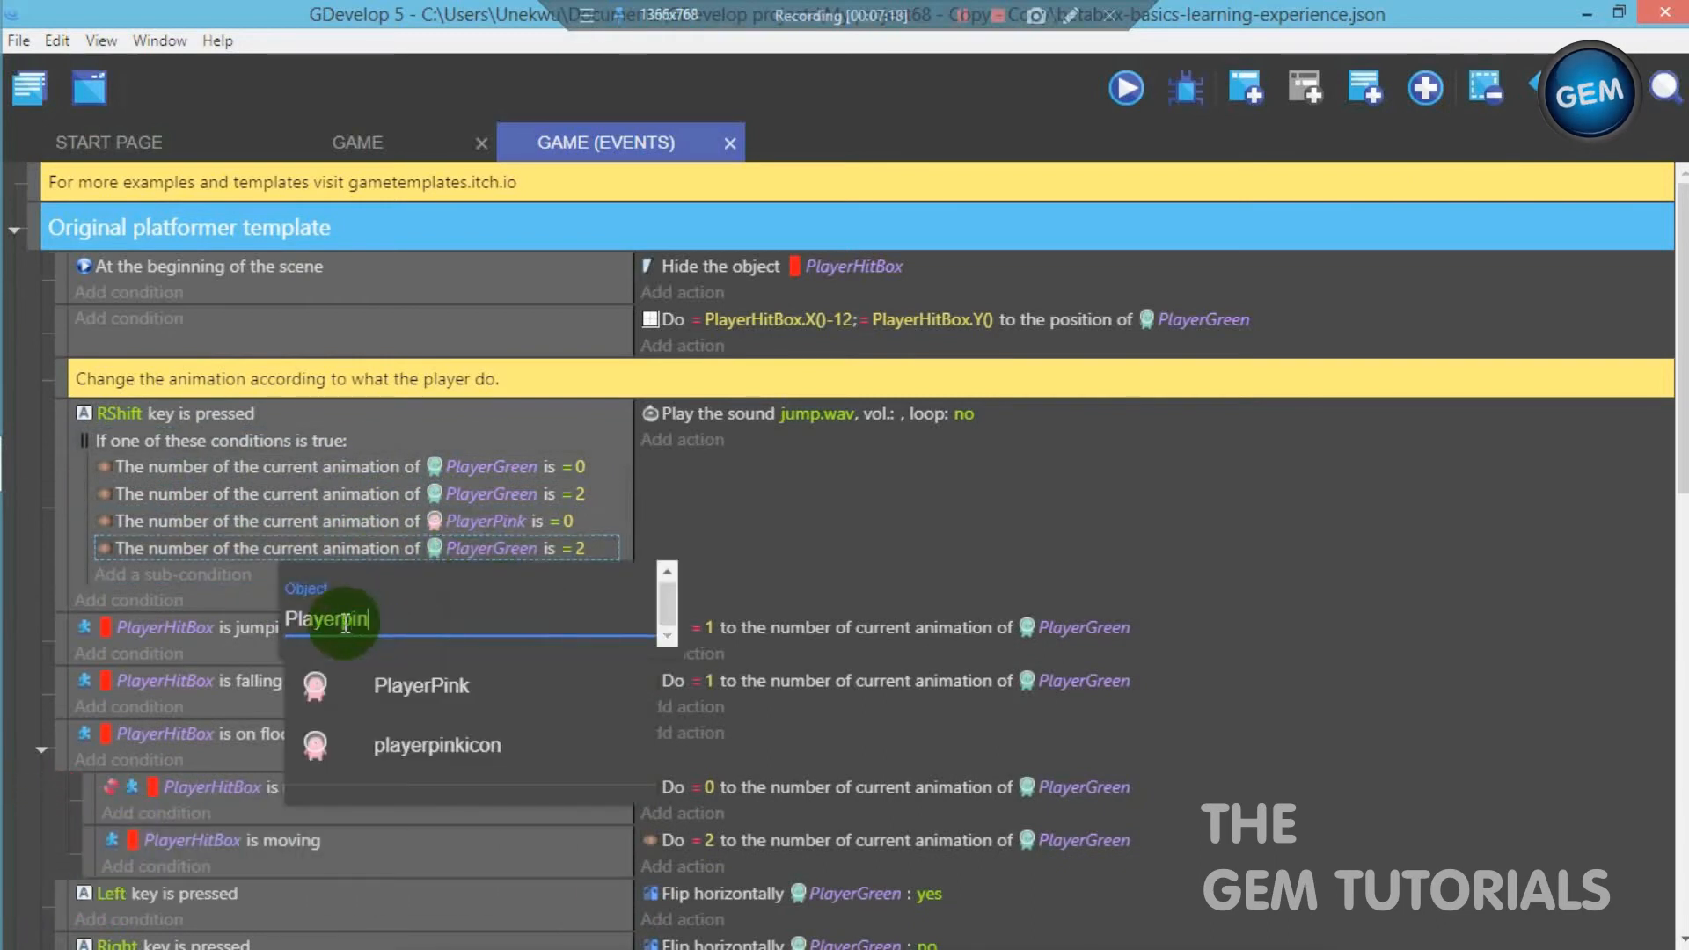
pyautogui.write('k')
pyautogui.click(366, 679)
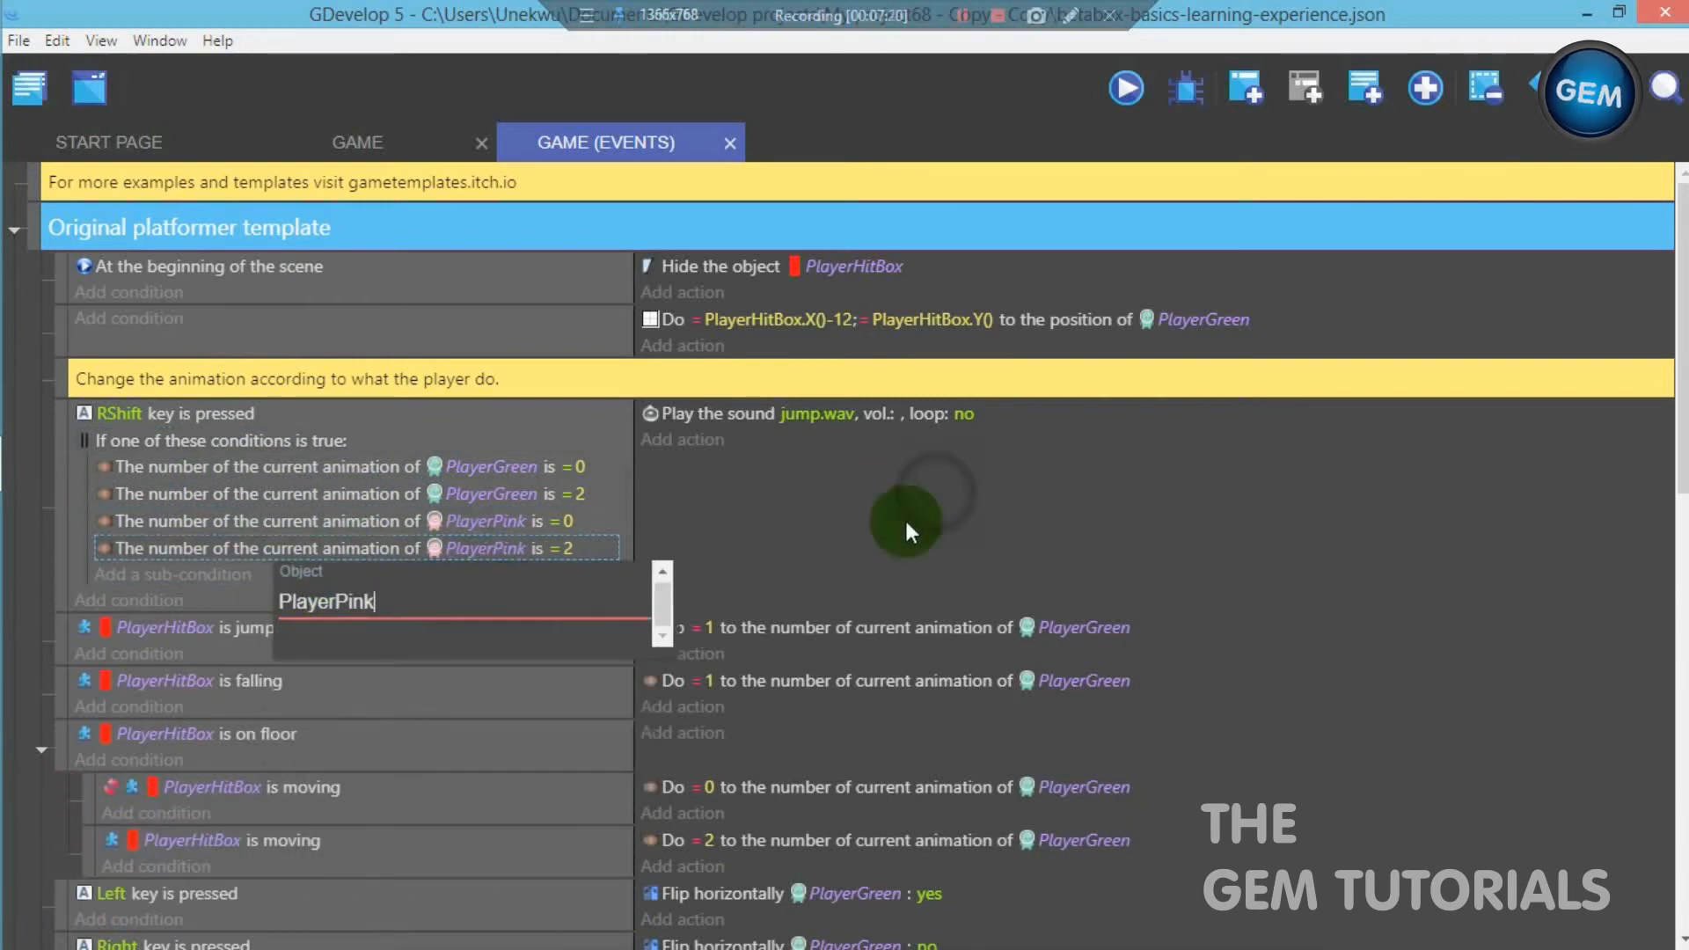
pyautogui.click(934, 491)
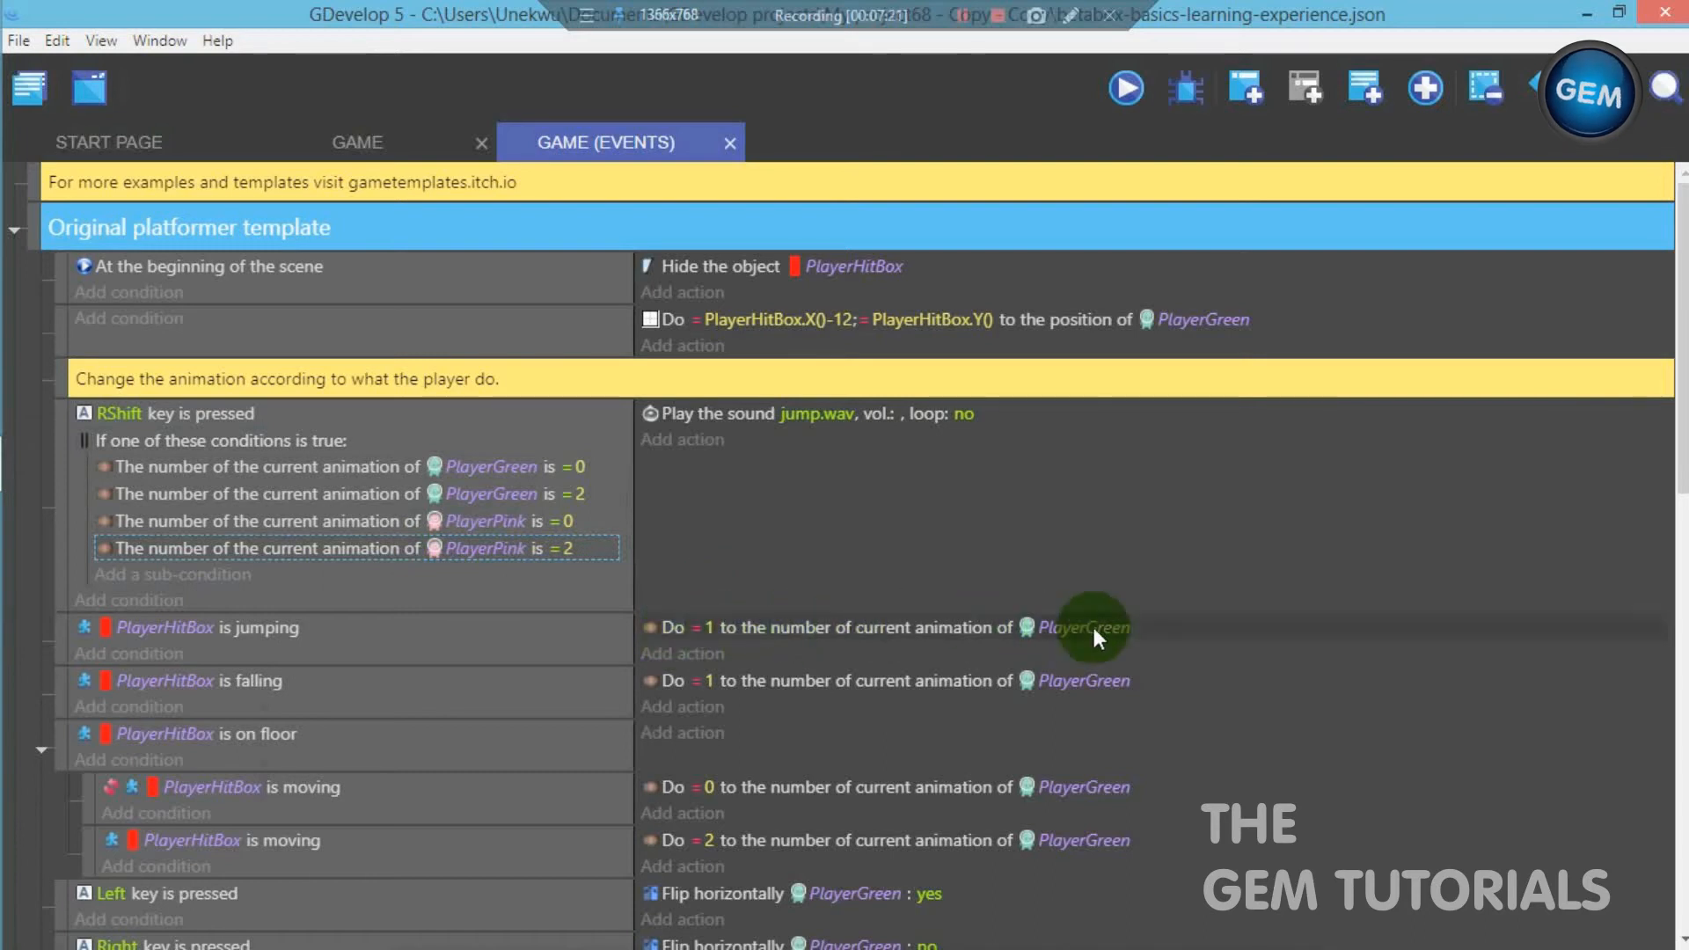
# - Copy the PlayerGreen animation action within the PlayerHitBox is jumping event and set the copy's object to PlayerPink
pyautogui.rightClick(796, 628)
pyautogui.click(814, 649)
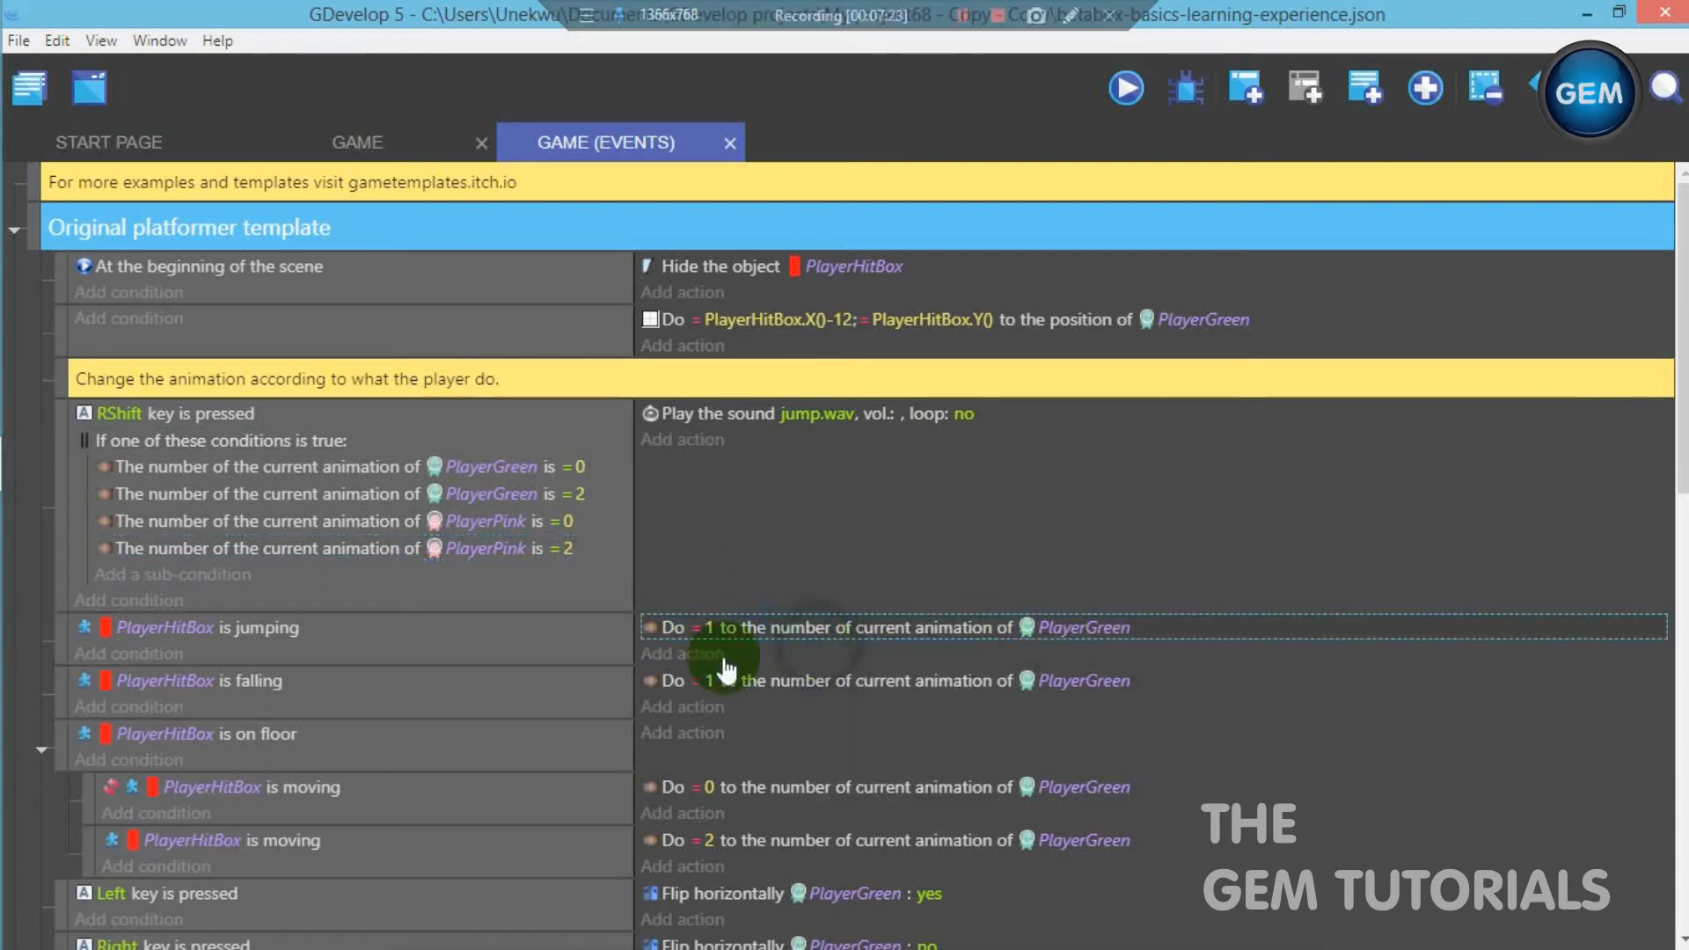
pyautogui.hotkey('ctrl', 'v')
pyautogui.click(1083, 655)
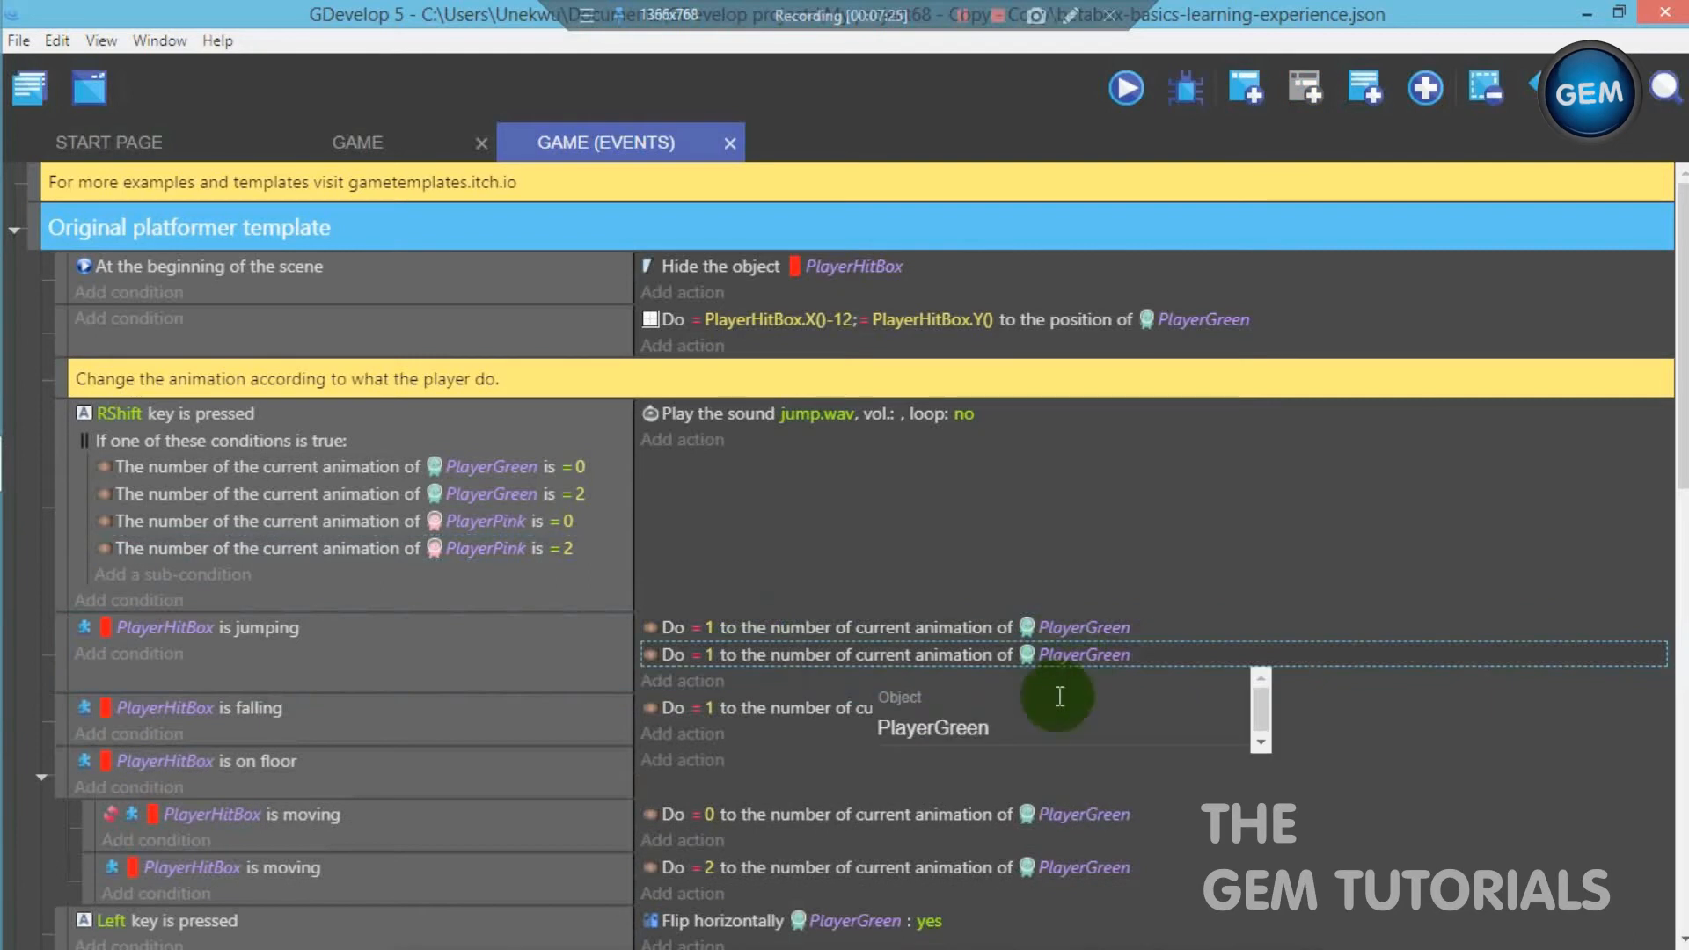
pyautogui.write('Playerpink')
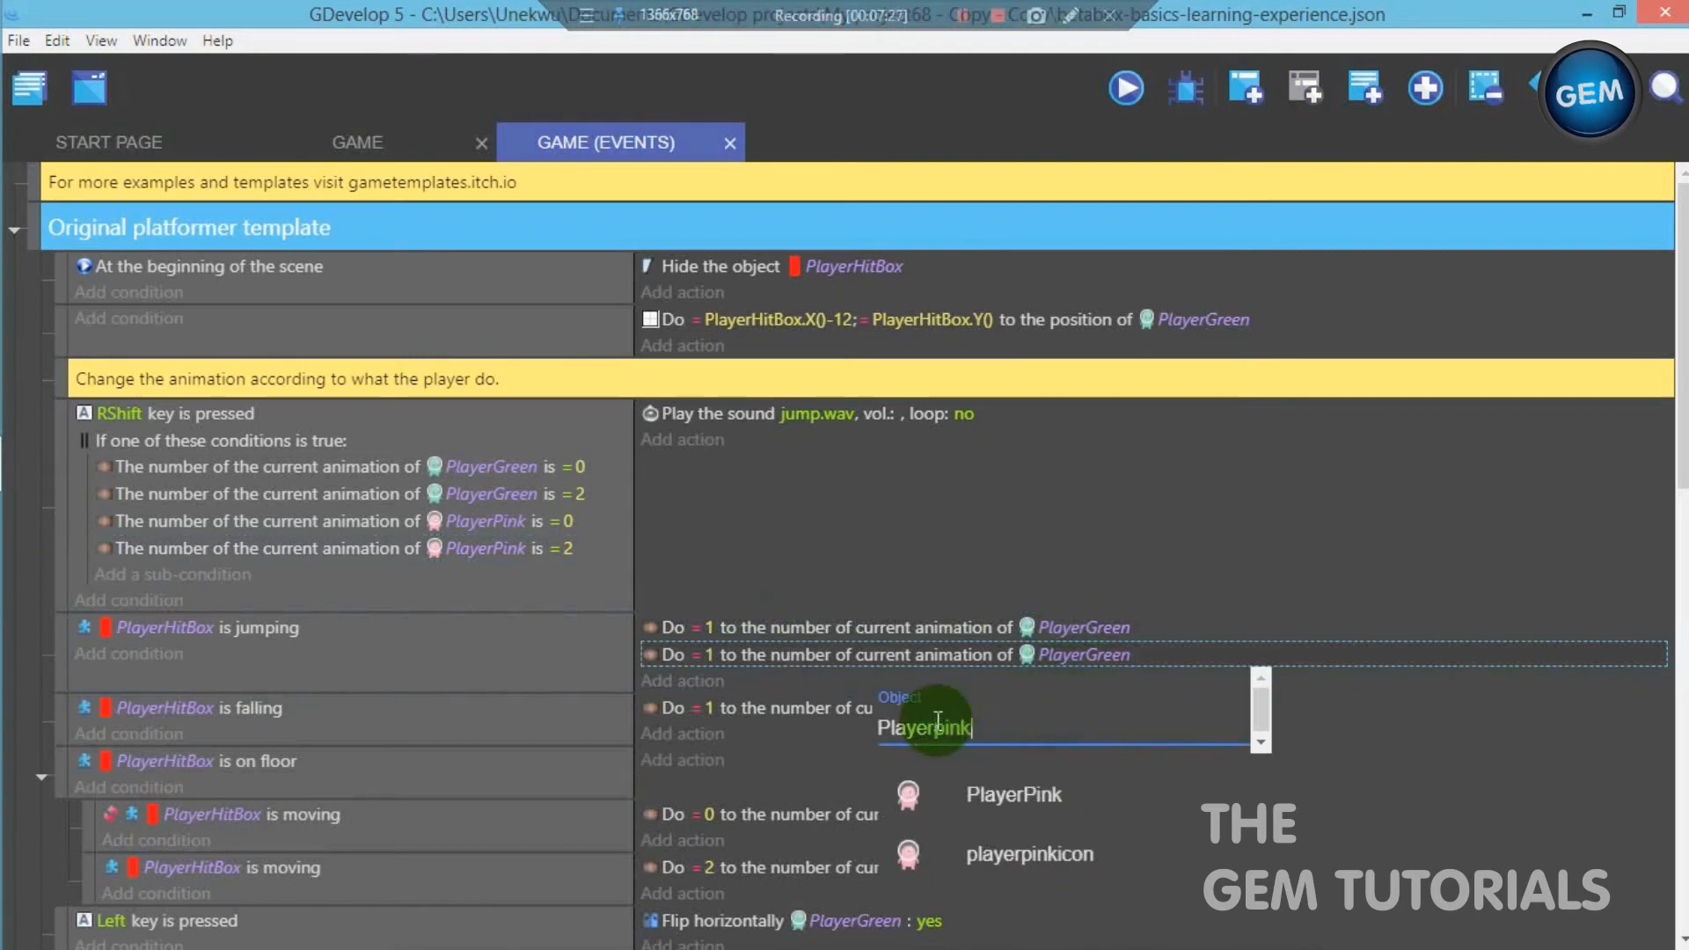
pyautogui.click(977, 792)
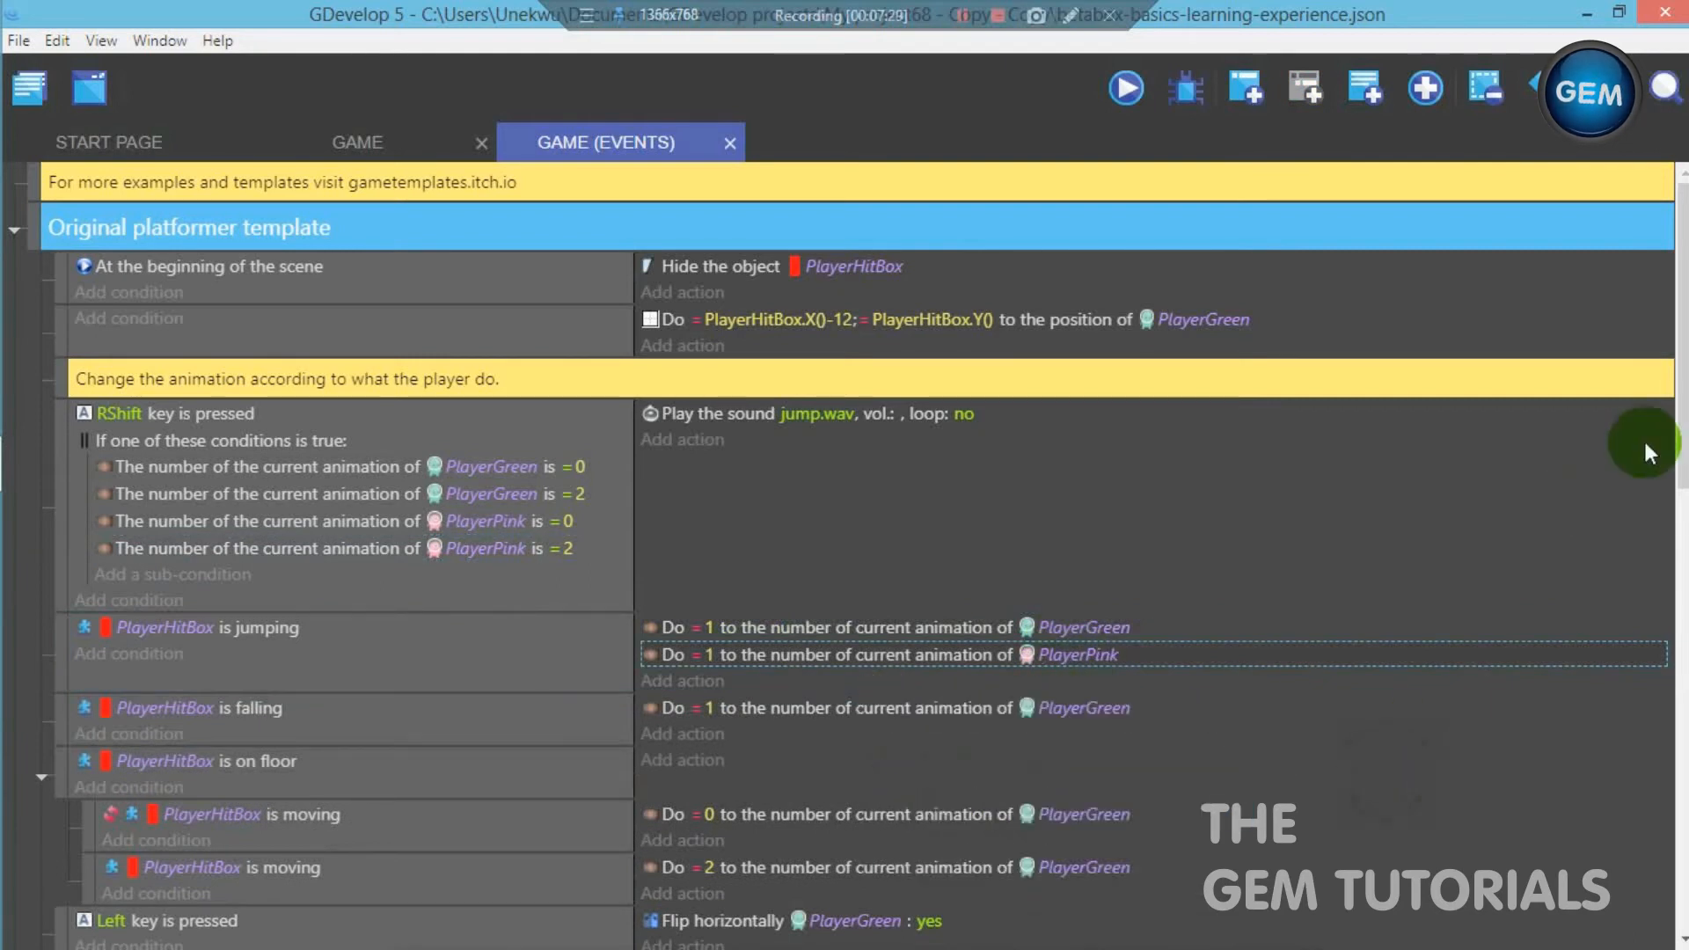
# - Copy the PlayerGreen animation action within the PlayerHitBox is falling event and set the copy's object to PlayerPink
pyautogui.scroll(-3, 823, 486)
pyautogui.click(799, 487)
pyautogui.rightClick(798, 487)
pyautogui.click(837, 508)
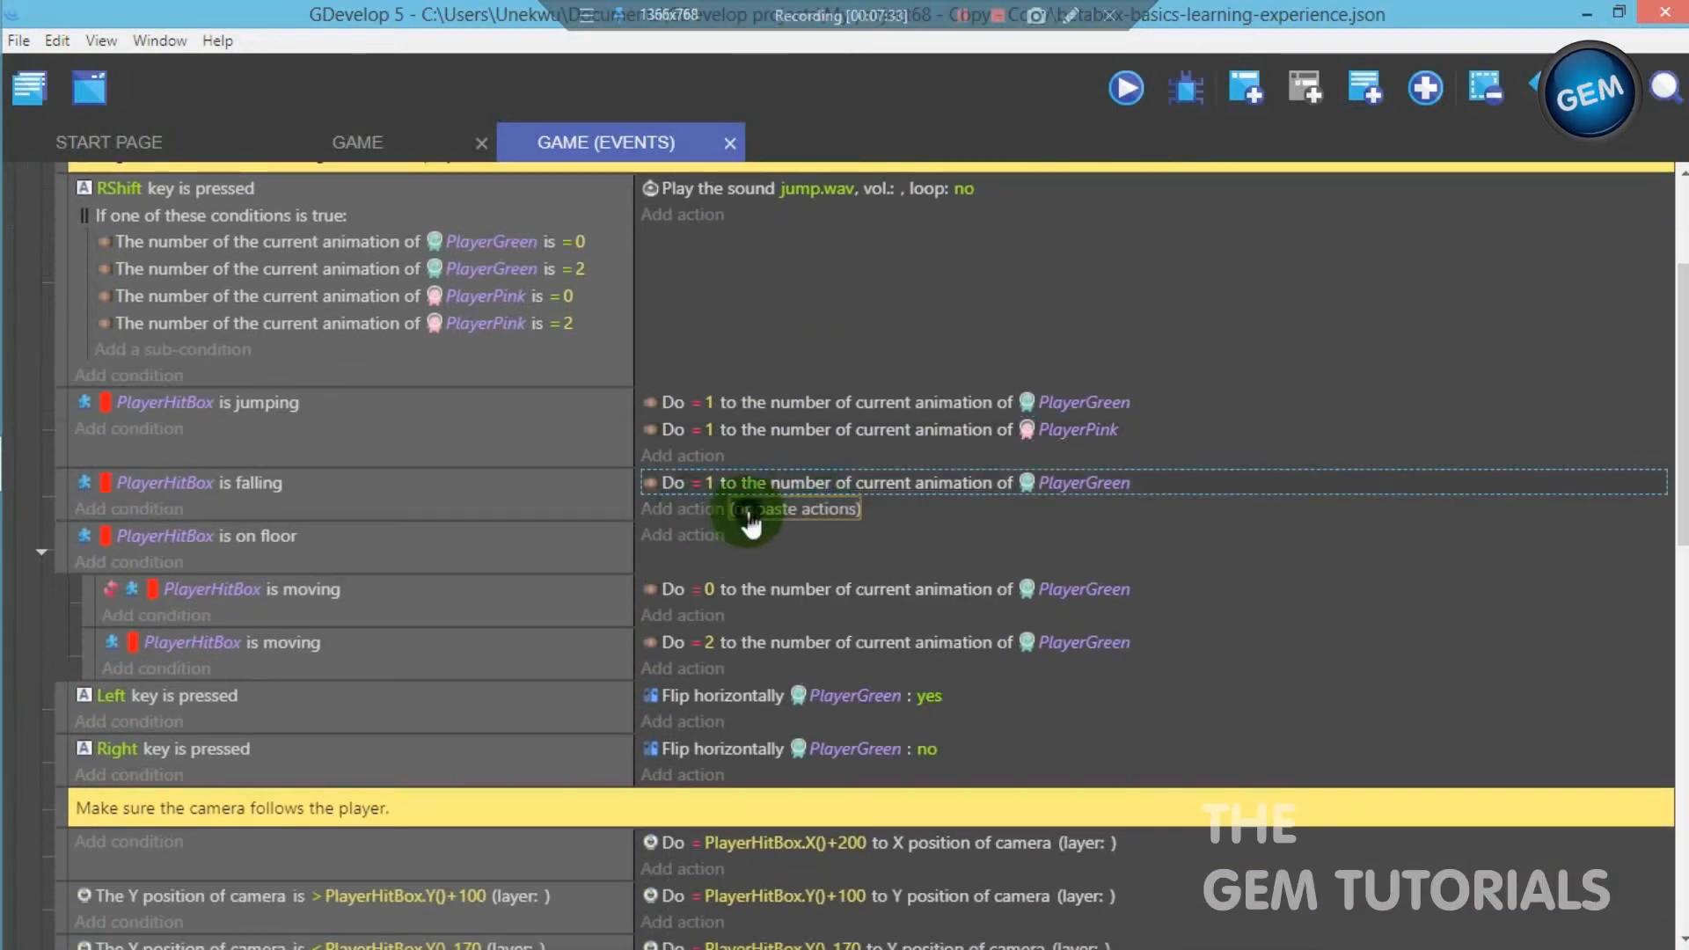
pyautogui.click(791, 510)
pyautogui.click(1069, 512)
pyautogui.doubleClick(940, 583)
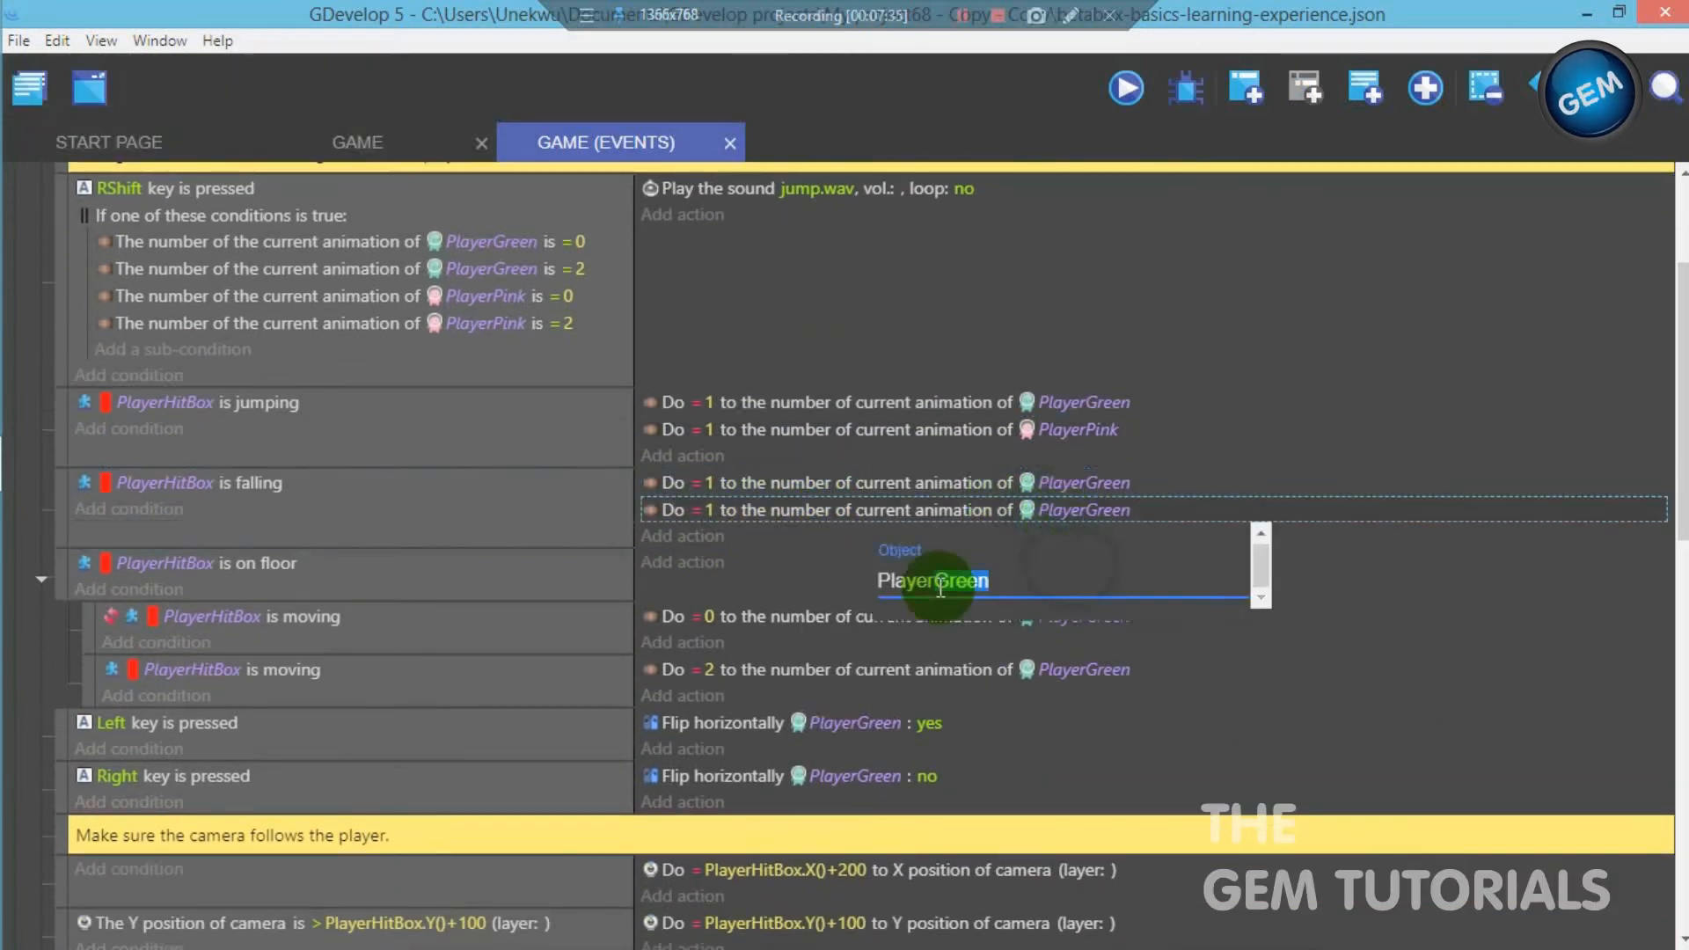
pyautogui.write('pin')
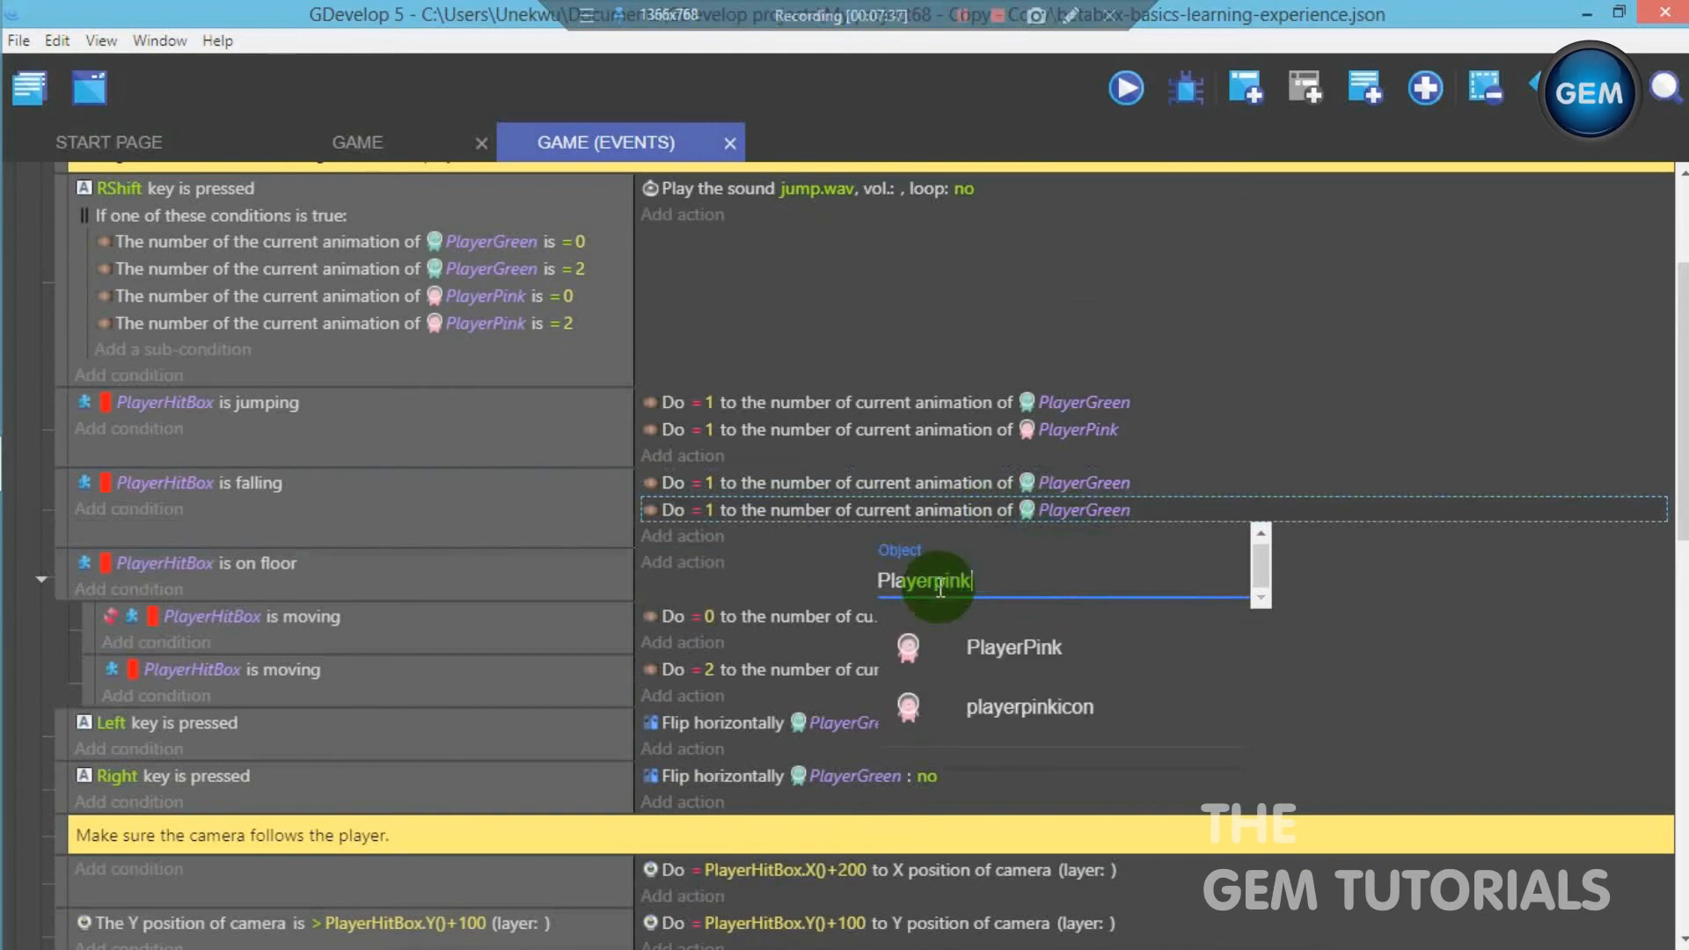
pyautogui.write('k')
pyautogui.click(967, 645)
pyautogui.click(596, 454)
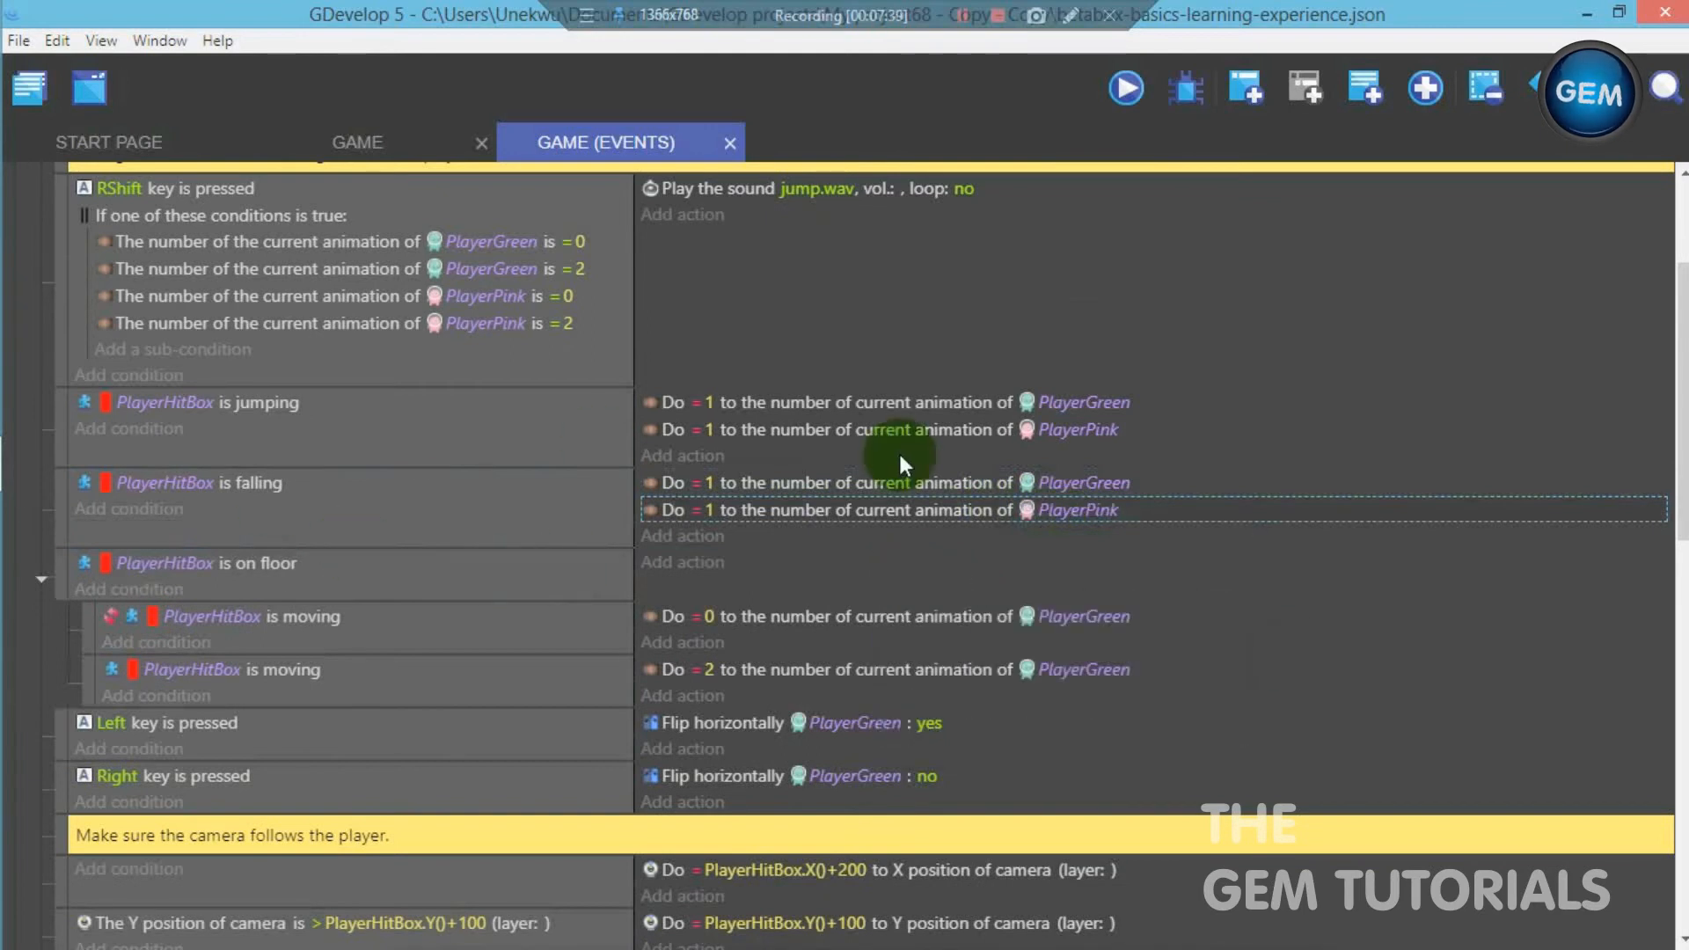
# - Under the inverted PlayerHitBox is moving condition, duplicate the animation = 0 action for PlayerPink
pyautogui.click(749, 616)
pyautogui.rightClick(749, 615)
pyautogui.click(787, 629)
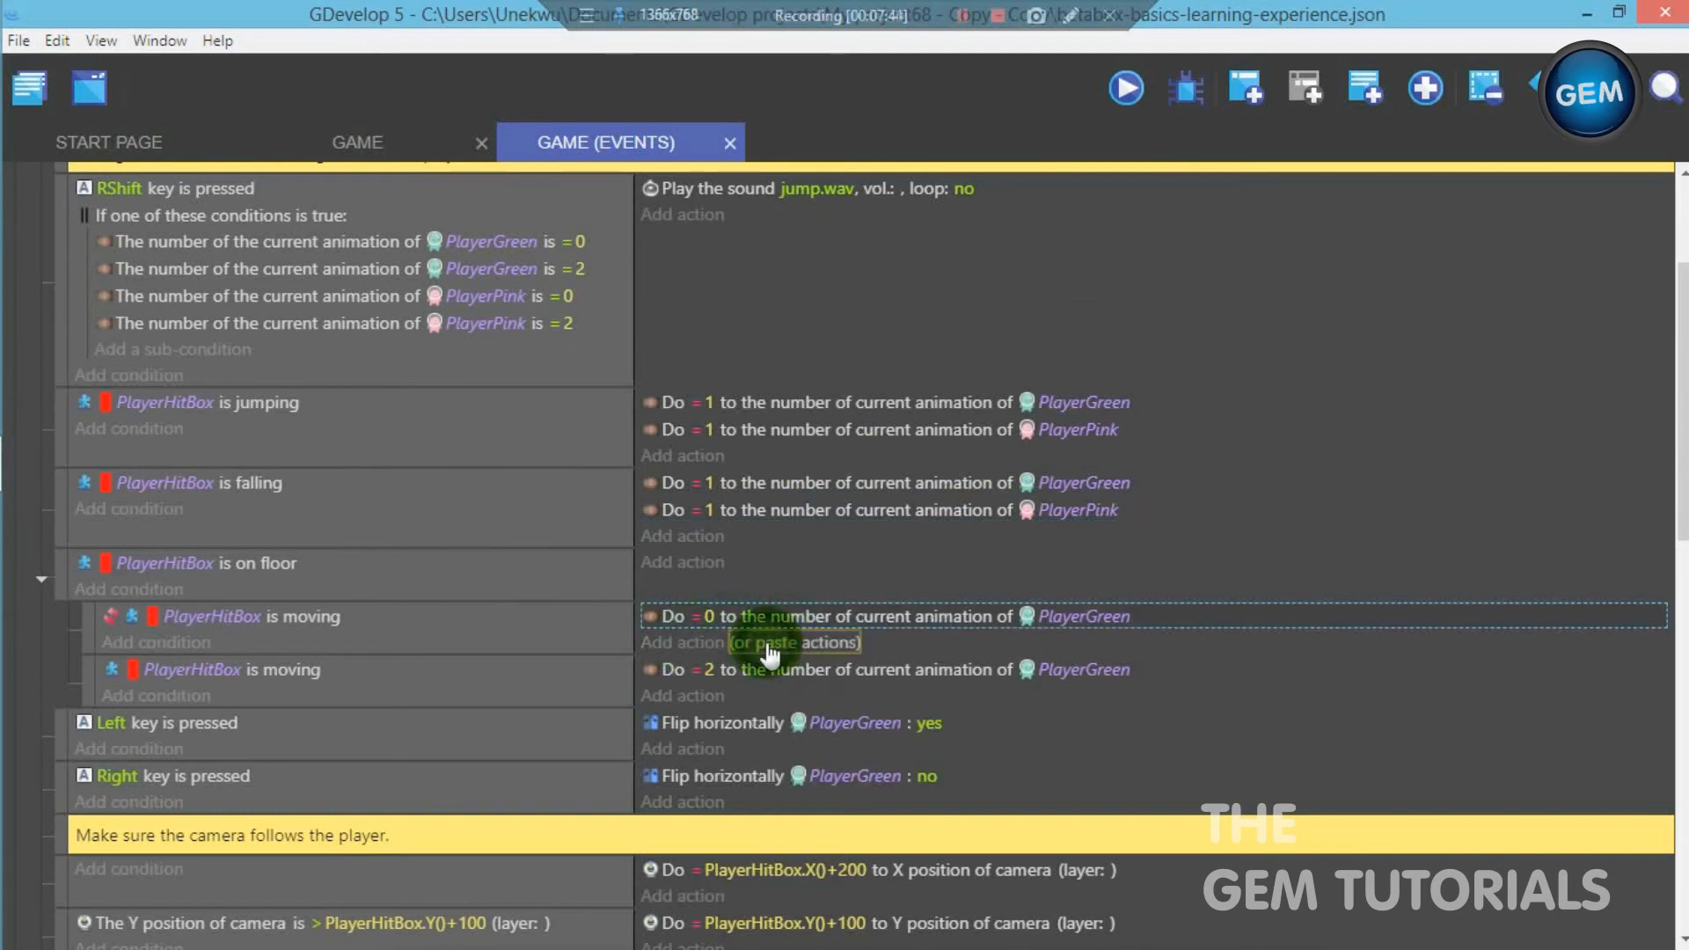
pyautogui.click(767, 643)
pyautogui.click(1064, 644)
pyautogui.moveTo(989, 716); pyautogui.dragTo(930, 701)
pyautogui.press('BackSpace')
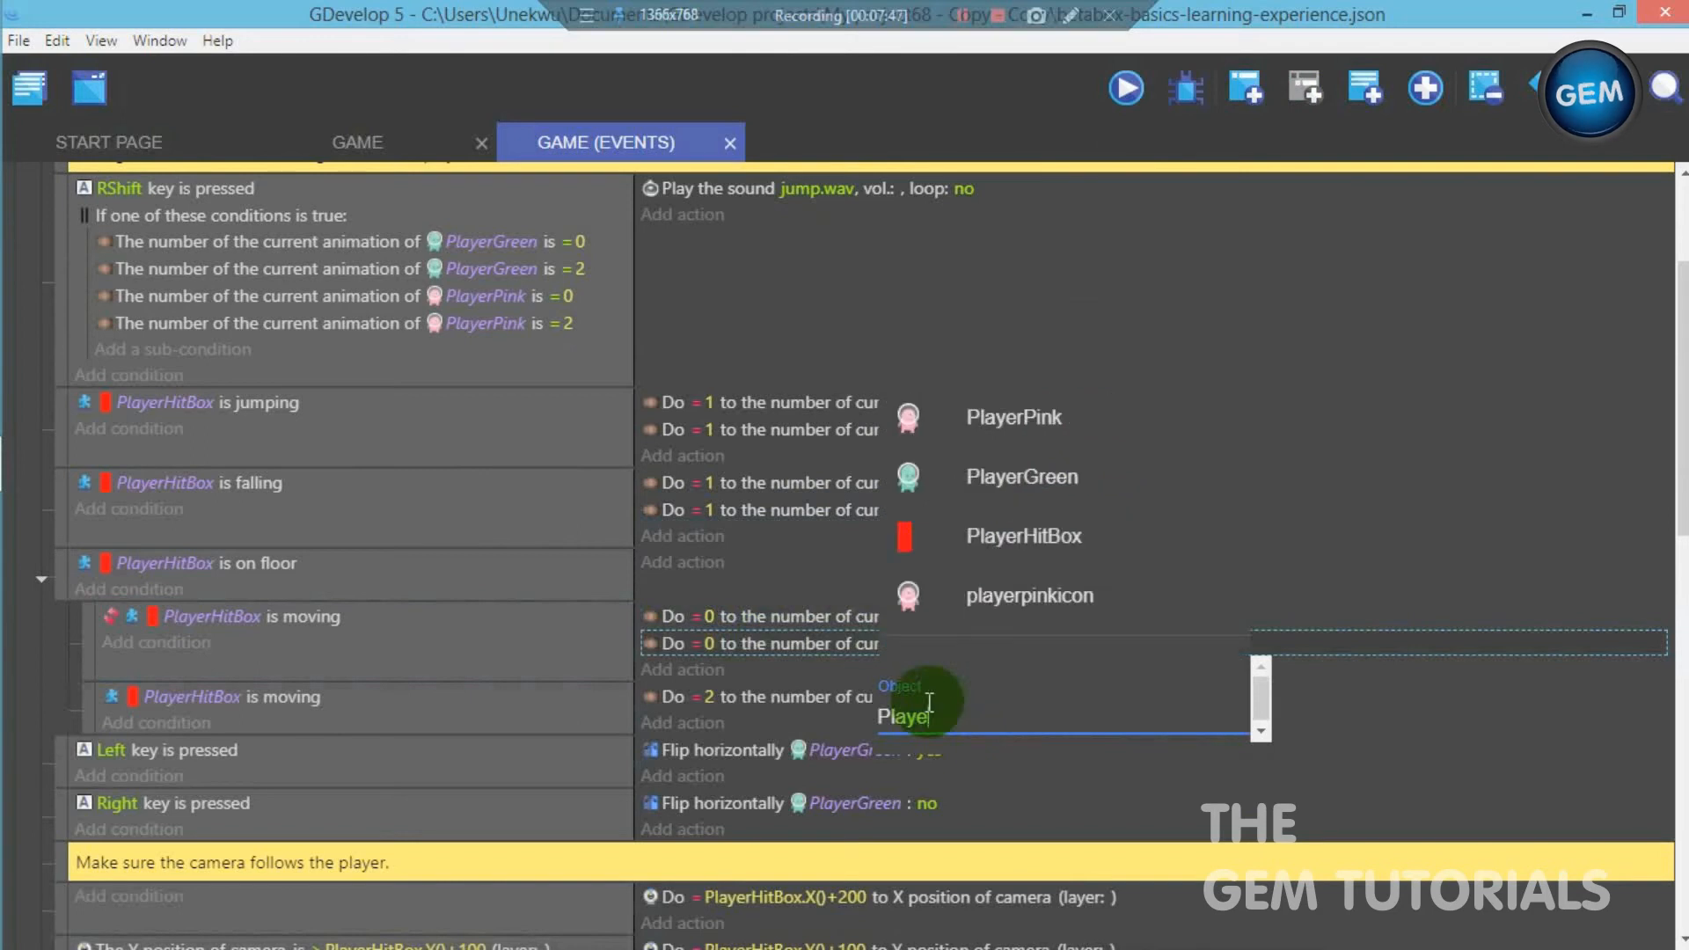
pyautogui.click(1100, 422)
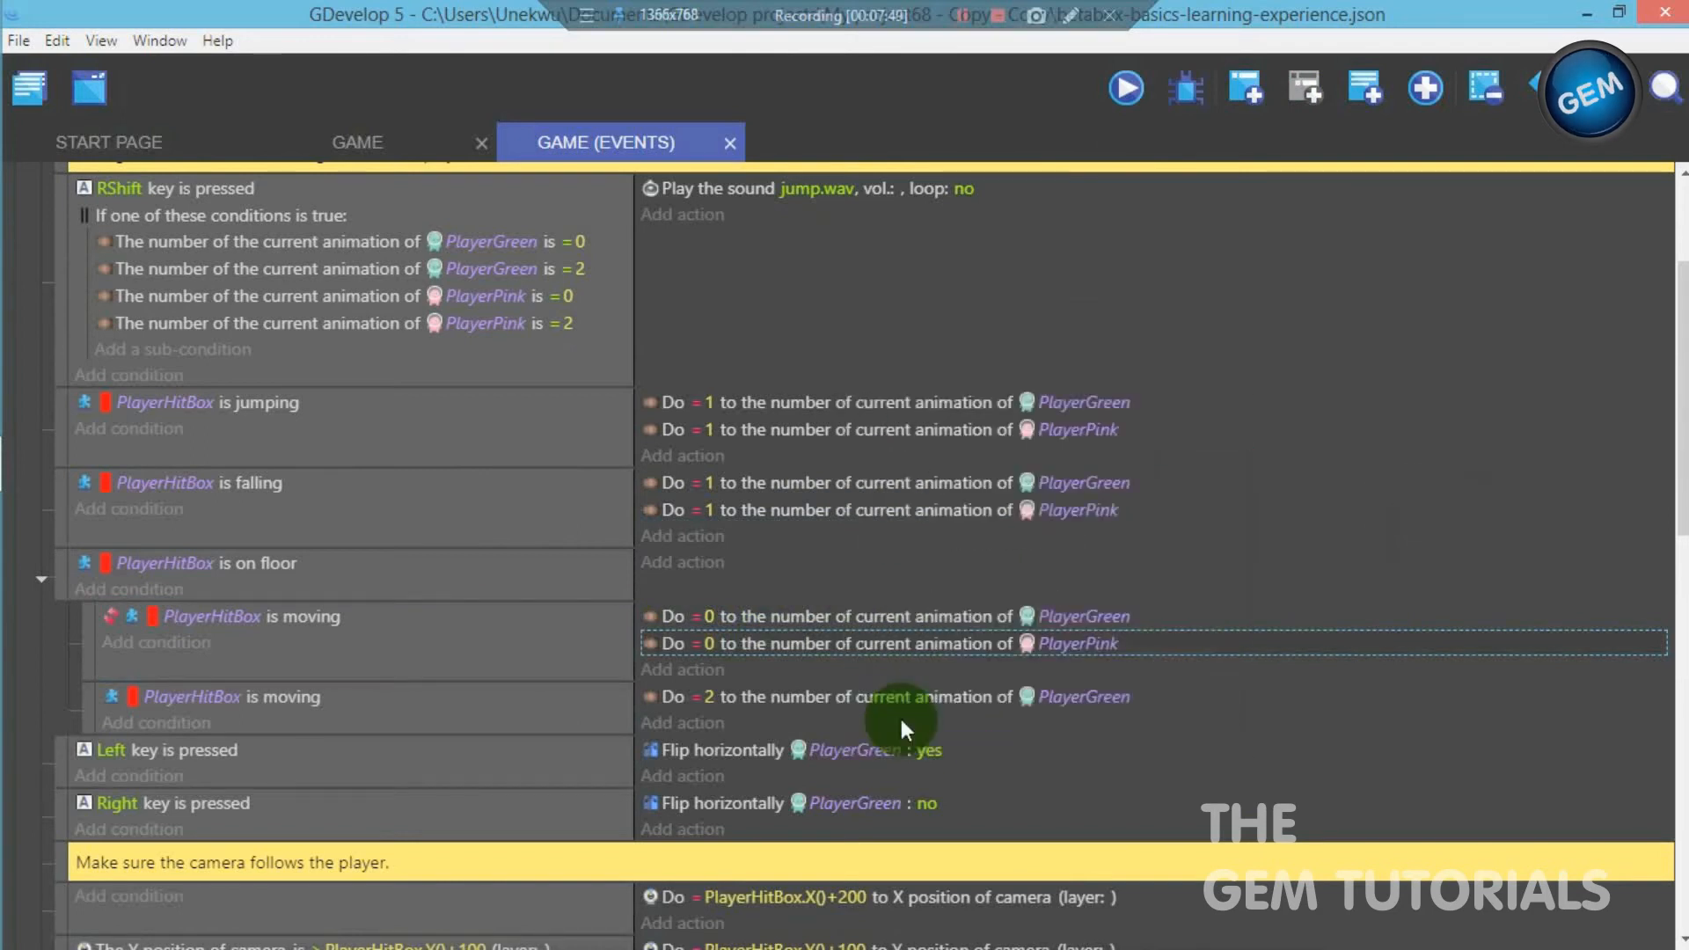
# - Under the non-inverted PlayerHitBox is moving condition, duplicate the animation = 2 action for PlayerPink
pyautogui.rightClick(763, 697)
pyautogui.click(807, 716)
pyautogui.click(791, 723)
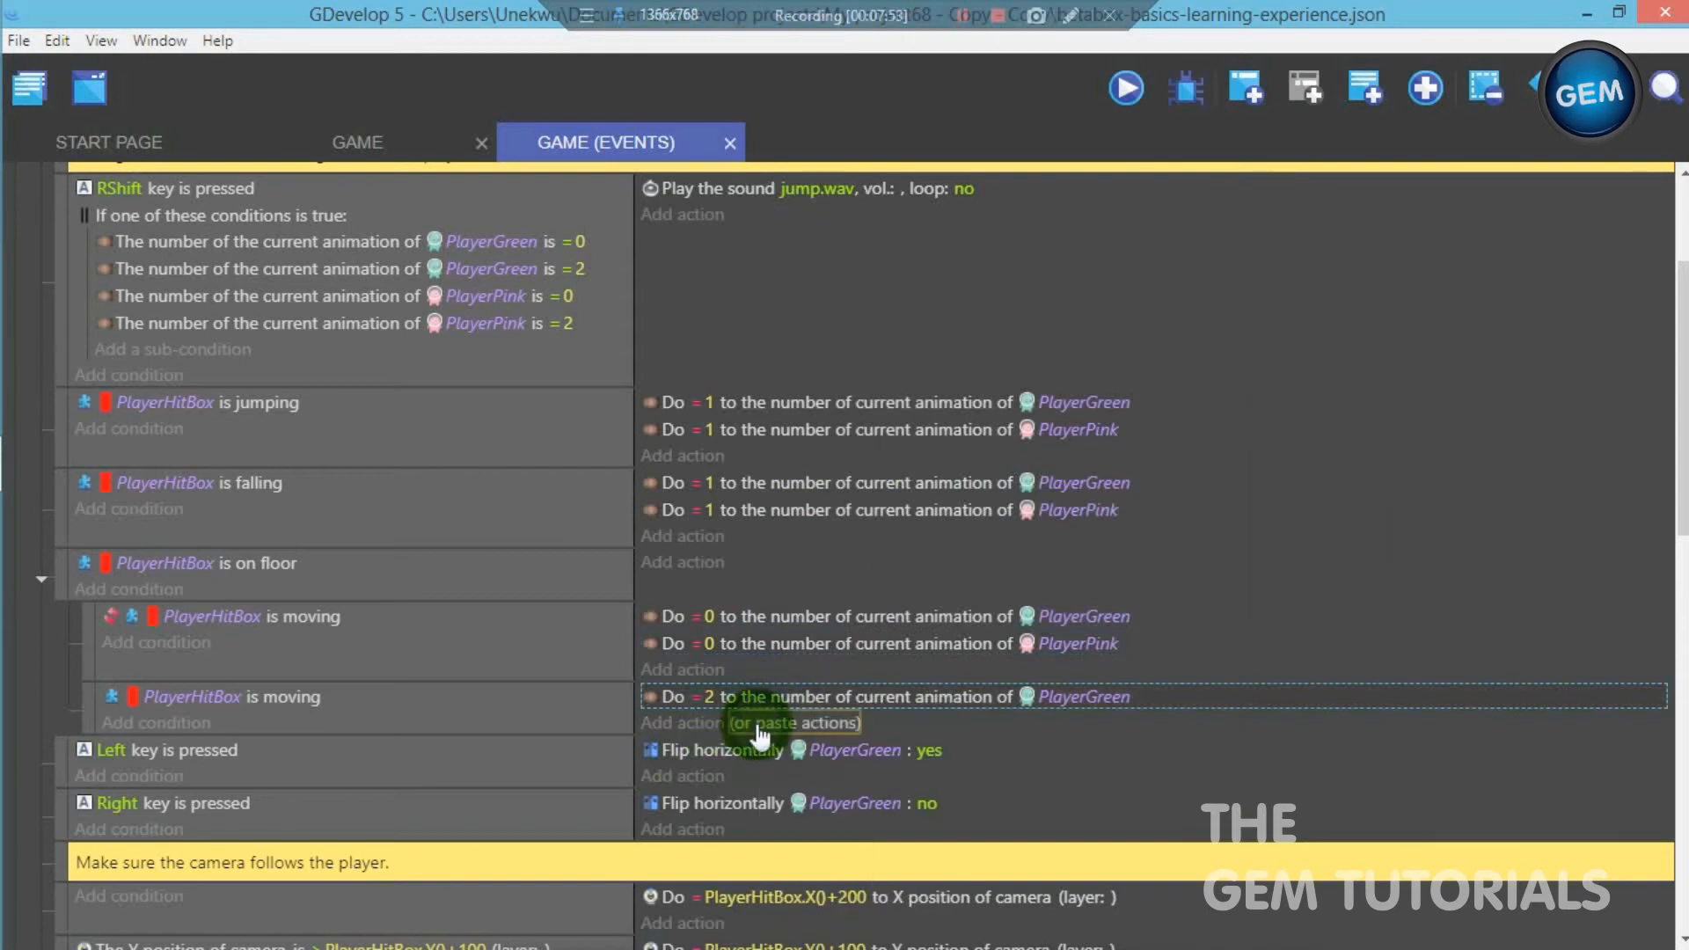
pyautogui.hotkey('ctrl', 'v')
pyautogui.click(1069, 730)
pyautogui.moveTo(973, 796); pyautogui.dragTo(939, 797)
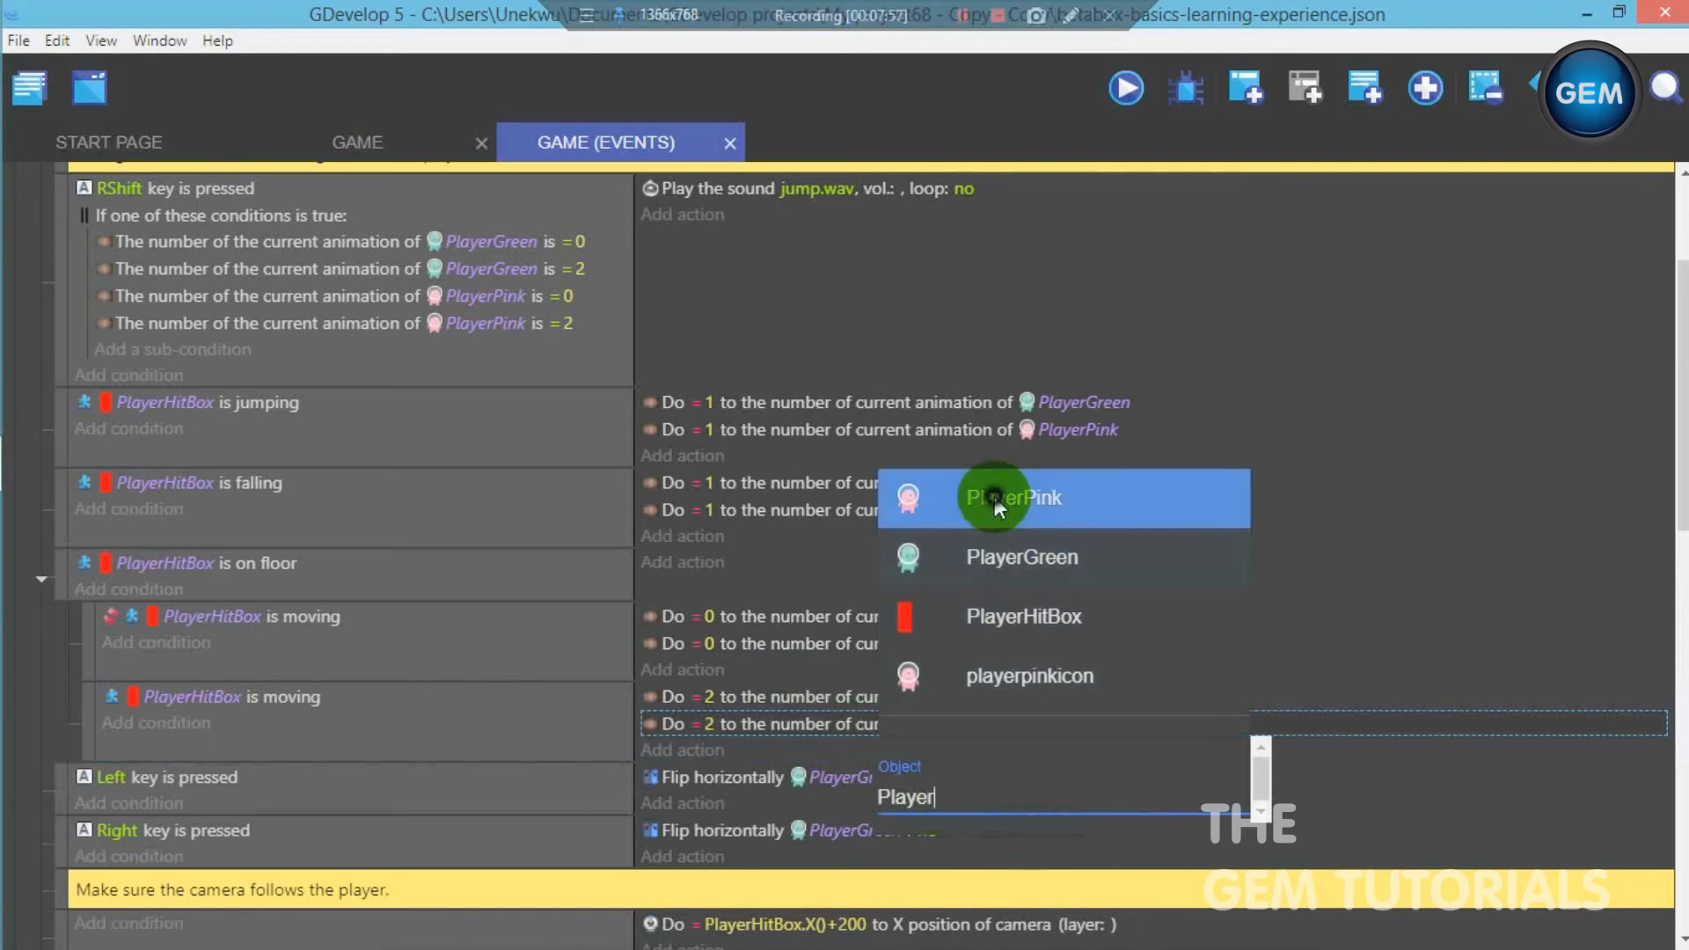
pyautogui.click(994, 496)
pyautogui.click(1410, 589)
# - Duplicate the horizontal flip action set to yes in the Left key event and change the copy's object to PlayerPink
pyautogui.scroll(-3, 947, 572)
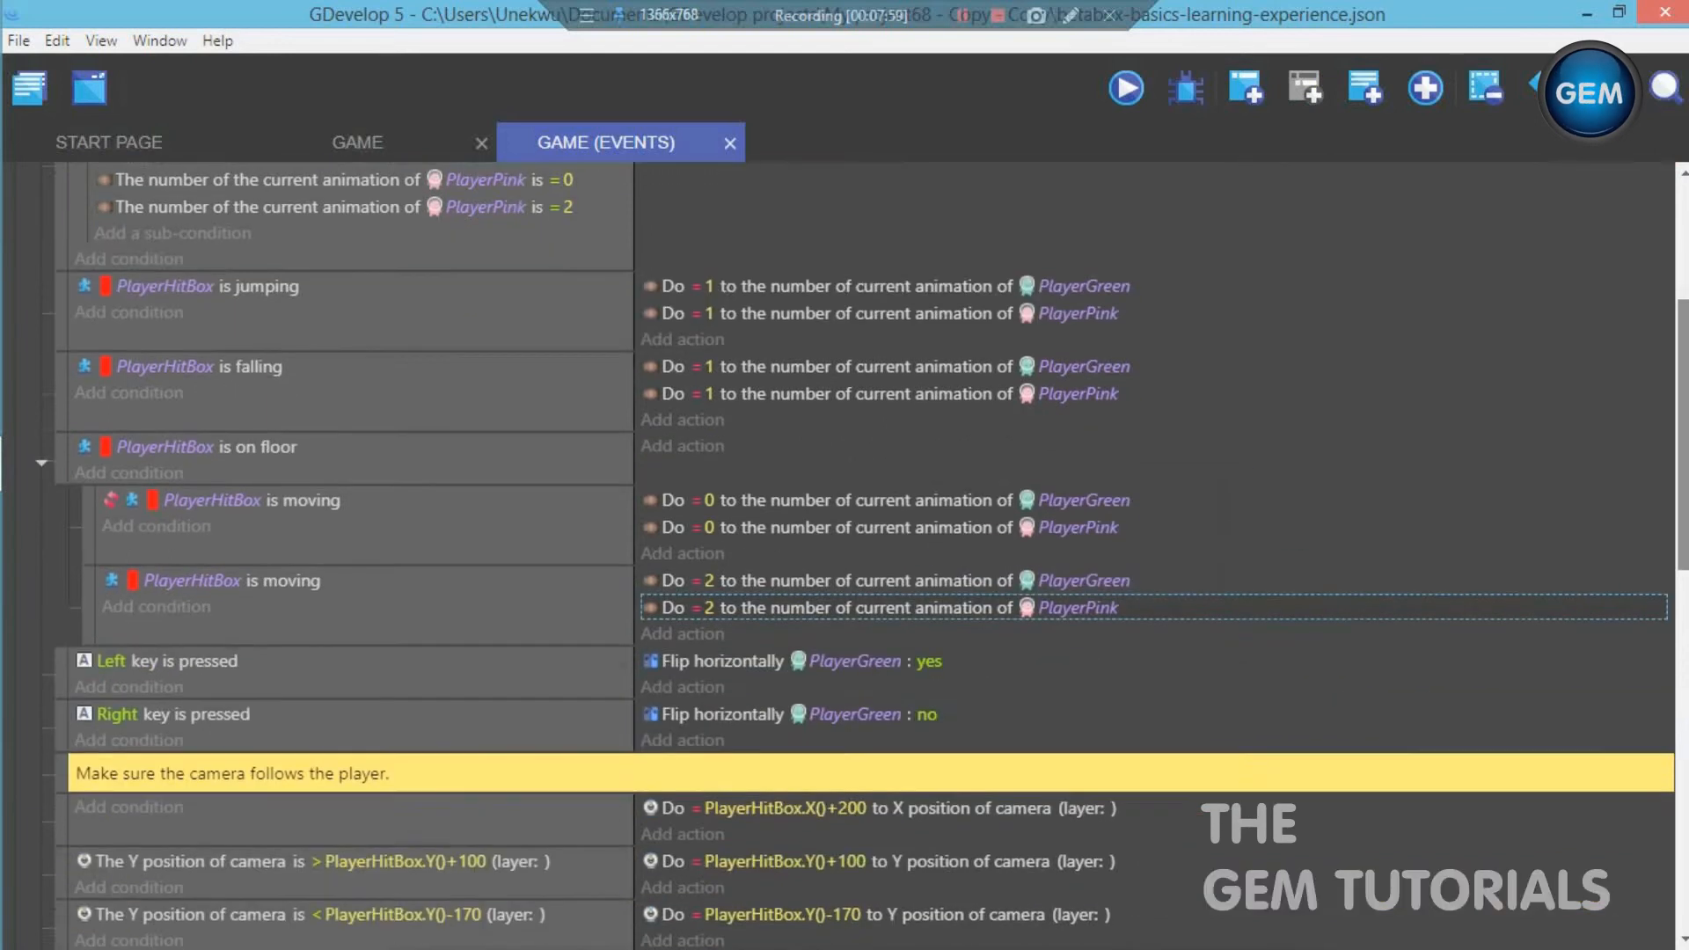
pyautogui.rightClick(743, 525)
pyautogui.click(763, 541)
pyautogui.click(770, 549)
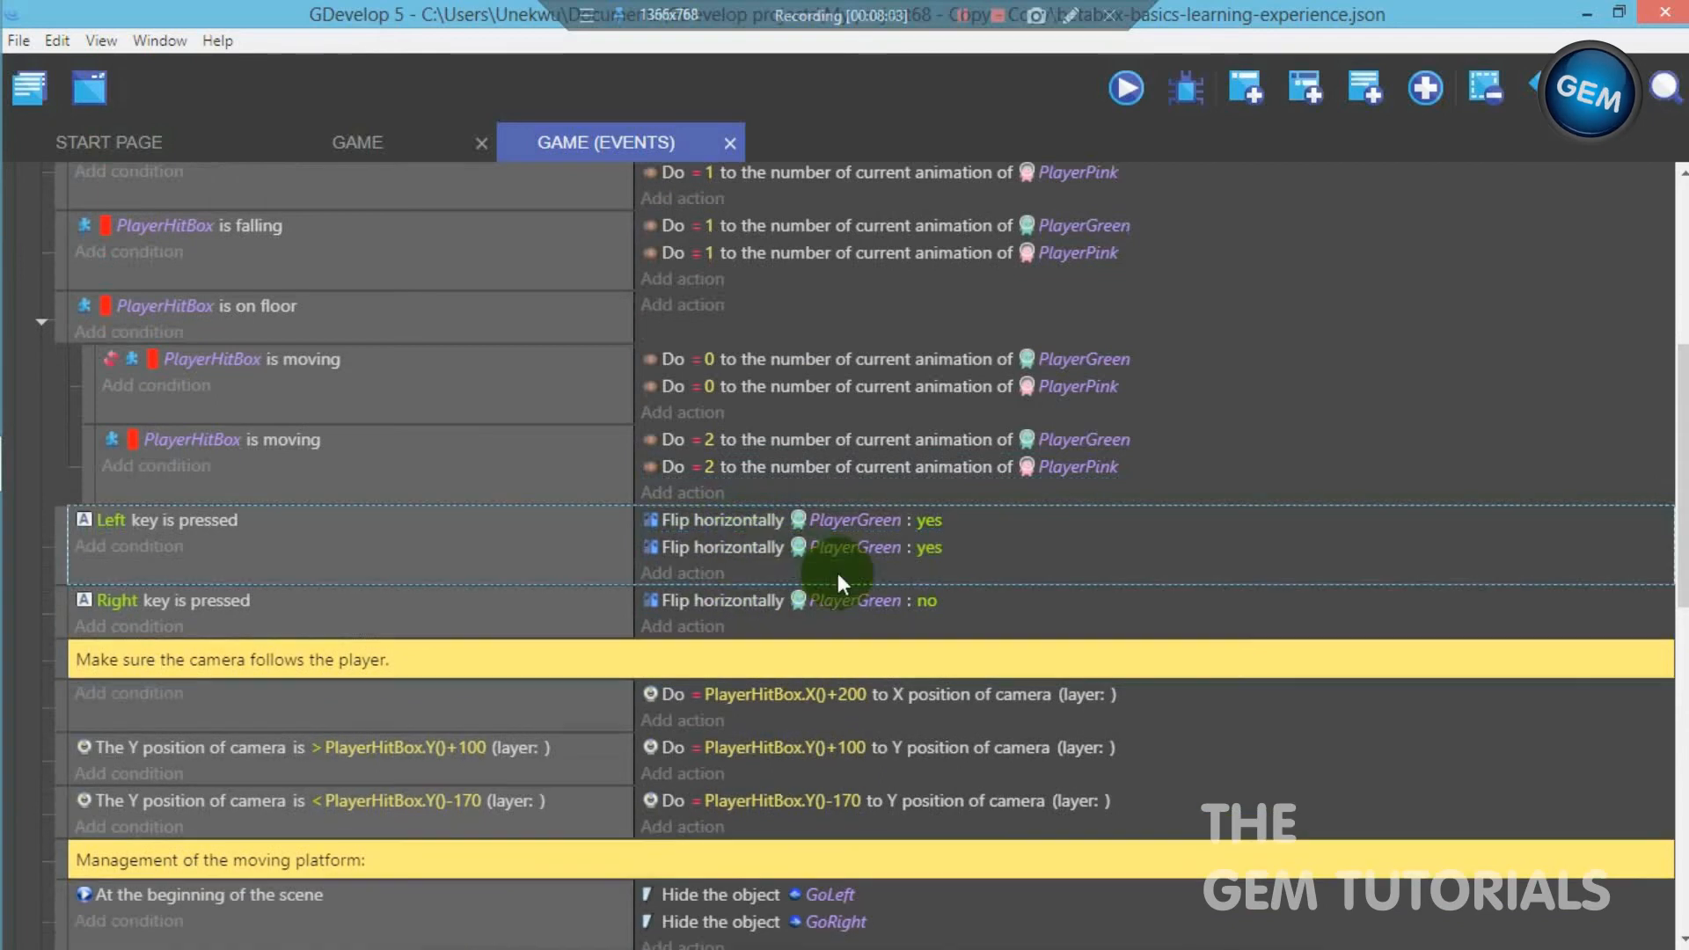
pyautogui.click(853, 547)
pyautogui.moveTo(765, 620); pyautogui.dragTo(712, 613)
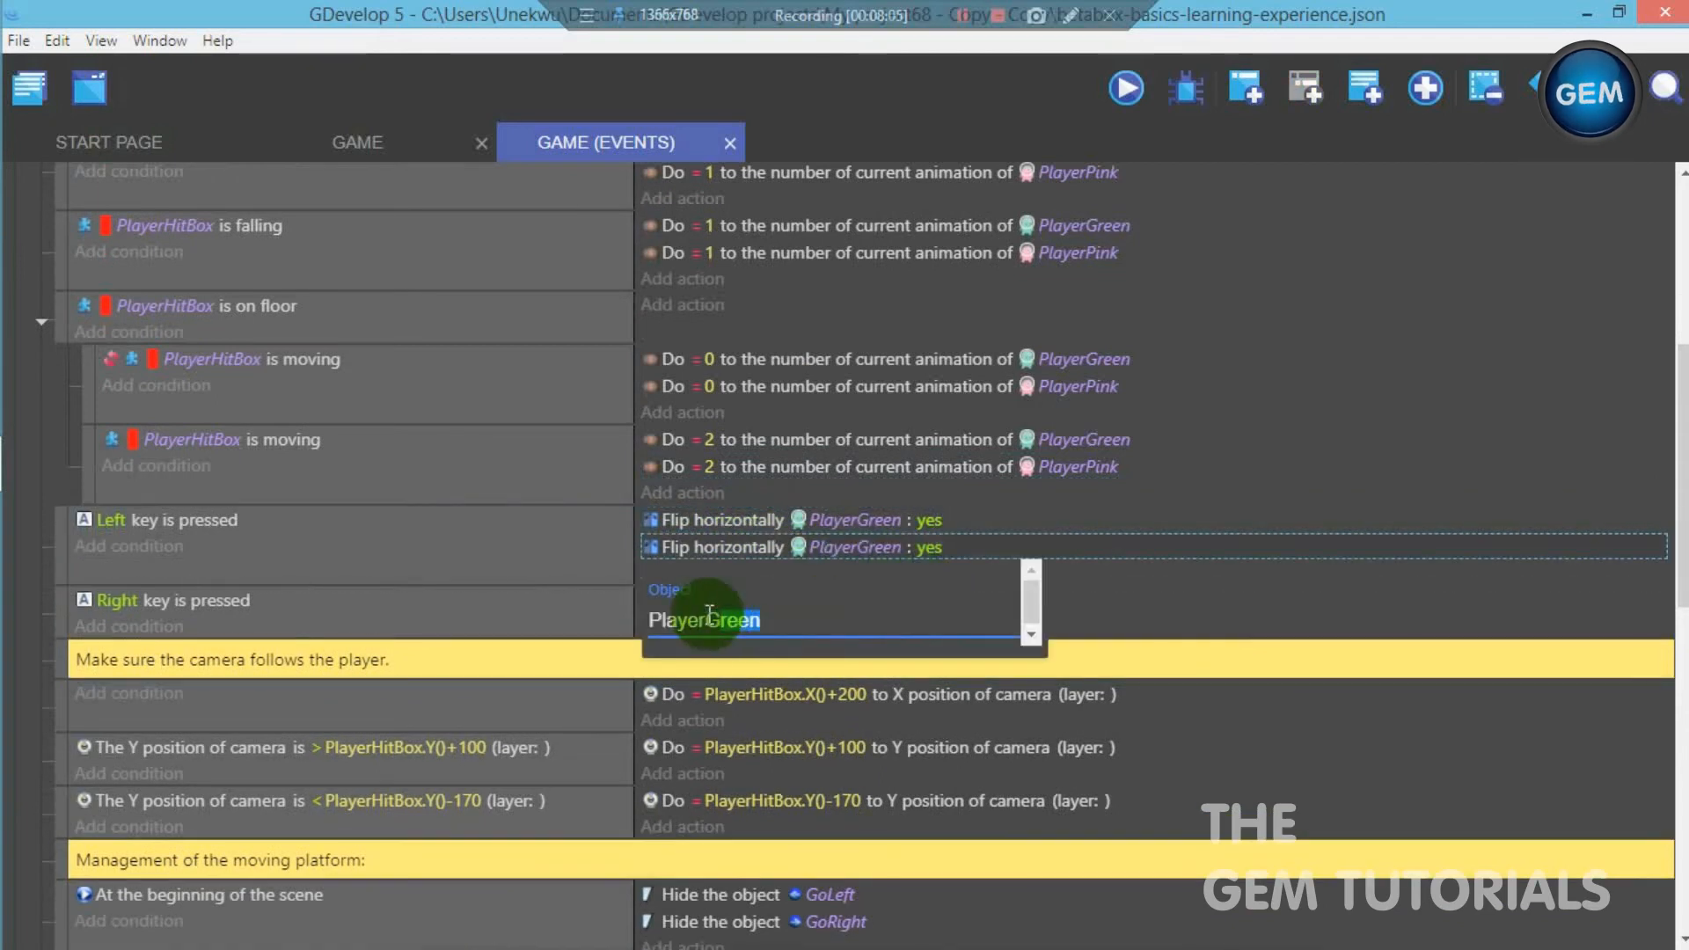
pyautogui.click(743, 689)
pyautogui.click(1212, 576)
# - Duplicate the horizontal flip action set to no in the Right key event and change the copy's object to PlayerPink
pyautogui.click(708, 599)
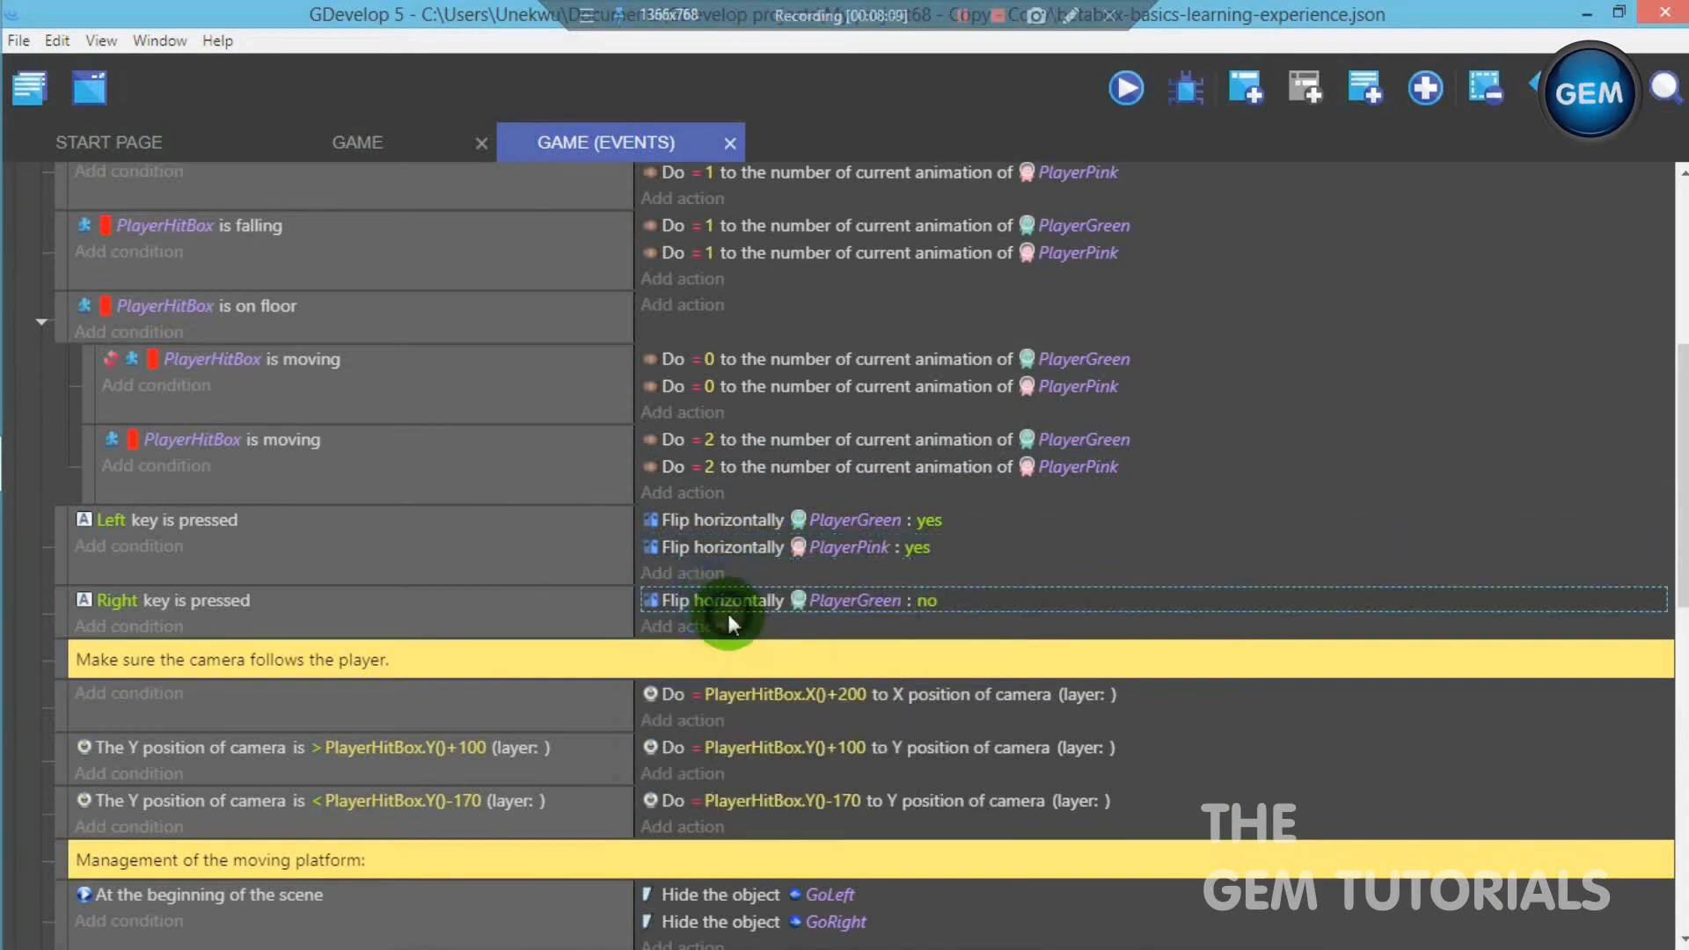
pyautogui.click(783, 626)
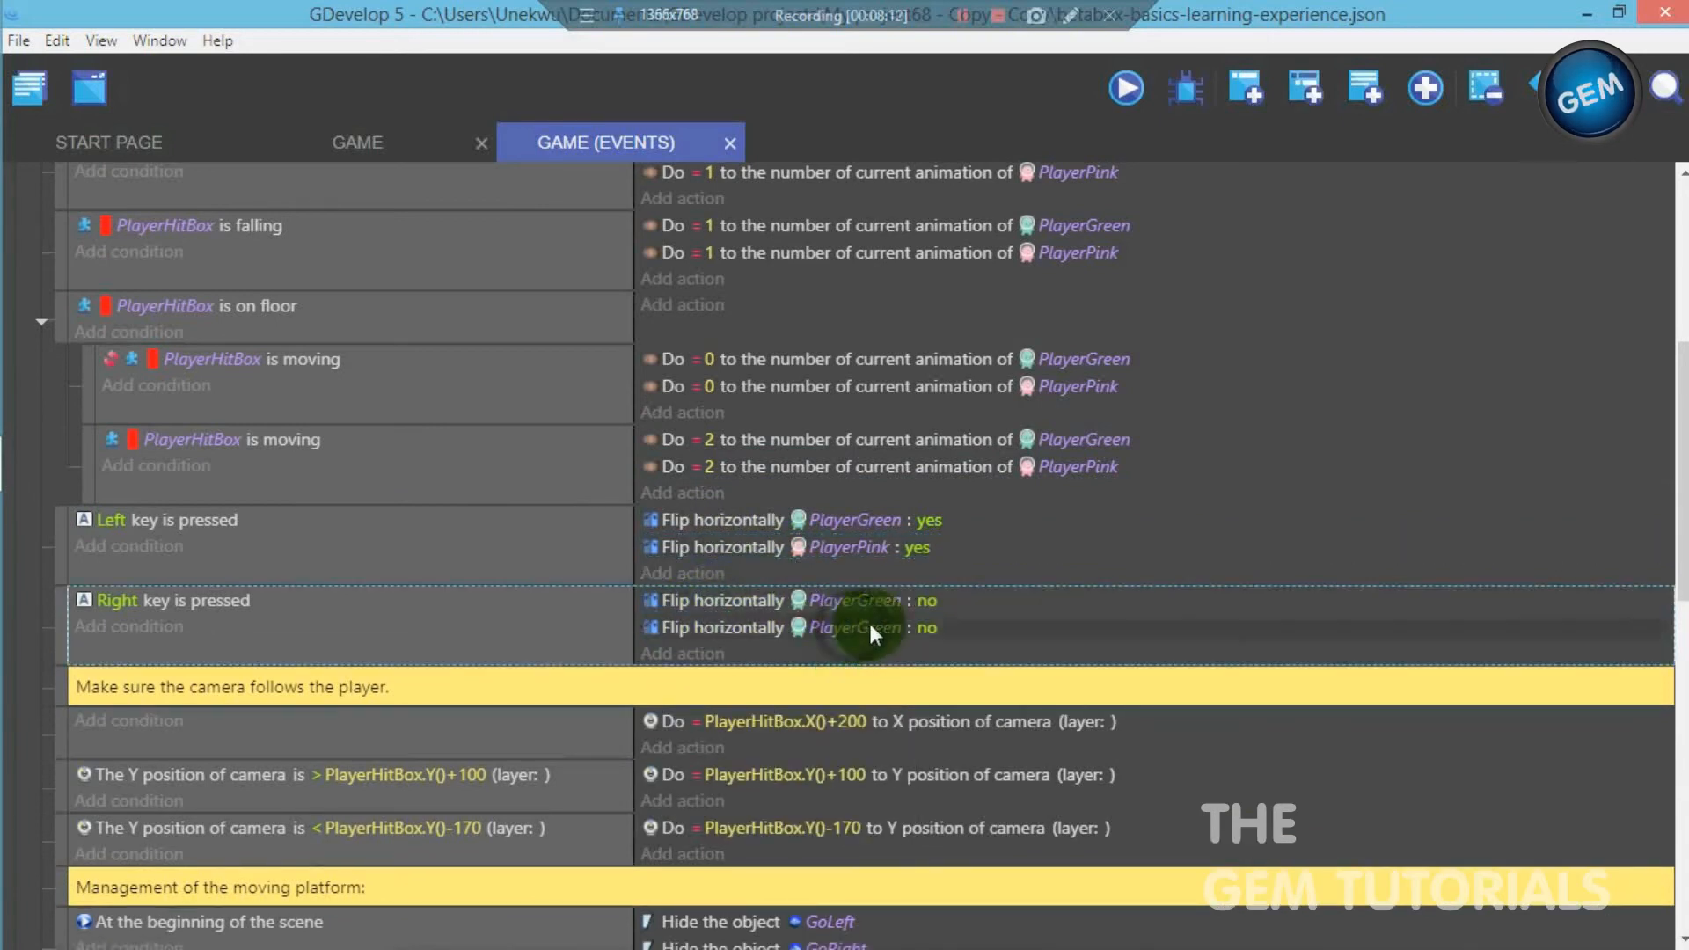
pyautogui.click(857, 626)
pyautogui.moveTo(761, 701); pyautogui.dragTo(704, 687)
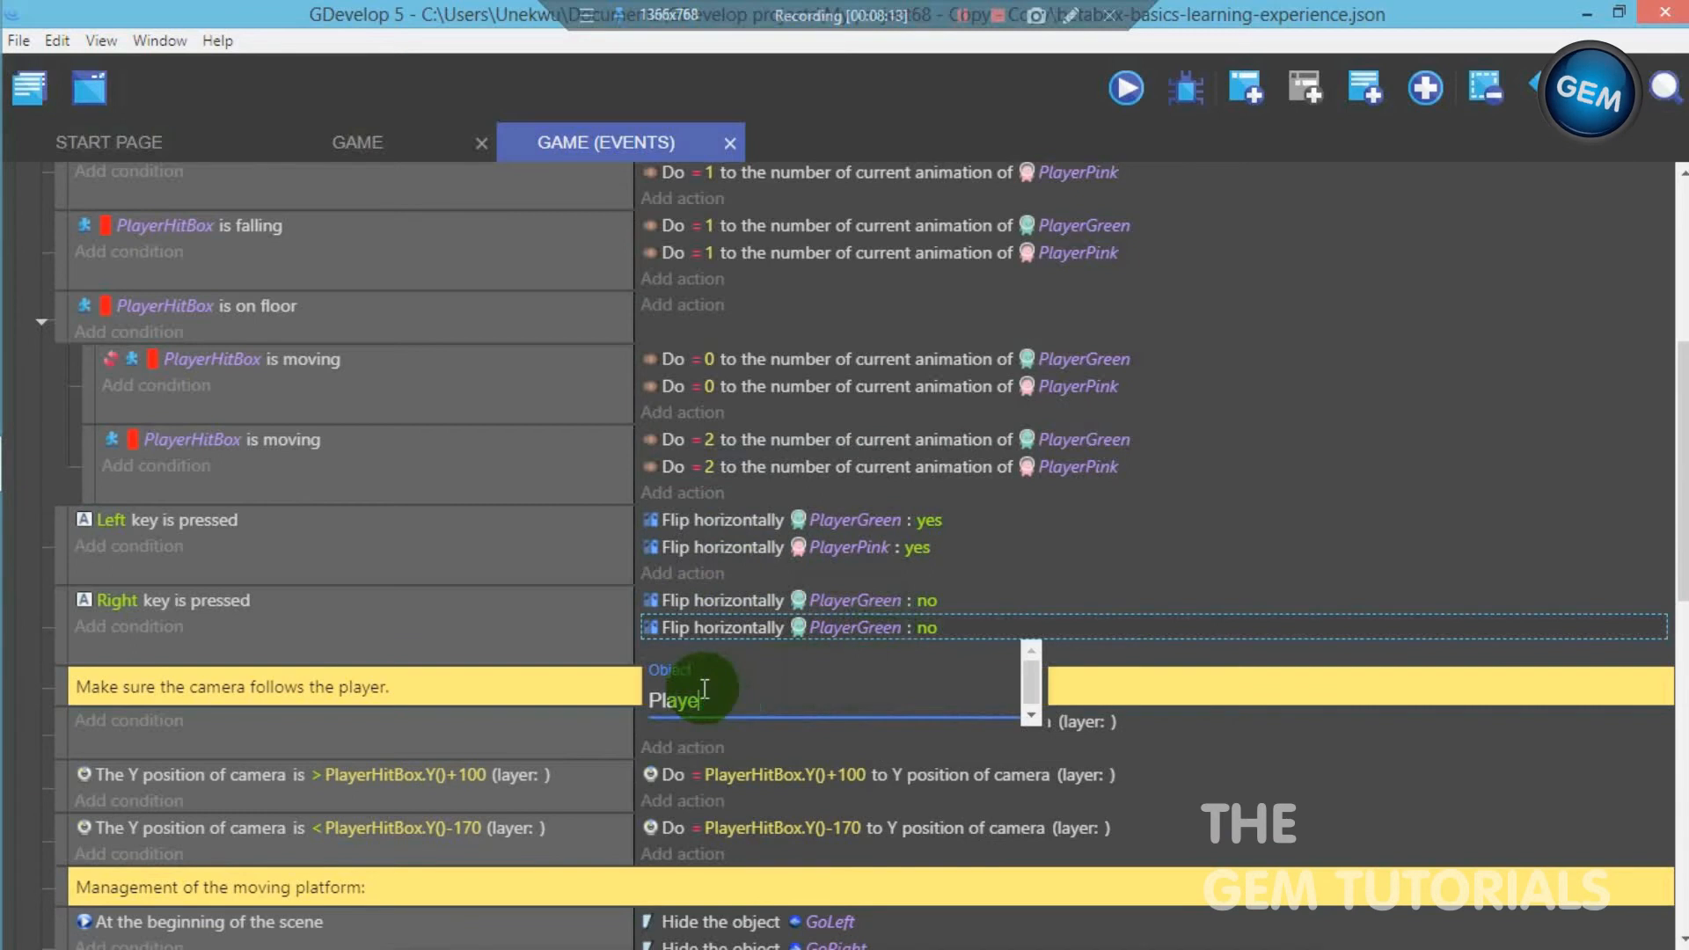
pyautogui.press('BackSpace')
pyautogui.press('BackSpace')
pyautogui.press('BackSpace')
pyautogui.press('BackSpace')
pyautogui.click(1374, 550)
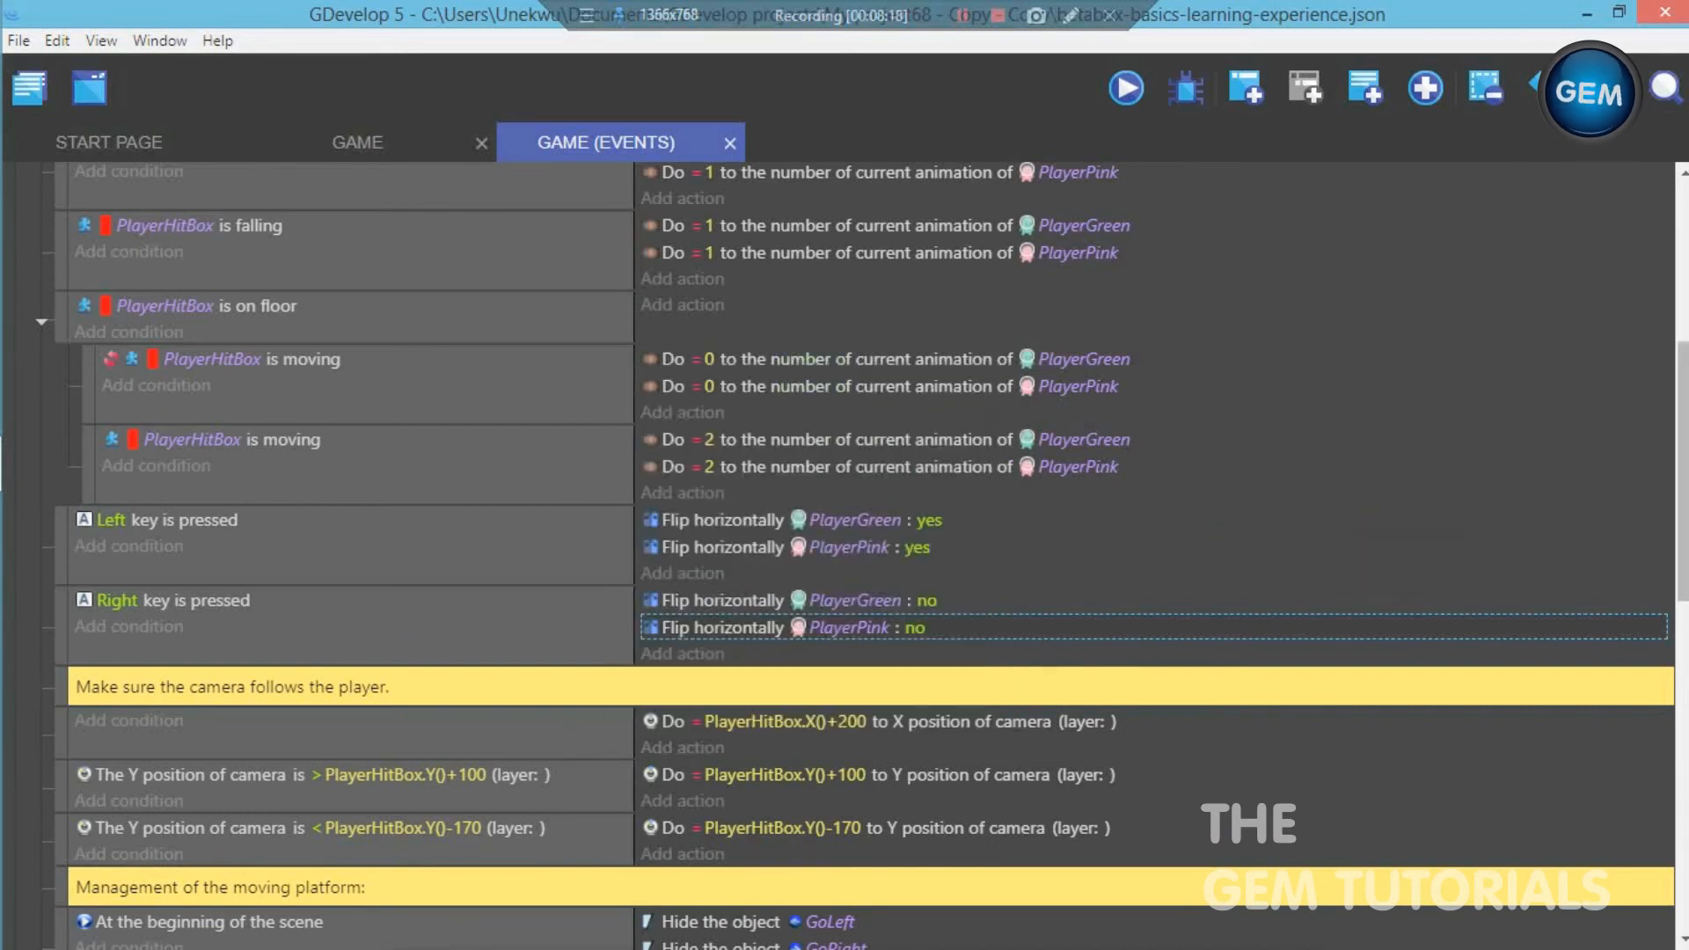
pyautogui.scroll(3, 1376, 560)
pyautogui.click(339, 260)
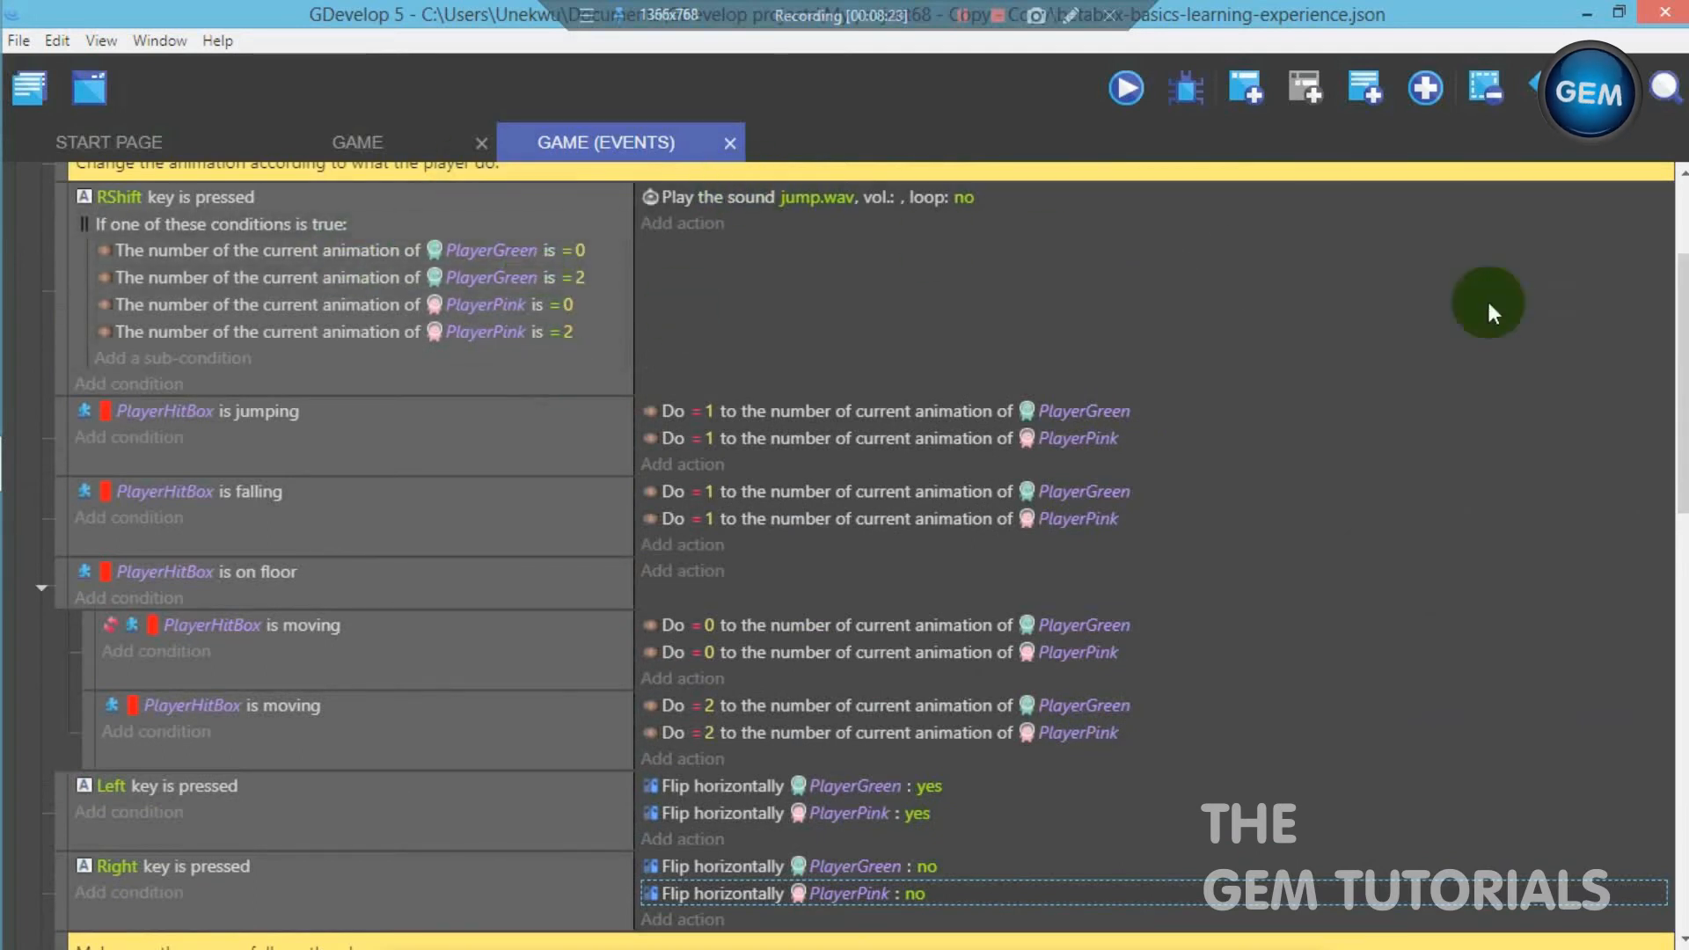
pyautogui.click(391, 144)
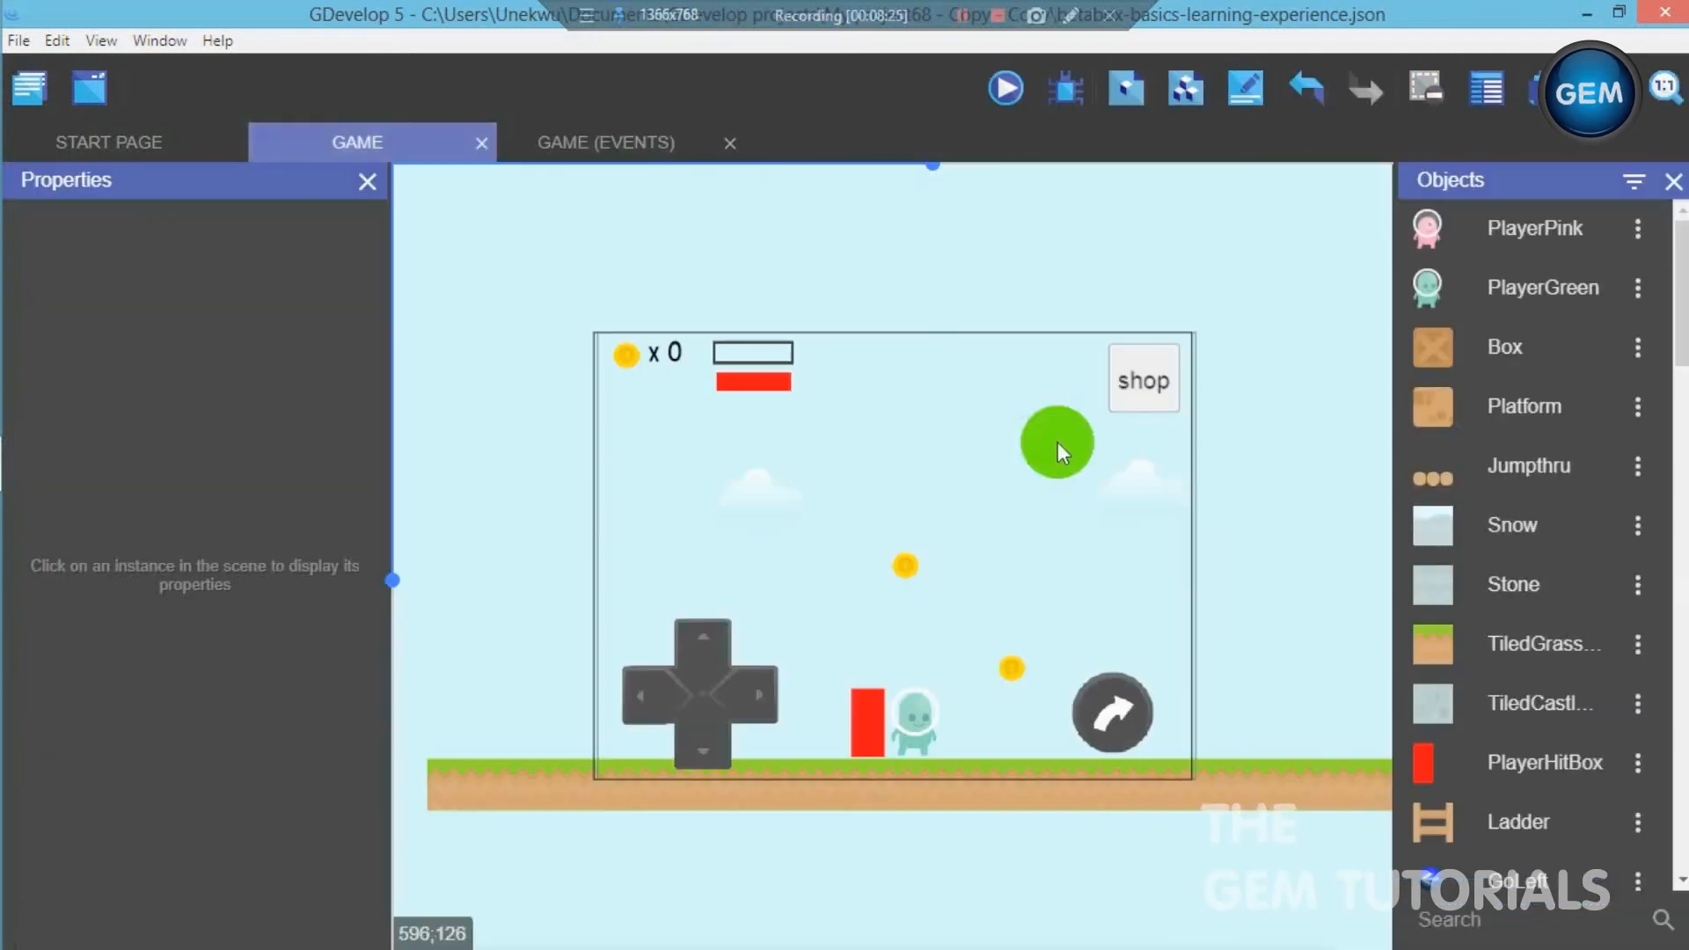
pyautogui.click(582, 163)
pyautogui.moveTo(578, 171); pyautogui.dragTo(925, 167)
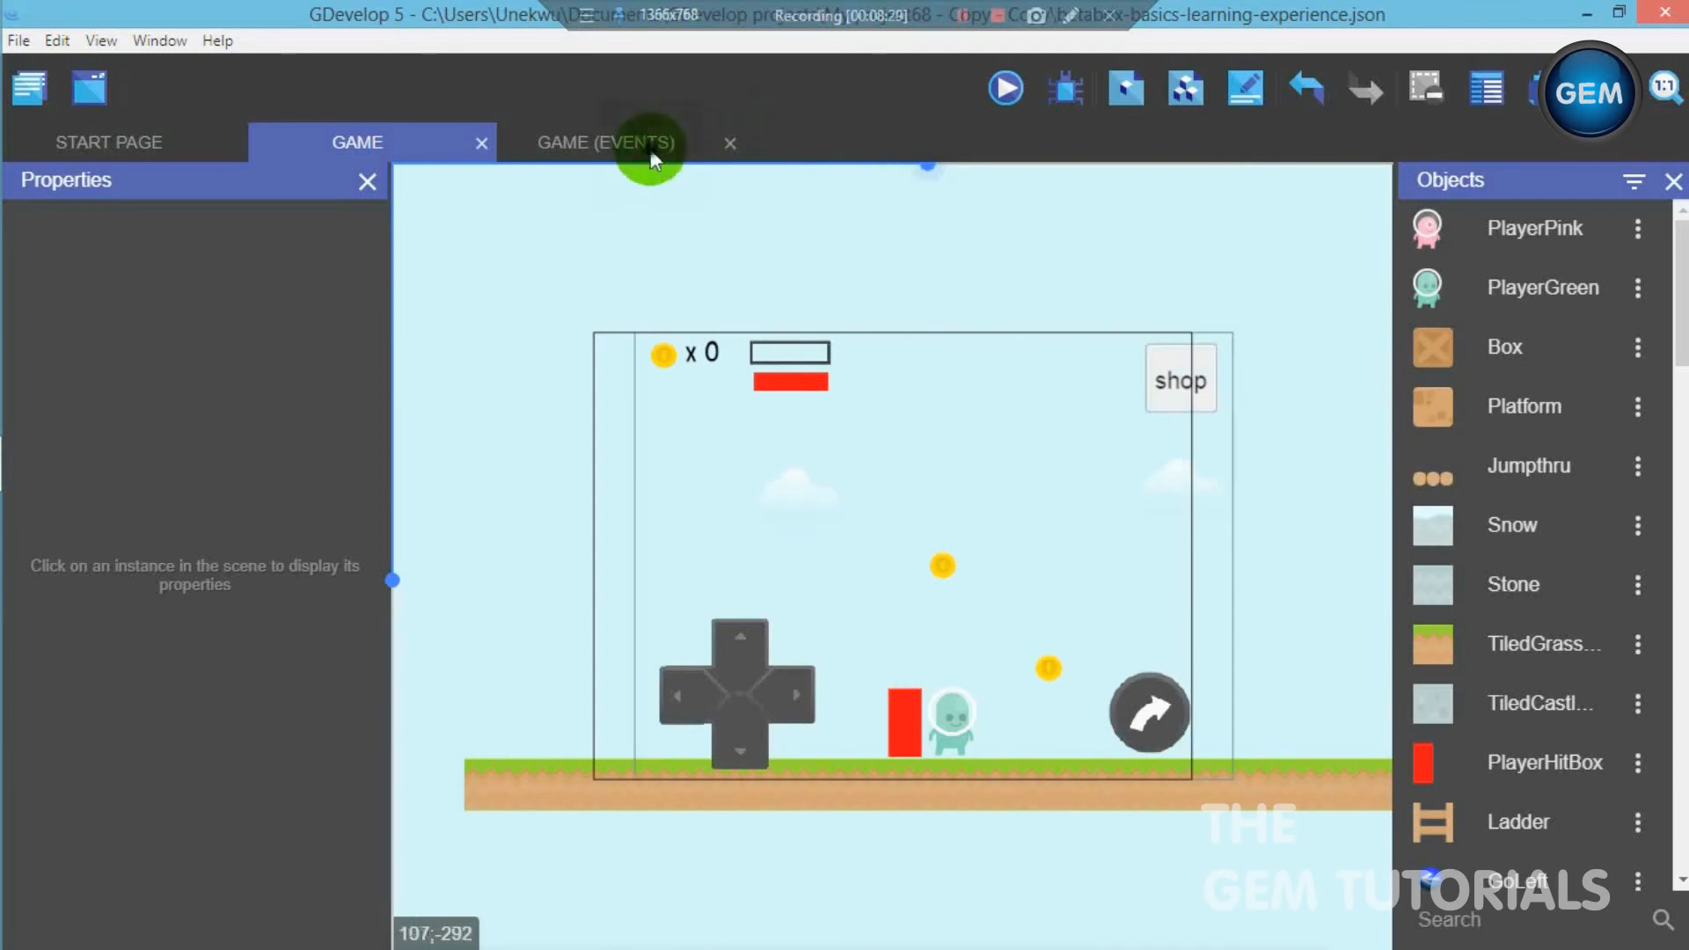
pyautogui.click(645, 148)
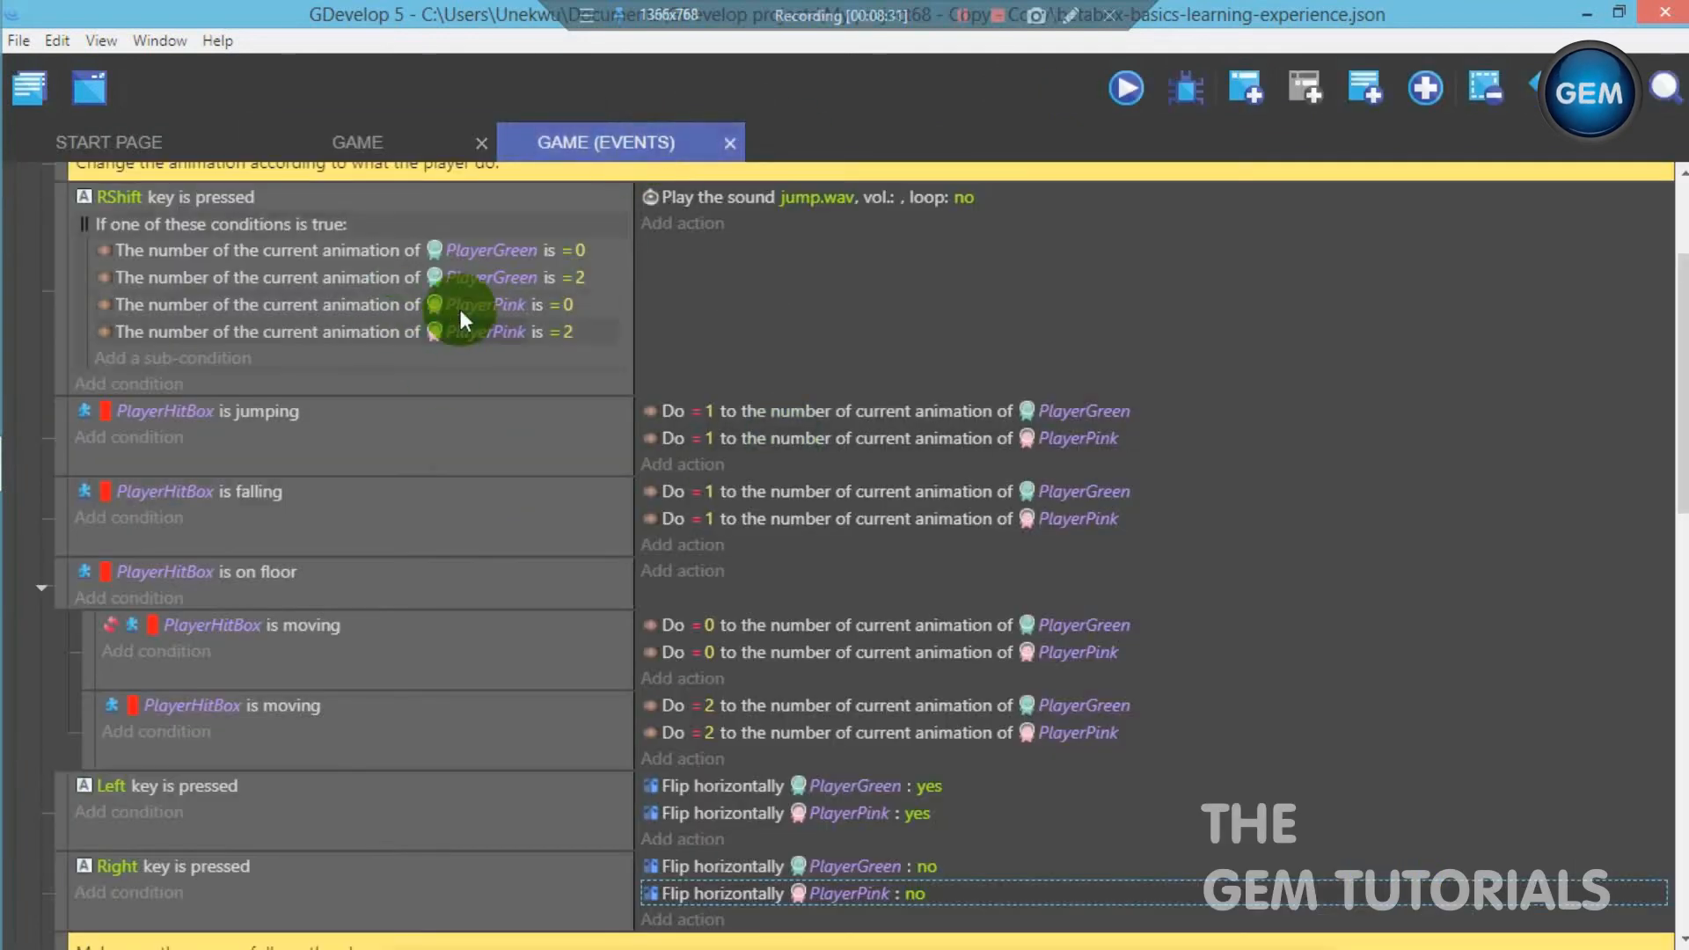
# - Collapse the Original platformer template group and add a new event group named shop at the end of the events
pyautogui.moveTo(1684, 378); pyautogui.dragTo(1684, 307)
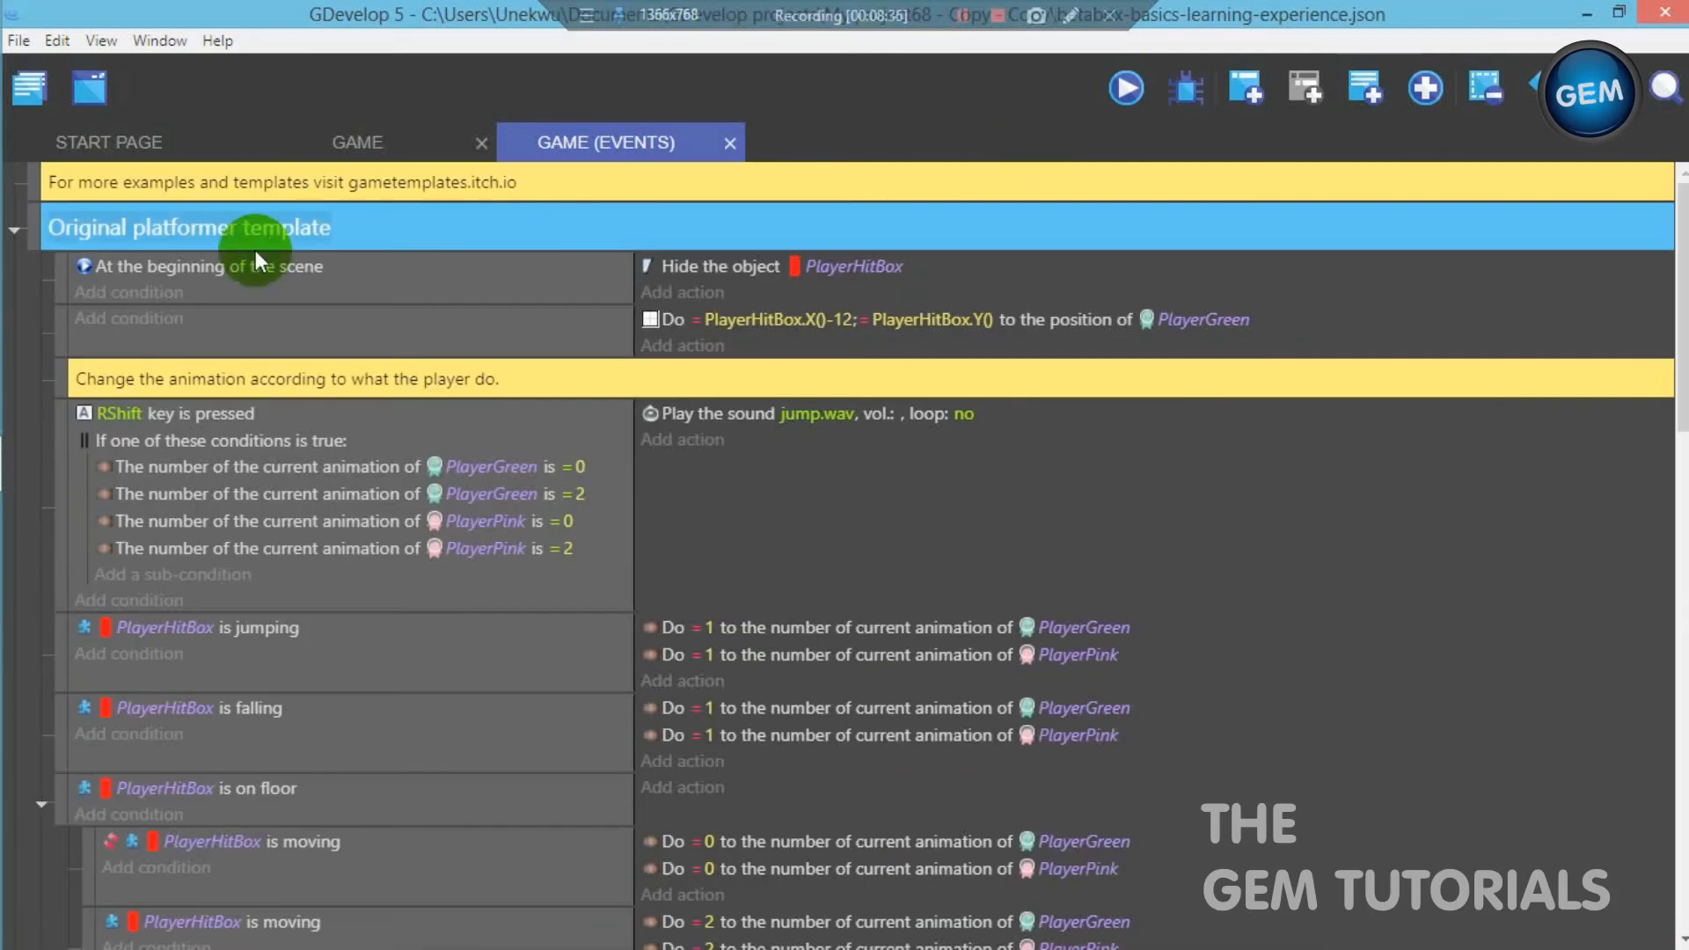
pyautogui.click(15, 231)
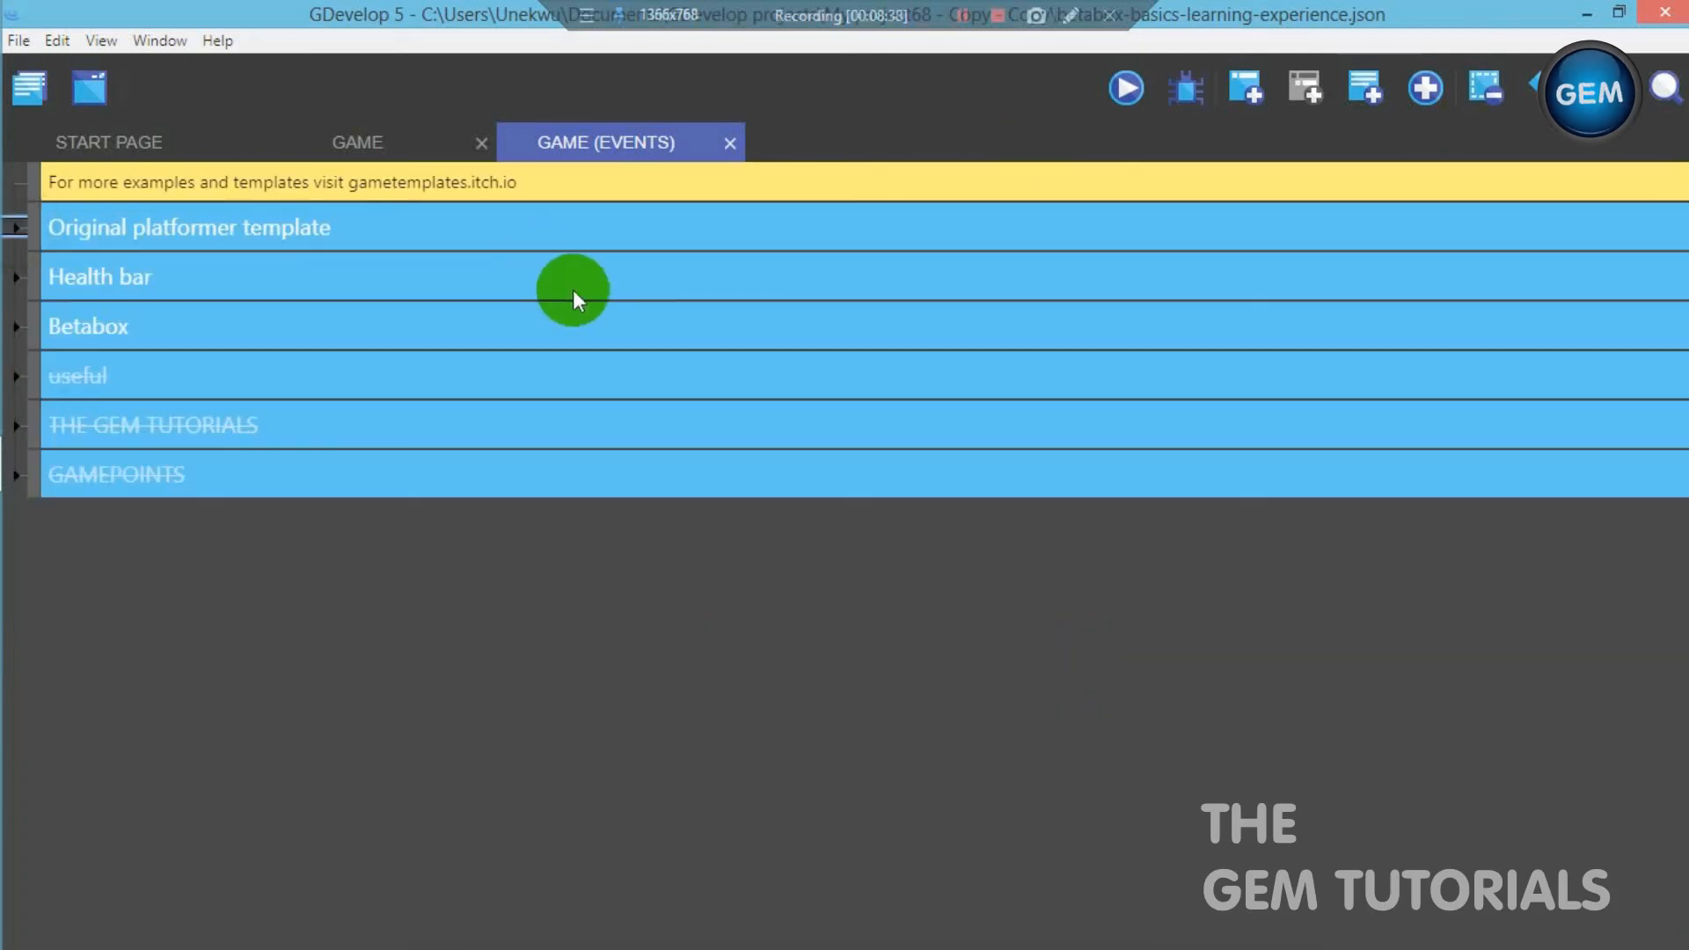
pyautogui.click(1425, 88)
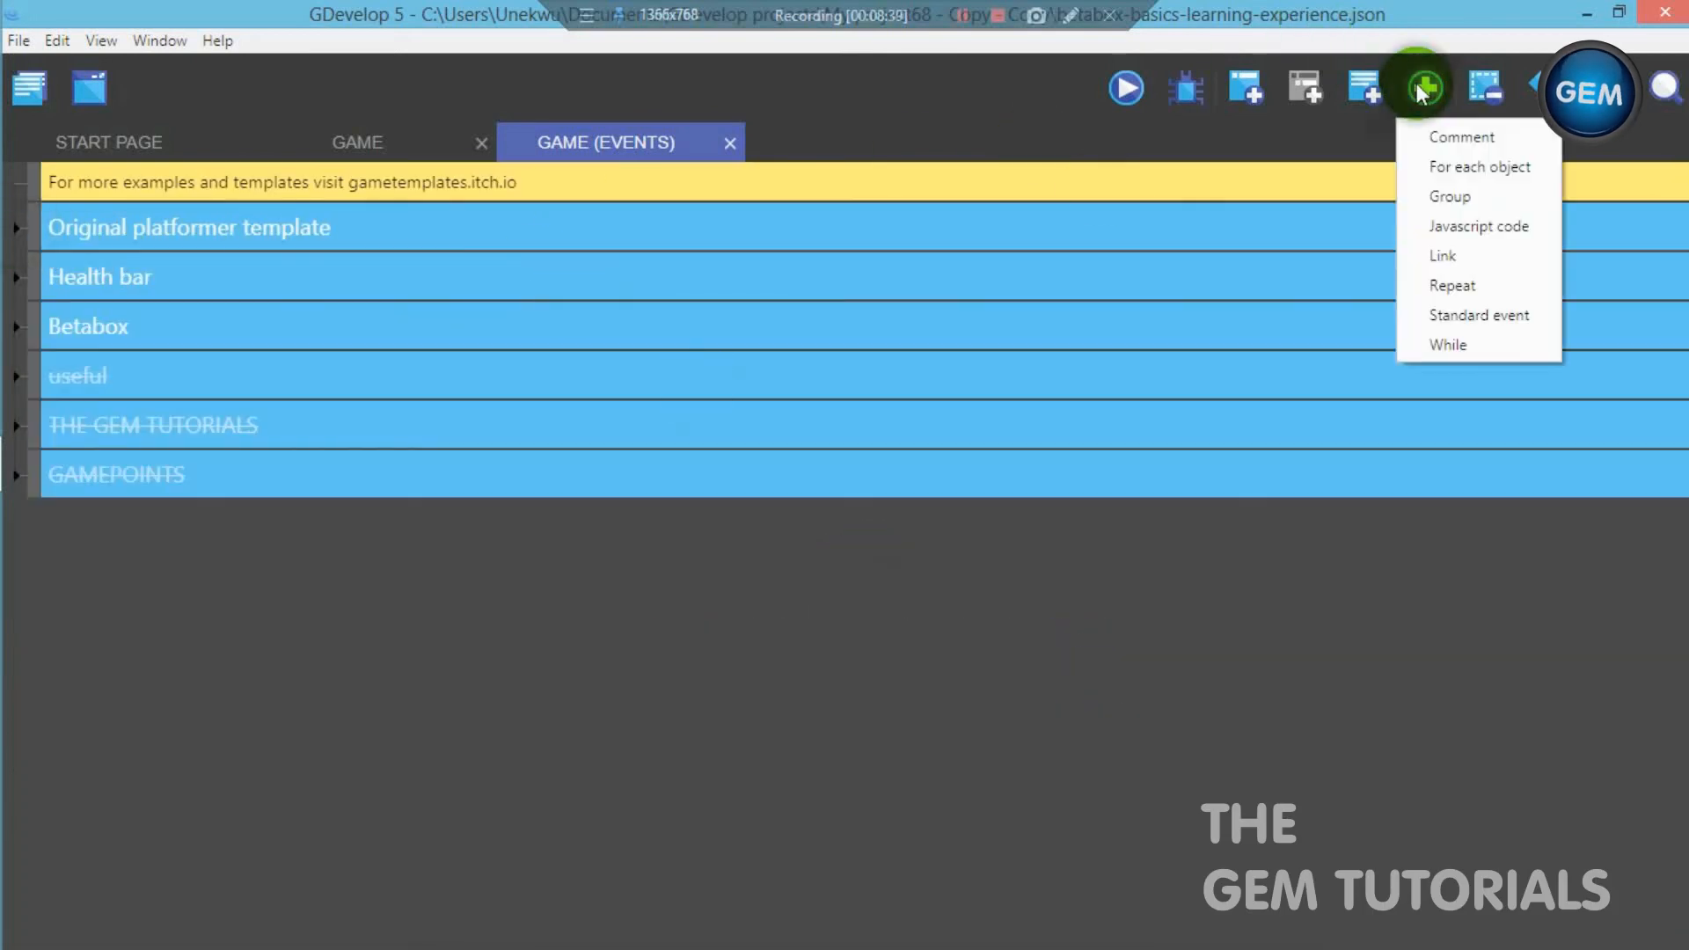
pyautogui.click(1429, 193)
pyautogui.click(235, 532)
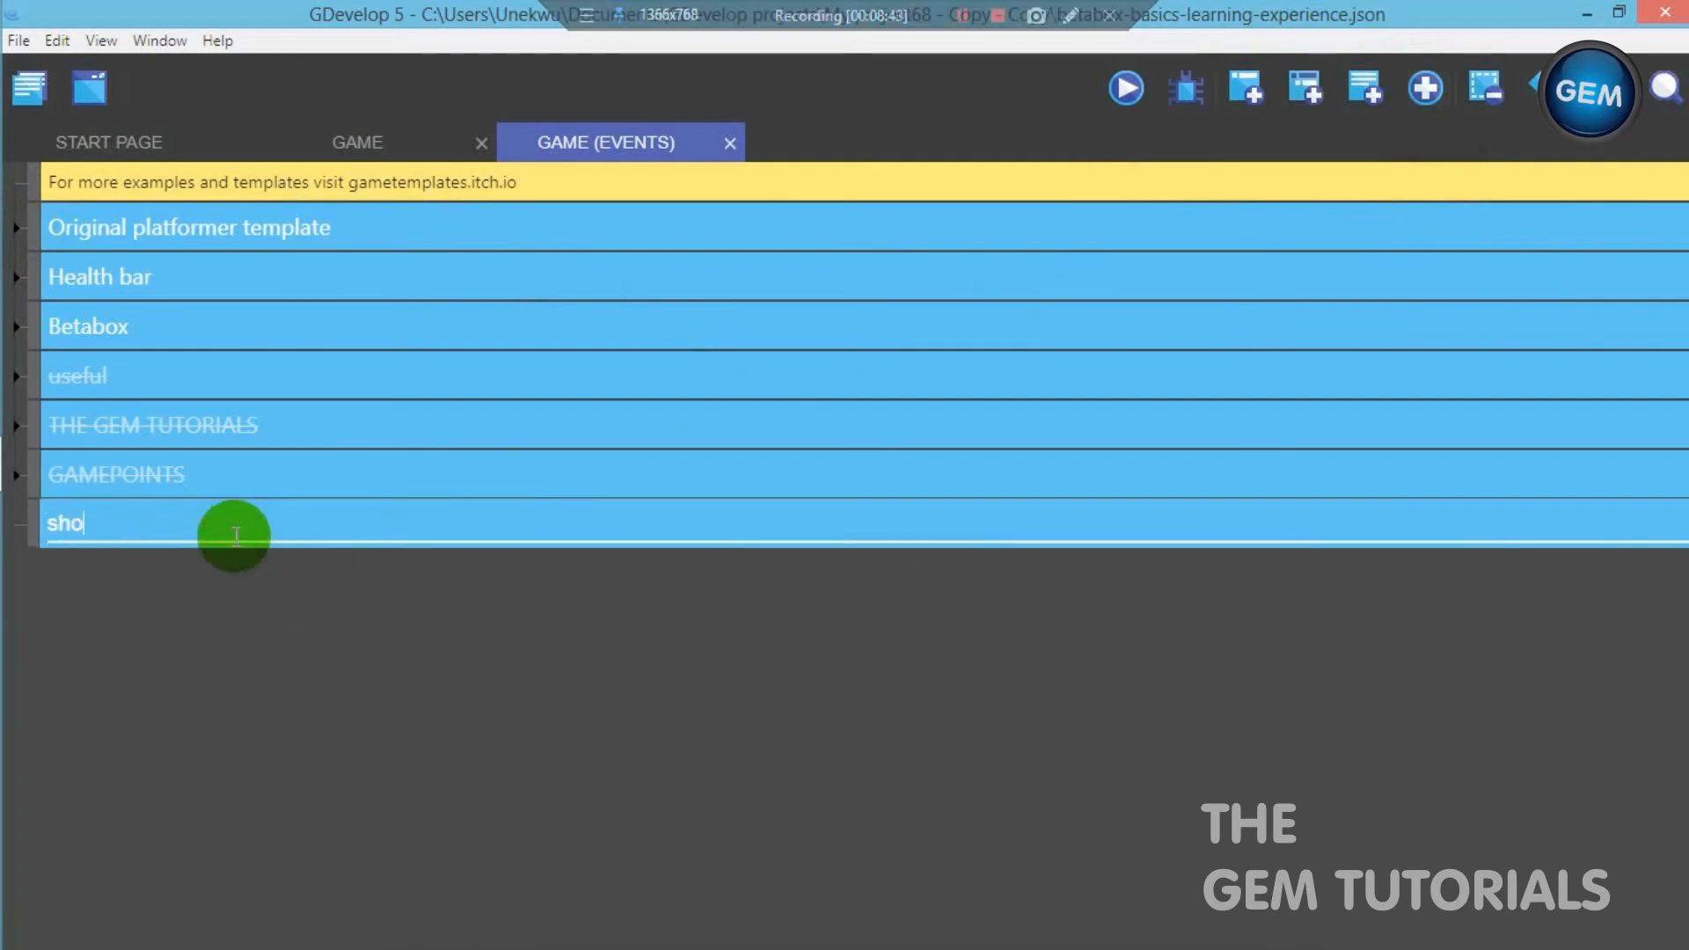
pyautogui.click(267, 667)
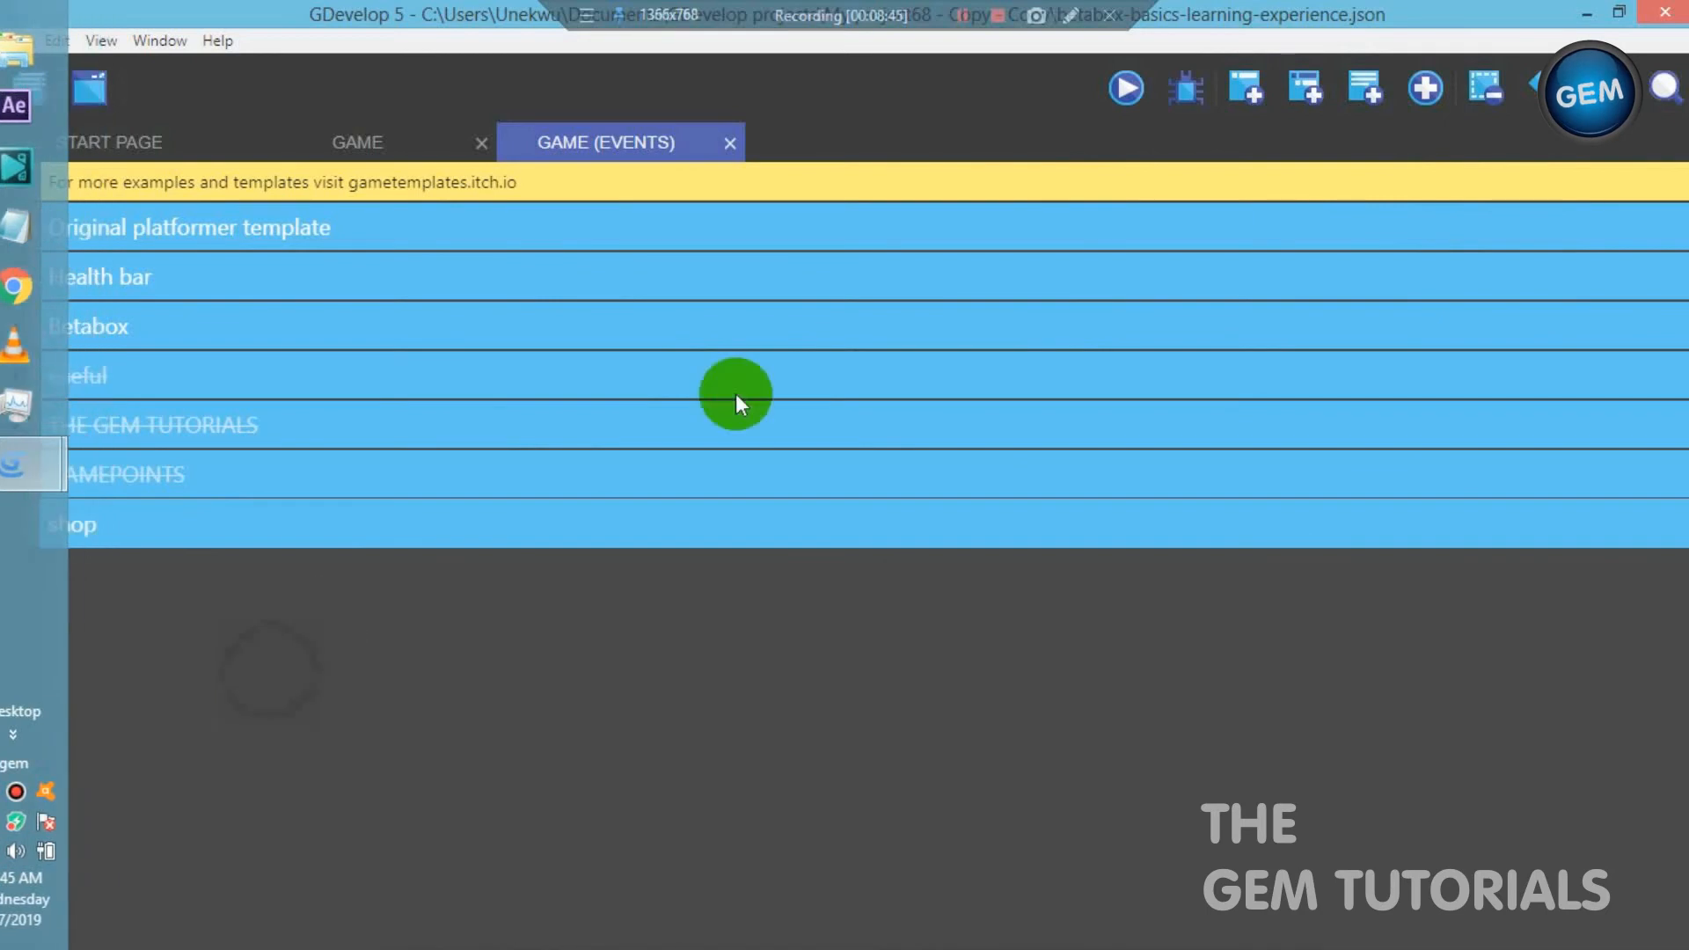
# - Add an event inside the shop group with the condition At the beginning of the scene
pyautogui.click(1240, 89)
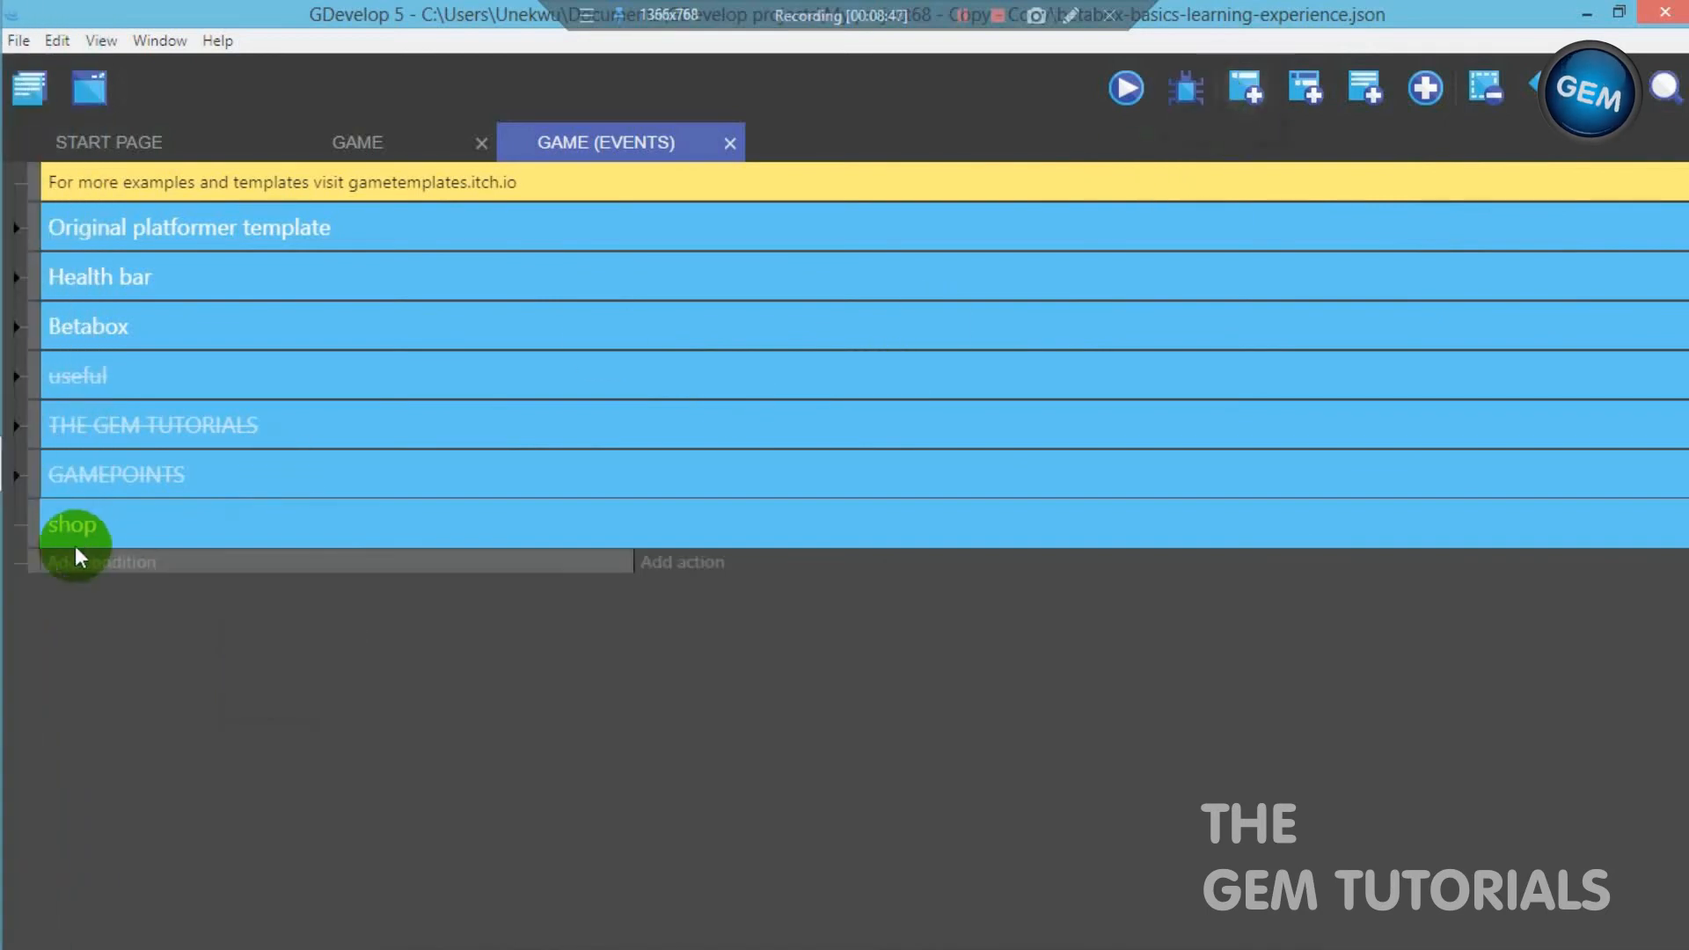
pyautogui.moveTo(36, 564); pyautogui.dragTo(70, 554)
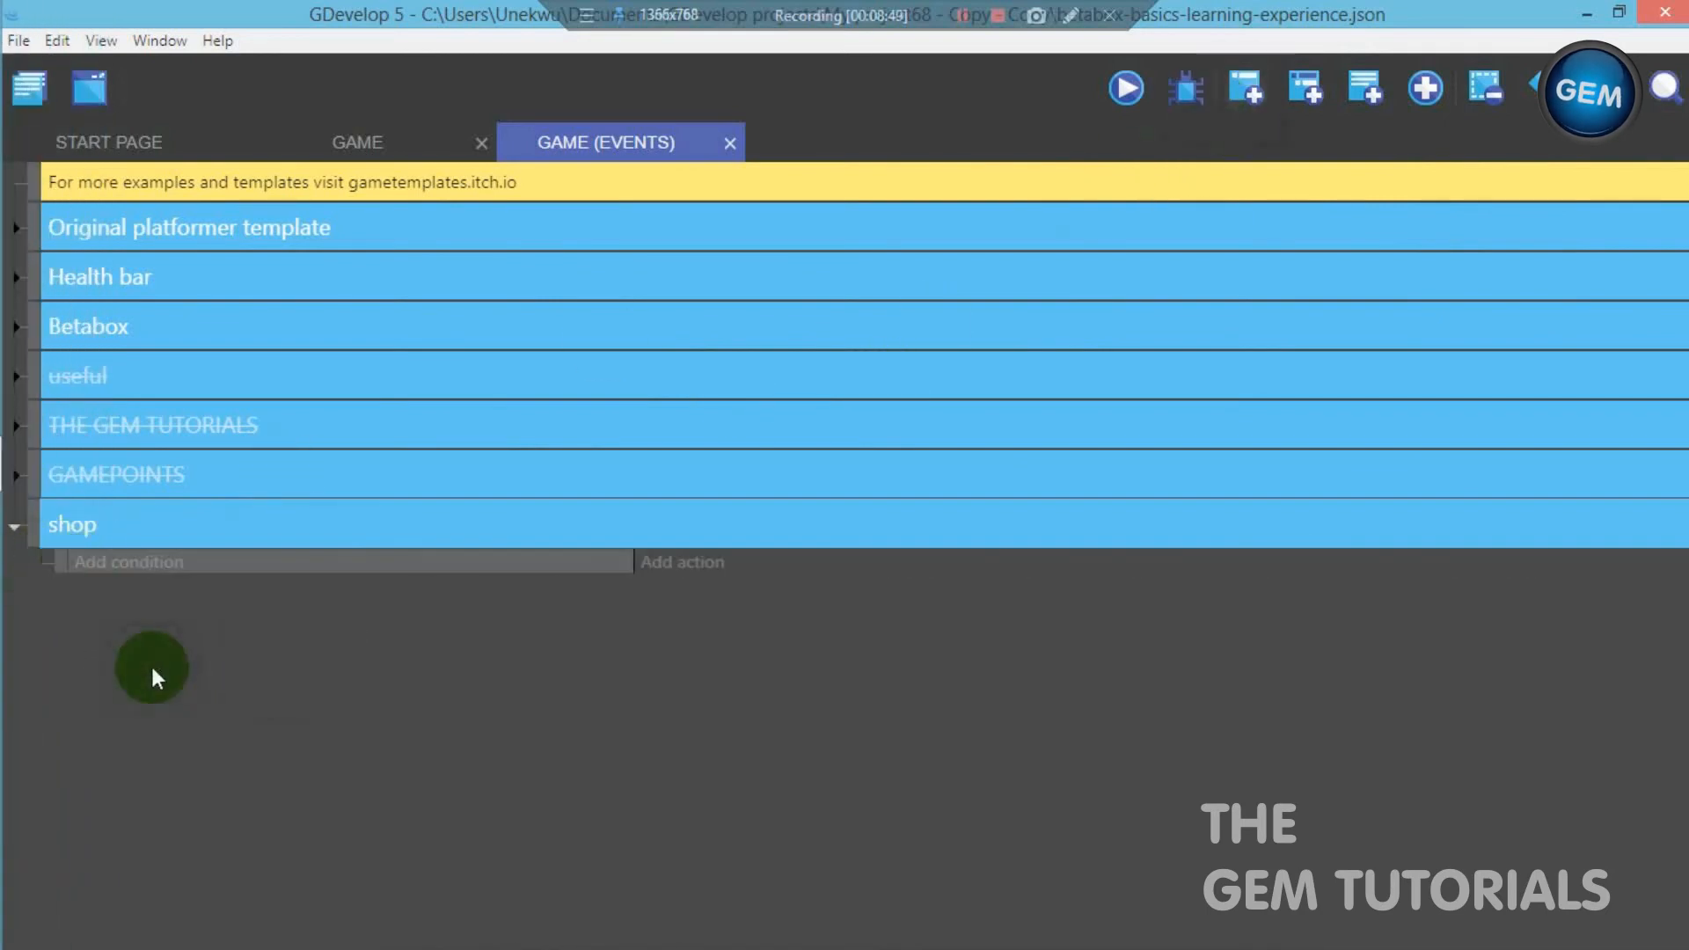
pyautogui.click(120, 567)
pyautogui.write('beg')
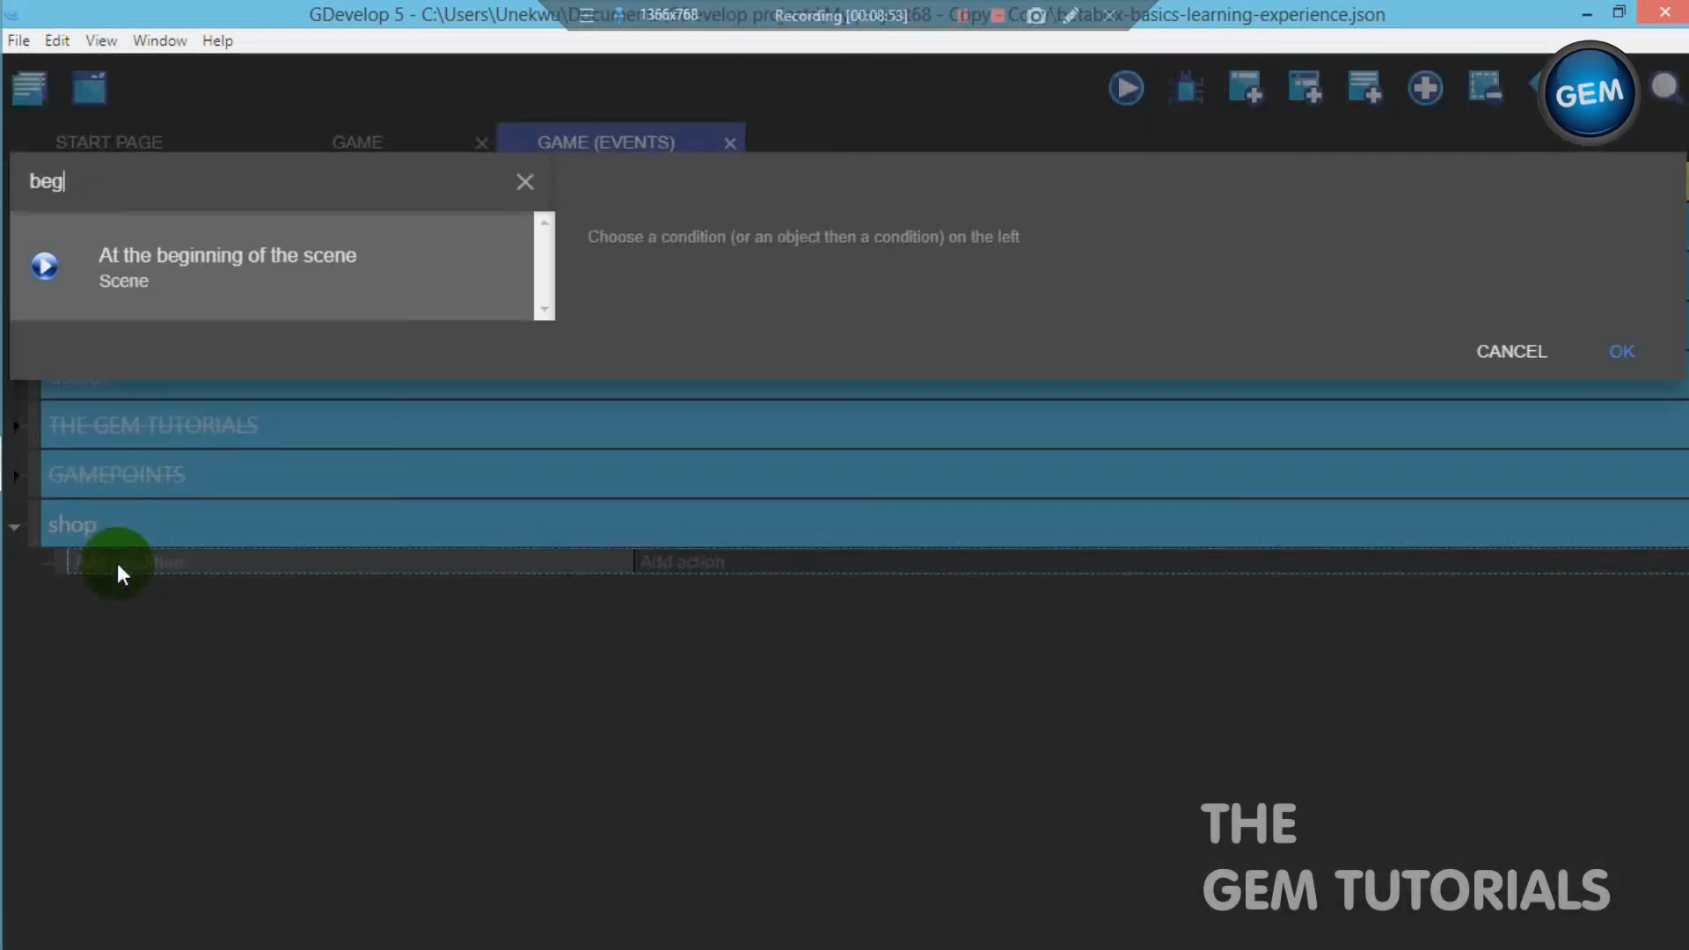
pyautogui.click(237, 257)
pyautogui.click(1588, 394)
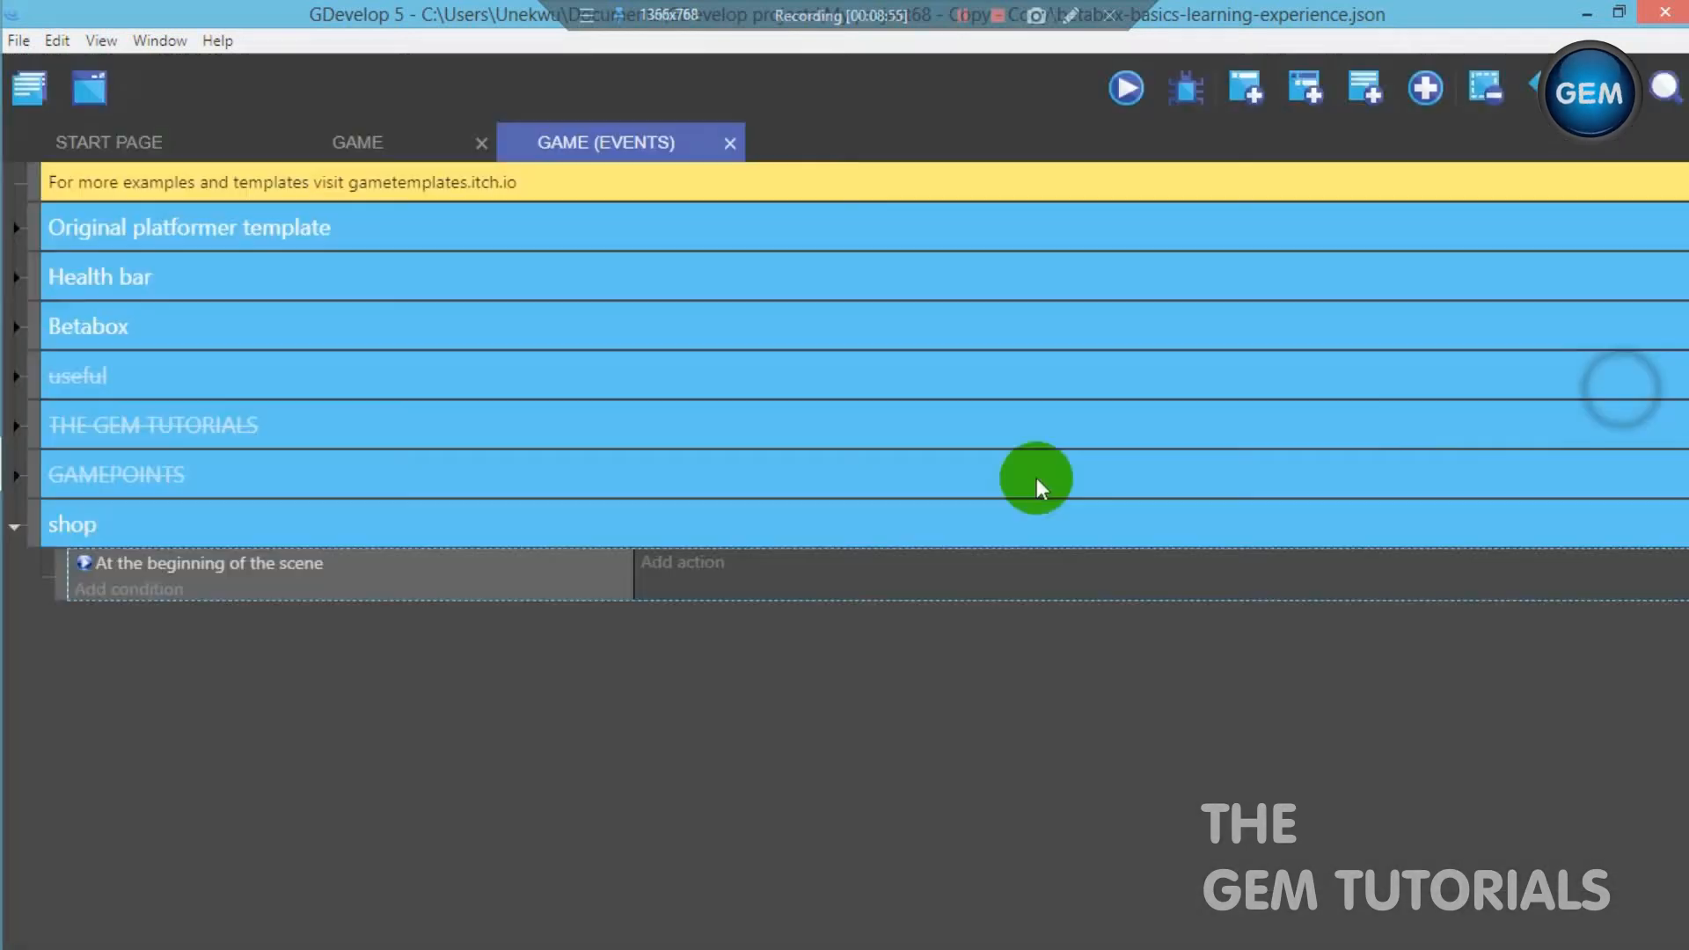
# - Add a Hide a layer action for layer "shop" to the beginning-of-scene event
pyautogui.click(711, 573)
pyautogui.write('hidee')
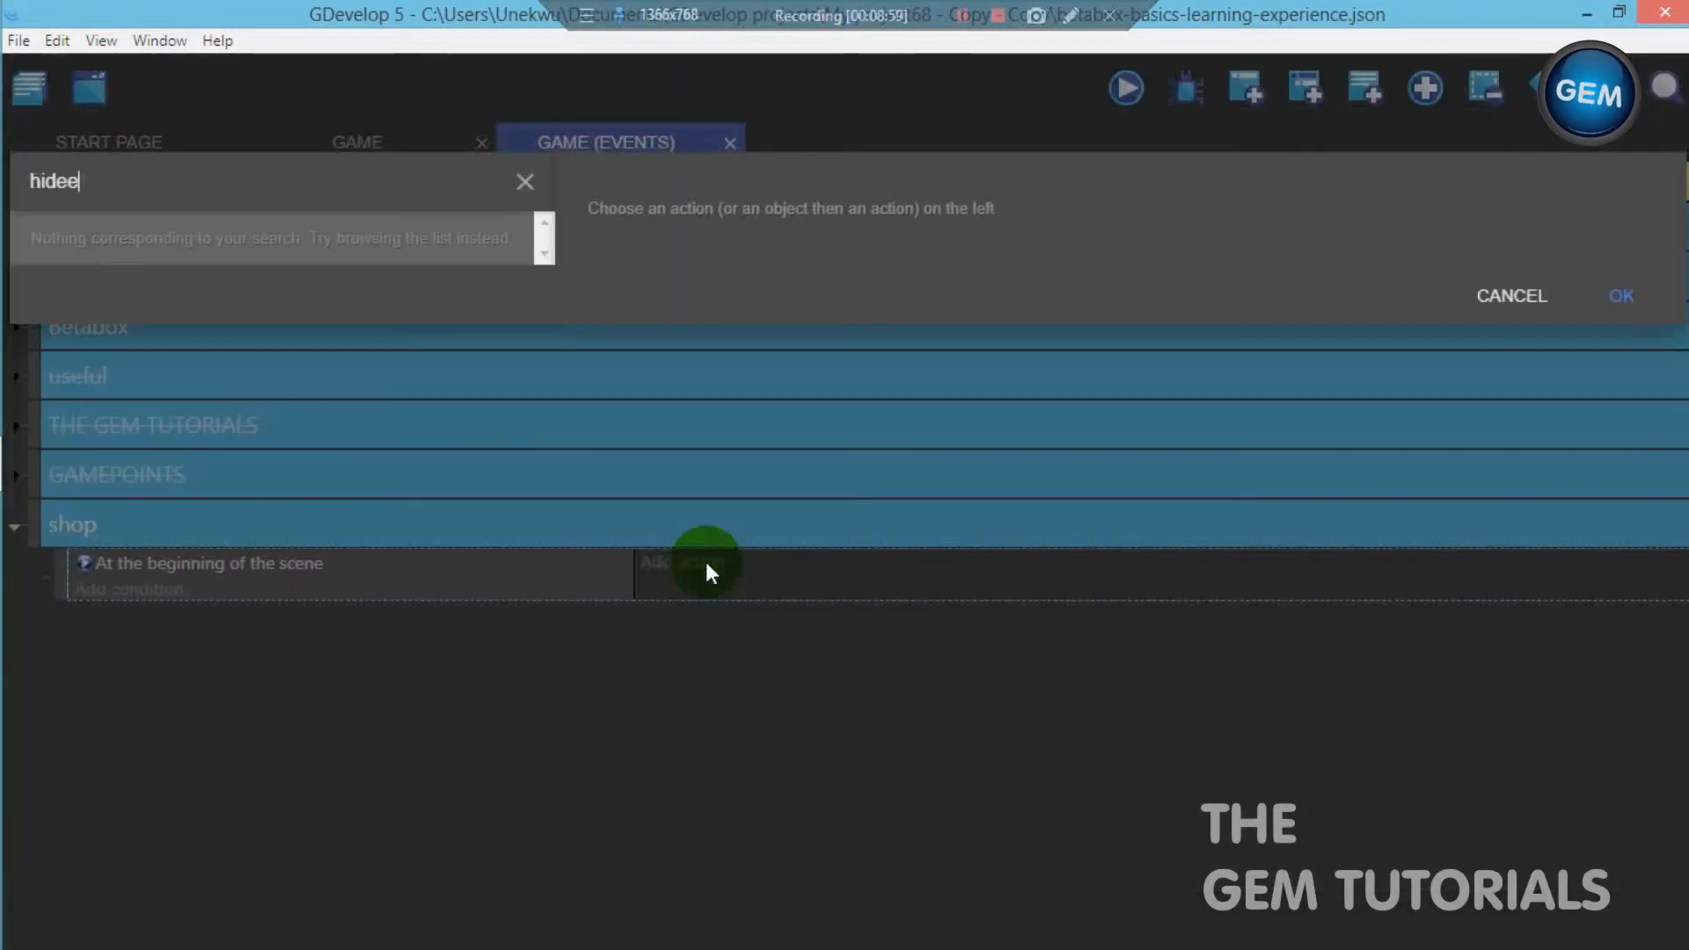
pyautogui.press('BackSpace')
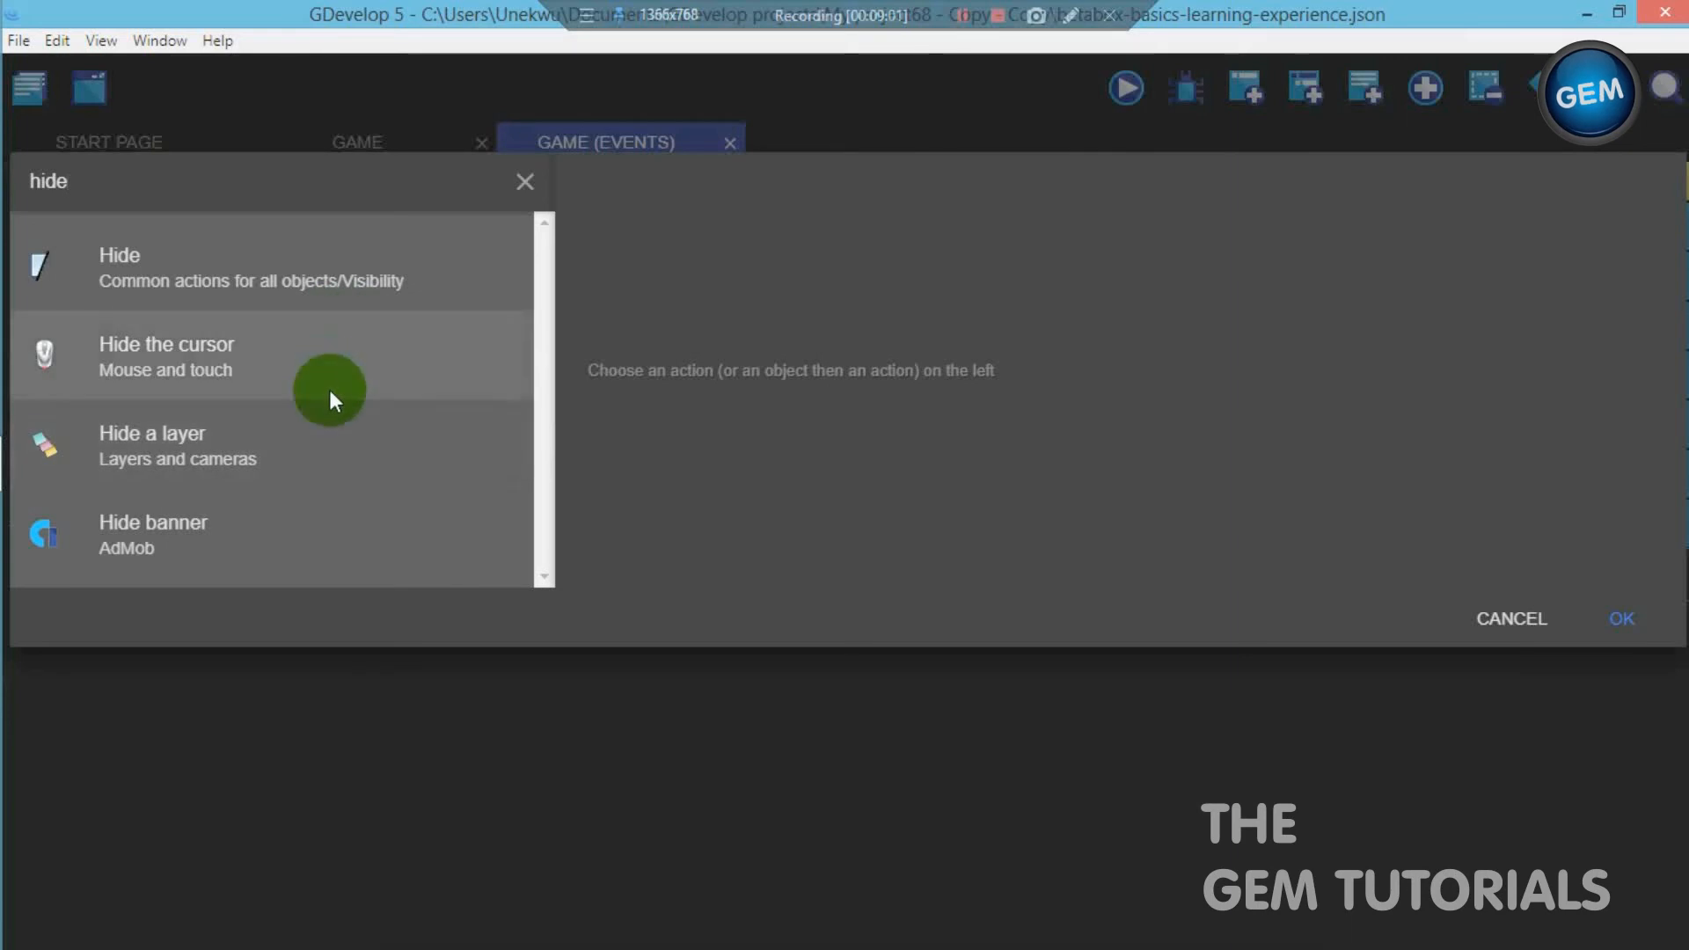
pyautogui.click(324, 427)
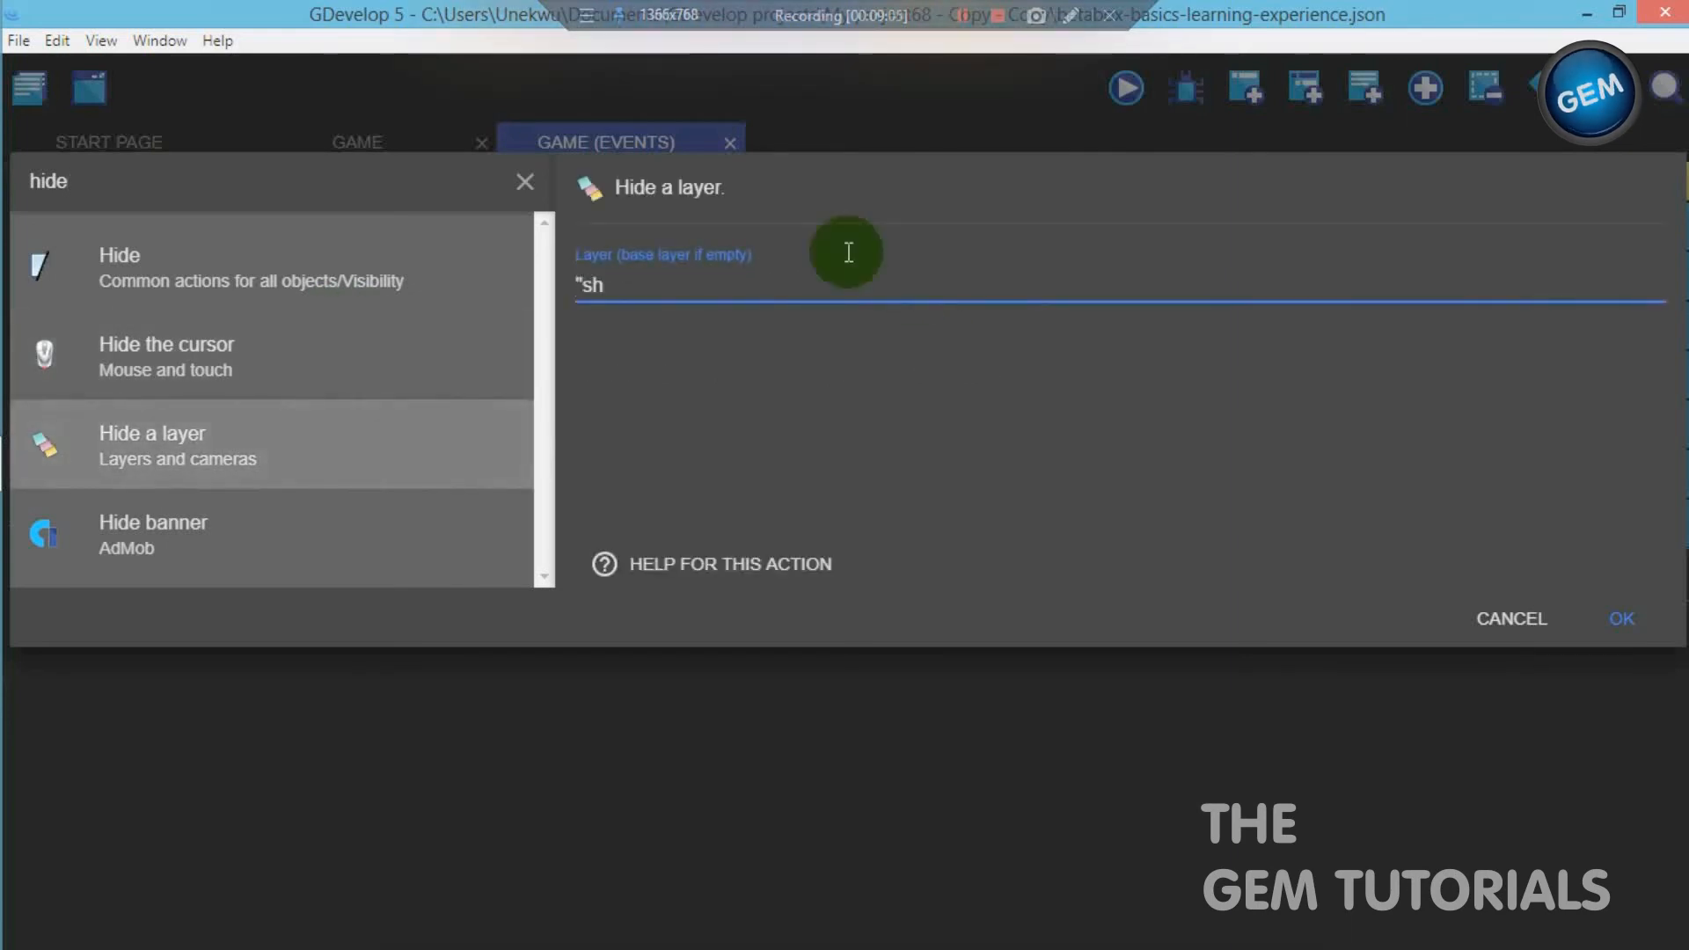
pyautogui.write('"shop"')
pyautogui.click(1592, 616)
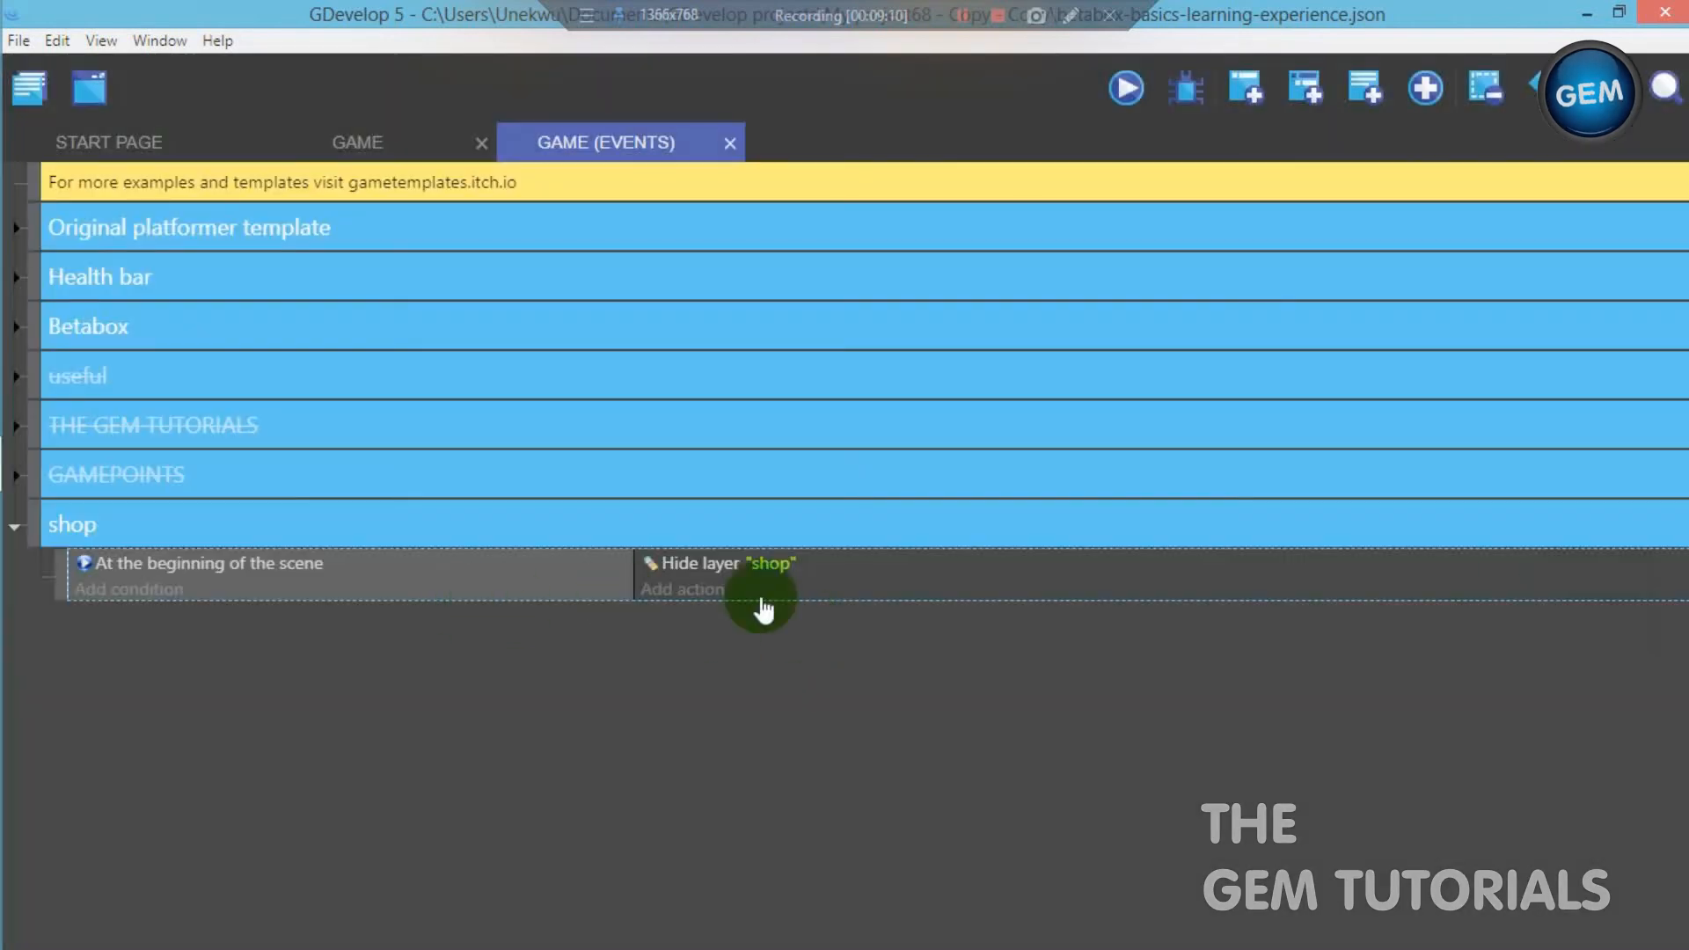
# - Add a second event to the shop group with an And condition from the advanced conditions
pyautogui.click(1244, 92)
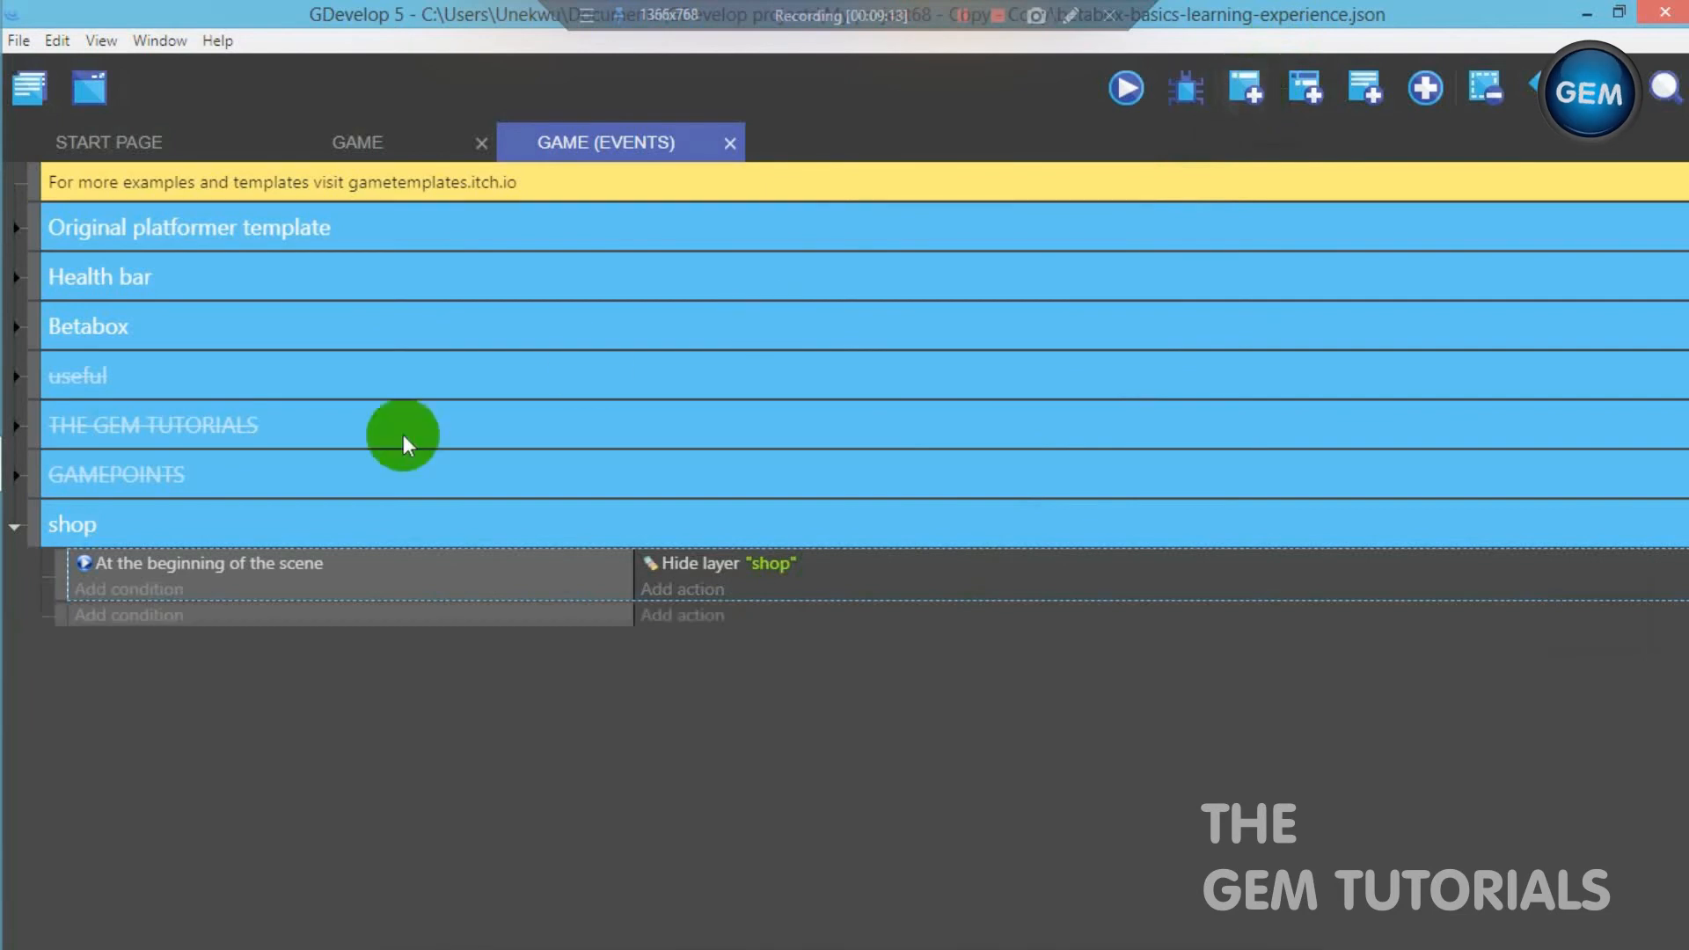
pyautogui.click(53, 620)
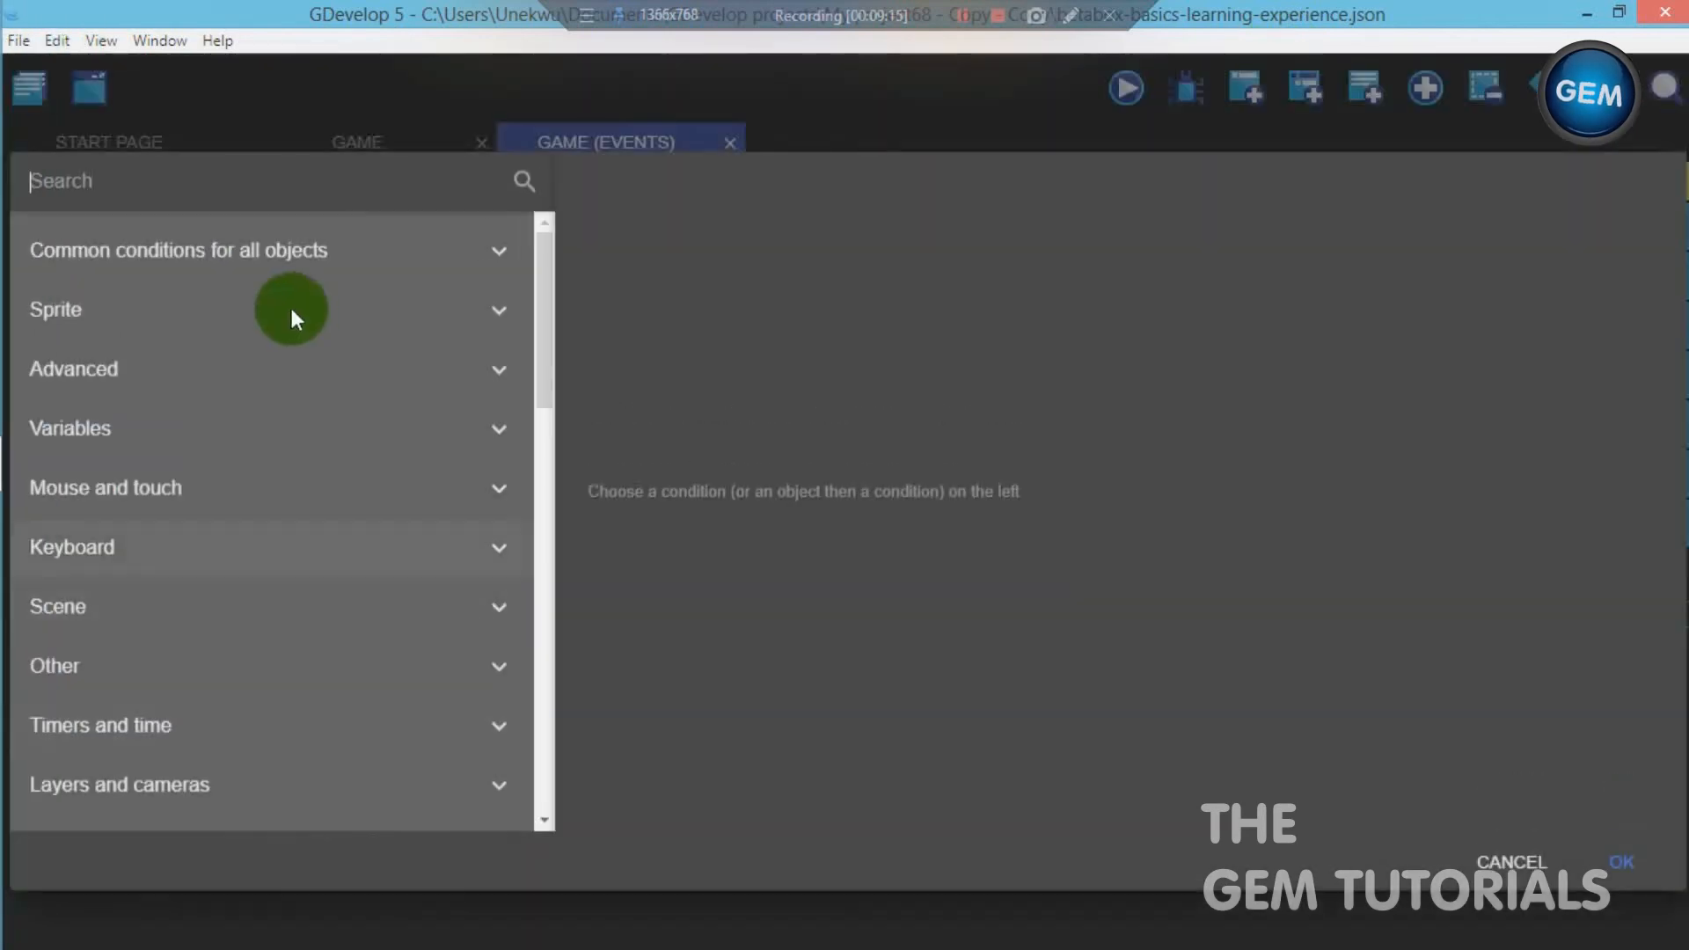
pyautogui.click(281, 369)
pyautogui.click(280, 426)
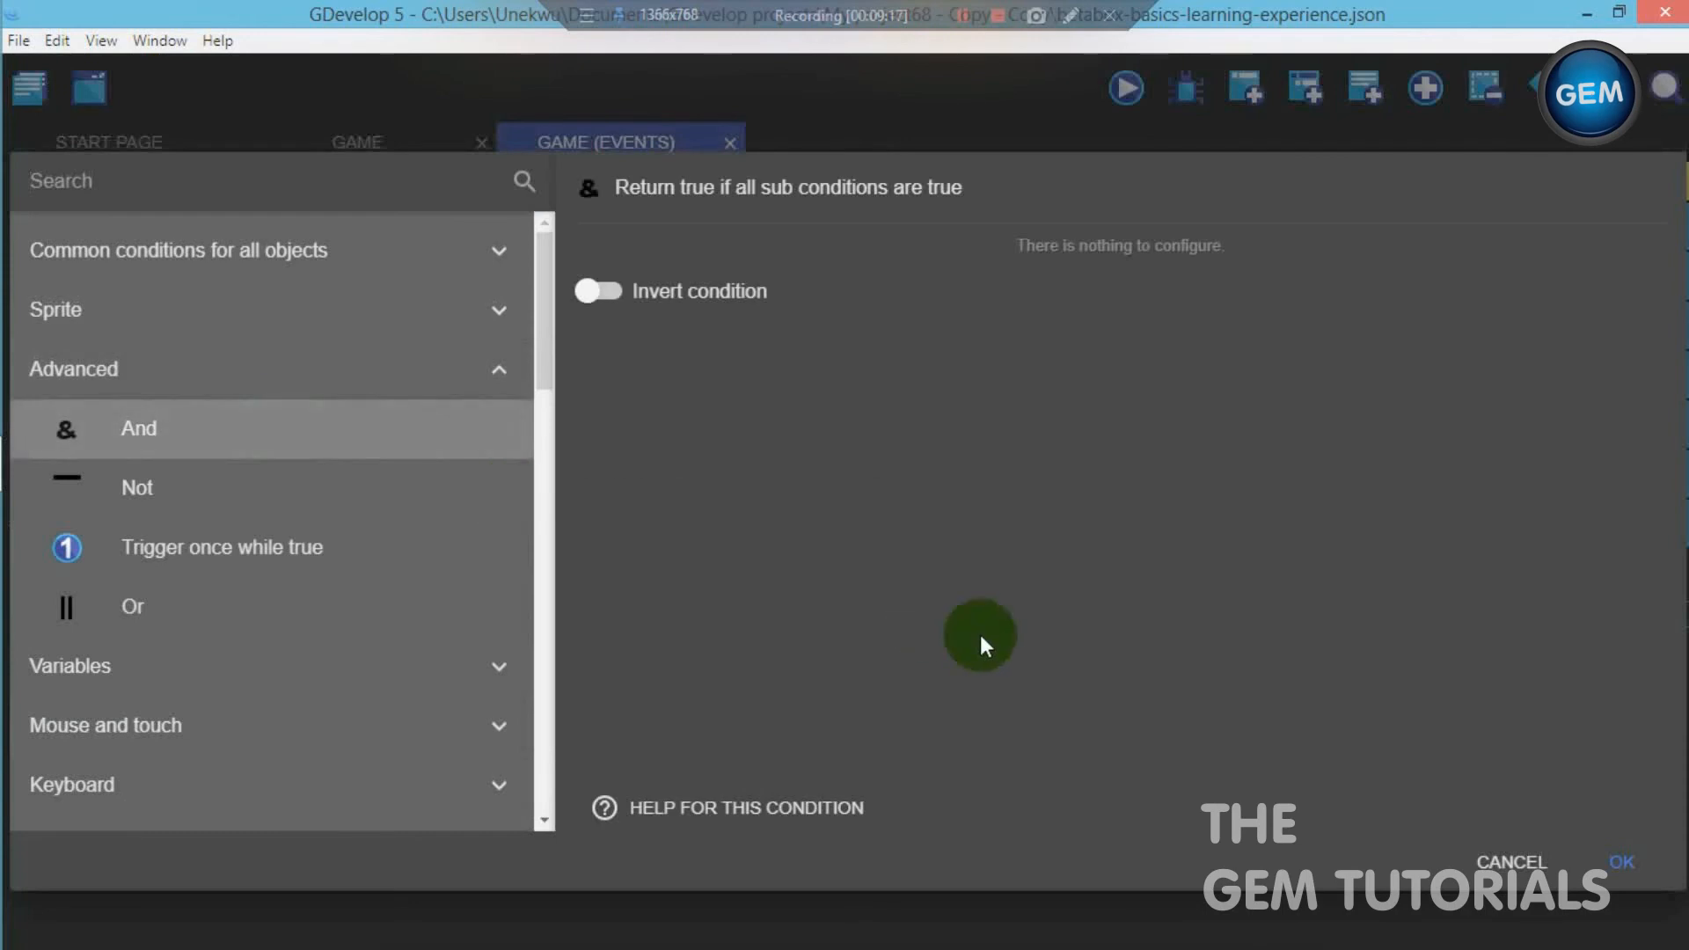
pyautogui.click(1621, 857)
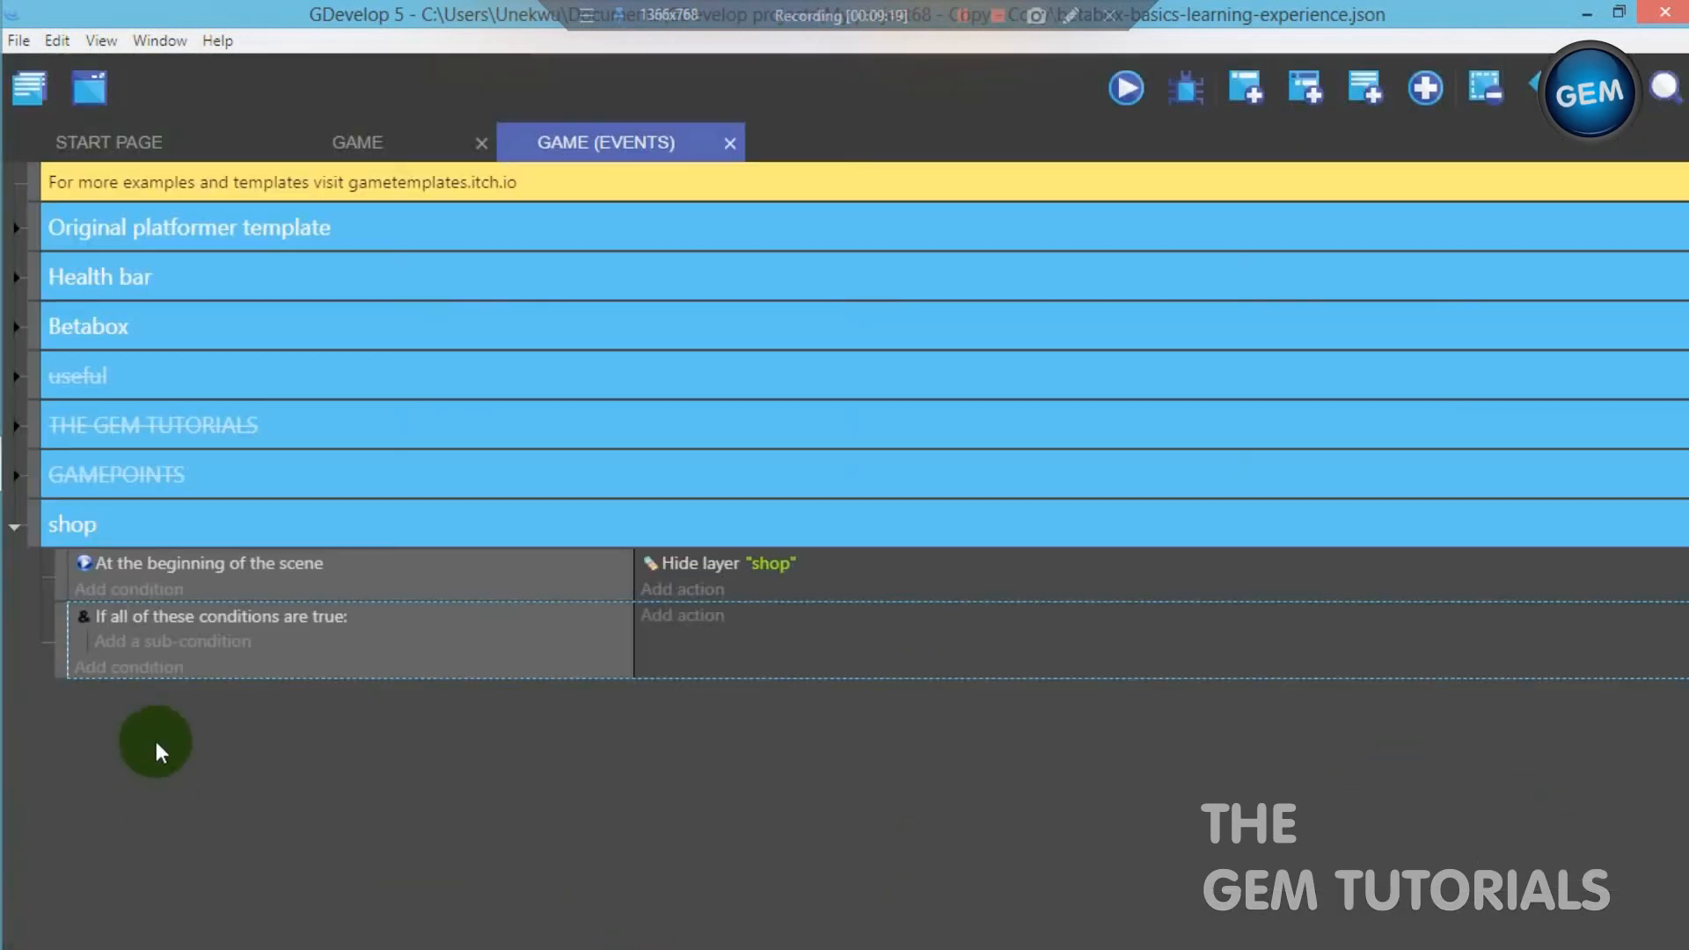
# - Add a sub-condition to the And condition testing that the cursor/touch is on the shopbutton object
pyautogui.click(173, 646)
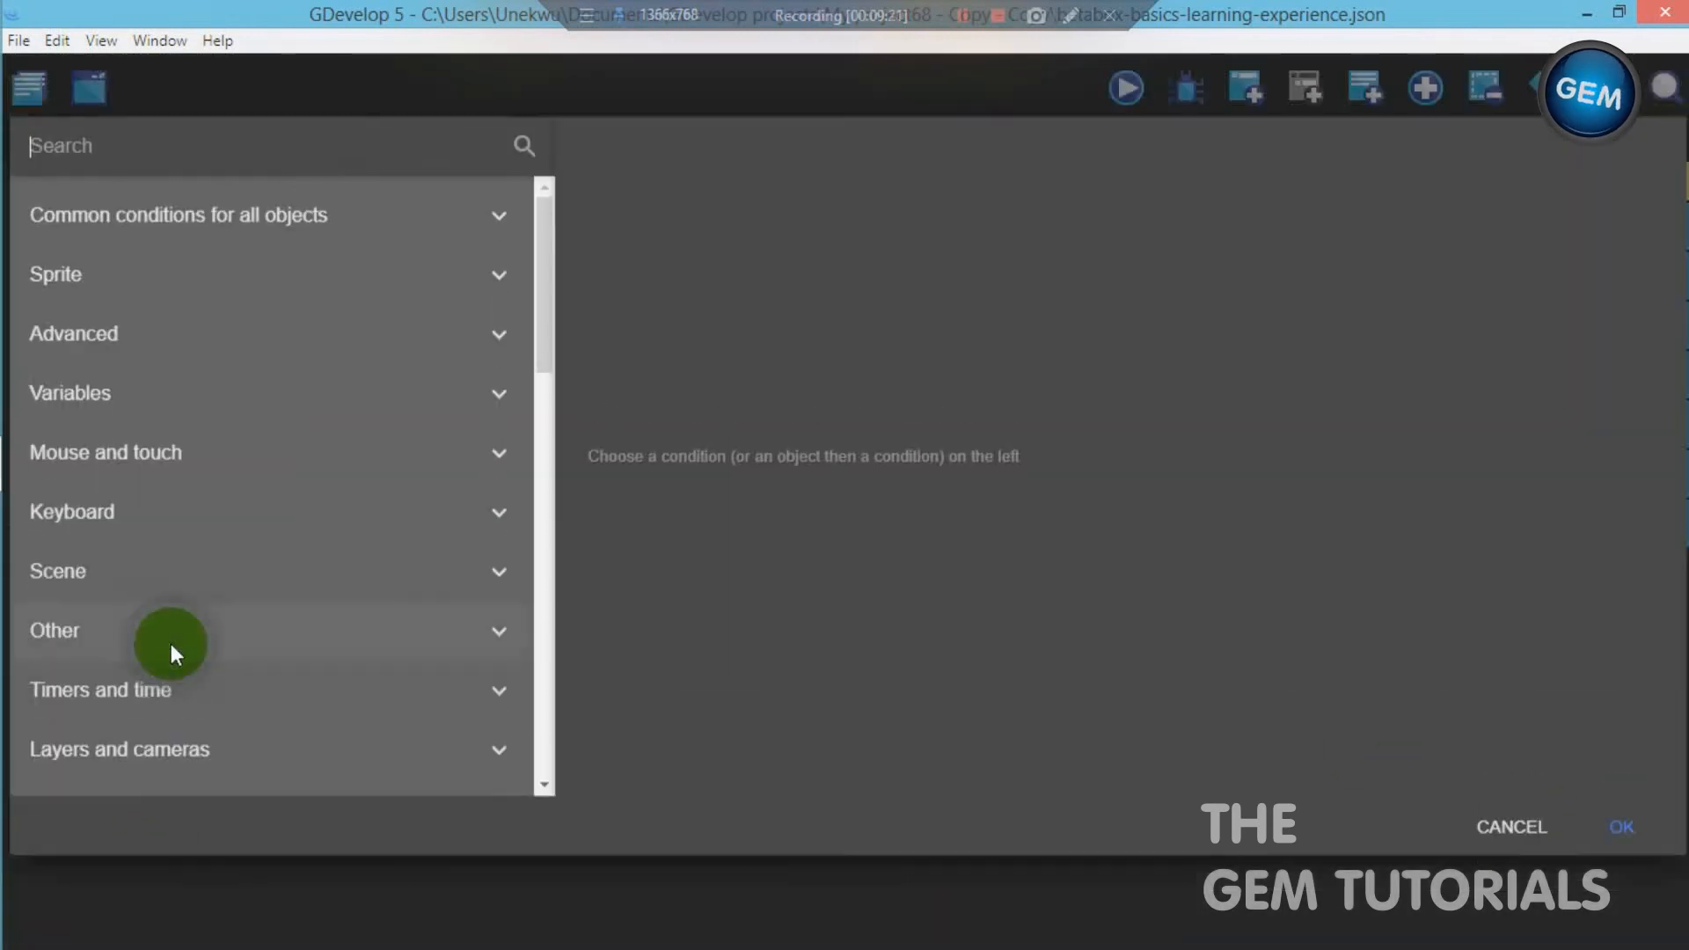
pyautogui.write('curs')
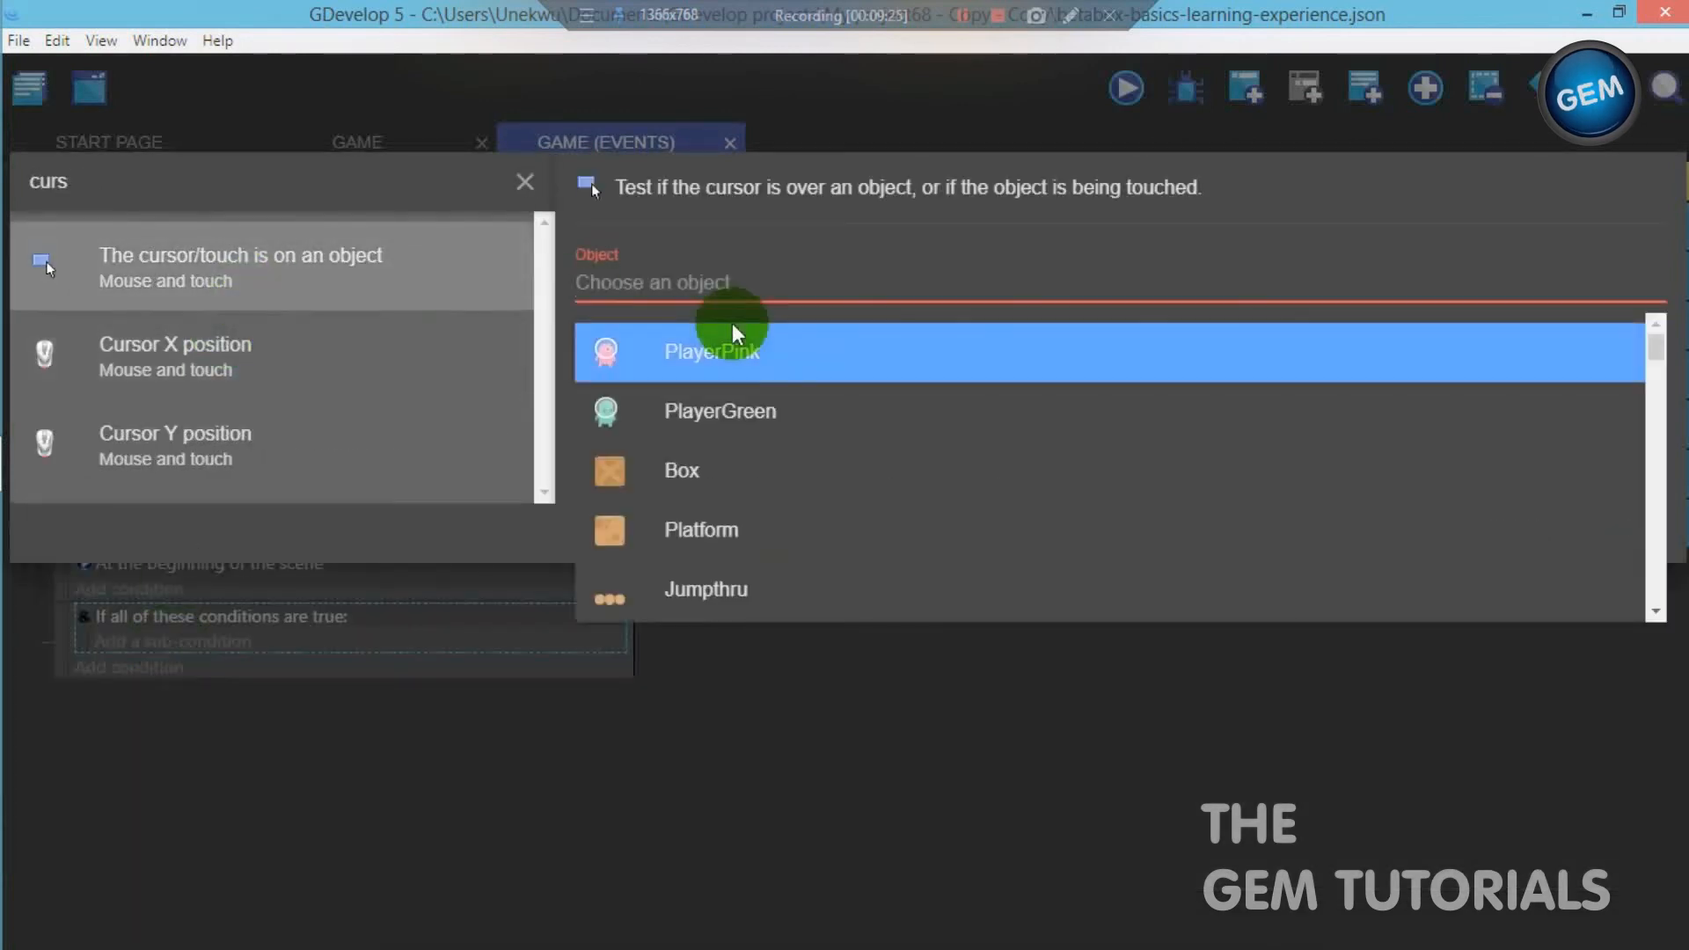
pyautogui.write('s')
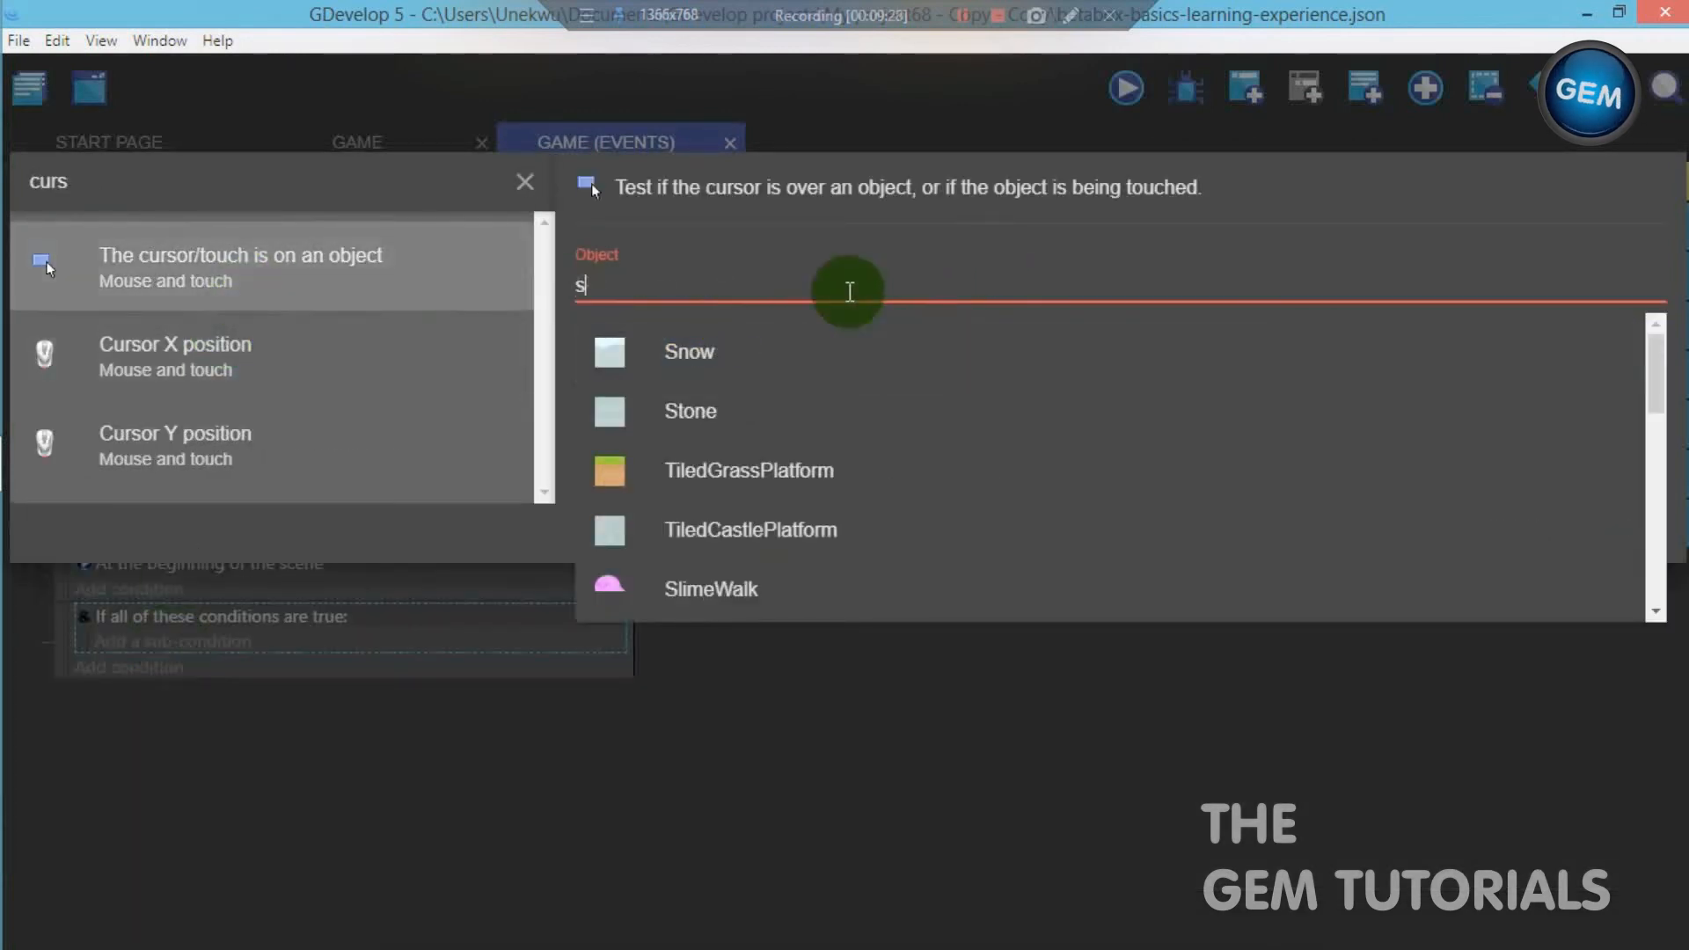
pyautogui.write('hop')
pyautogui.click(827, 350)
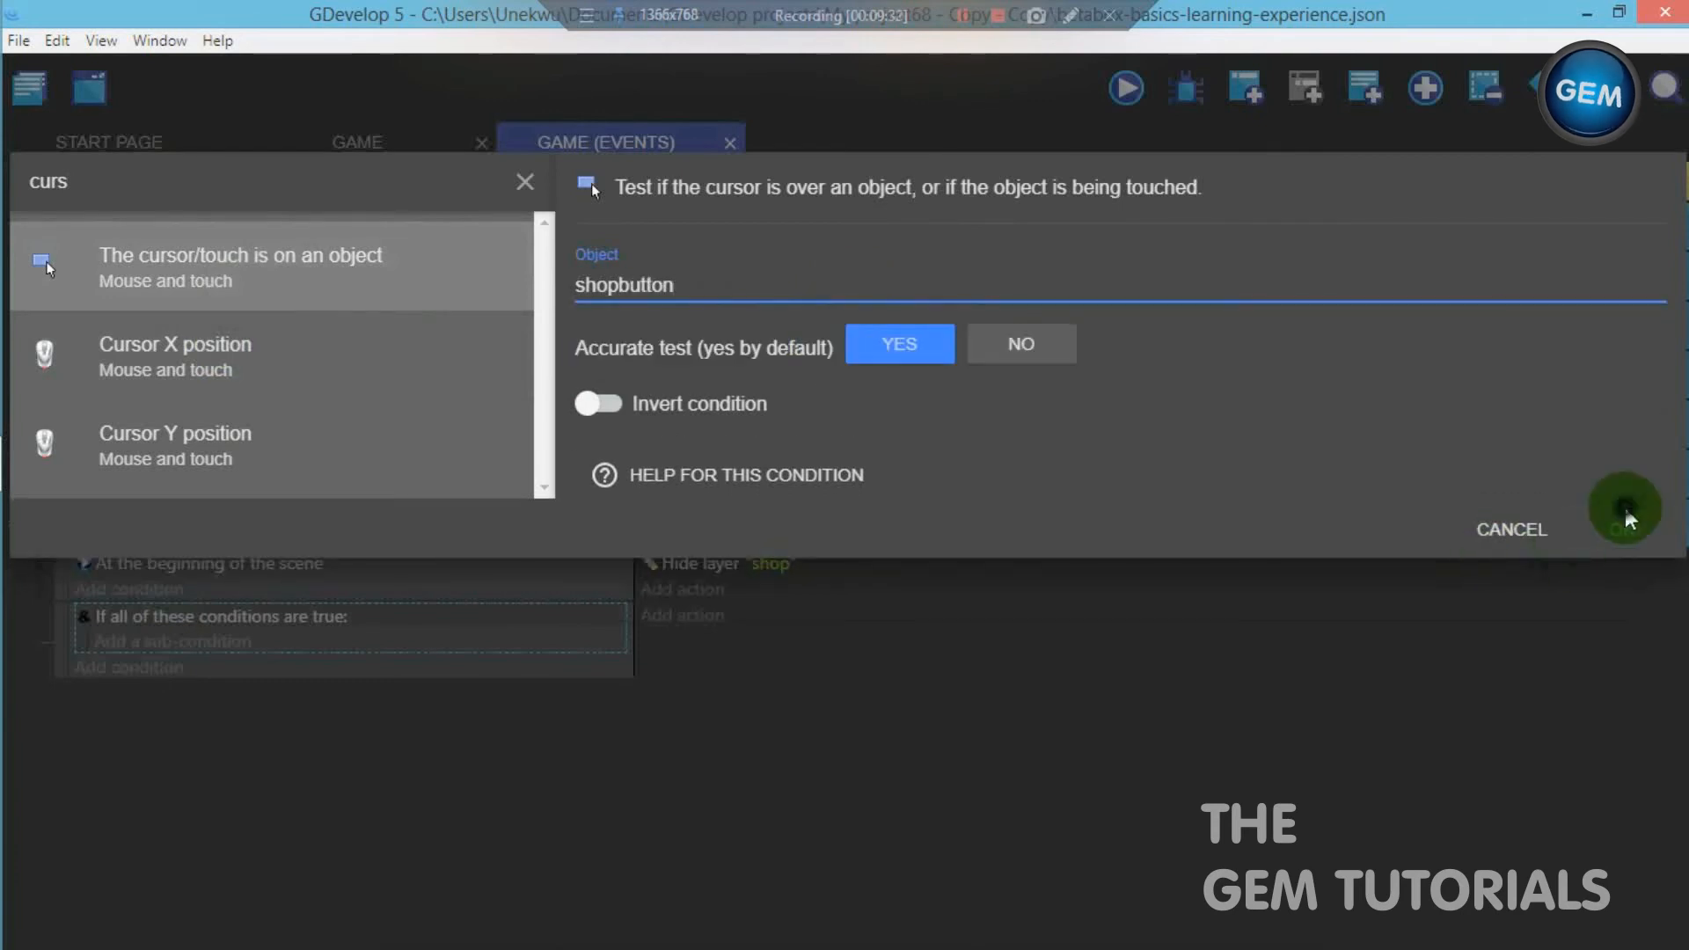
pyautogui.click(1621, 531)
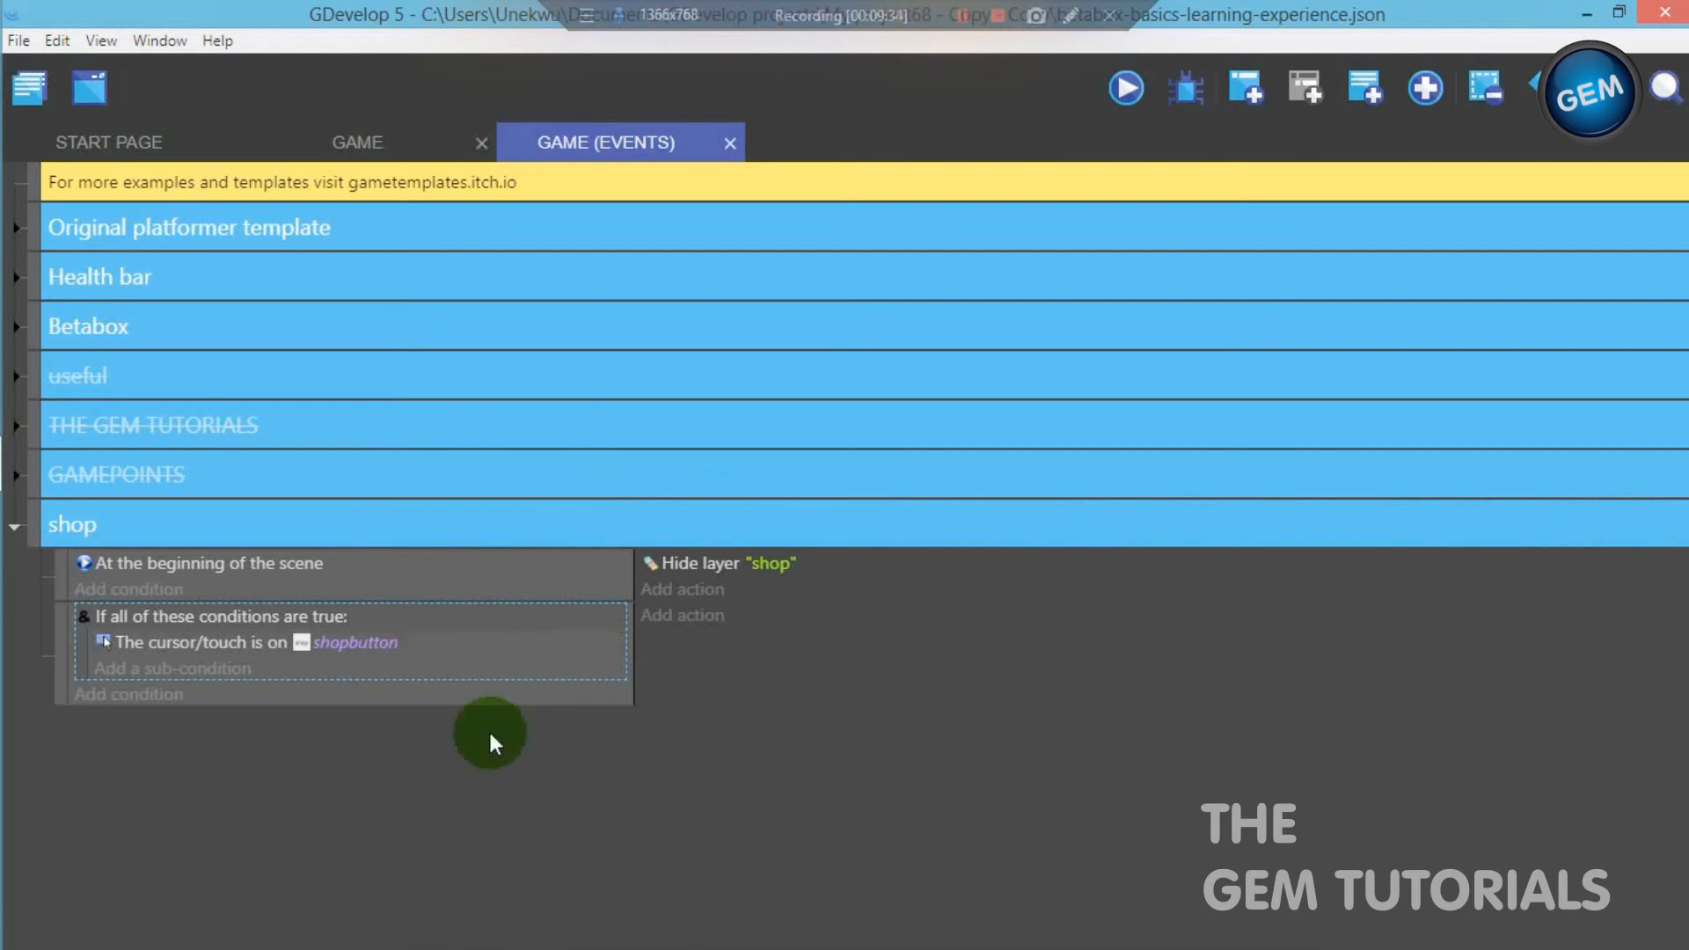
pyautogui.click(429, 132)
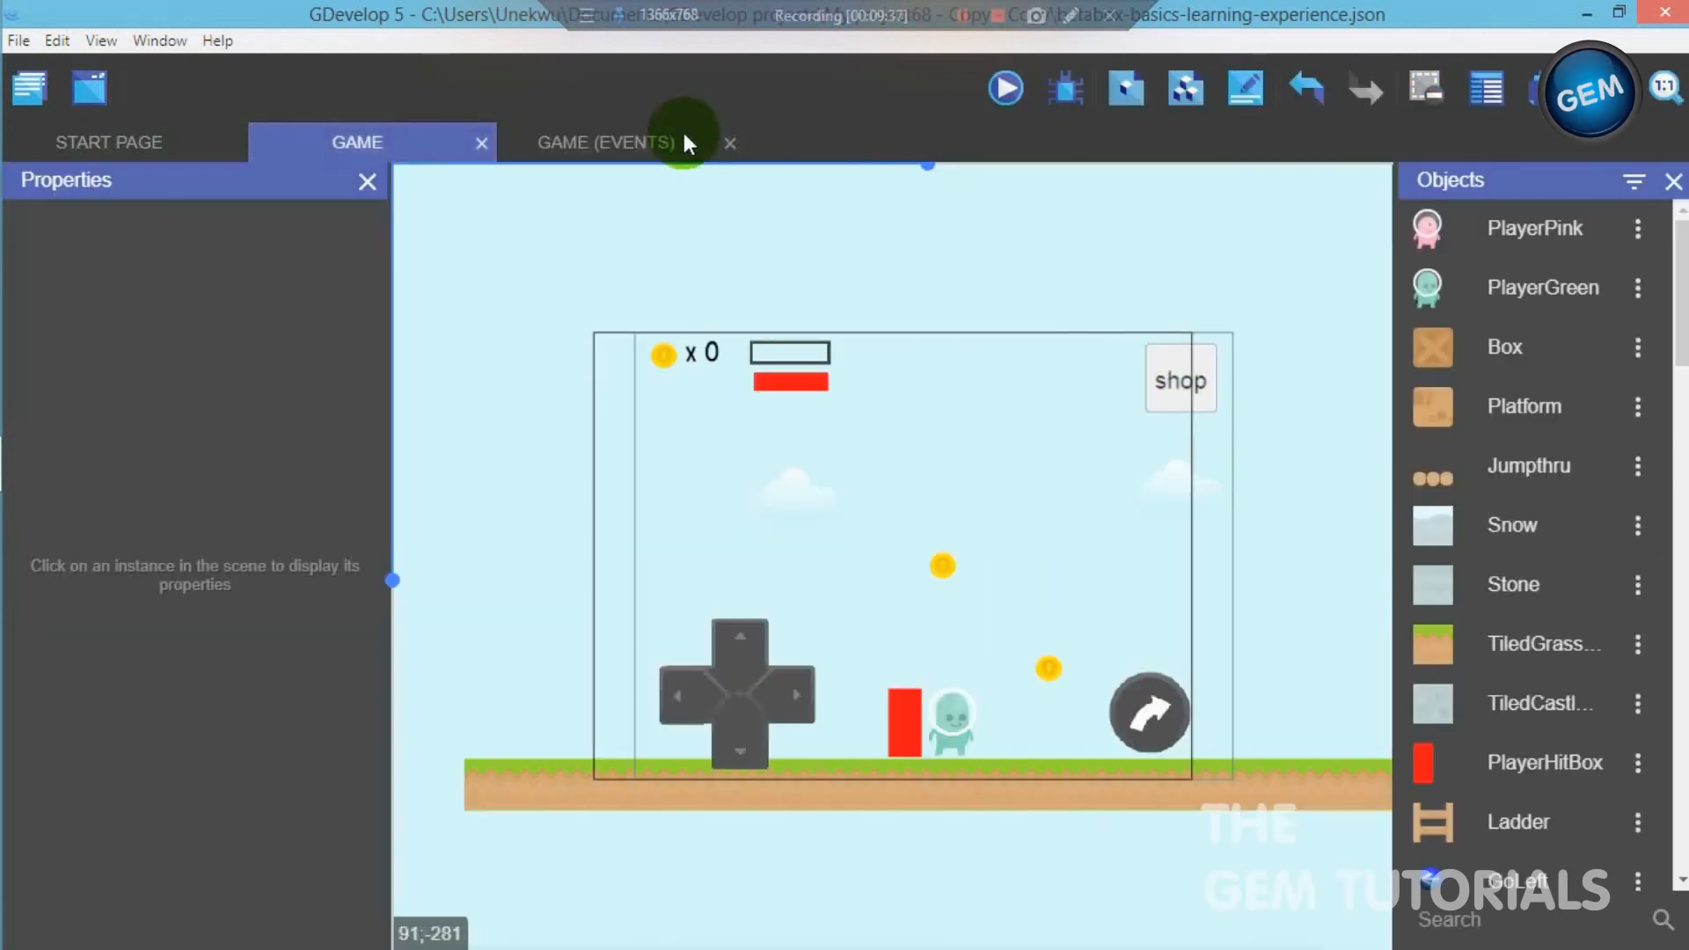
pyautogui.click(632, 150)
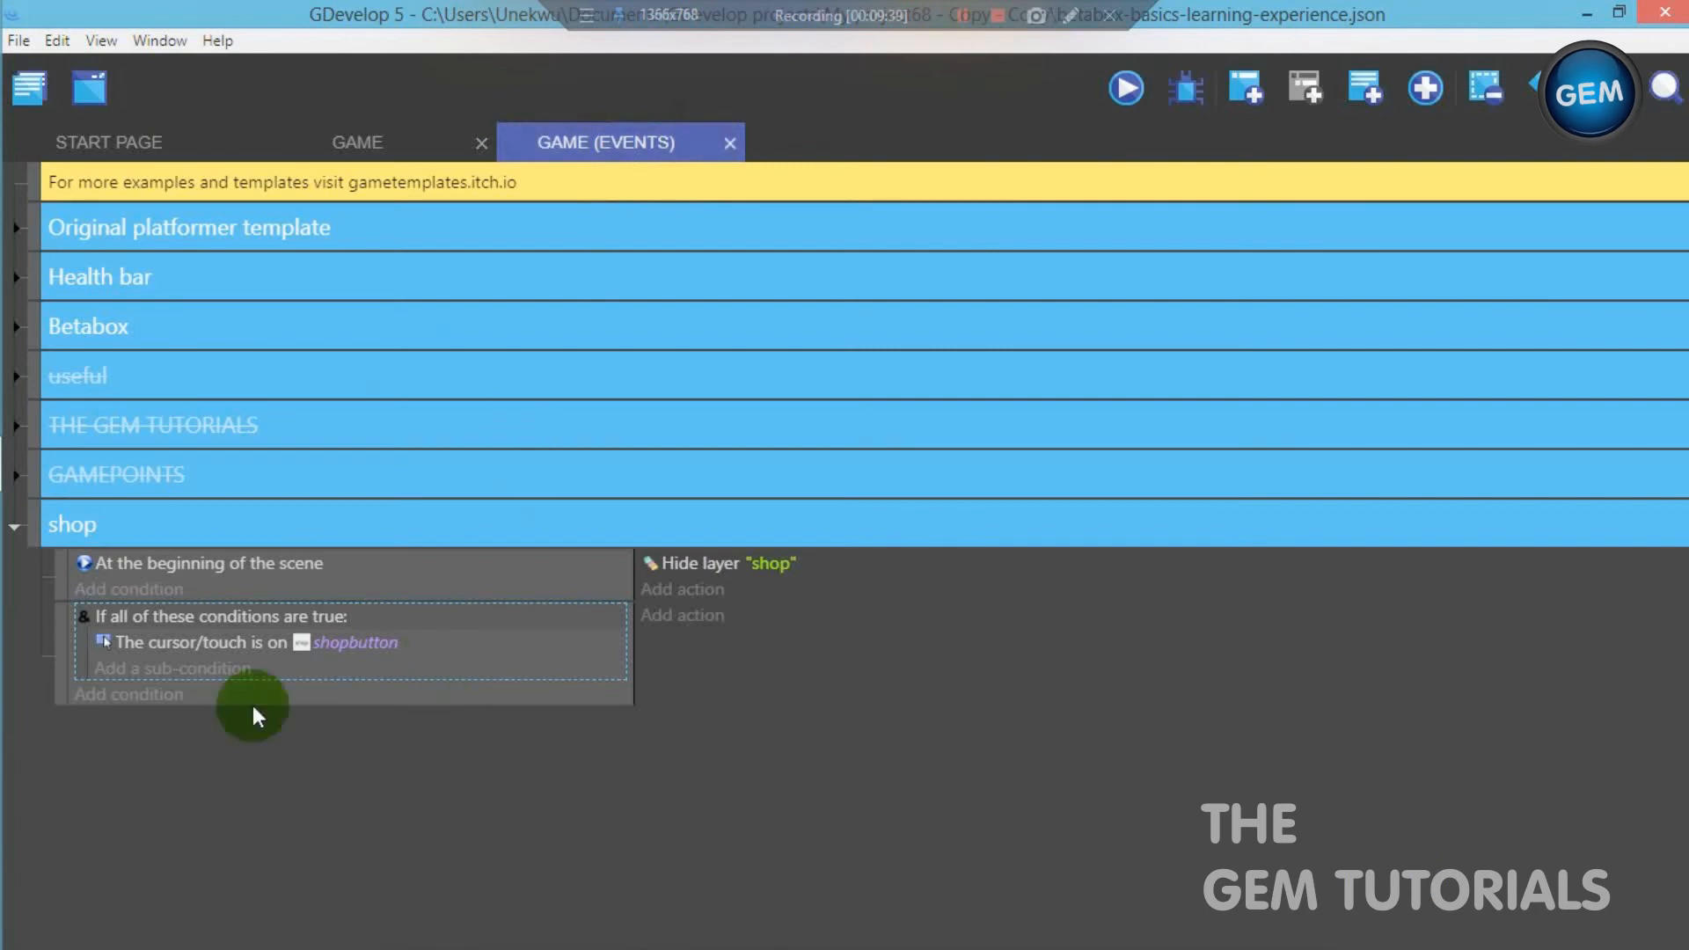
# - Add a second sub-condition under the And condition, Mouse button pressed or touch held, with Left as the button to test
pyautogui.click(177, 673)
pyautogui.write('lef')
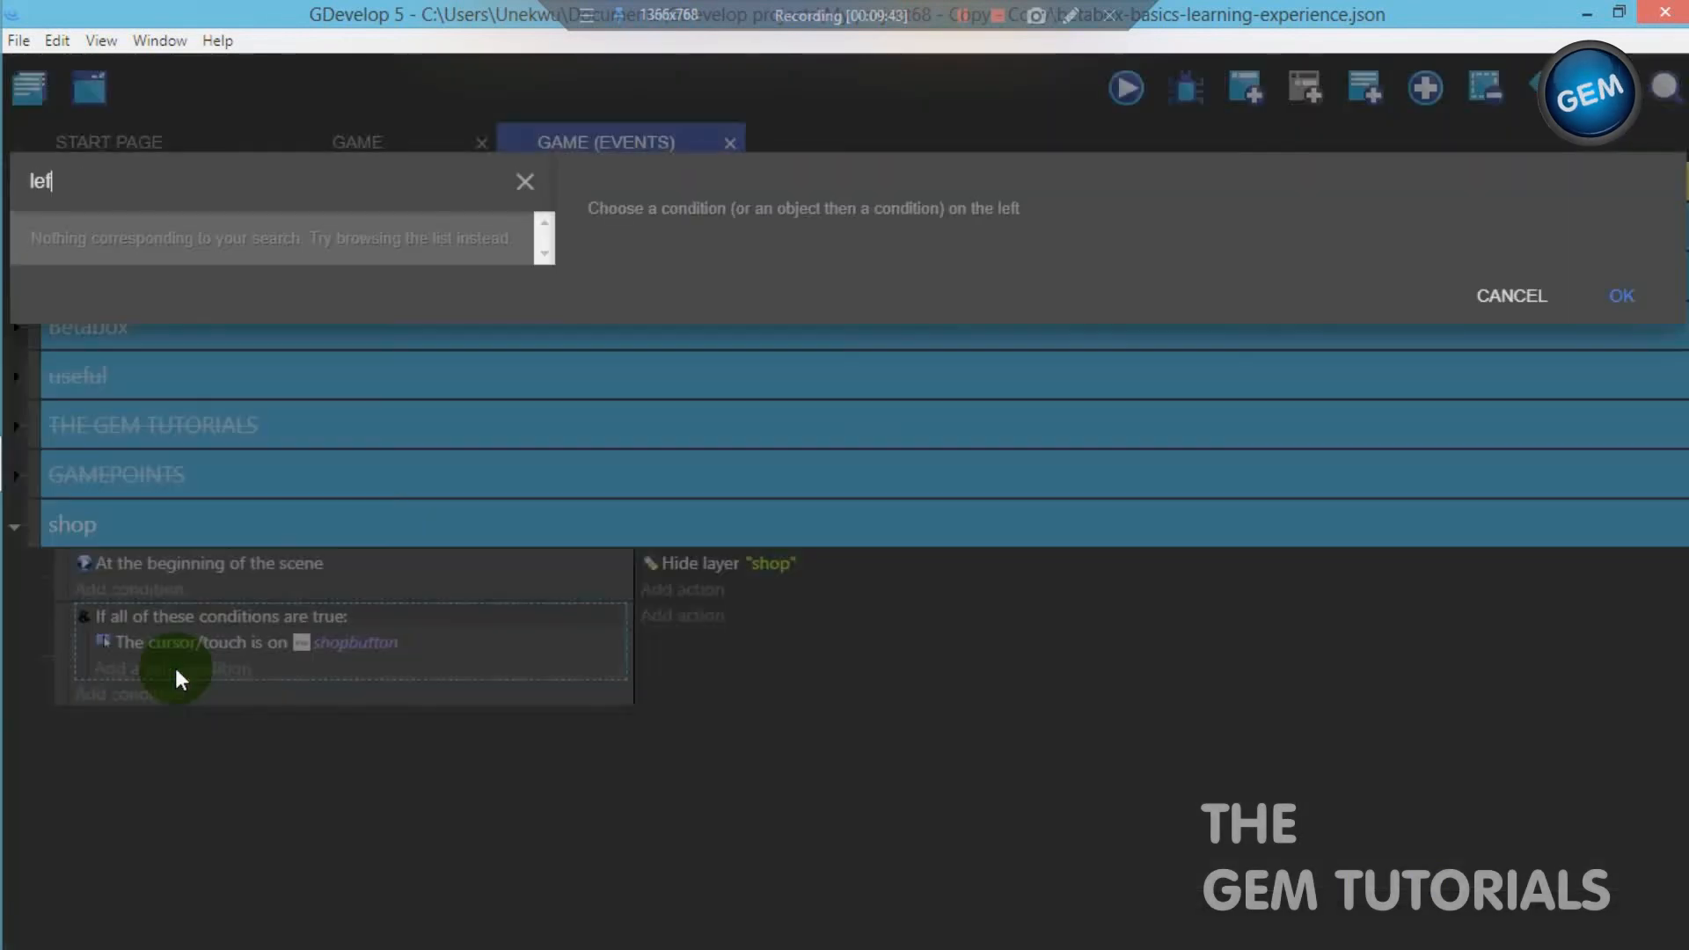
pyautogui.write('t')
pyautogui.press('BackSpace')
pyautogui.press('BackSpace')
pyautogui.press('BackSpace')
pyautogui.press('BackSpace')
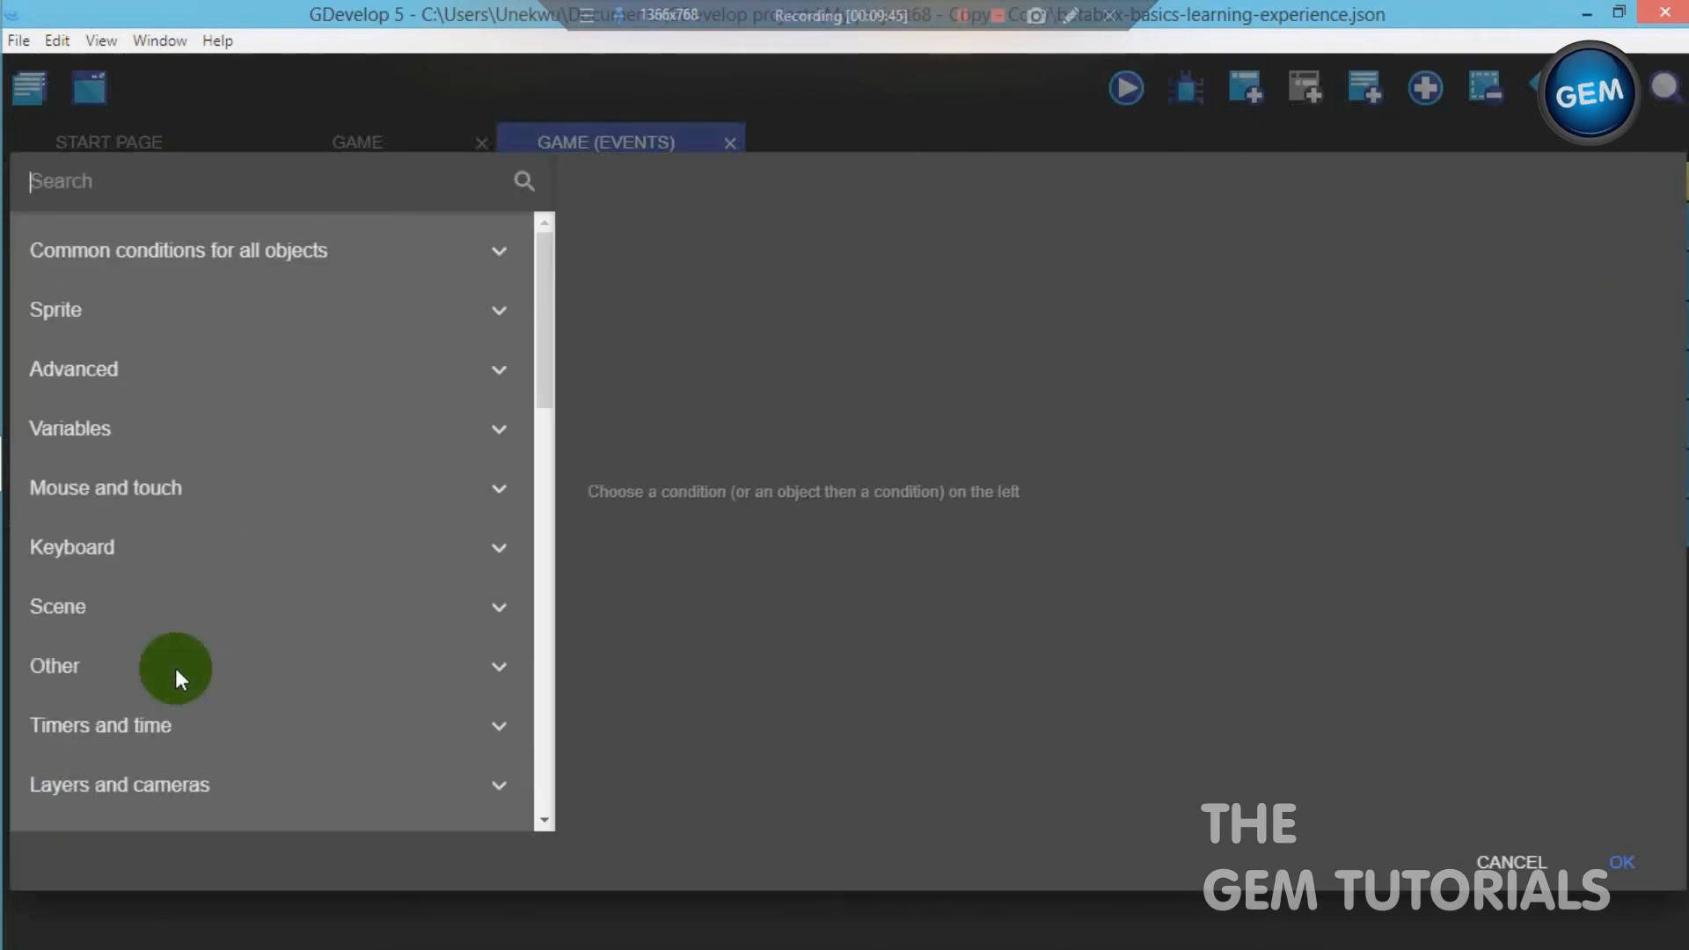
pyautogui.write('mouse')
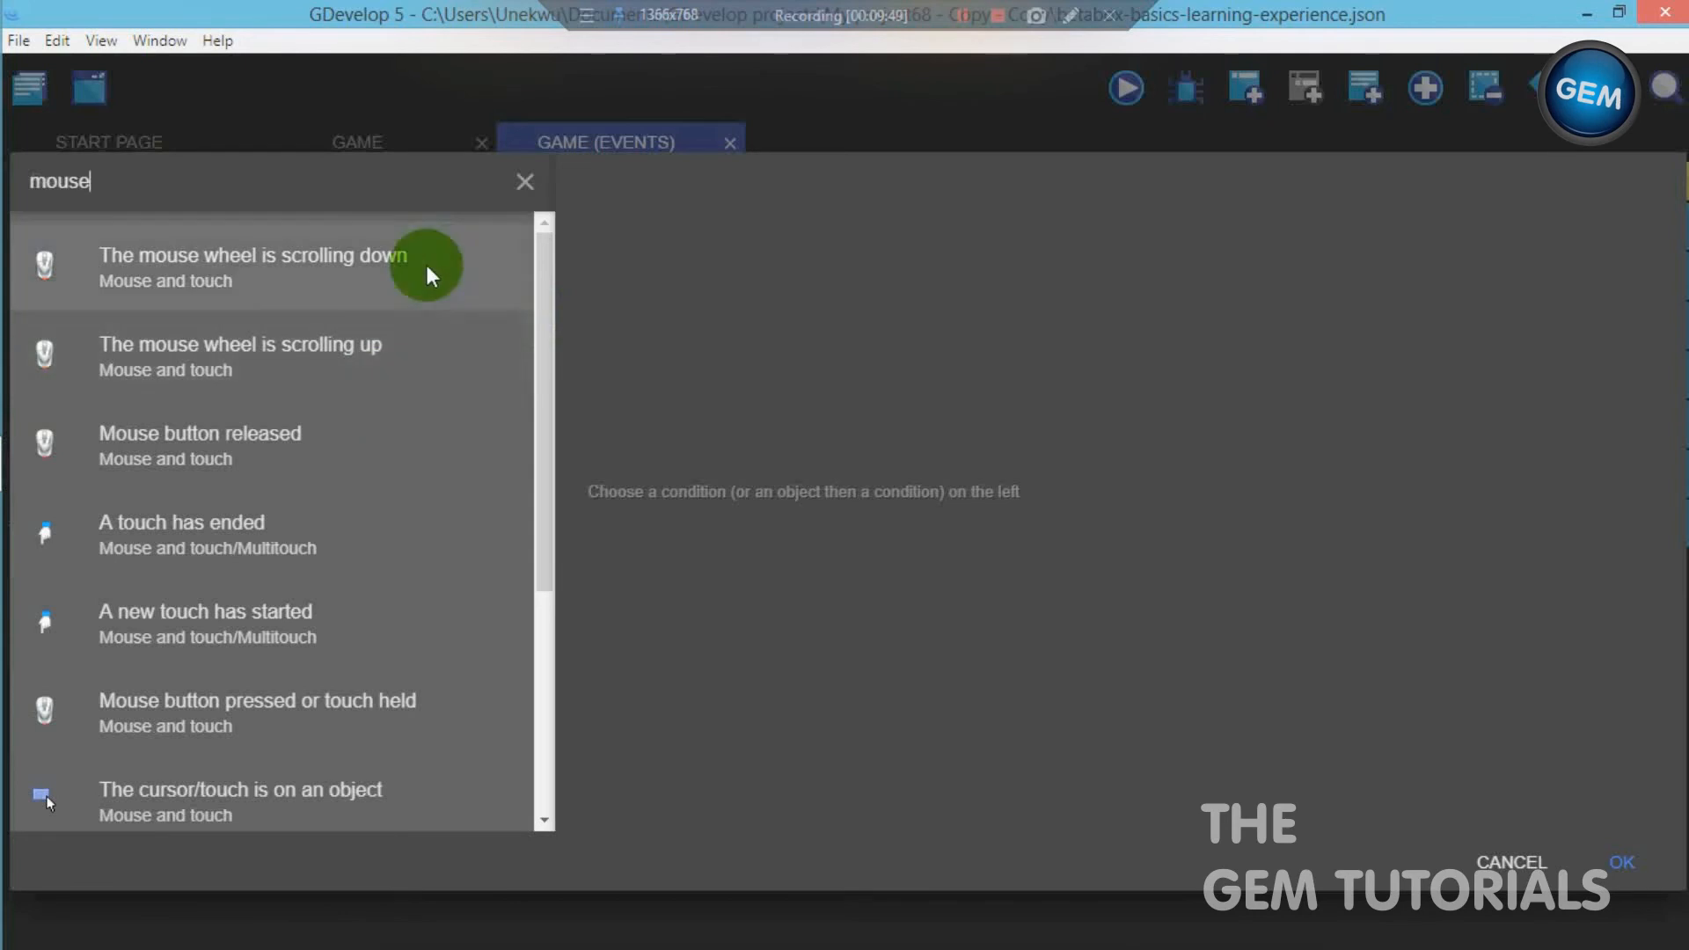
pyautogui.moveTo(546, 313); pyautogui.dragTo(546, 490)
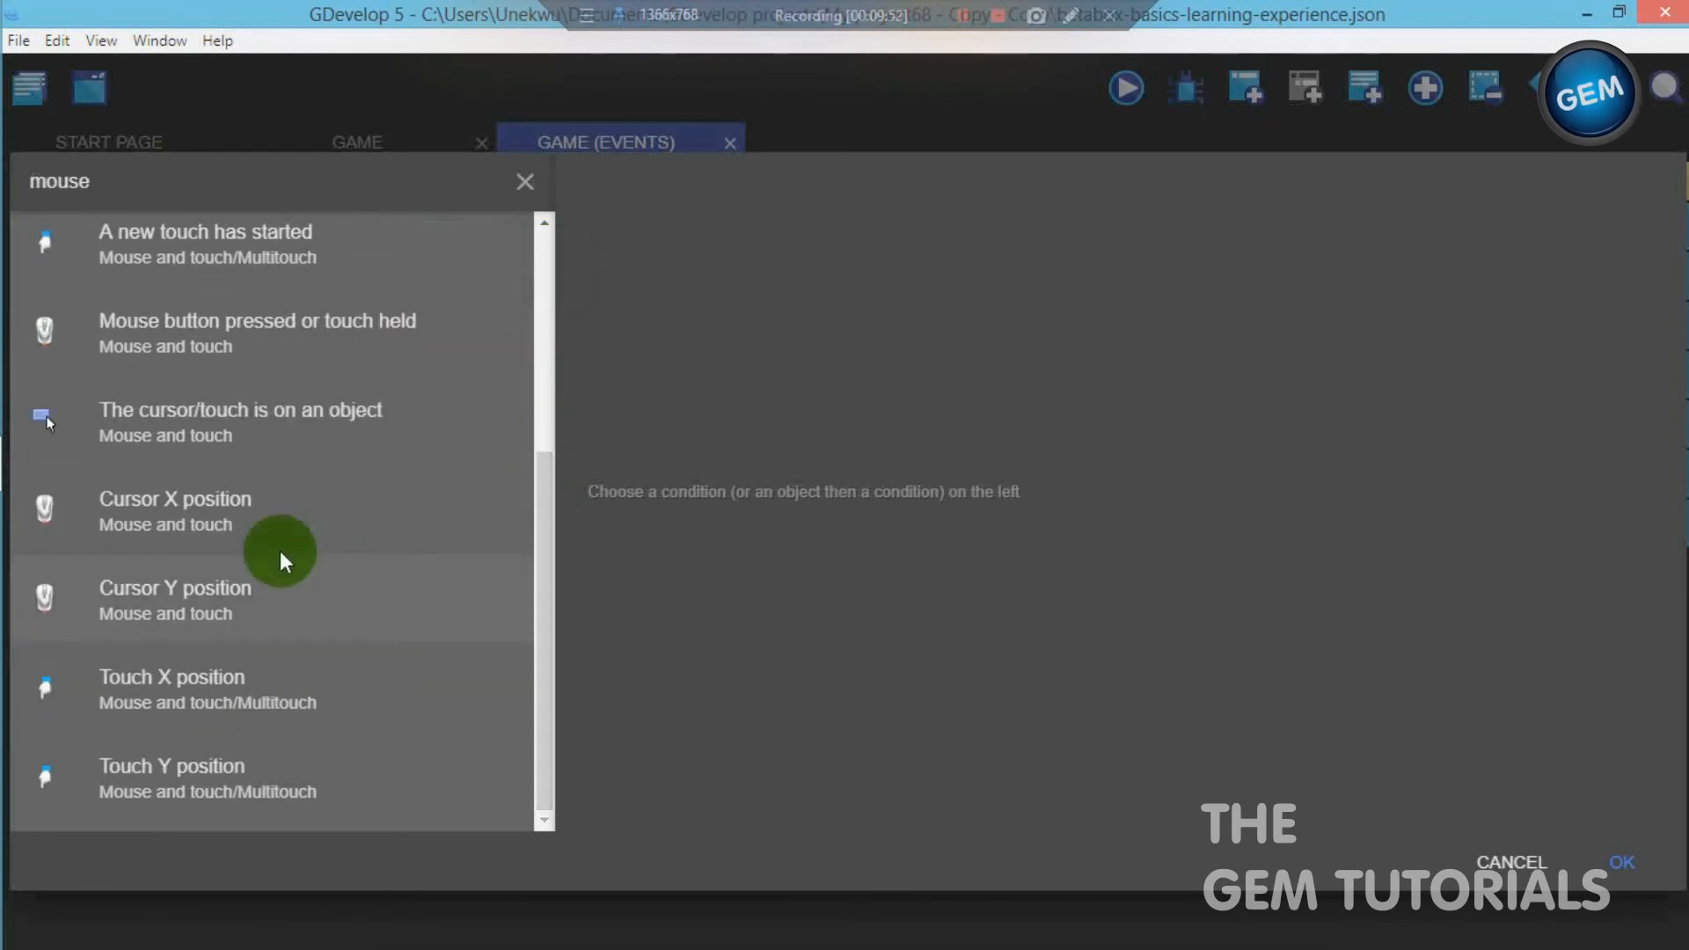
pyautogui.click(365, 347)
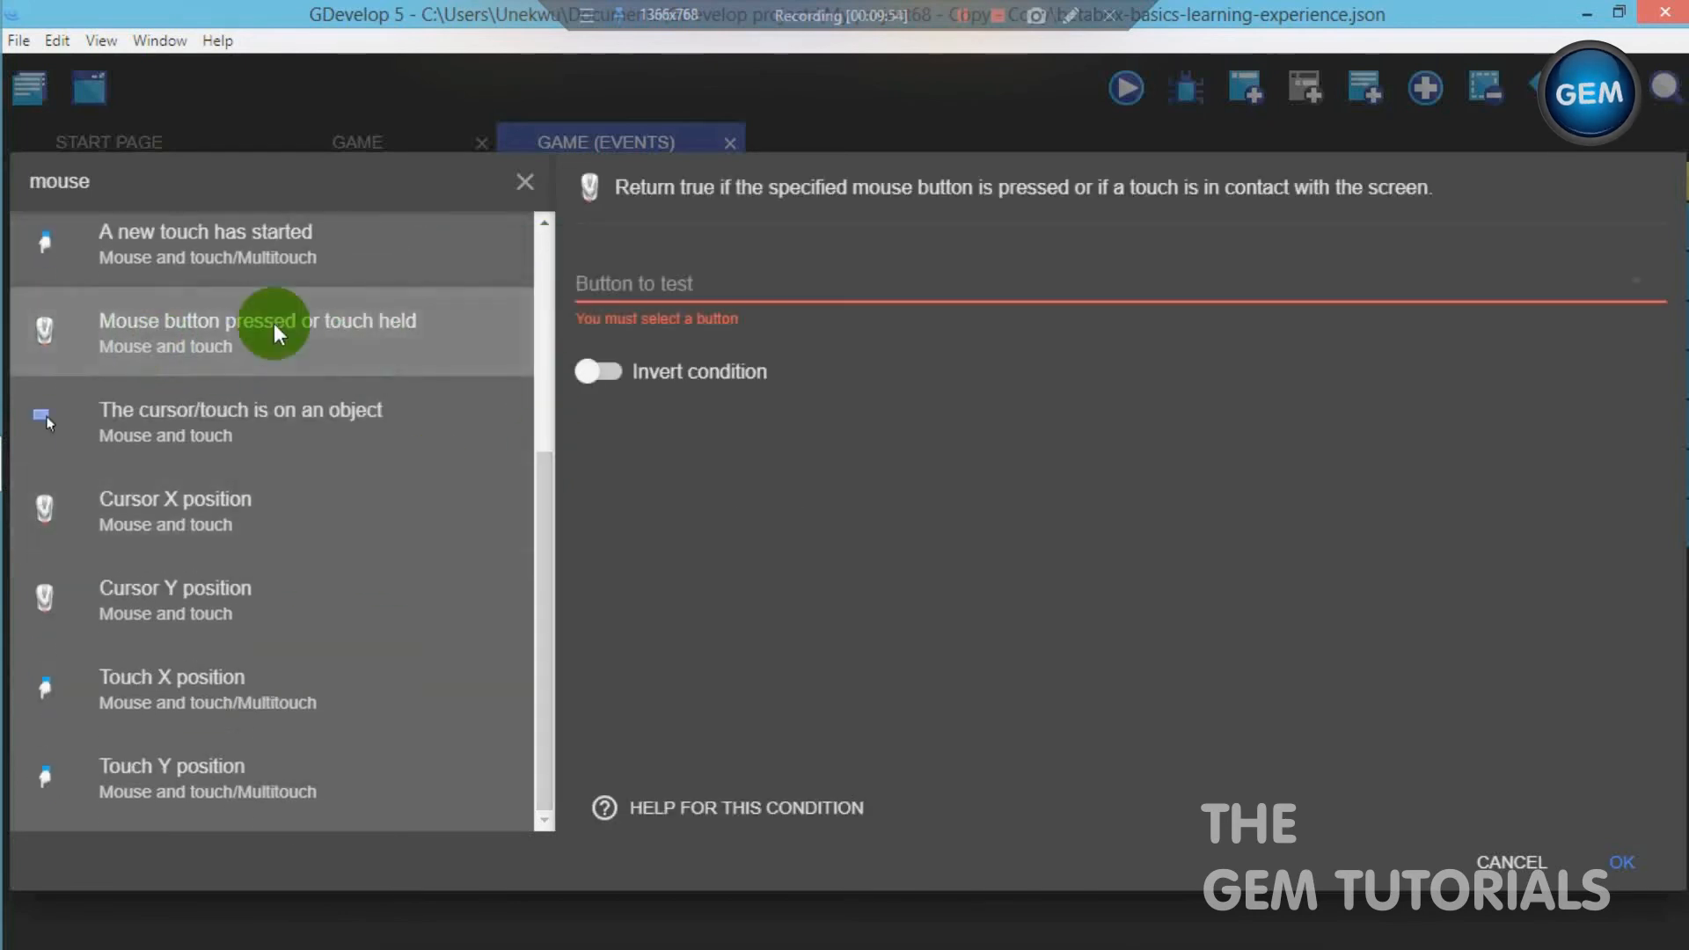
pyautogui.click(690, 283)
pyautogui.click(726, 281)
pyautogui.click(1640, 865)
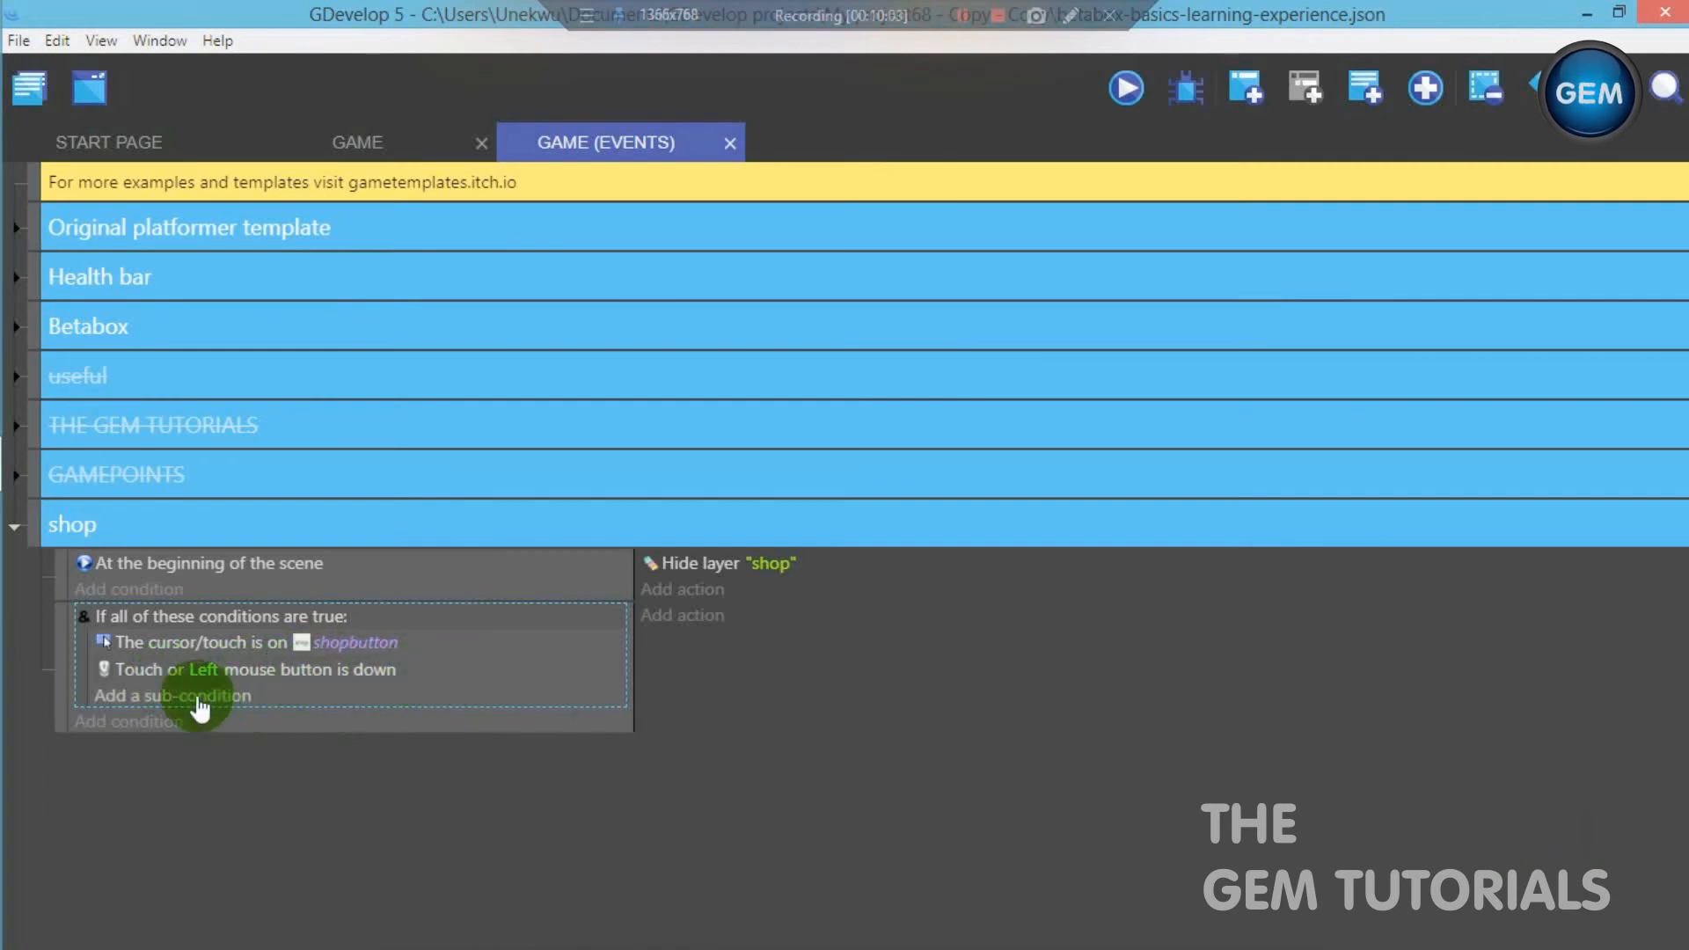
# - Add a Show a layer action for layer "shop" to the shopbutton event
pyautogui.click(694, 615)
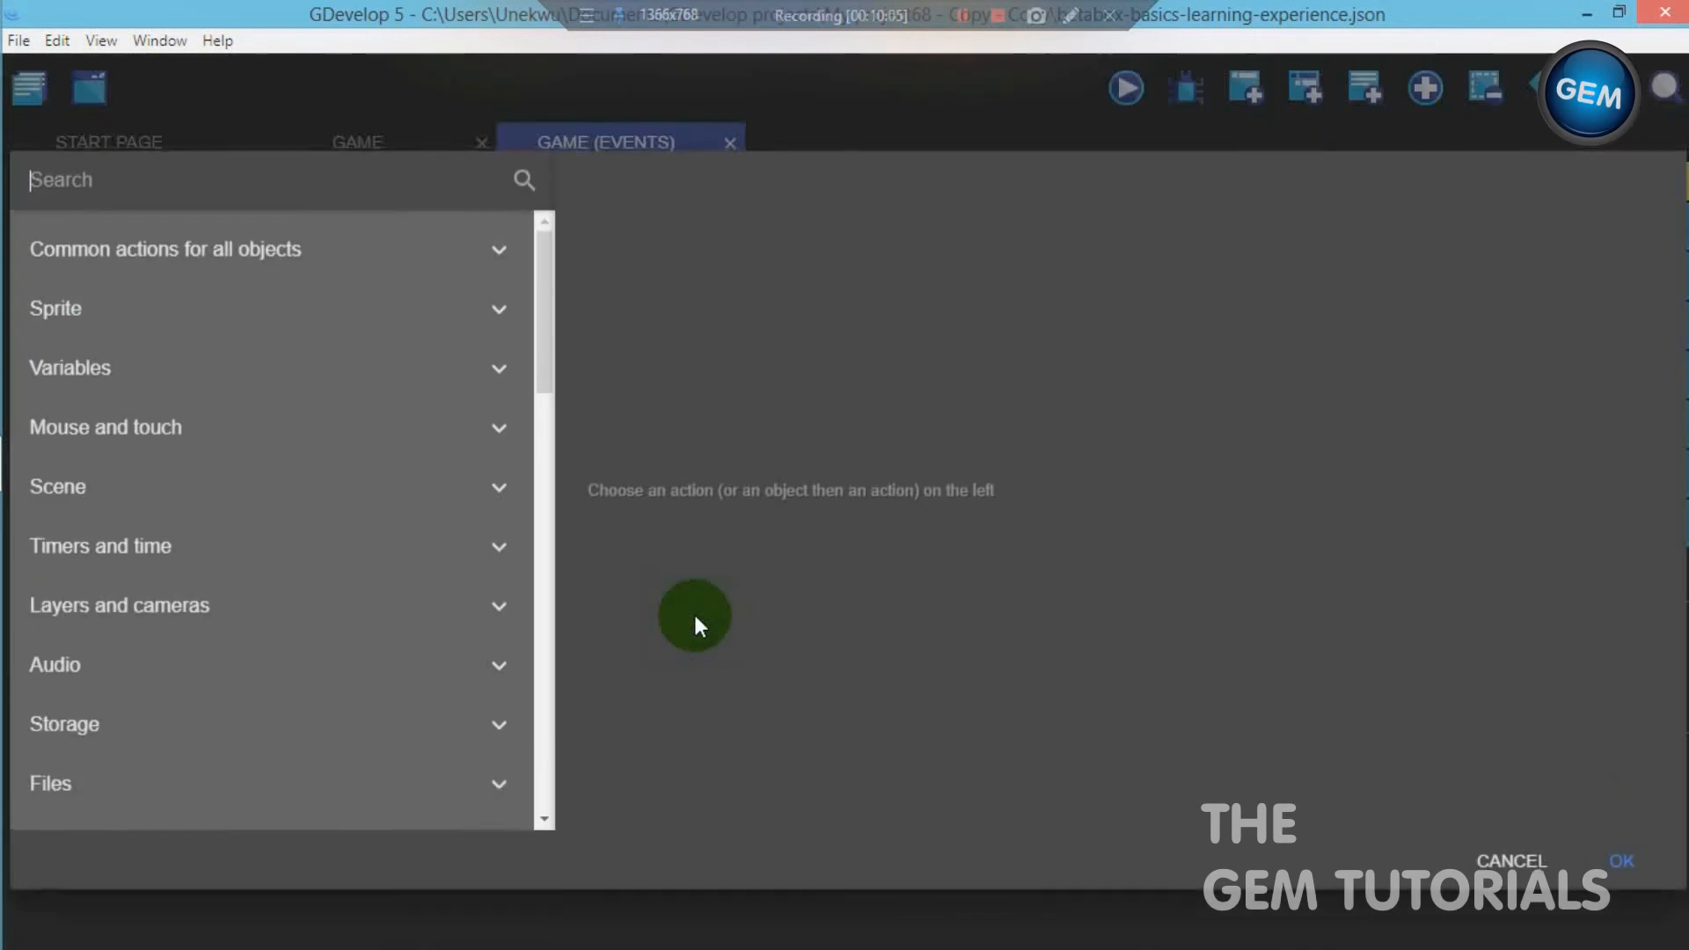
pyautogui.write('show')
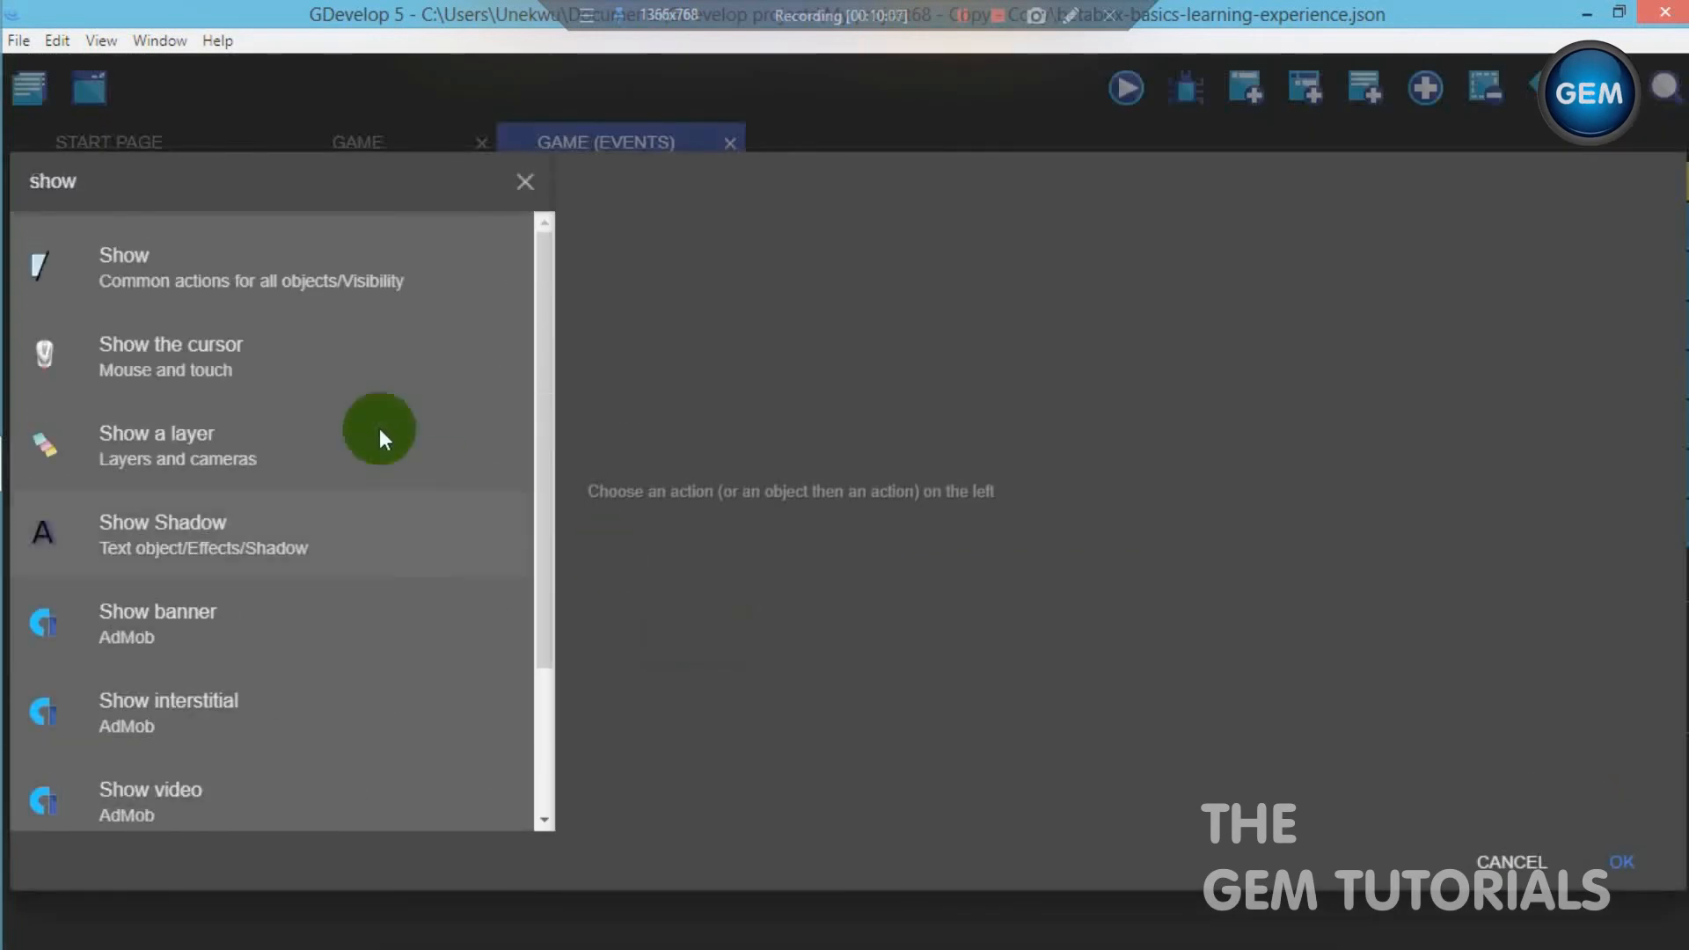
pyautogui.click(353, 422)
pyautogui.write('"')
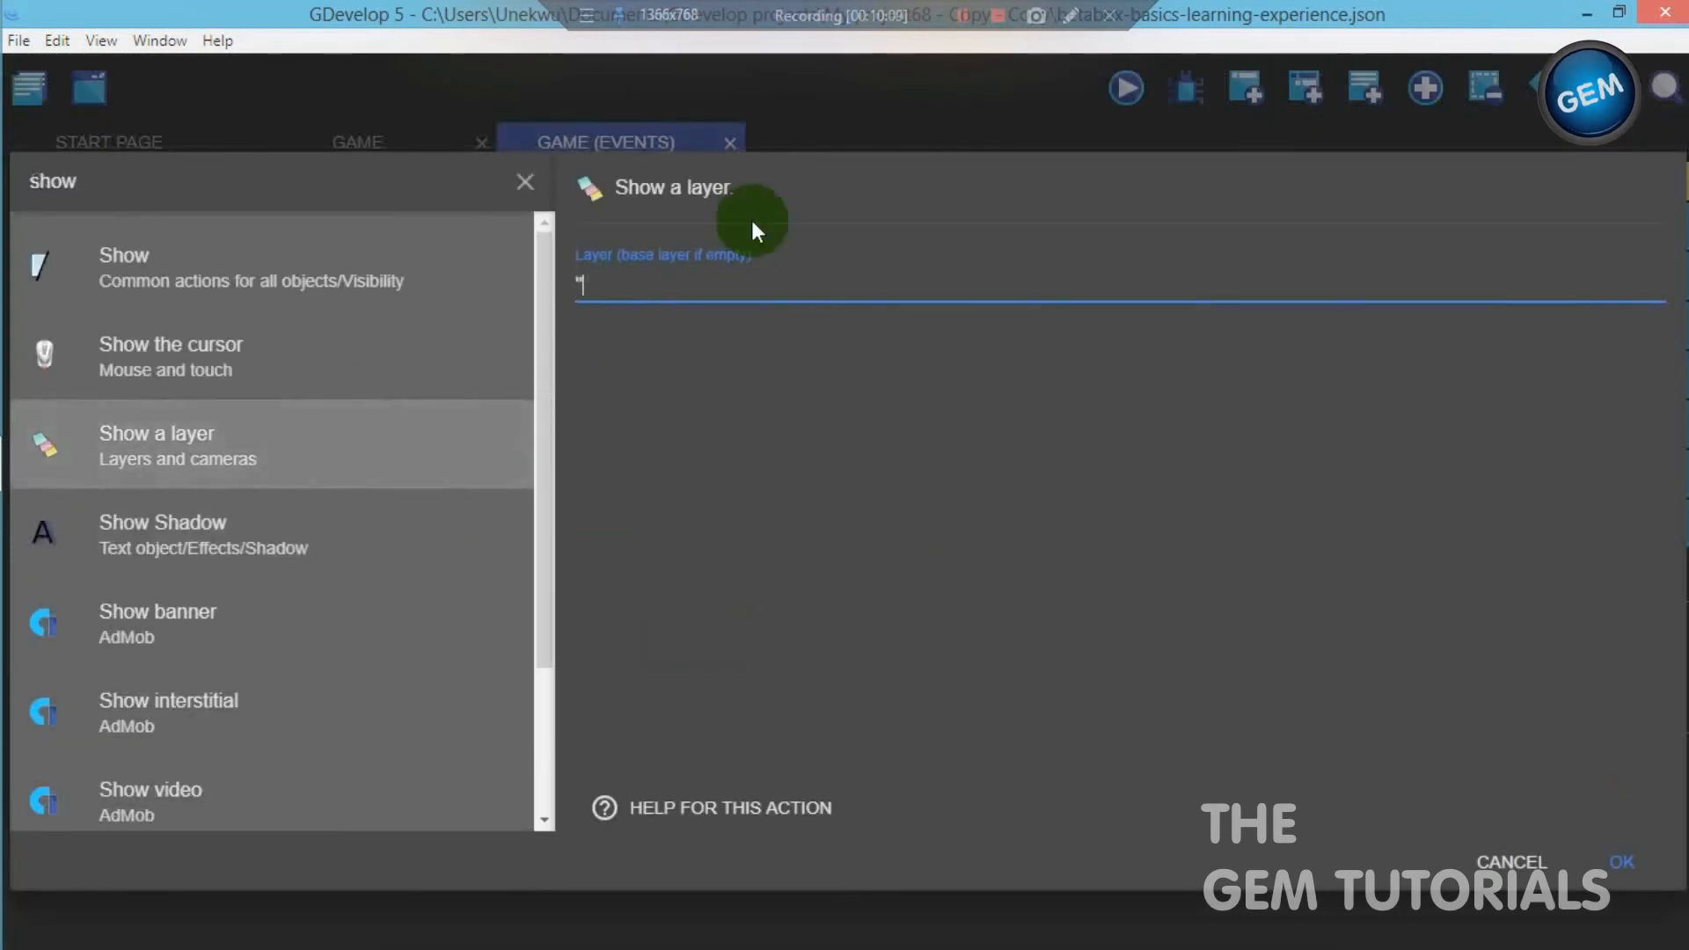
pyautogui.write('shop"')
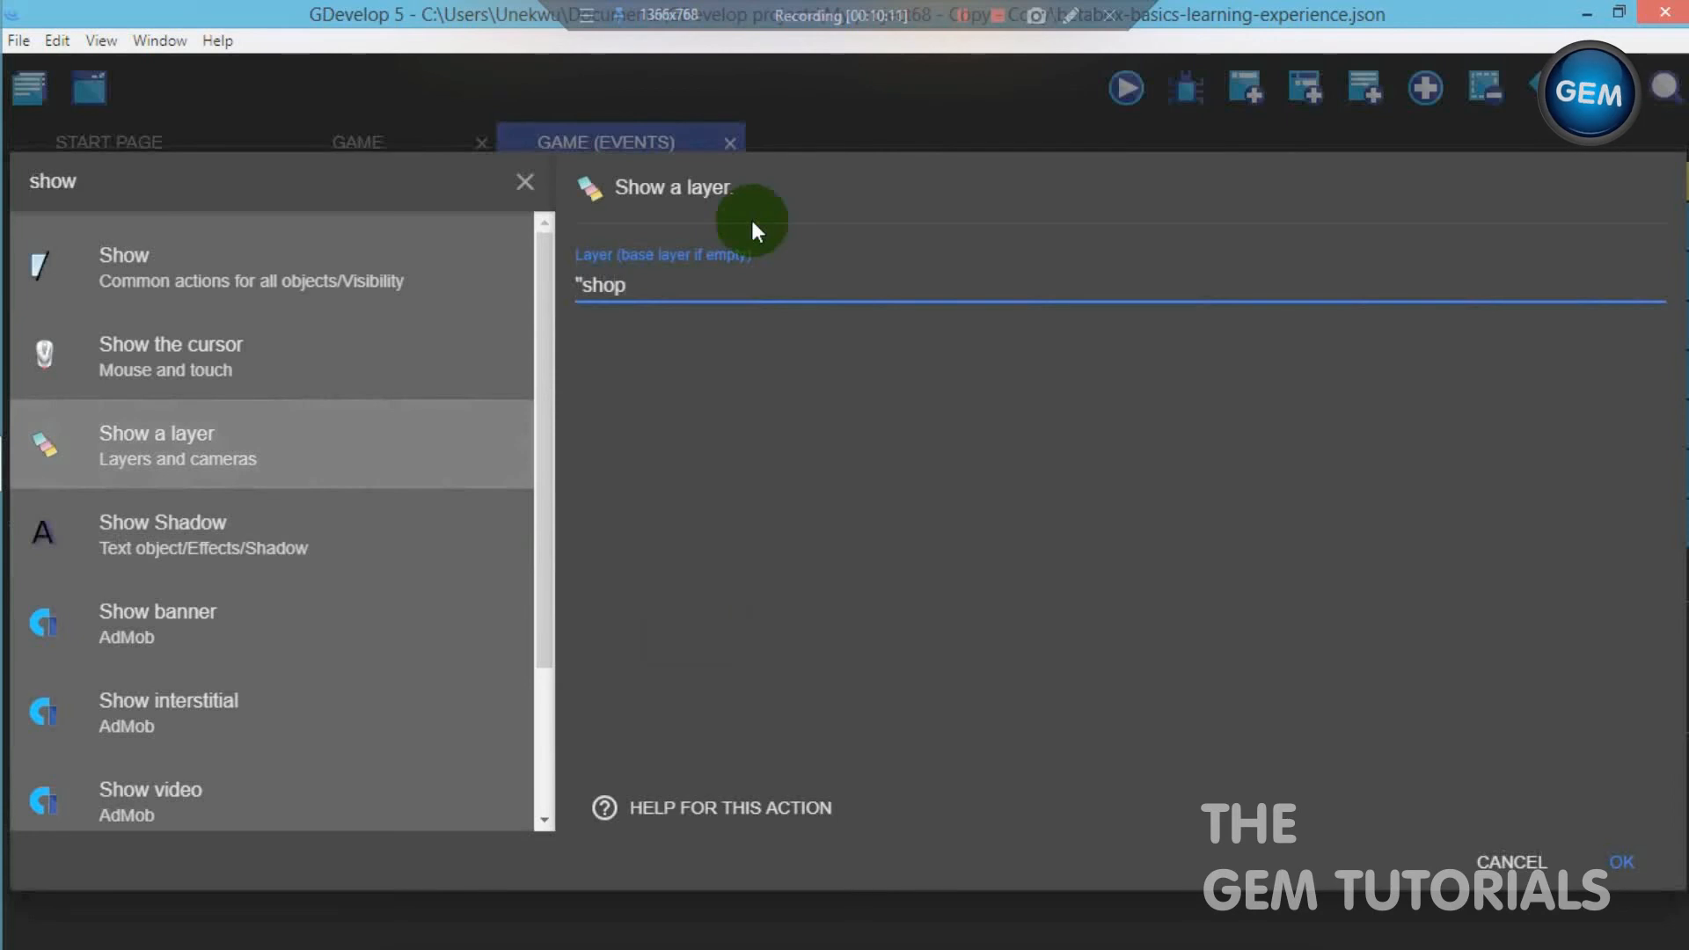
pyautogui.click(1634, 858)
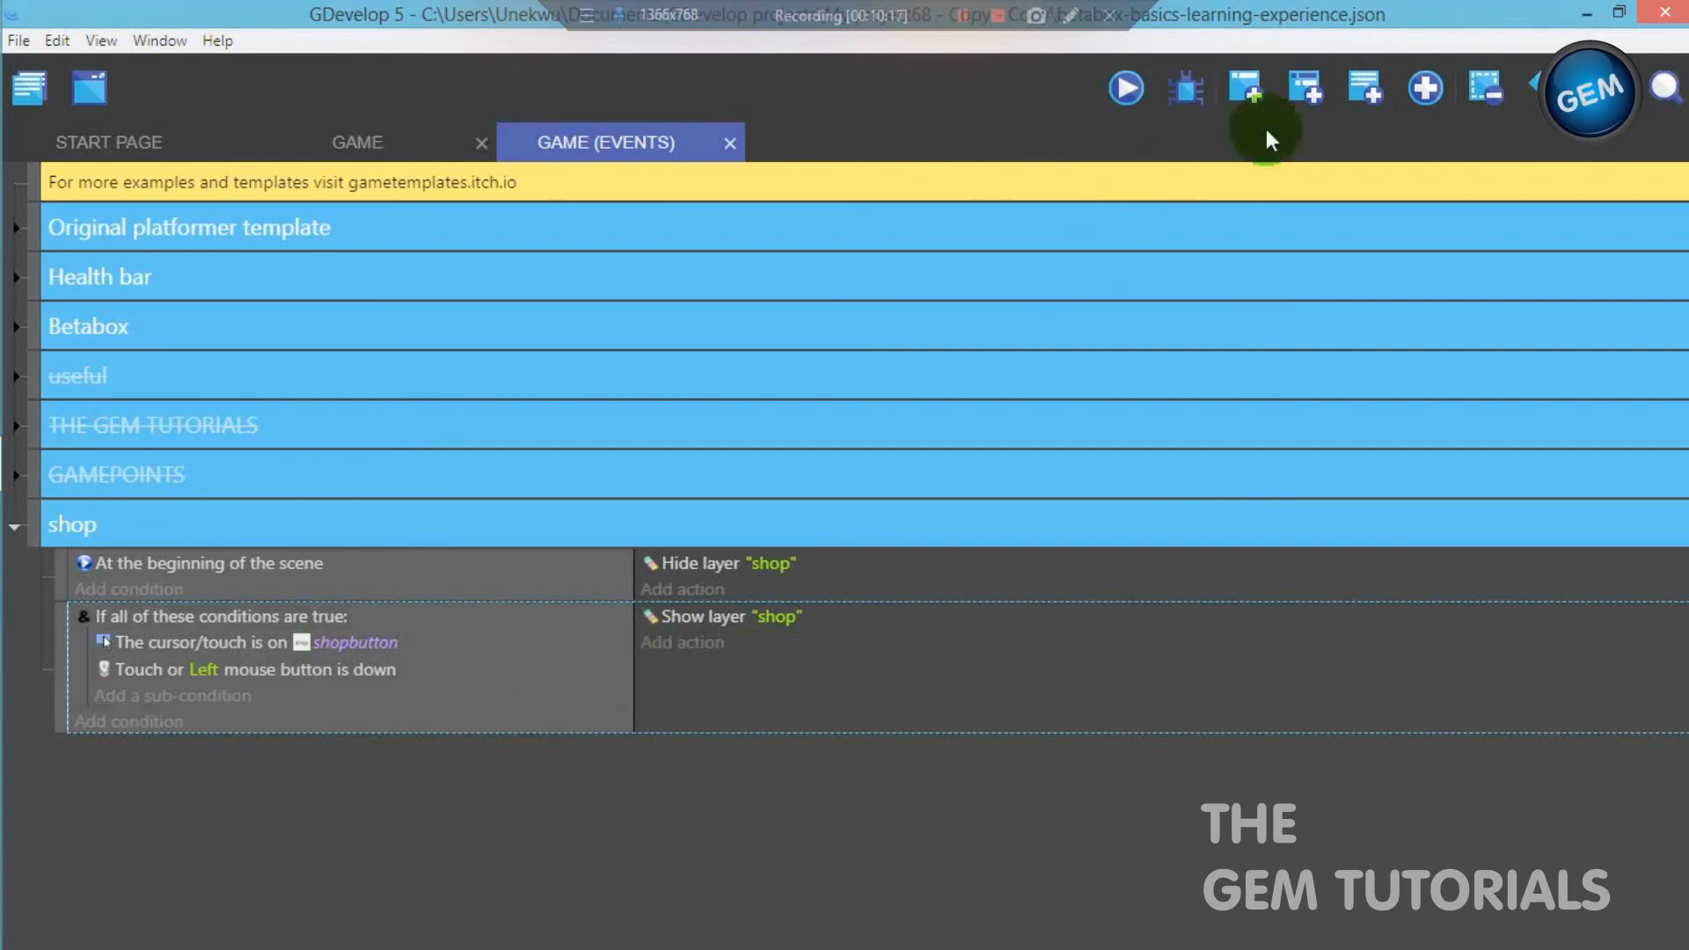
# - Add a third event to the shop group with an And condition from the advanced conditions
pyautogui.click(1245, 87)
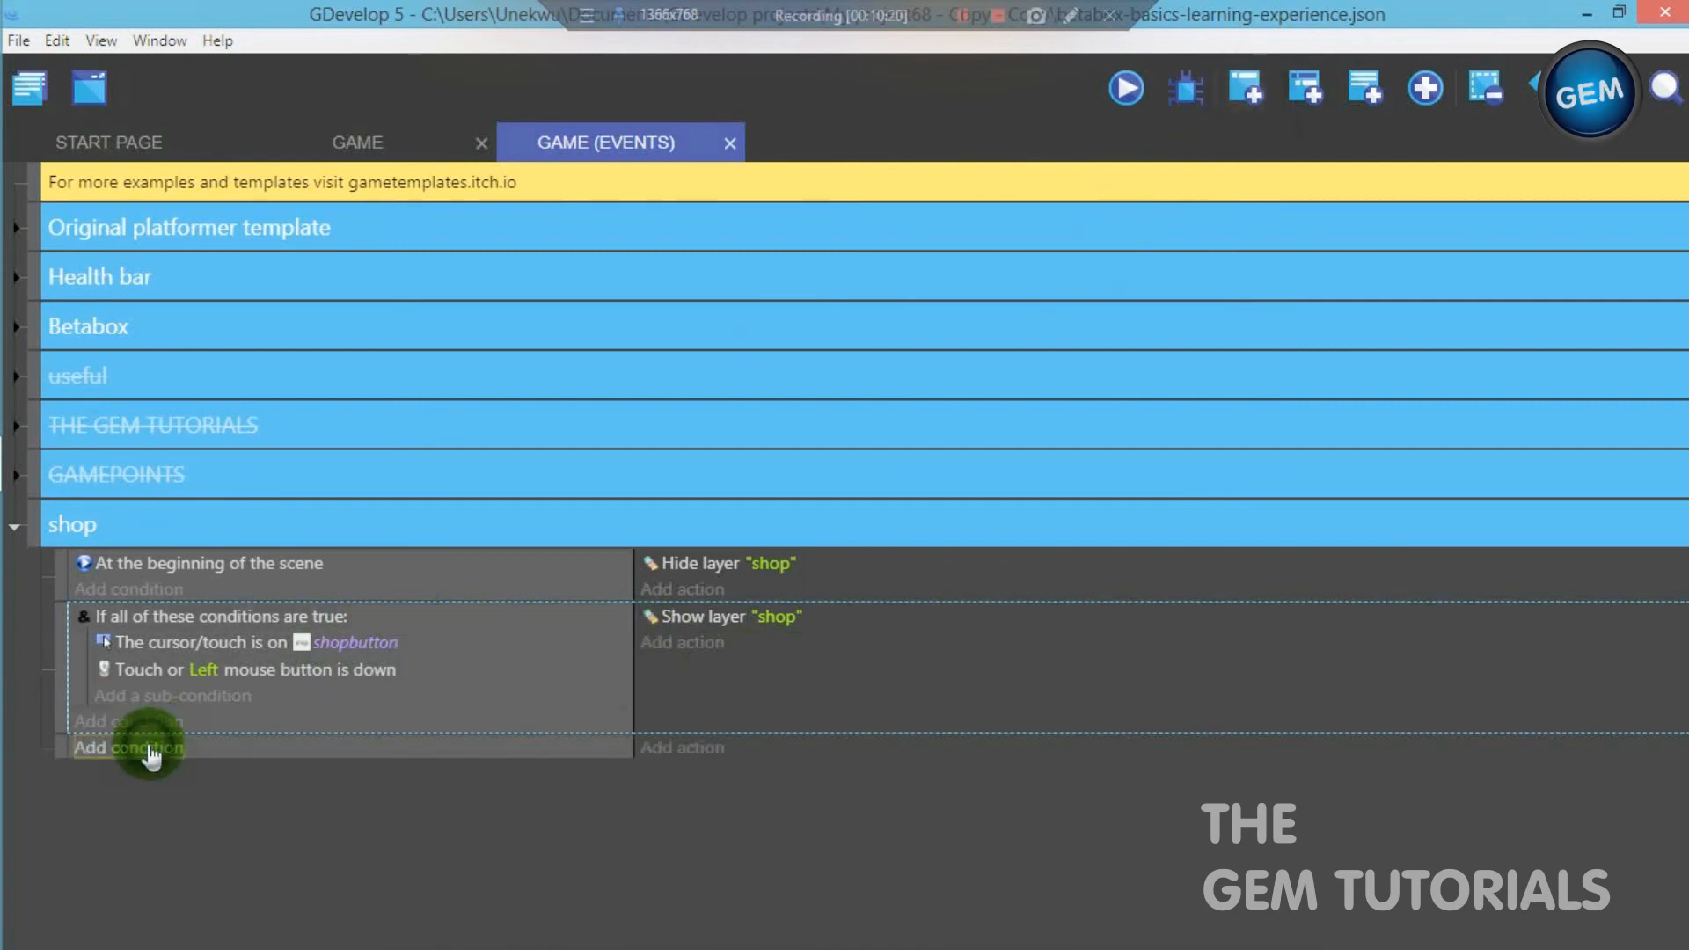
pyautogui.click(152, 750)
pyautogui.click(166, 369)
pyautogui.click(190, 426)
pyautogui.click(1621, 862)
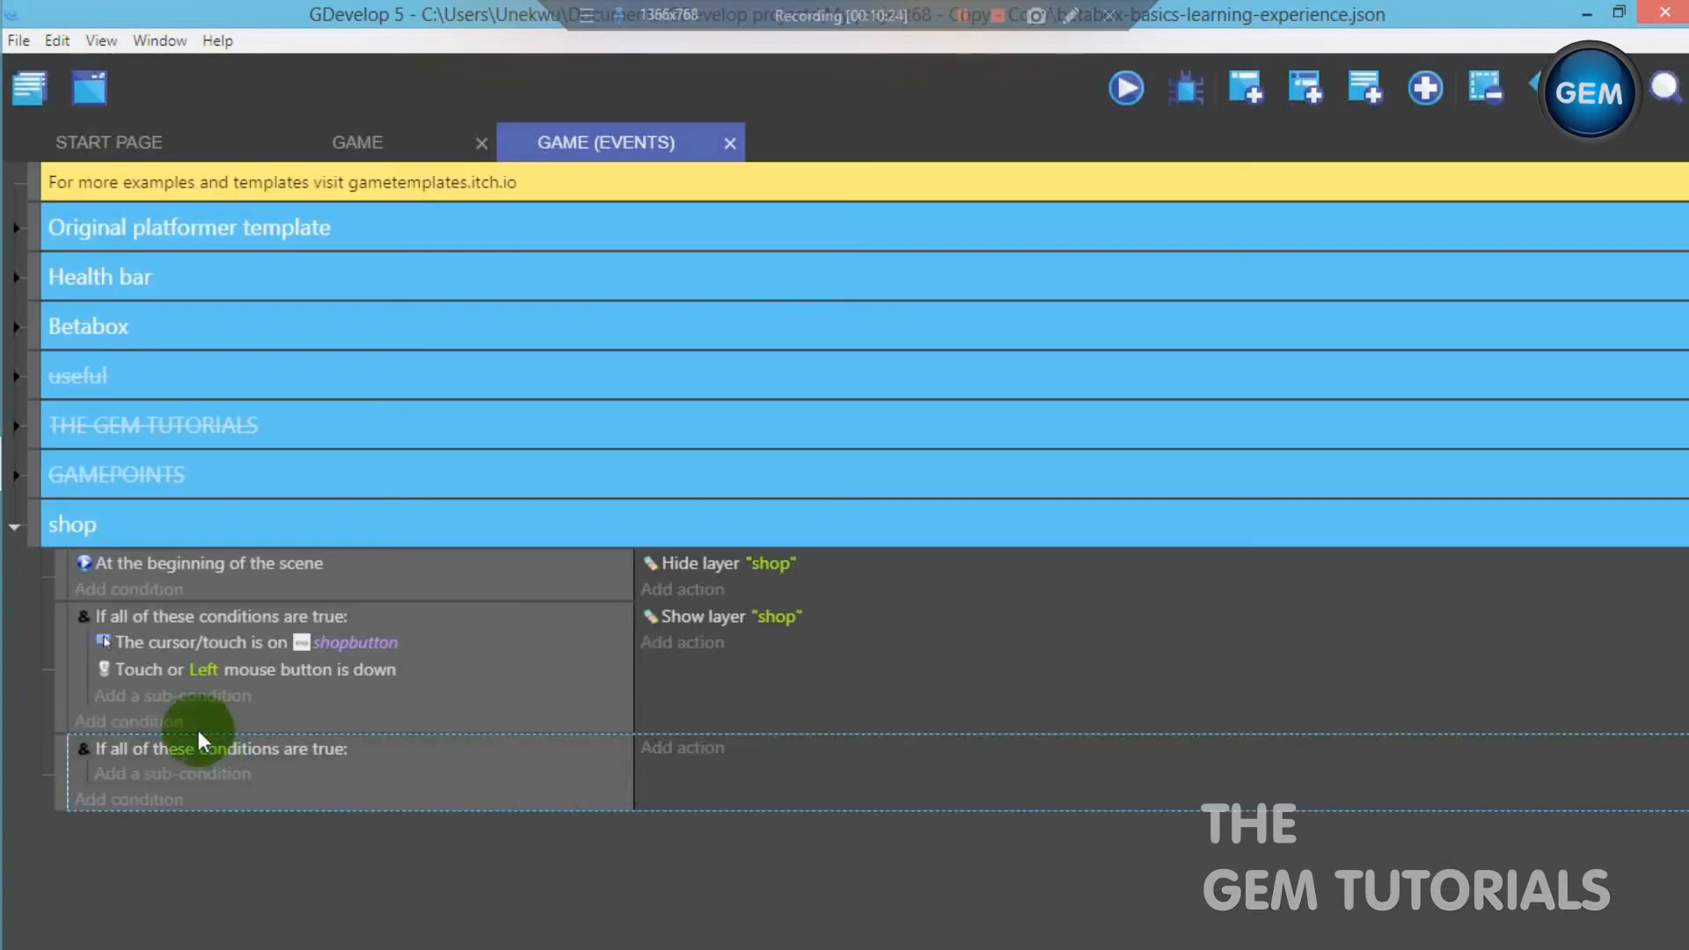
# - Add a sub-condition to the third event's And condition testing that the cursor/touch is on the returnbutton object
pyautogui.click(170, 773)
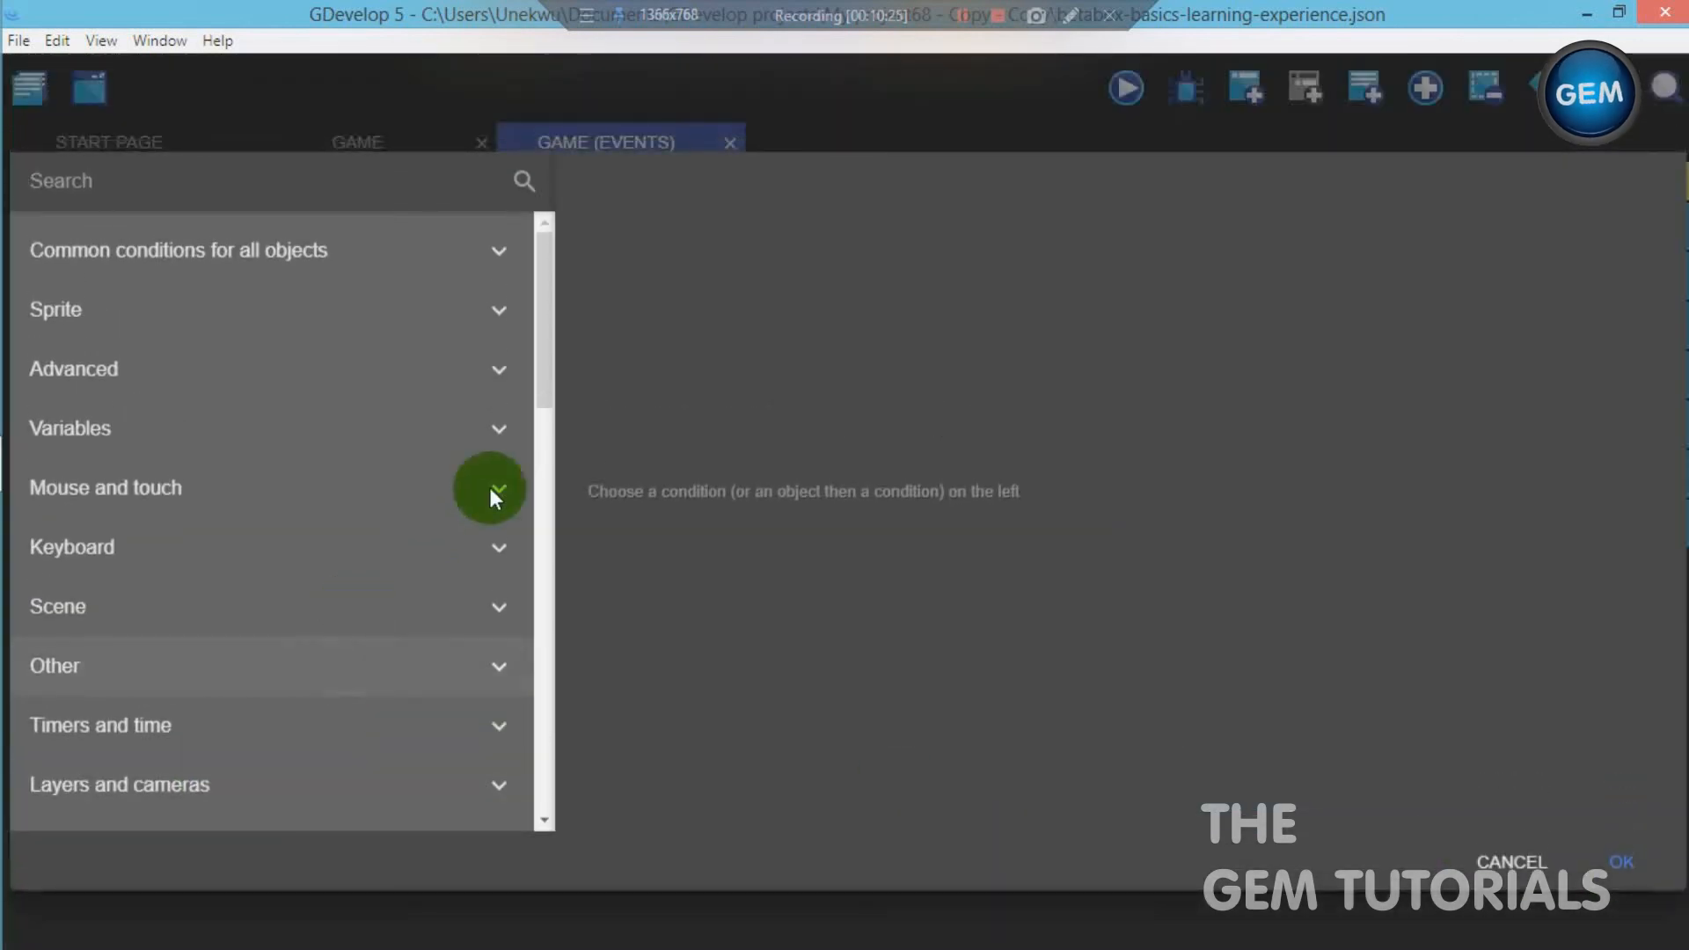
pyautogui.write('curso')
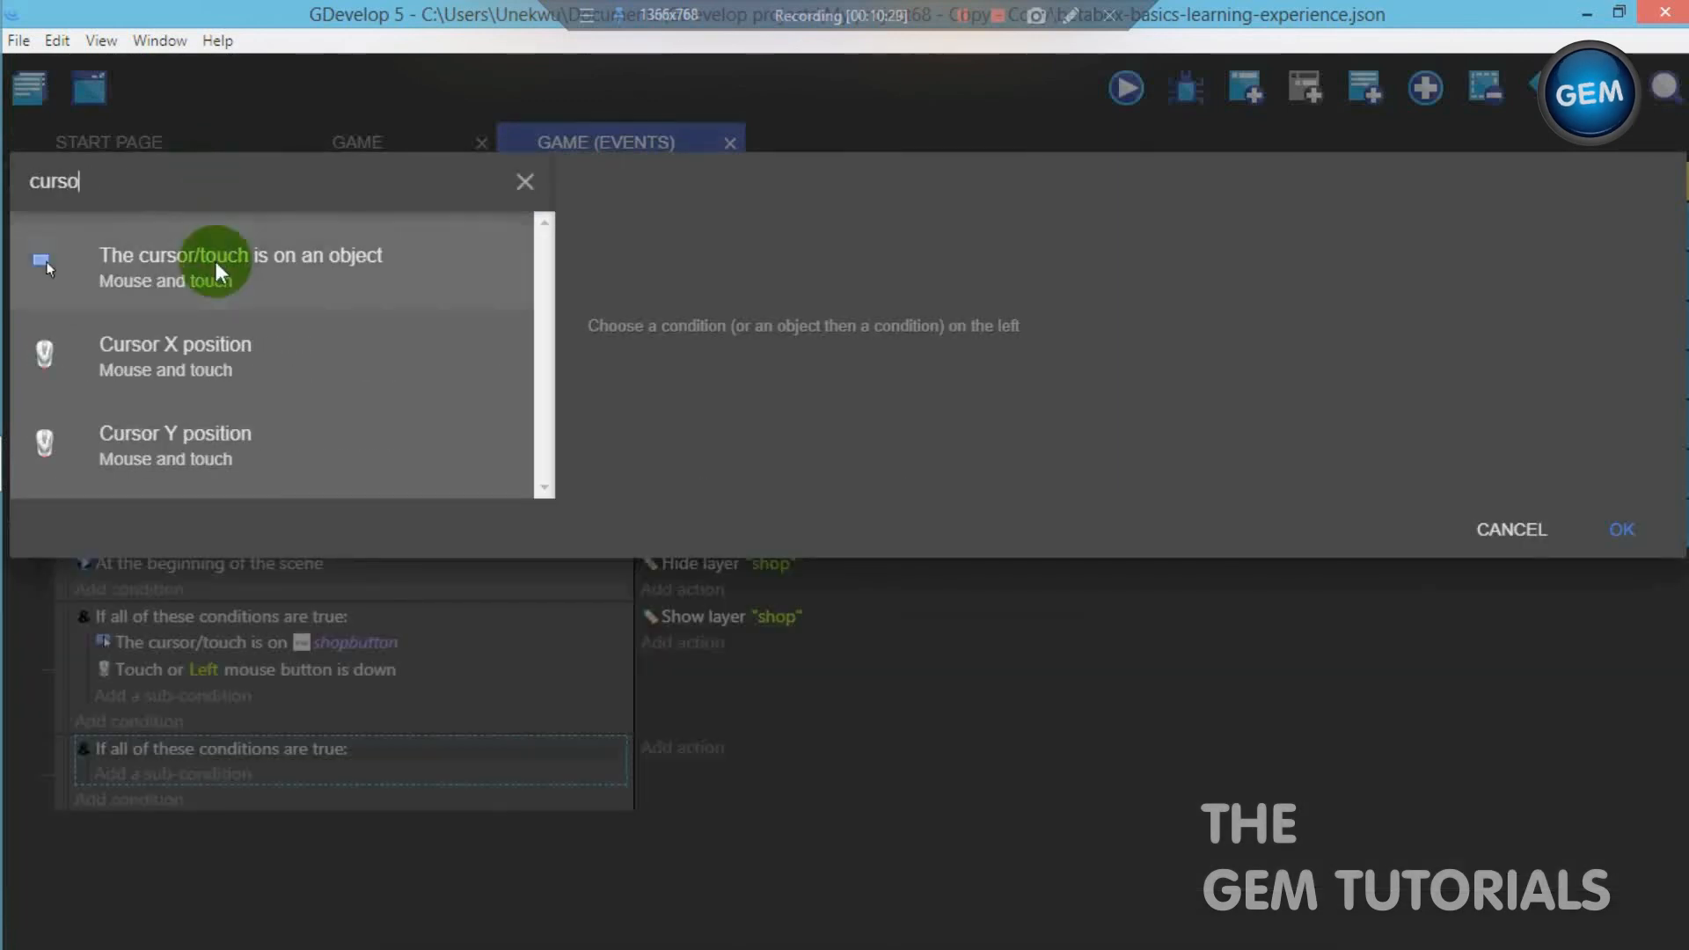
pyautogui.click(218, 273)
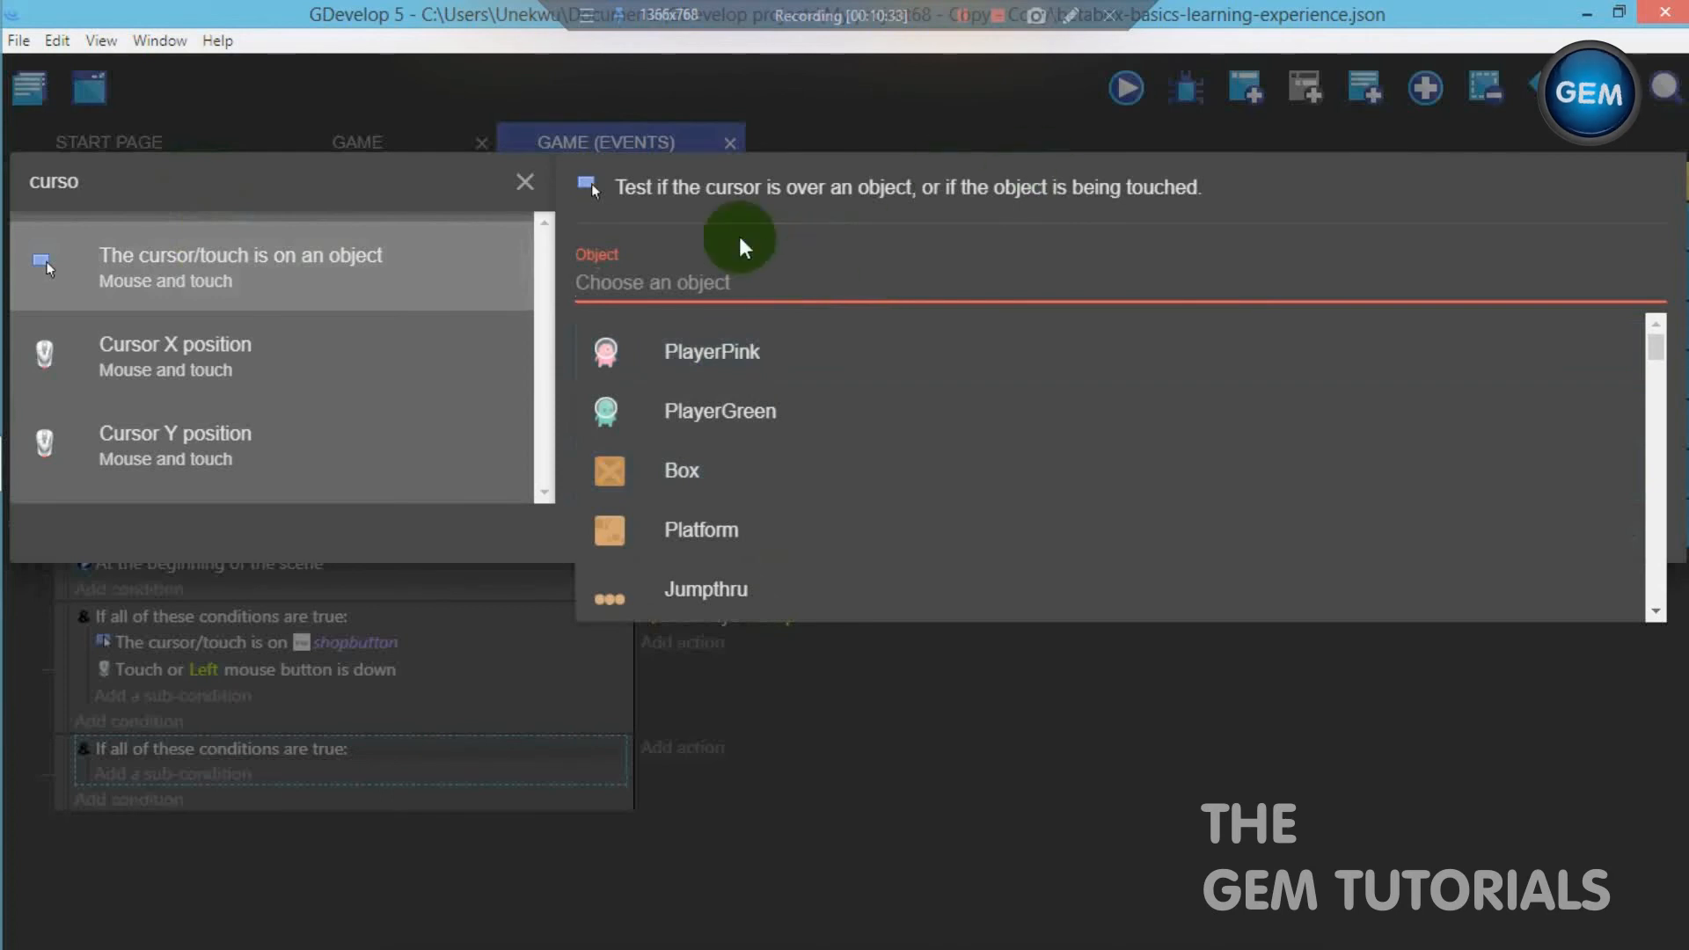
pyautogui.write('pret')
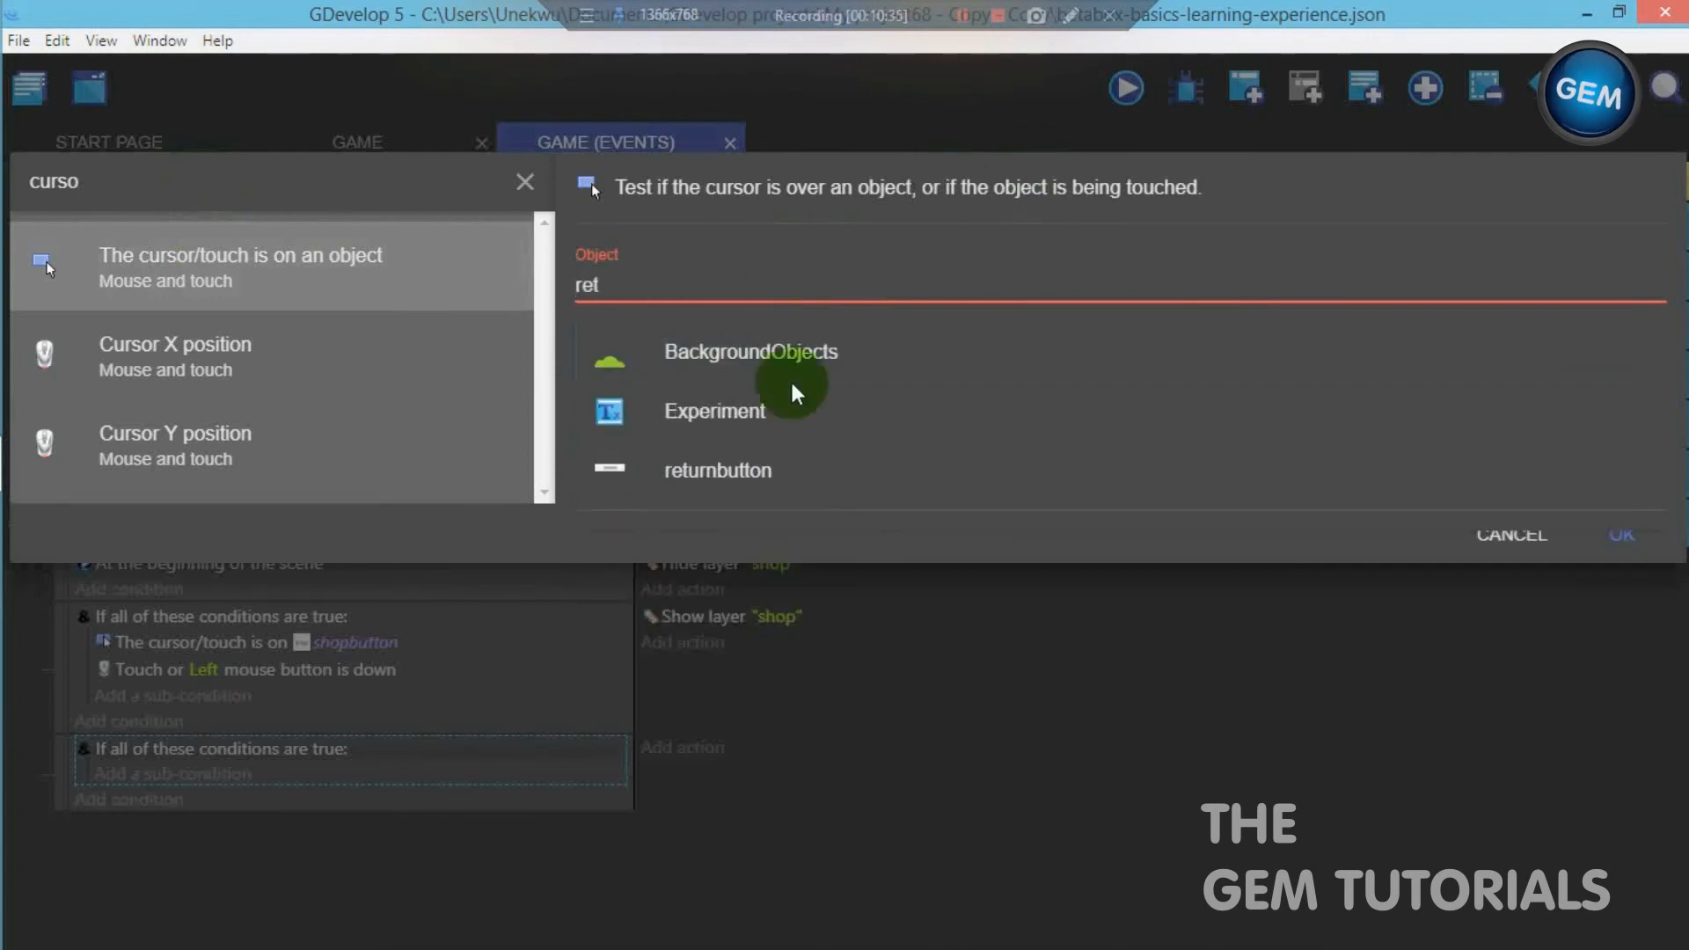
pyautogui.click(789, 472)
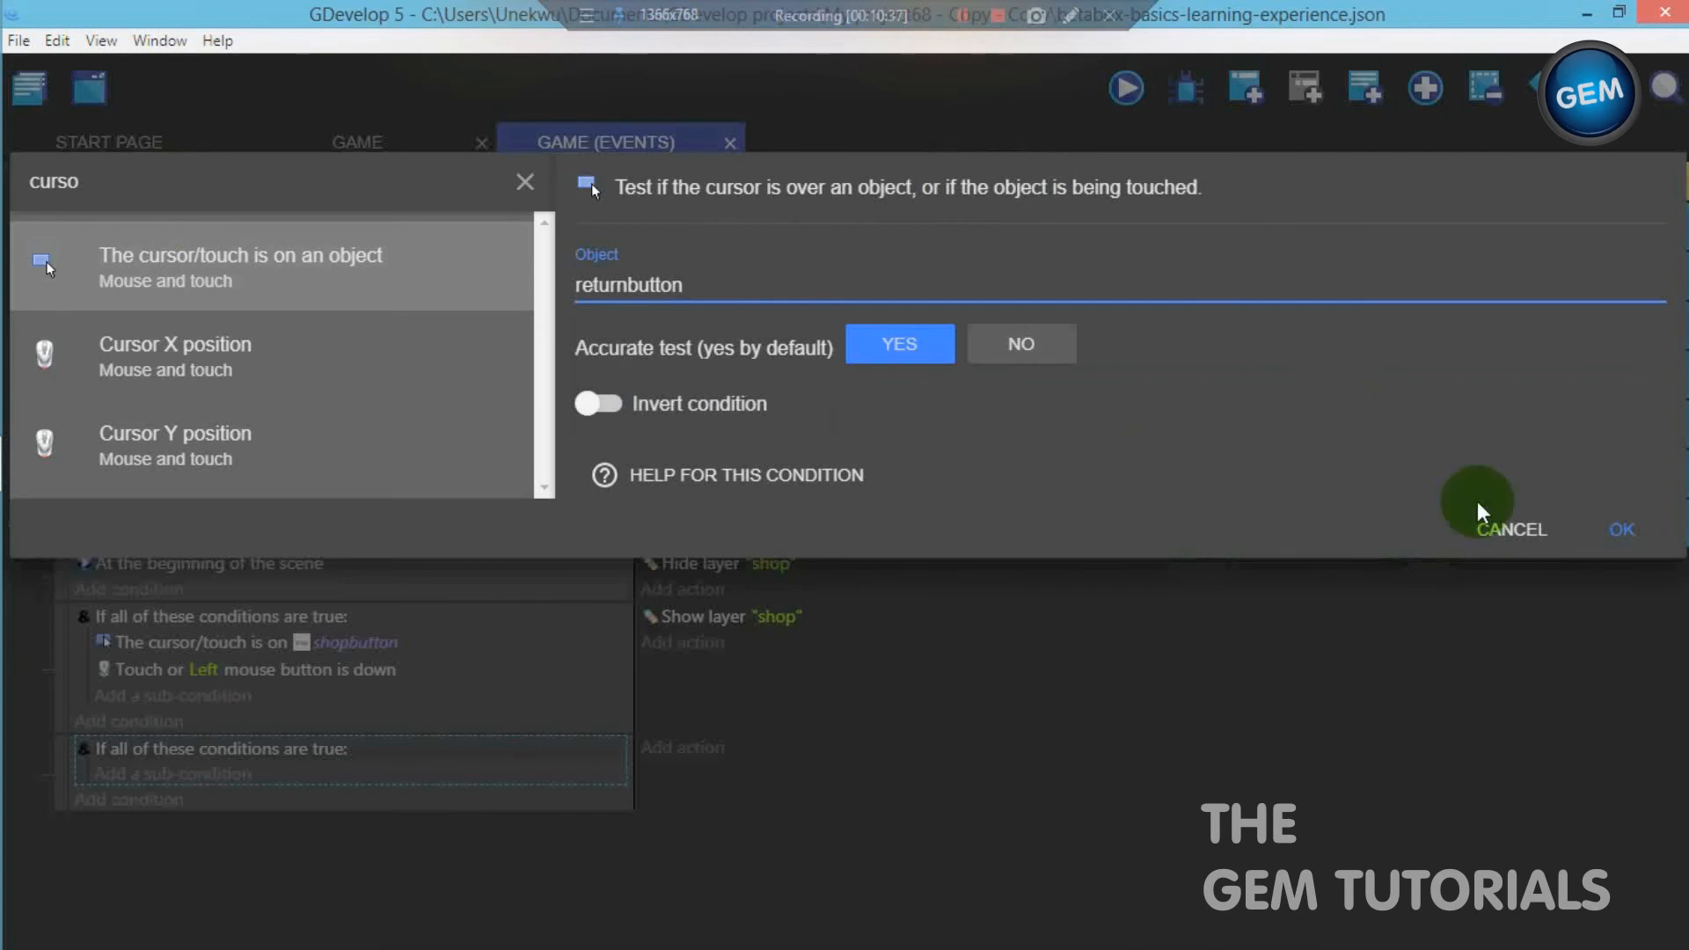
pyautogui.click(1636, 541)
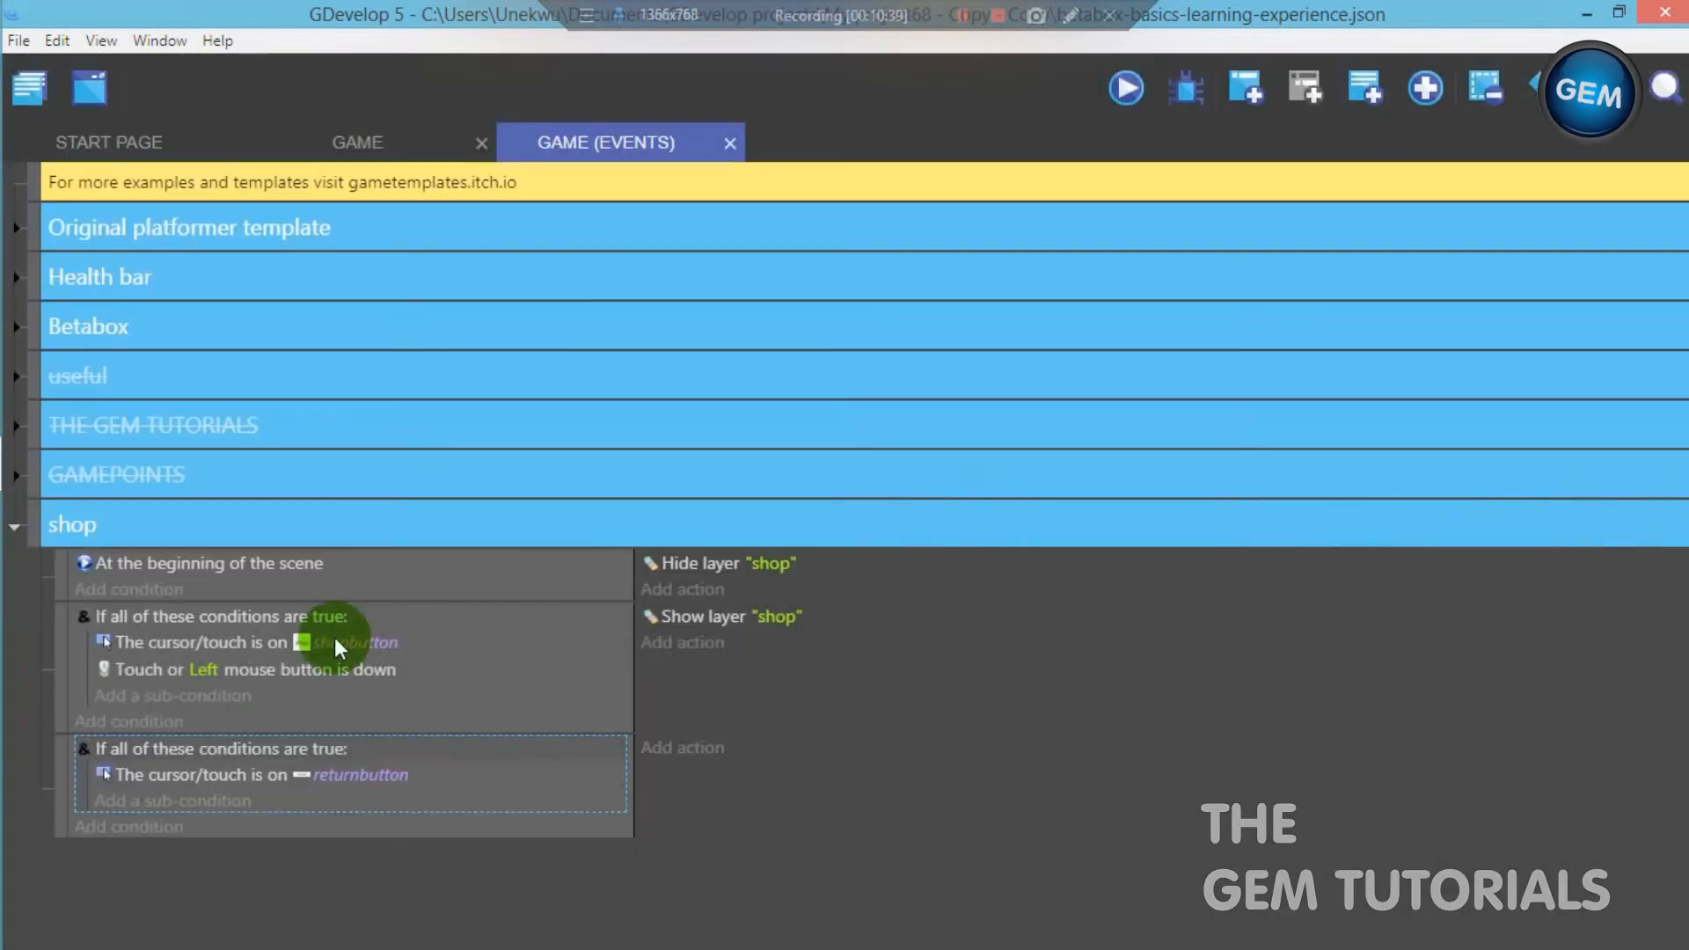
# - Add a Mouse button pressed or touch held sub-condition below the returnbutton test, with Left (primary) as the button
pyautogui.click(193, 800)
pyautogui.write('mouse')
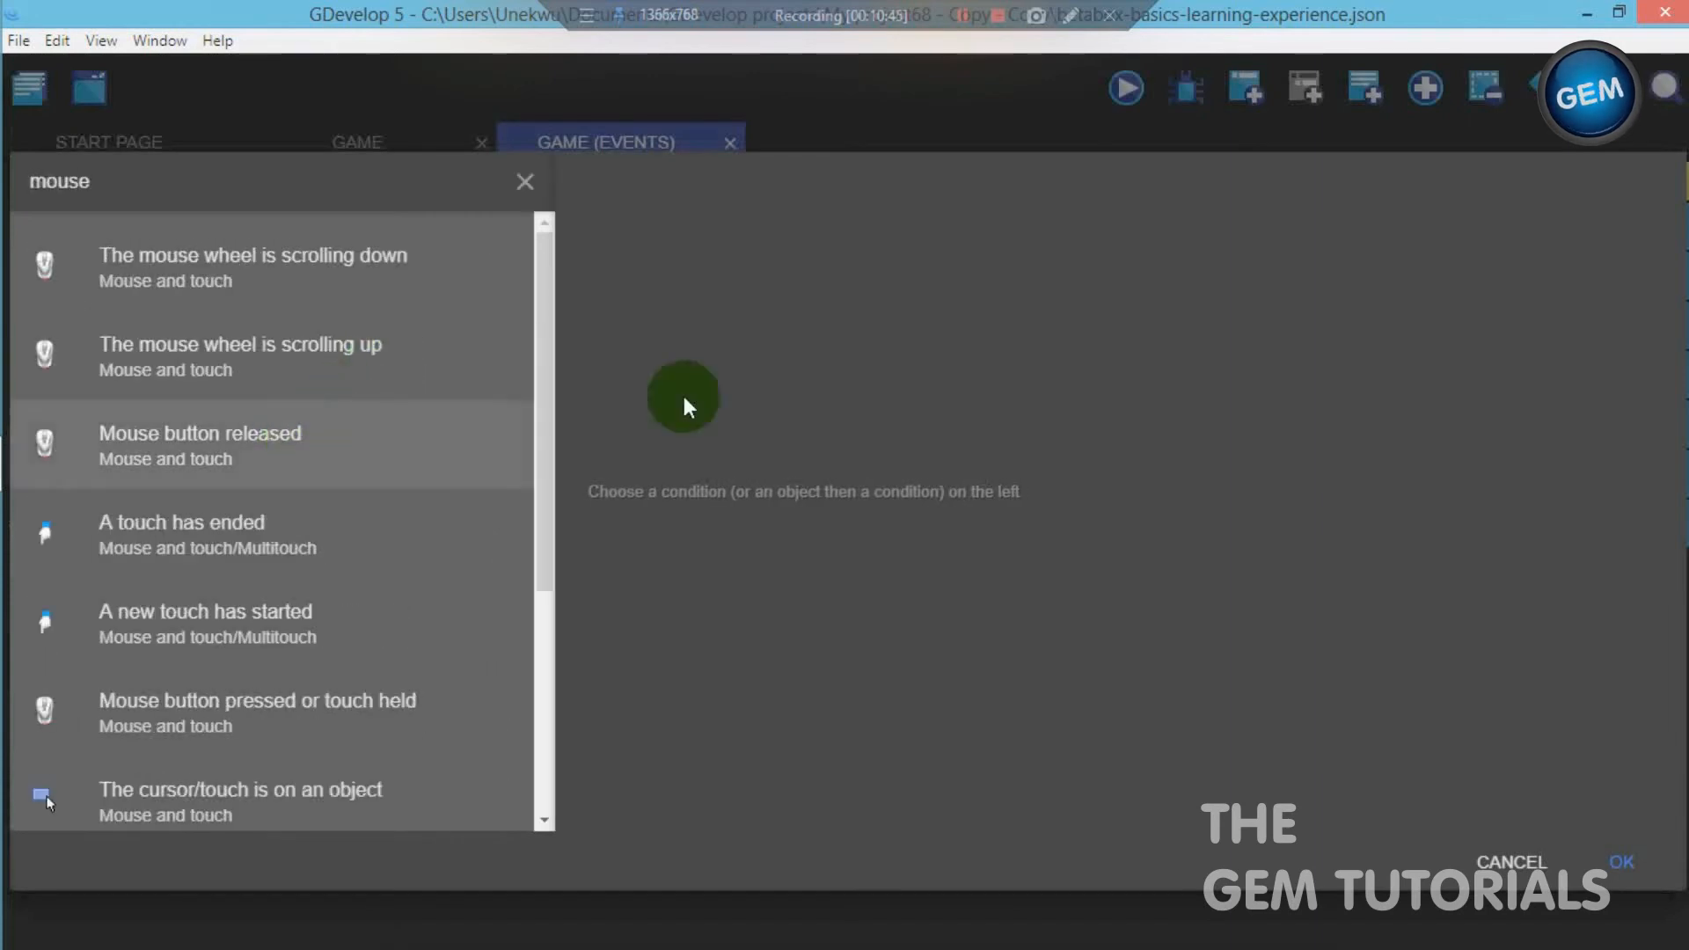
pyautogui.click(347, 721)
pyautogui.click(708, 290)
pyautogui.click(660, 282)
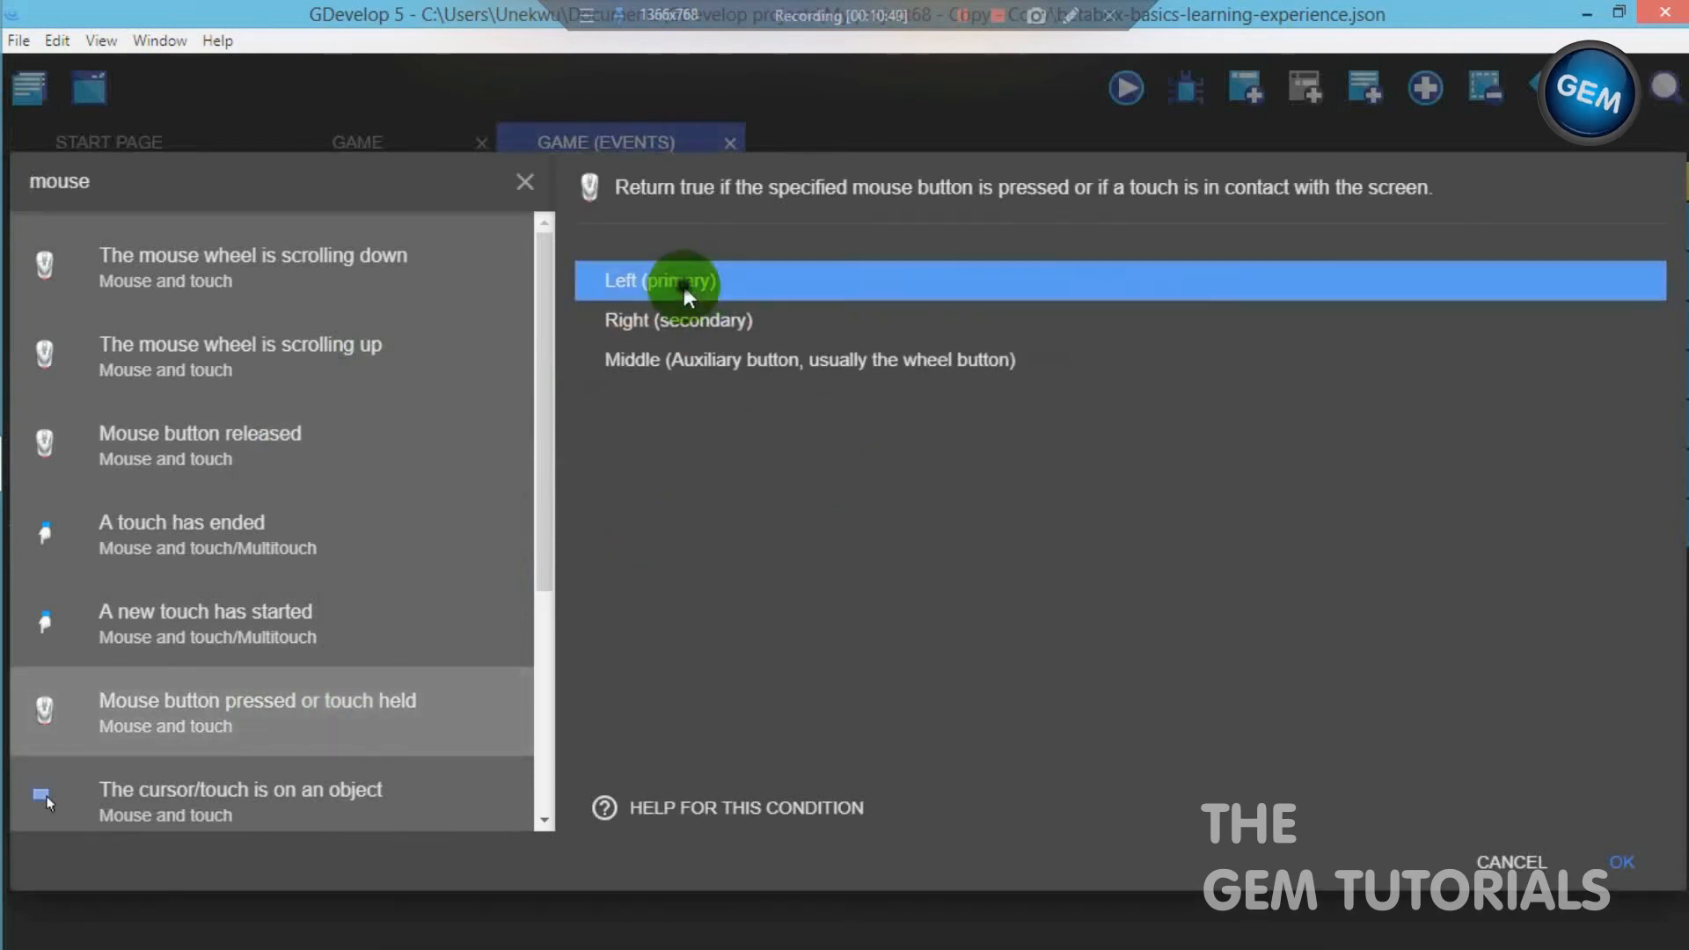
pyautogui.click(1621, 862)
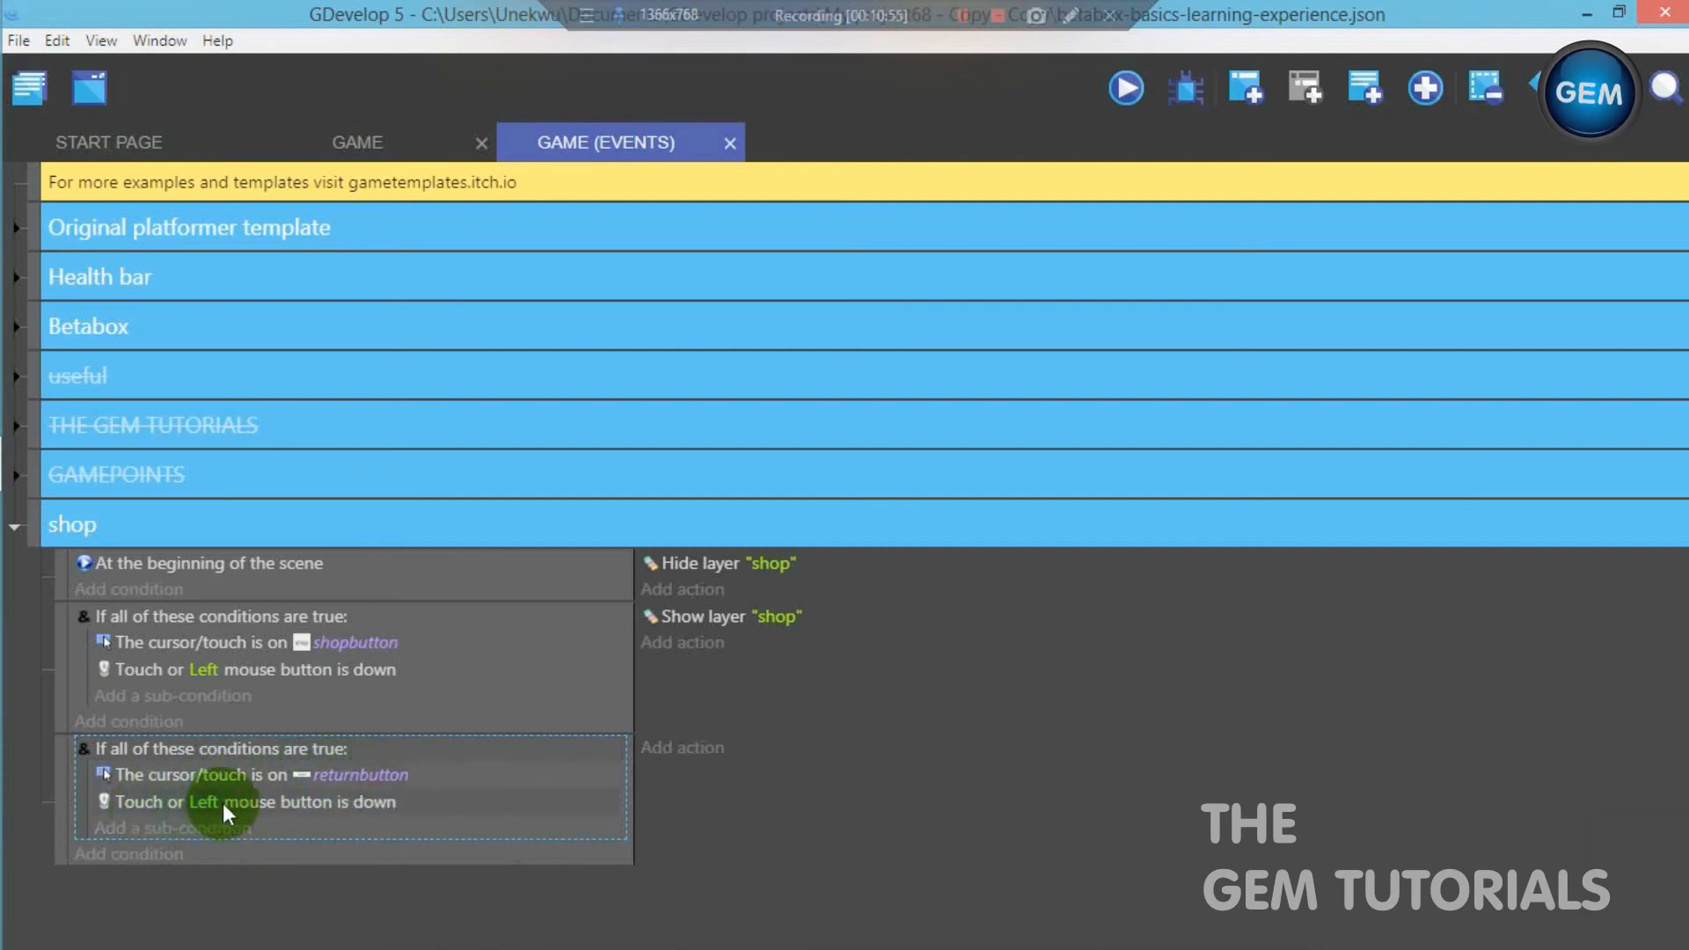
# - Add a Hide a layer action for layer "shop" to the returnbutton event
pyautogui.click(668, 749)
pyautogui.write('hide')
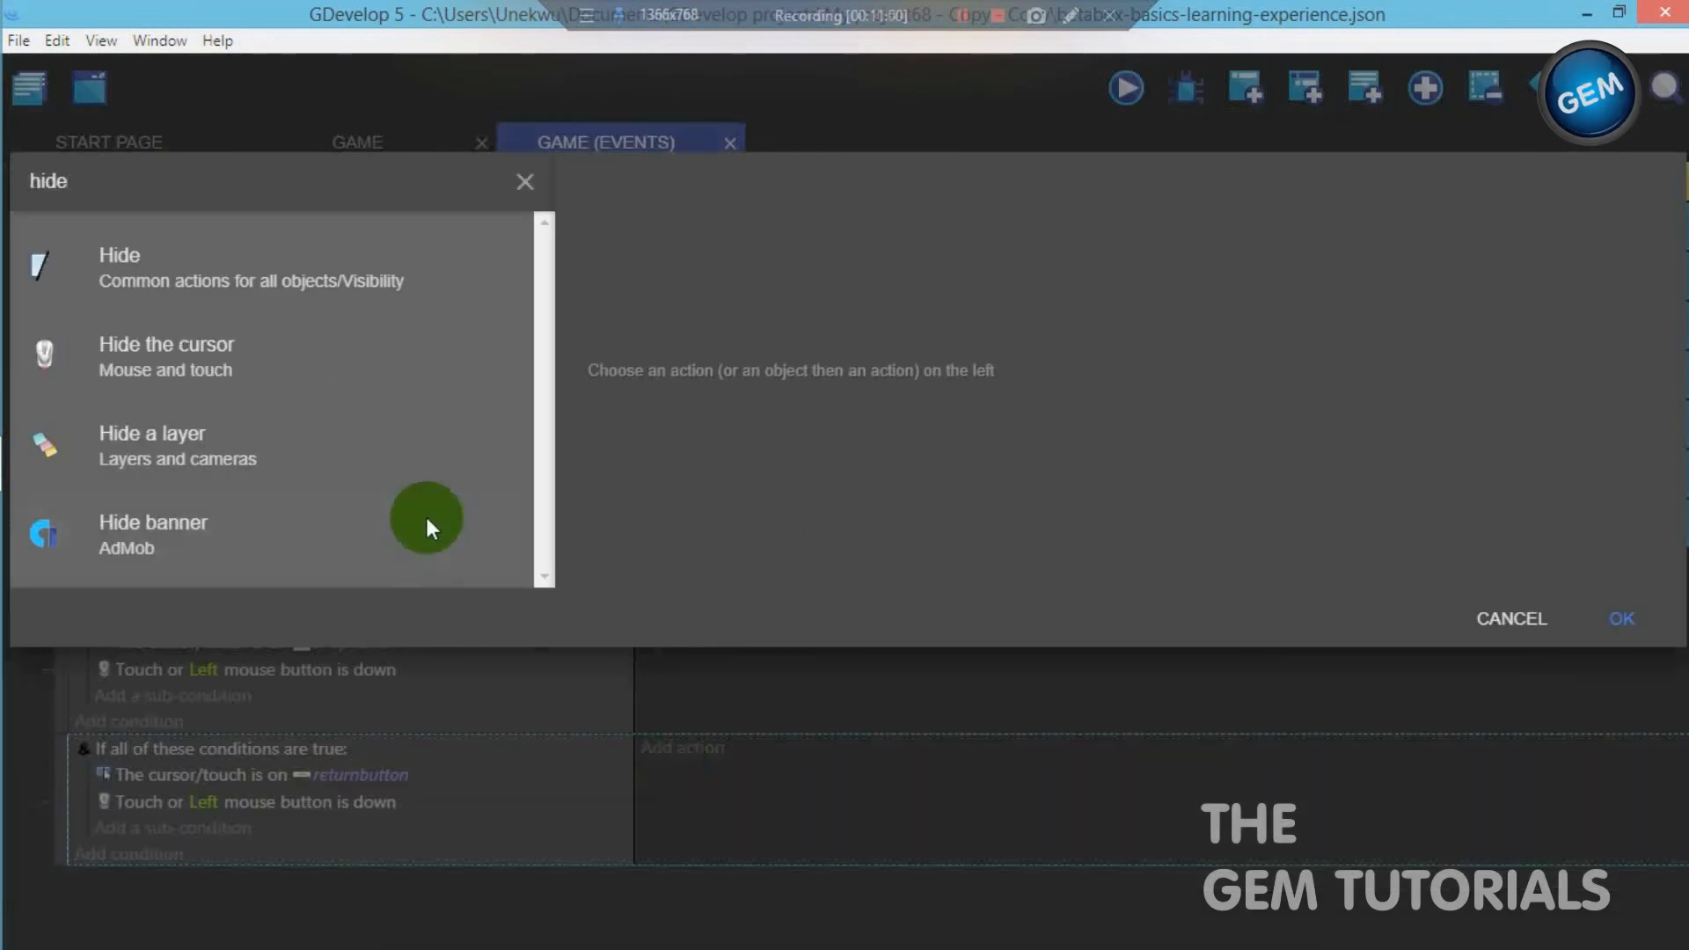
pyautogui.click(373, 431)
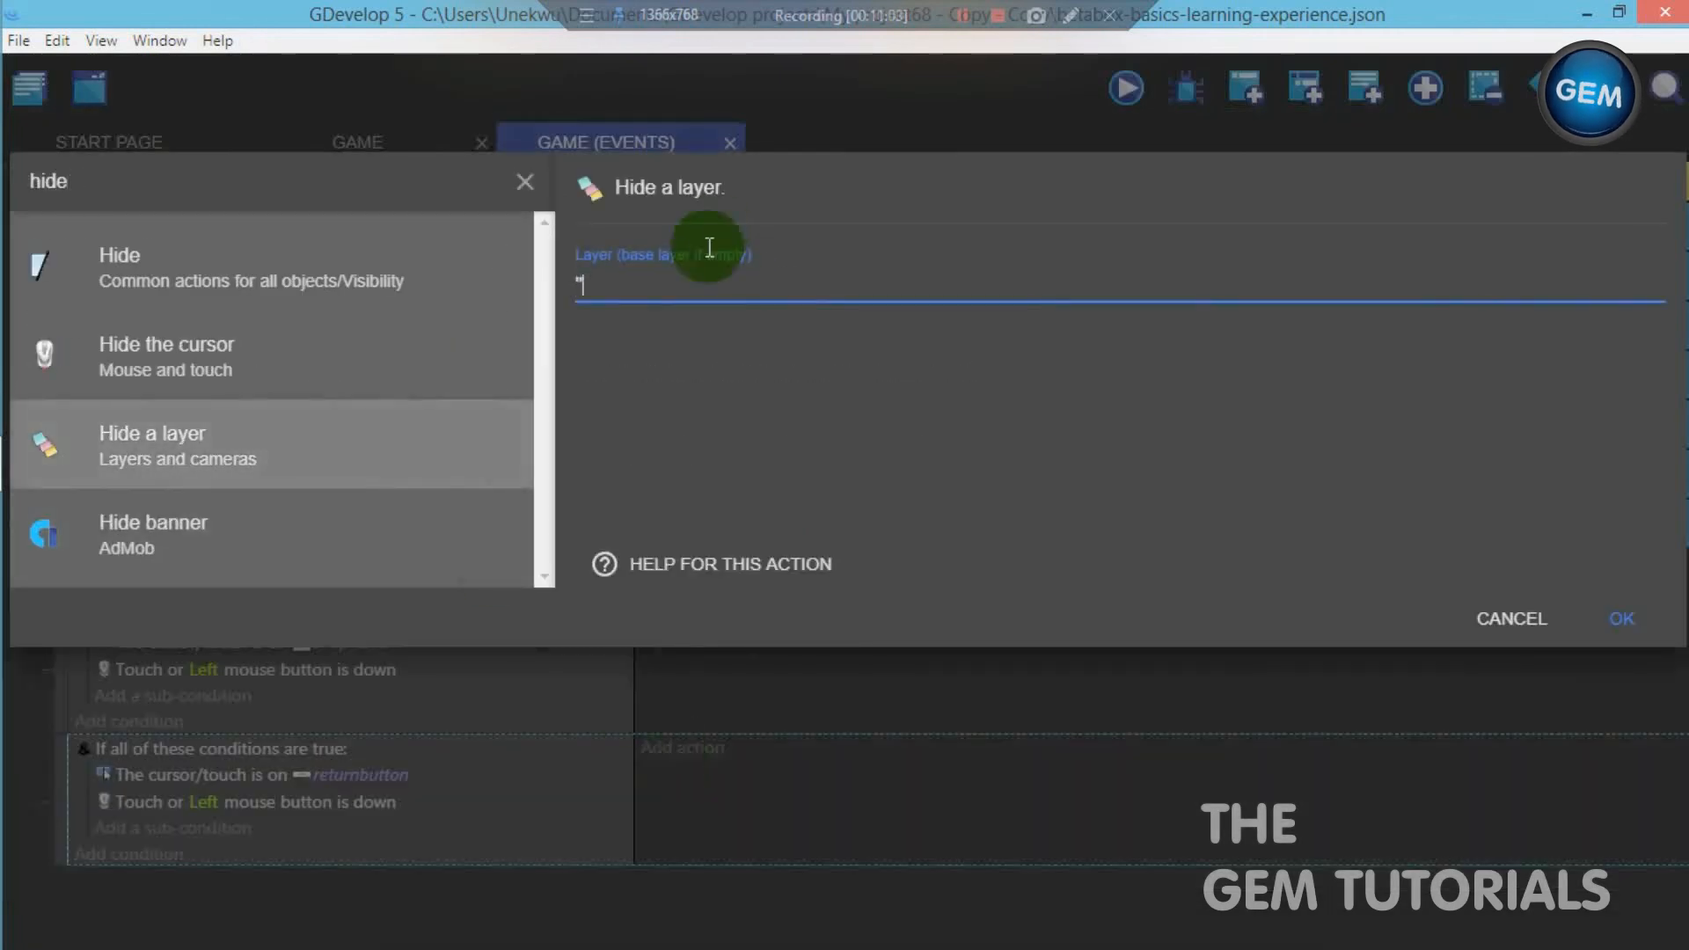
pyautogui.write('"shop"')
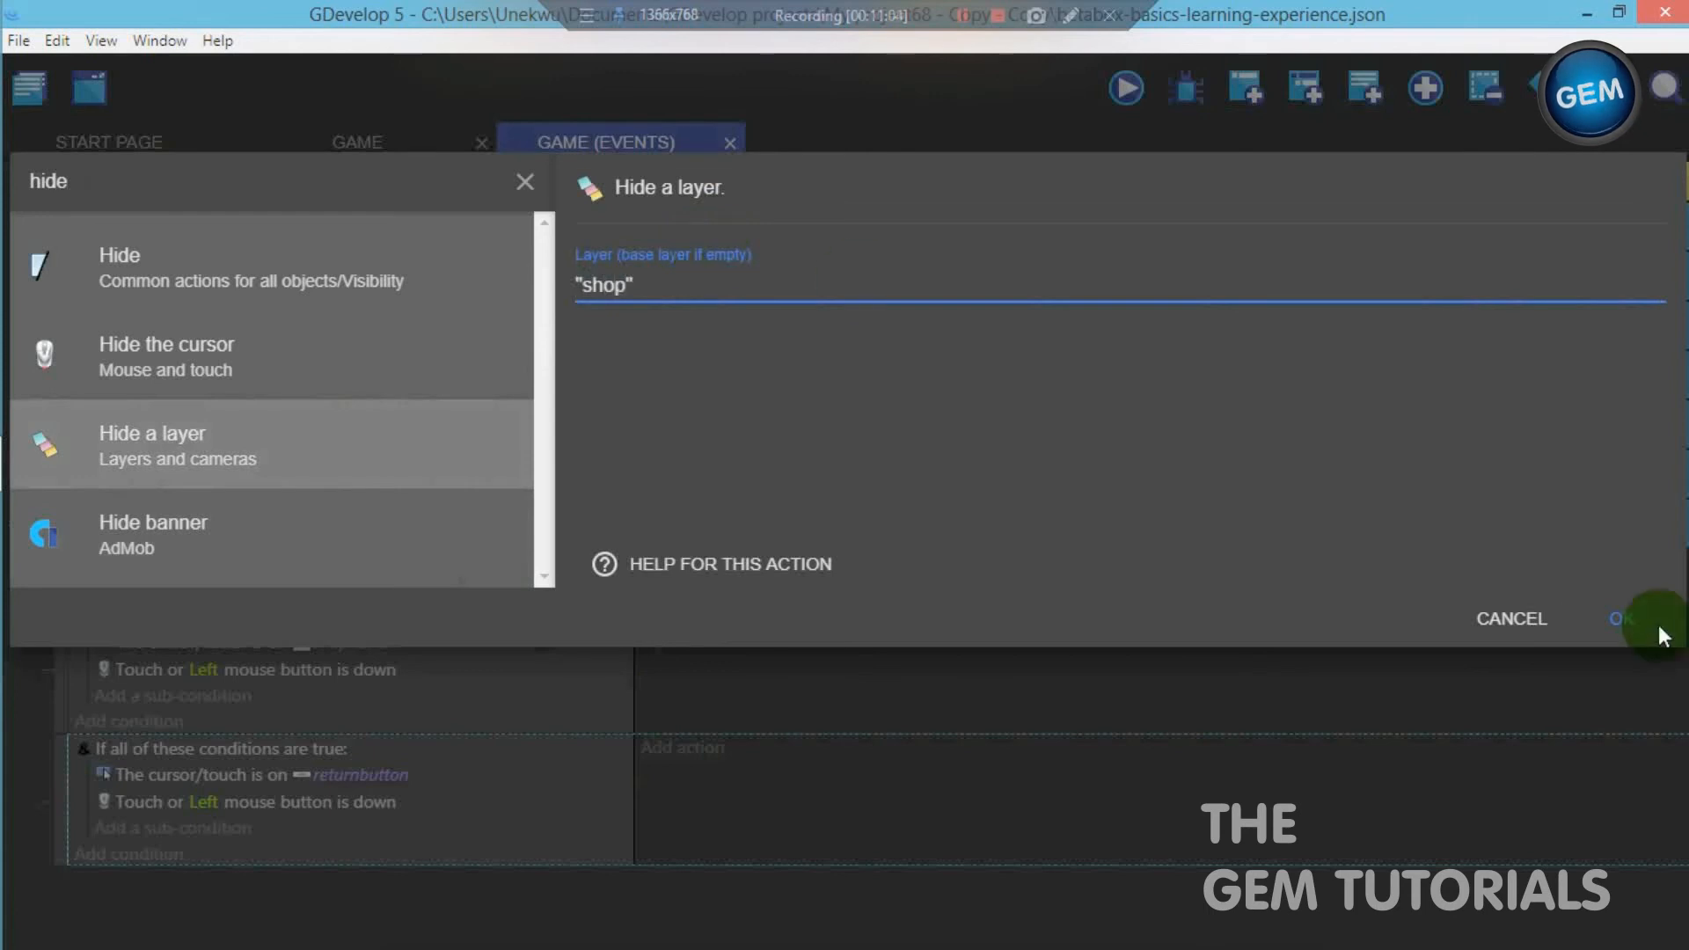
pyautogui.click(1621, 618)
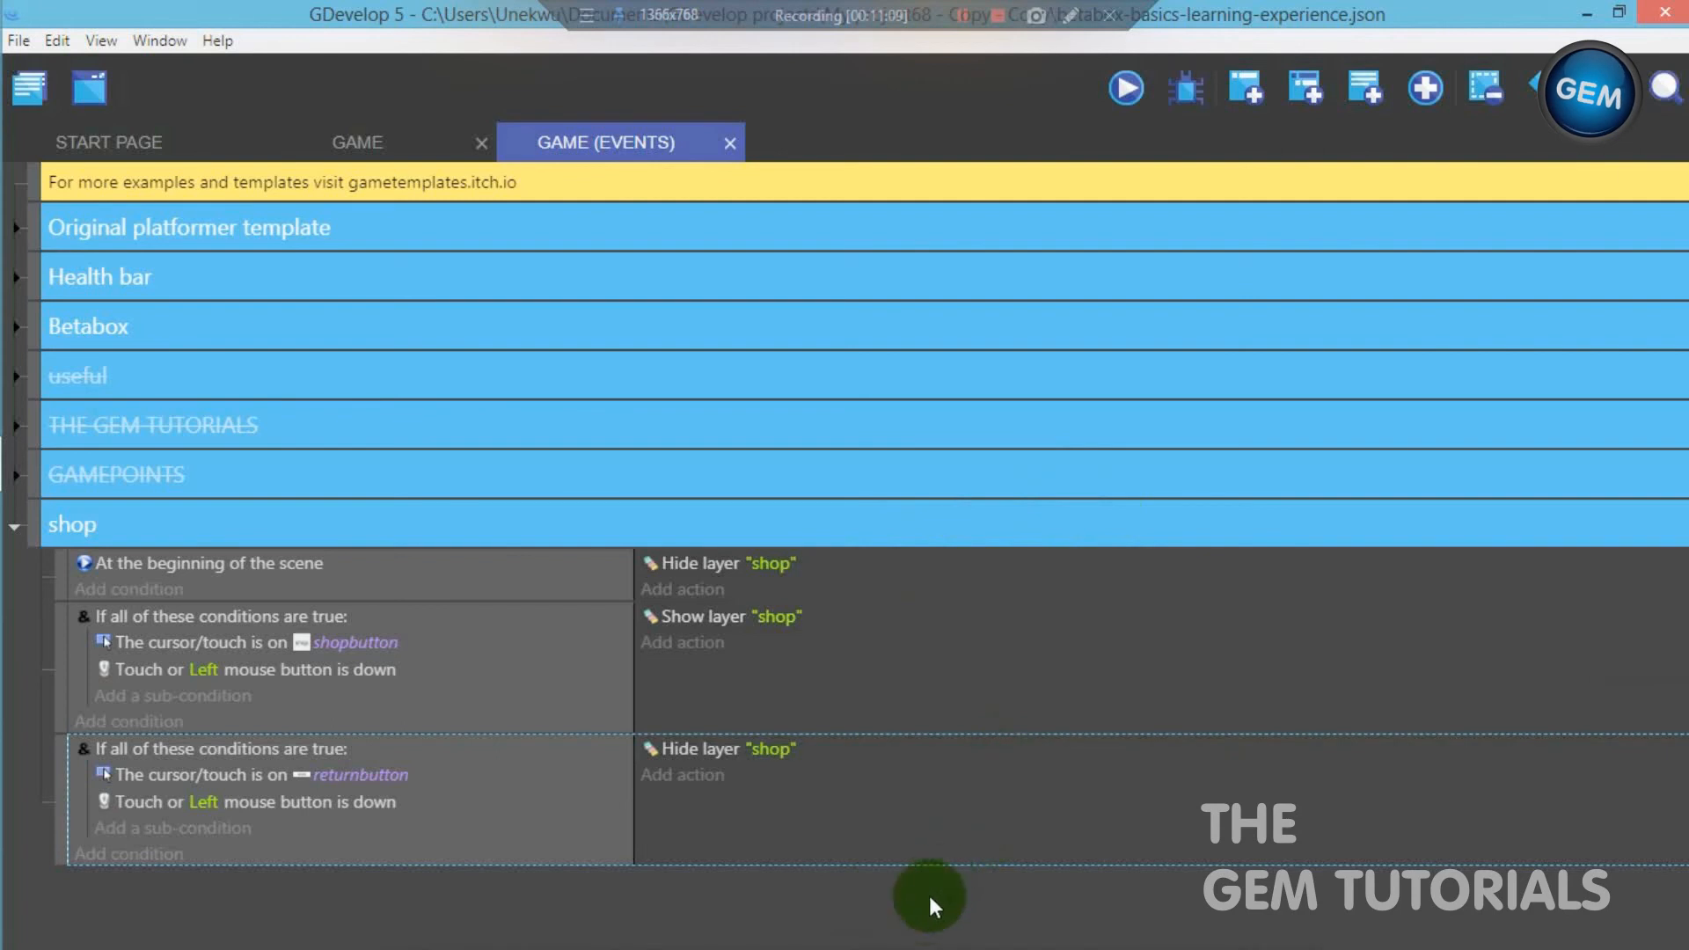
# - Add a fourth event to the shop group with an advanced And condition
pyautogui.click(1242, 86)
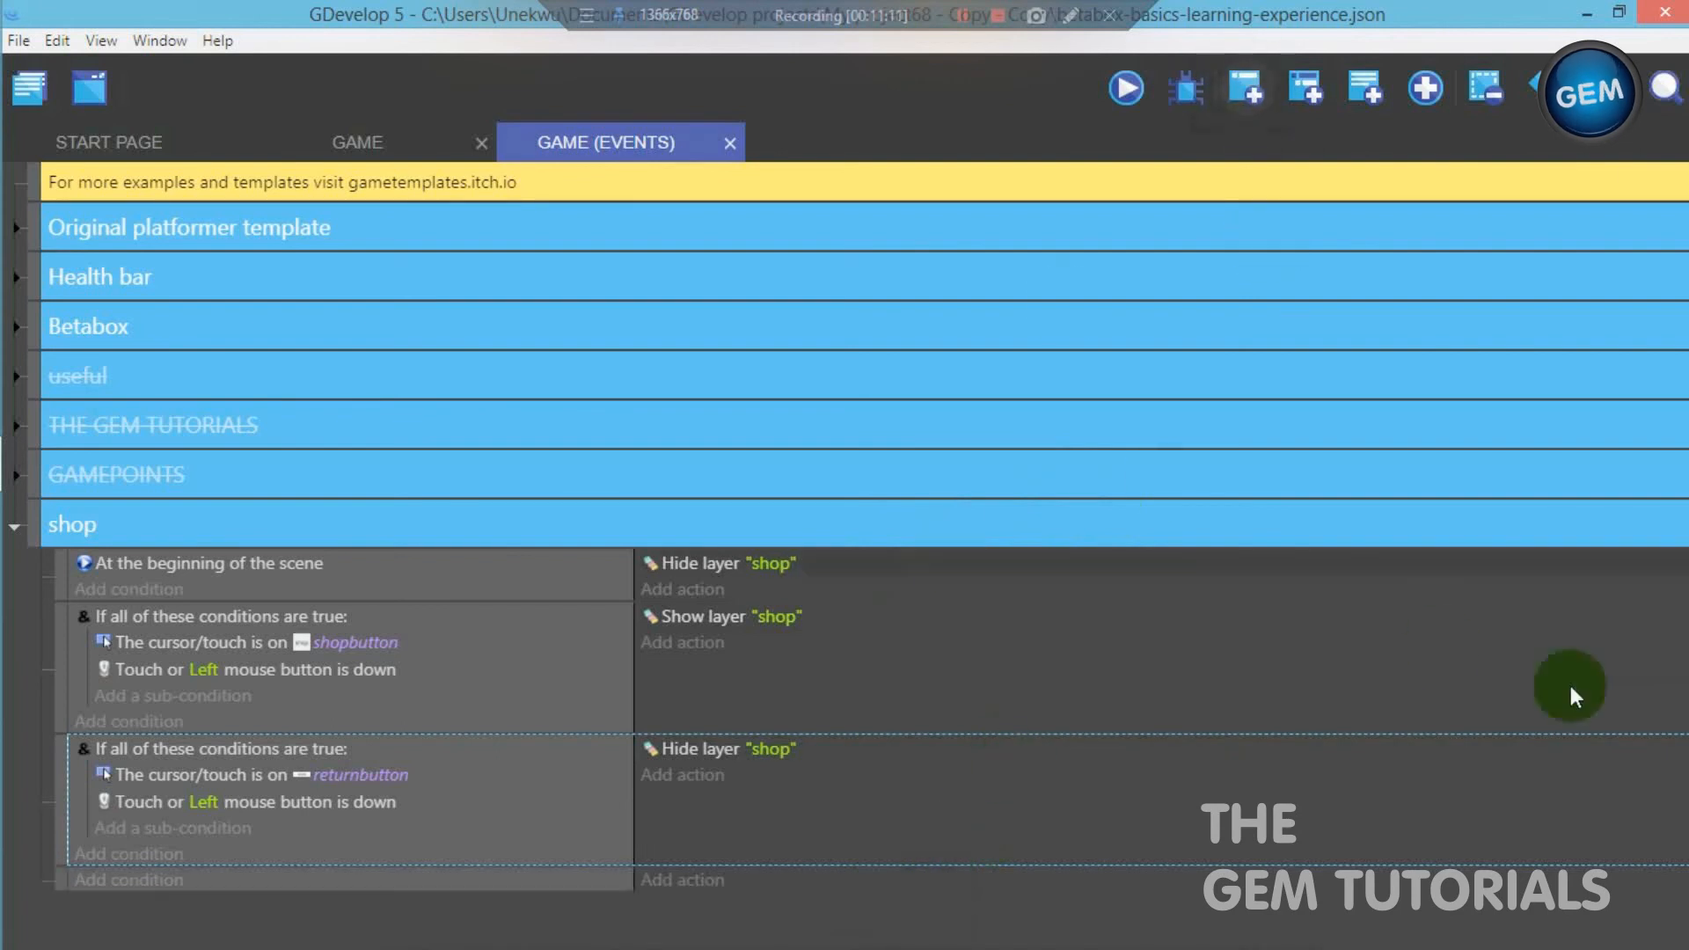
pyautogui.click(120, 881)
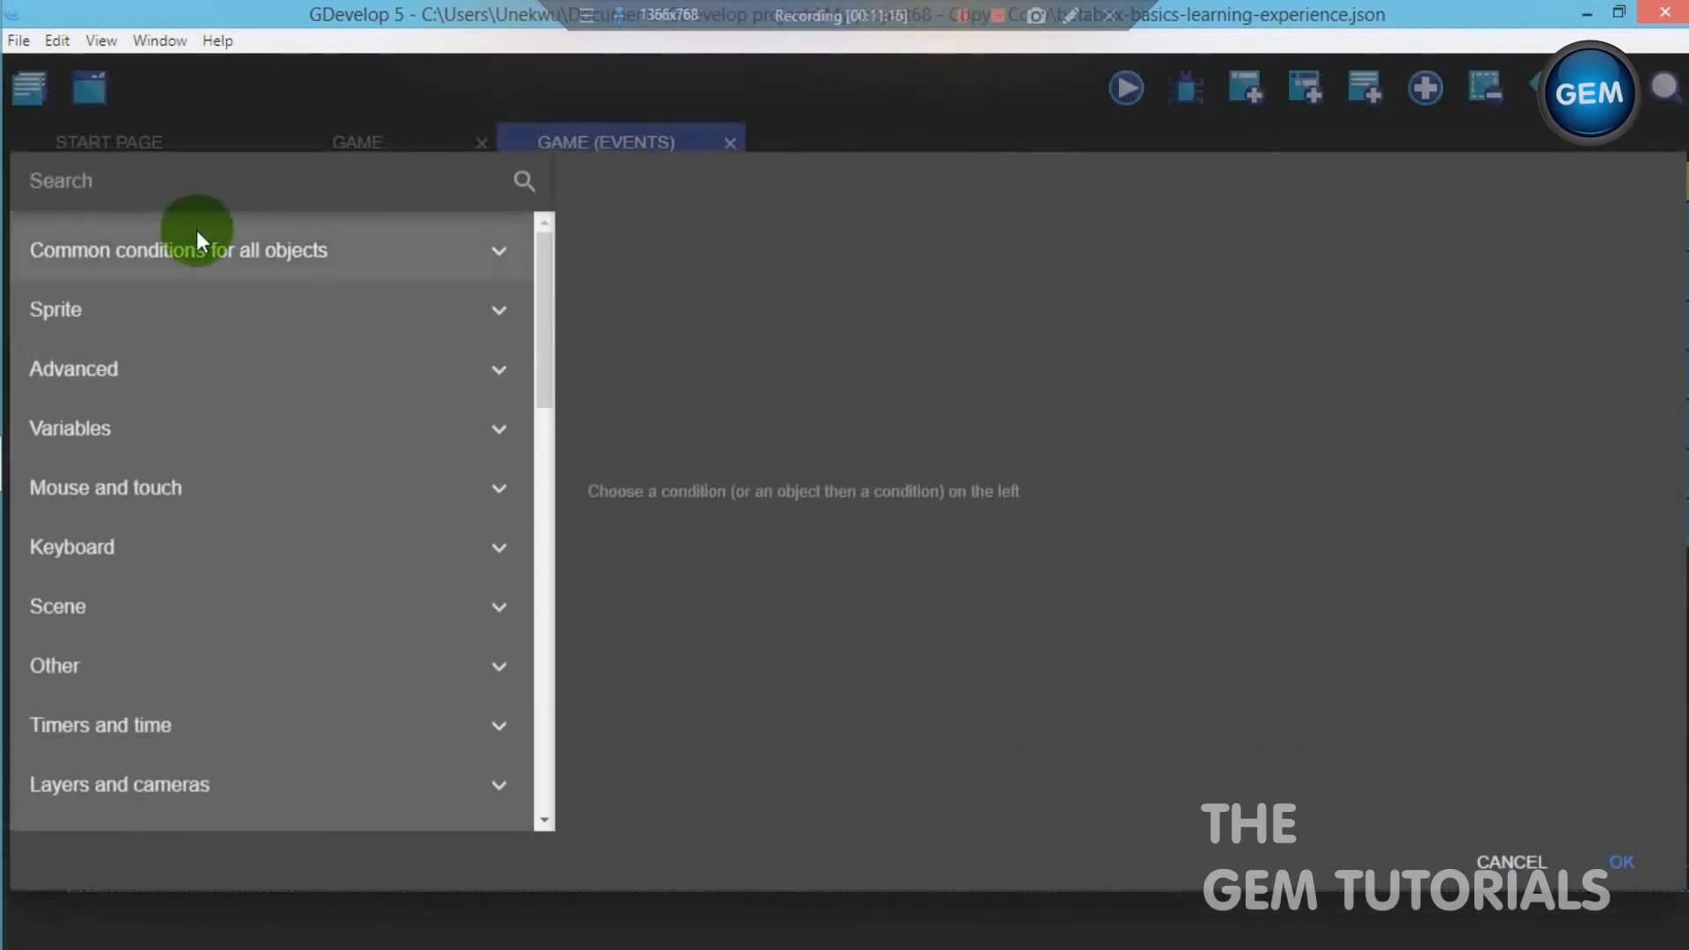
pyautogui.click(219, 369)
pyautogui.click(211, 430)
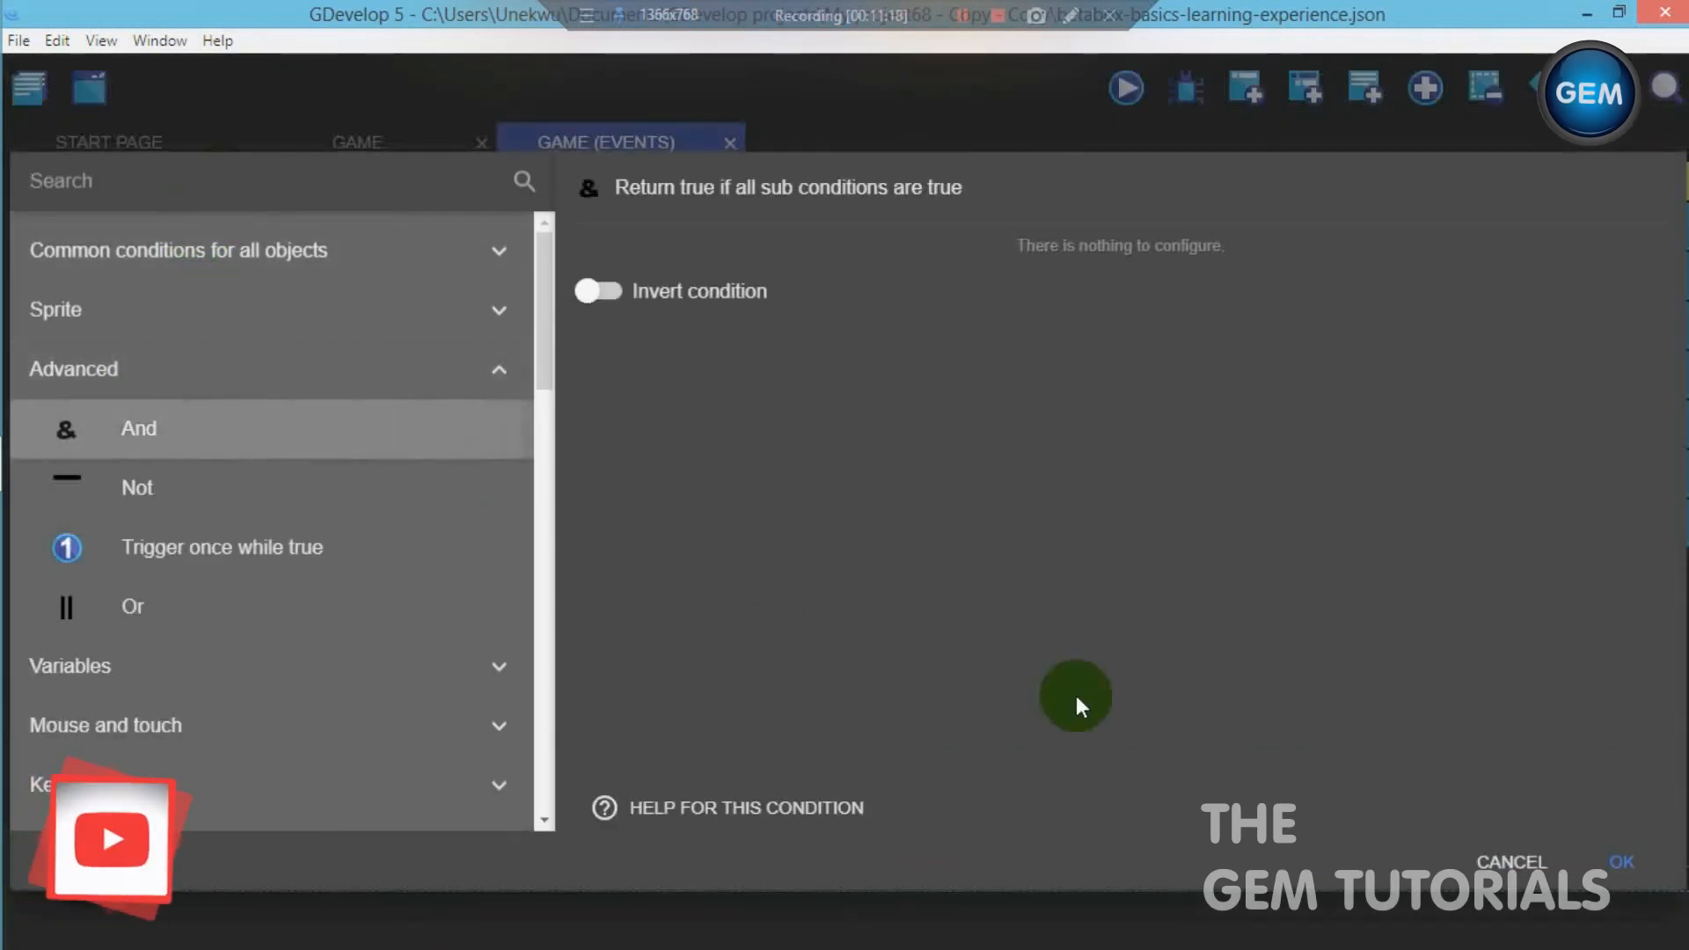
pyautogui.click(1612, 864)
# - Add a Mouse button pressed or touch held sub-condition to the fourth event's And condition, testing the Left (primary) button
pyautogui.click(217, 909)
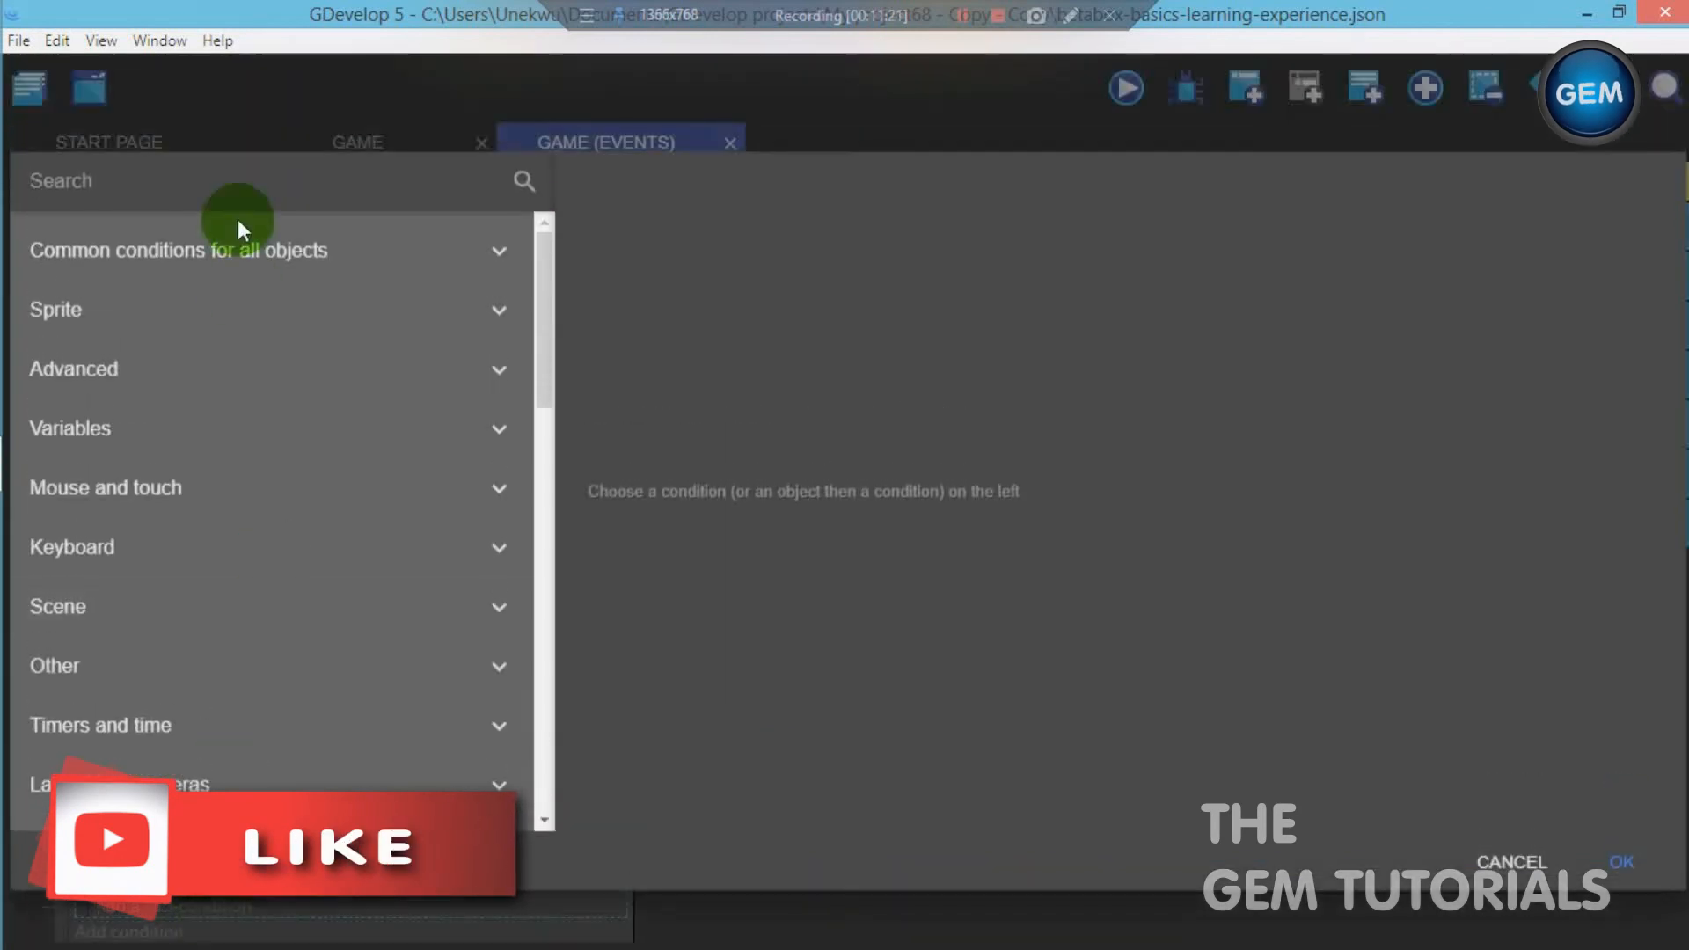
pyautogui.write('touch')
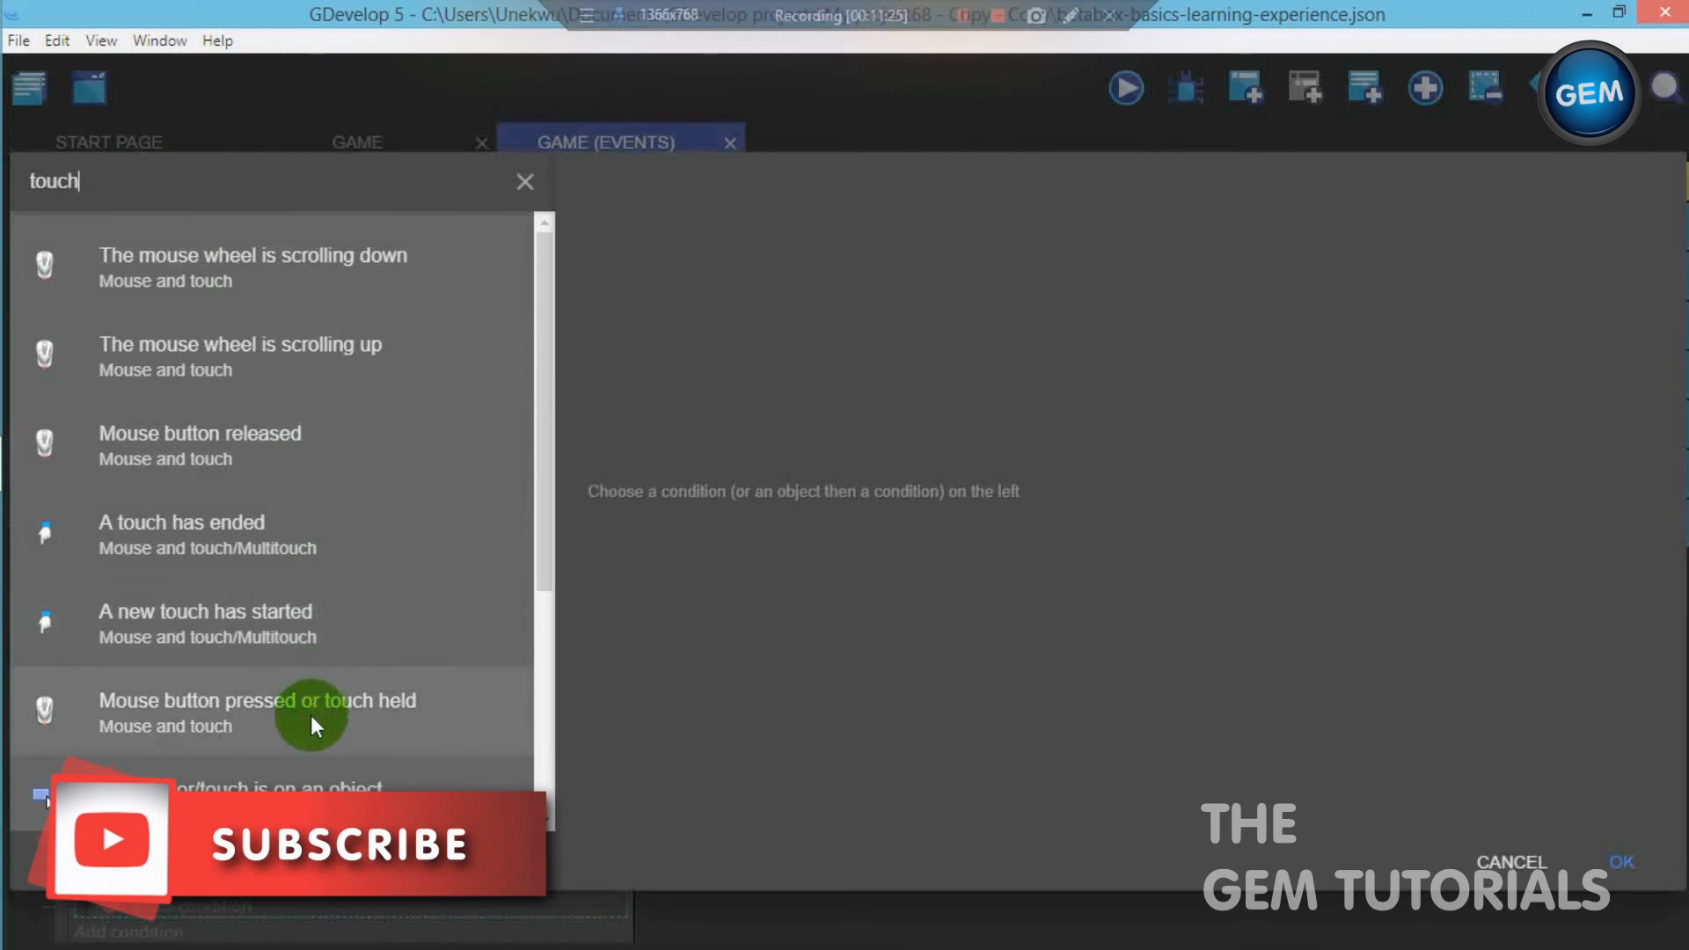
pyautogui.click(398, 686)
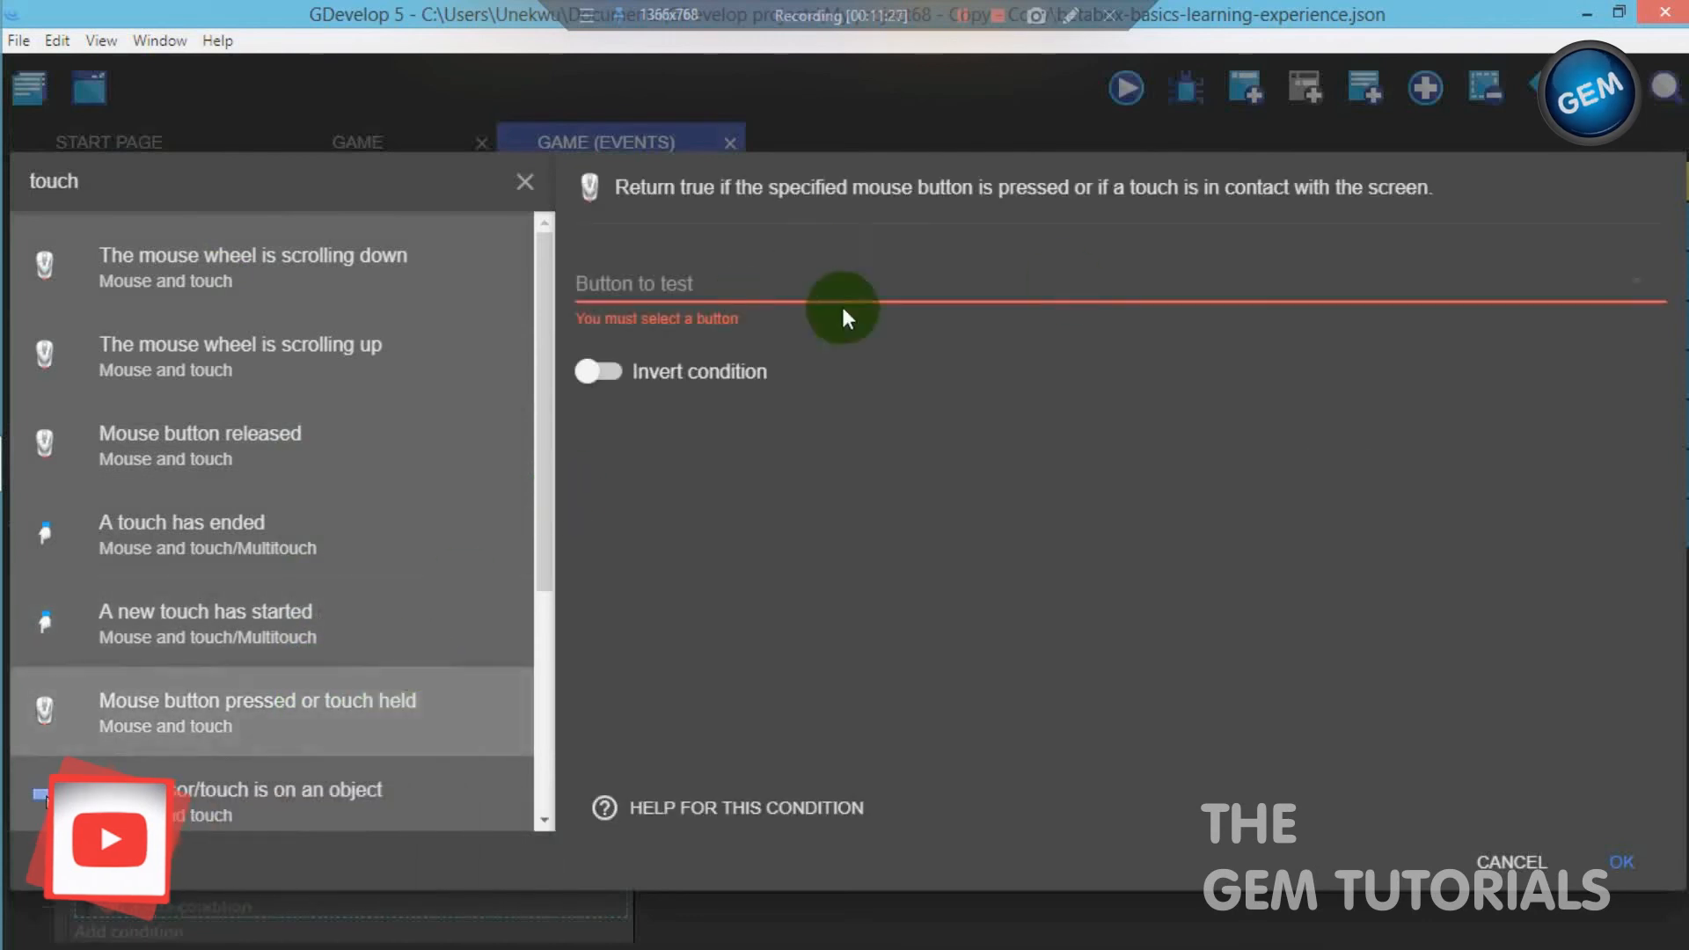
pyautogui.click(838, 278)
pyautogui.click(691, 309)
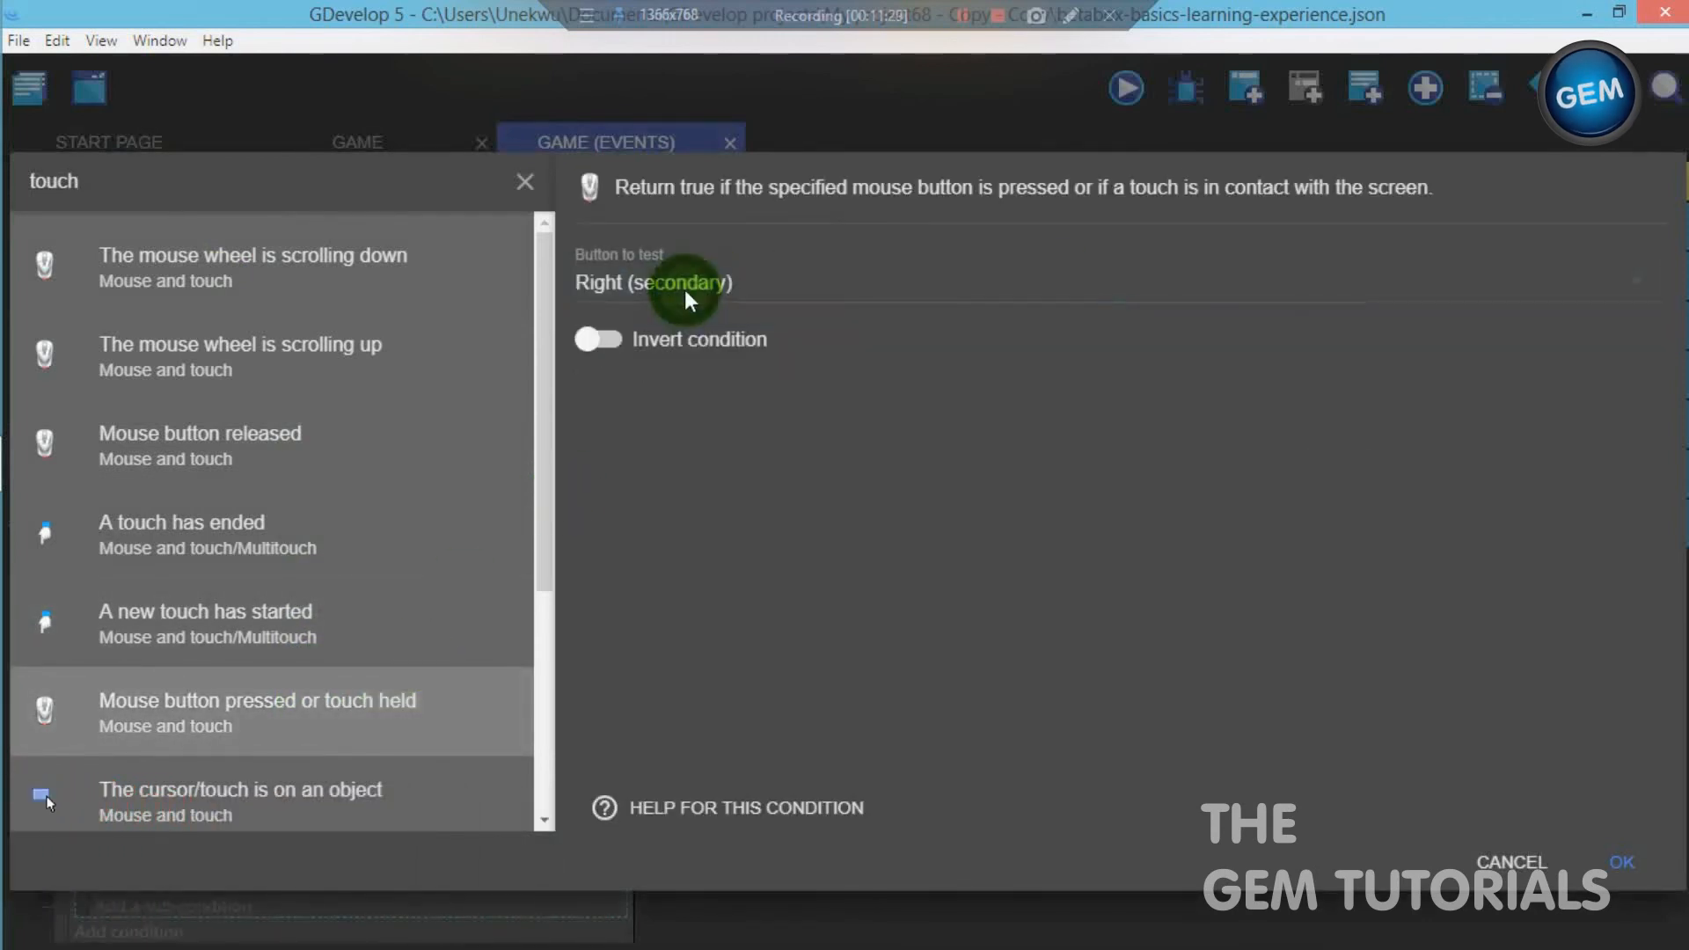
pyautogui.click(687, 286)
pyautogui.click(698, 276)
pyautogui.click(1621, 860)
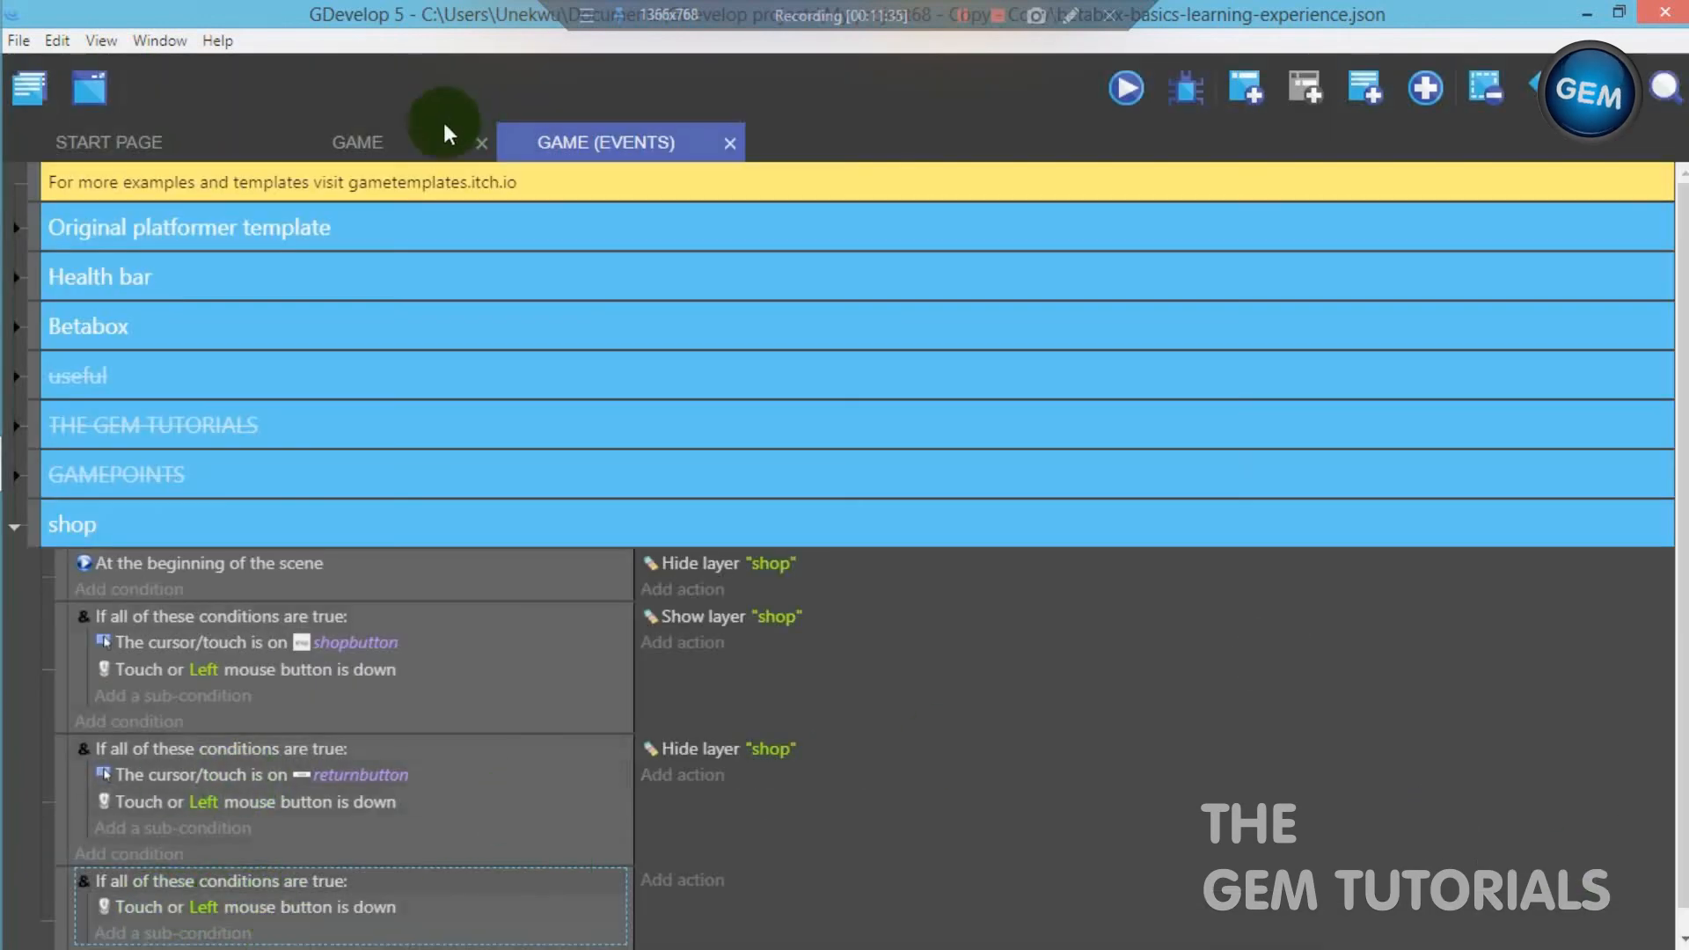
# - Add a sub-condition to the fourth shop event's And condition testing that the cursor/touch is on puchasebutton
pyautogui.click(410, 144)
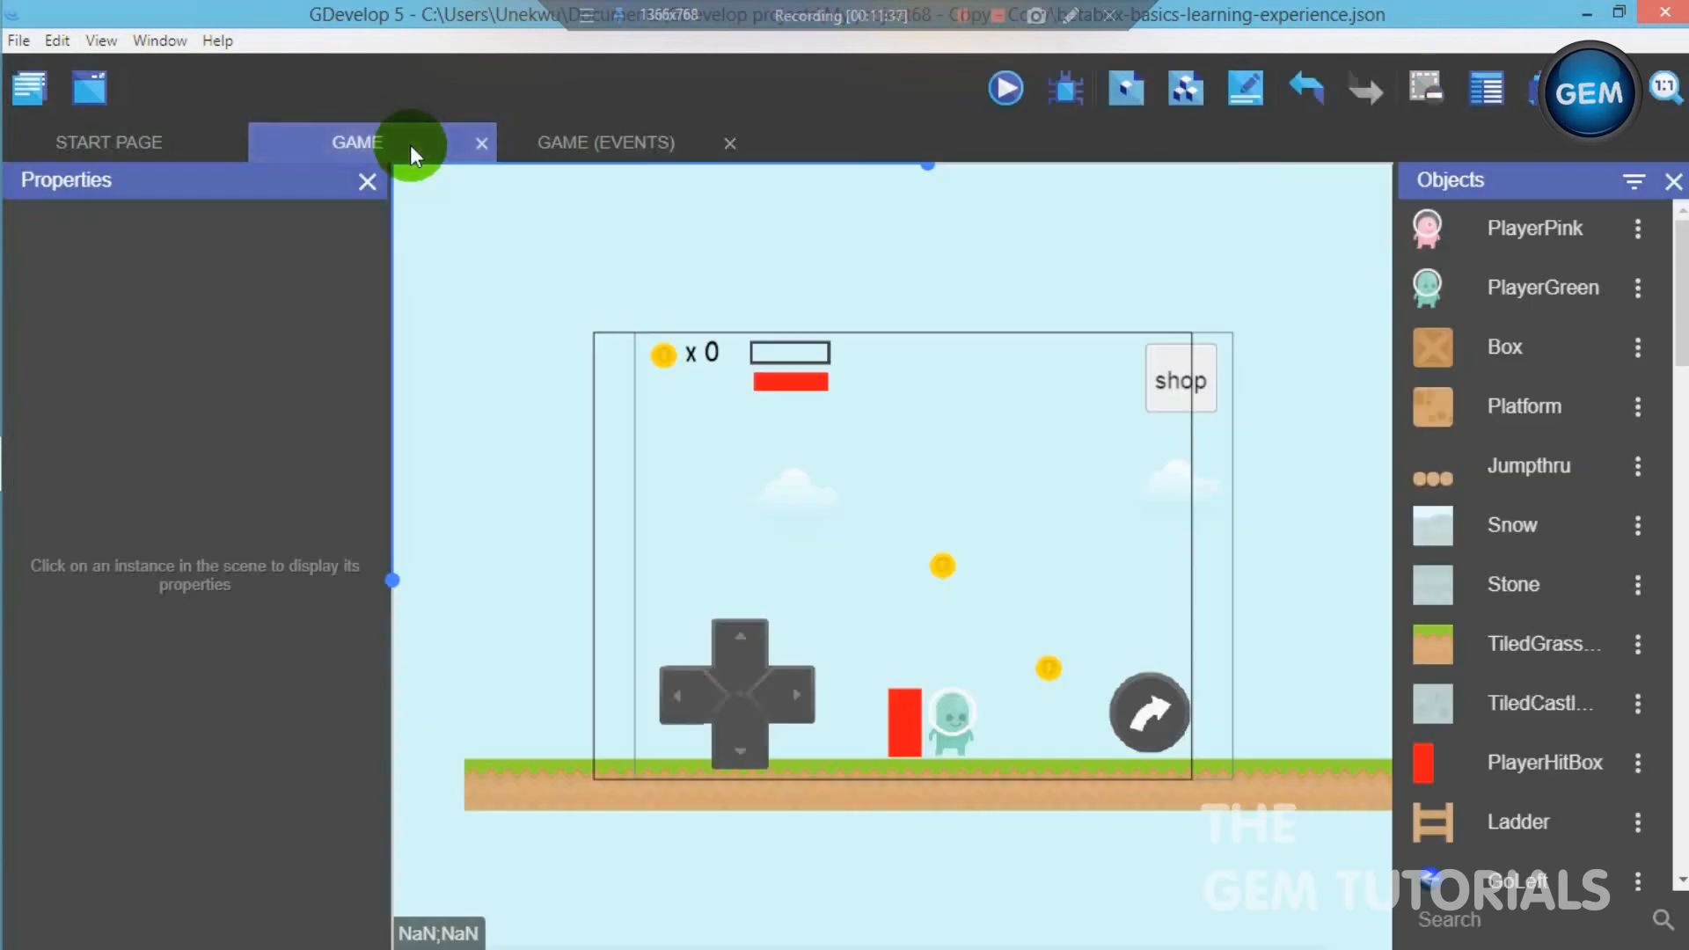
pyautogui.click(619, 157)
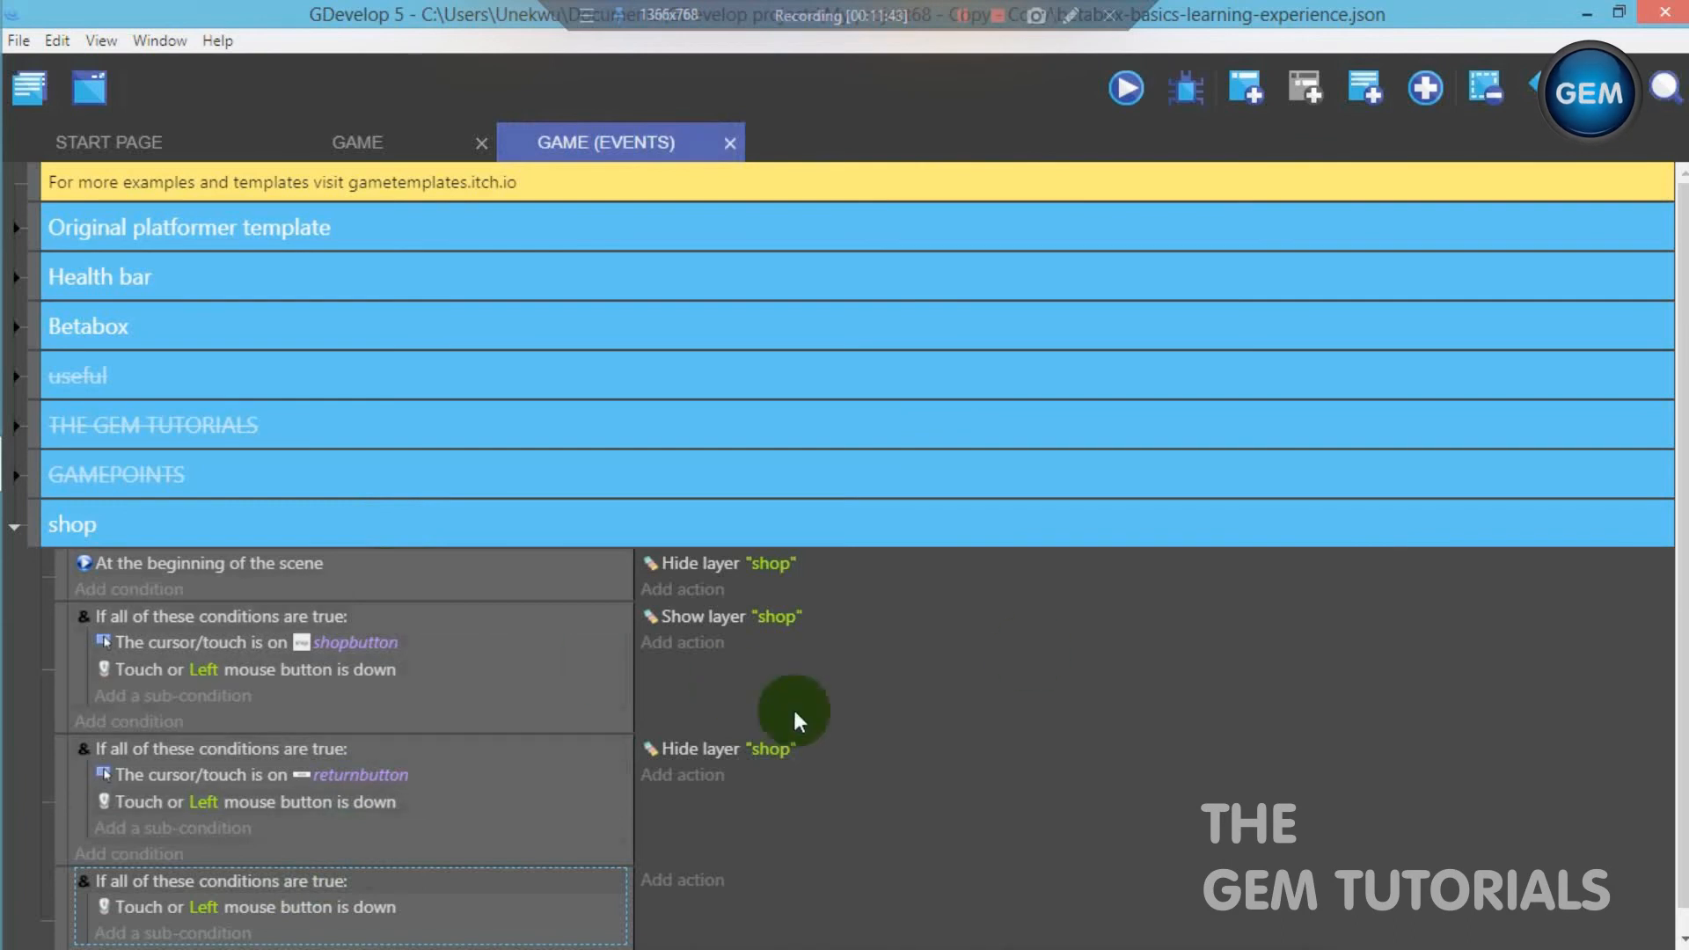
pyautogui.moveTo(1682, 563); pyautogui.dragTo(1682, 585)
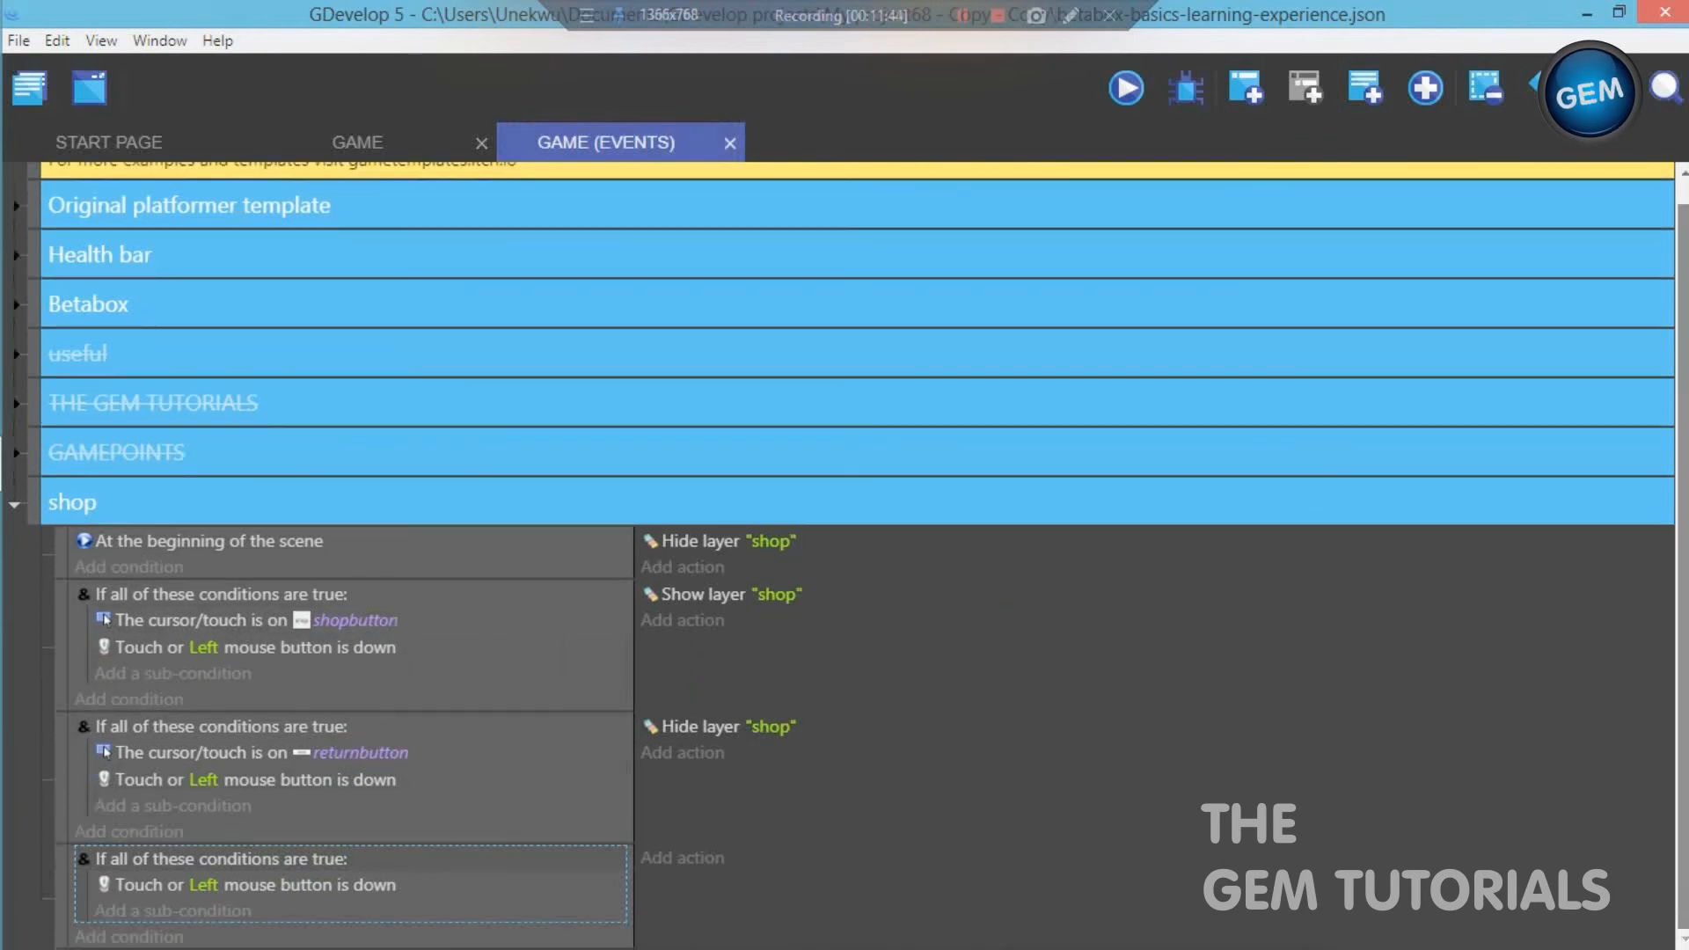
pyautogui.click(119, 910)
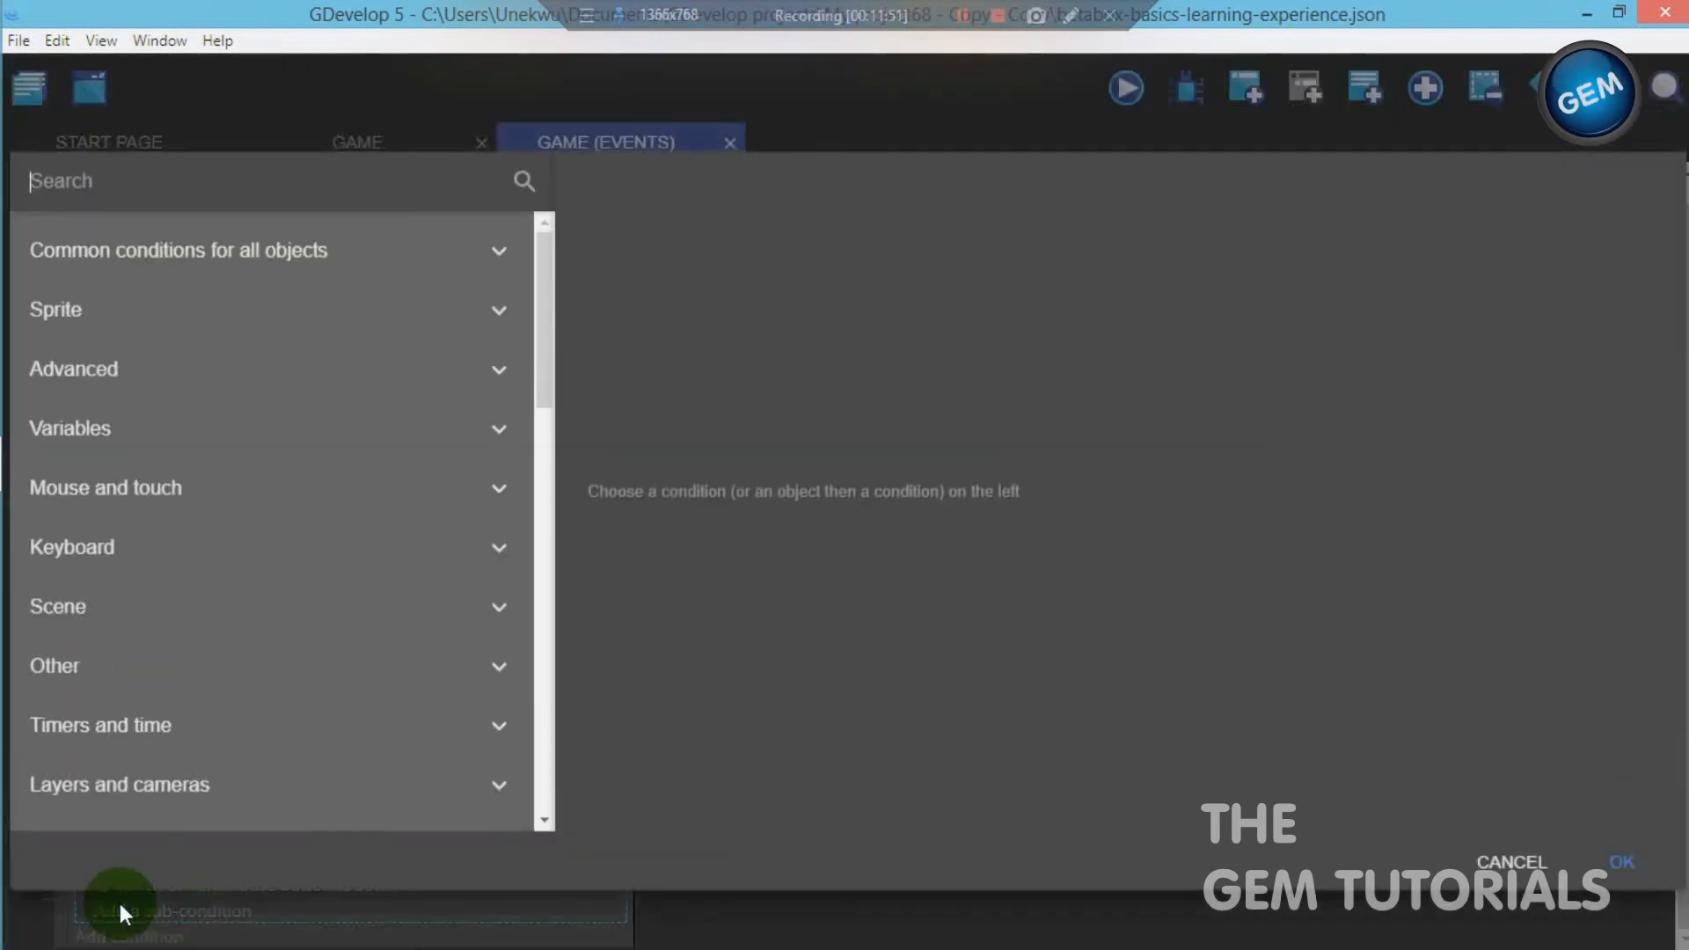
pyautogui.write('cur')
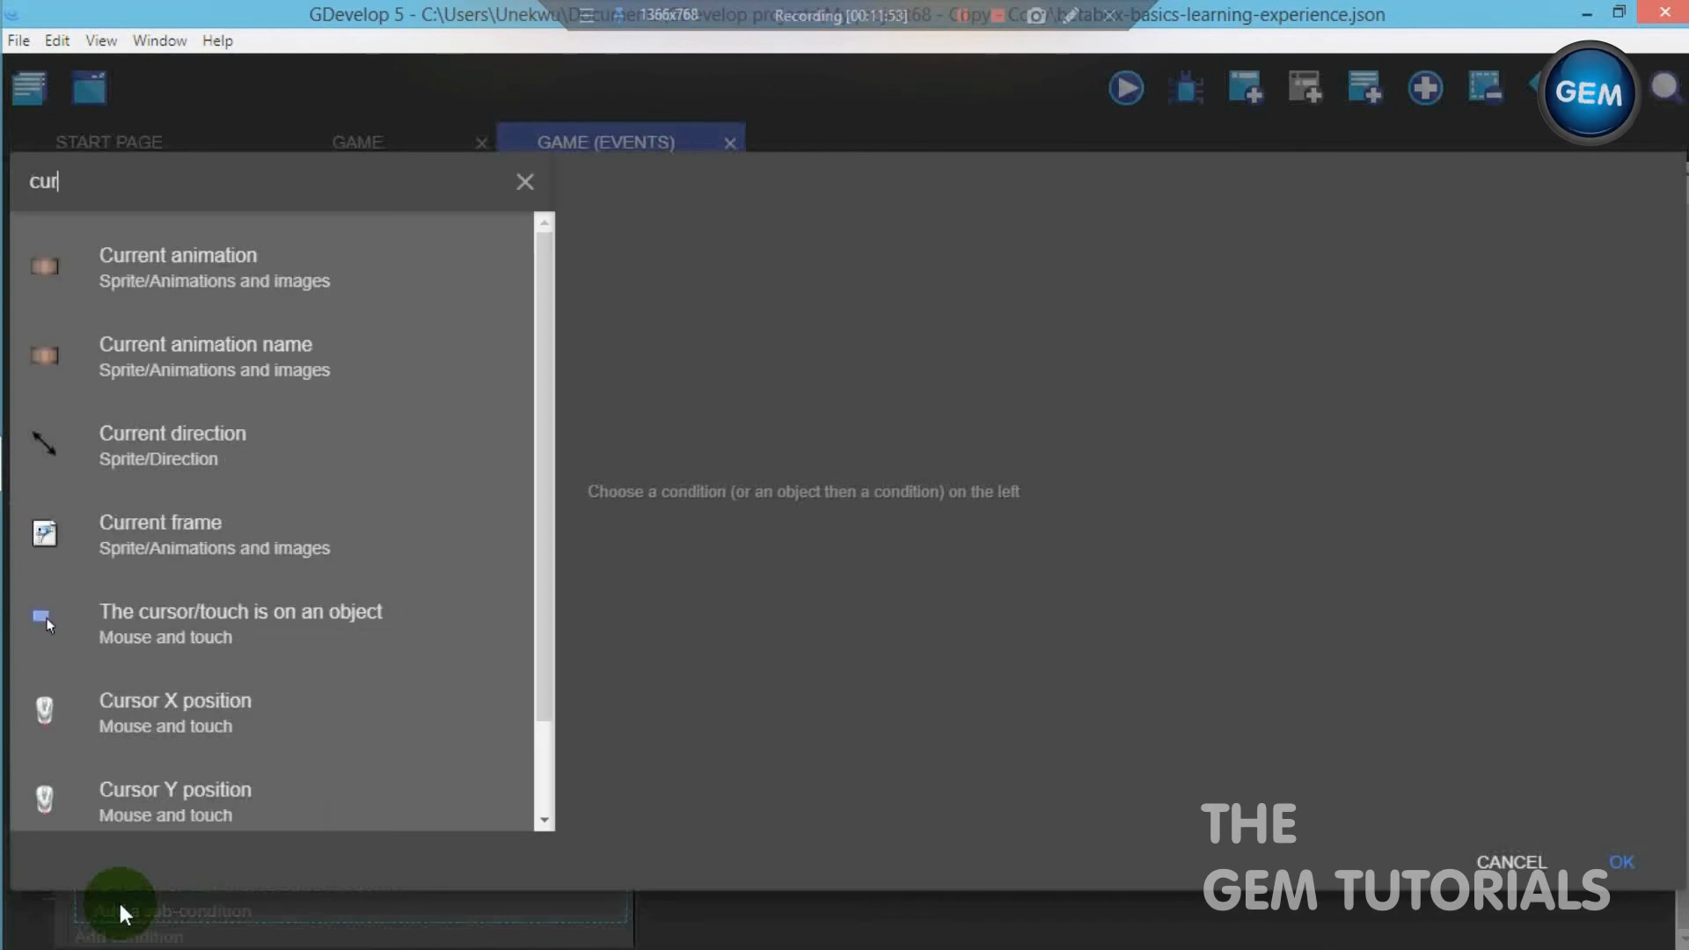
pyautogui.click(237, 623)
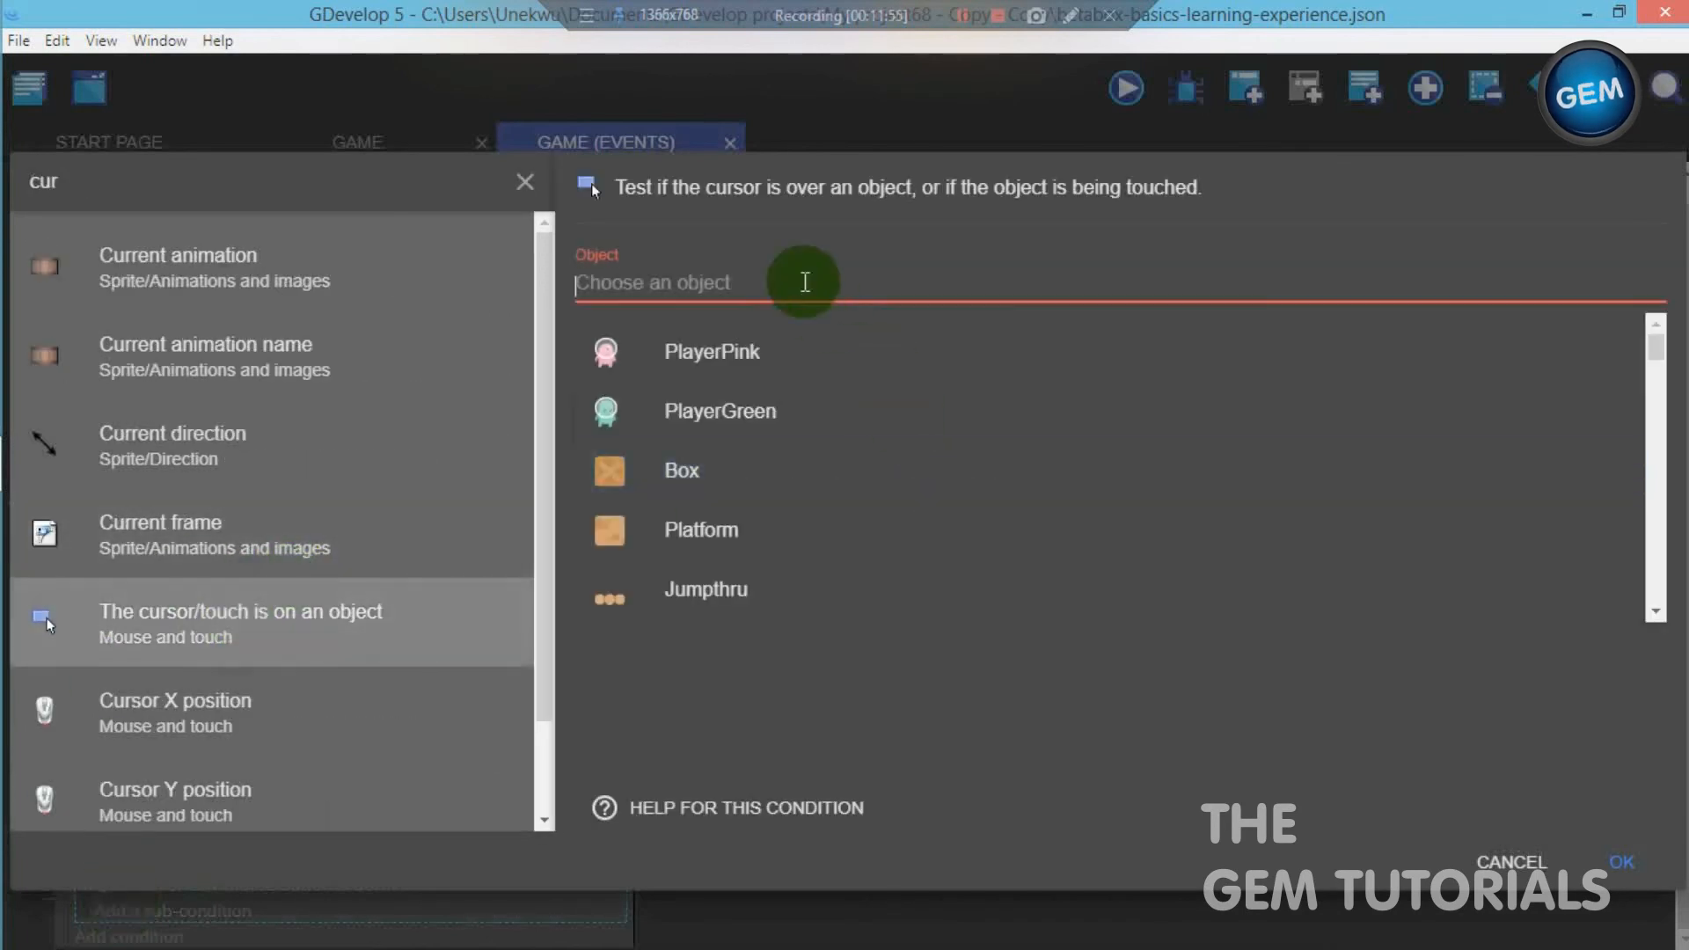
pyautogui.write('pu')
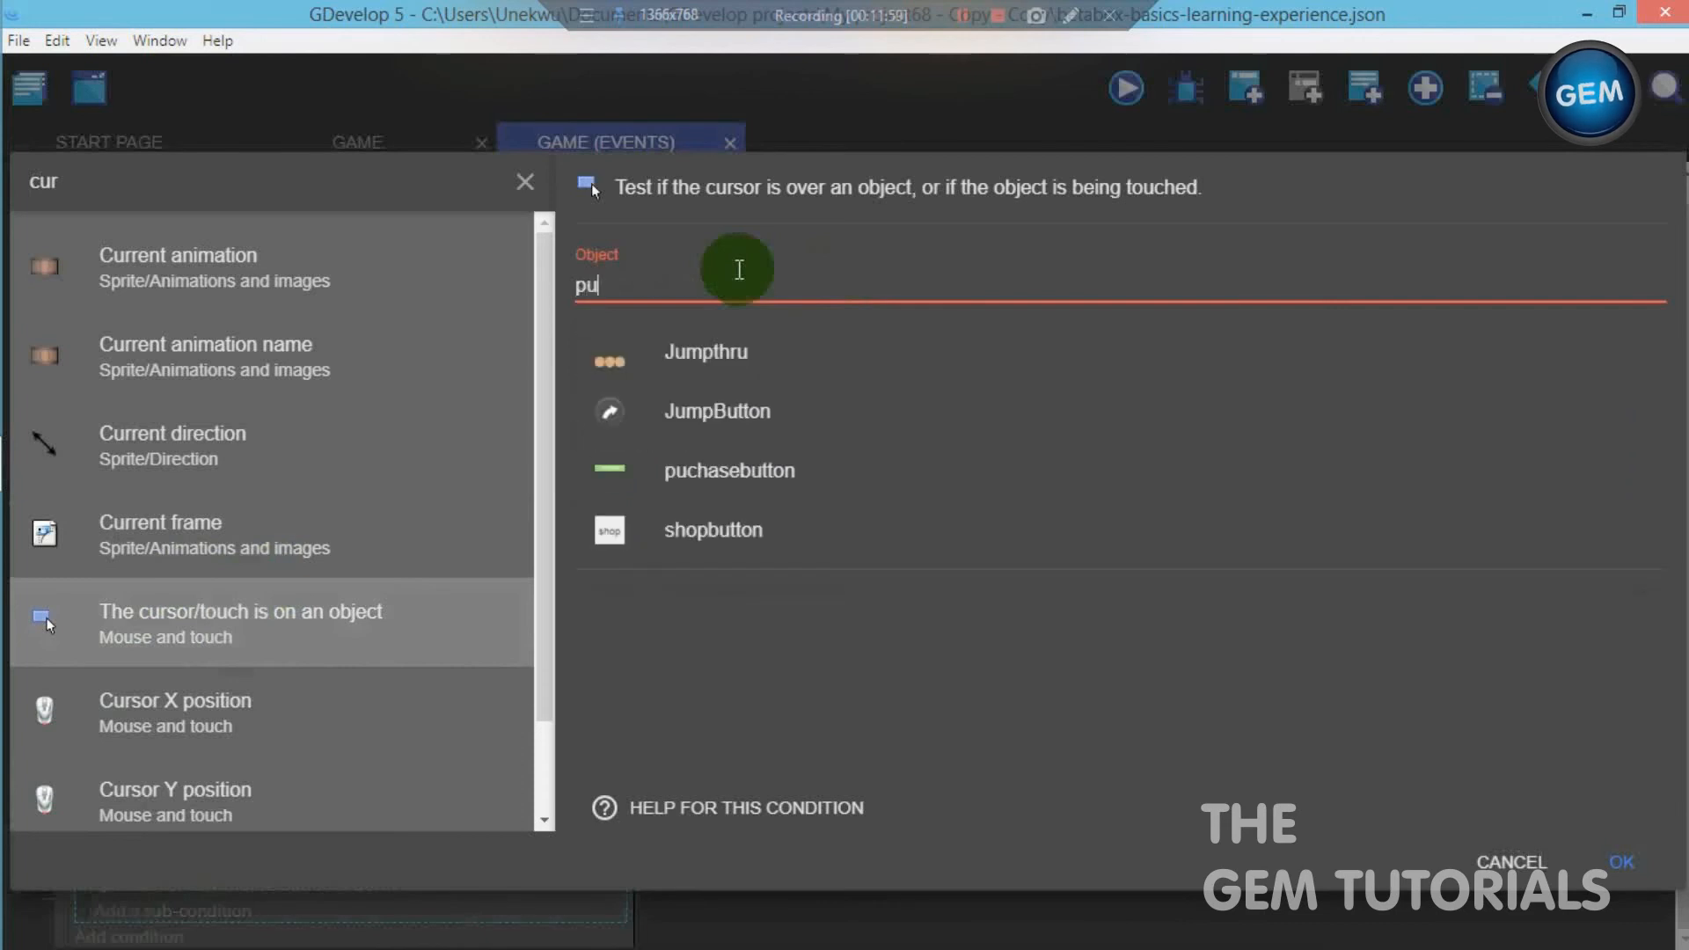
pyautogui.click(757, 471)
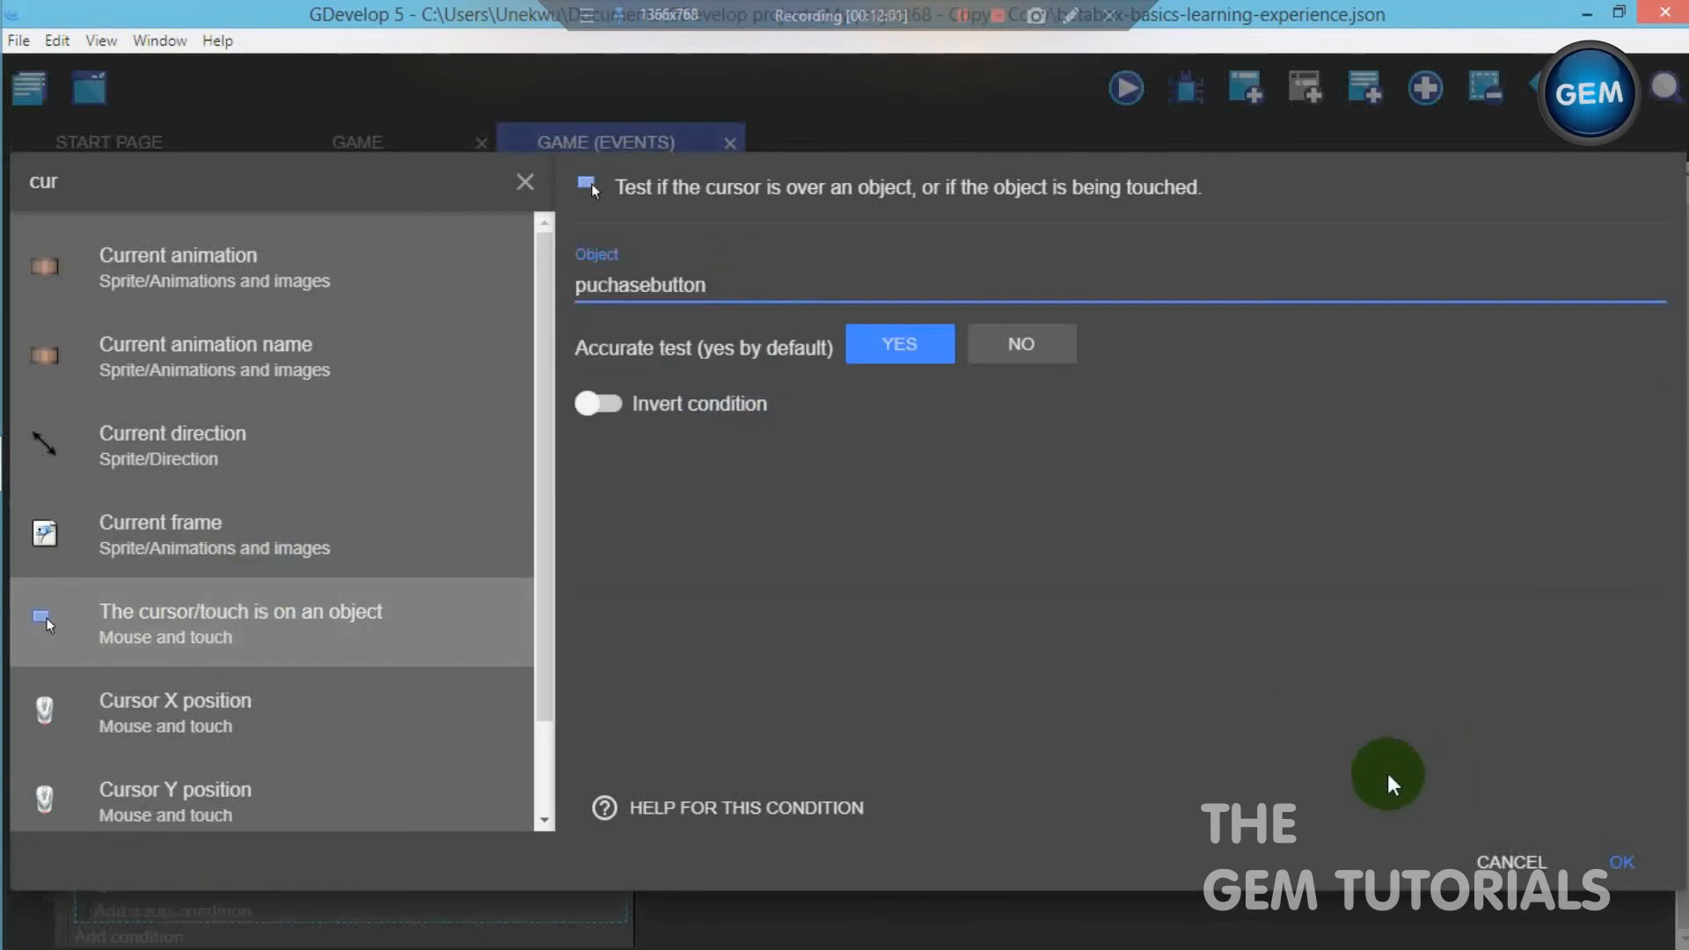
pyautogui.click(1618, 862)
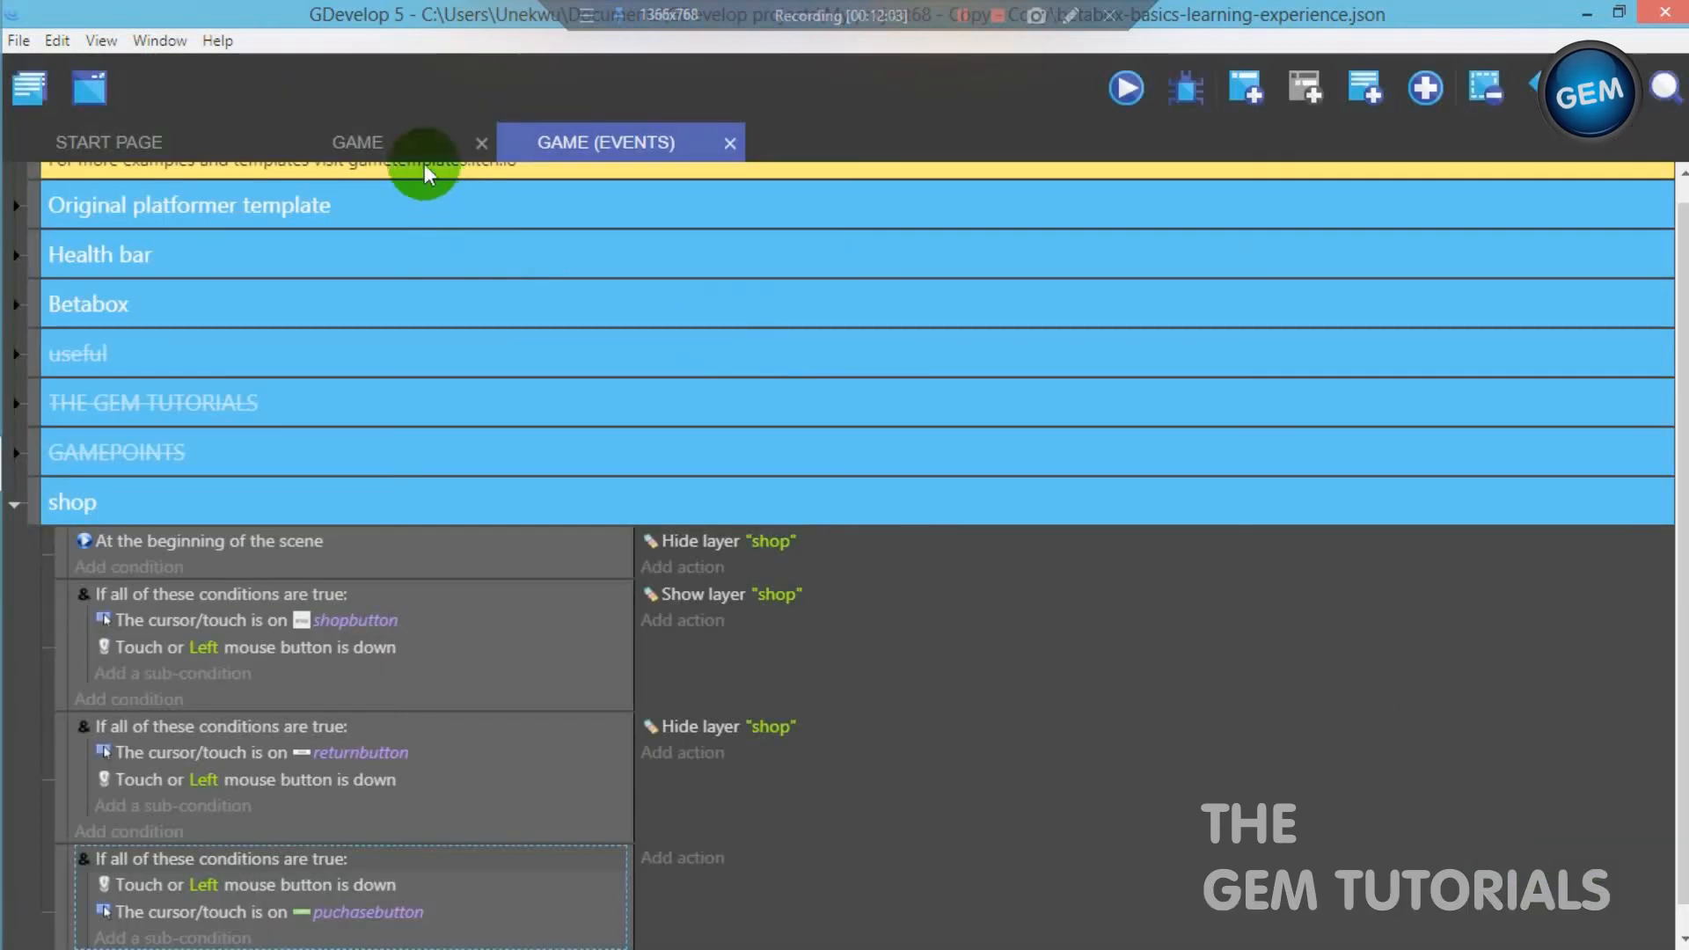
# - Examine the coin collision actions in the ObjectsManagement external events included by the Original platformer template group to find the coin variable
pyautogui.click(393, 132)
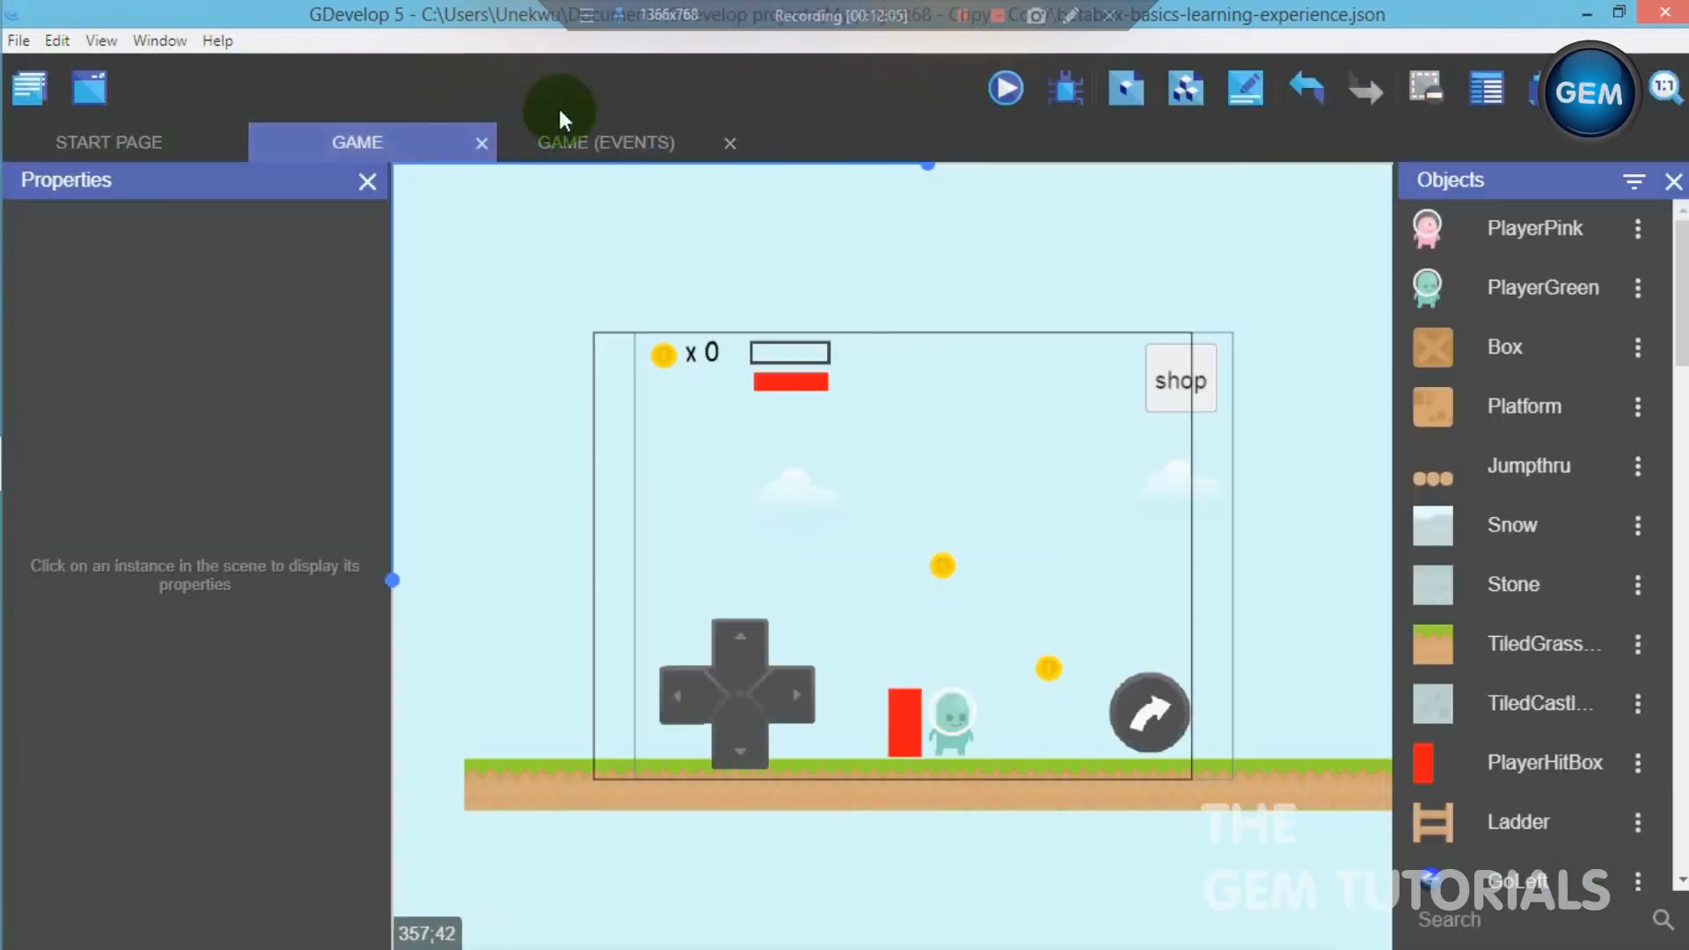
pyautogui.click(572, 150)
pyautogui.click(321, 882)
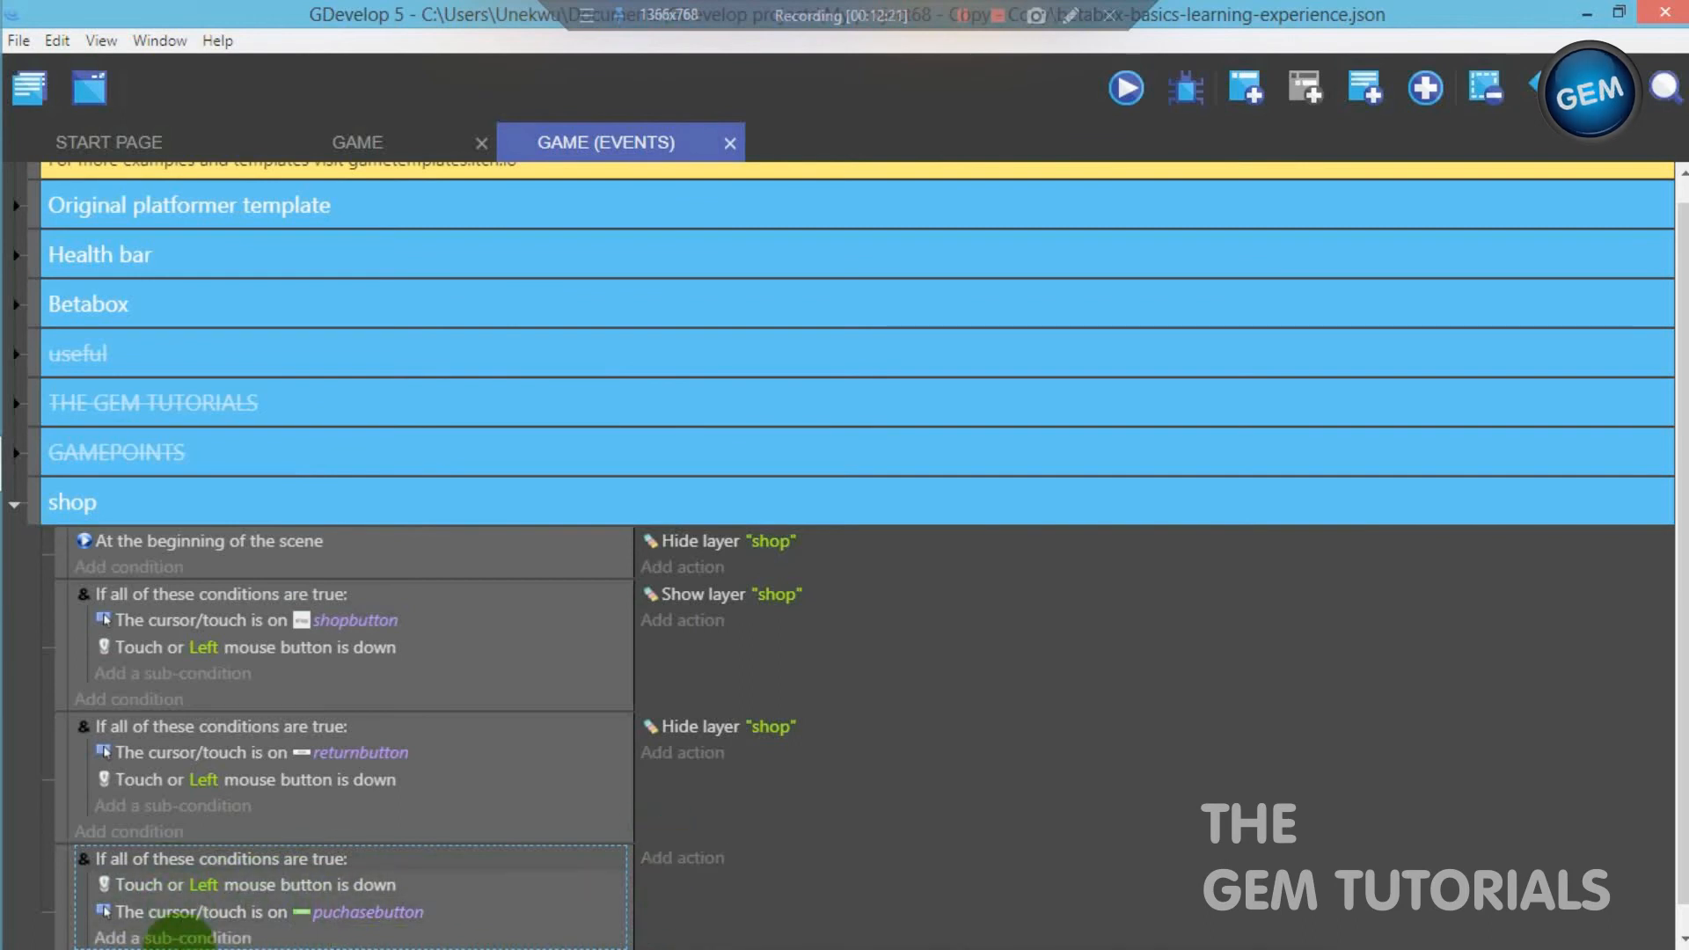
pyautogui.scroll(1, 1227, 392)
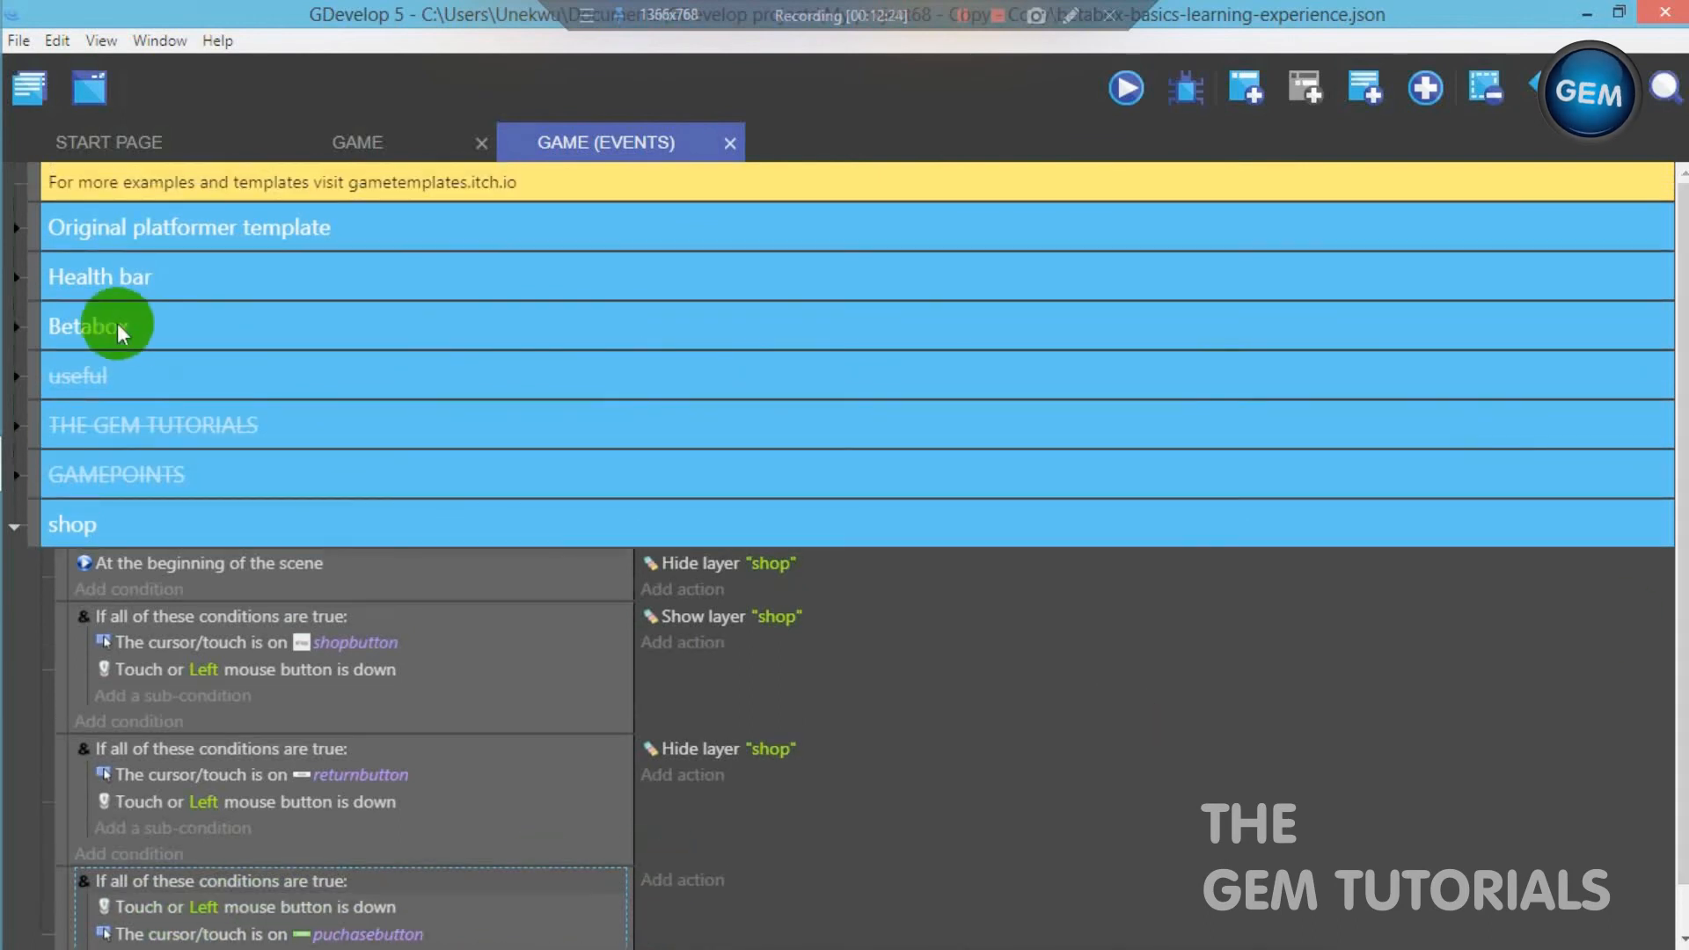
pyautogui.click(16, 234)
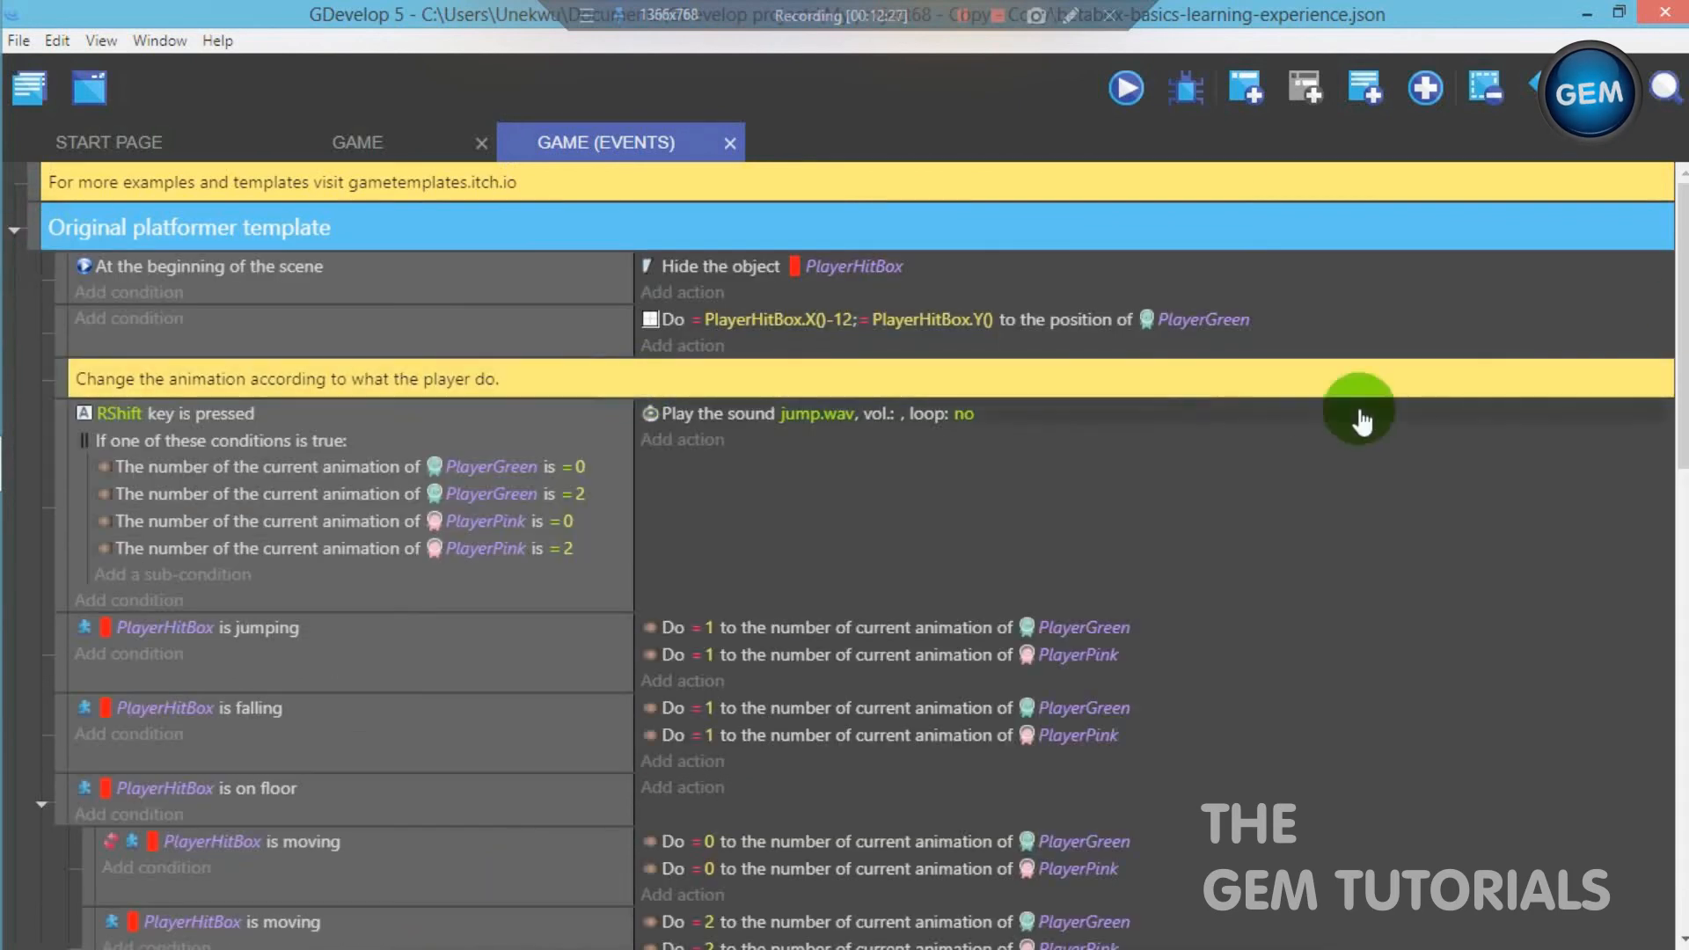
pyautogui.moveTo(1683, 413); pyautogui.dragTo(1683, 763)
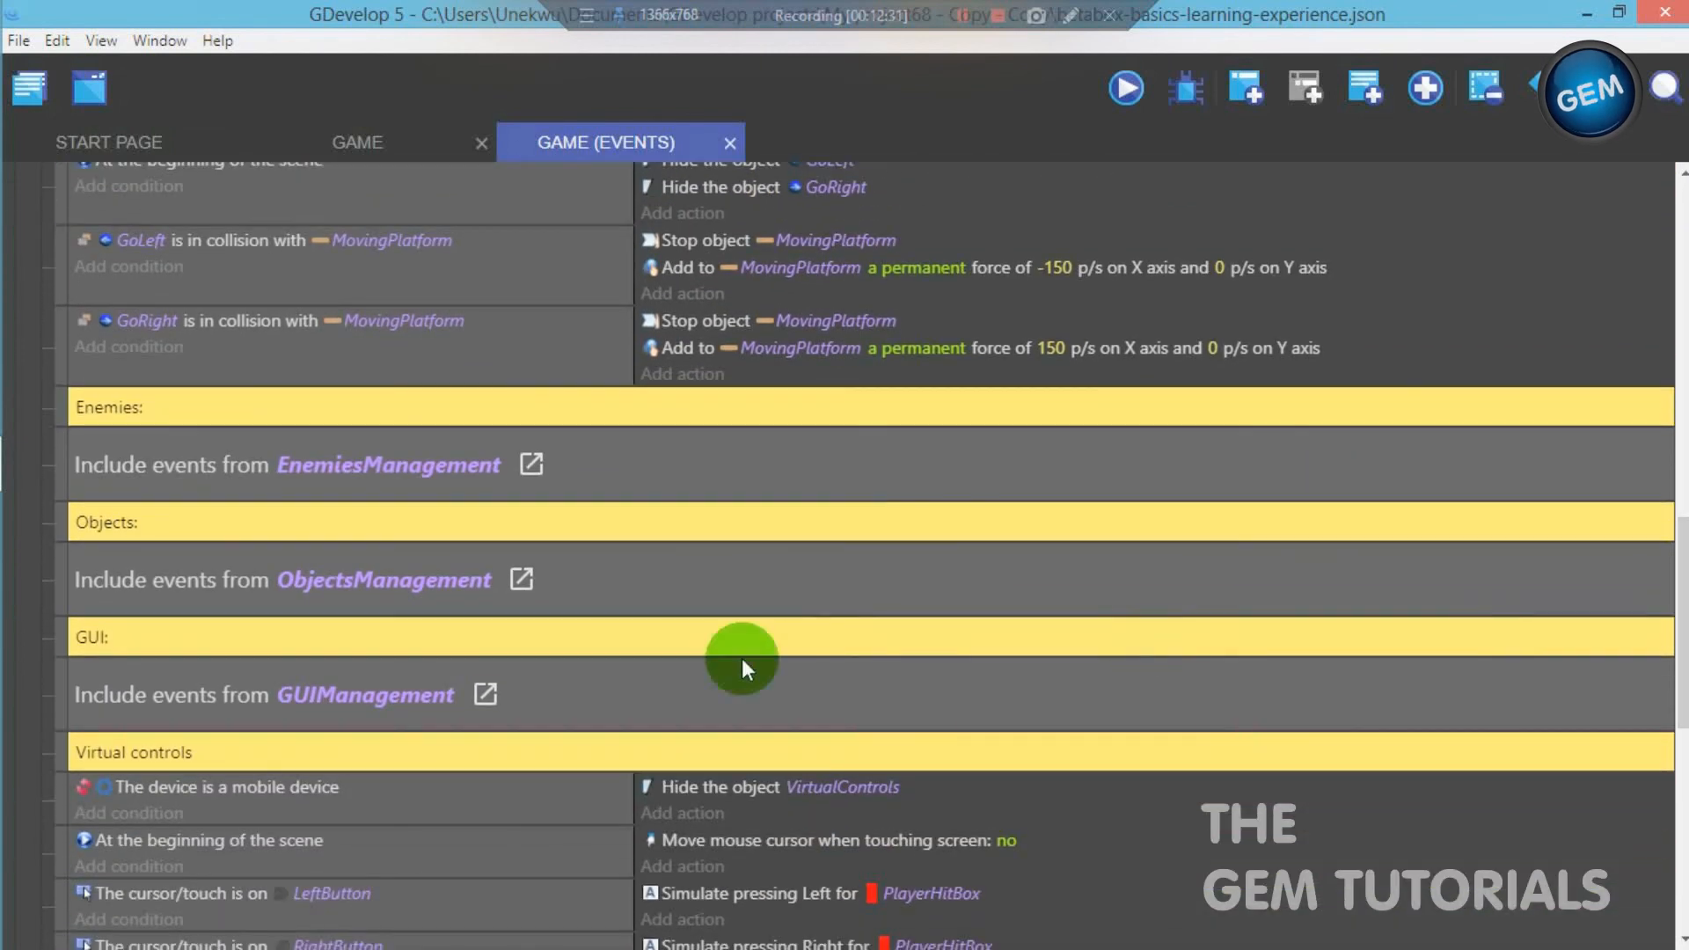
pyautogui.click(520, 584)
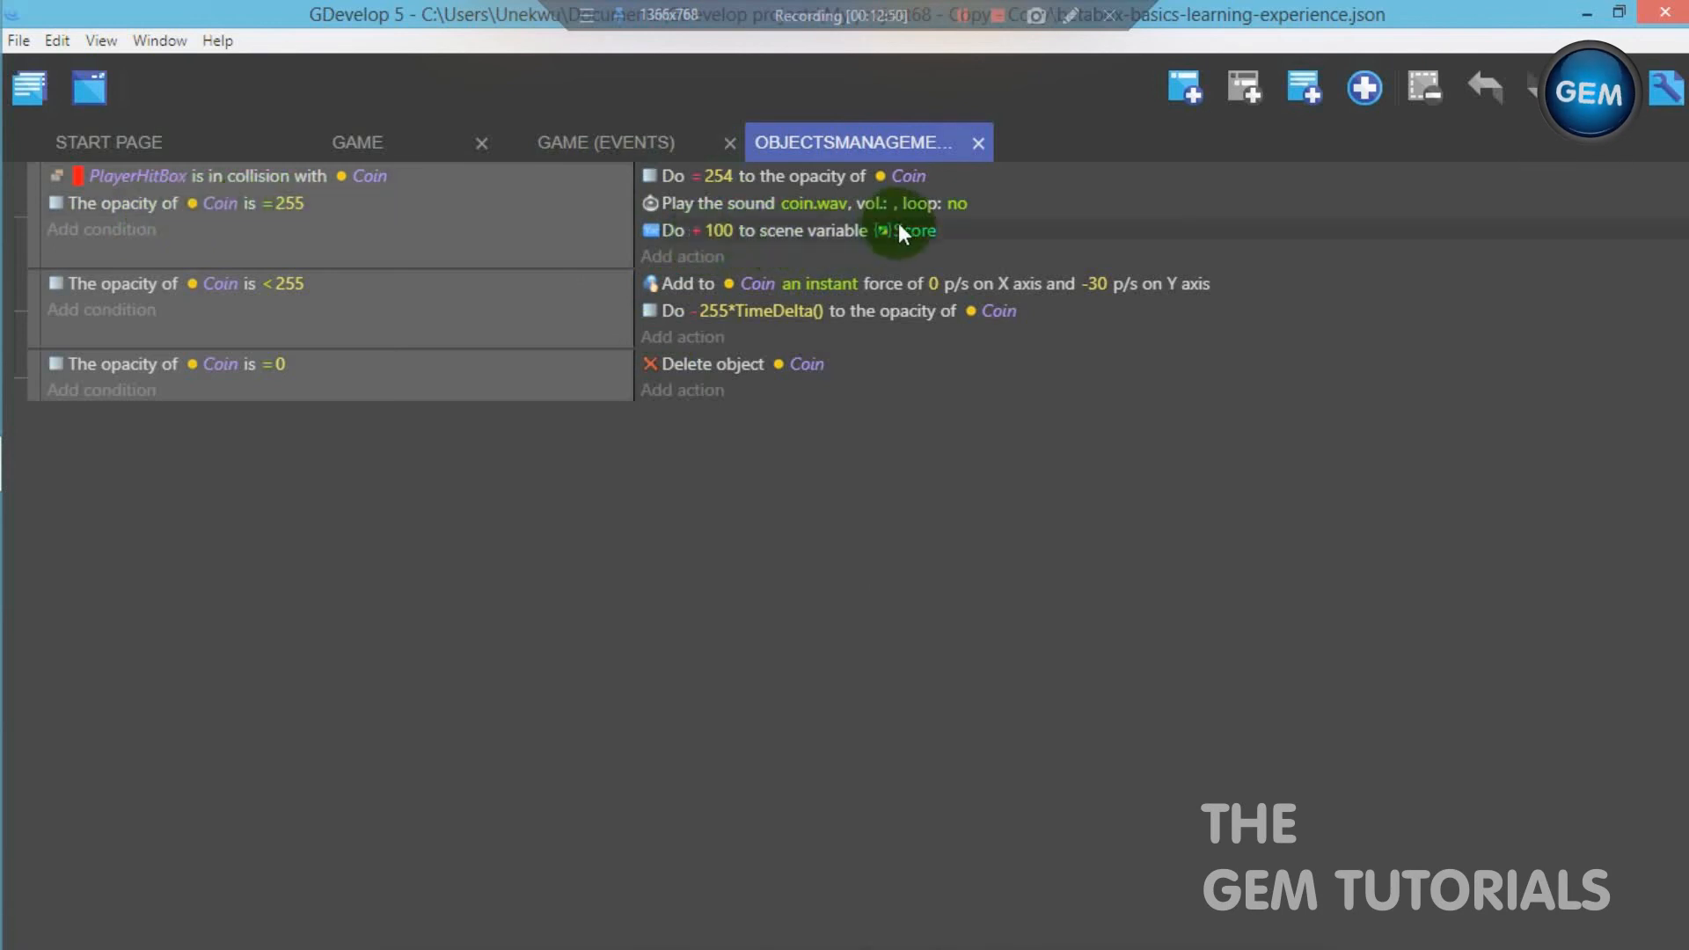
pyautogui.click(604, 150)
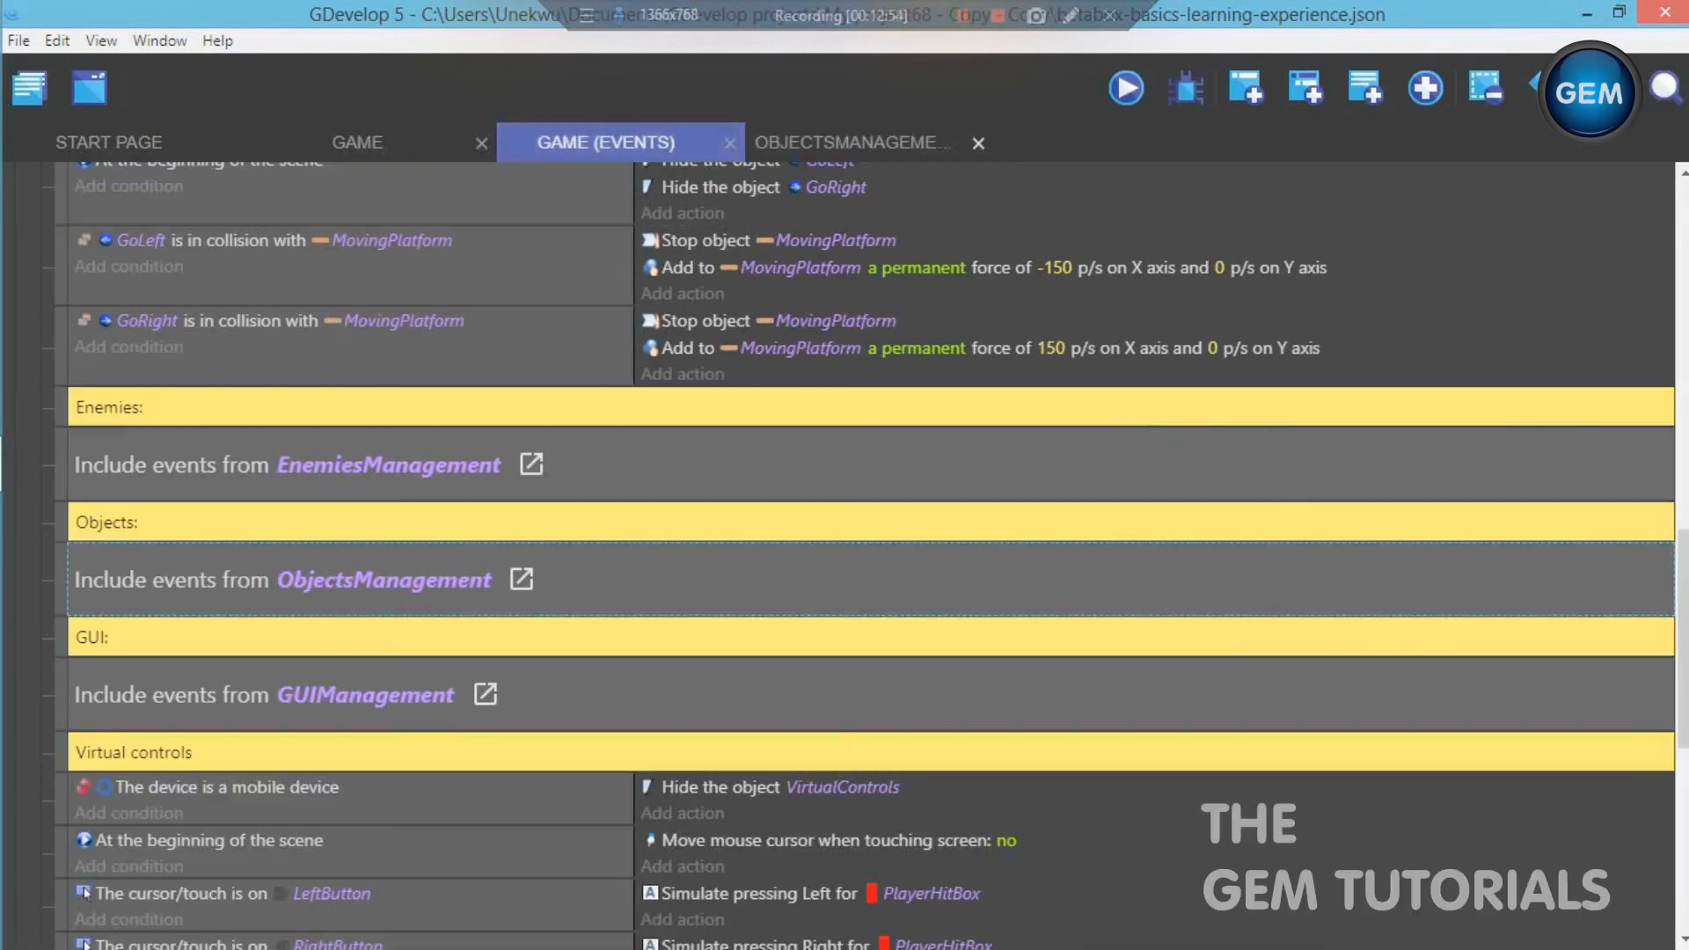
# - Add a Value of a scene variable sub-condition to the puchasebutton event, requiring Score to be greater or equal to 100
pyautogui.moveTo(1682, 567)
pyautogui.mouseDown()
pyautogui.moveTo(1658, 641)
pyautogui.moveTo(1676, 771)
pyautogui.mouseUp()
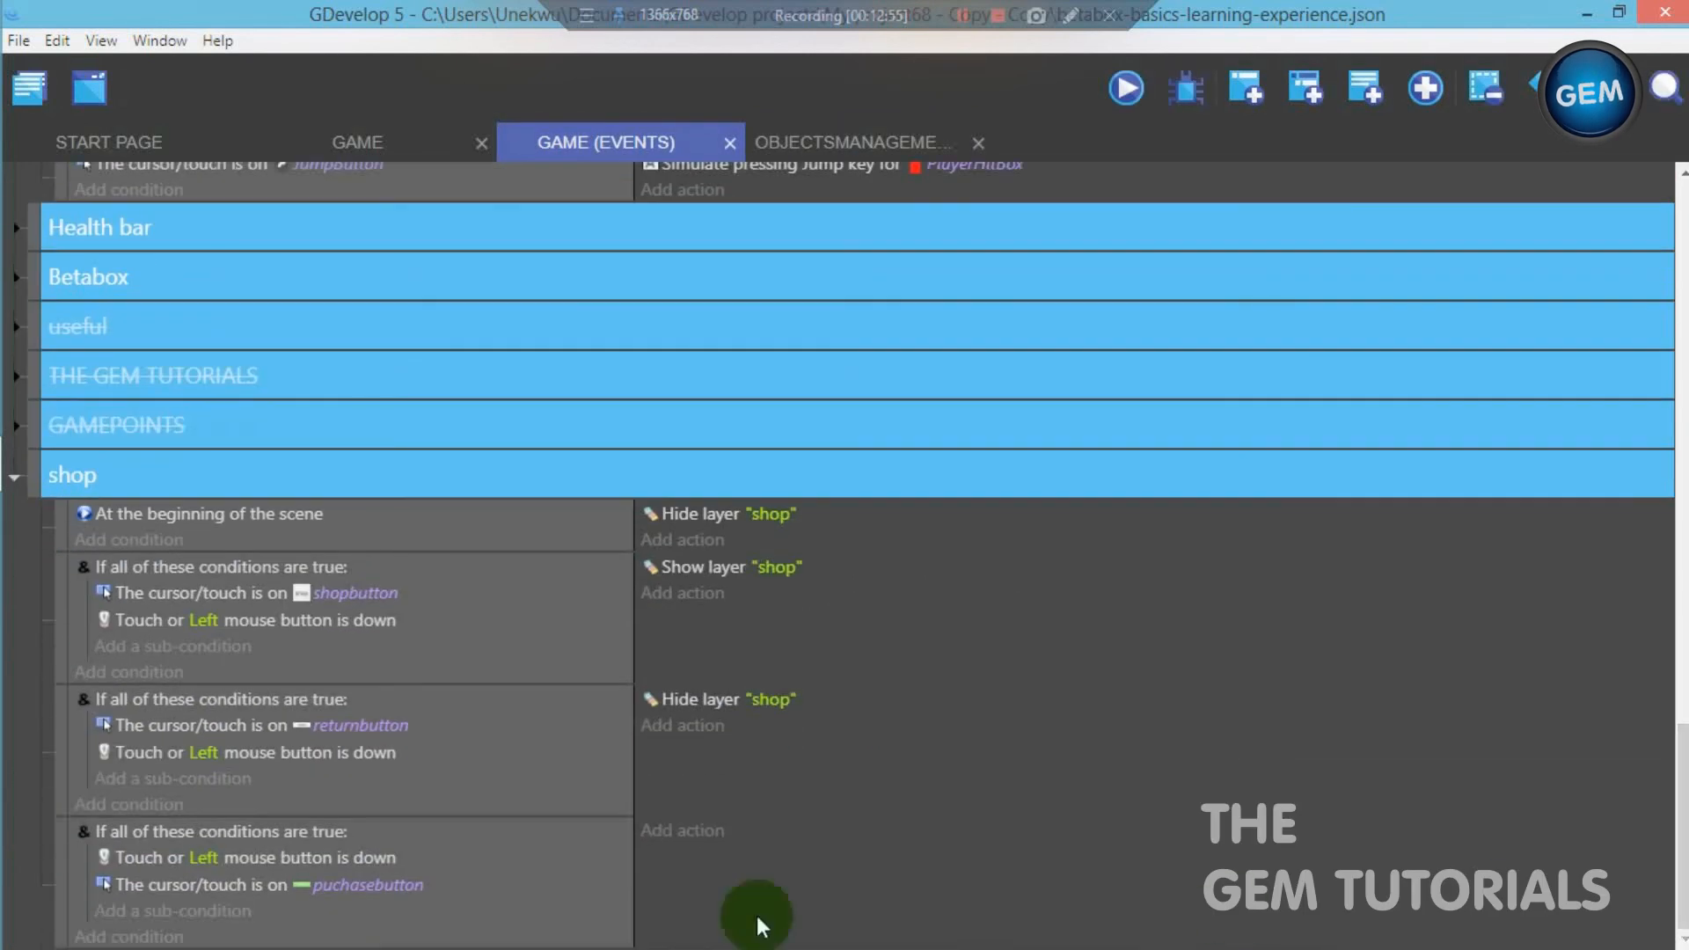
pyautogui.click(230, 911)
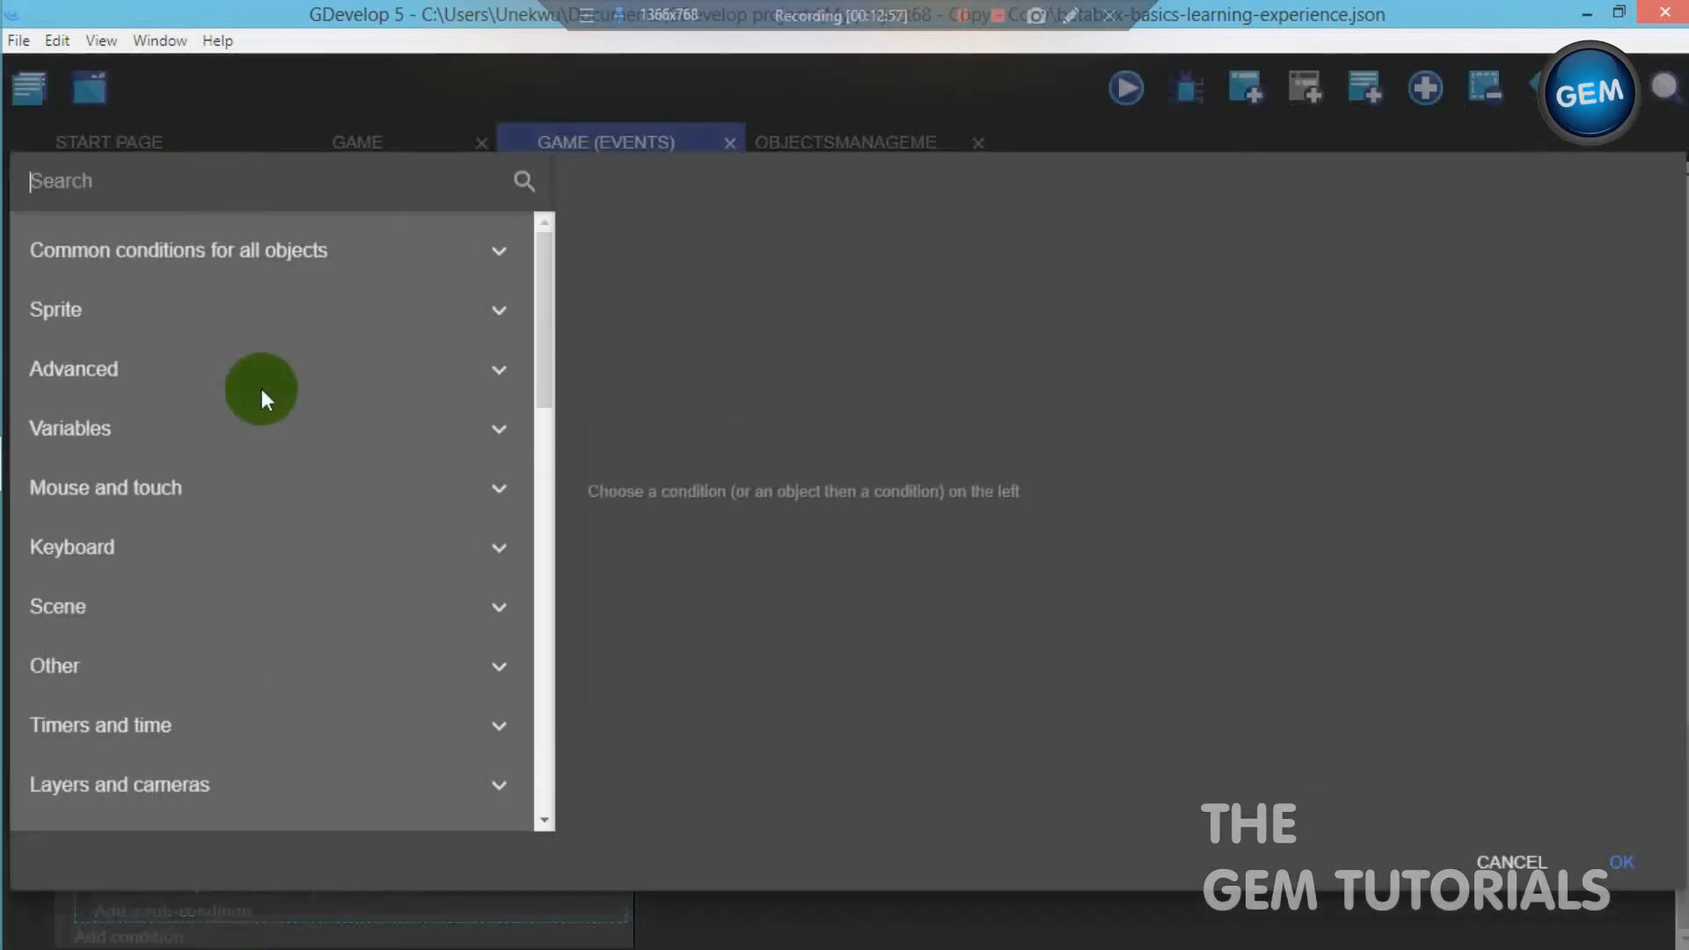
pyautogui.write('scene')
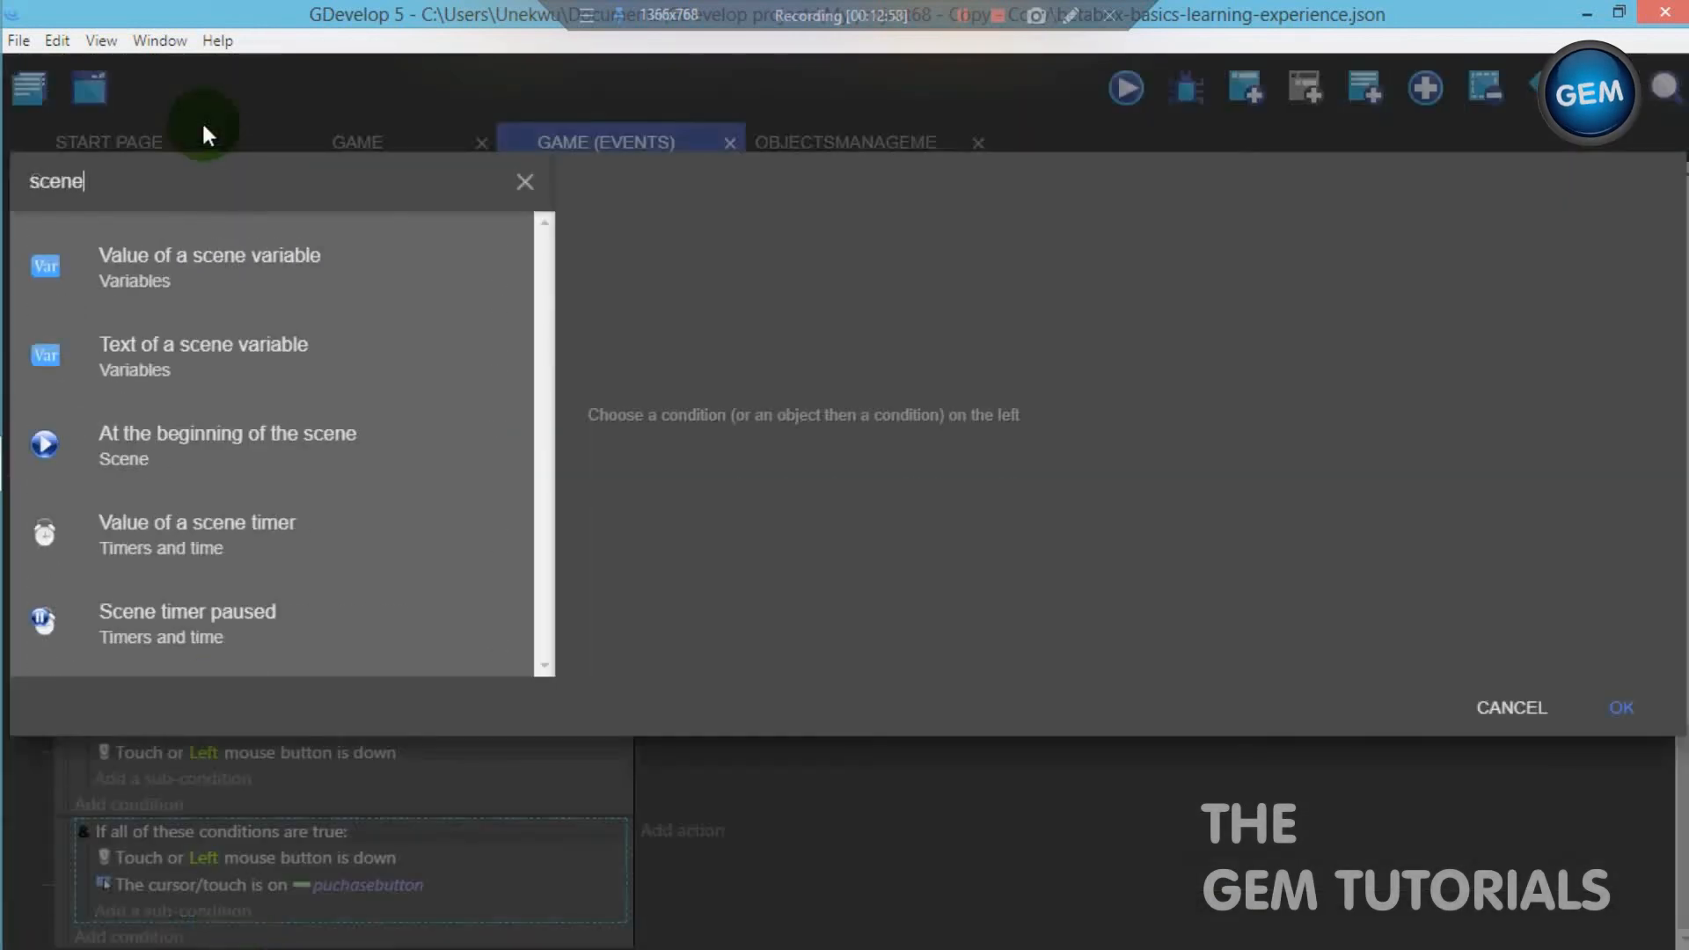
pyautogui.click(219, 261)
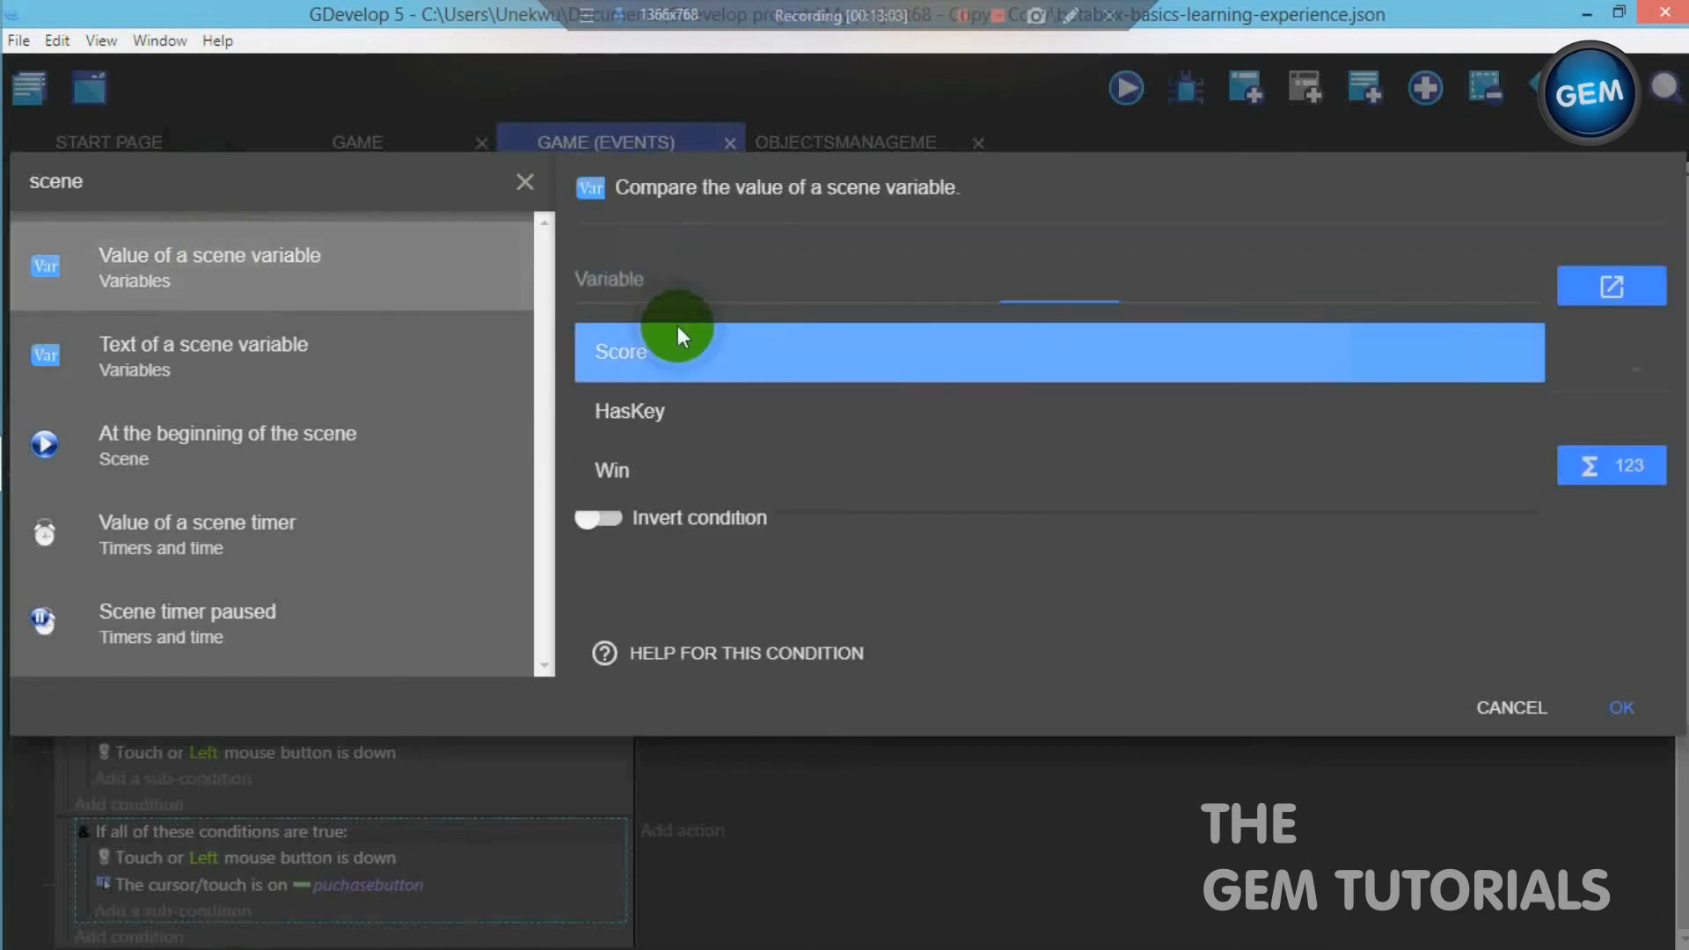
pyautogui.click(677, 345)
pyautogui.click(693, 452)
pyautogui.click(699, 368)
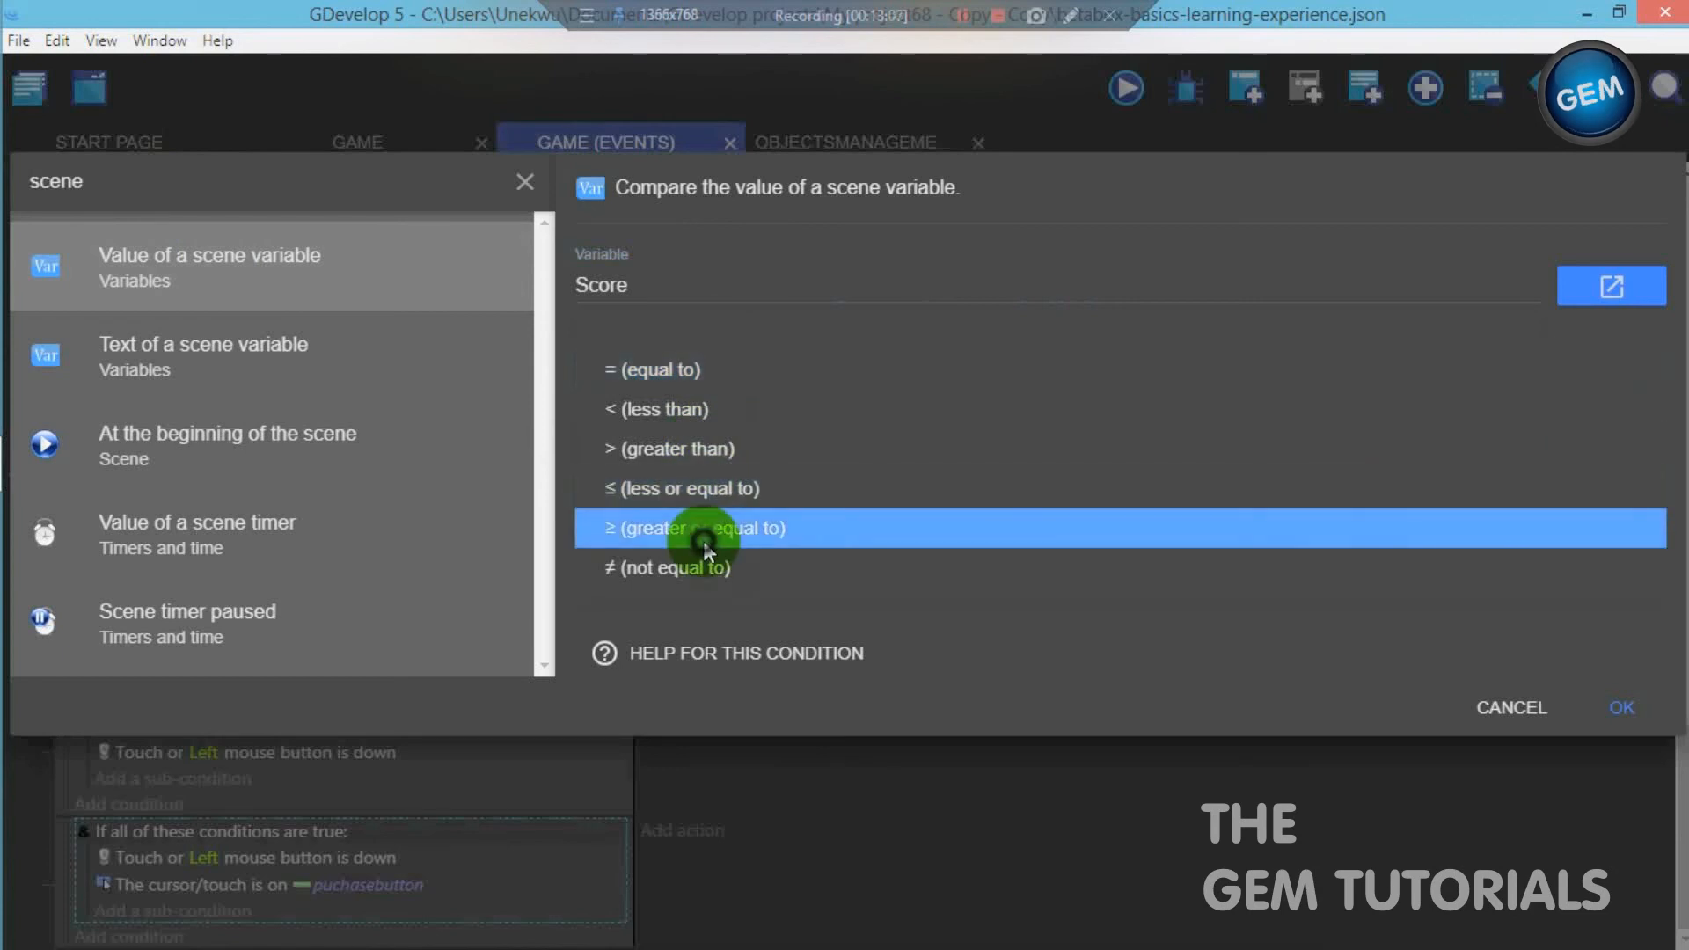
pyautogui.click(702, 529)
pyautogui.click(702, 462)
pyautogui.write('10')
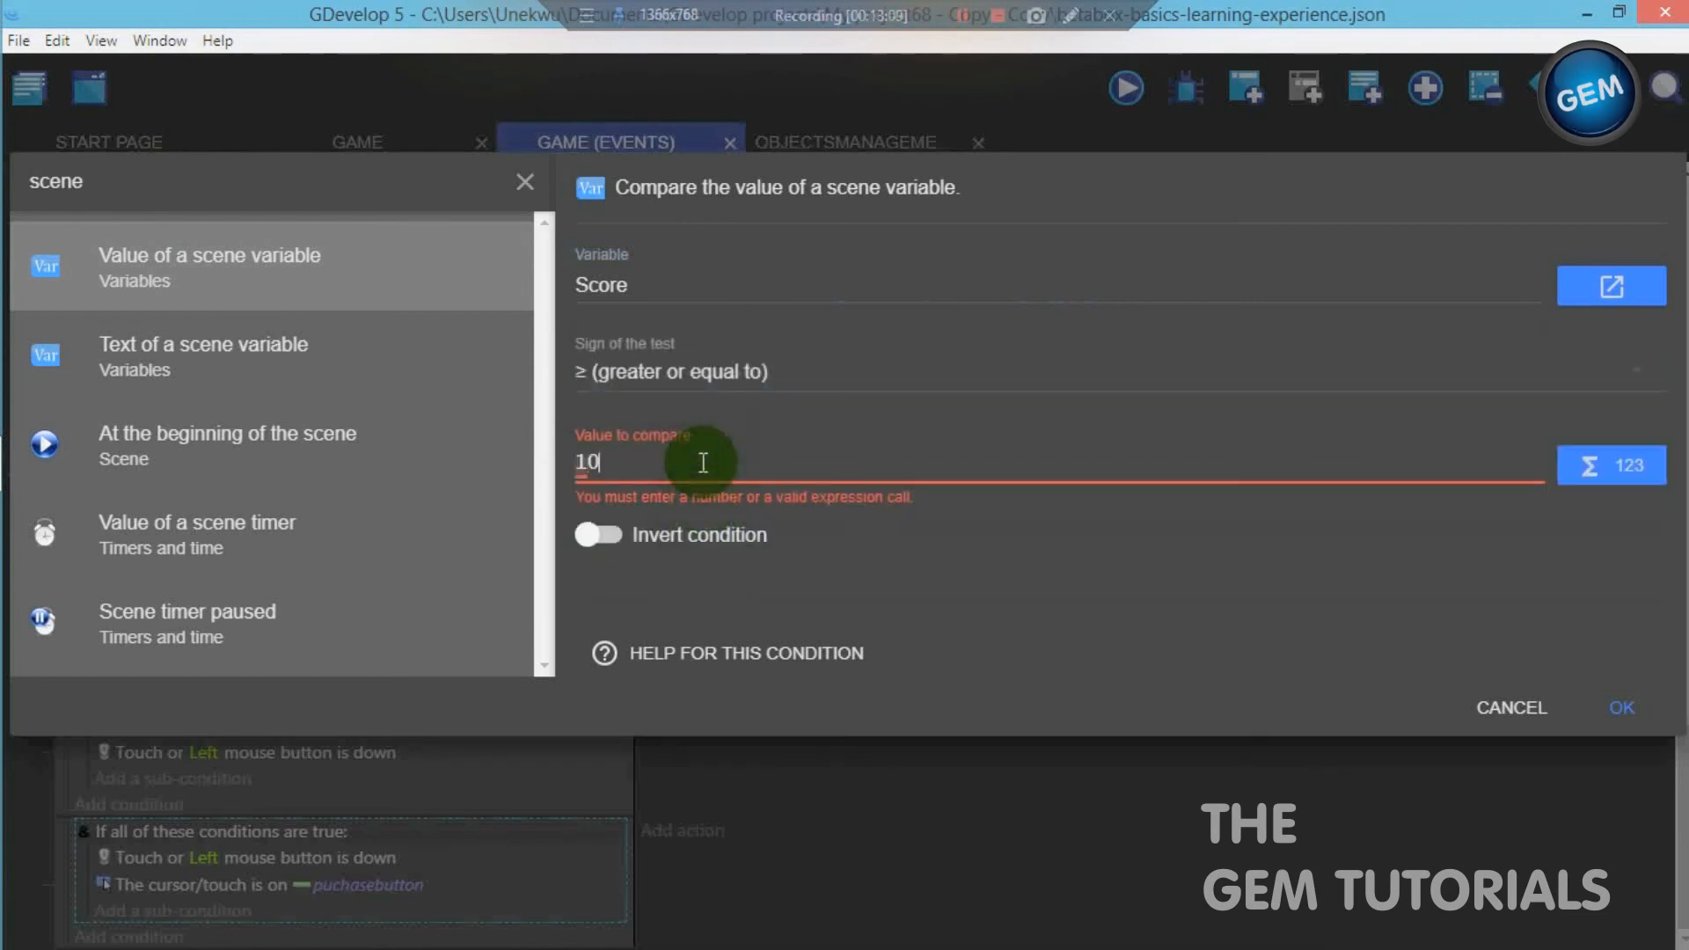
pyautogui.write('0')
pyautogui.click(1617, 701)
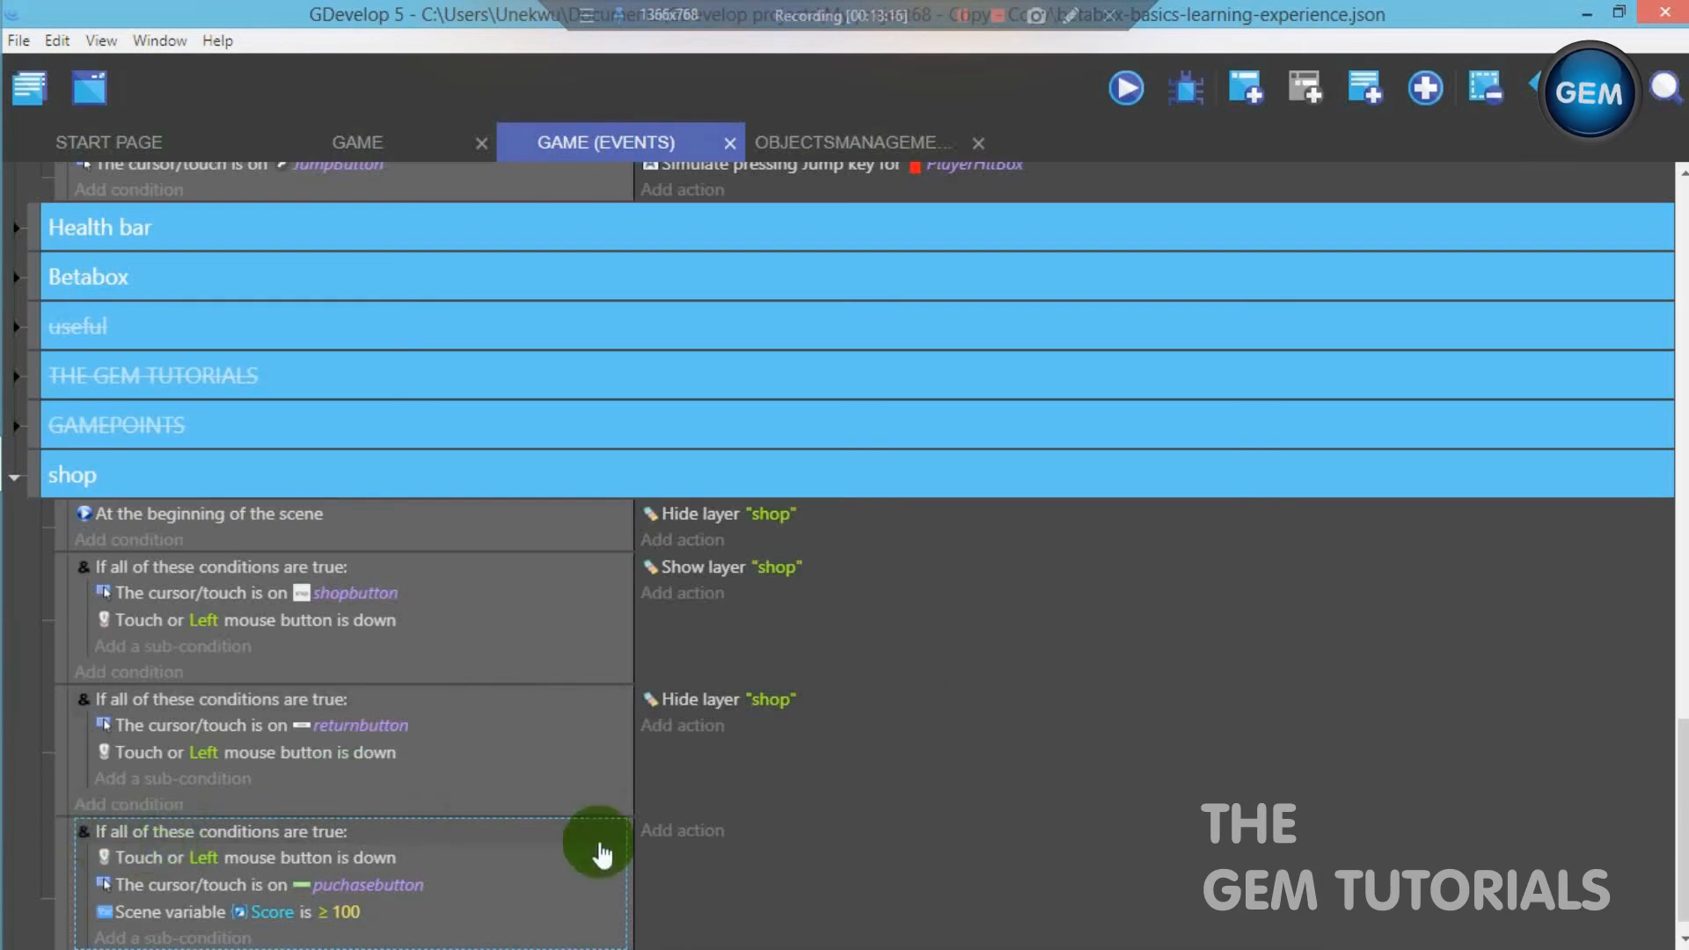
# - Add a Change the animation action to the puchasebutton event that sets puchasebutton's animation number to 1
pyautogui.click(690, 836)
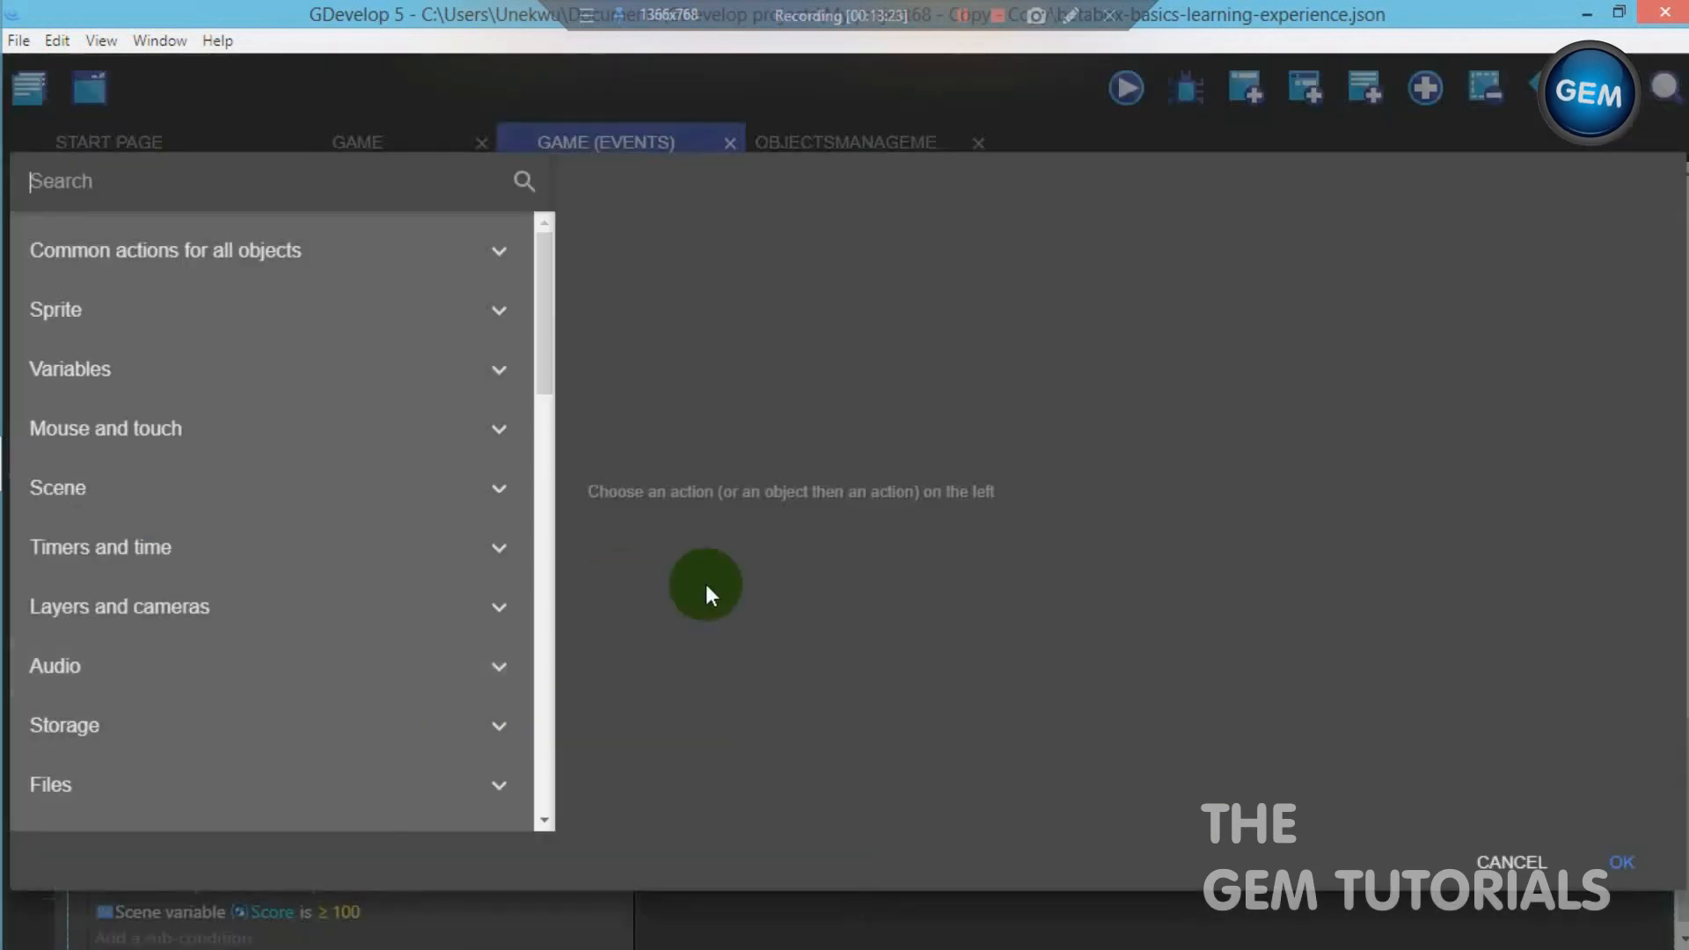
pyautogui.write('chan')
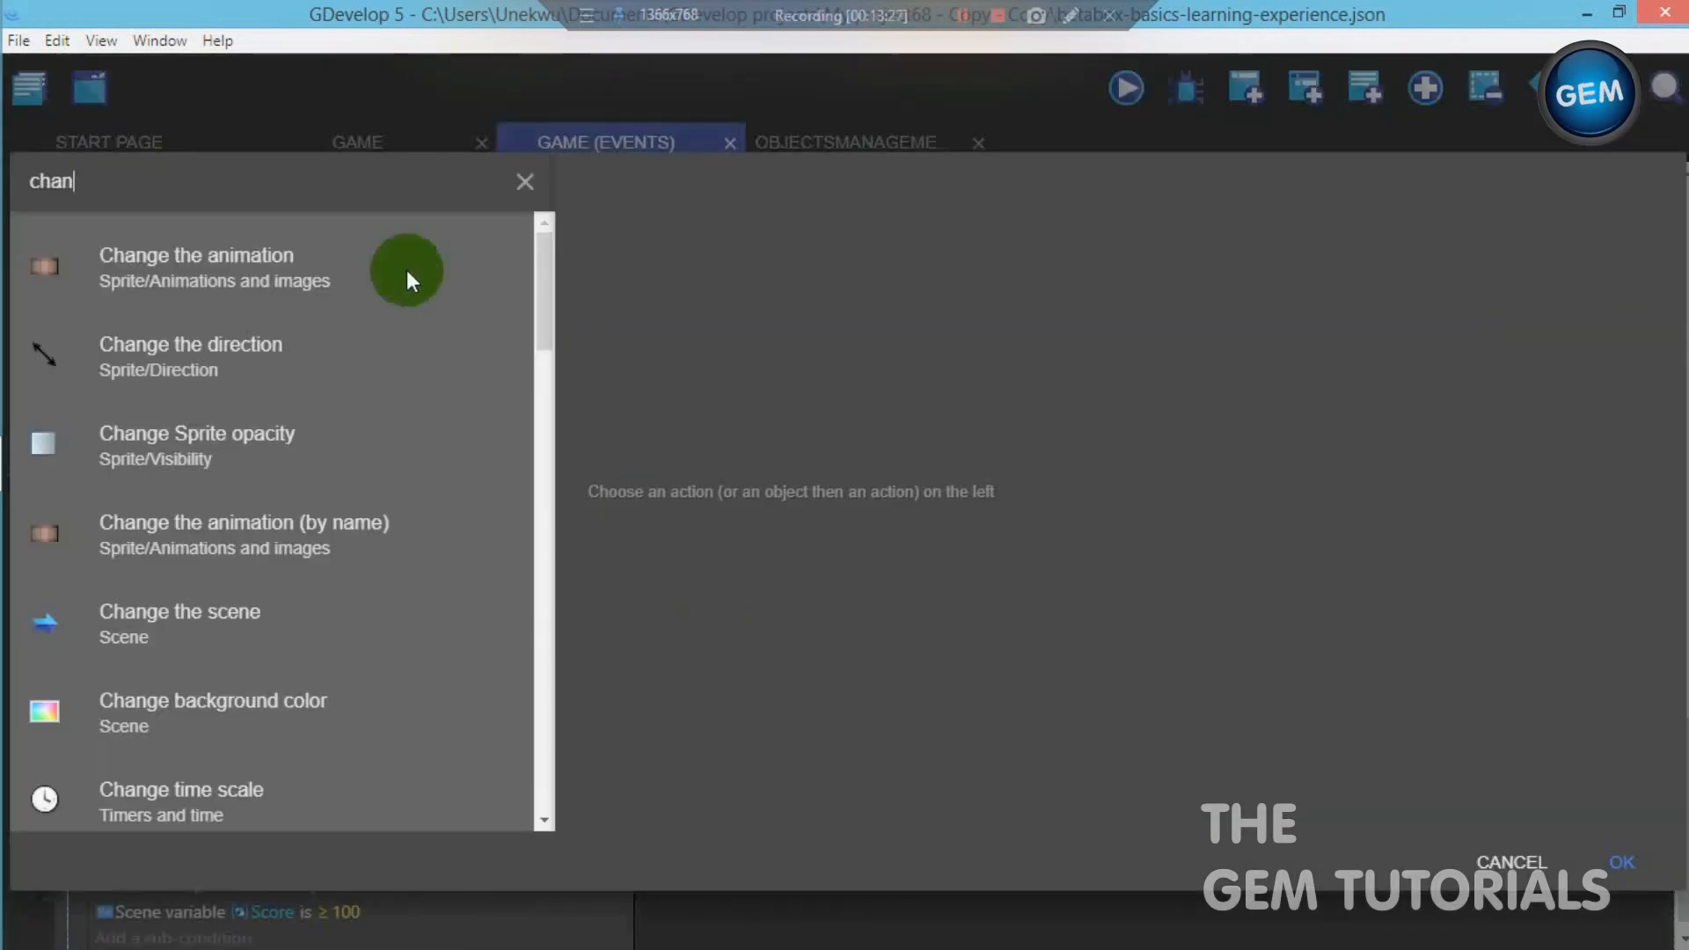
pyautogui.click(340, 264)
pyautogui.write('pu')
pyautogui.click(773, 462)
pyautogui.click(726, 371)
pyautogui.click(714, 373)
pyautogui.click(681, 465)
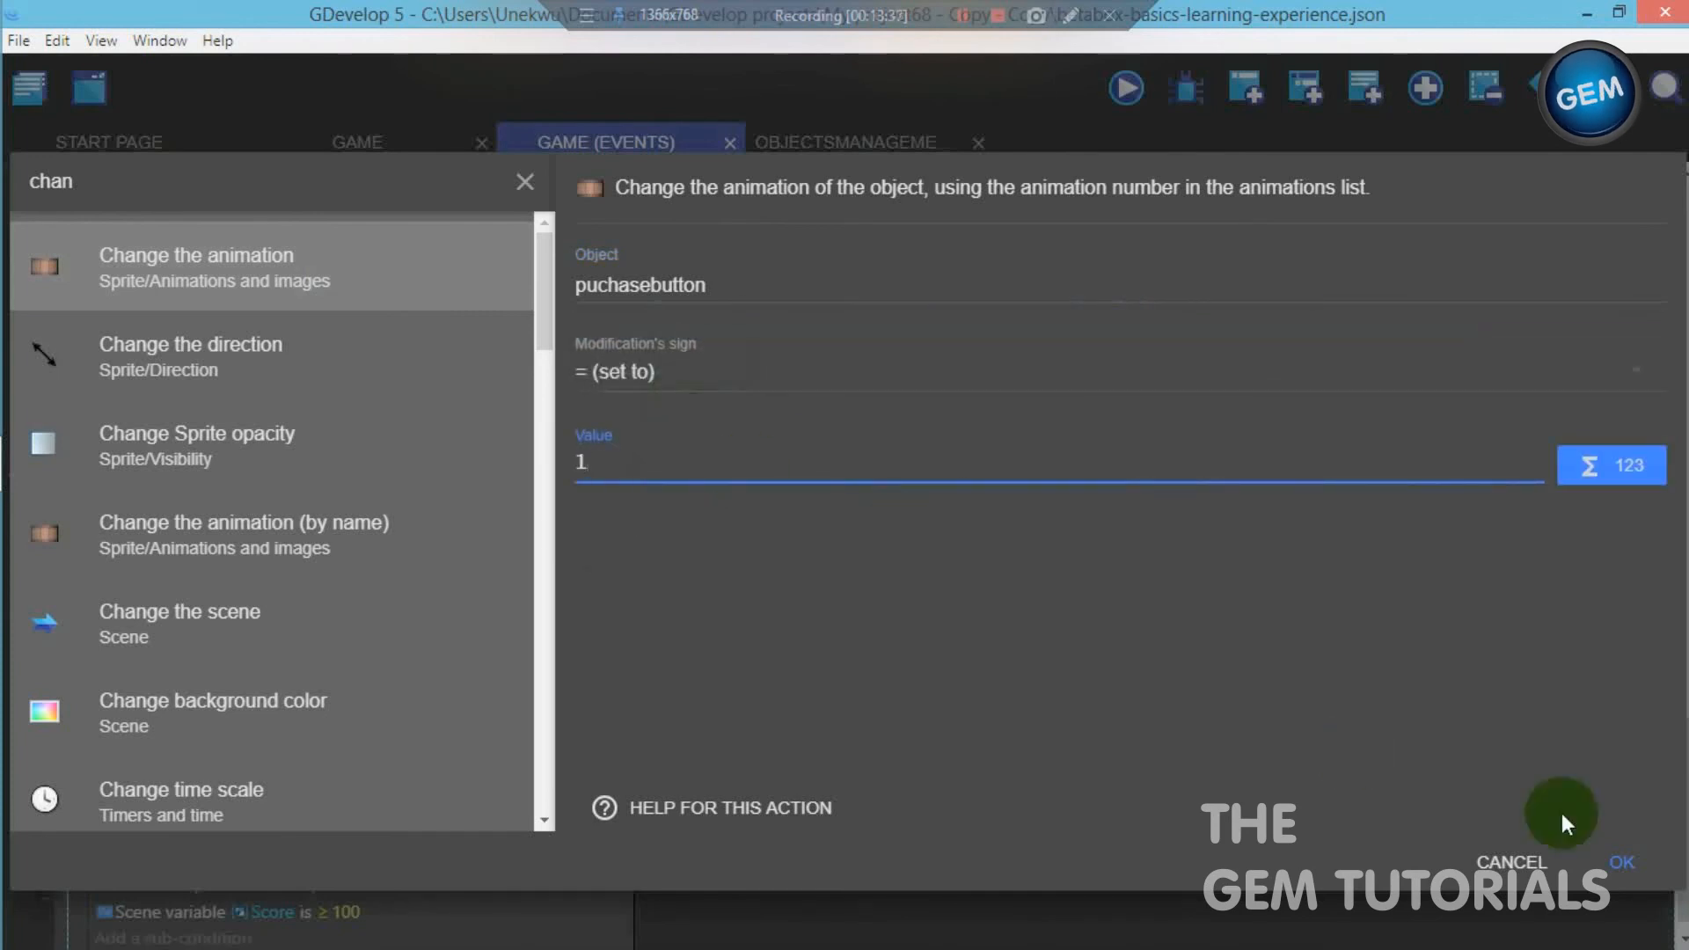
pyautogui.click(1621, 861)
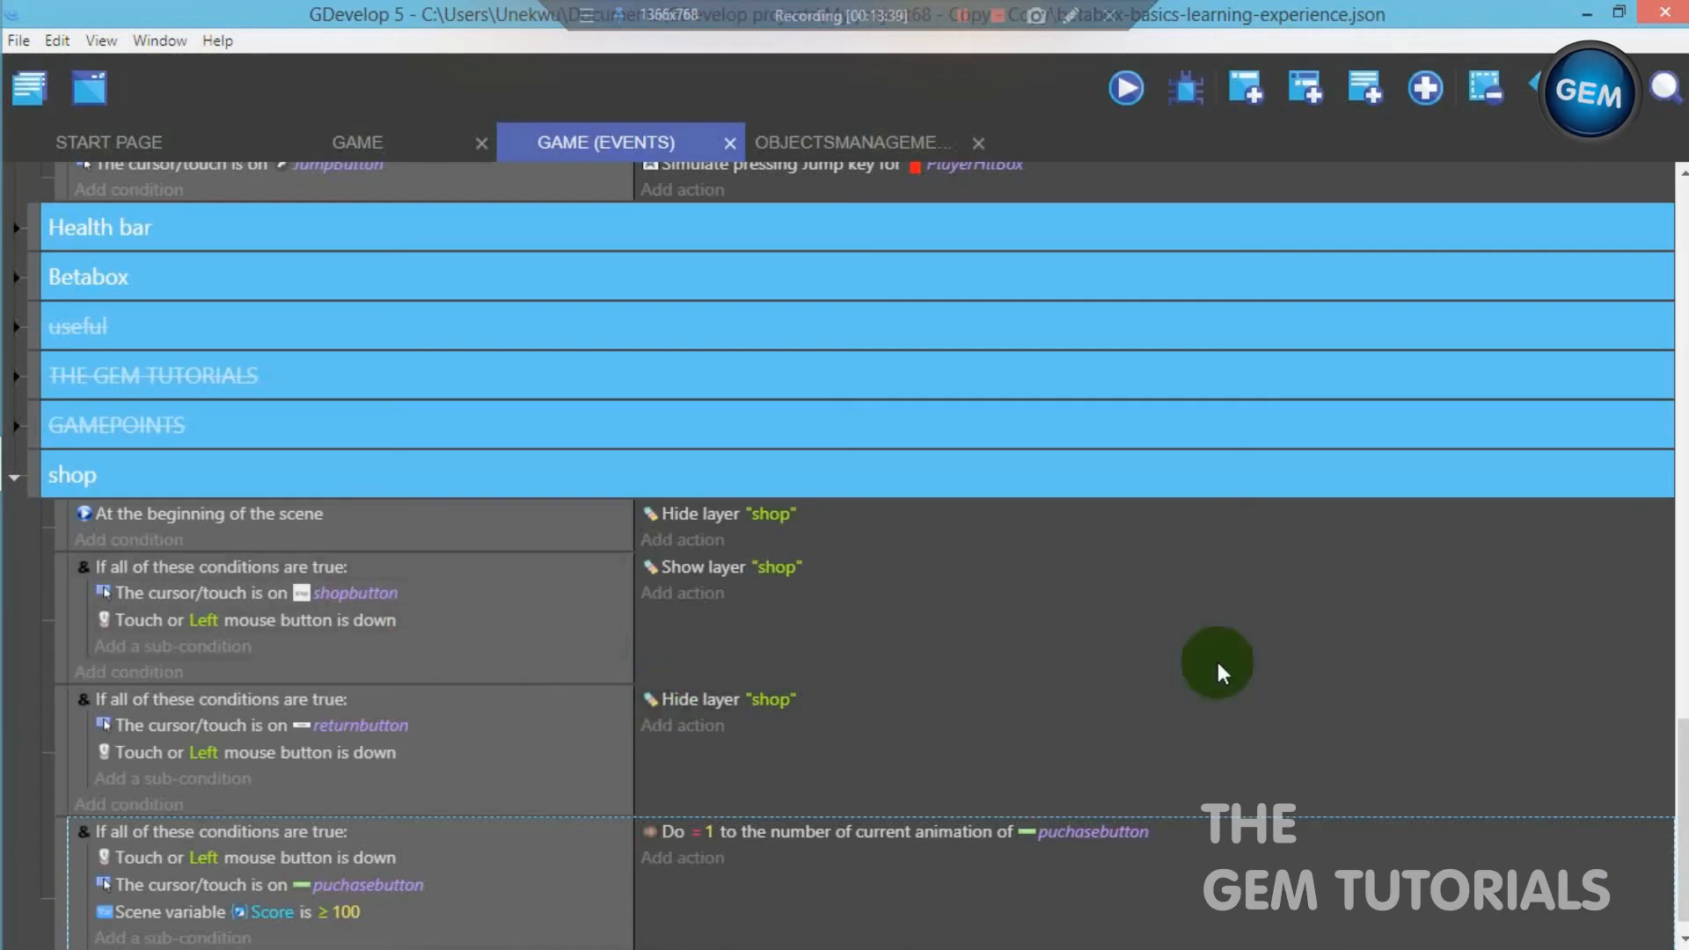
# - Add a Value of a scene variable action to the puchasebutton event that subtracts 100 from Score
pyautogui.scroll(-1, 1681, 818)
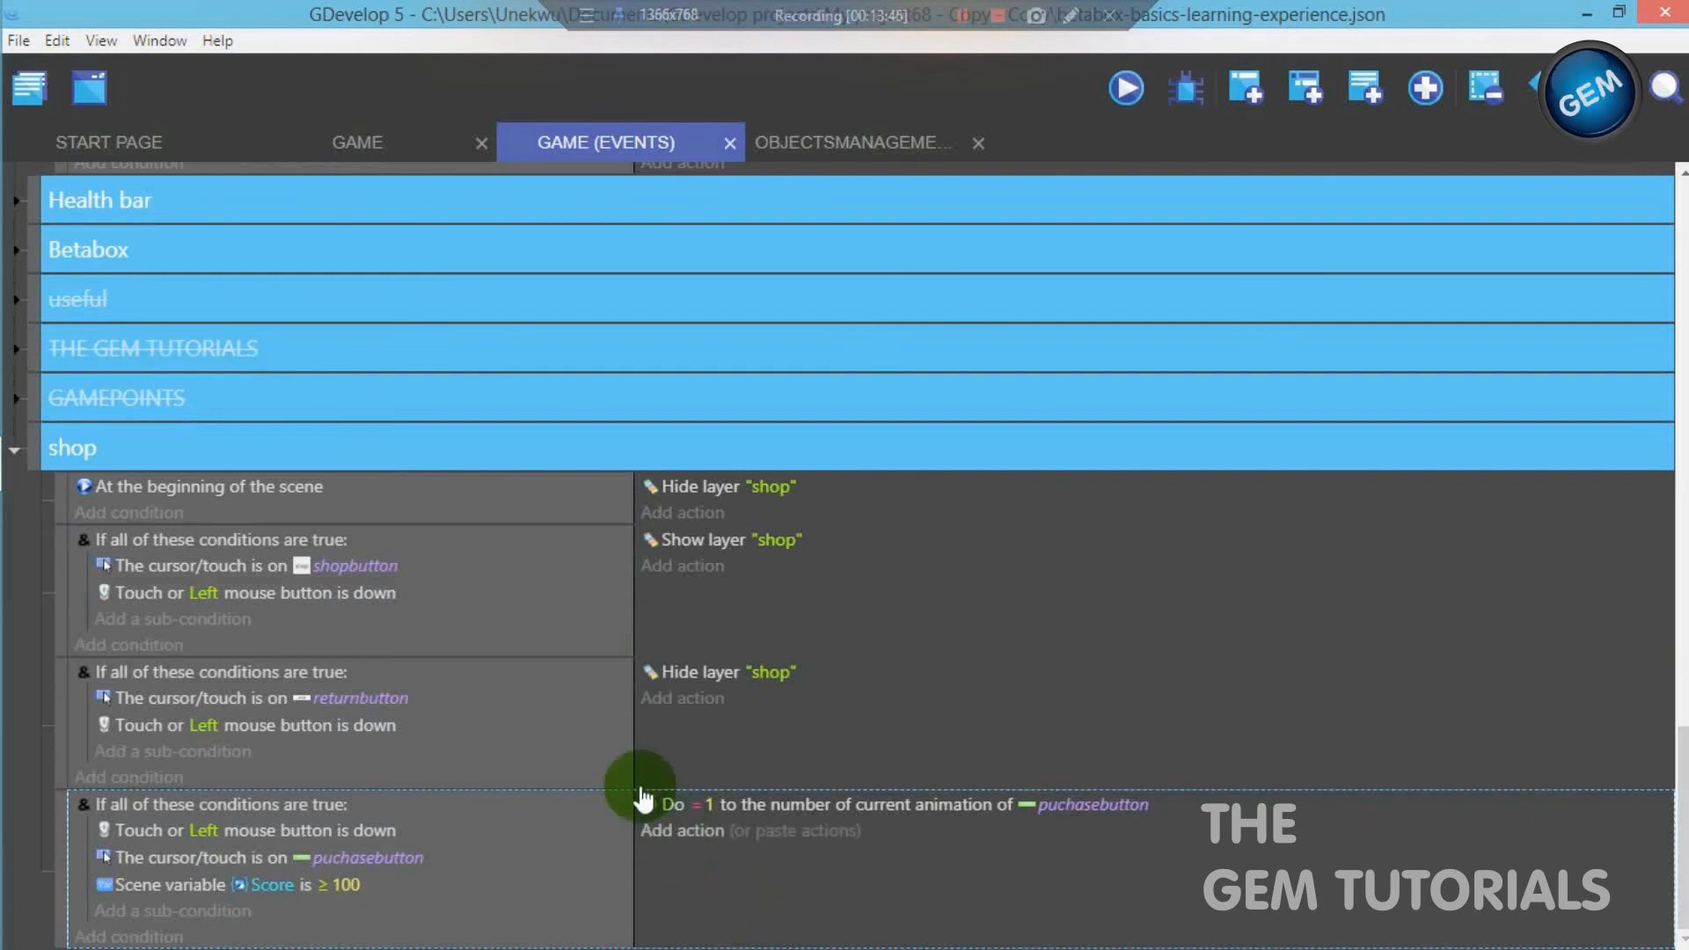
pyautogui.click(376, 137)
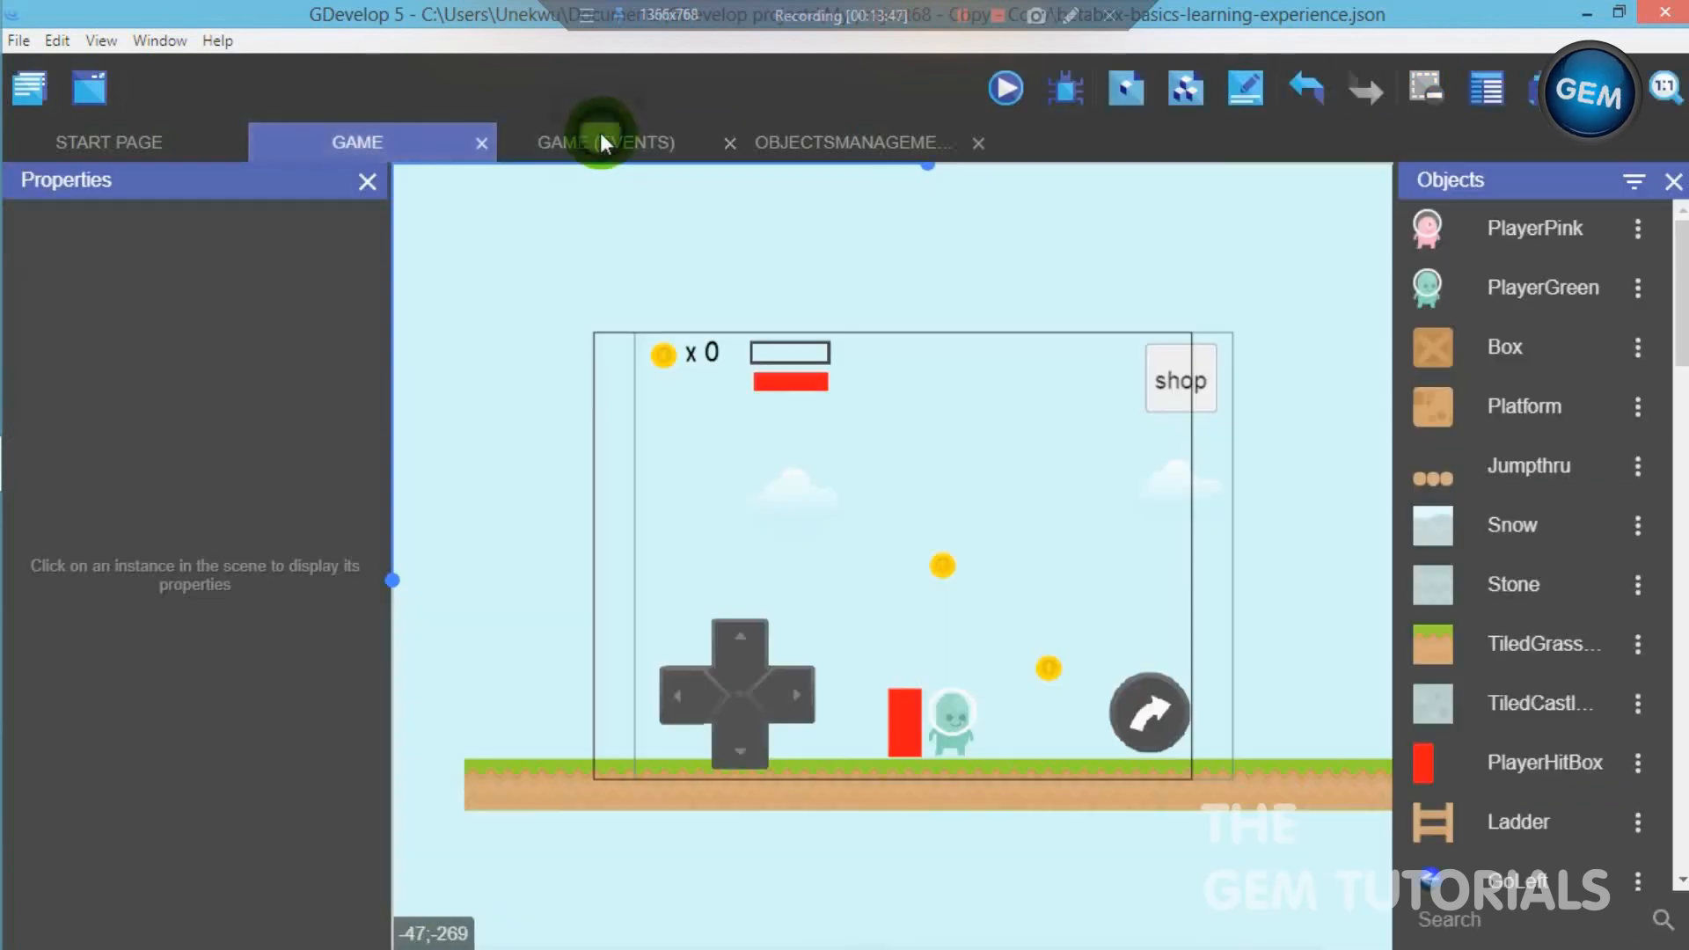
pyautogui.click(599, 136)
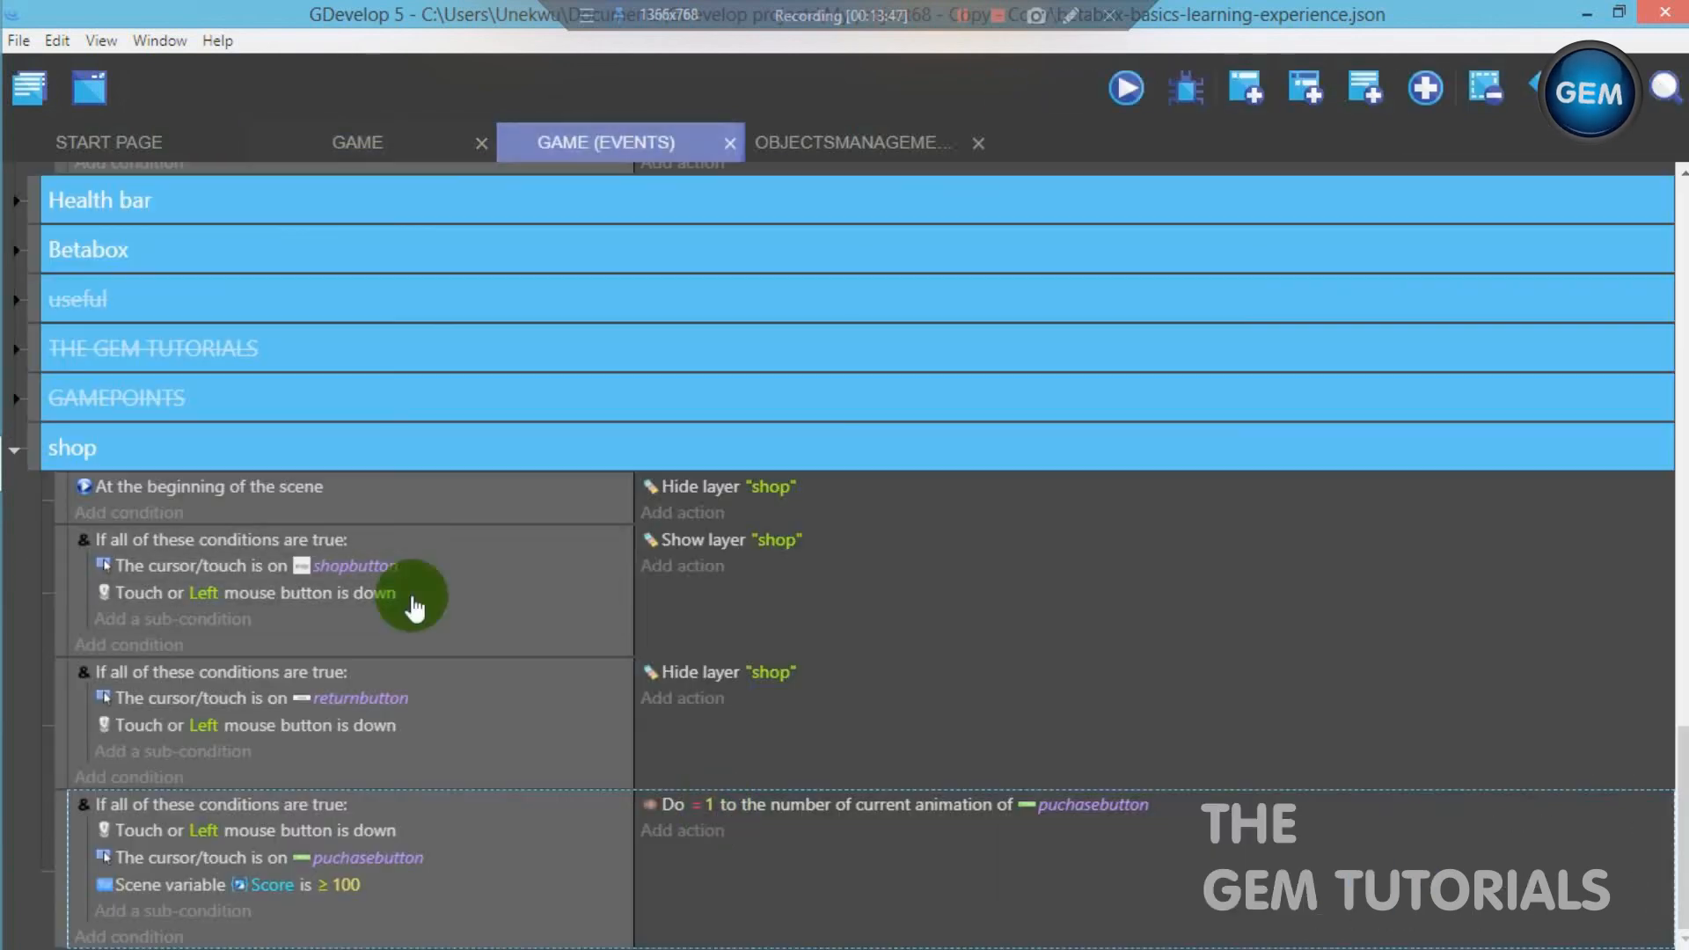
pyautogui.click(705, 831)
pyautogui.write('scene')
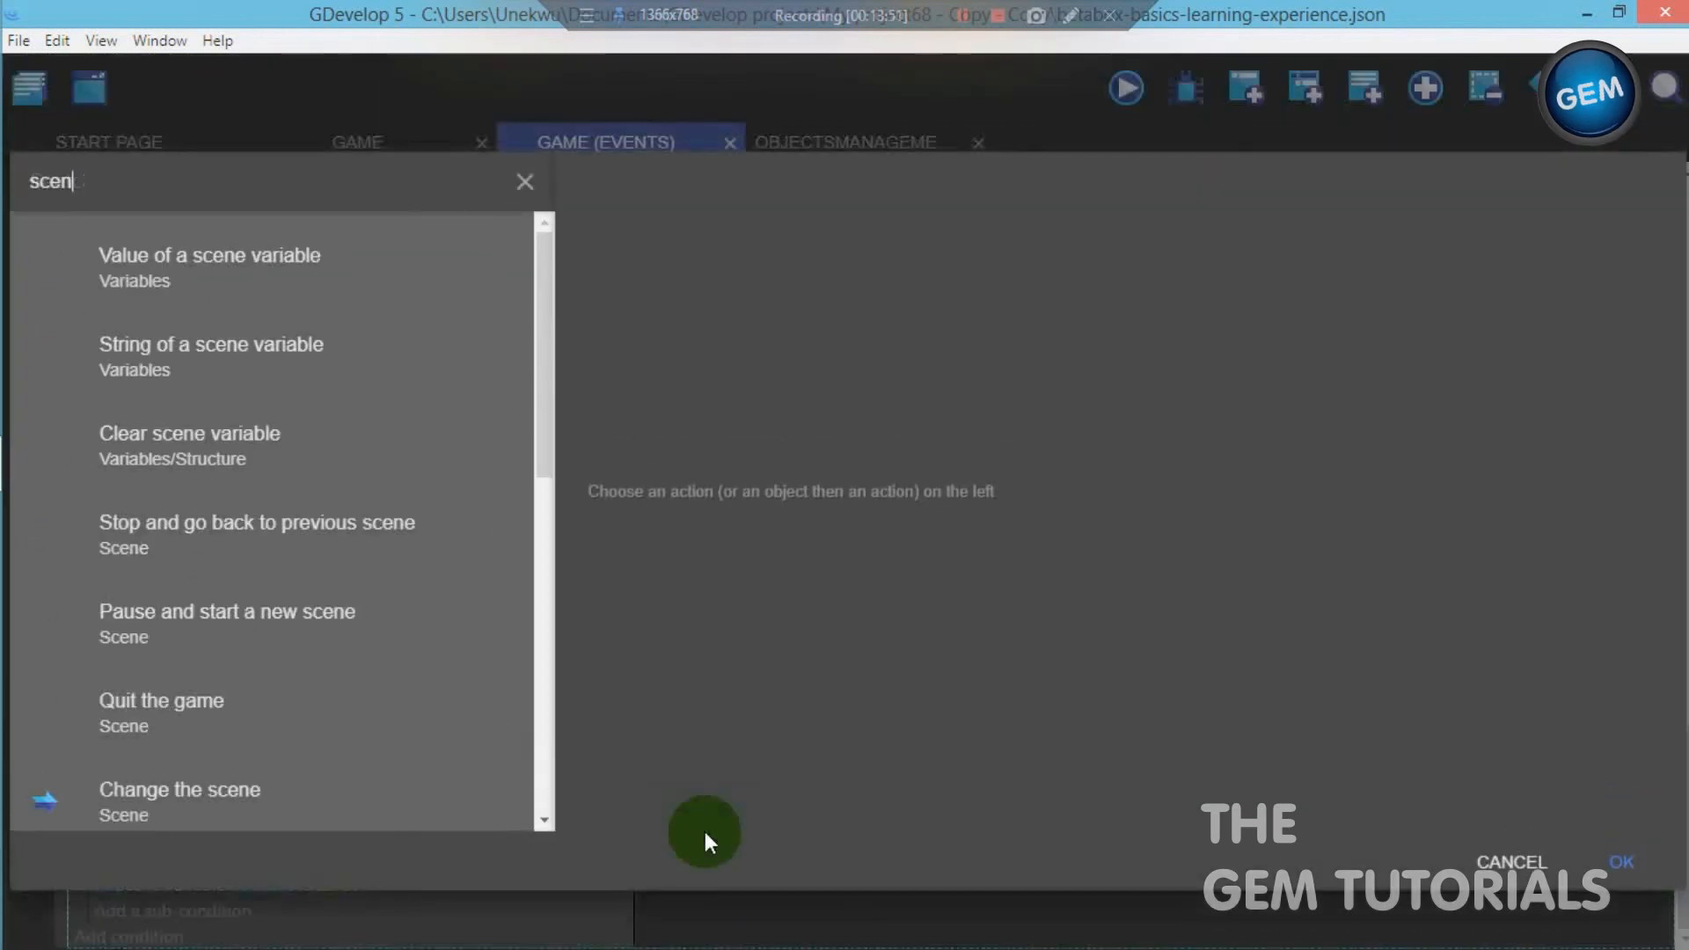
pyautogui.click(373, 251)
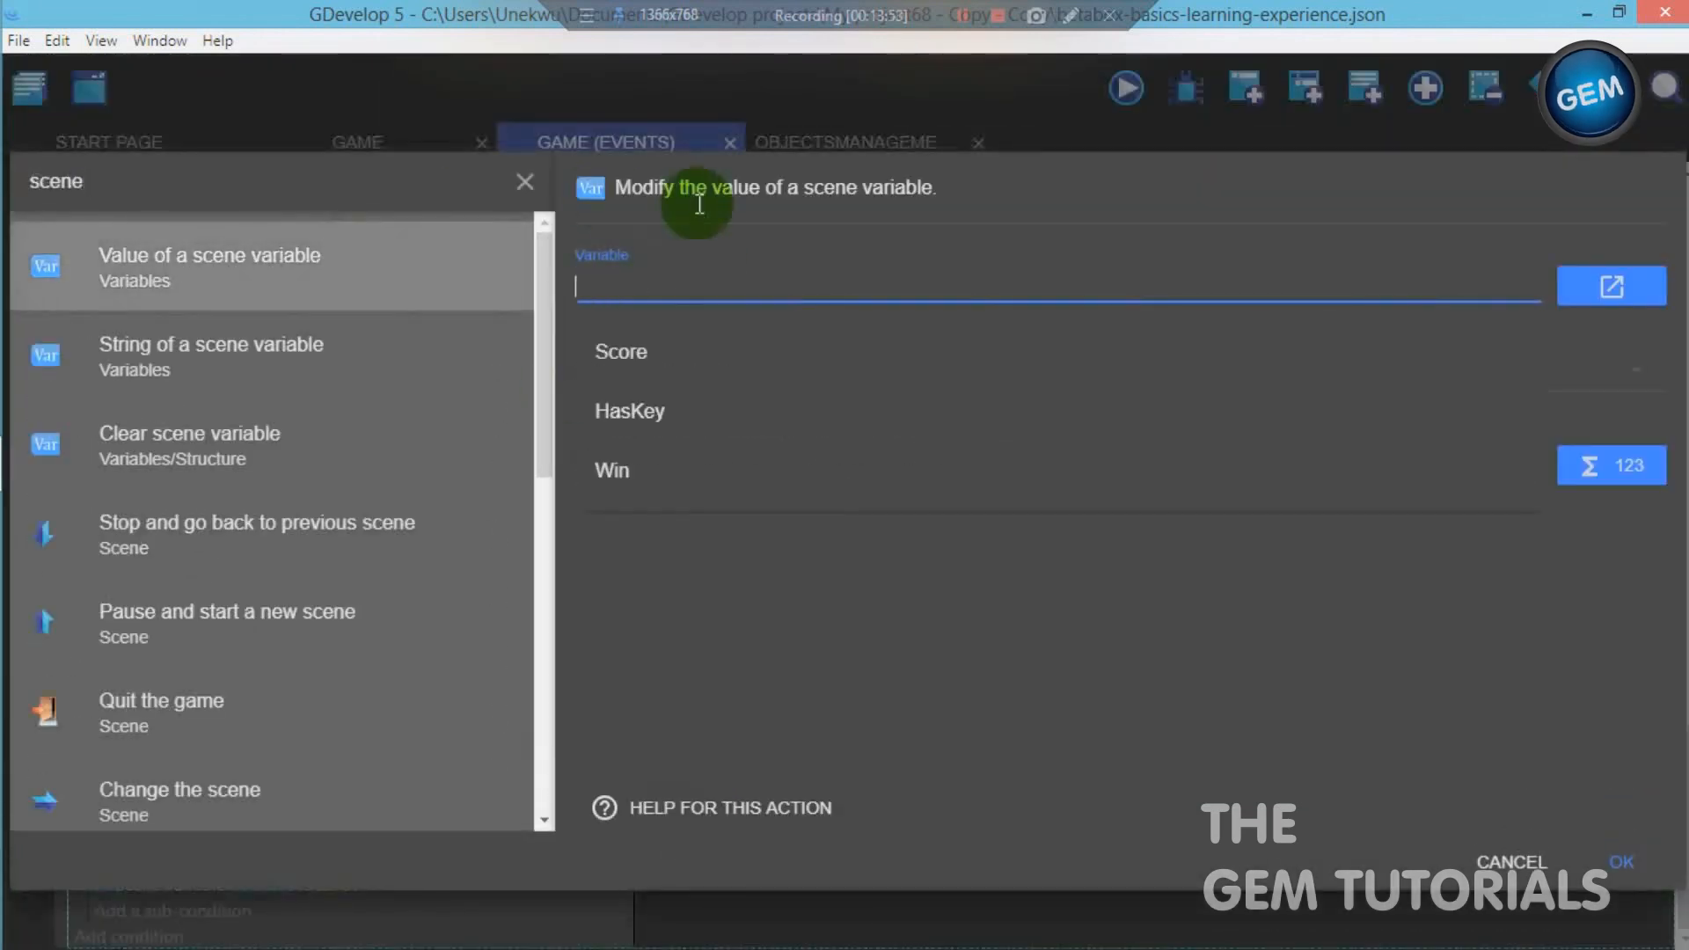
pyautogui.click(699, 351)
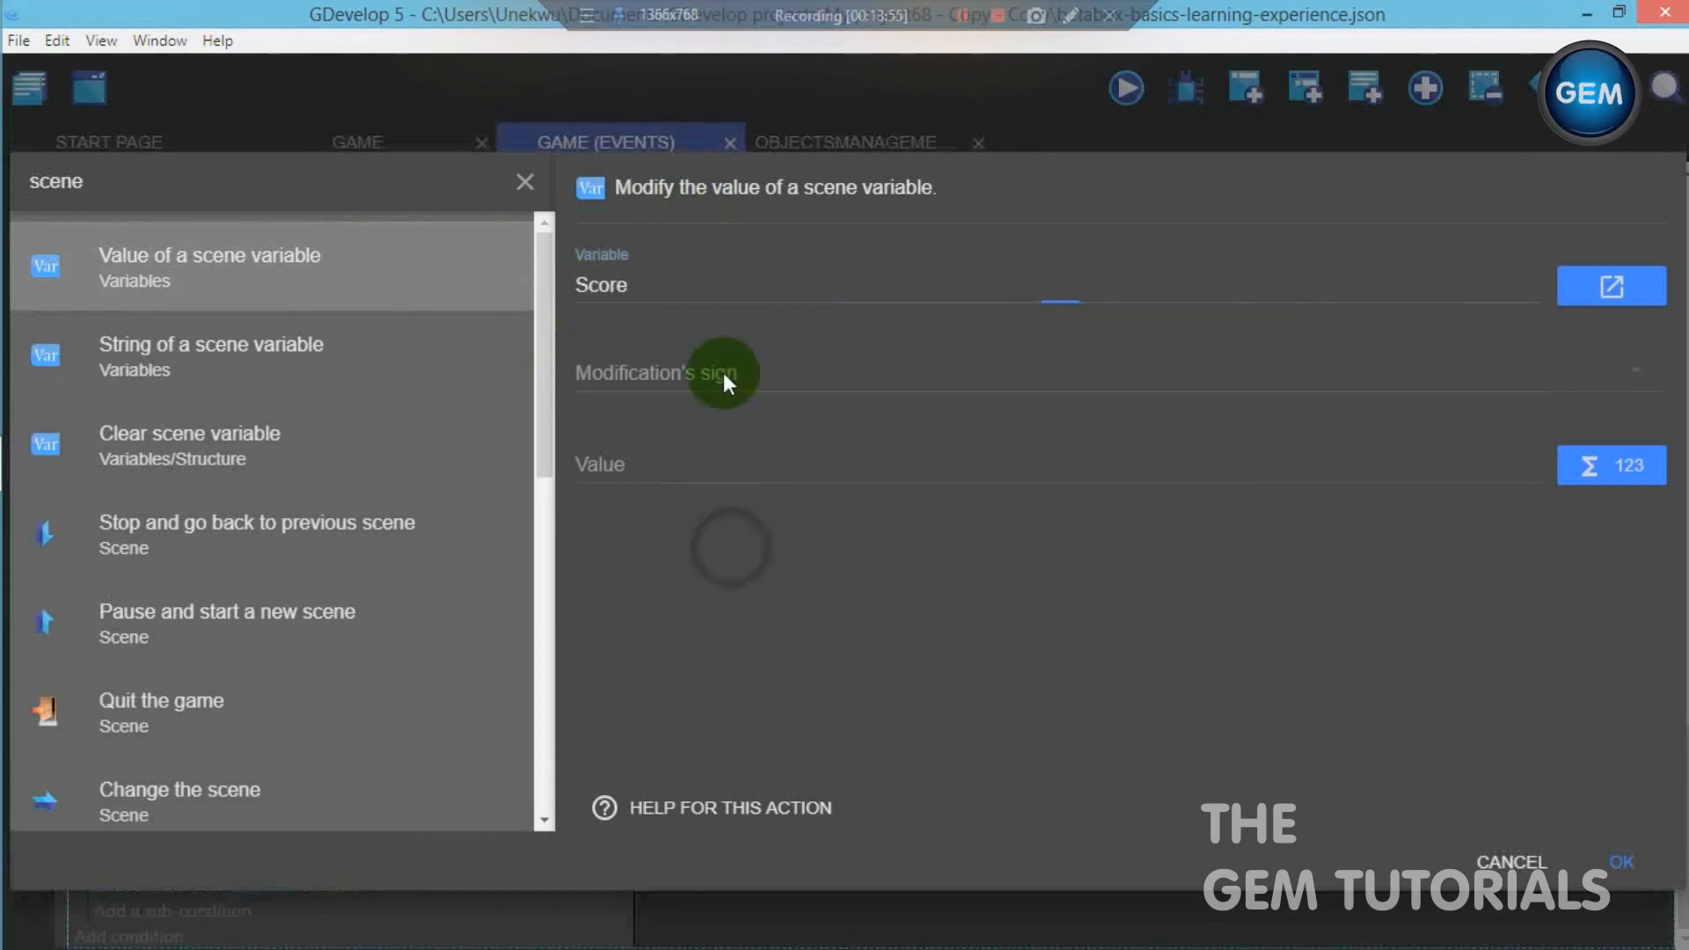
pyautogui.click(717, 364)
pyautogui.click(709, 451)
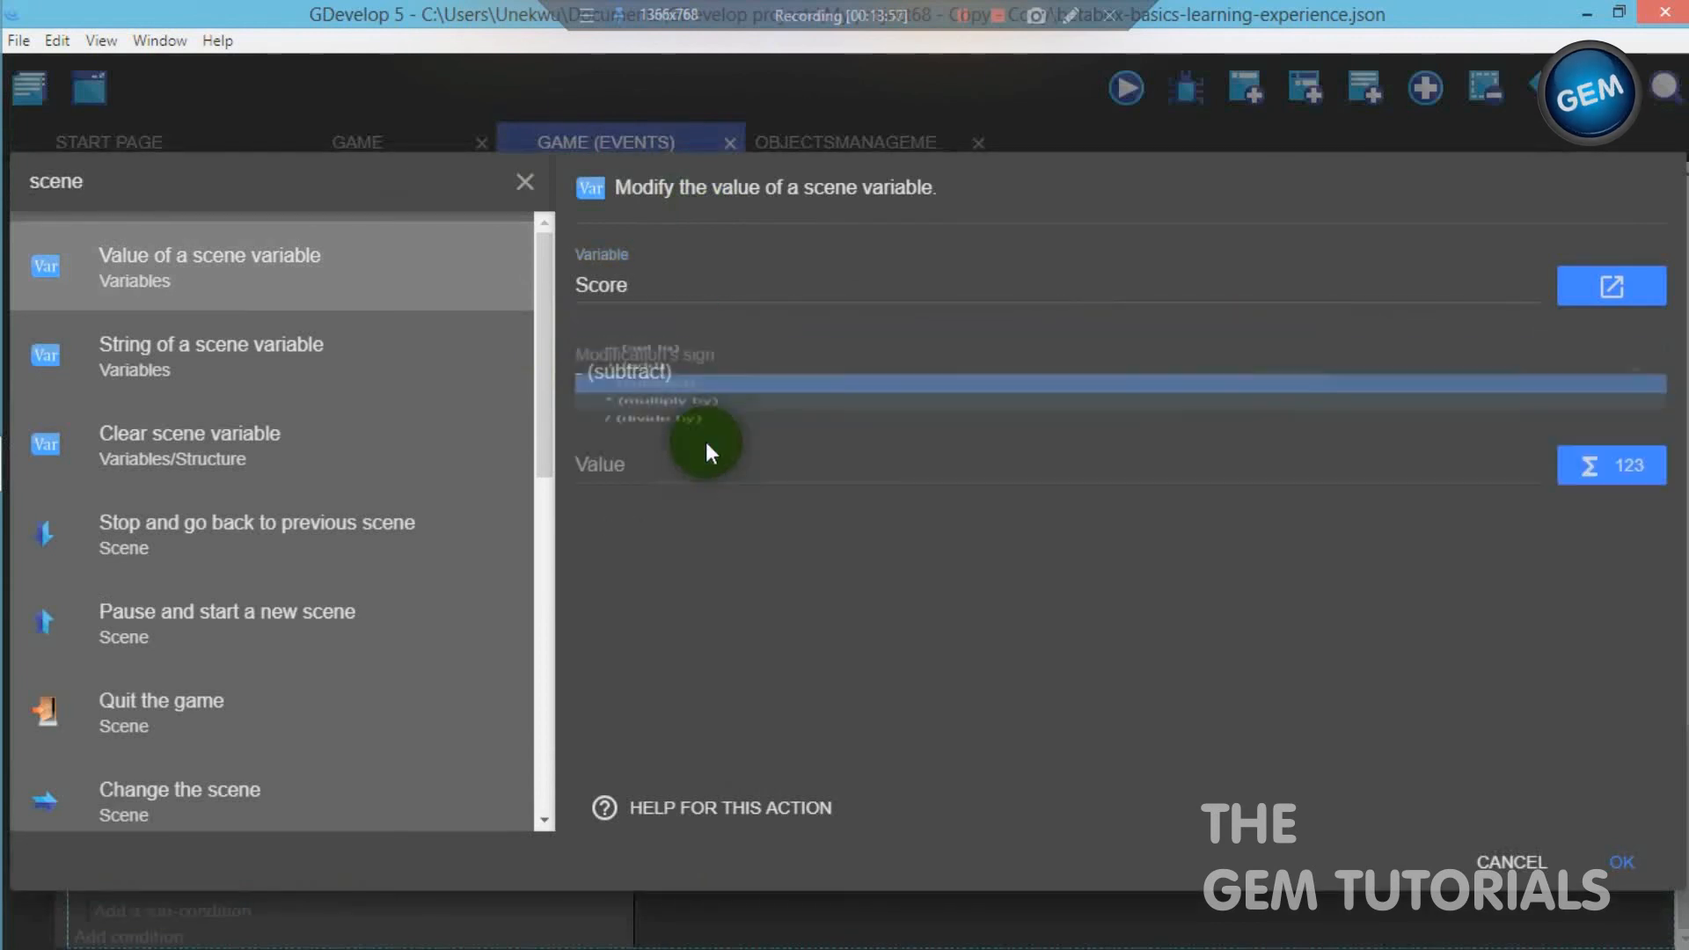
pyautogui.write('10')
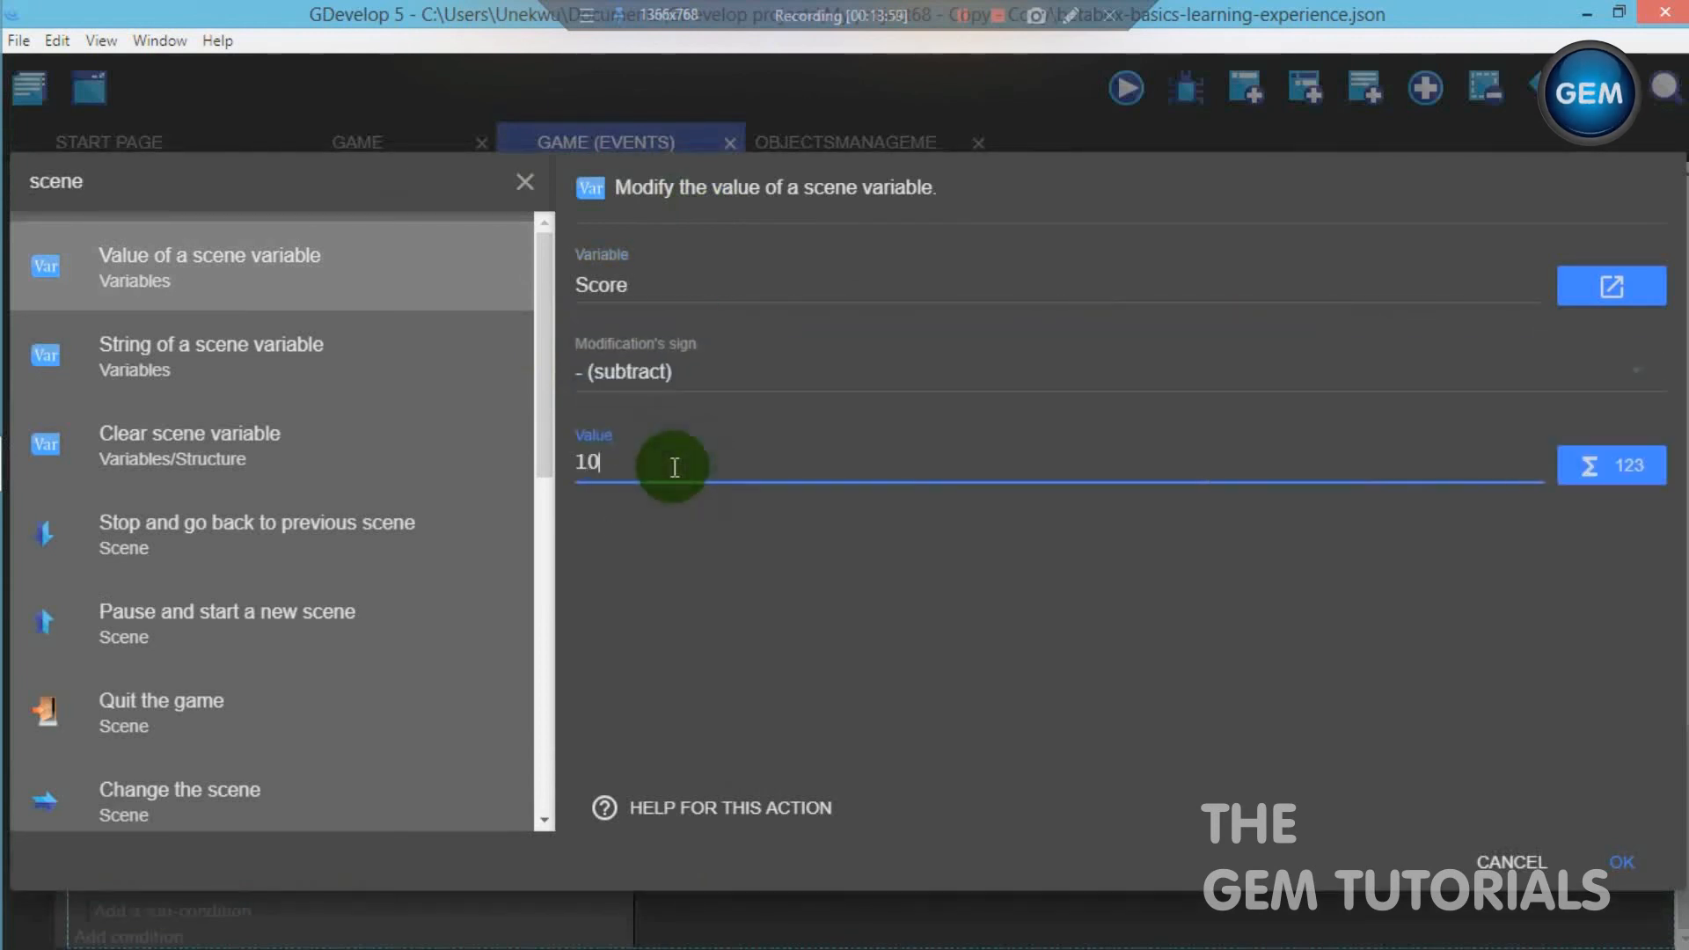
pyautogui.write('0')
pyautogui.click(1608, 851)
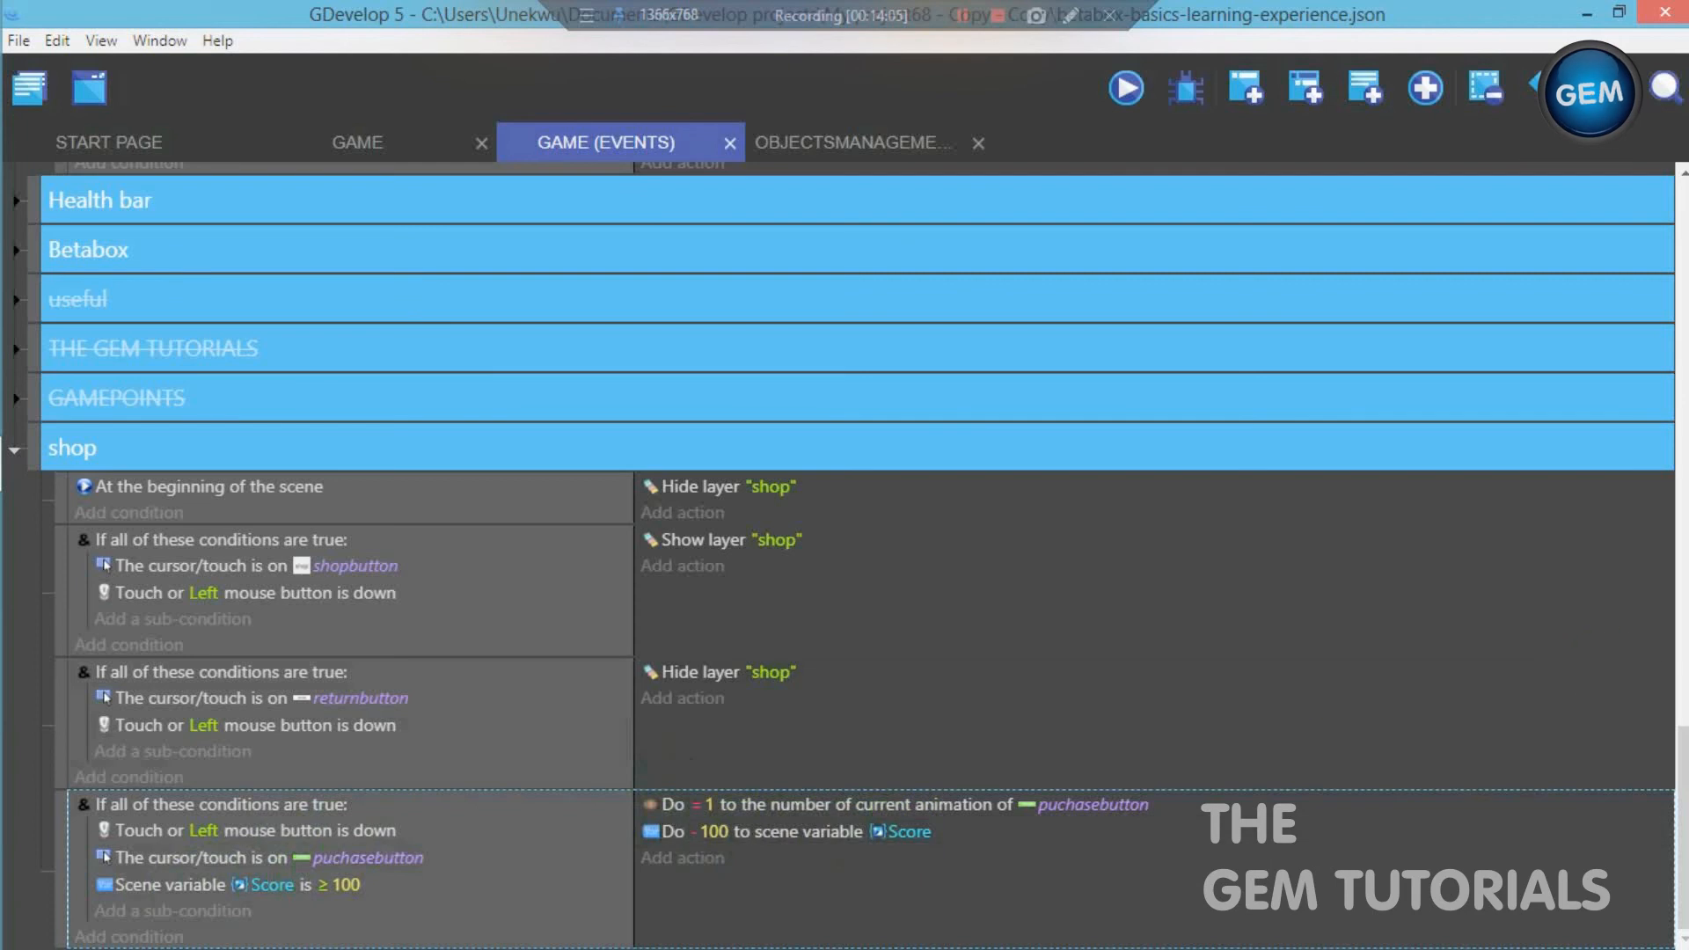
# - Add another Value of a scene variable action to the puchasebutton event, setting the variable firstpurchase to 1
pyautogui.click(689, 860)
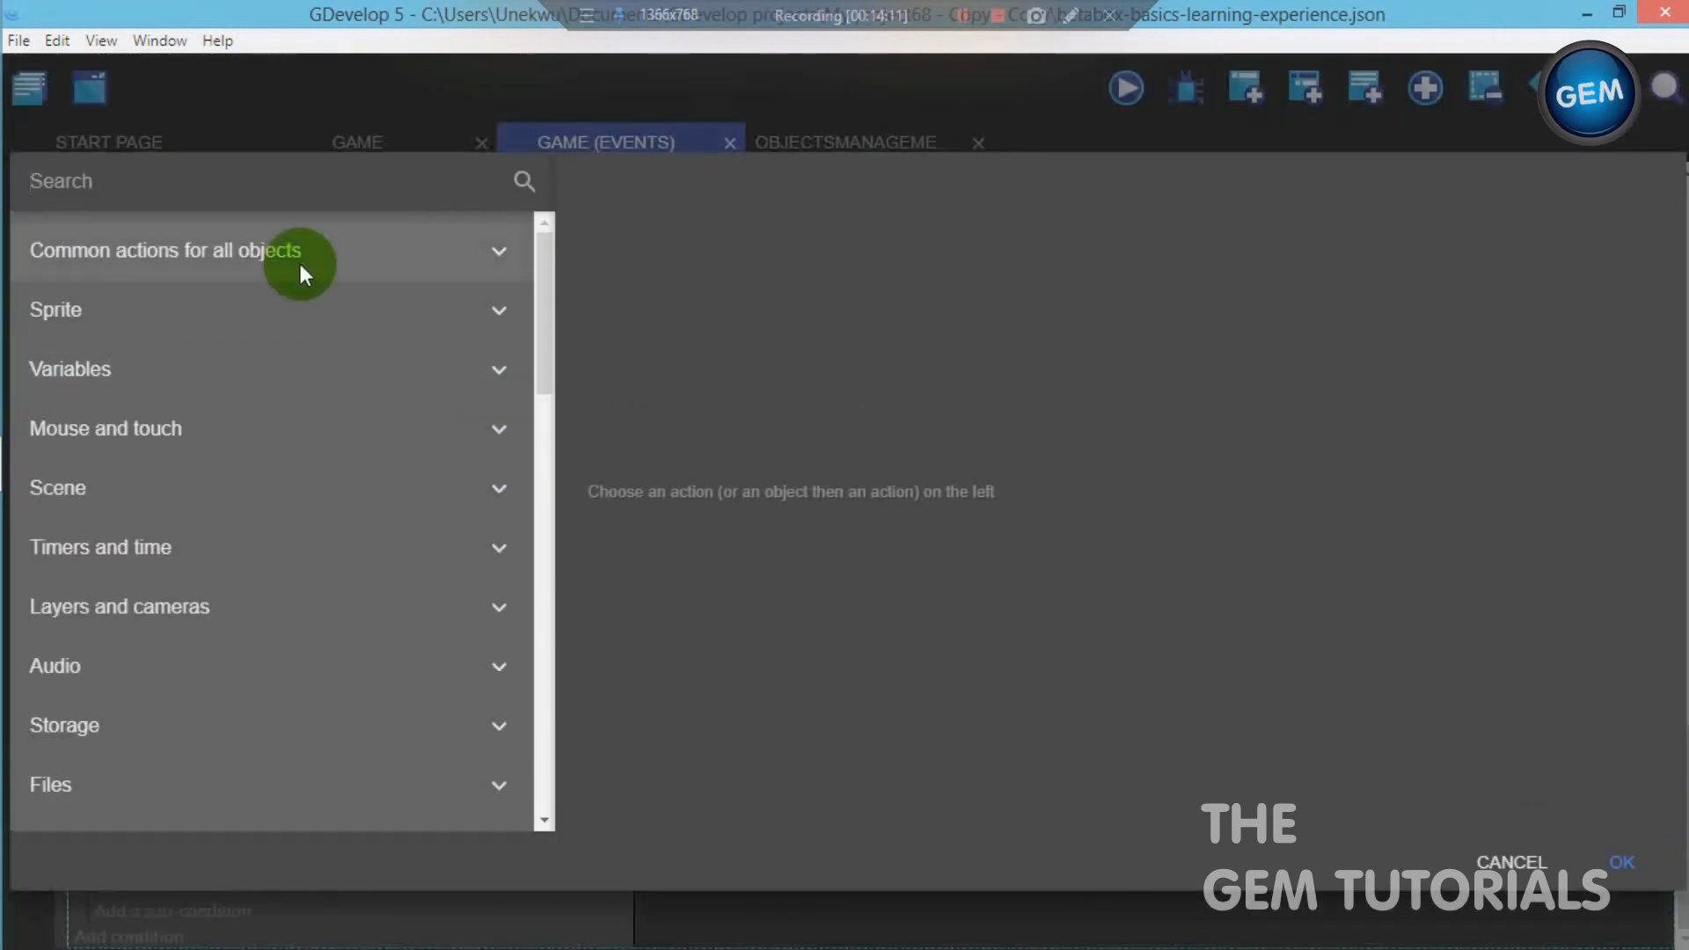
pyautogui.write('scene')
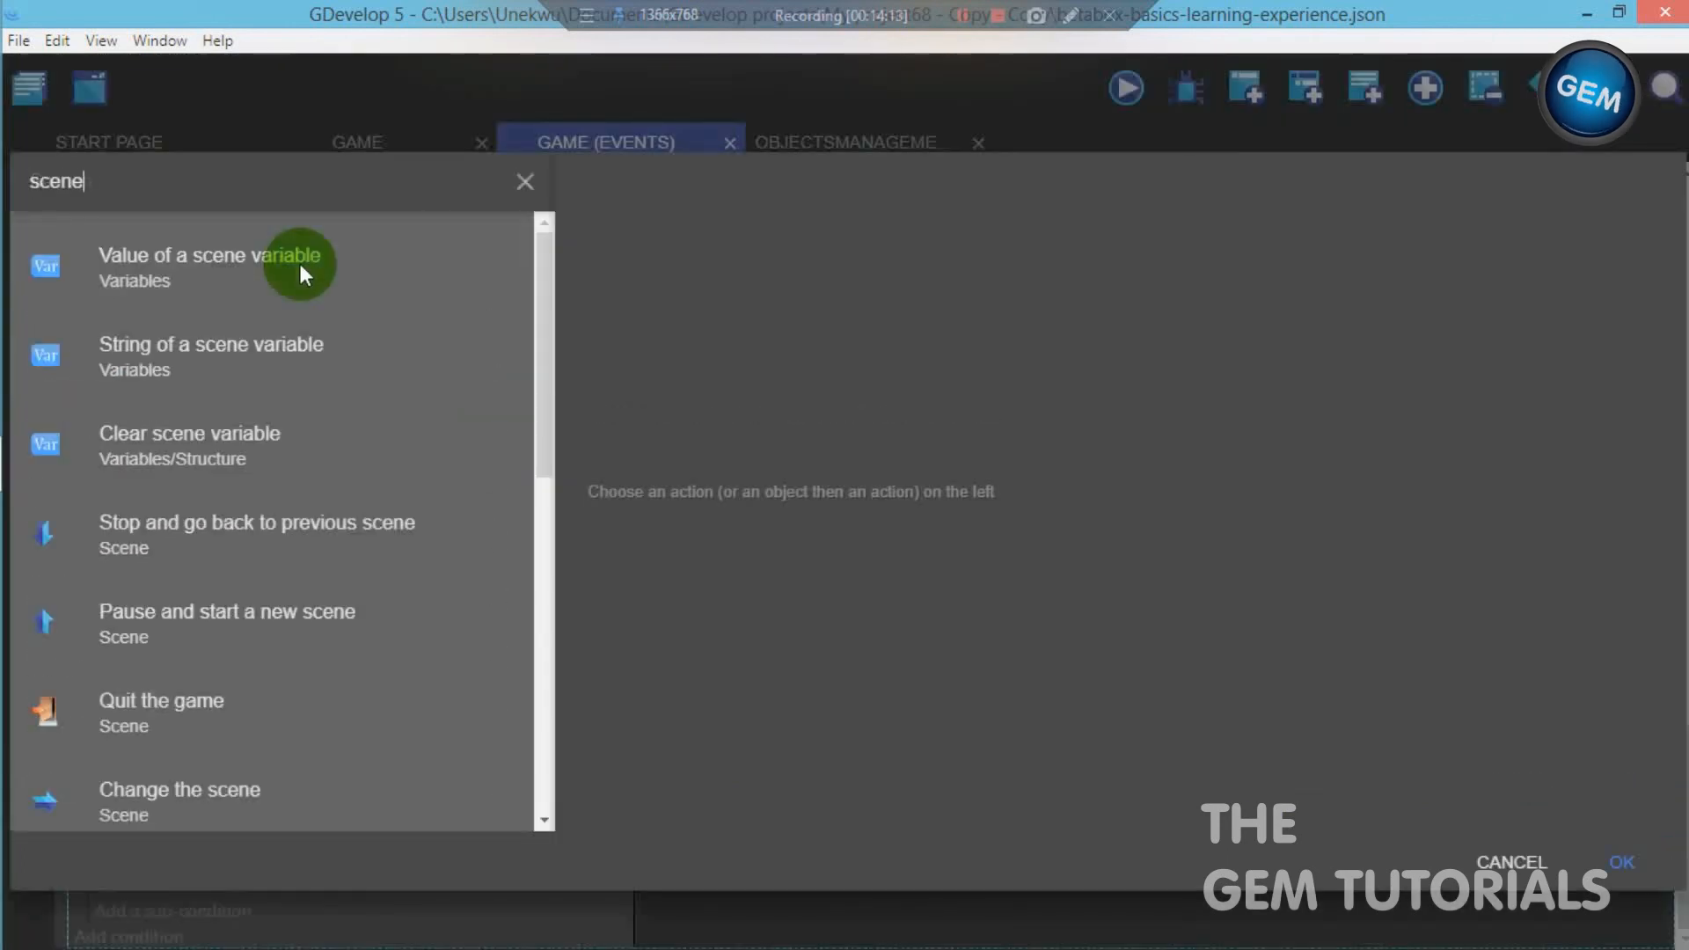
pyautogui.click(234, 264)
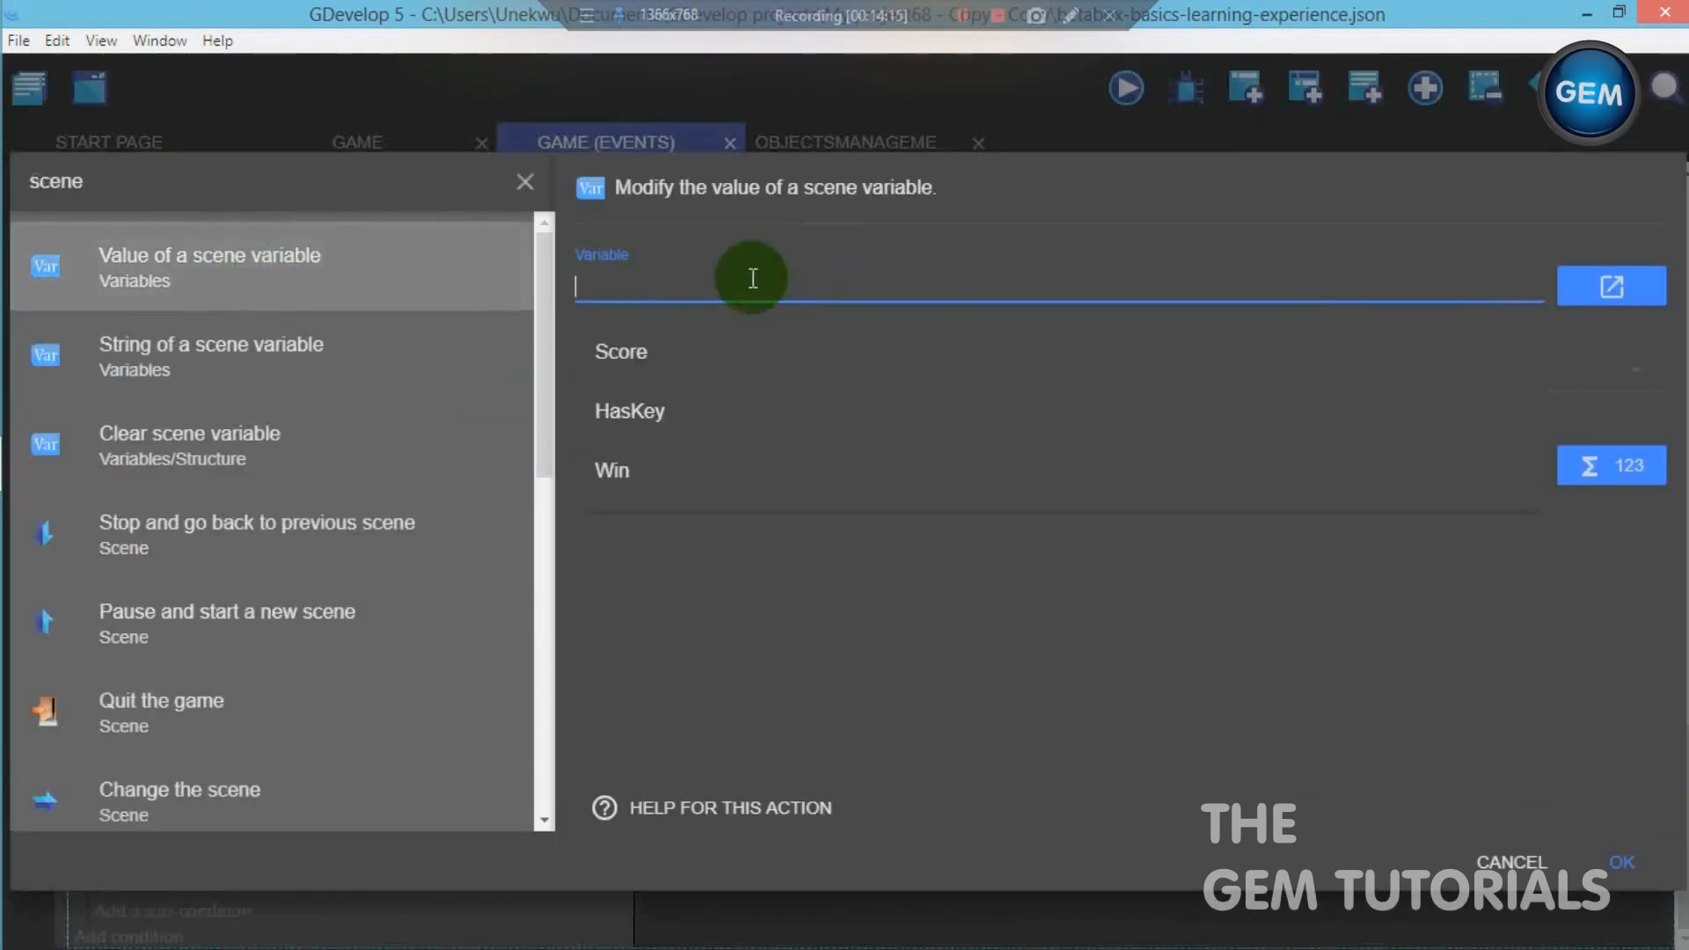
pyautogui.write('firstp')
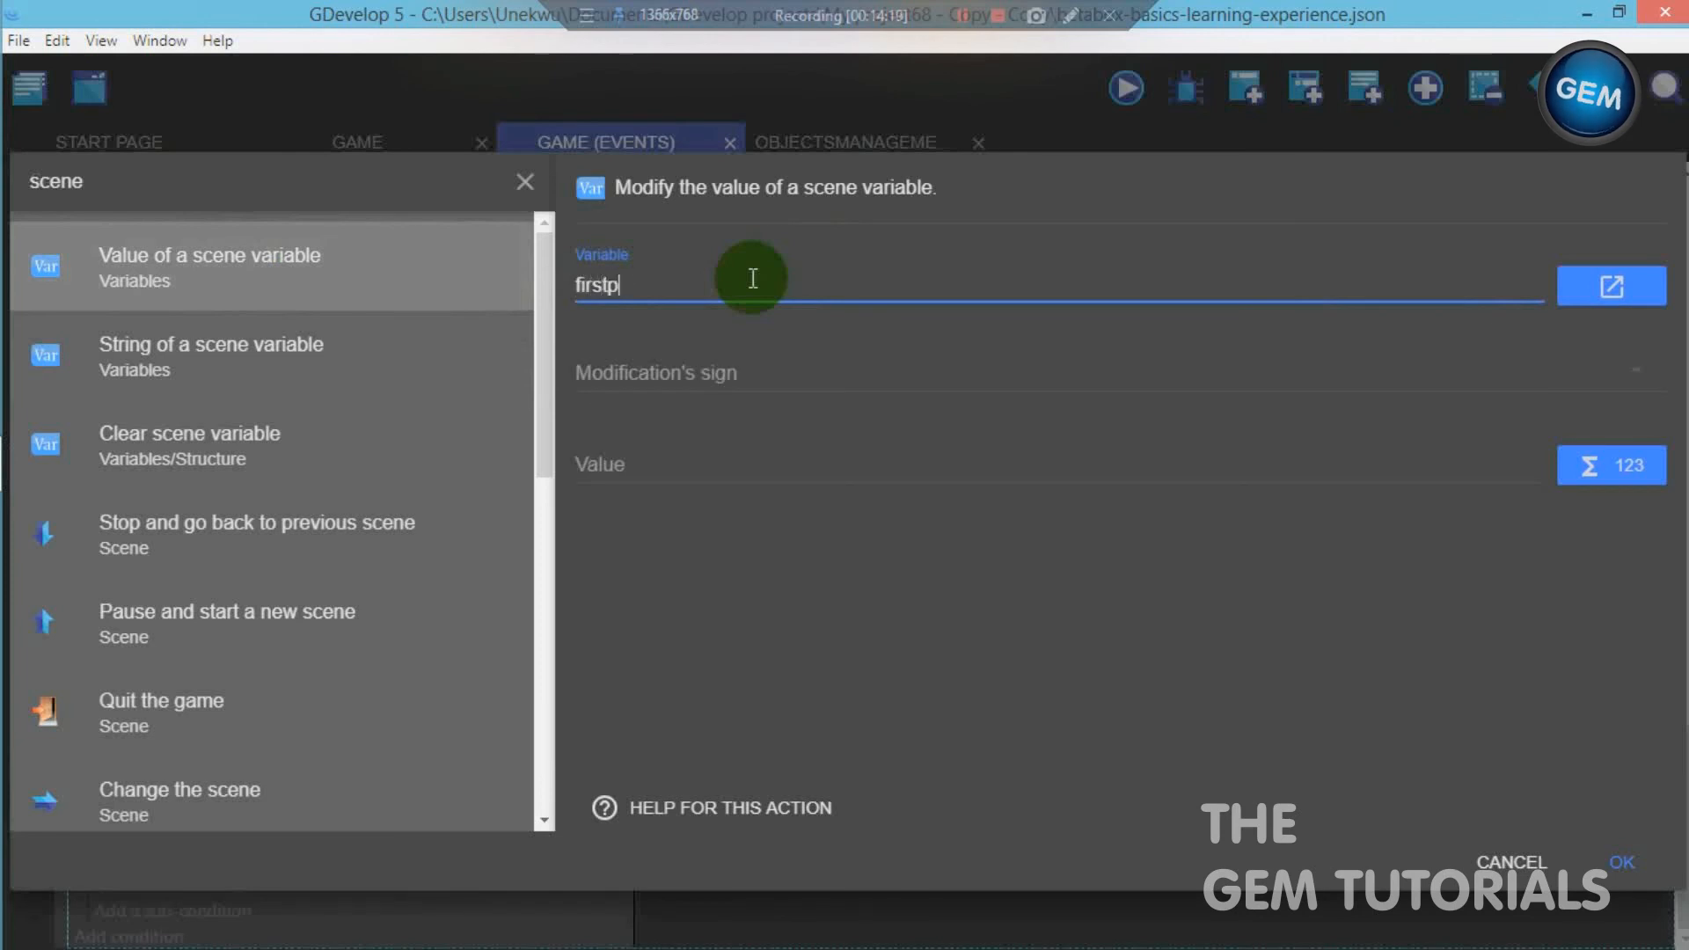
pyautogui.write('urchas')
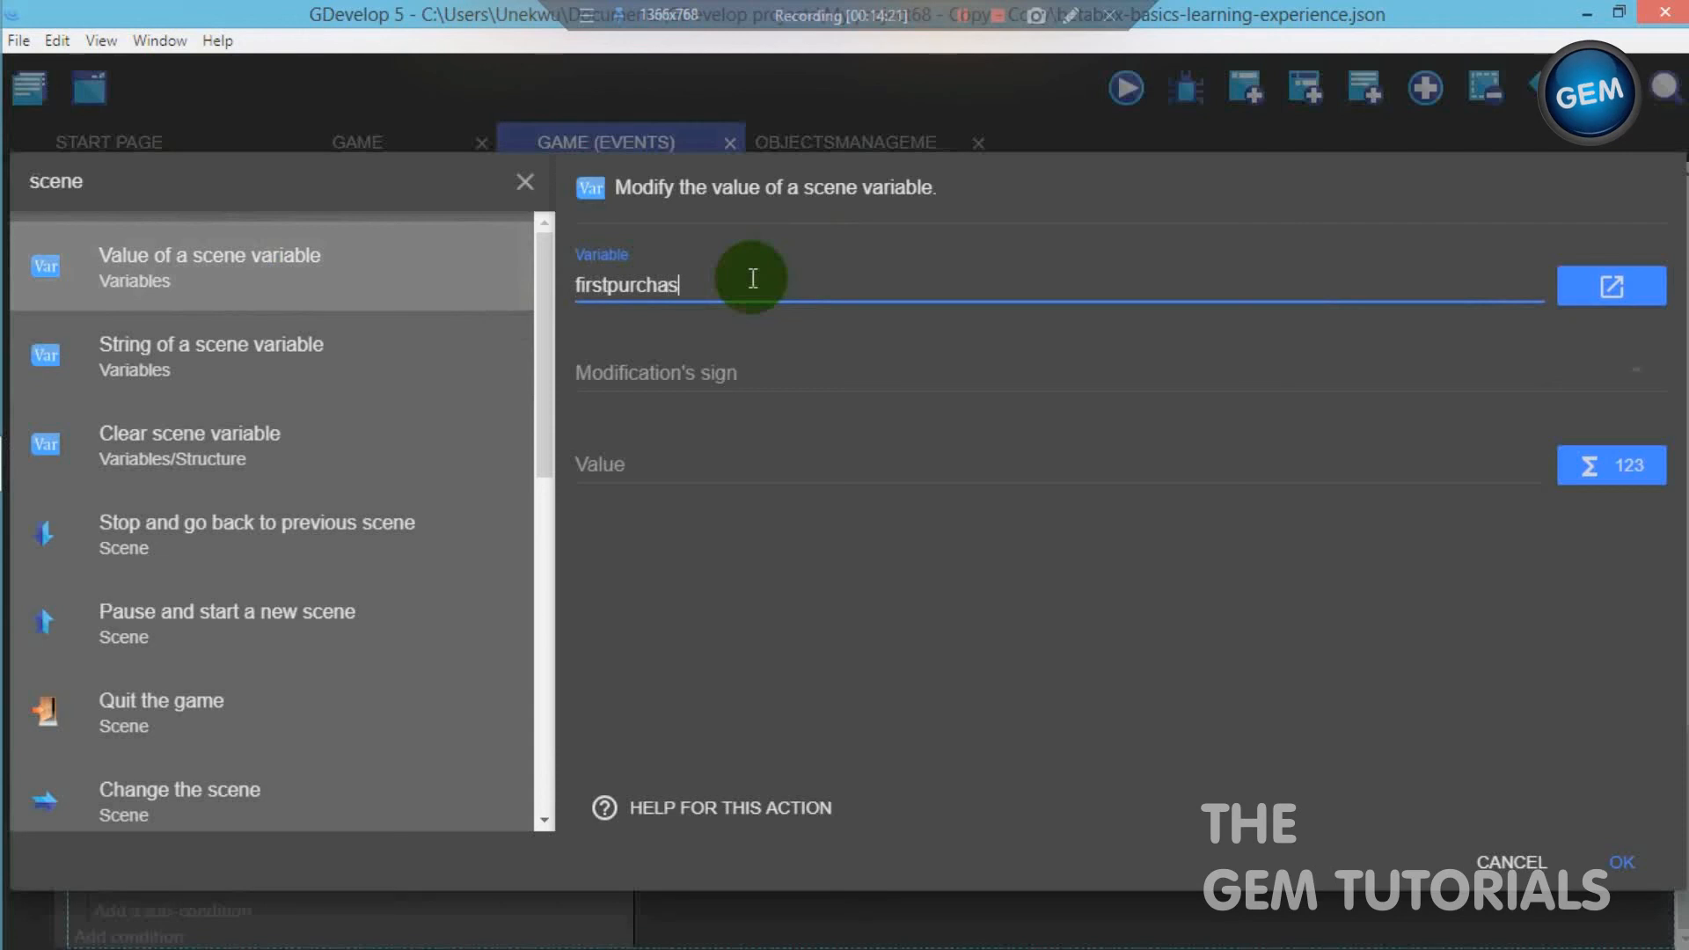
pyautogui.write('e')
pyautogui.click(763, 368)
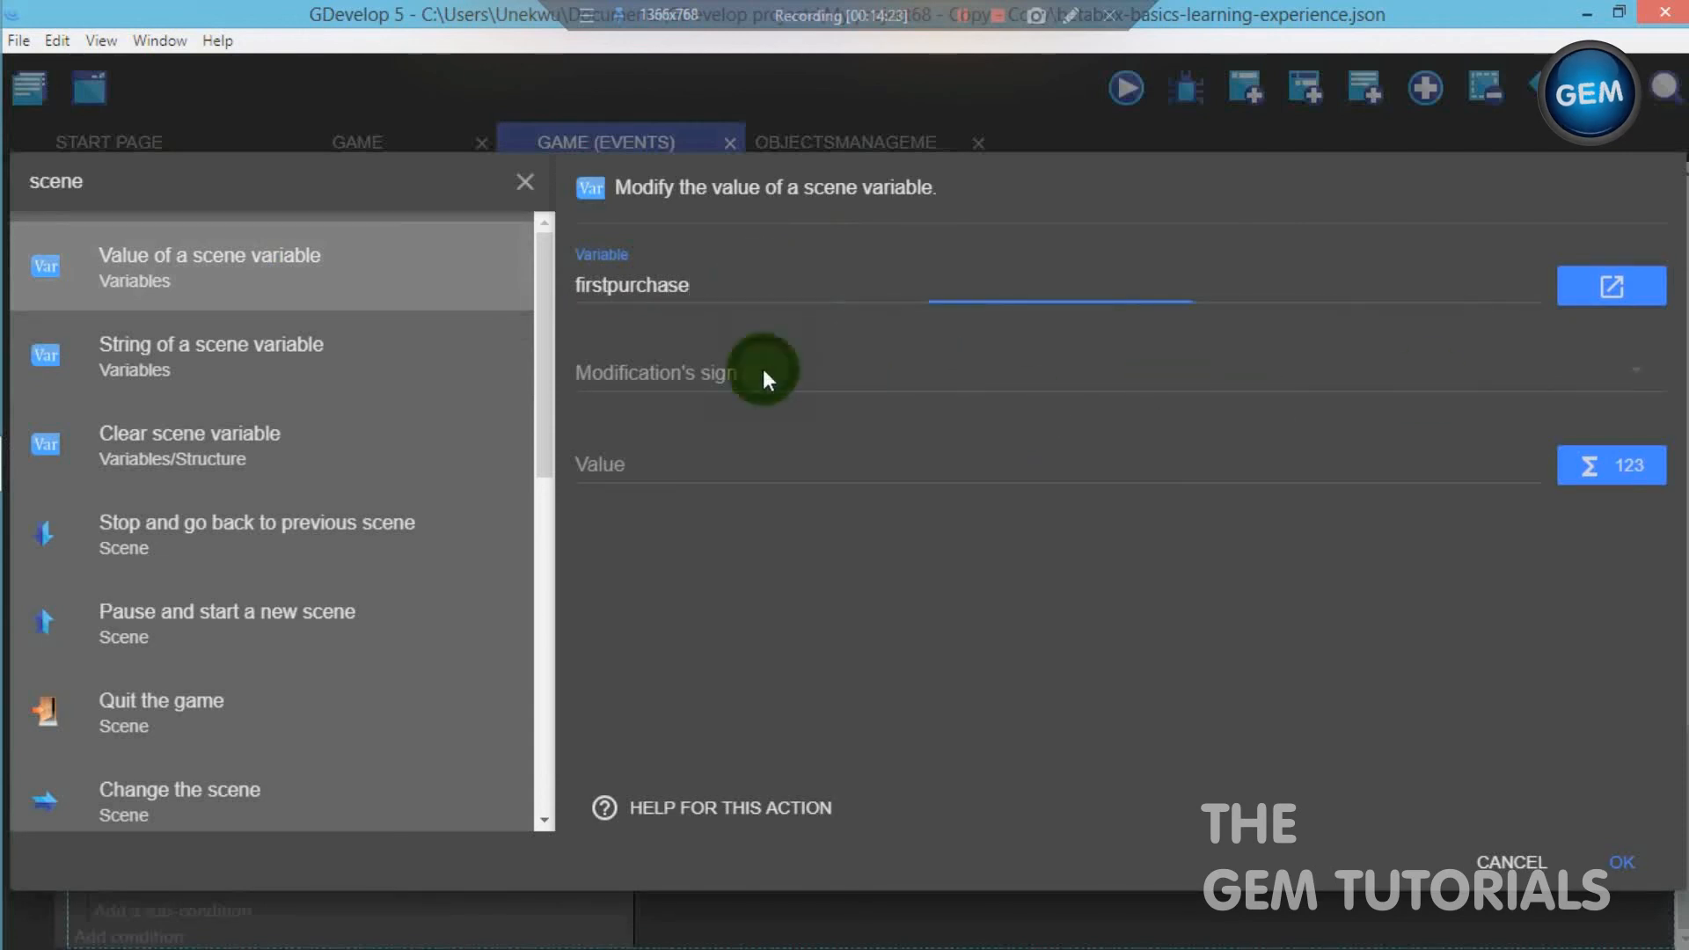
pyautogui.click(728, 366)
pyautogui.click(730, 450)
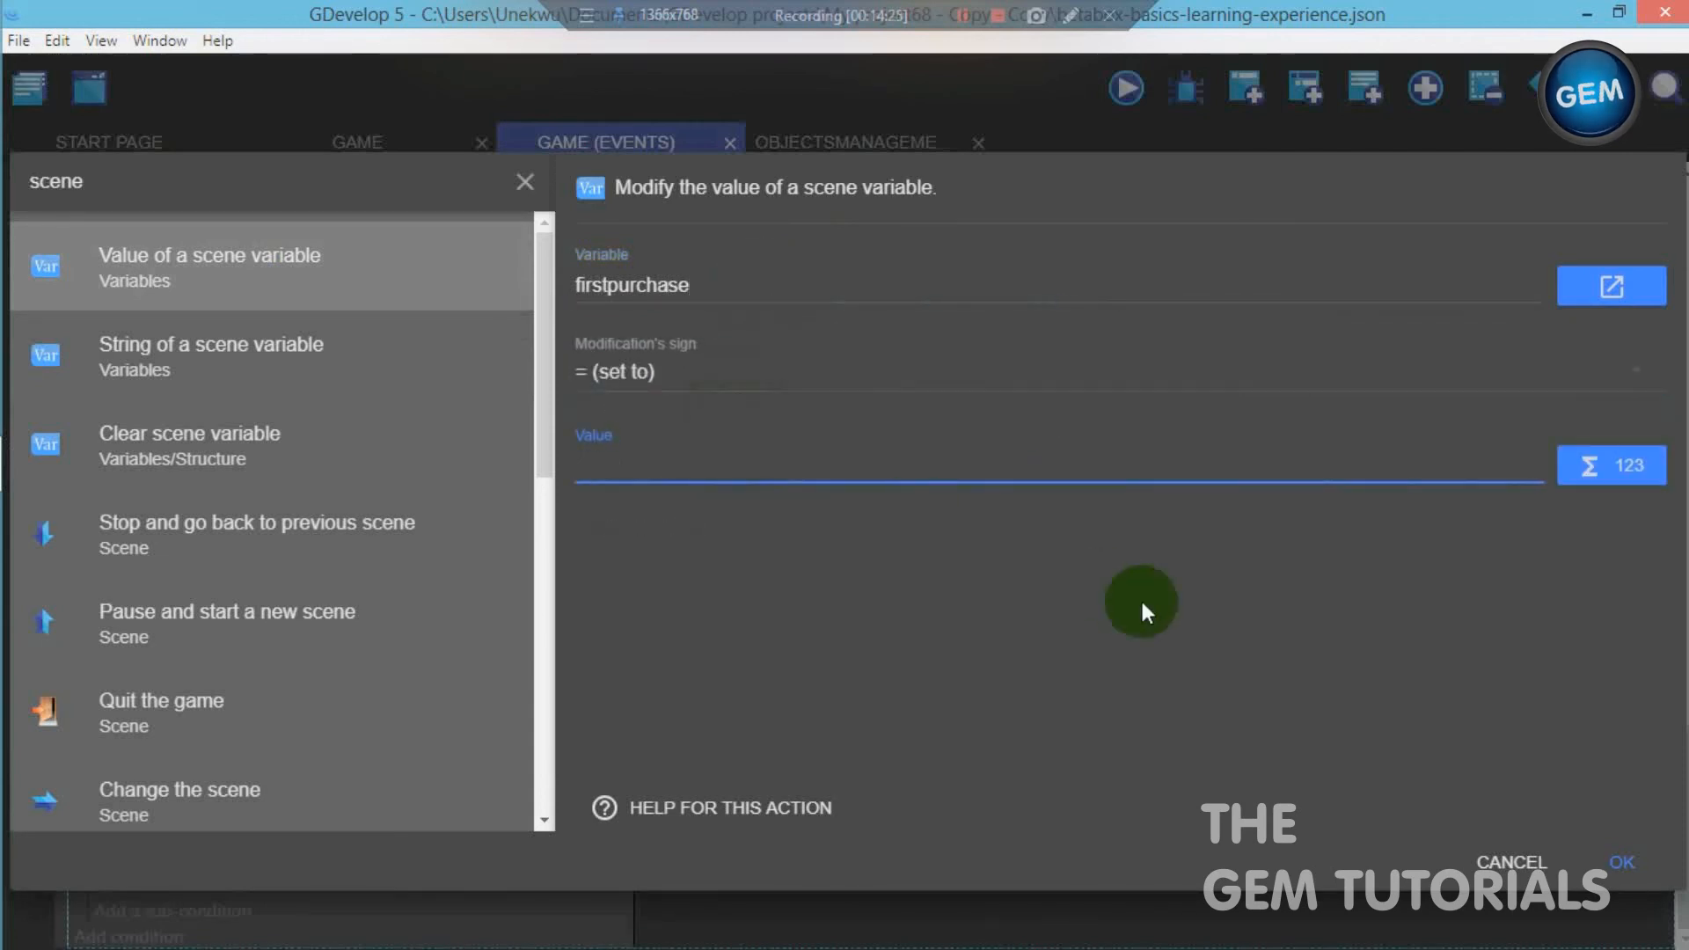
pyautogui.click(1630, 864)
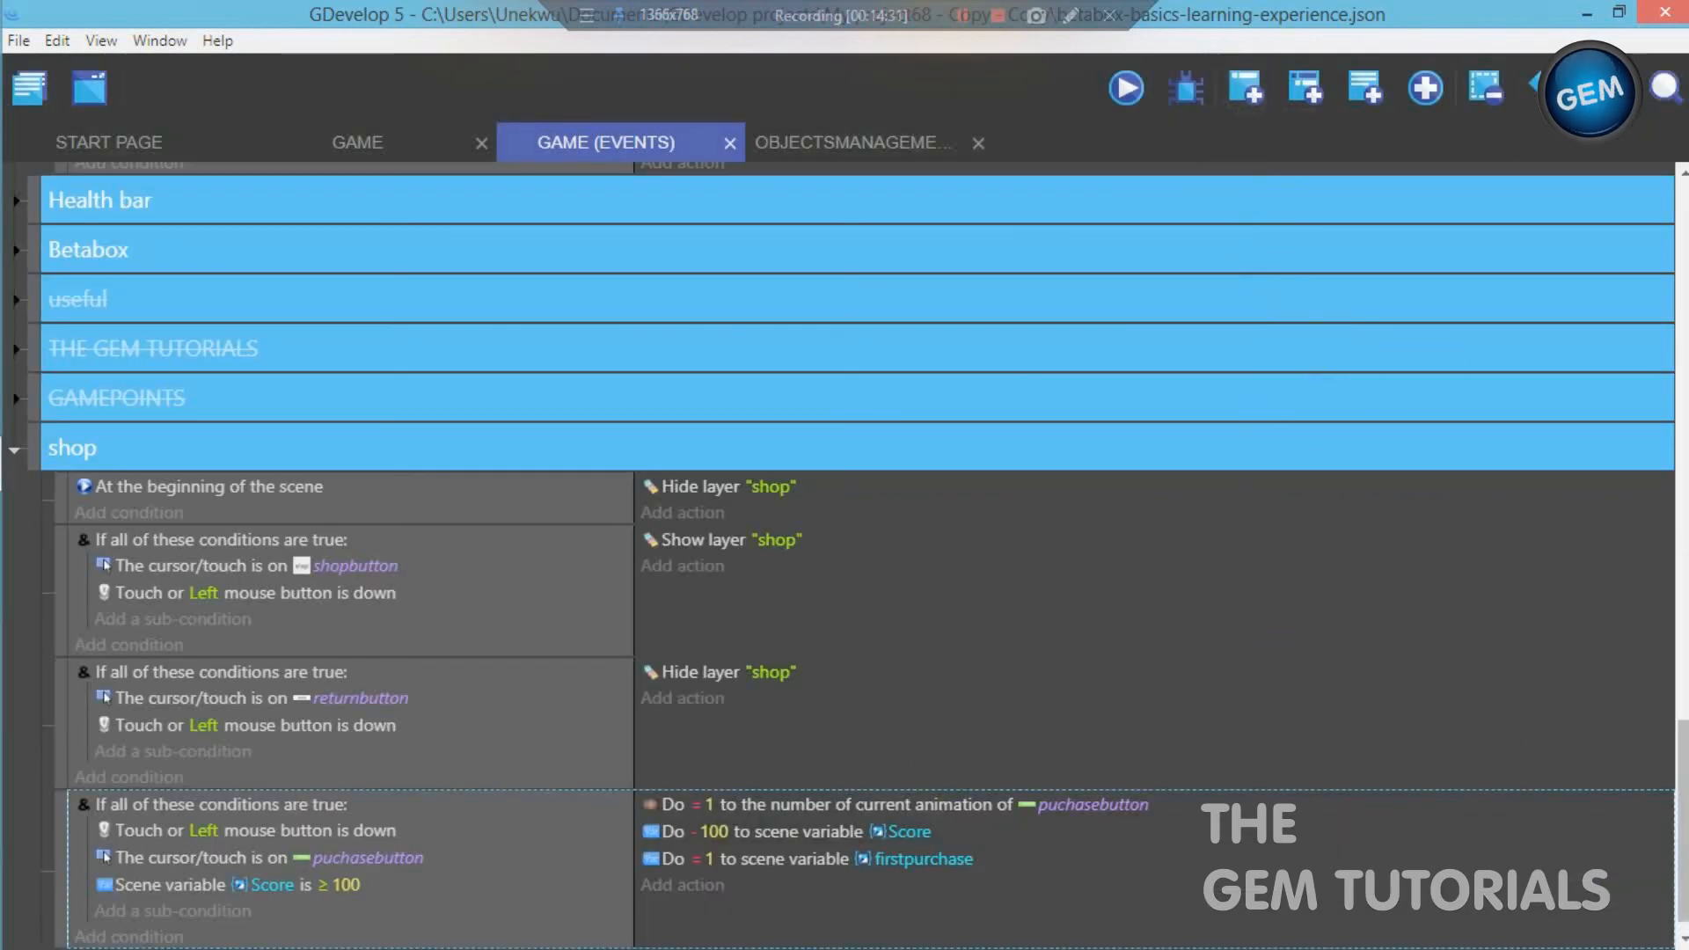
# - Add an And condition to the empty event below the puchasebutton event in the shop group
pyautogui.moveTo(1684, 764); pyautogui.dragTo(1683, 777)
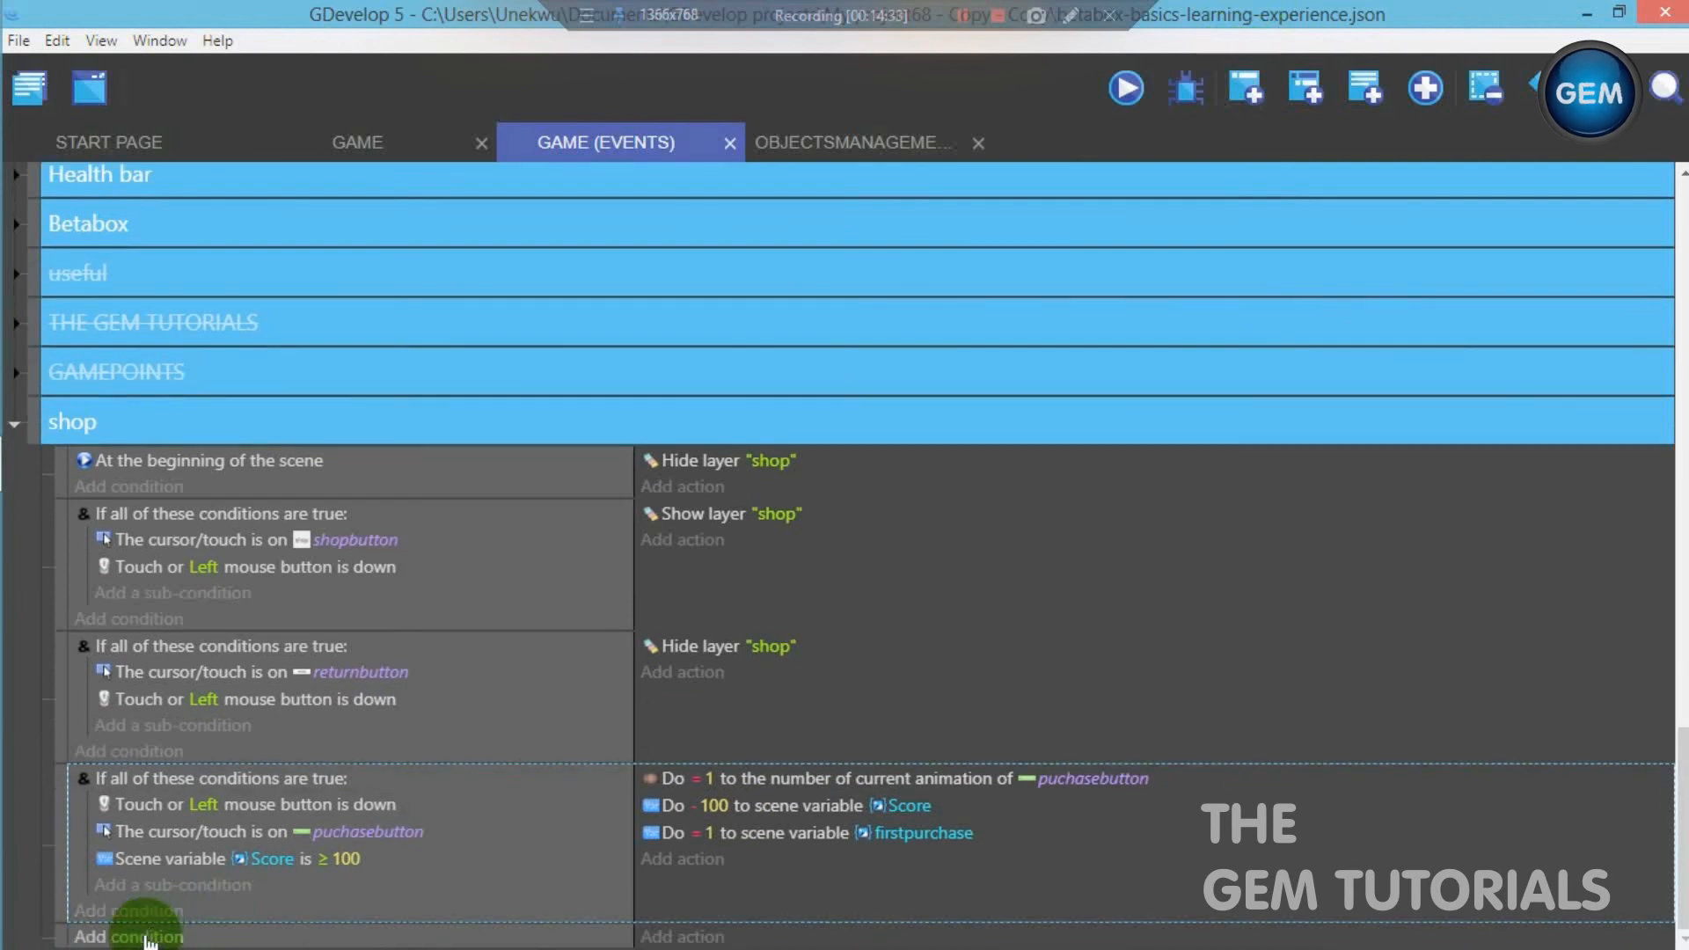
pyautogui.click(154, 932)
pyautogui.click(252, 347)
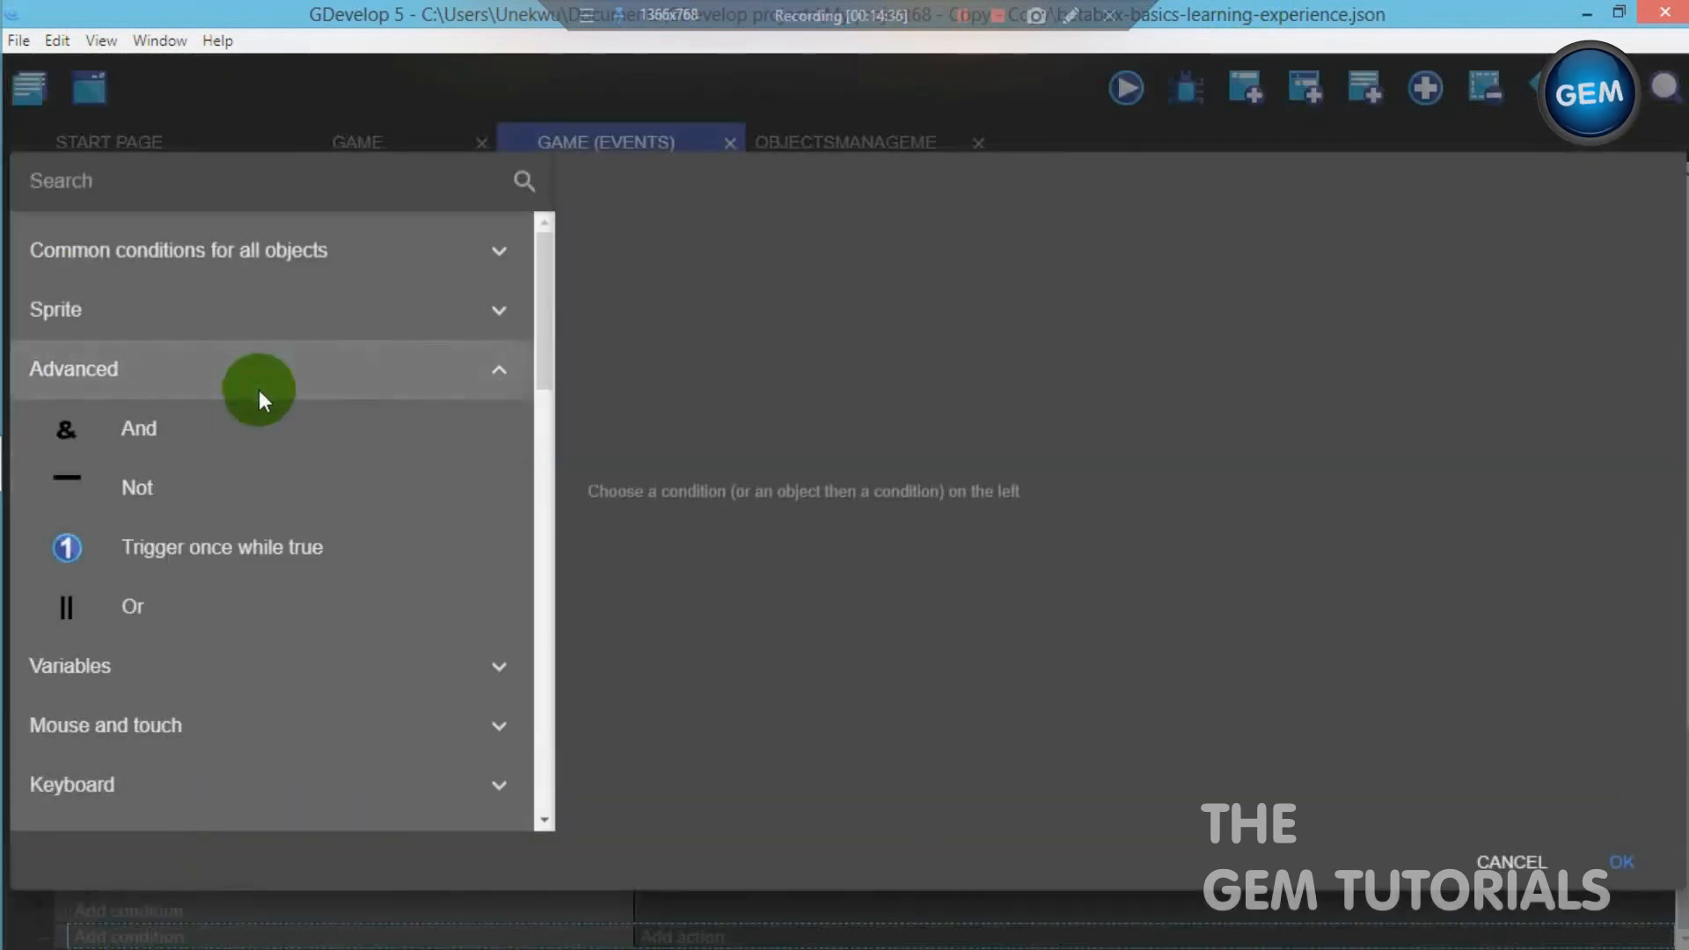
pyautogui.click(245, 427)
pyautogui.click(1608, 866)
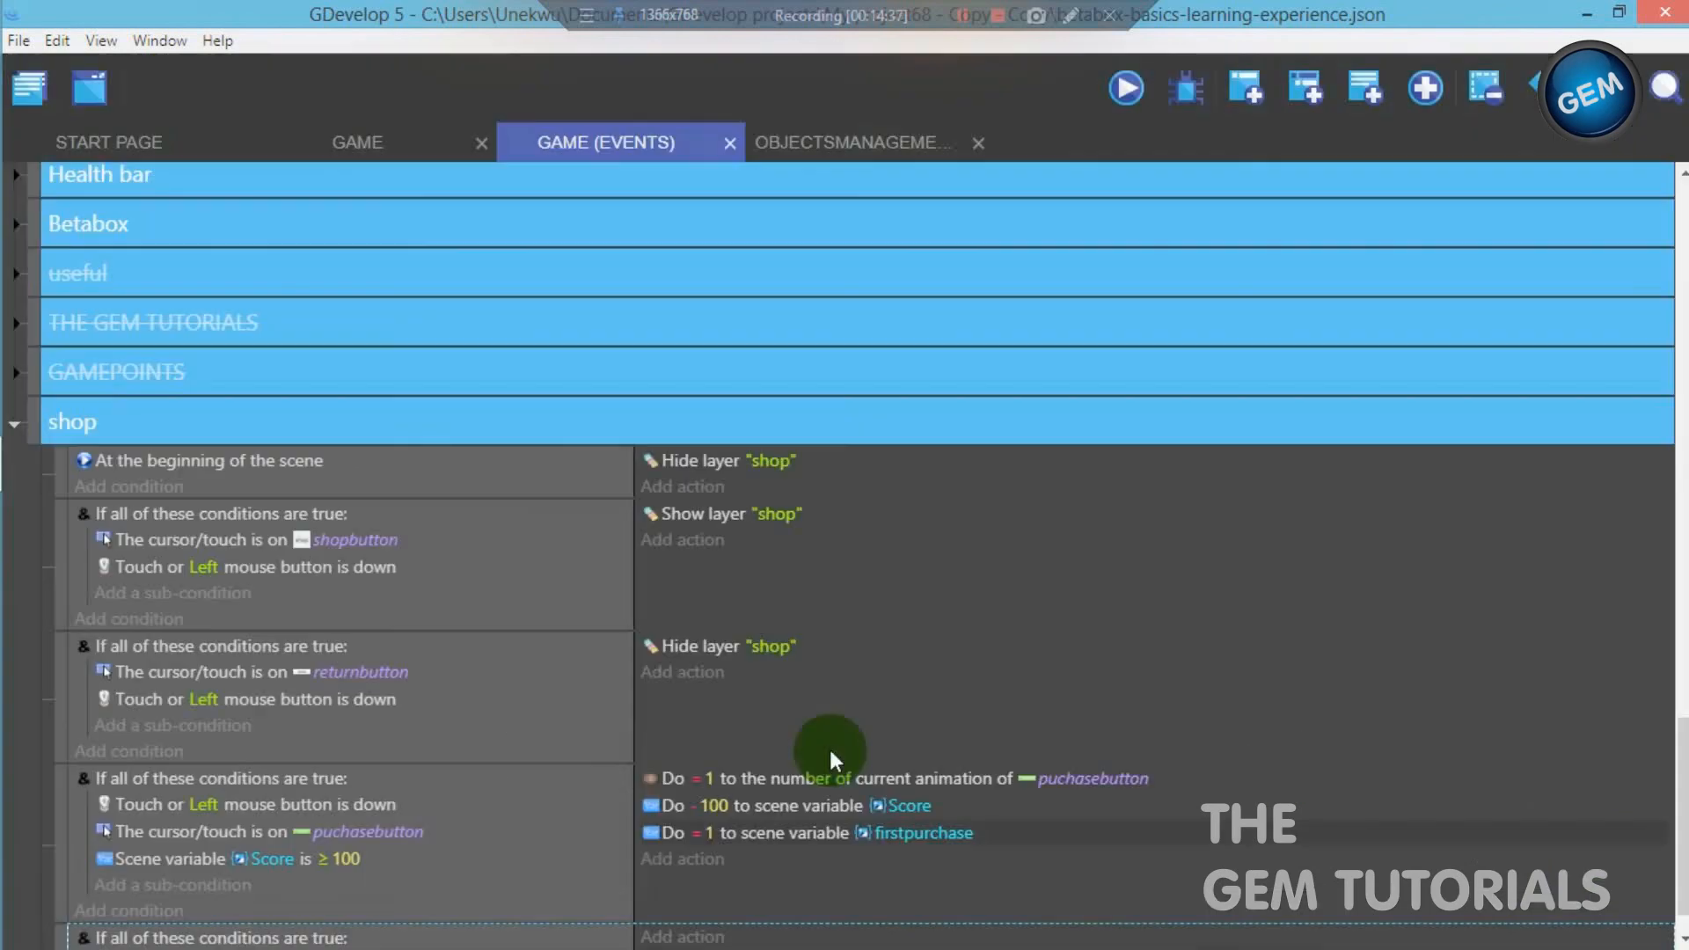
# - Add a sub-condition to the fifth shop event's And condition testing that the cursor/touch is on activatebutton
pyautogui.moveTo(1683, 783); pyautogui.dragTo(1682, 800)
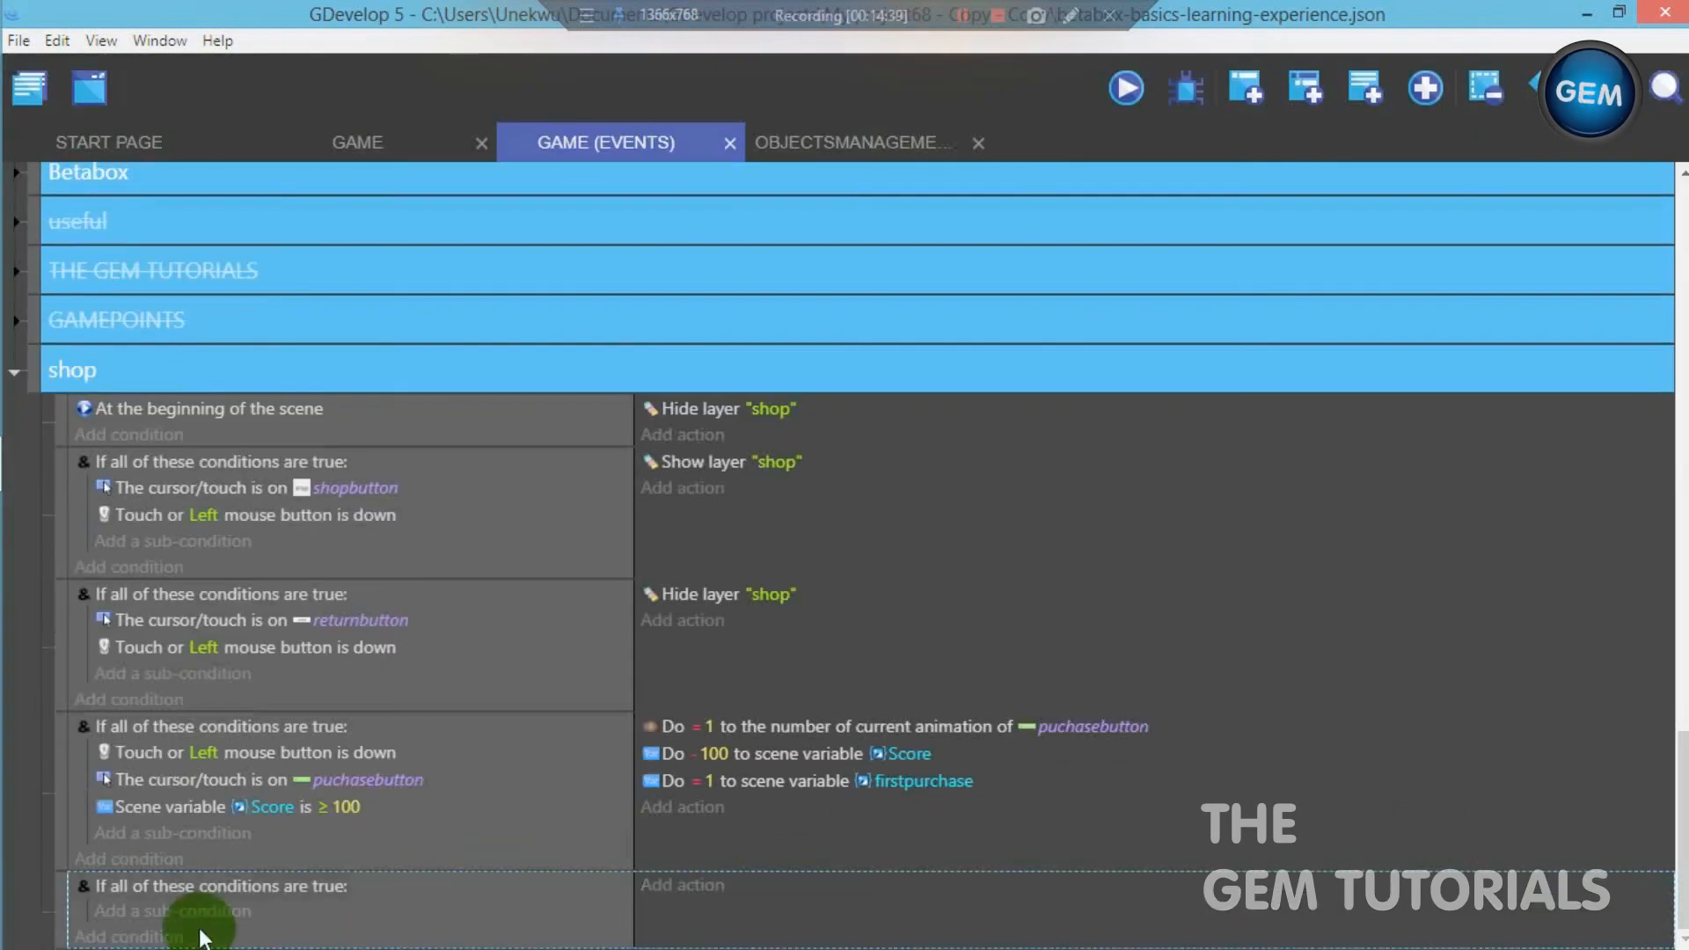
pyautogui.click(176, 912)
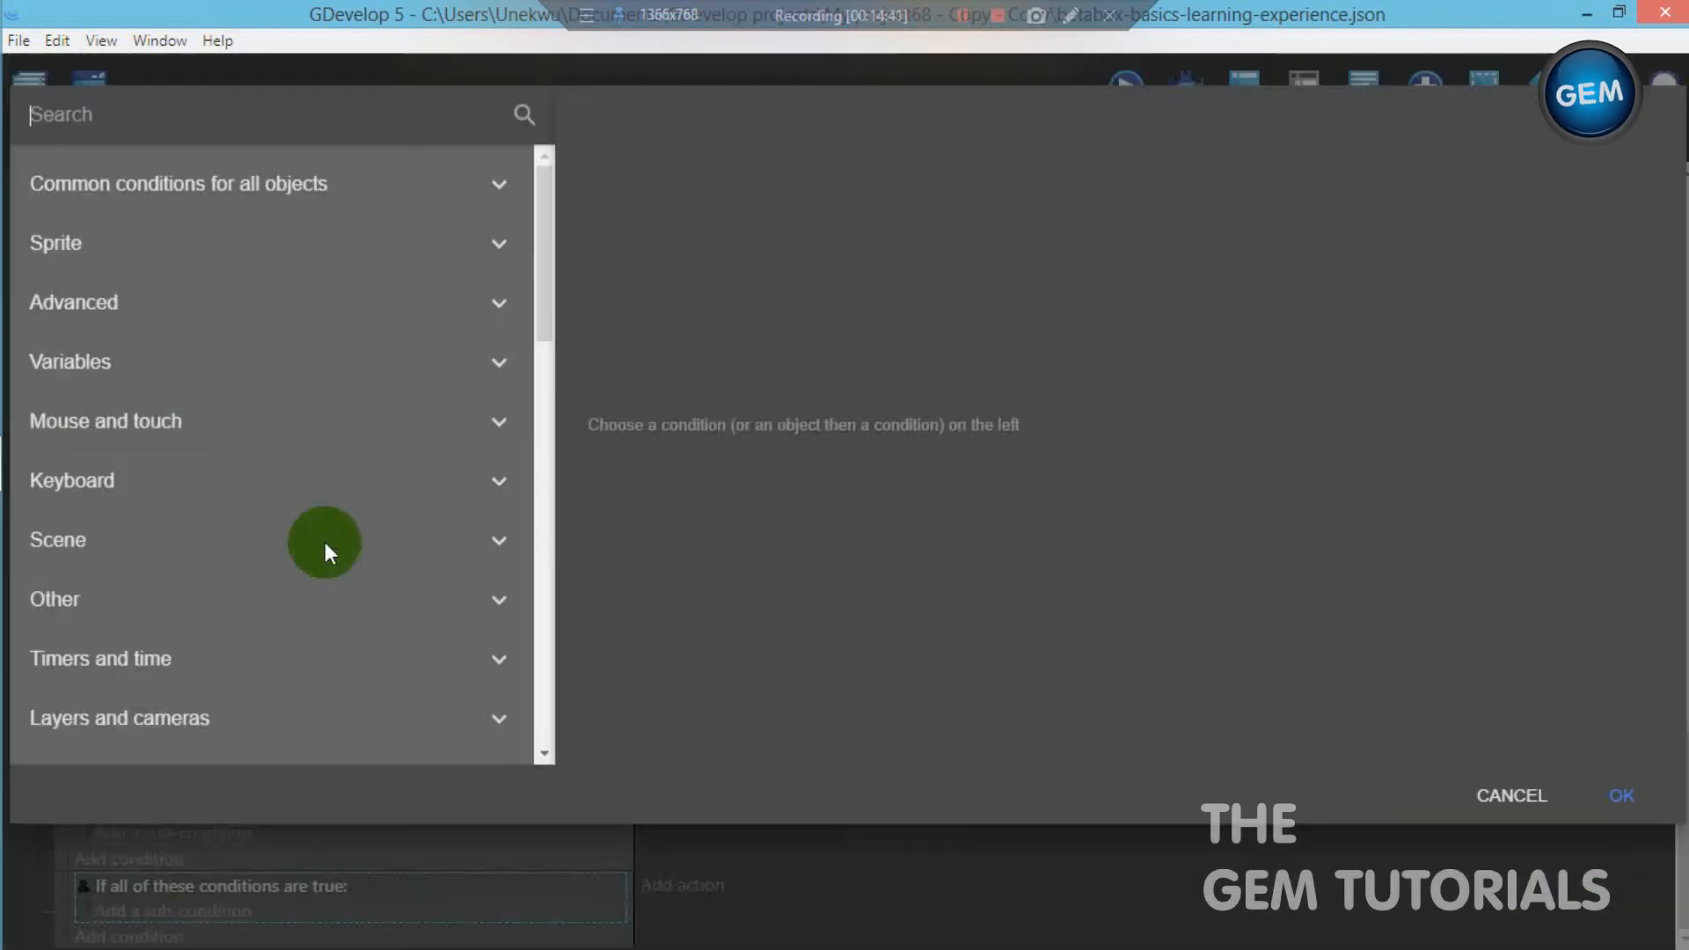
pyautogui.write('touch')
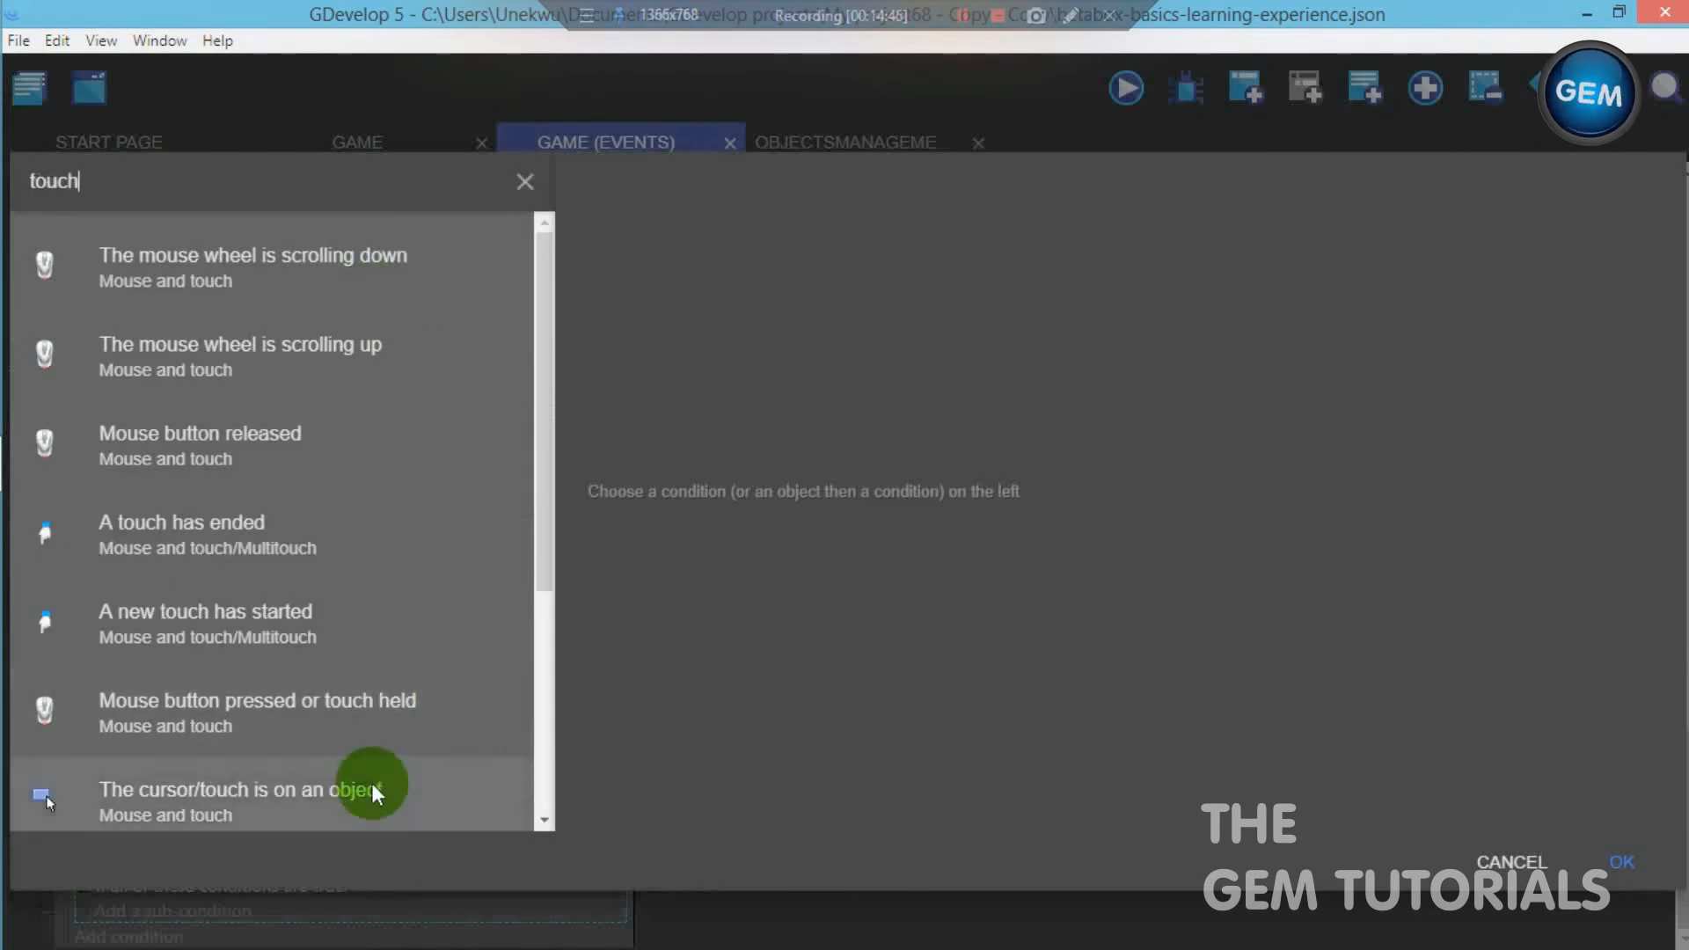
pyautogui.click(373, 784)
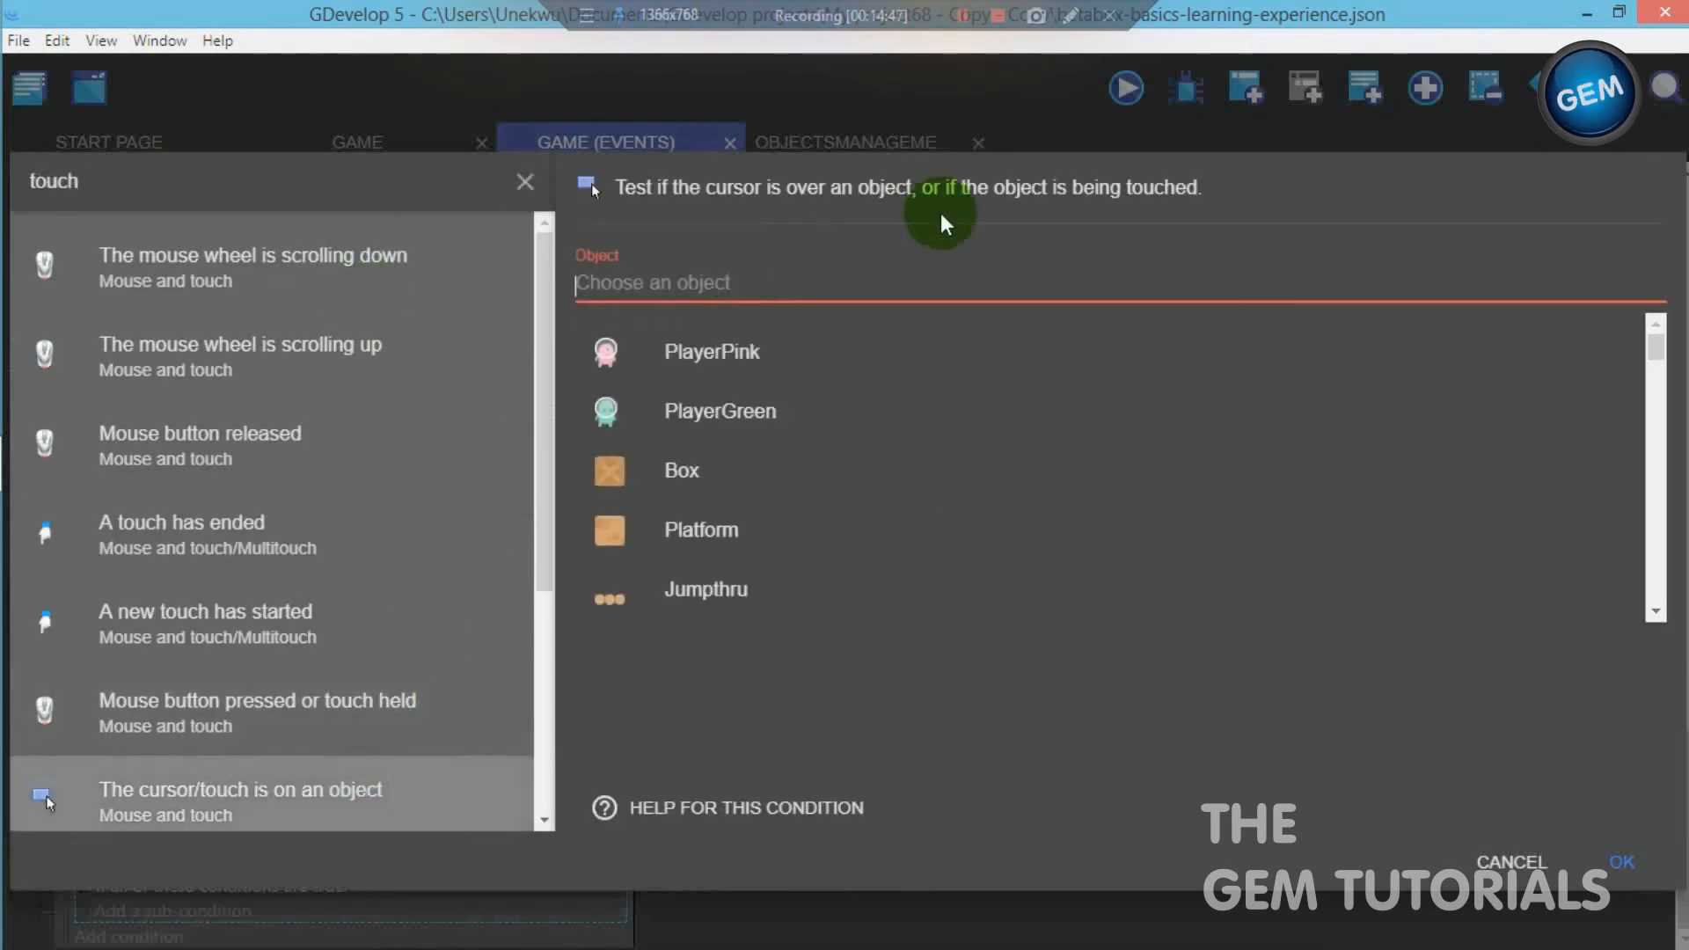
pyautogui.write('a')
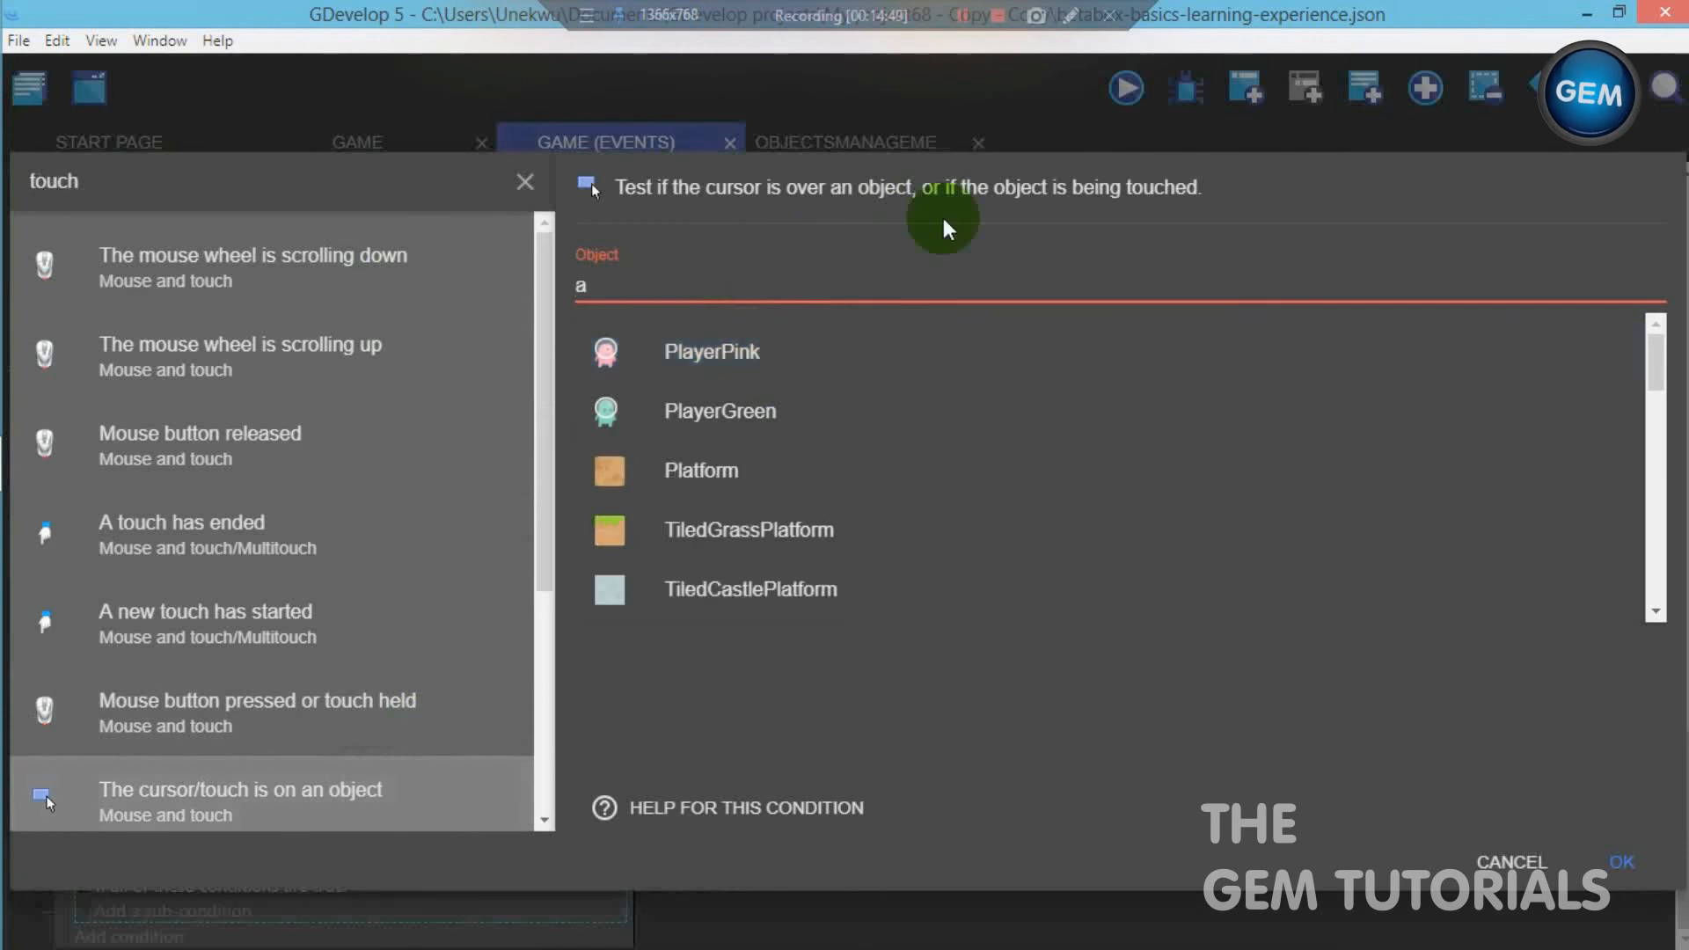
pyautogui.write('ct')
pyautogui.click(779, 473)
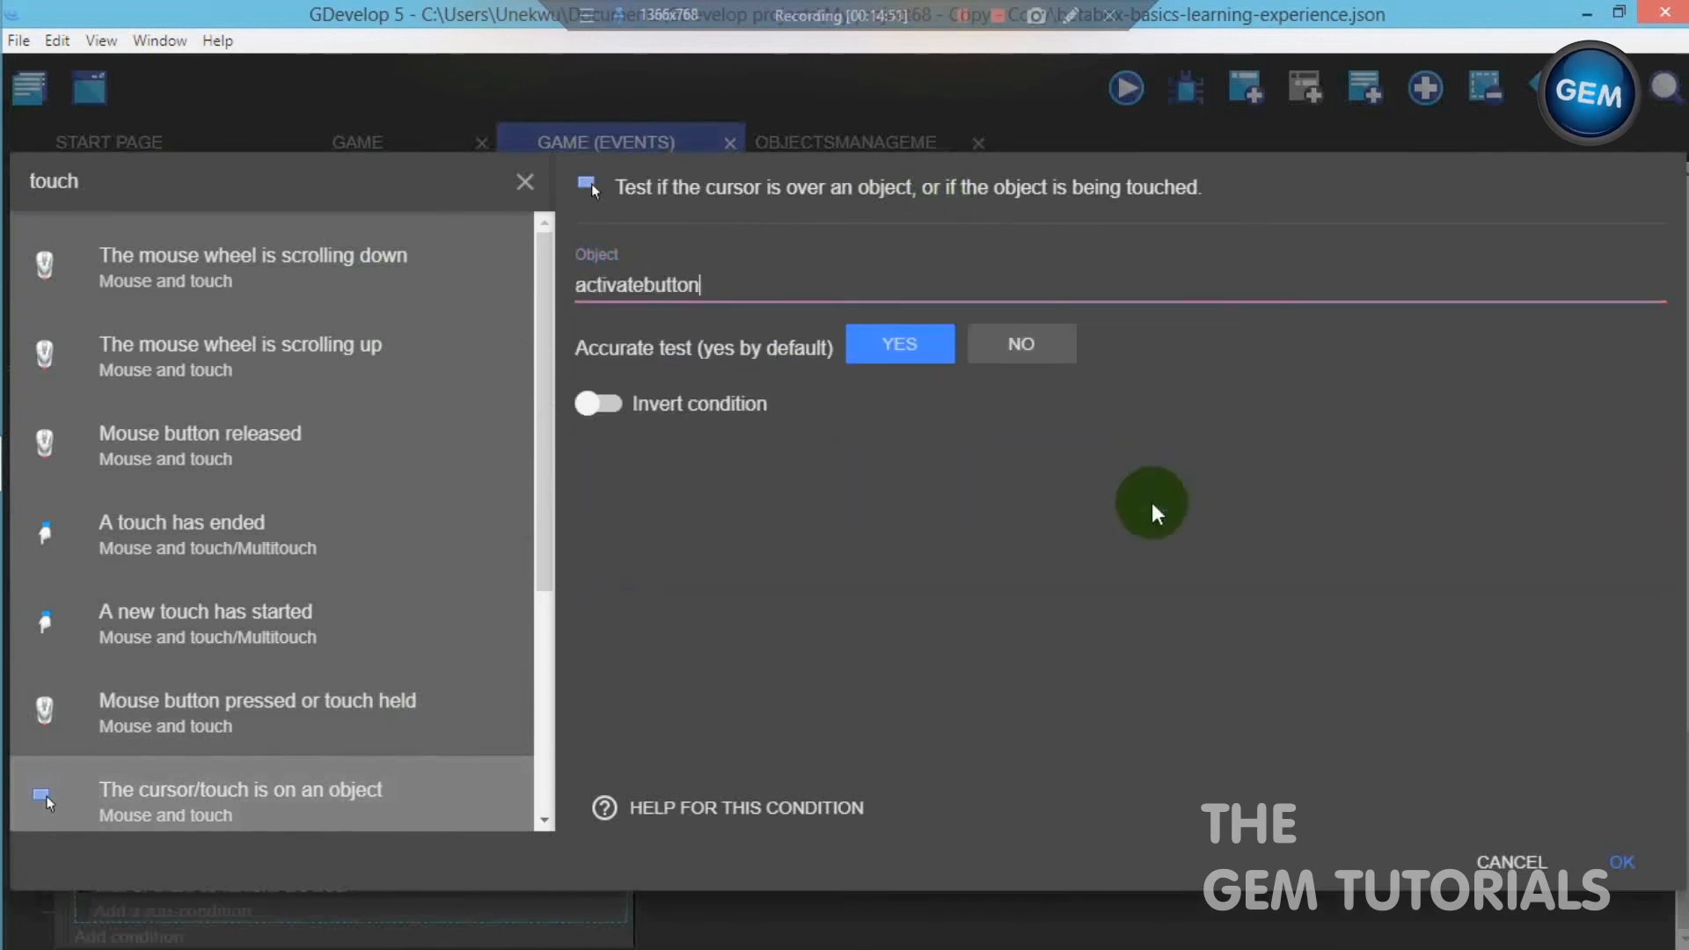
pyautogui.click(1621, 862)
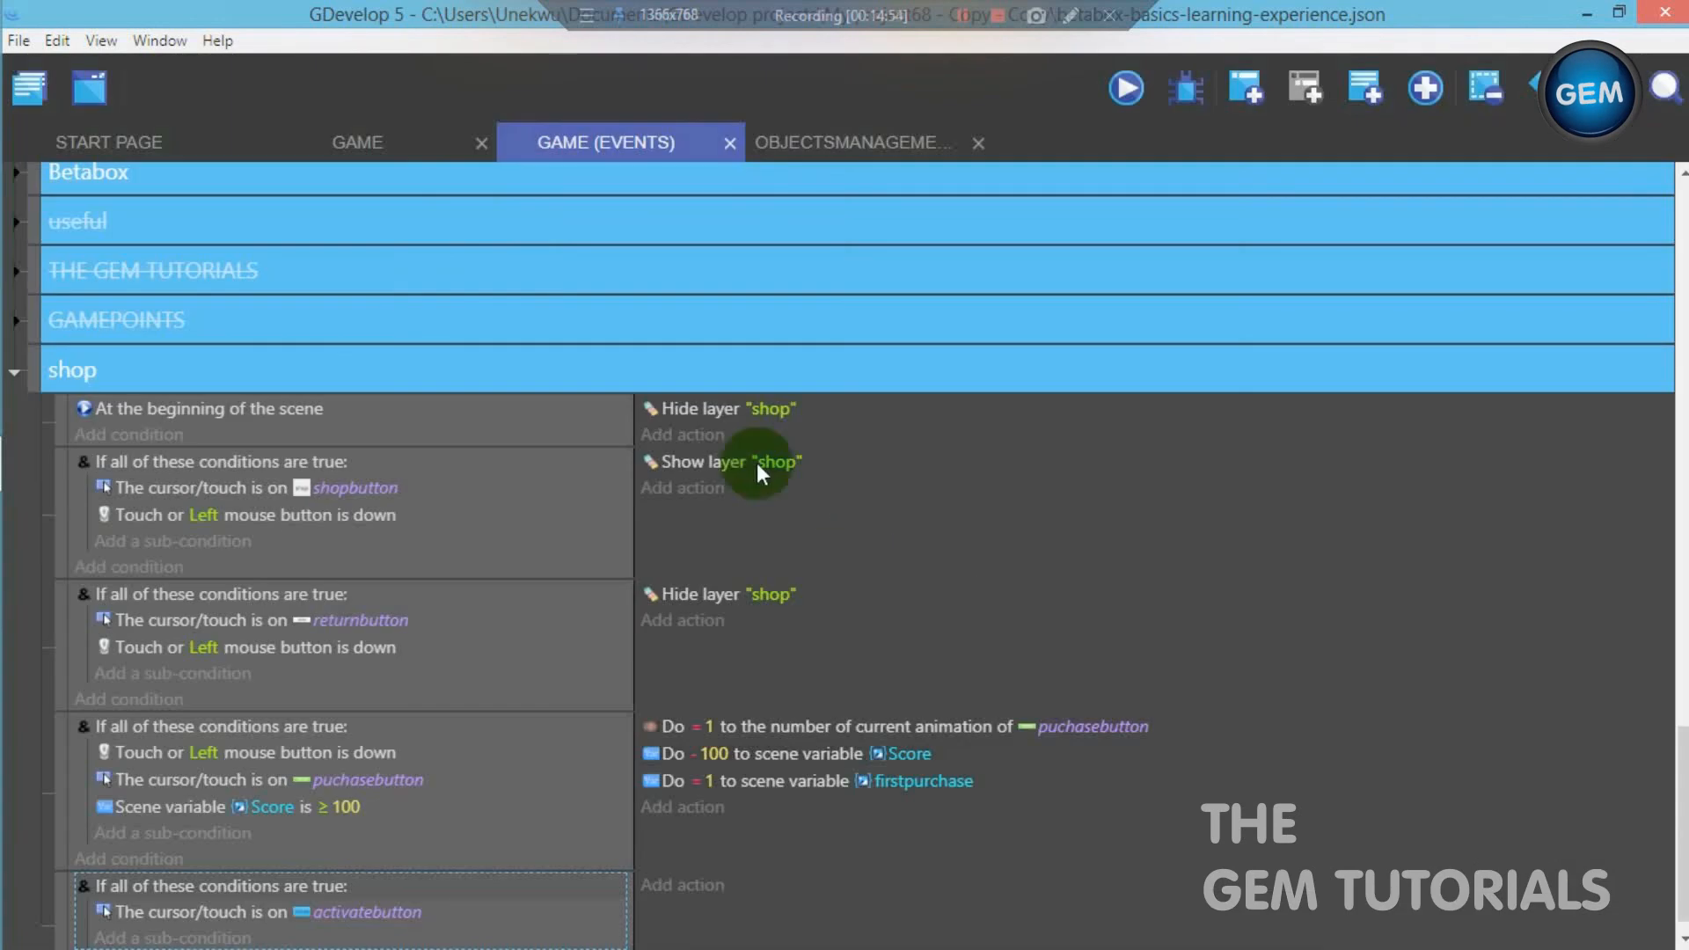
# - Temporarily show the shop layer in the Game scene to examine the Activate button, and return to the scene's events
pyautogui.click(413, 144)
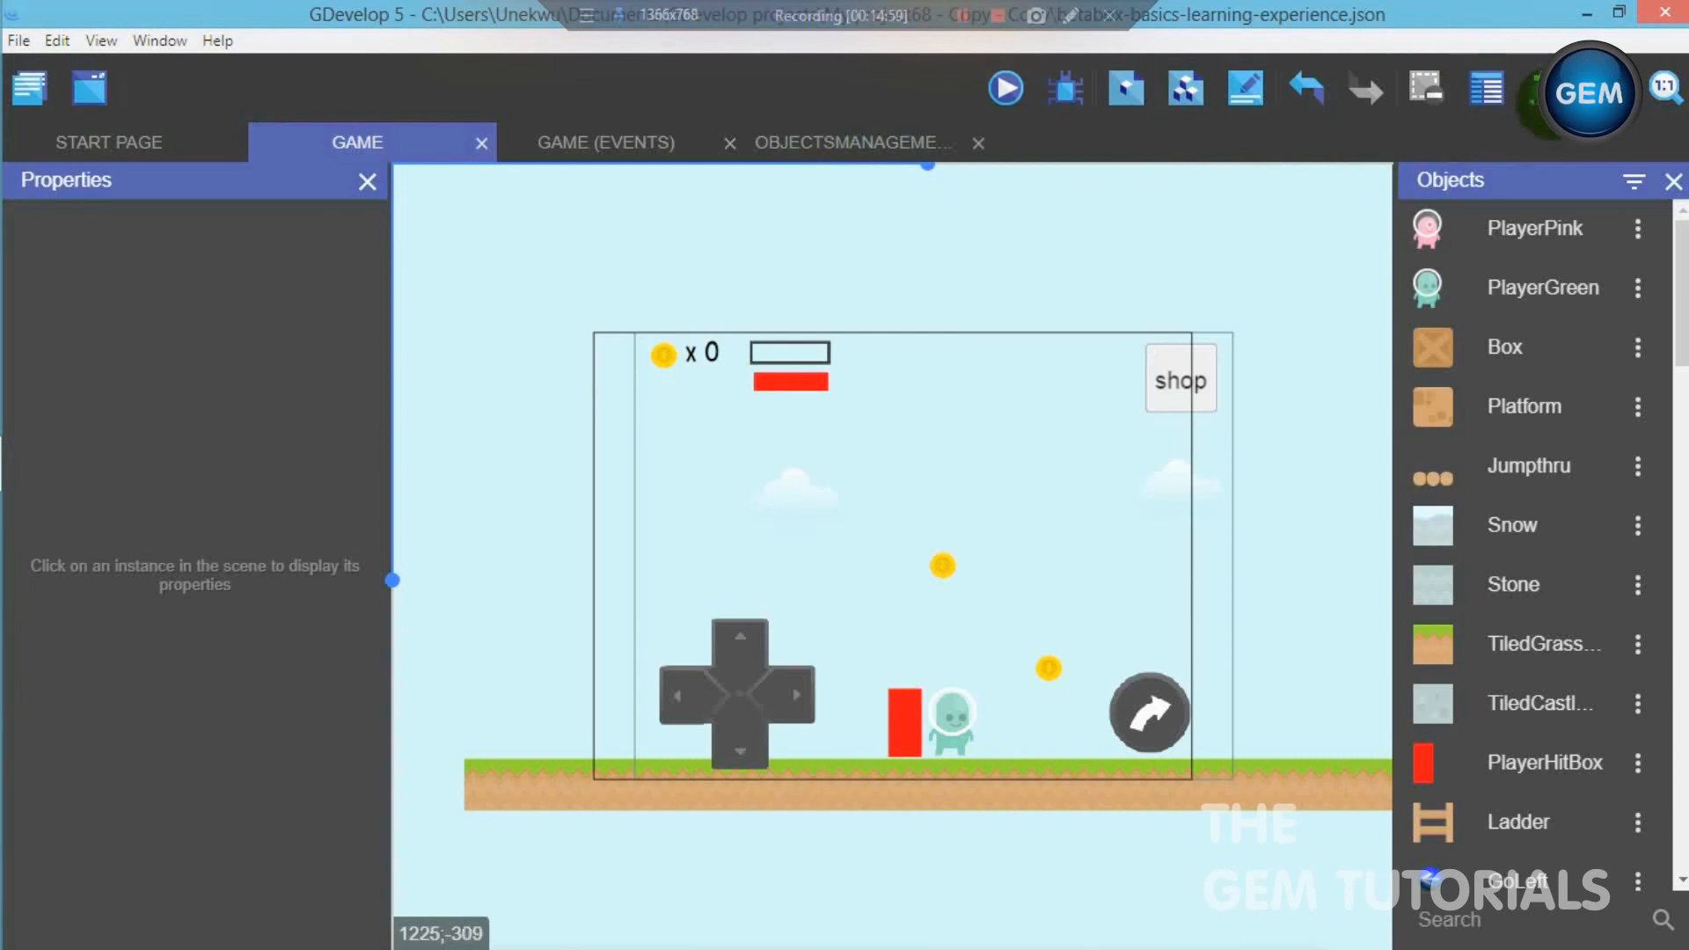
pyautogui.click(1548, 97)
pyautogui.click(1507, 197)
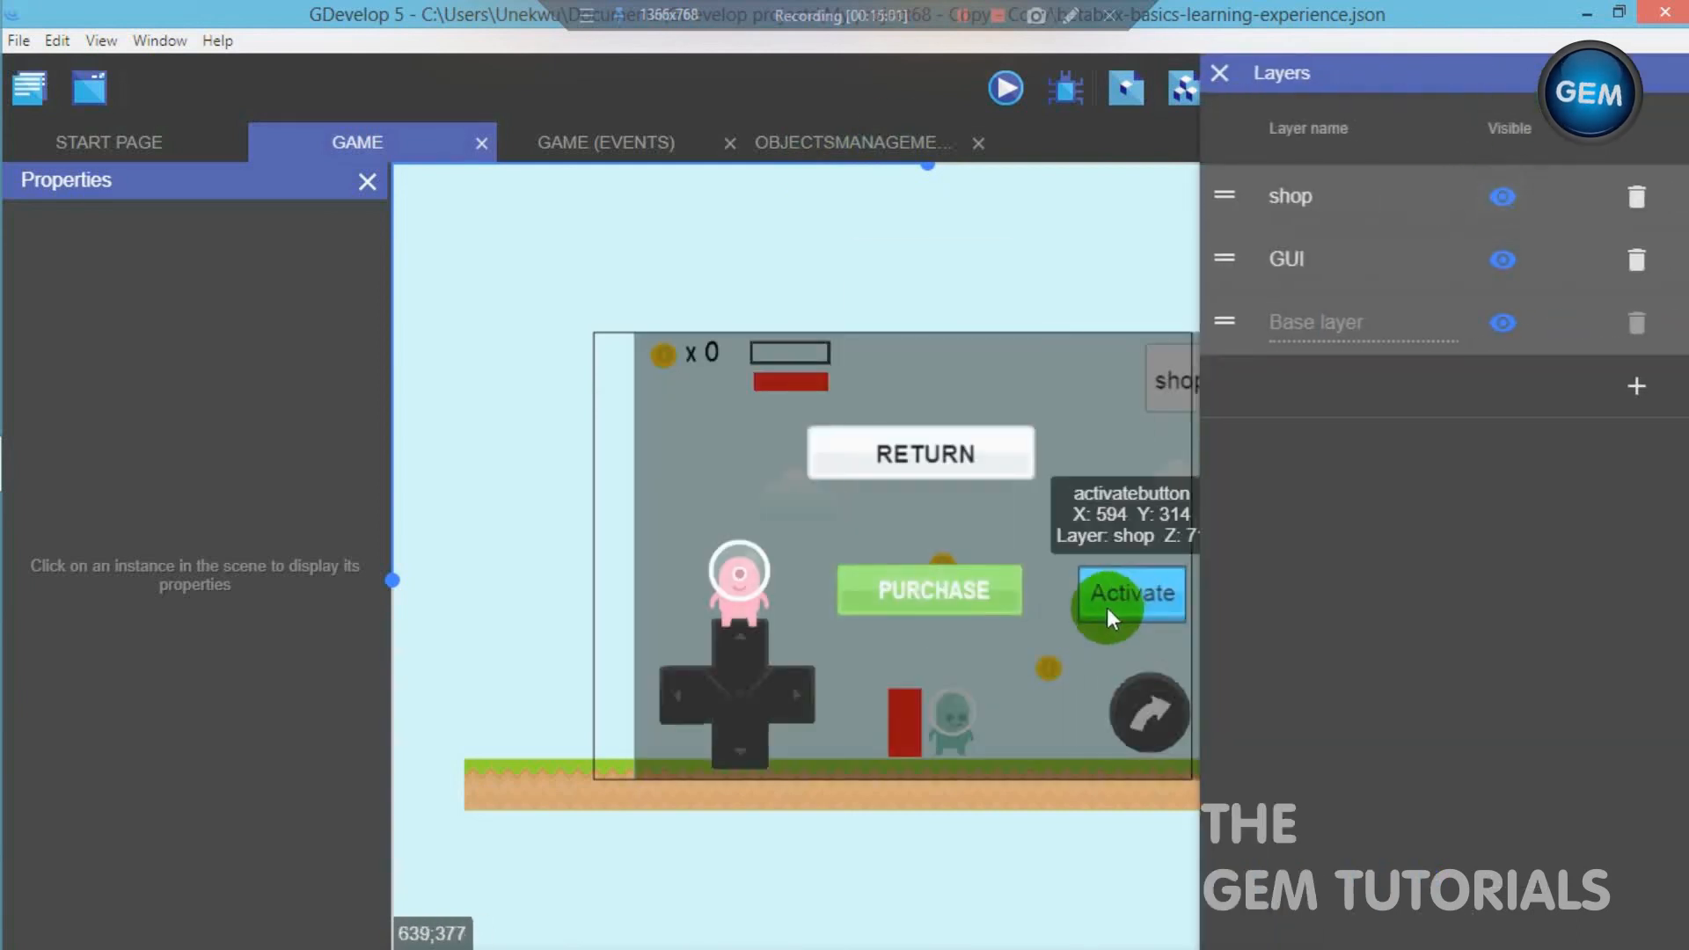
pyautogui.click(1502, 197)
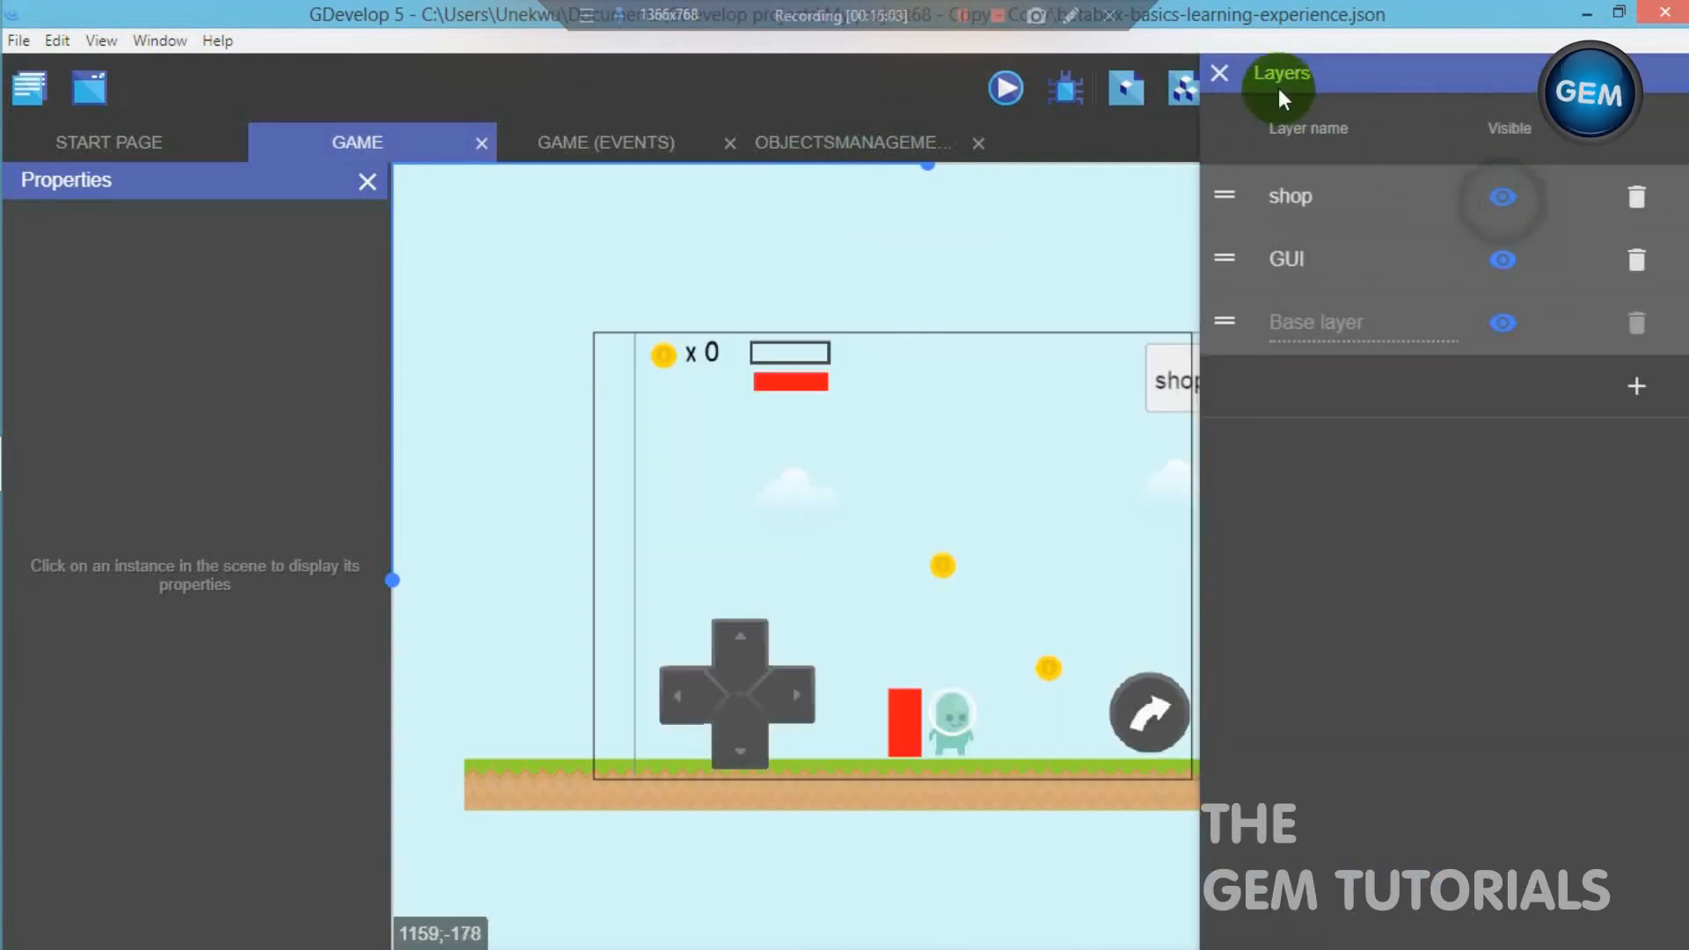
pyautogui.click(714, 104)
pyautogui.click(620, 141)
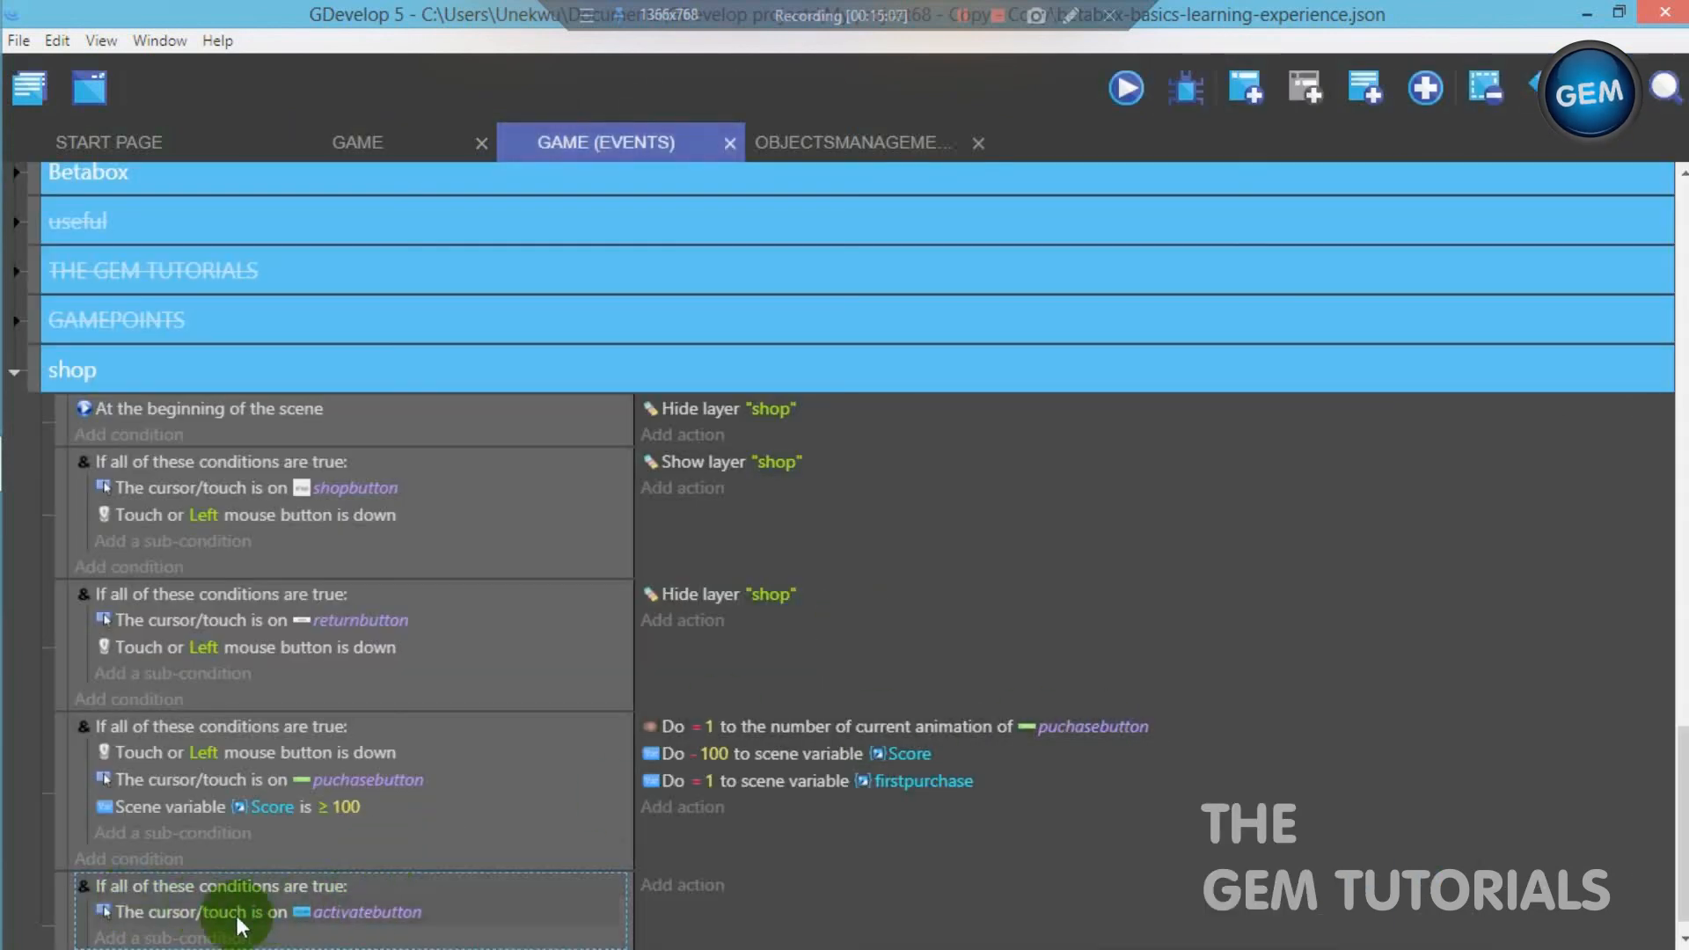
# - Add a Mouse button pressed or touch held sub-condition to the activatebutton event, testing the Left (primary) button
pyautogui.click(203, 938)
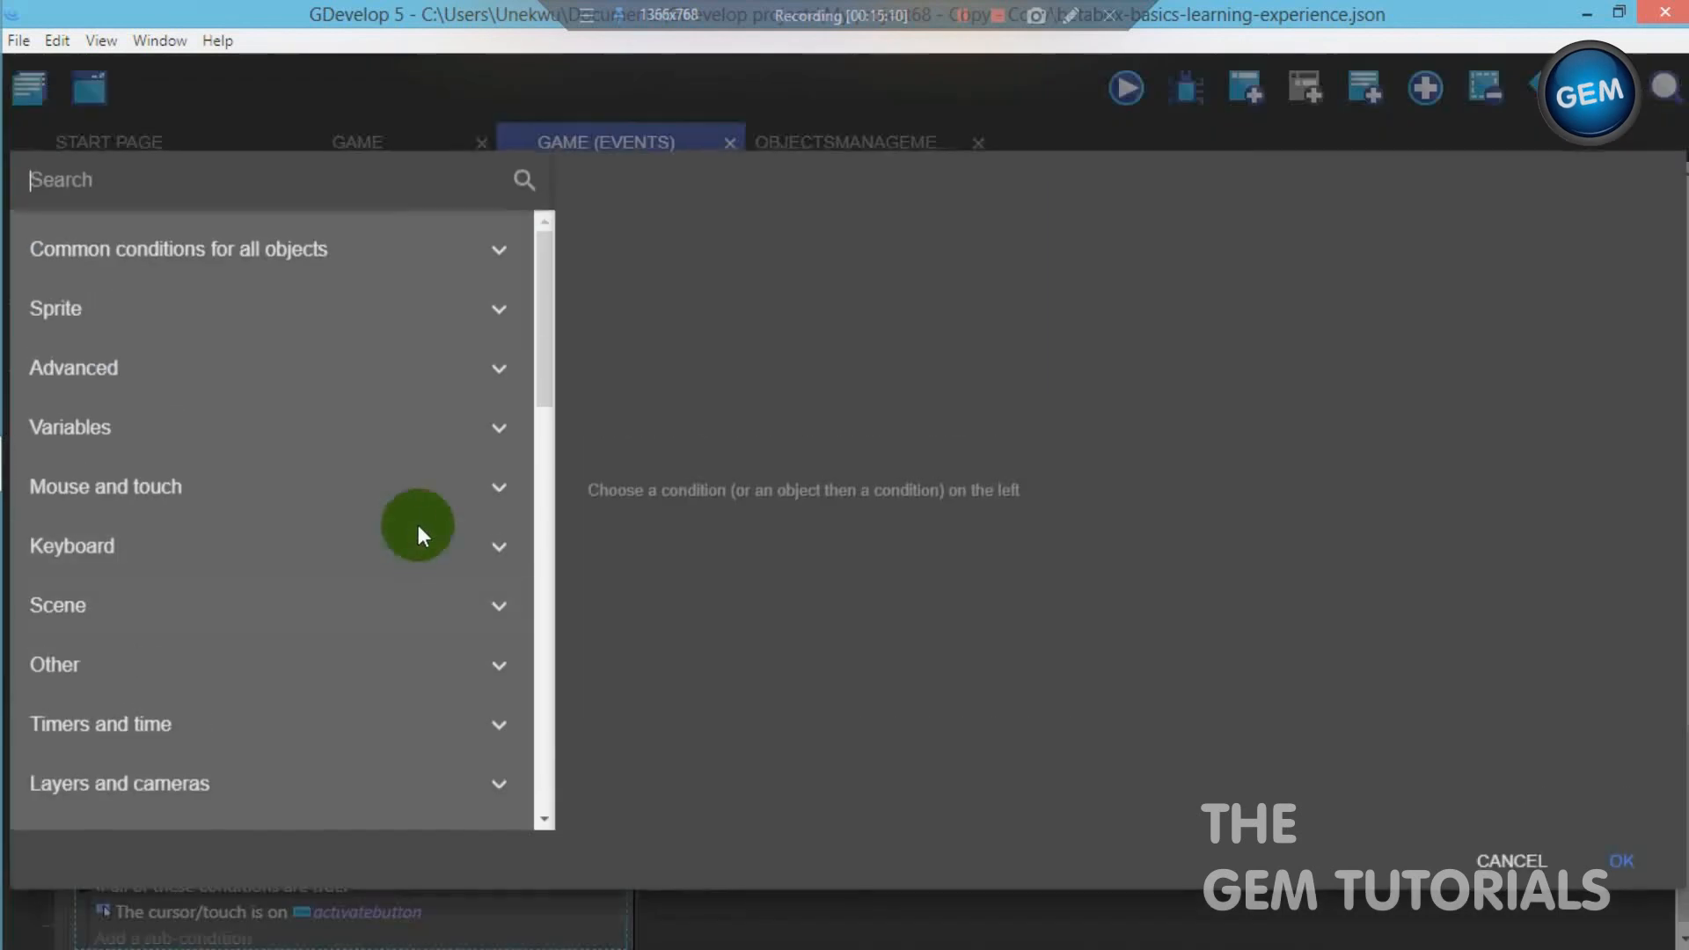
pyautogui.write('mouse')
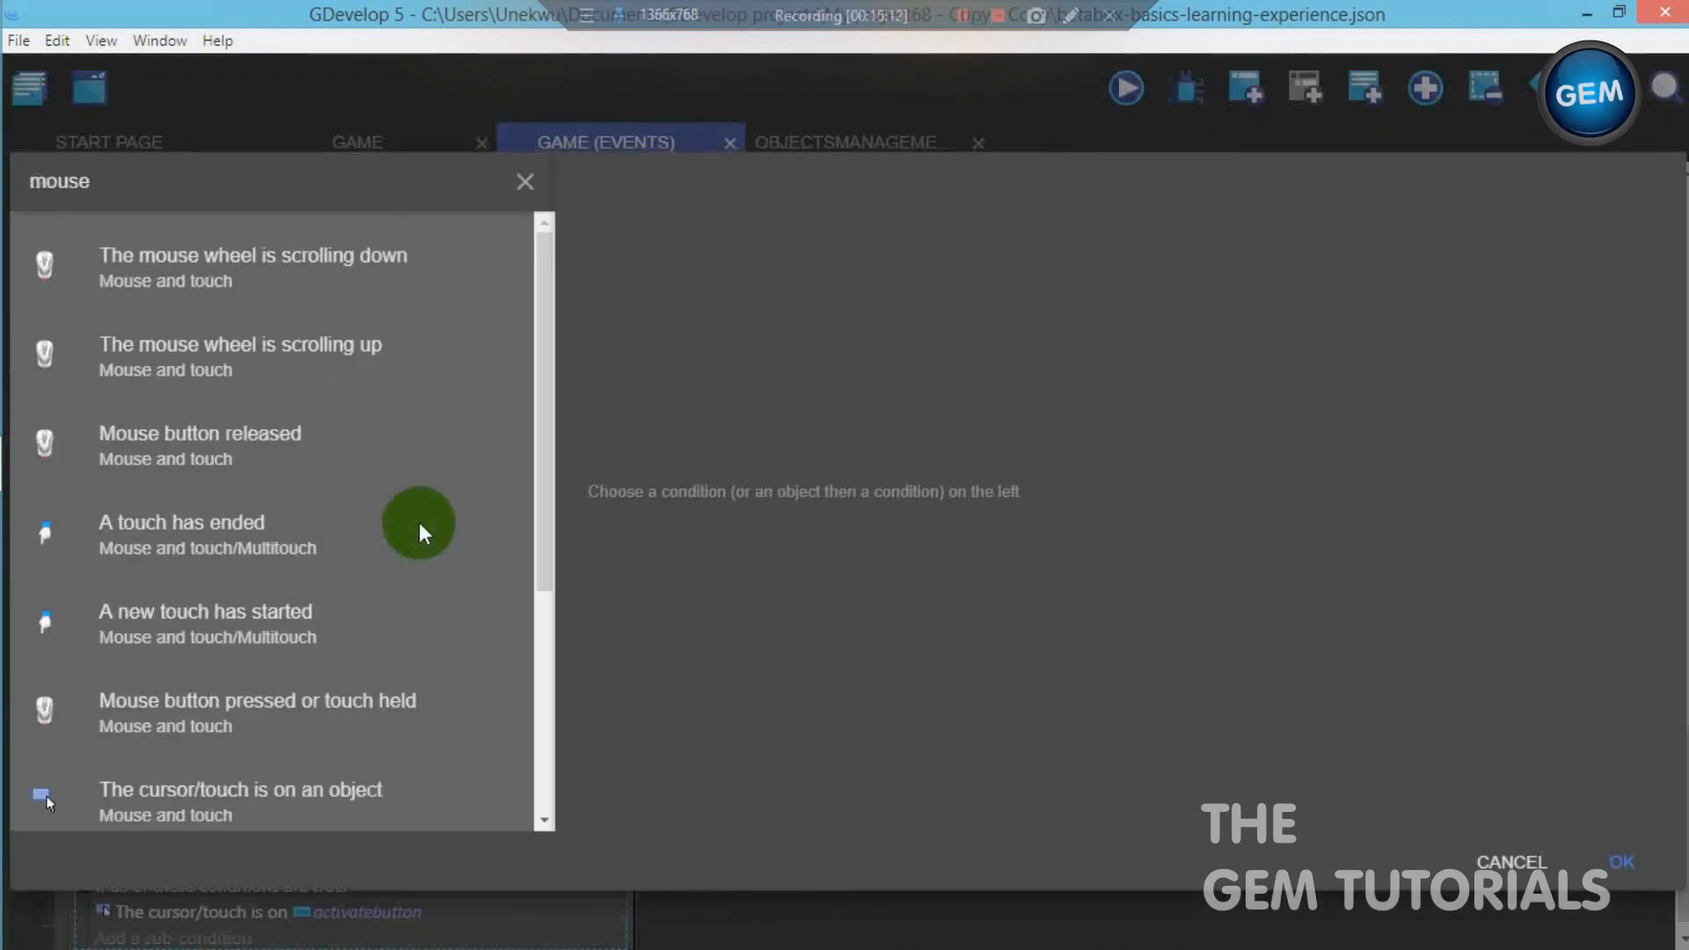
pyautogui.click(296, 717)
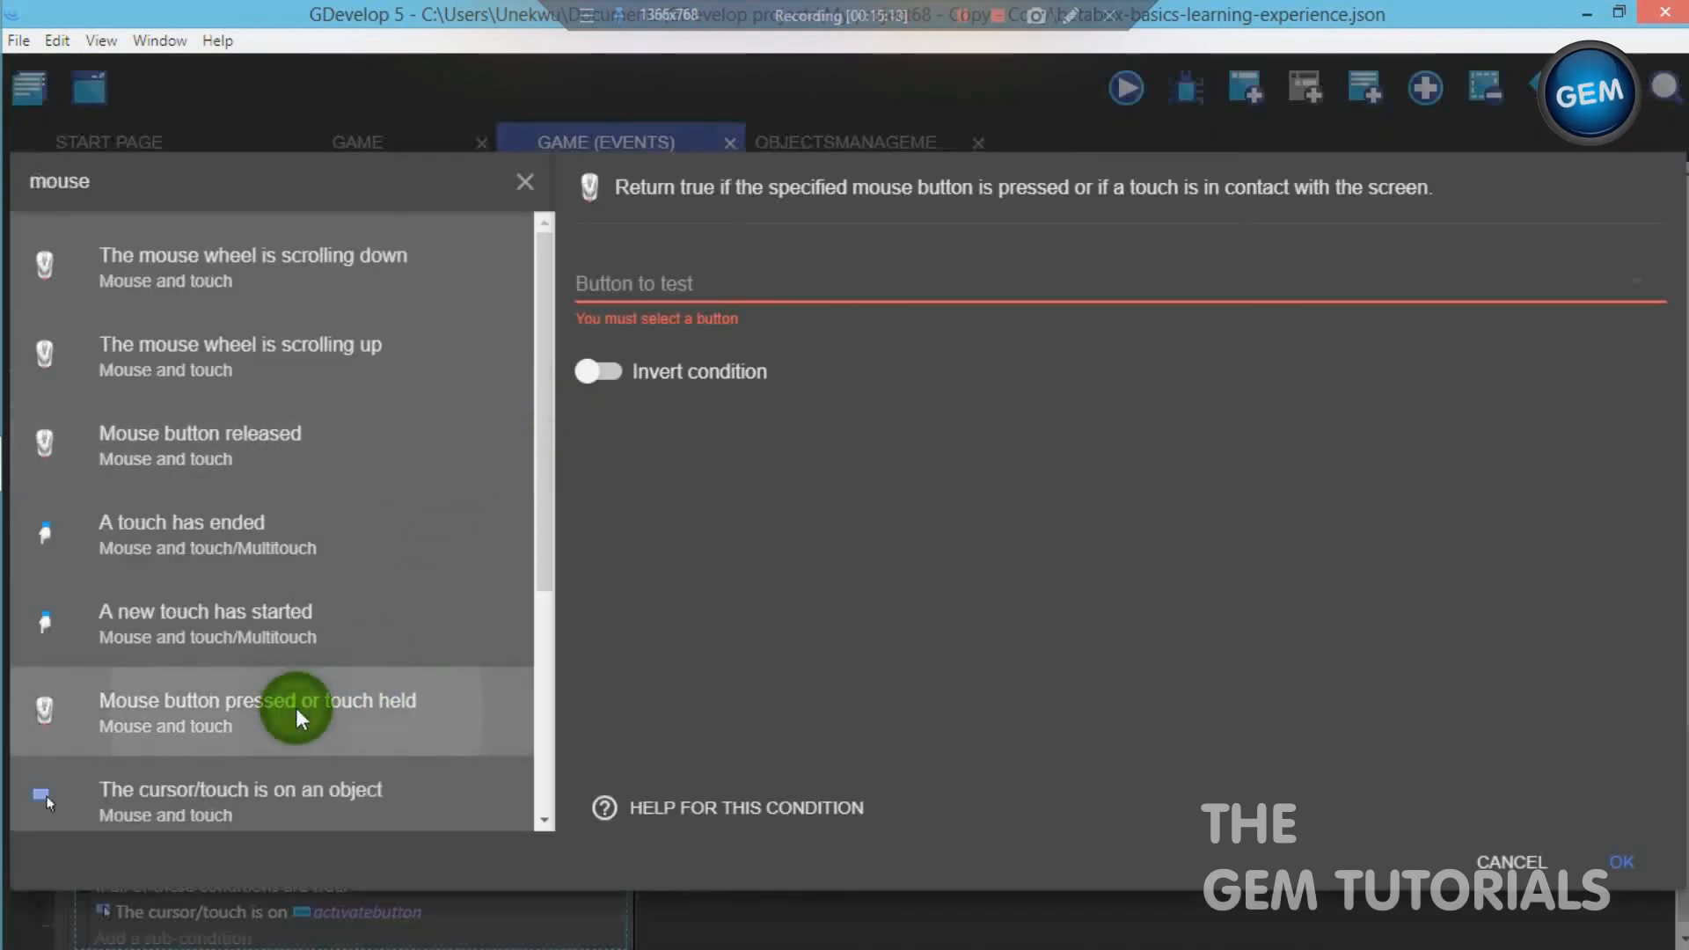
pyautogui.click(735, 277)
pyautogui.click(709, 306)
pyautogui.click(701, 274)
pyautogui.click(691, 277)
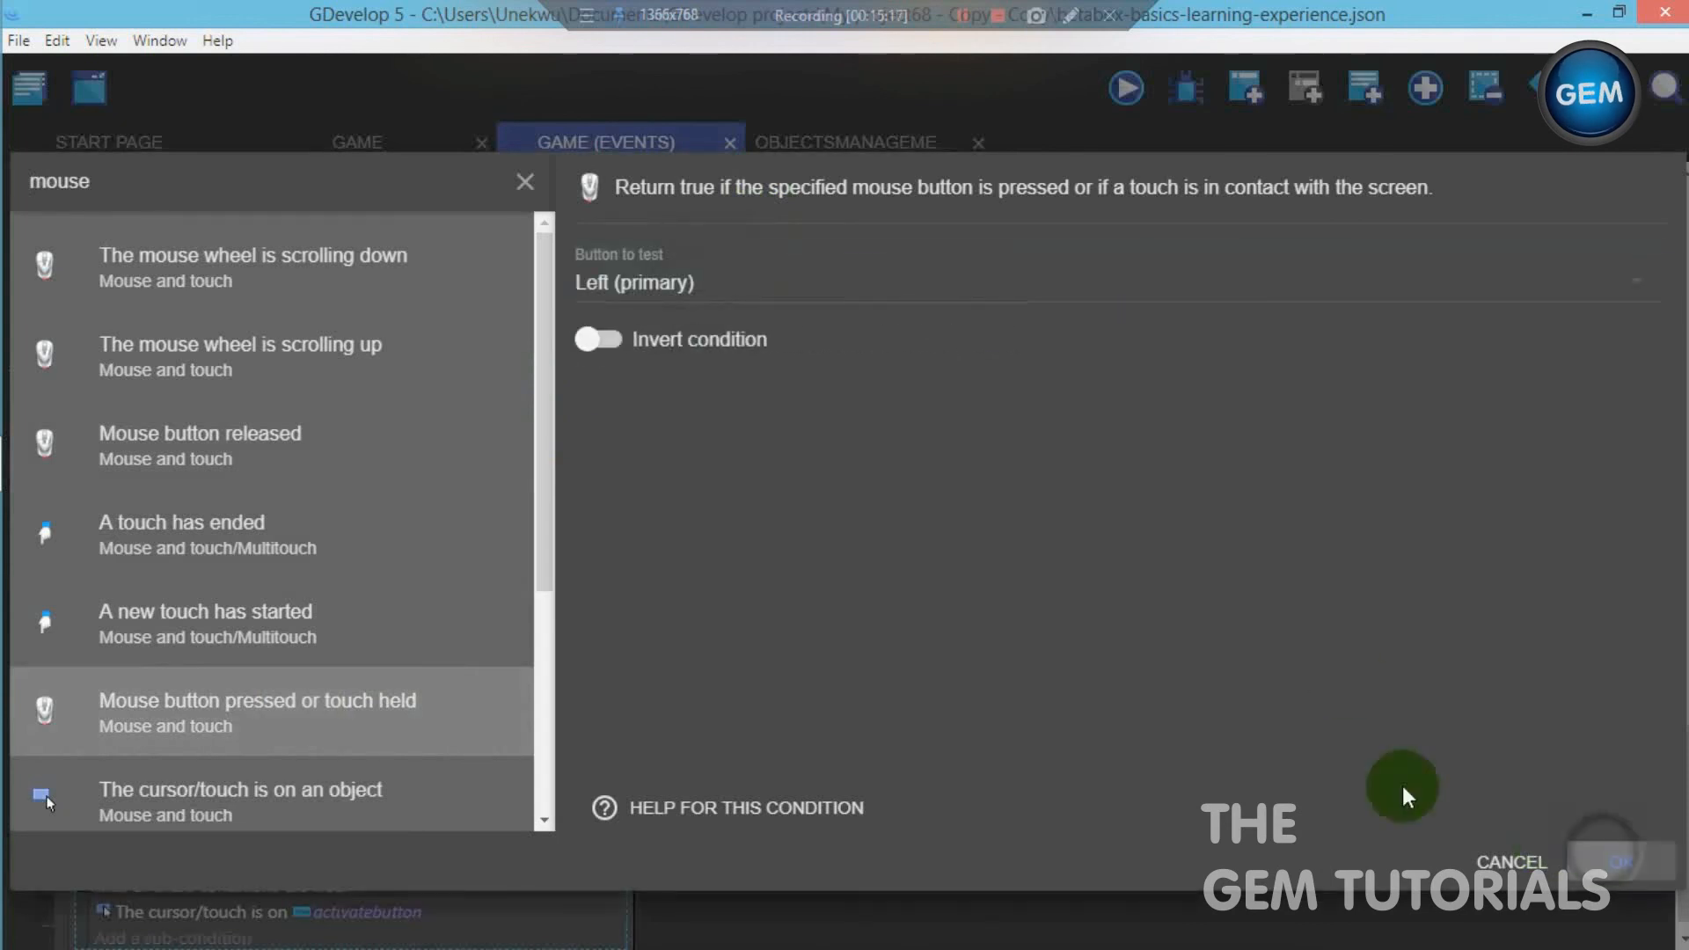
# - Confirm the mouse button sub-condition, and add a sub-condition to the activatebutton event testing that scene variable firstpurchase is = (equal to) 1
pyautogui.click(1618, 860)
pyautogui.moveTo(1682, 832); pyautogui.dragTo(1683, 858)
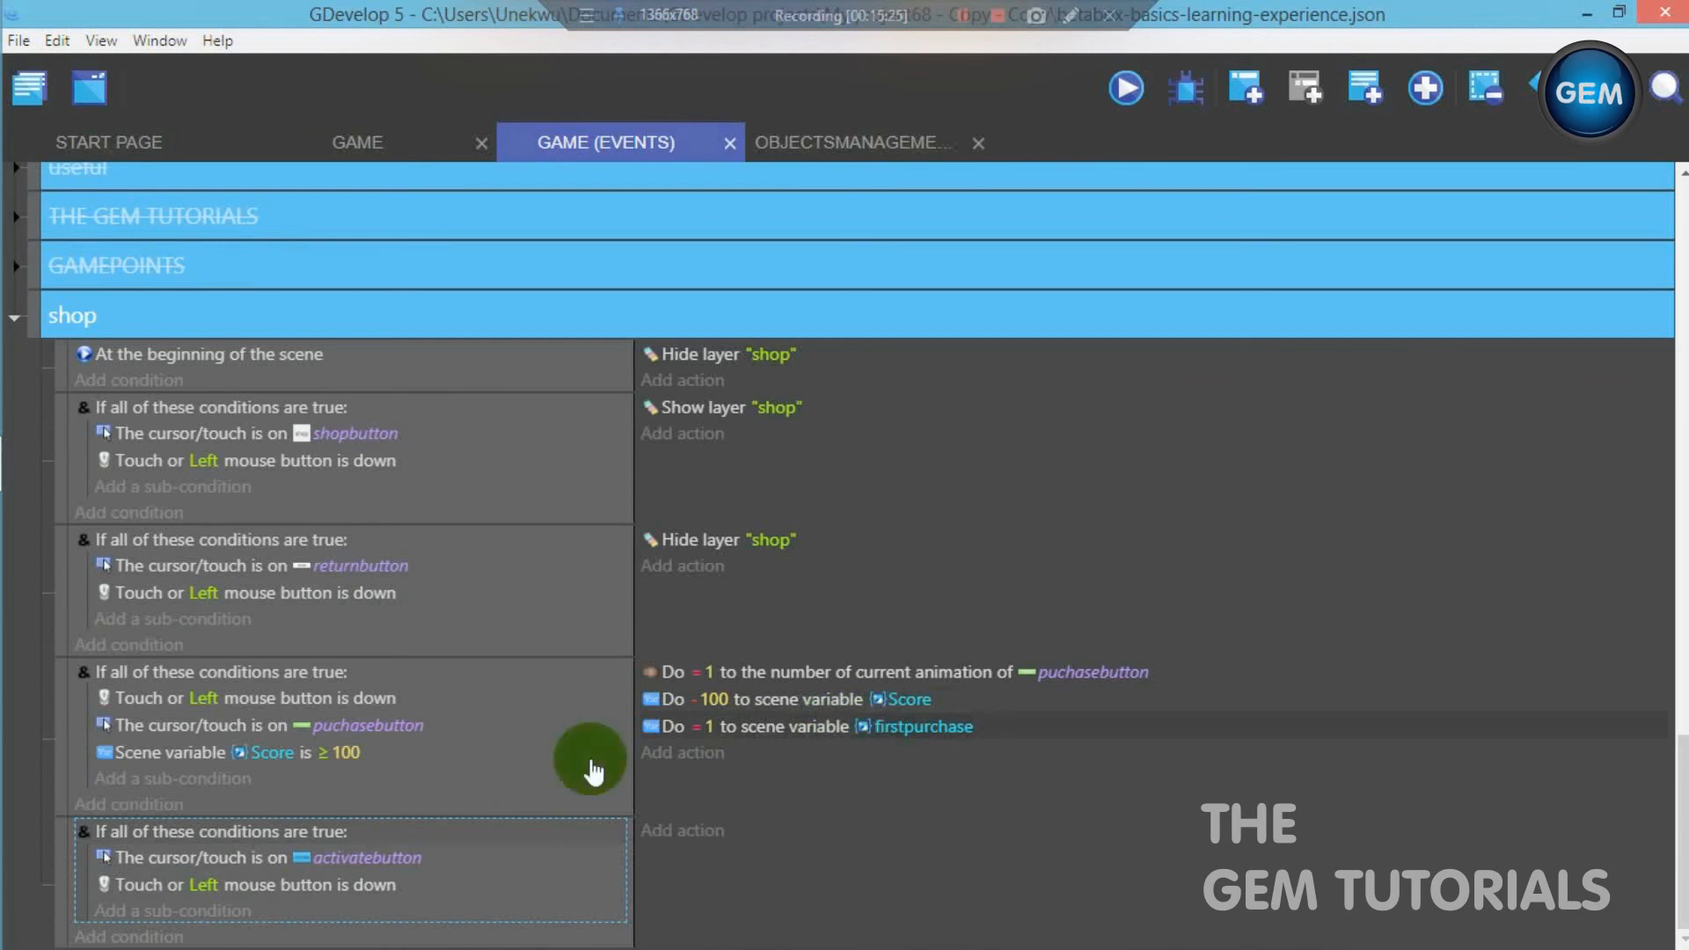
pyautogui.click(196, 915)
pyautogui.write('scene')
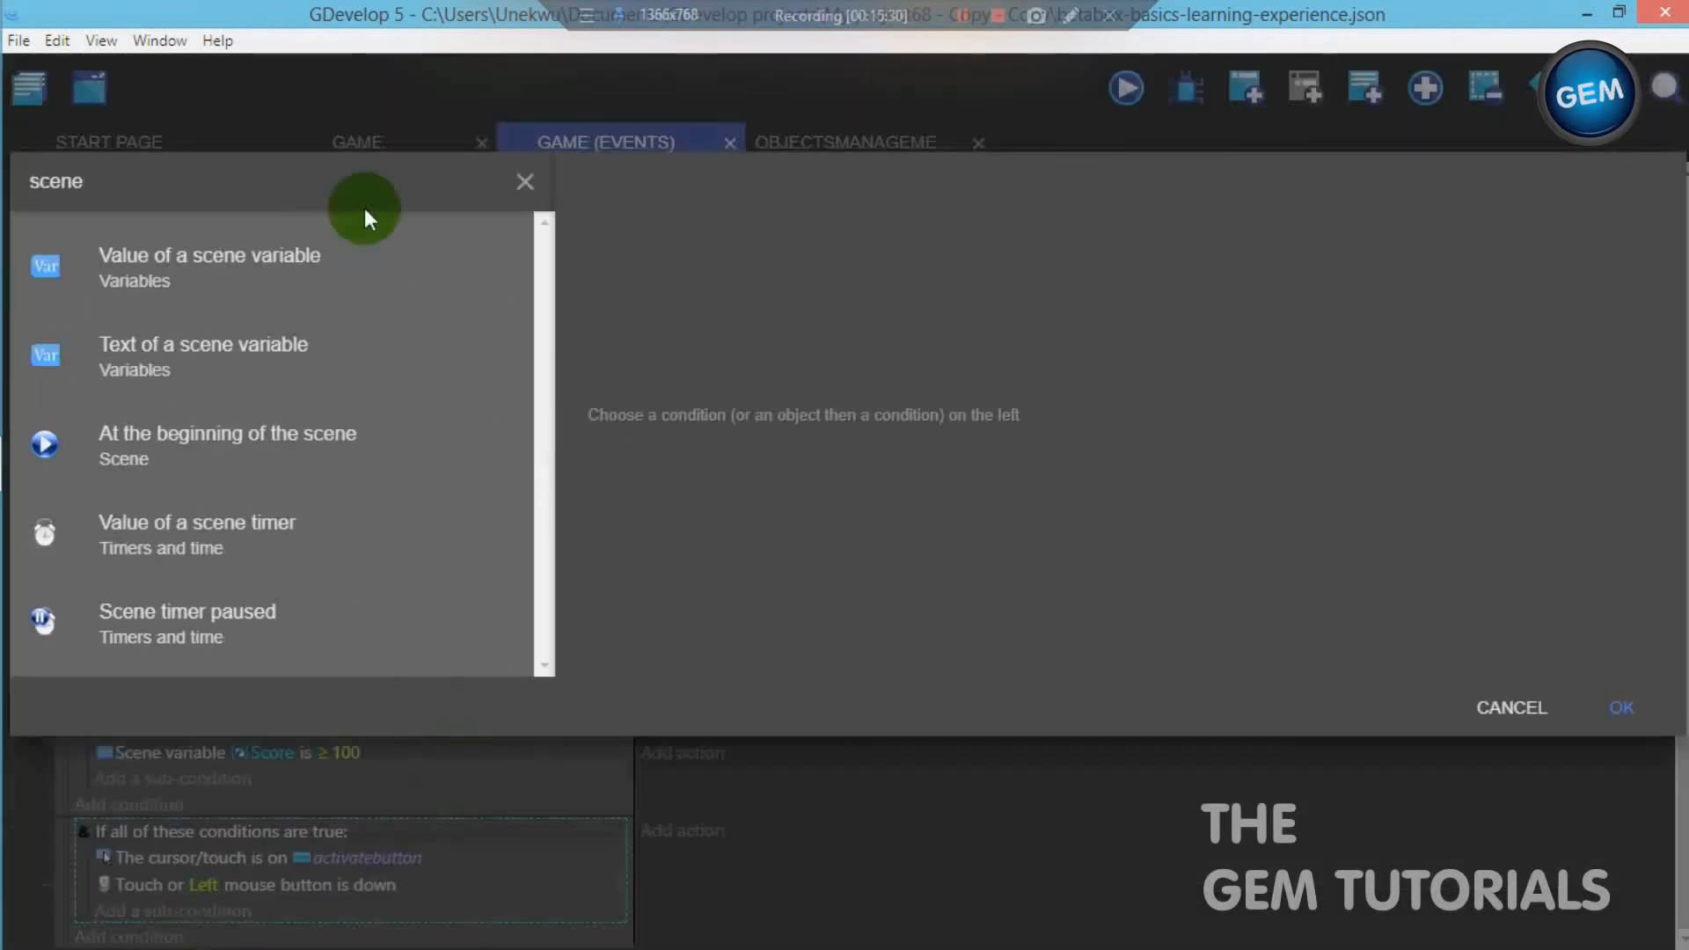
pyautogui.click(340, 268)
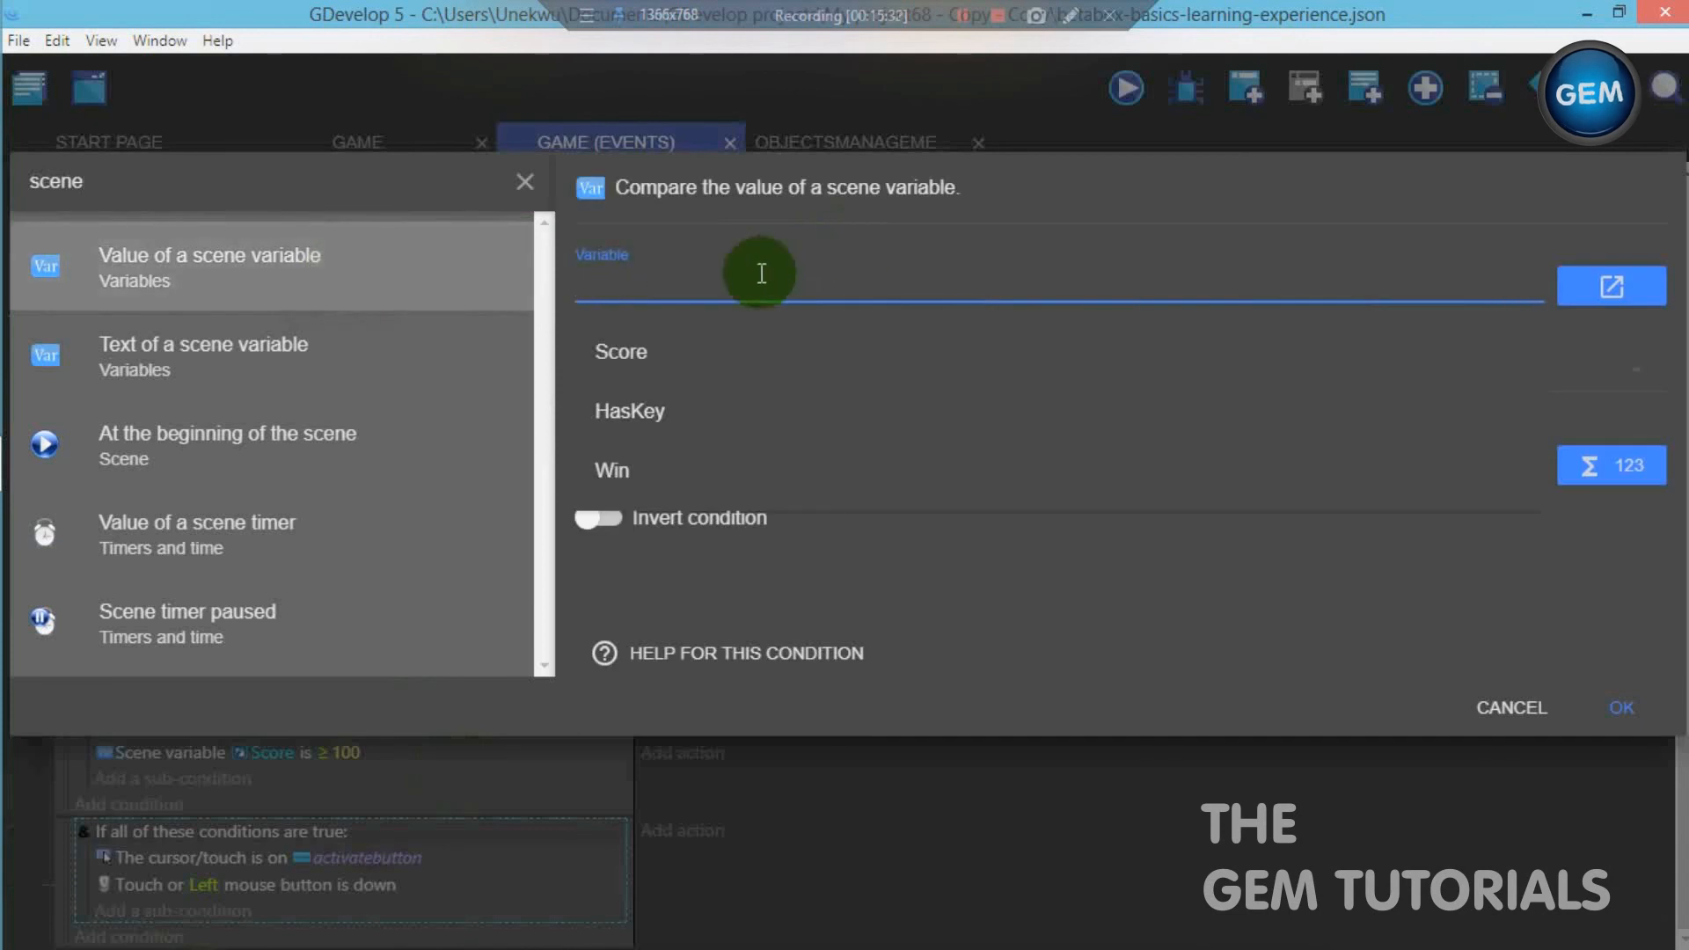
pyautogui.write('firstpurchase')
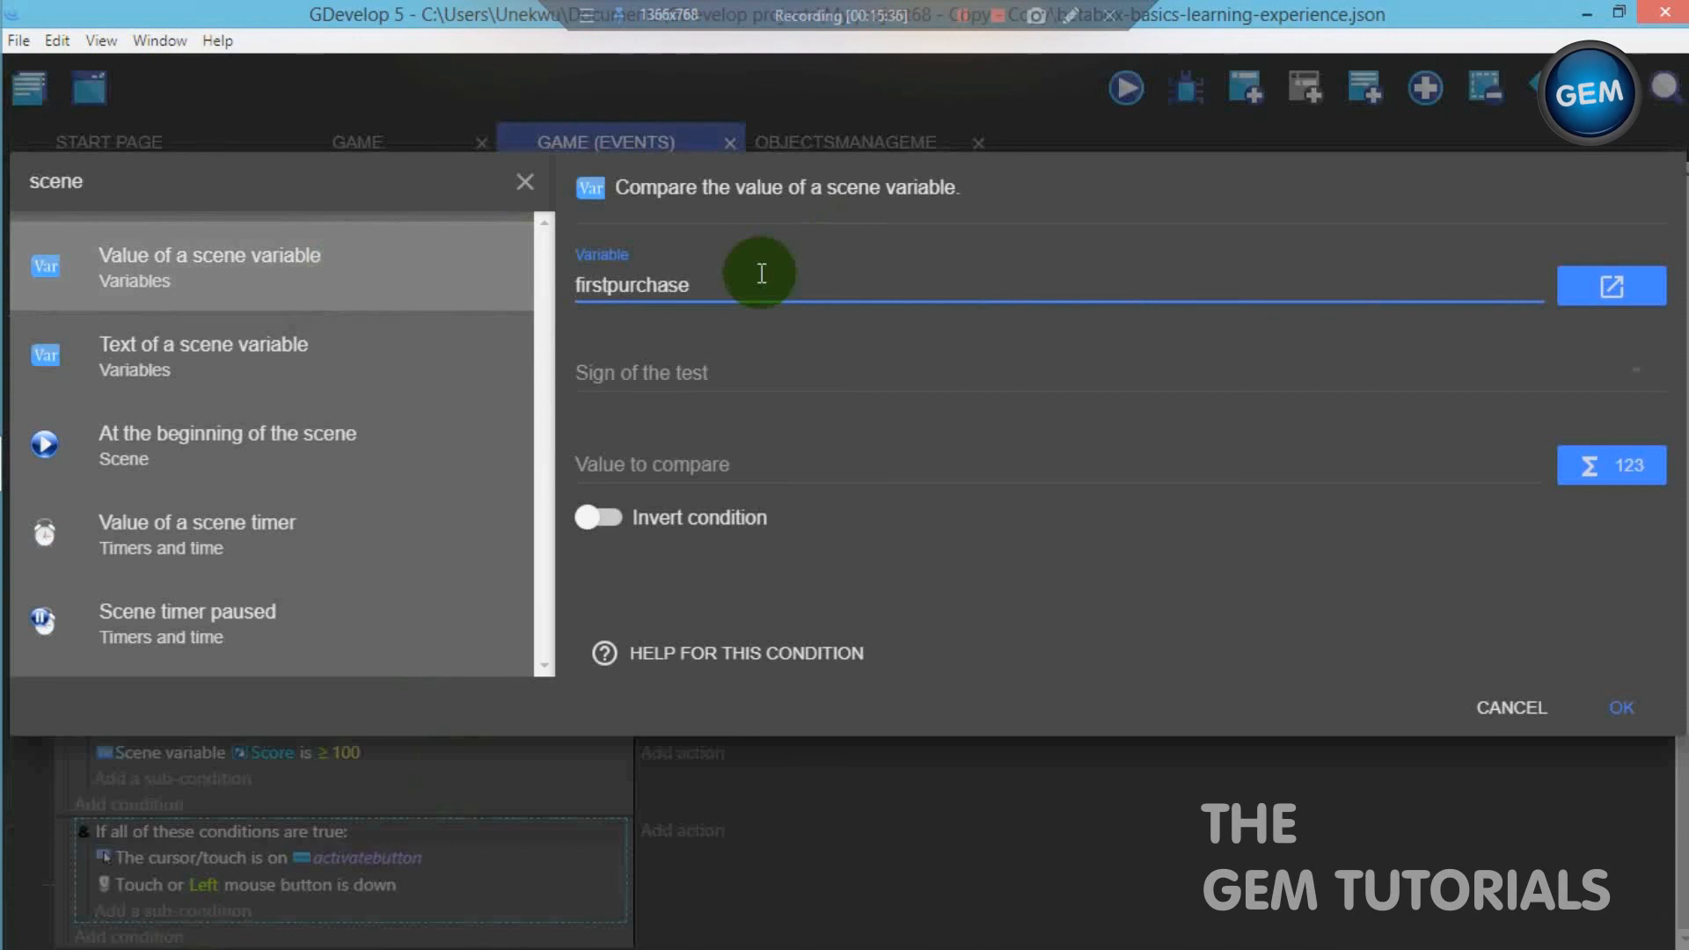
pyautogui.click(725, 380)
pyautogui.click(721, 364)
pyautogui.click(908, 476)
pyautogui.write('1')
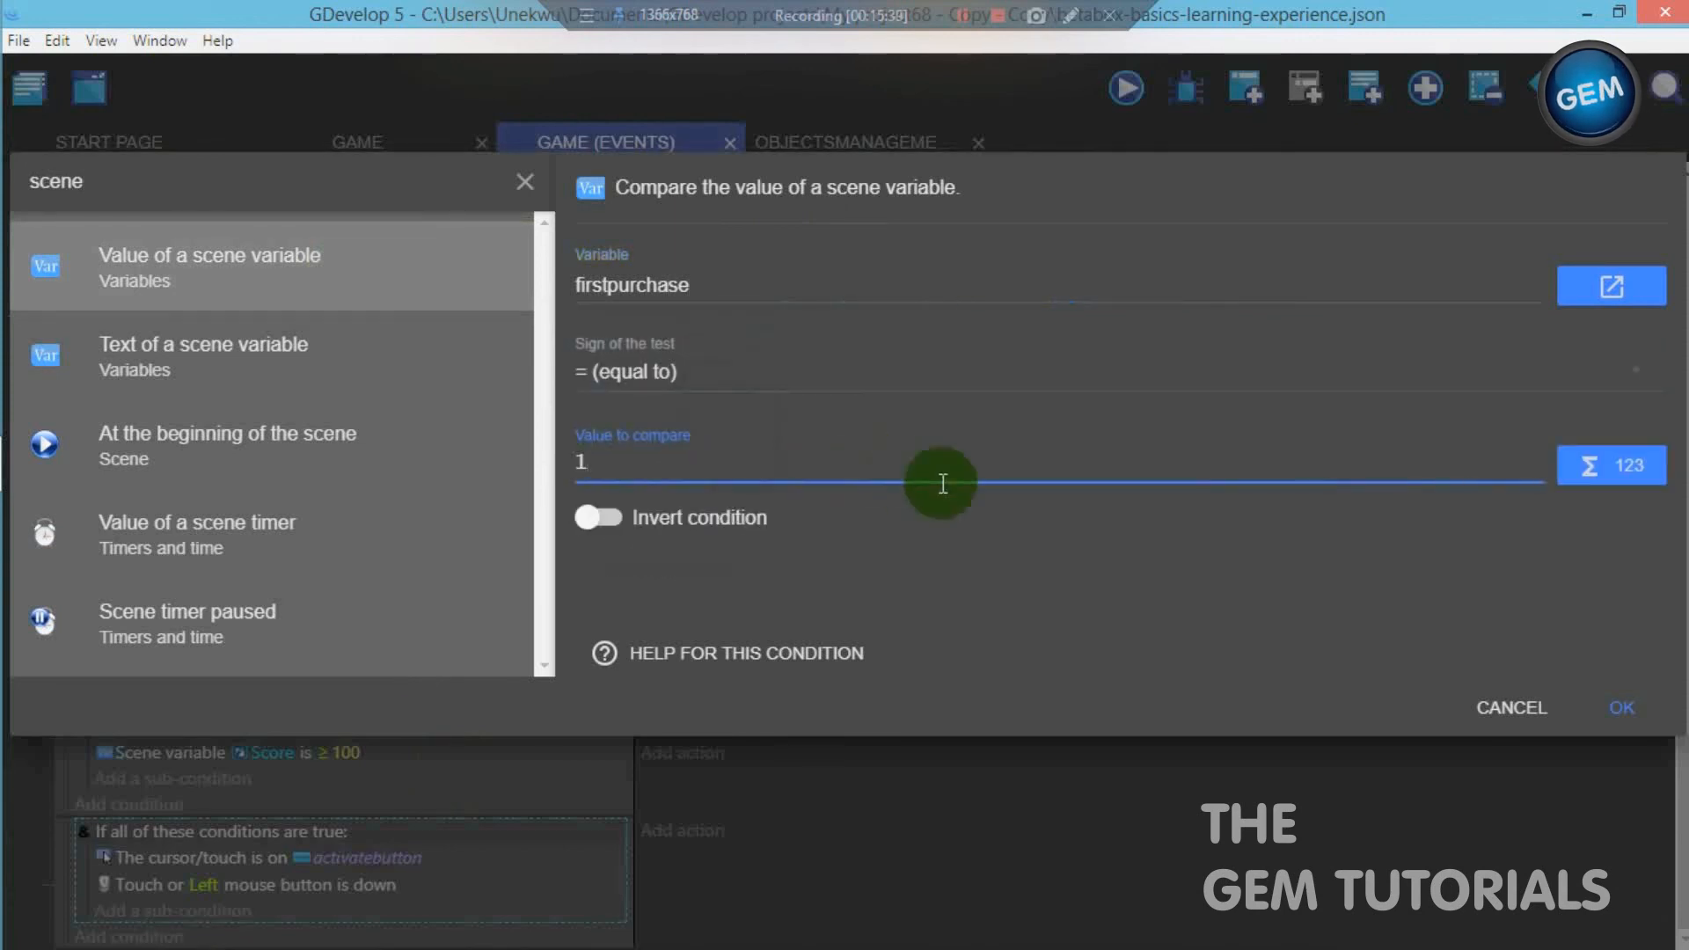
pyautogui.click(1623, 709)
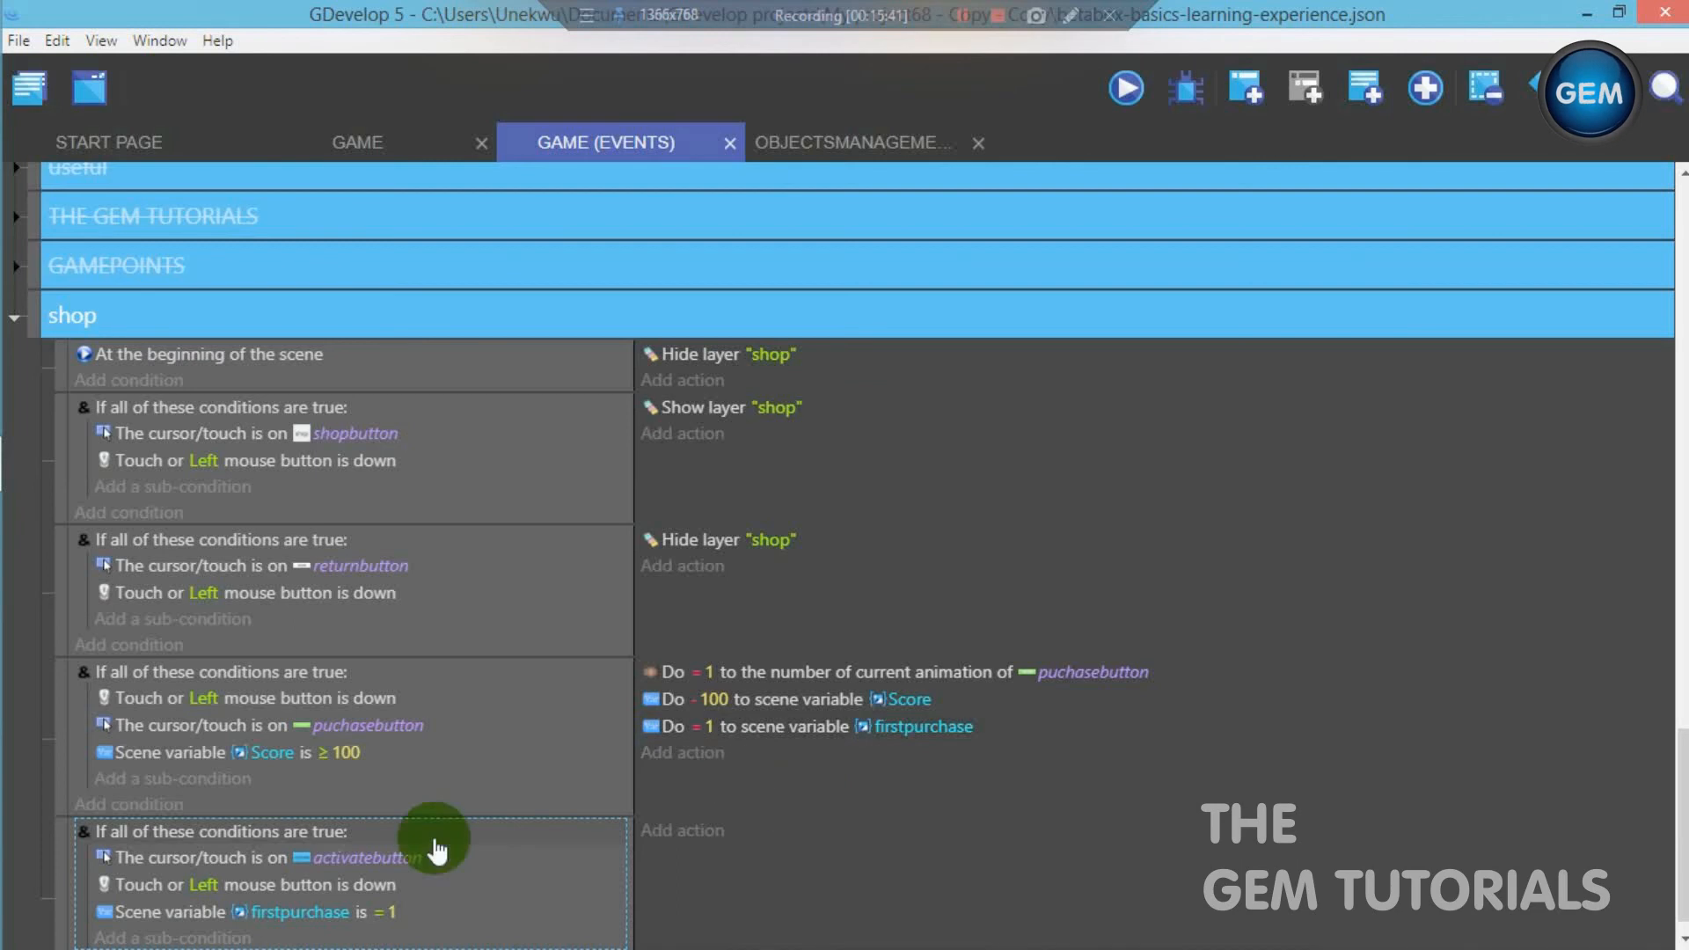
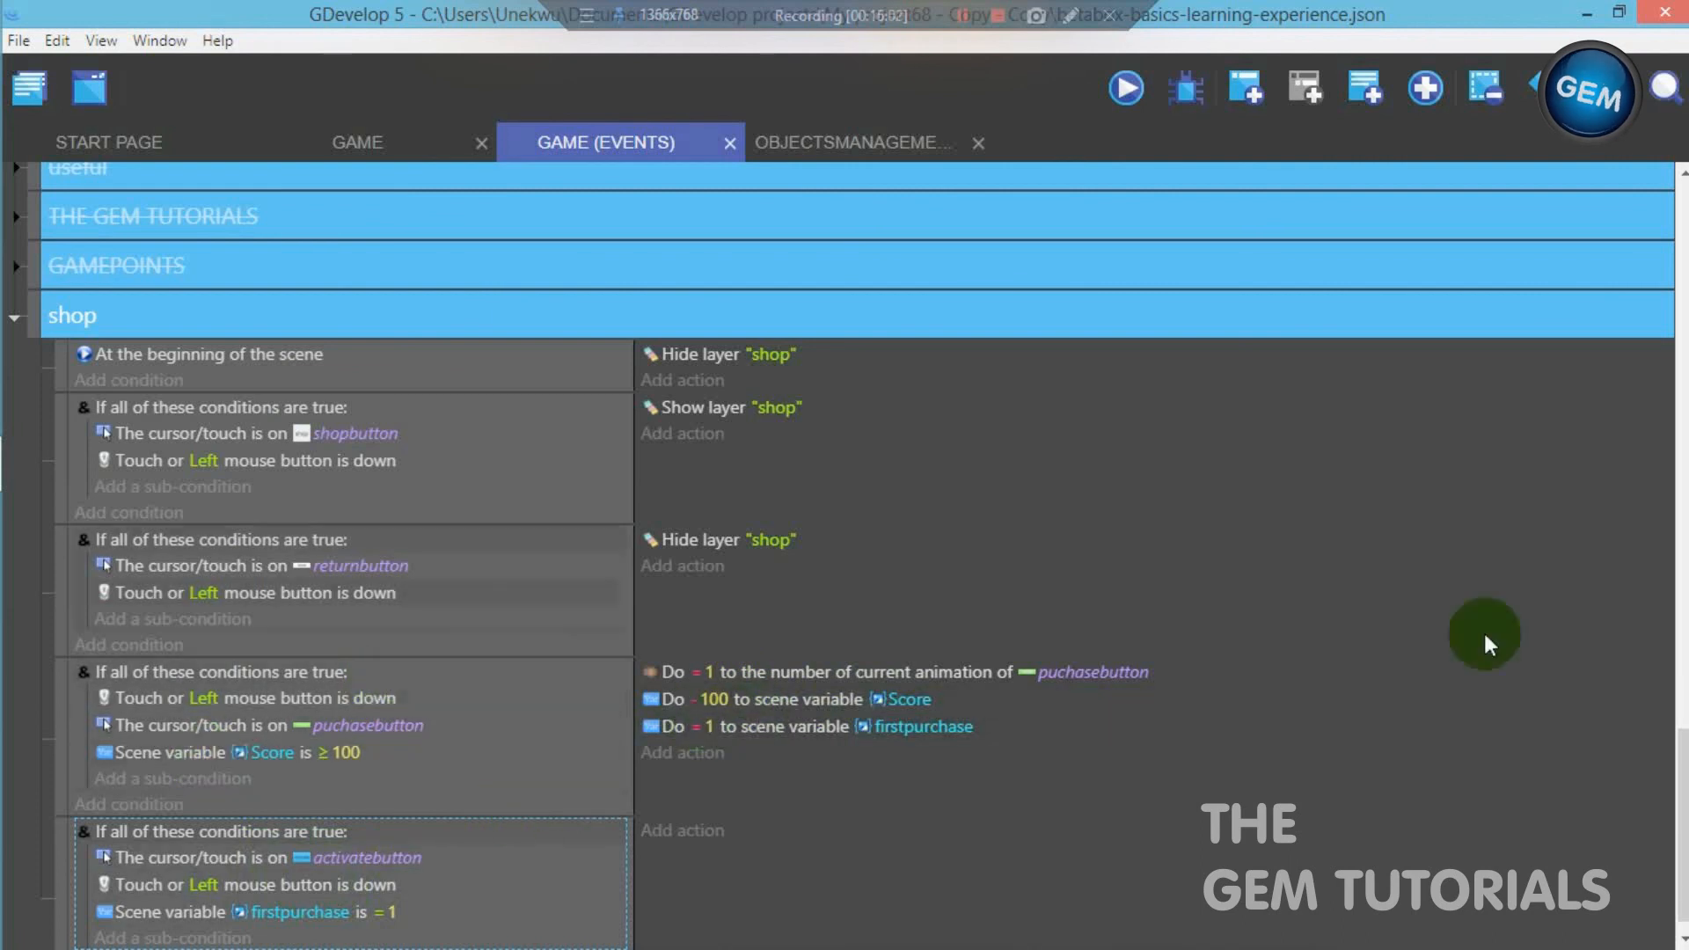
# - Show the shop layer in the Game scene to examine its Purchase and Activate buttons, and return to the scene's events
pyautogui.scroll(-1, 1484, 633)
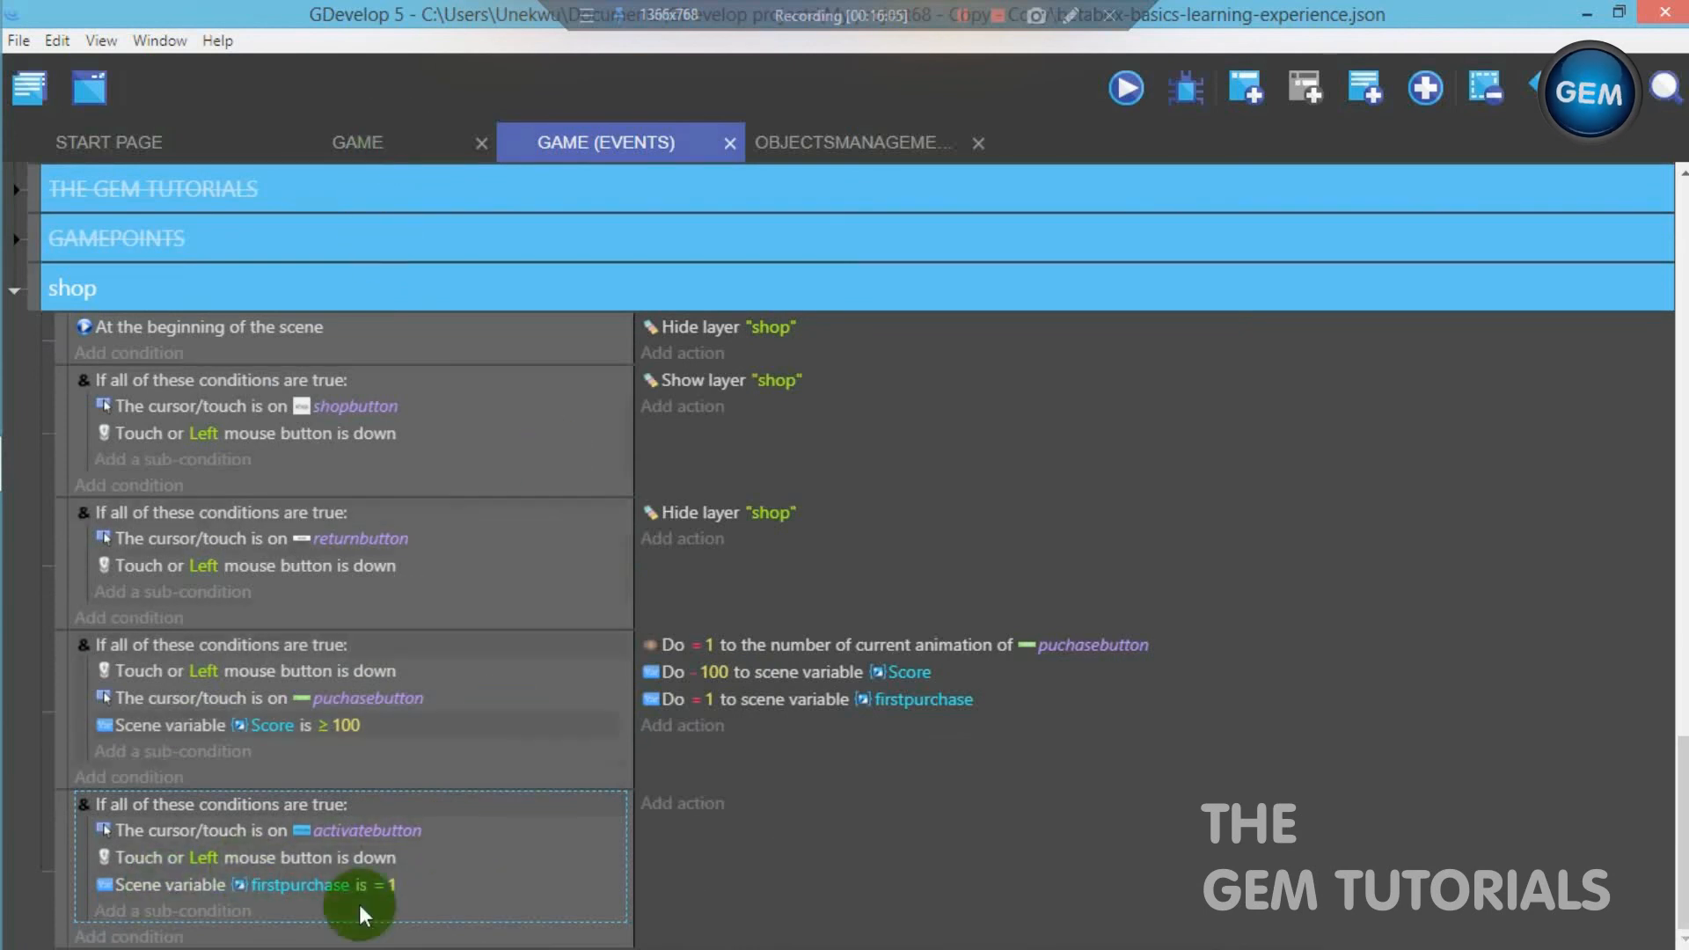
pyautogui.click(409, 145)
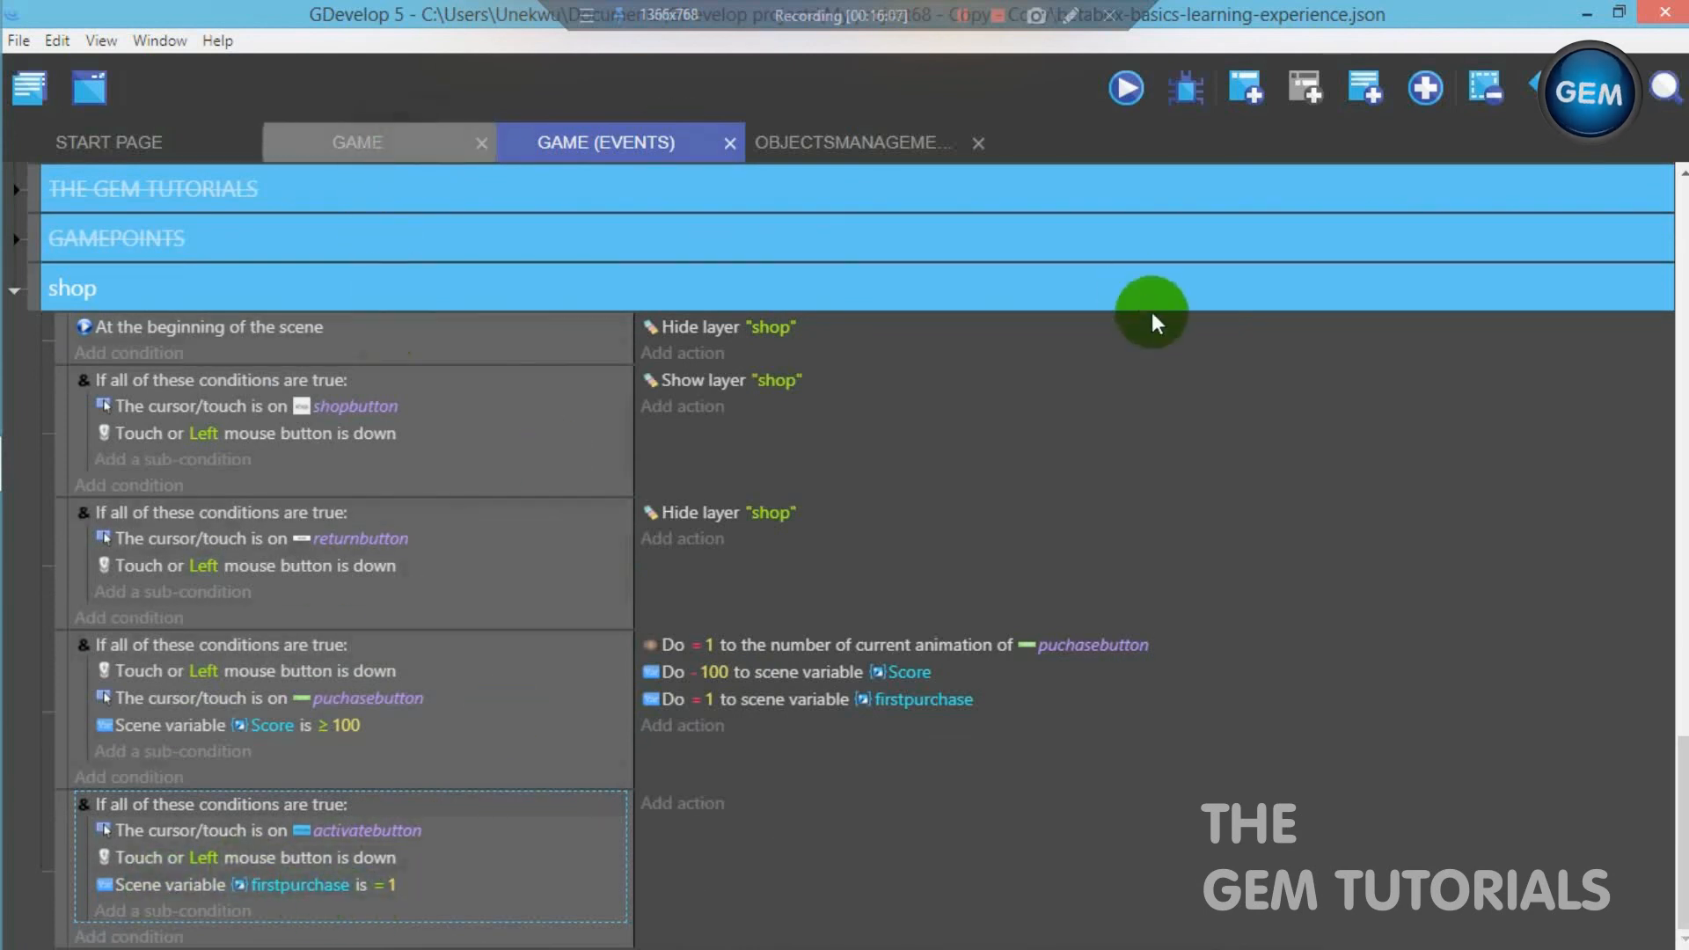
pyautogui.click(1541, 84)
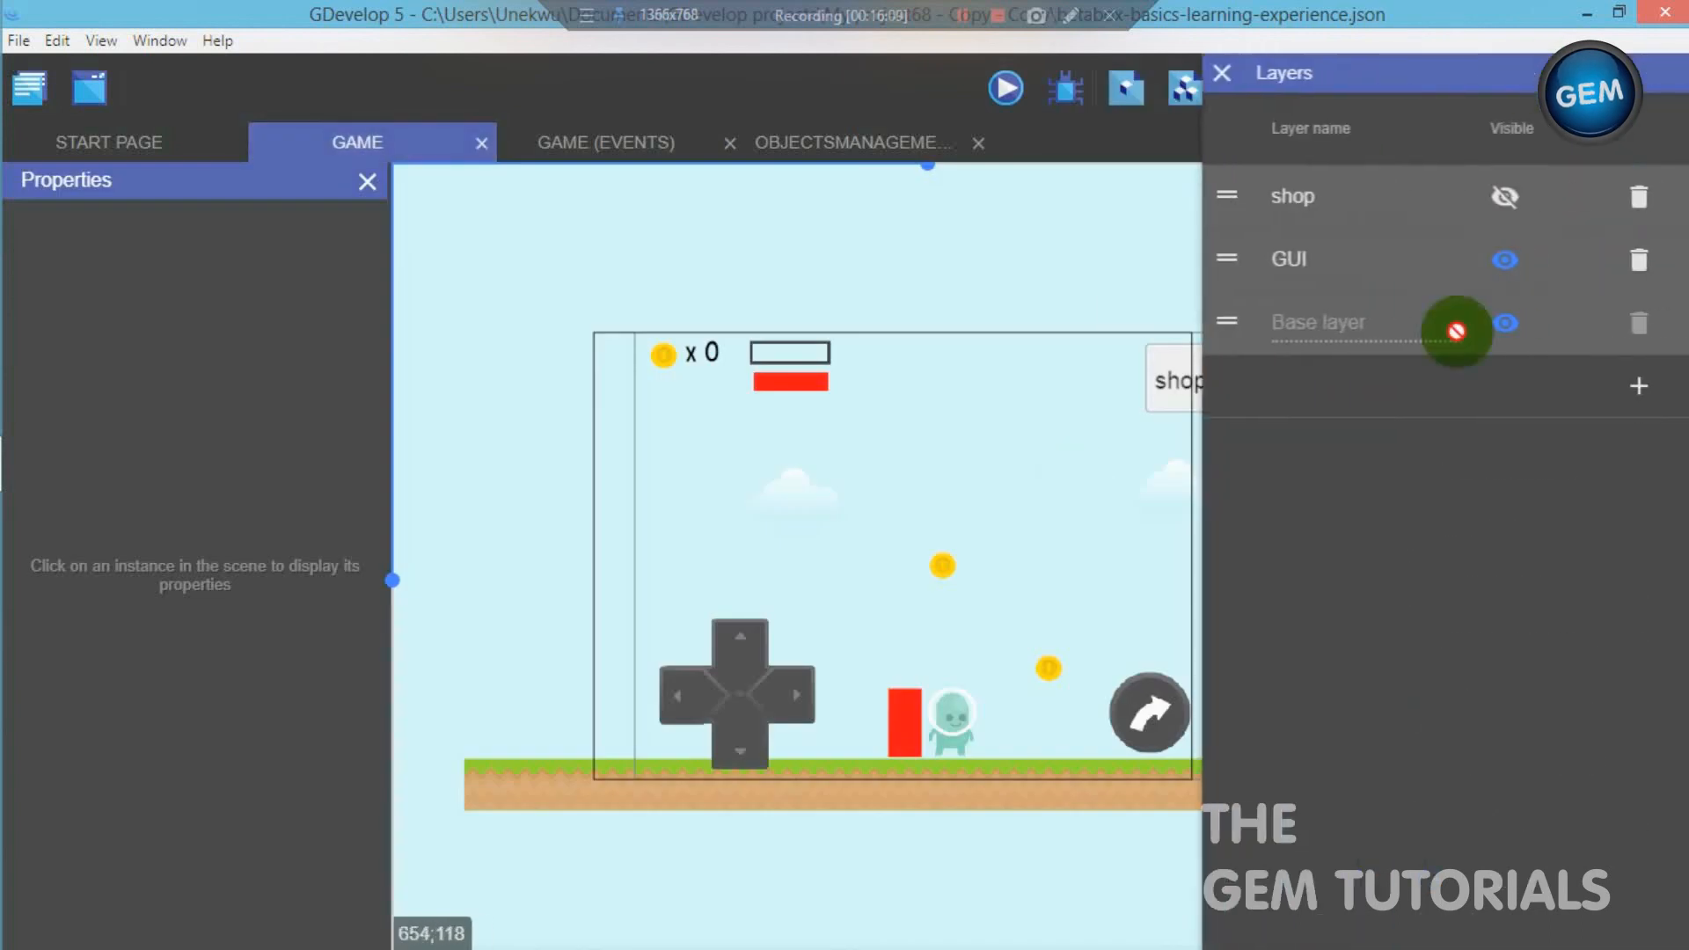
pyautogui.click(1502, 199)
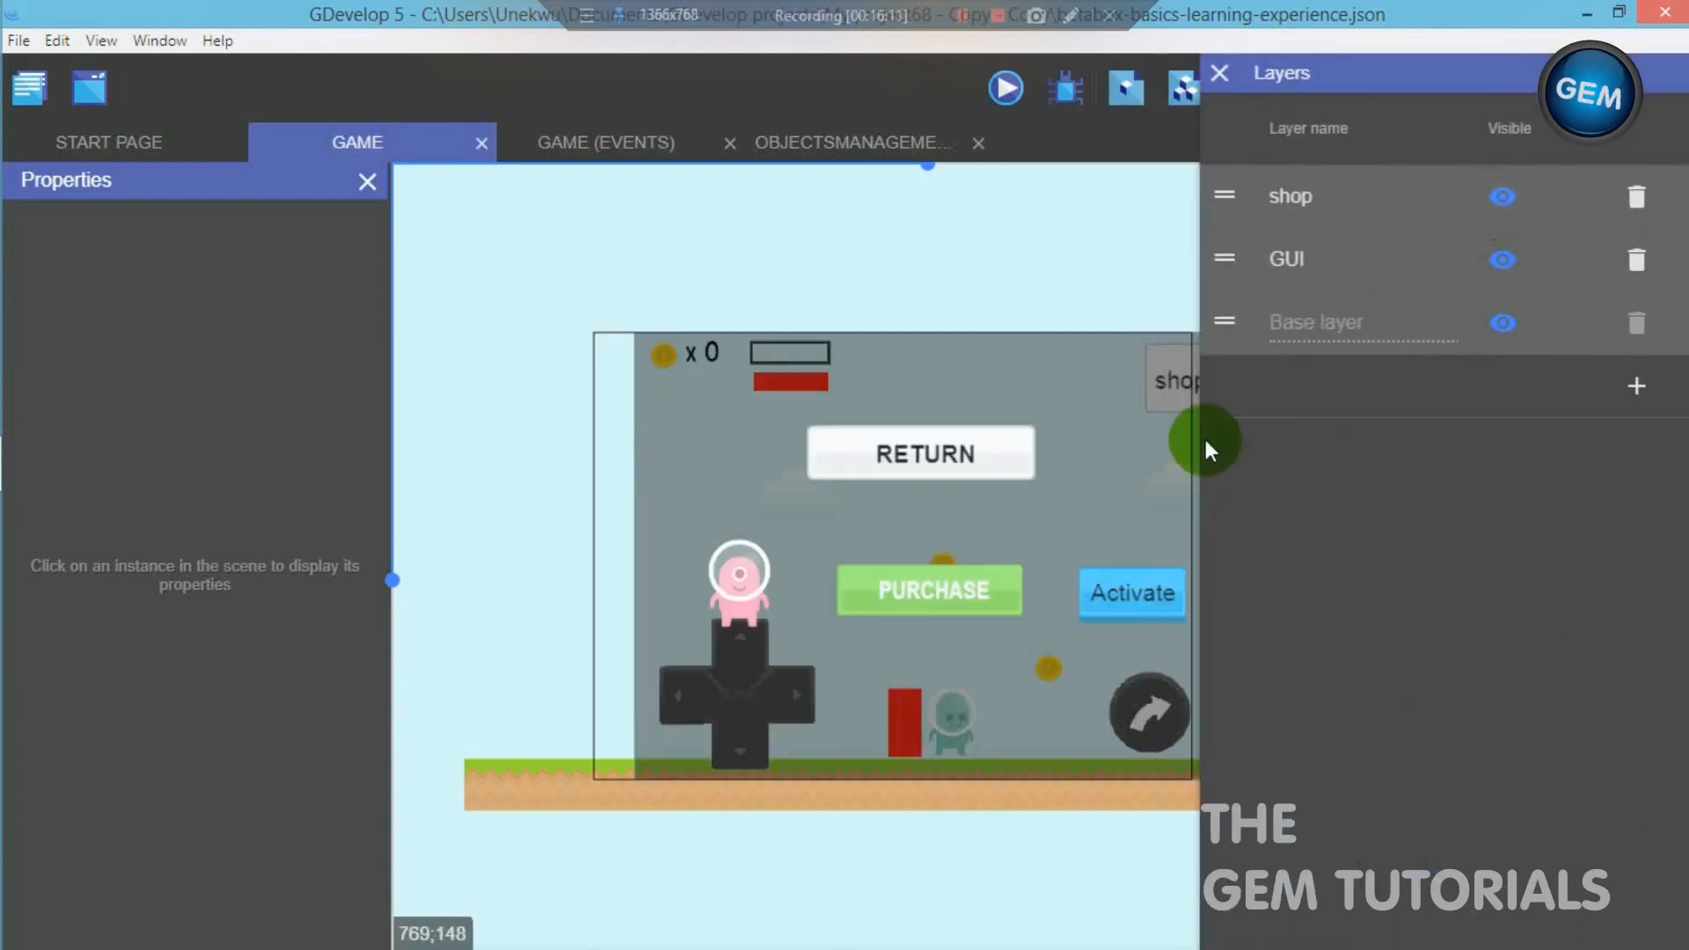
pyautogui.click(1243, 98)
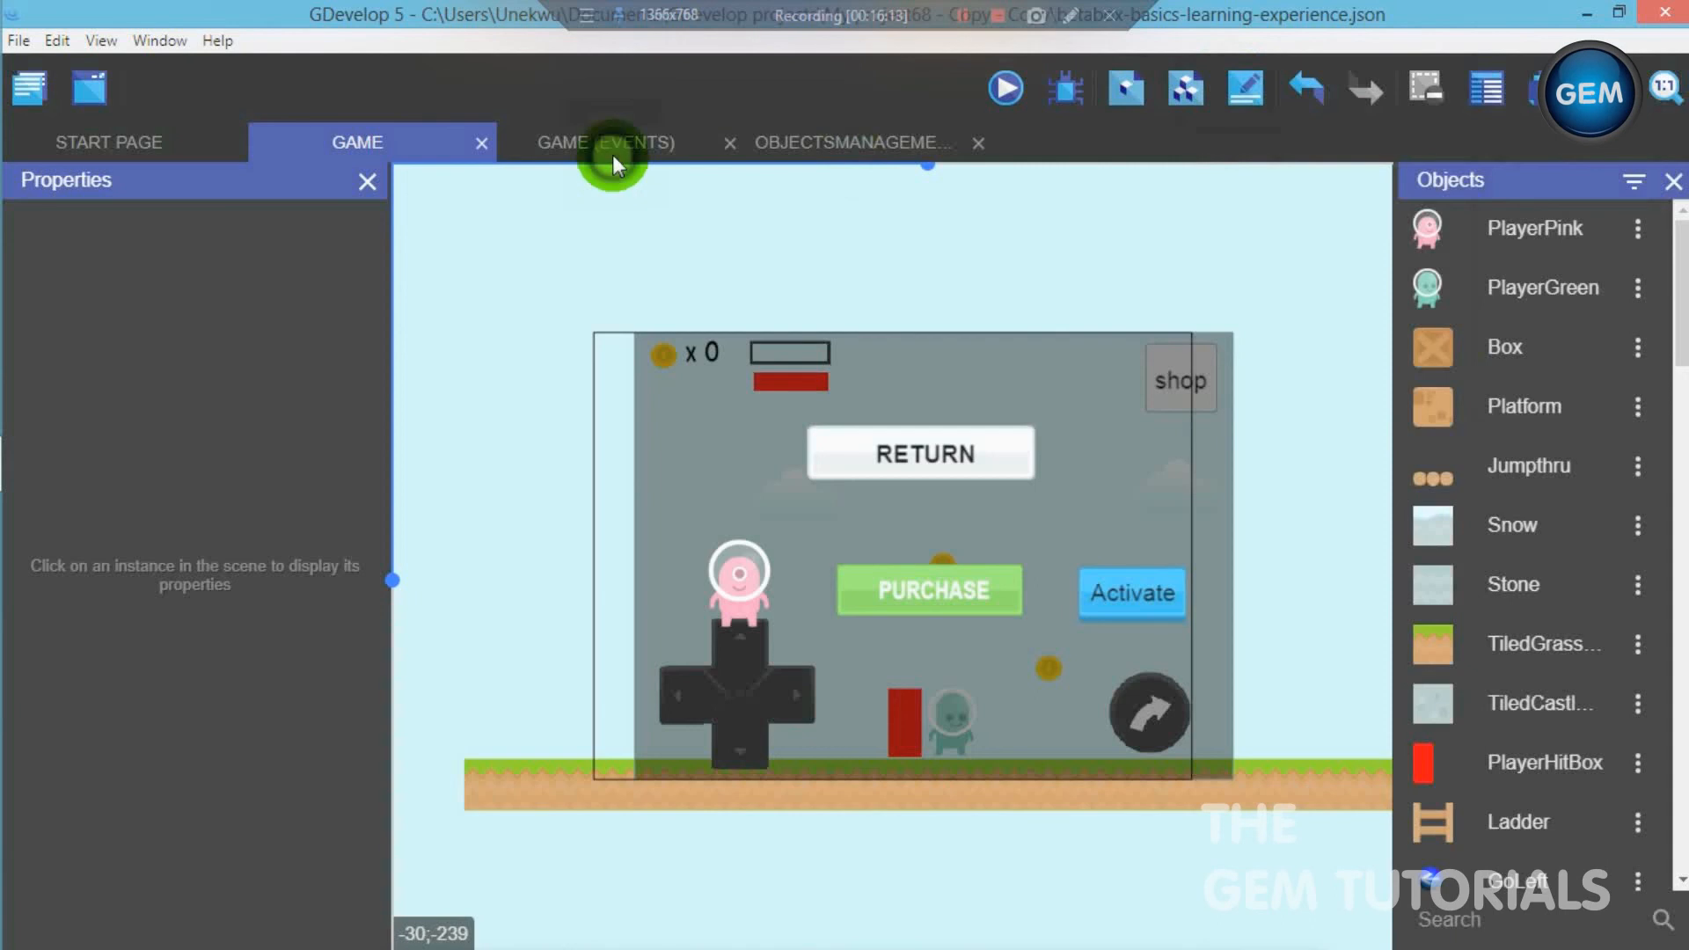
pyautogui.click(612, 156)
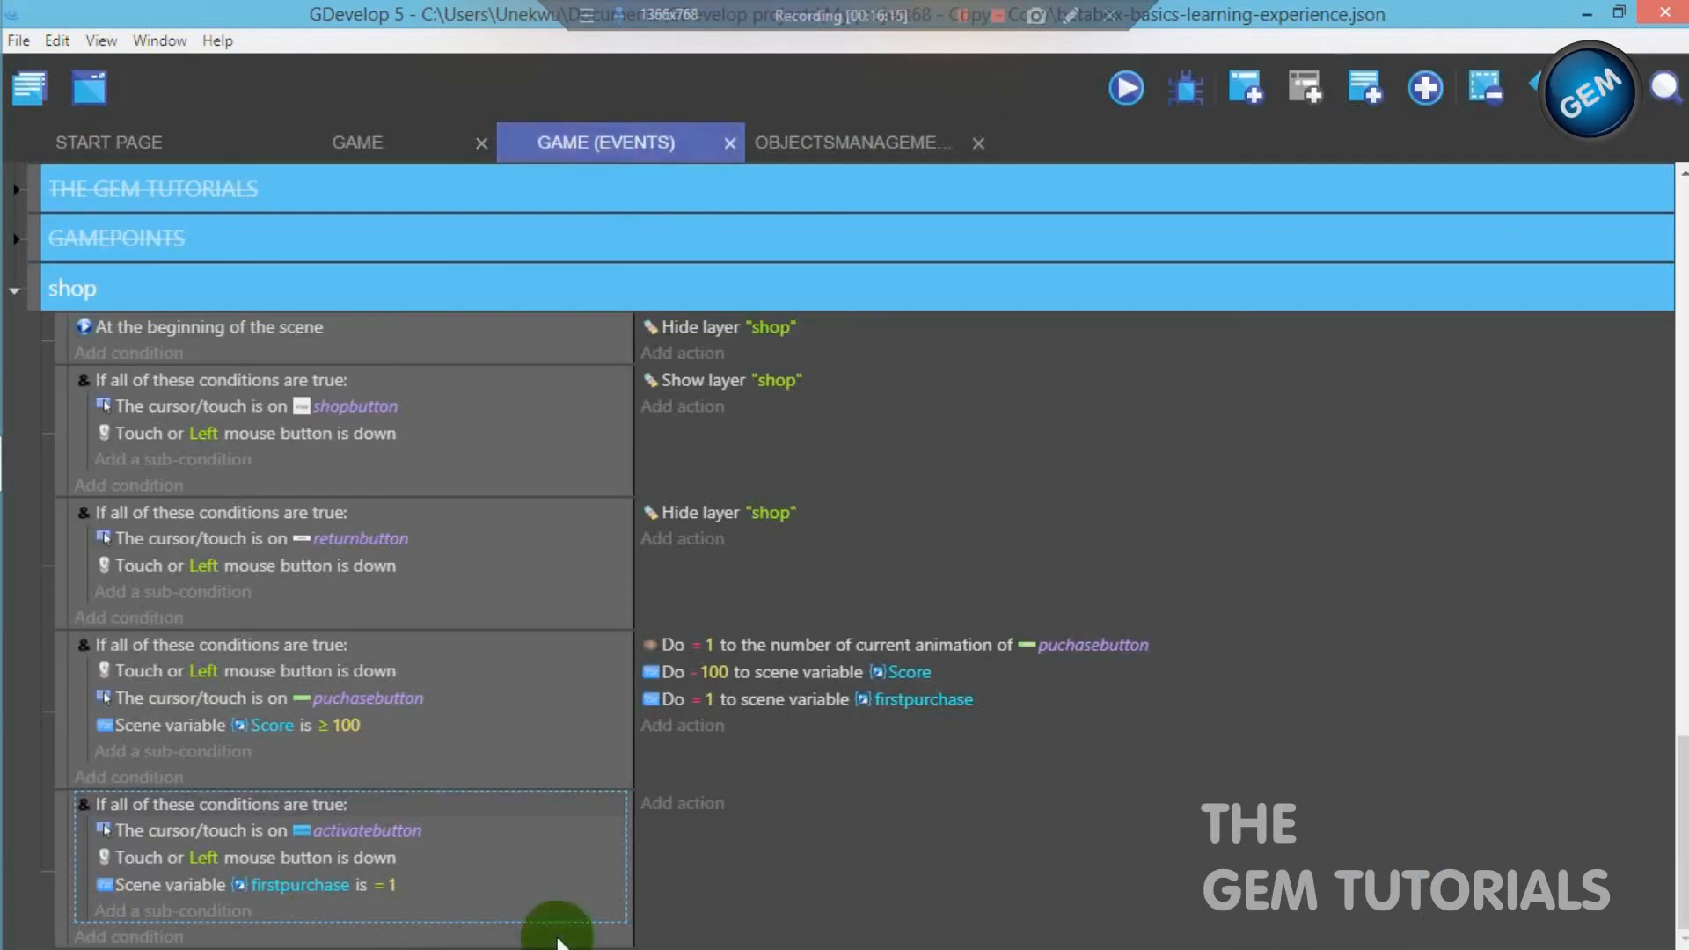
# - Add a Modify the text of a variable of an object action to the activatebutton event, for PlayerGreen's variable State with = (set to)
pyautogui.click(671, 805)
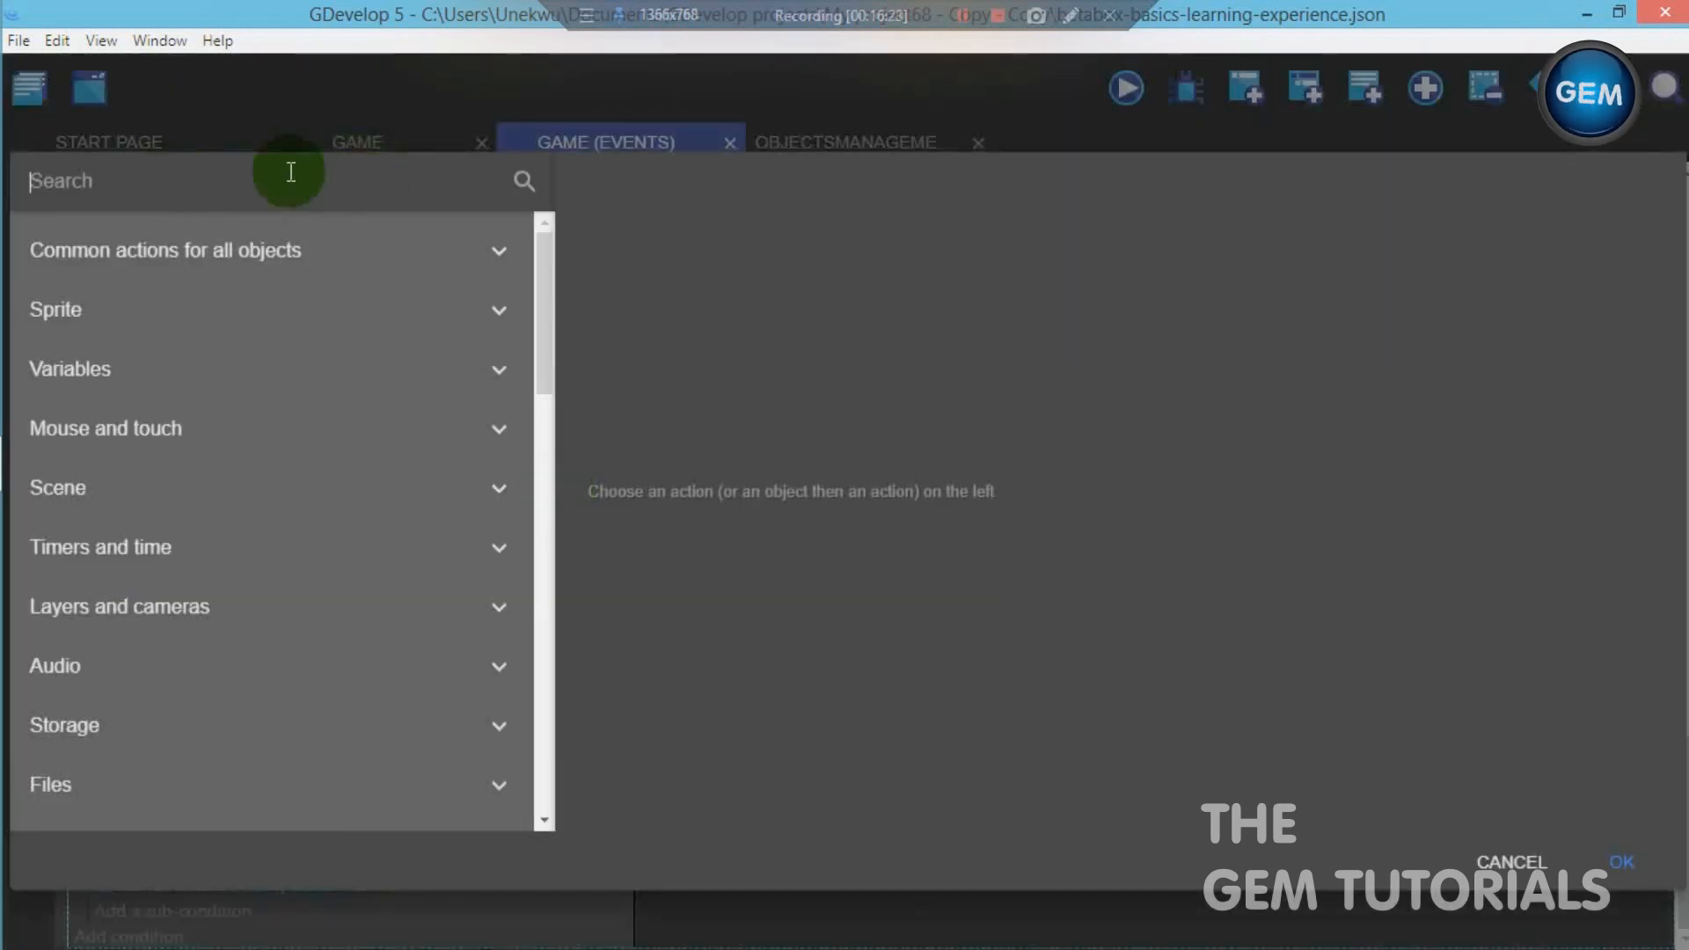
pyautogui.write('text')
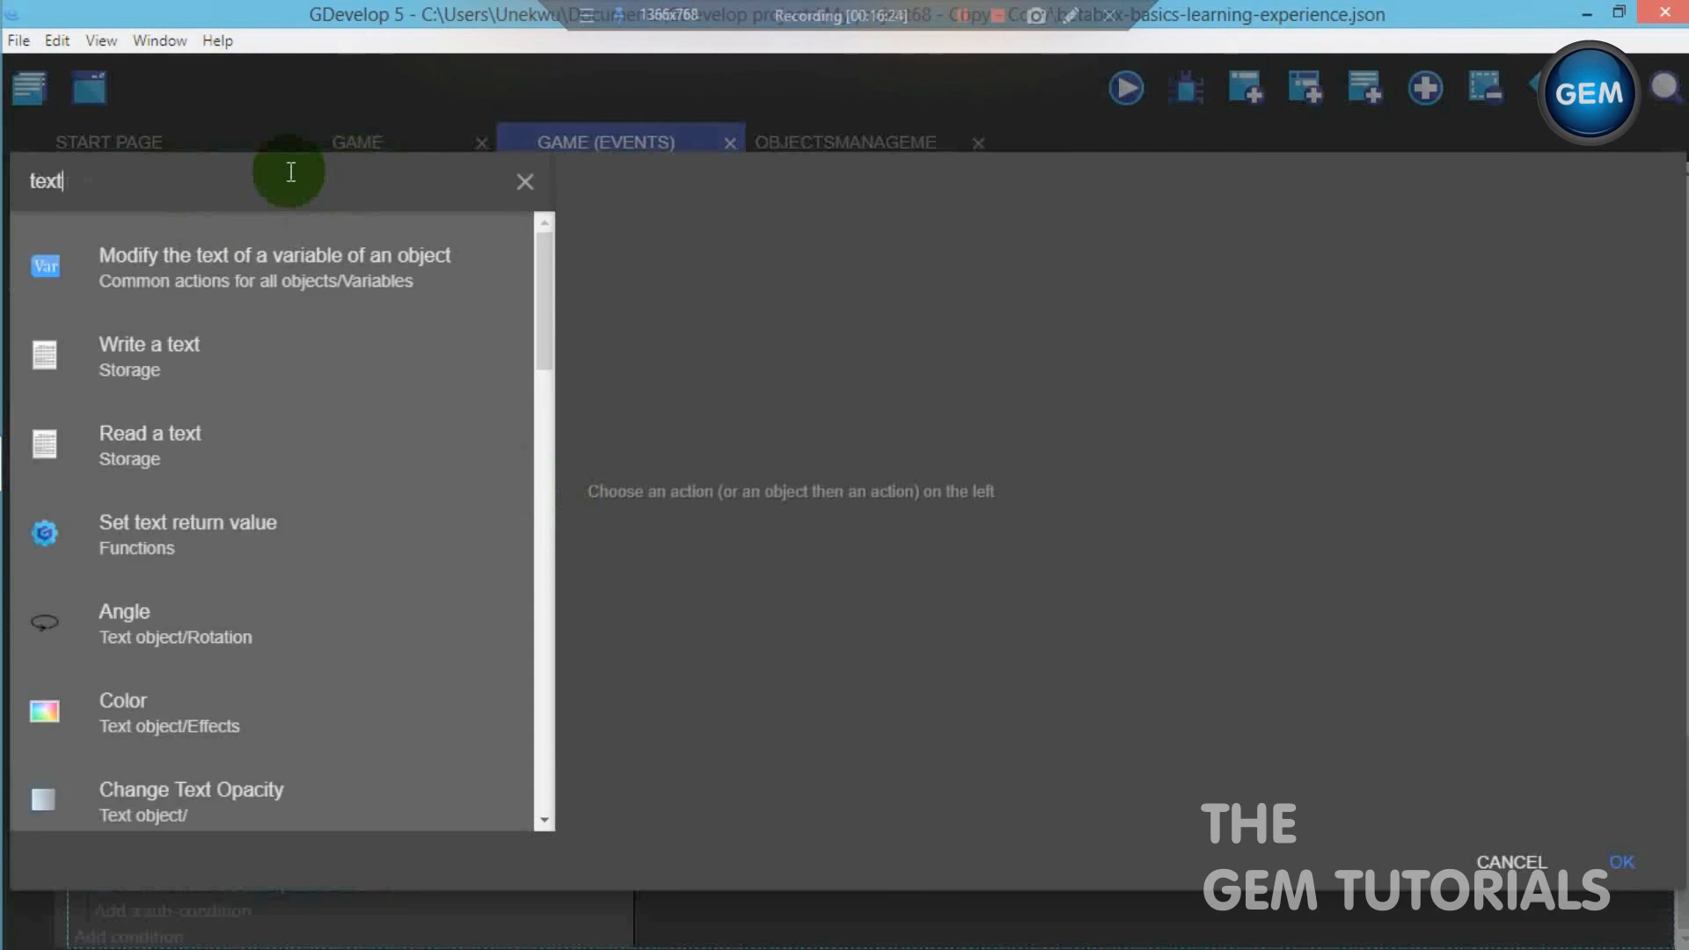
pyautogui.click(301, 264)
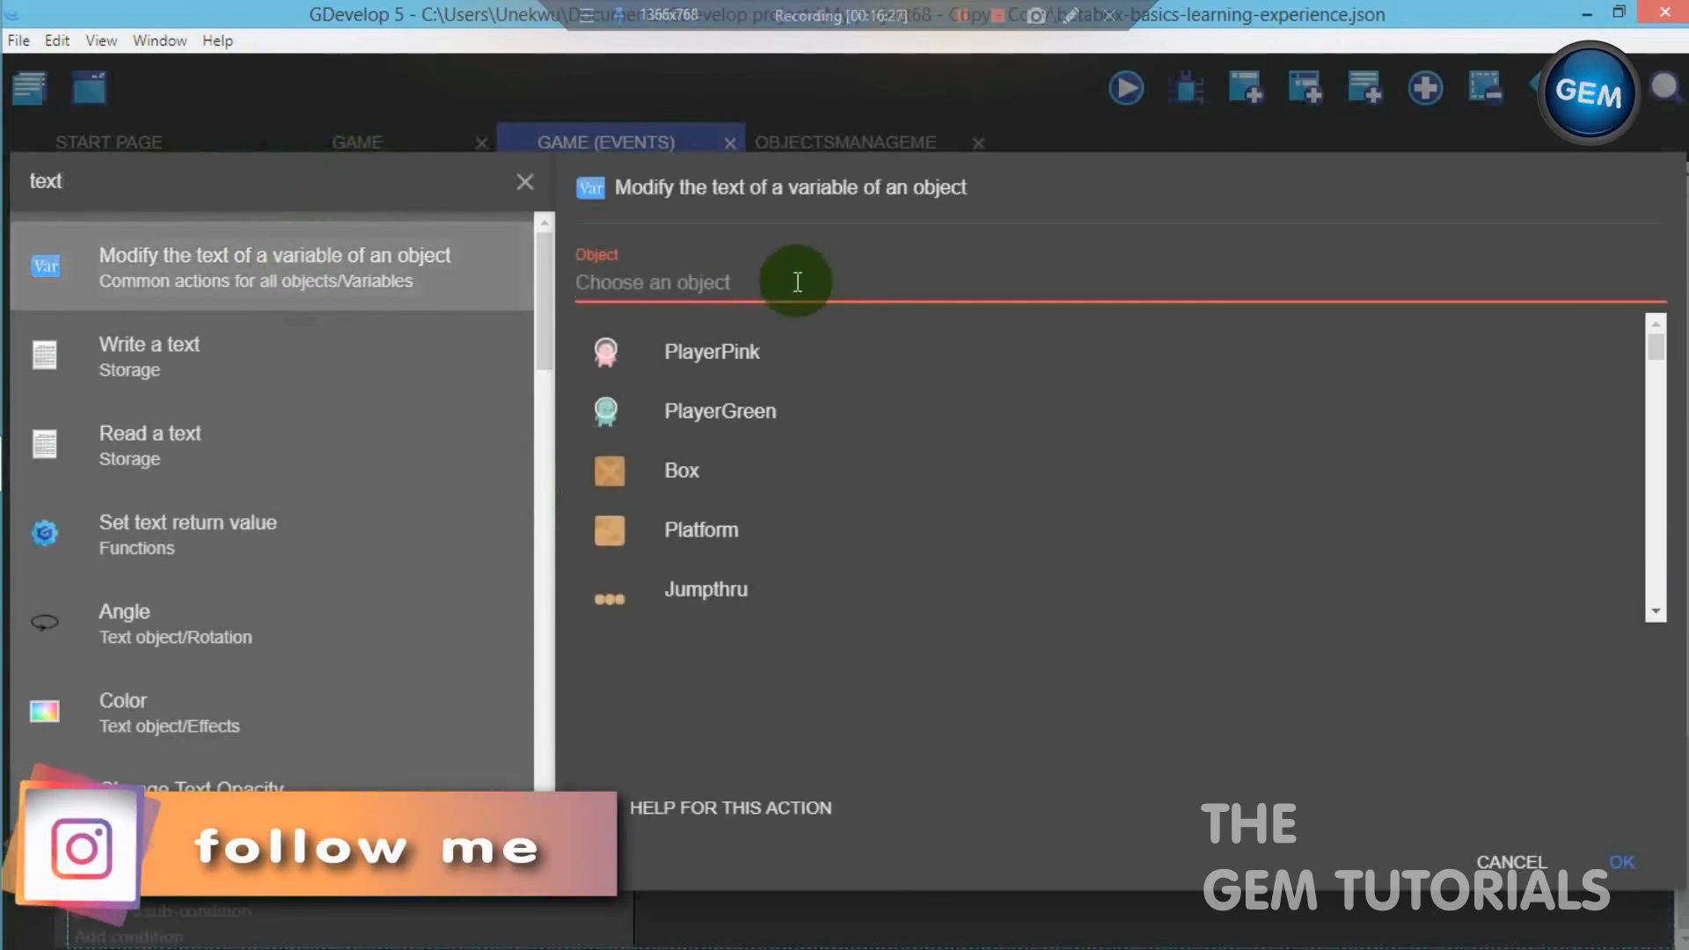
pyautogui.click(770, 420)
pyautogui.click(697, 372)
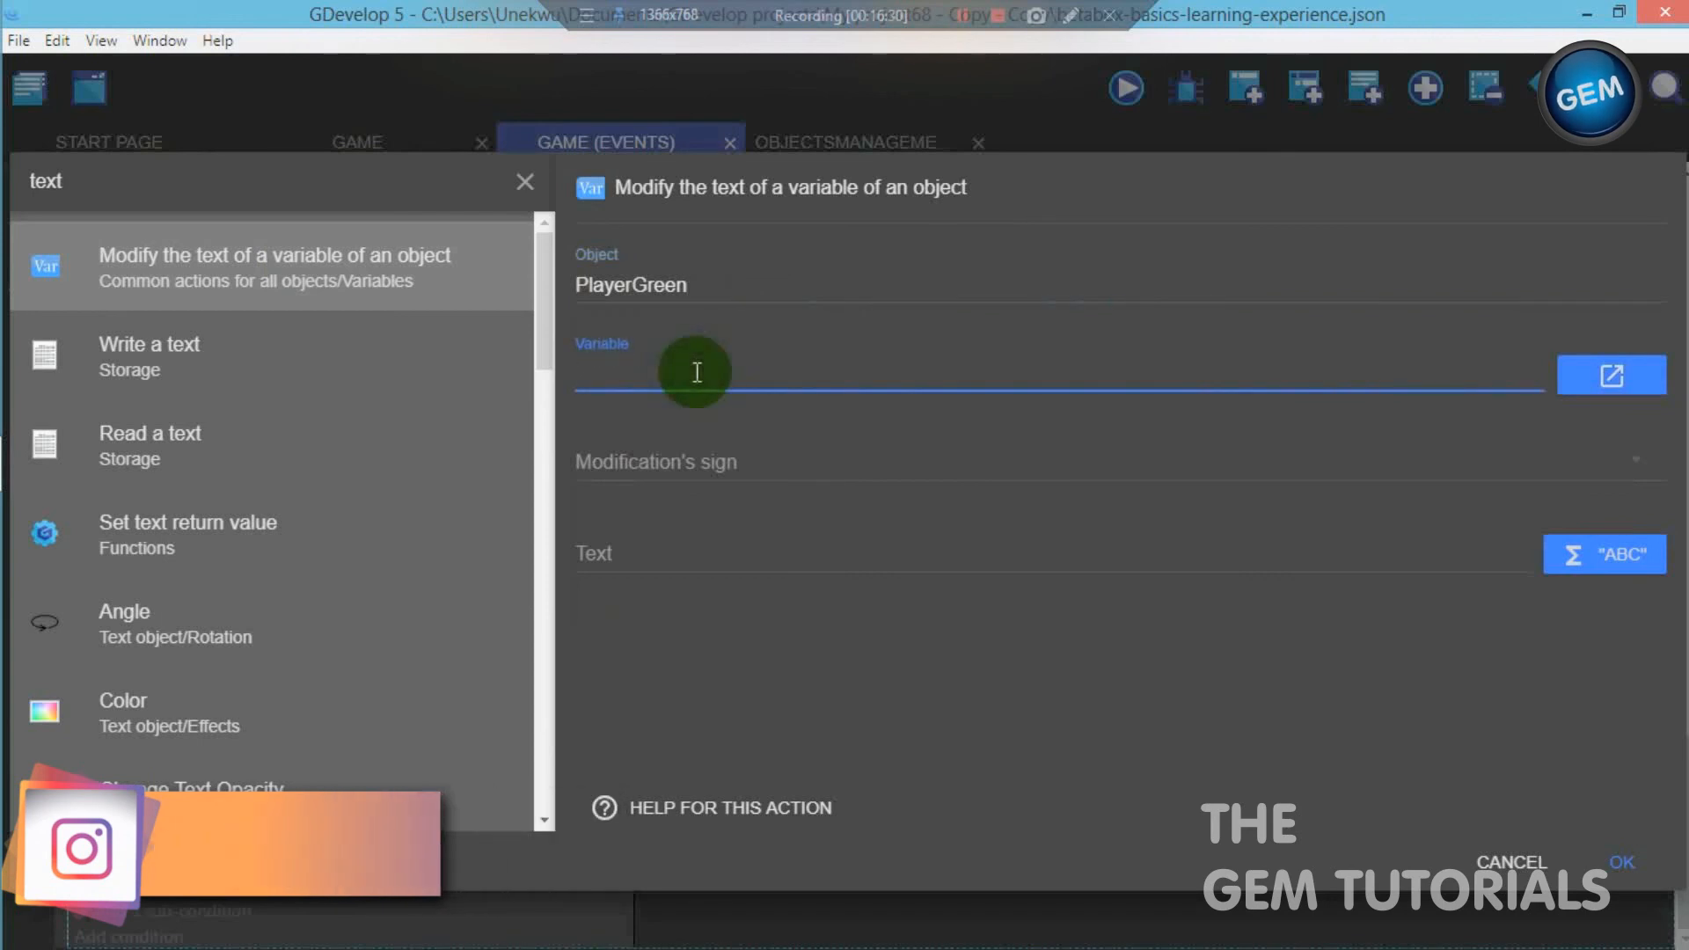
pyautogui.write('Stat')
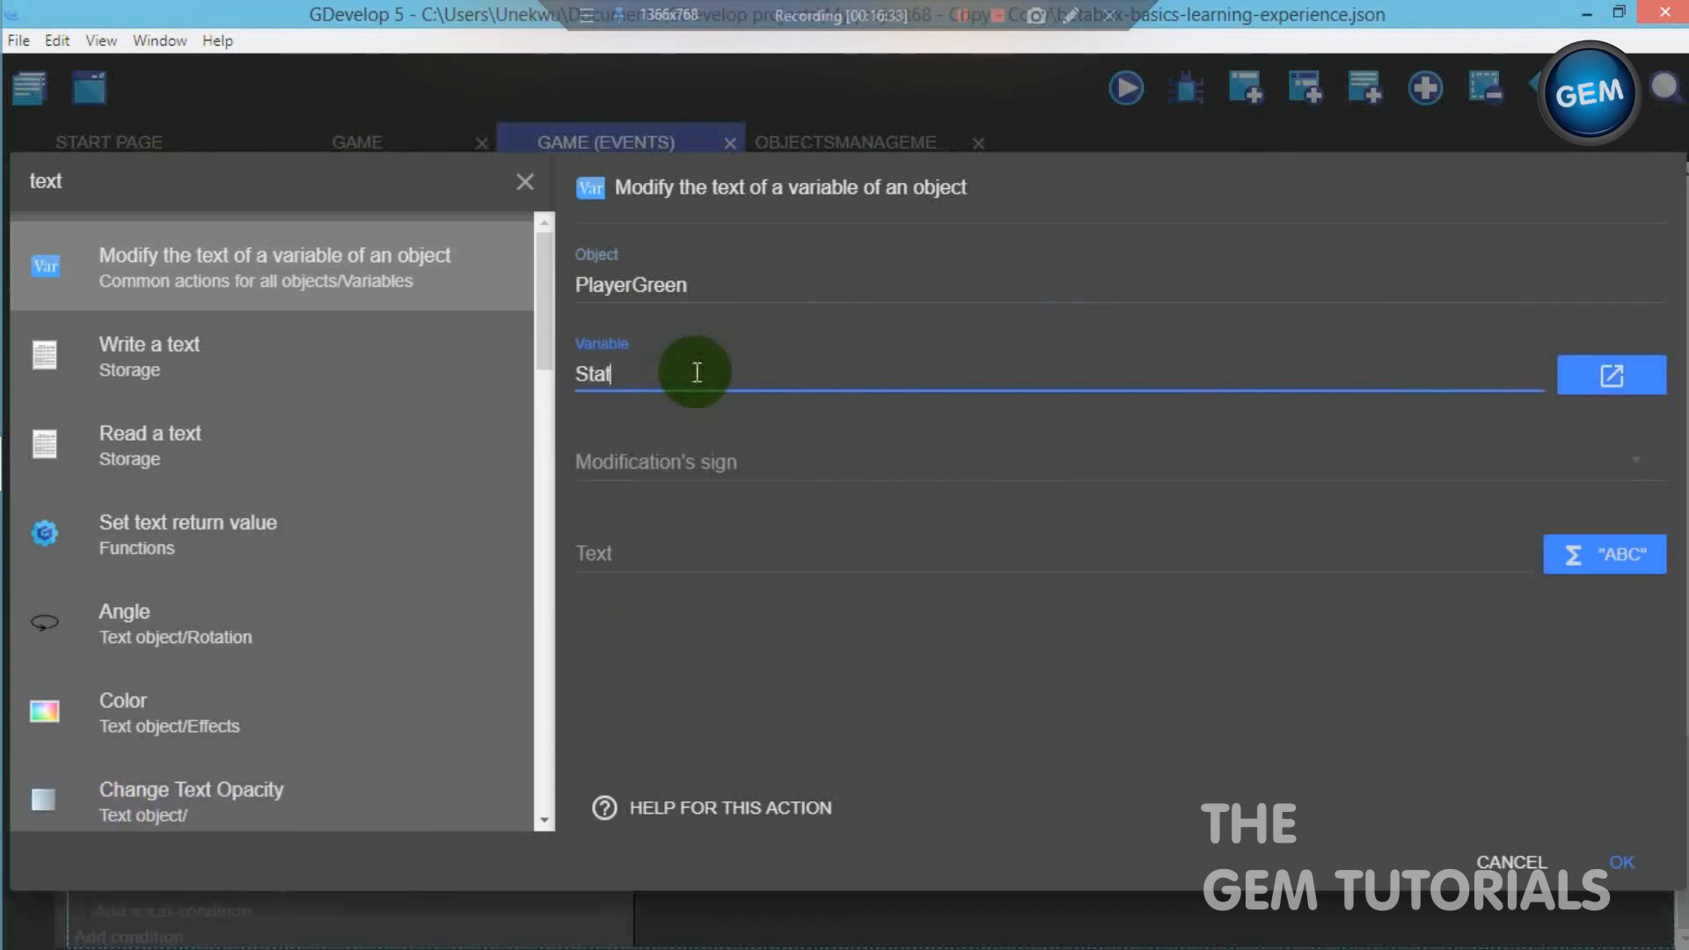
pyautogui.write('e')
pyautogui.click(693, 453)
pyautogui.click(693, 451)
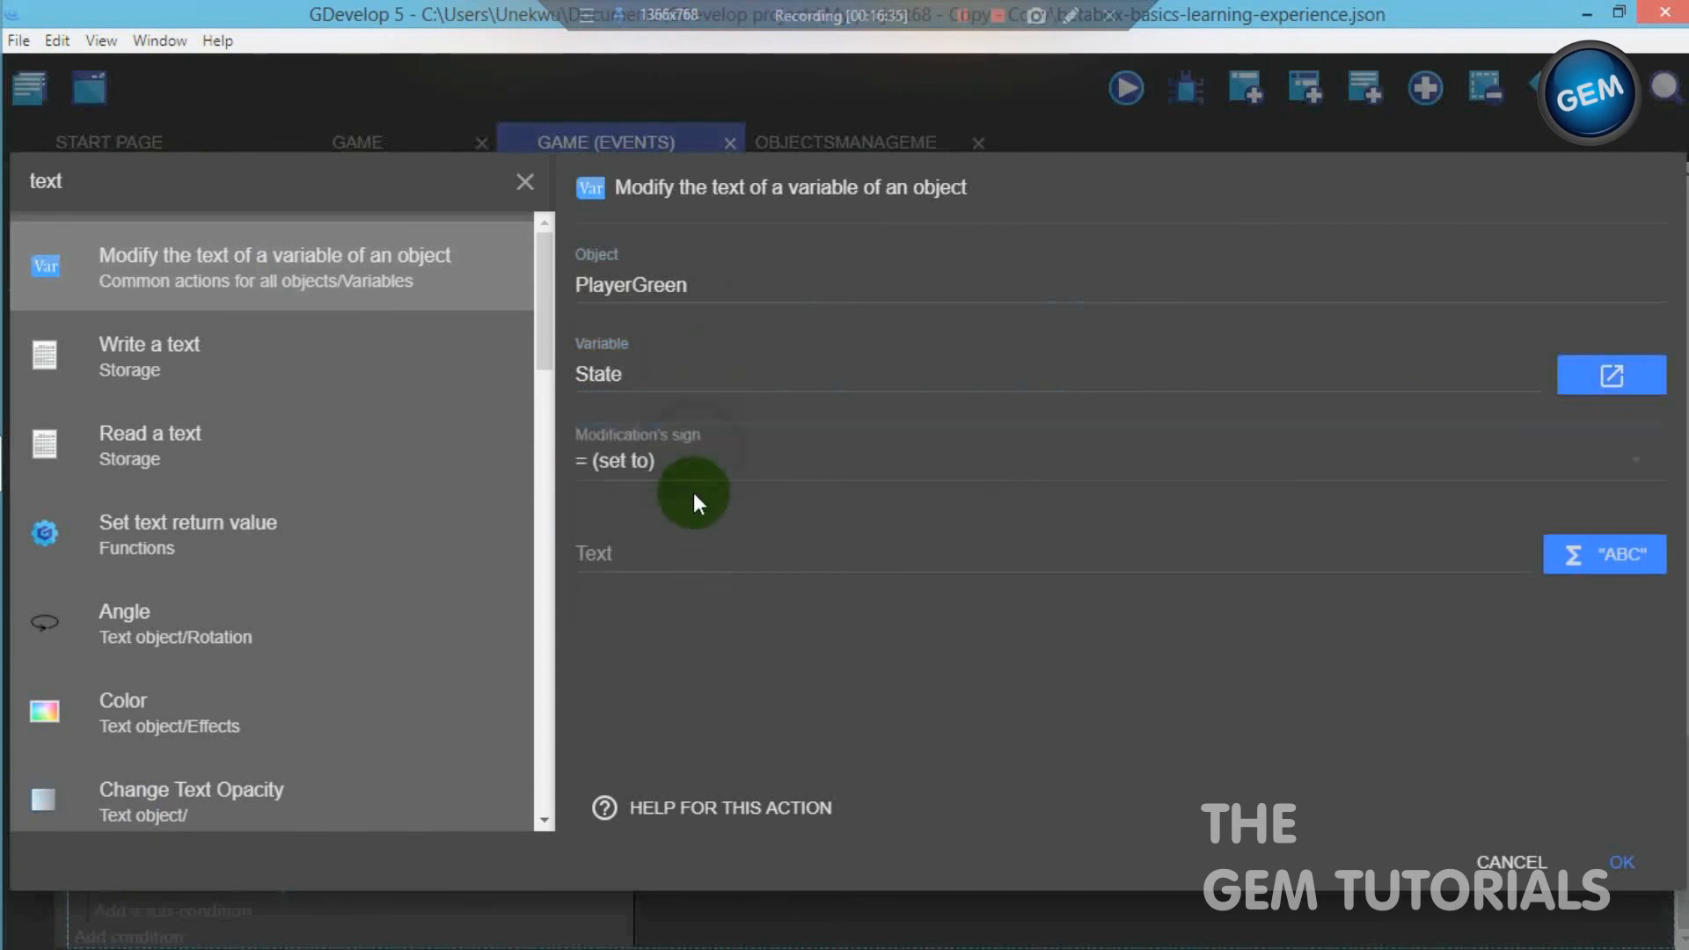
# - Set the State action's text to "playerpink" and confirm the action
pyautogui.click(694, 551)
pyautogui.write('""')
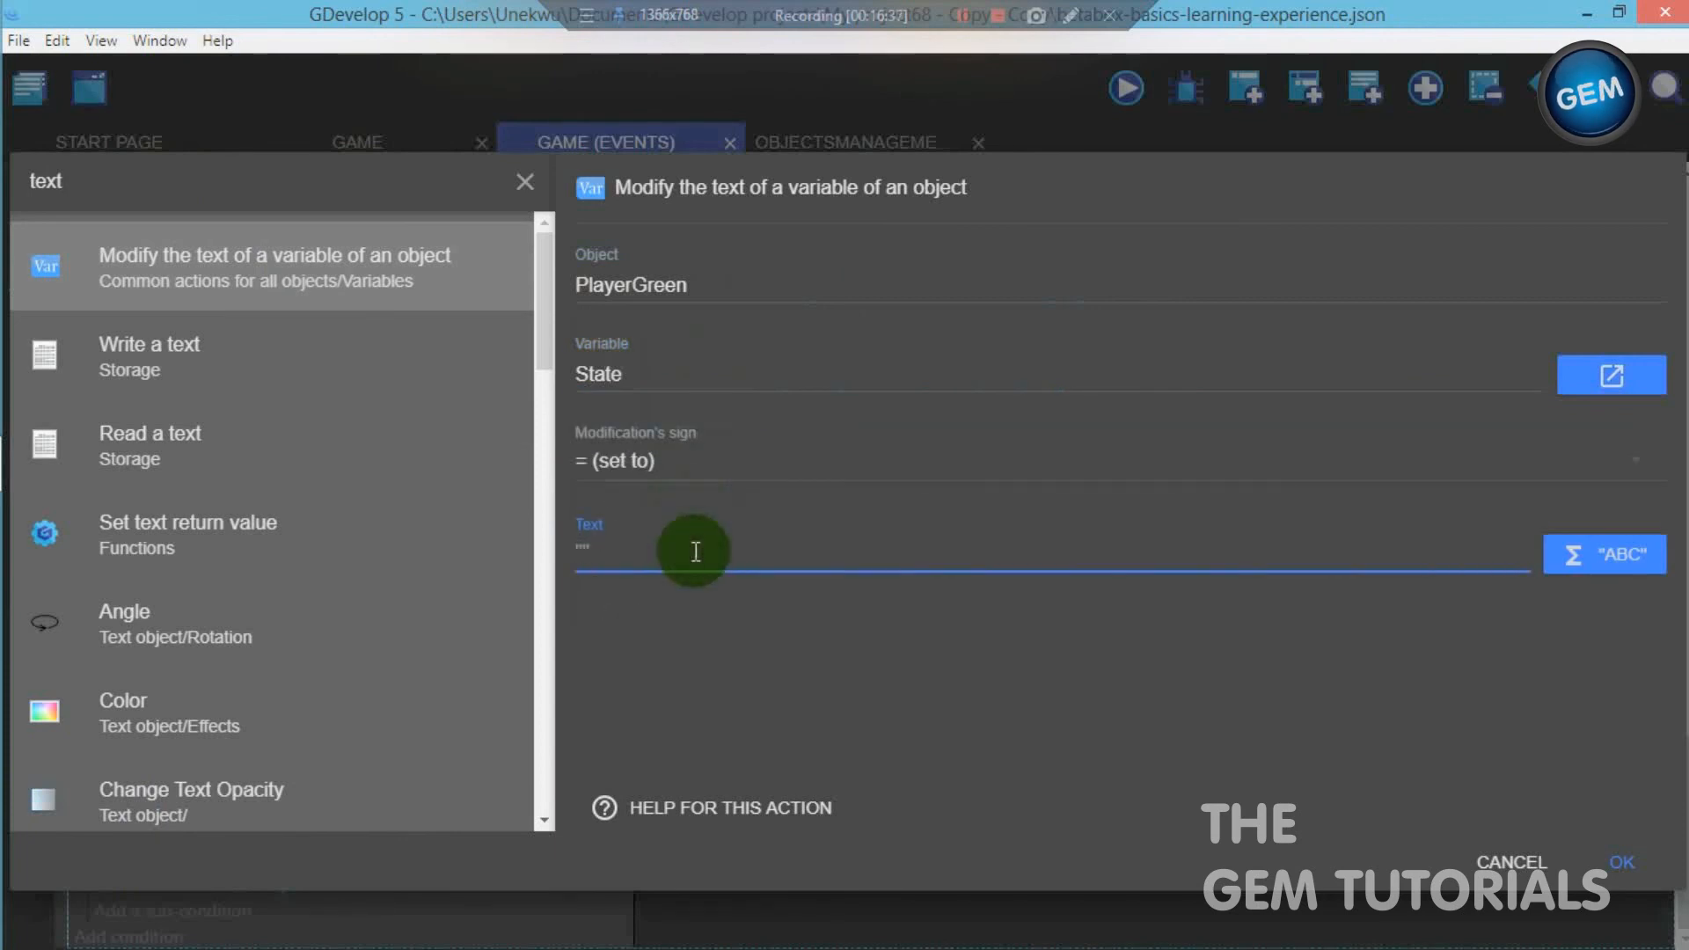
pyautogui.write('playerp')
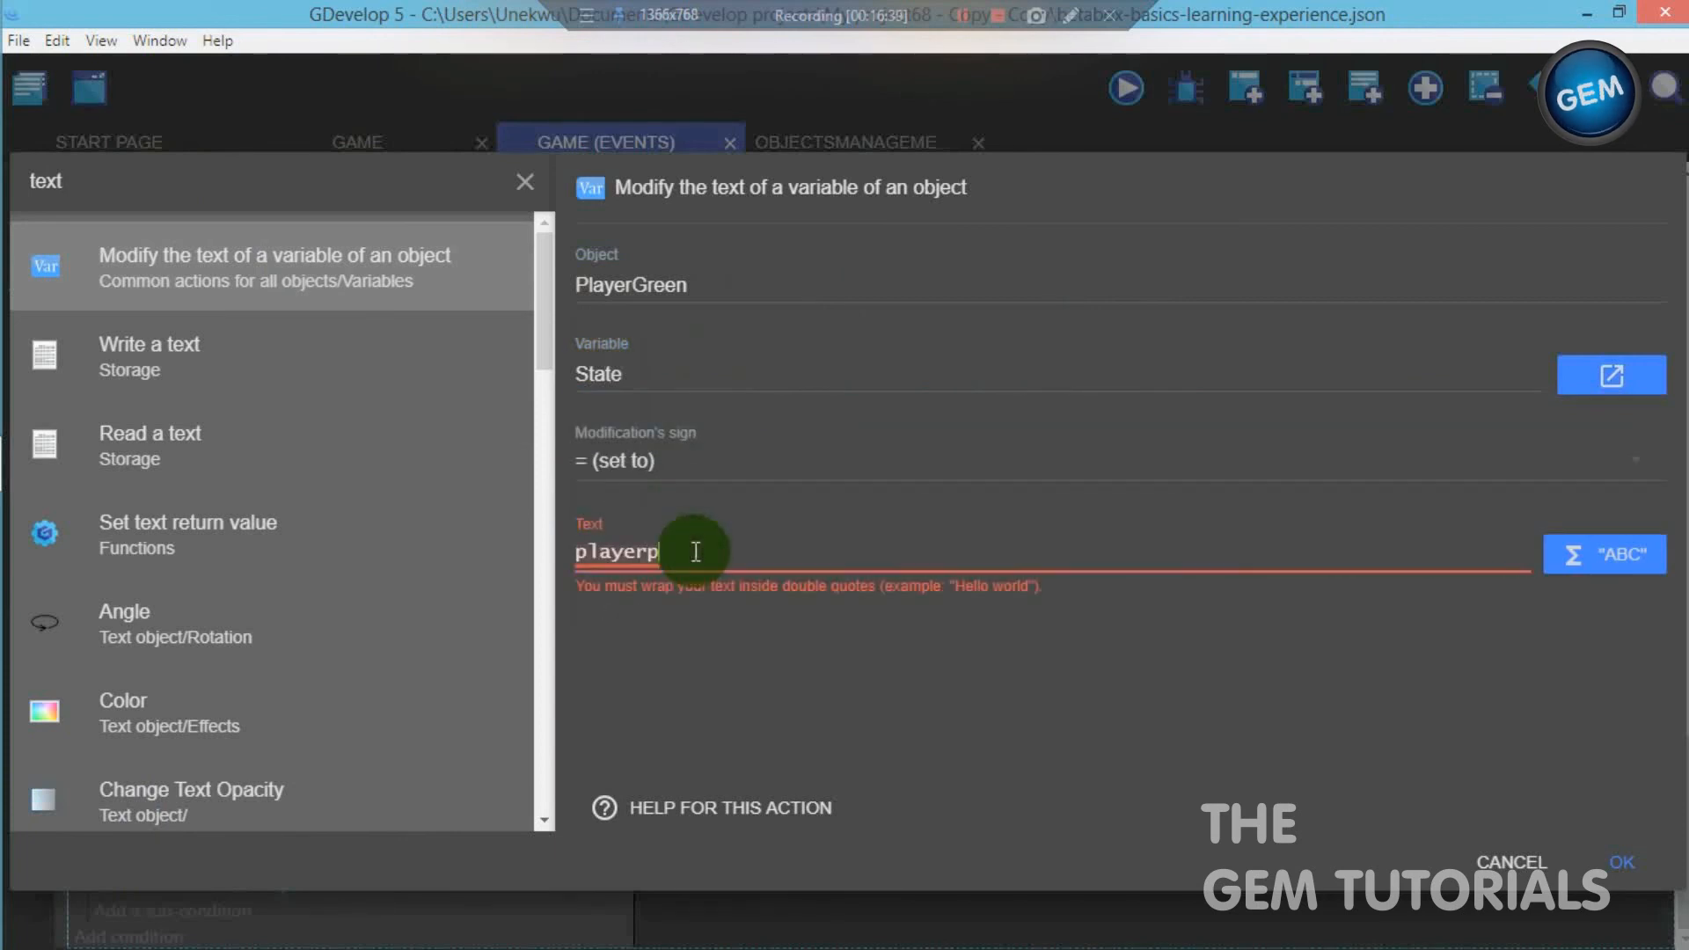
pyautogui.write('ink')
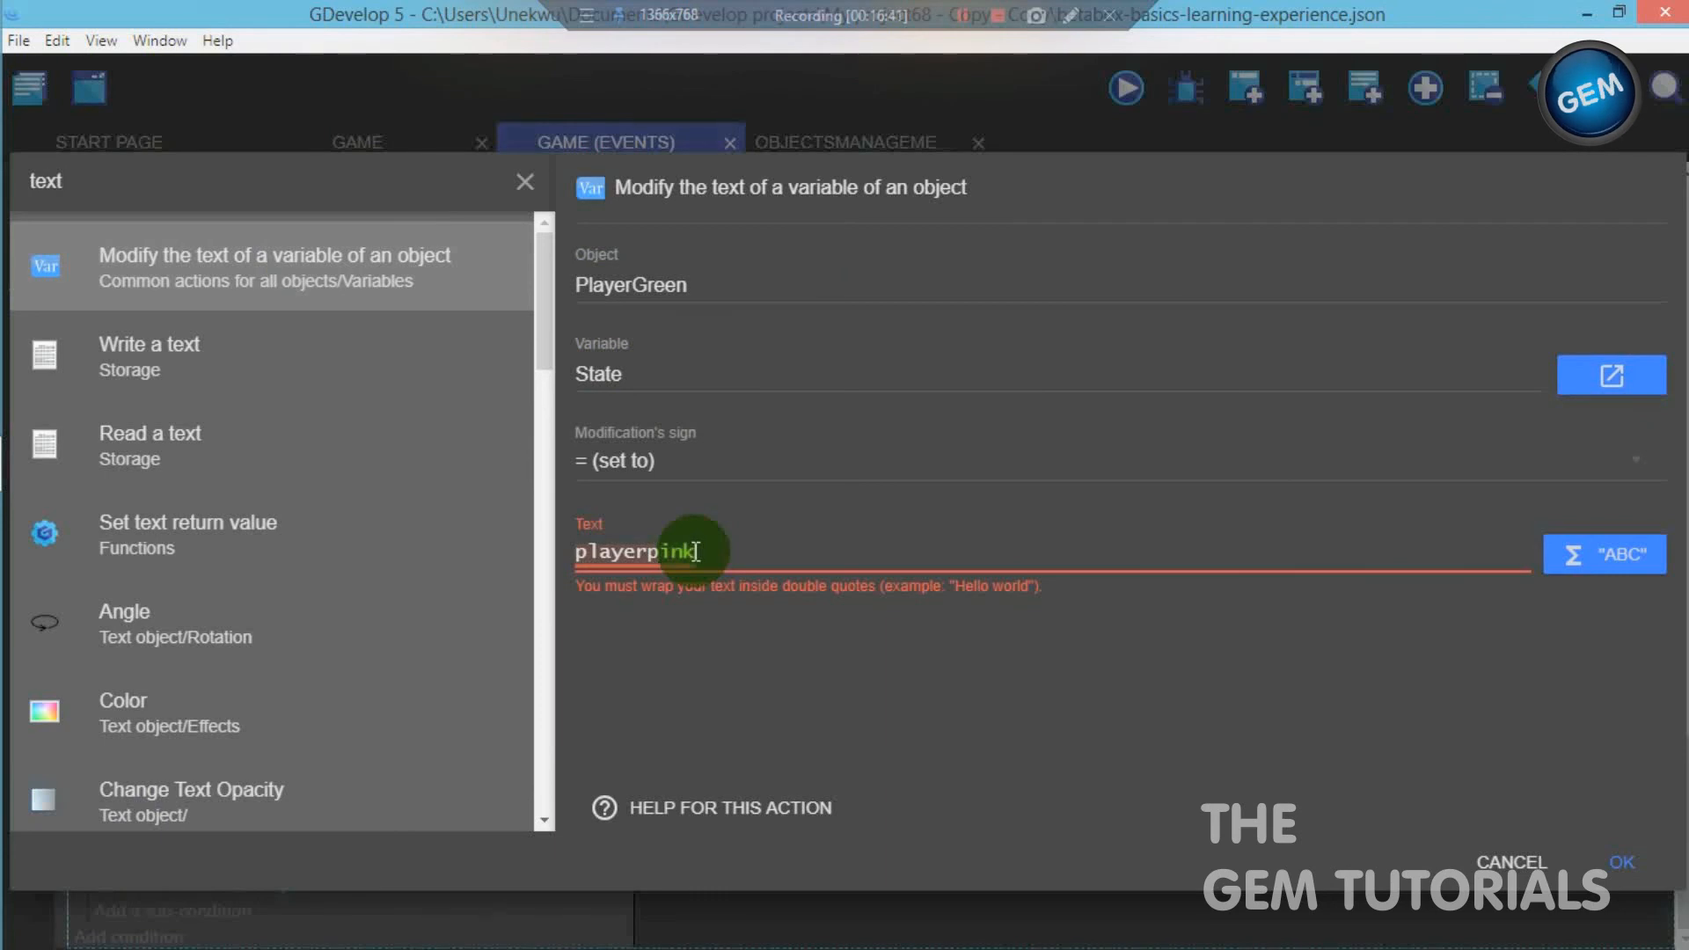
pyautogui.write('"')
pyautogui.click(581, 551)
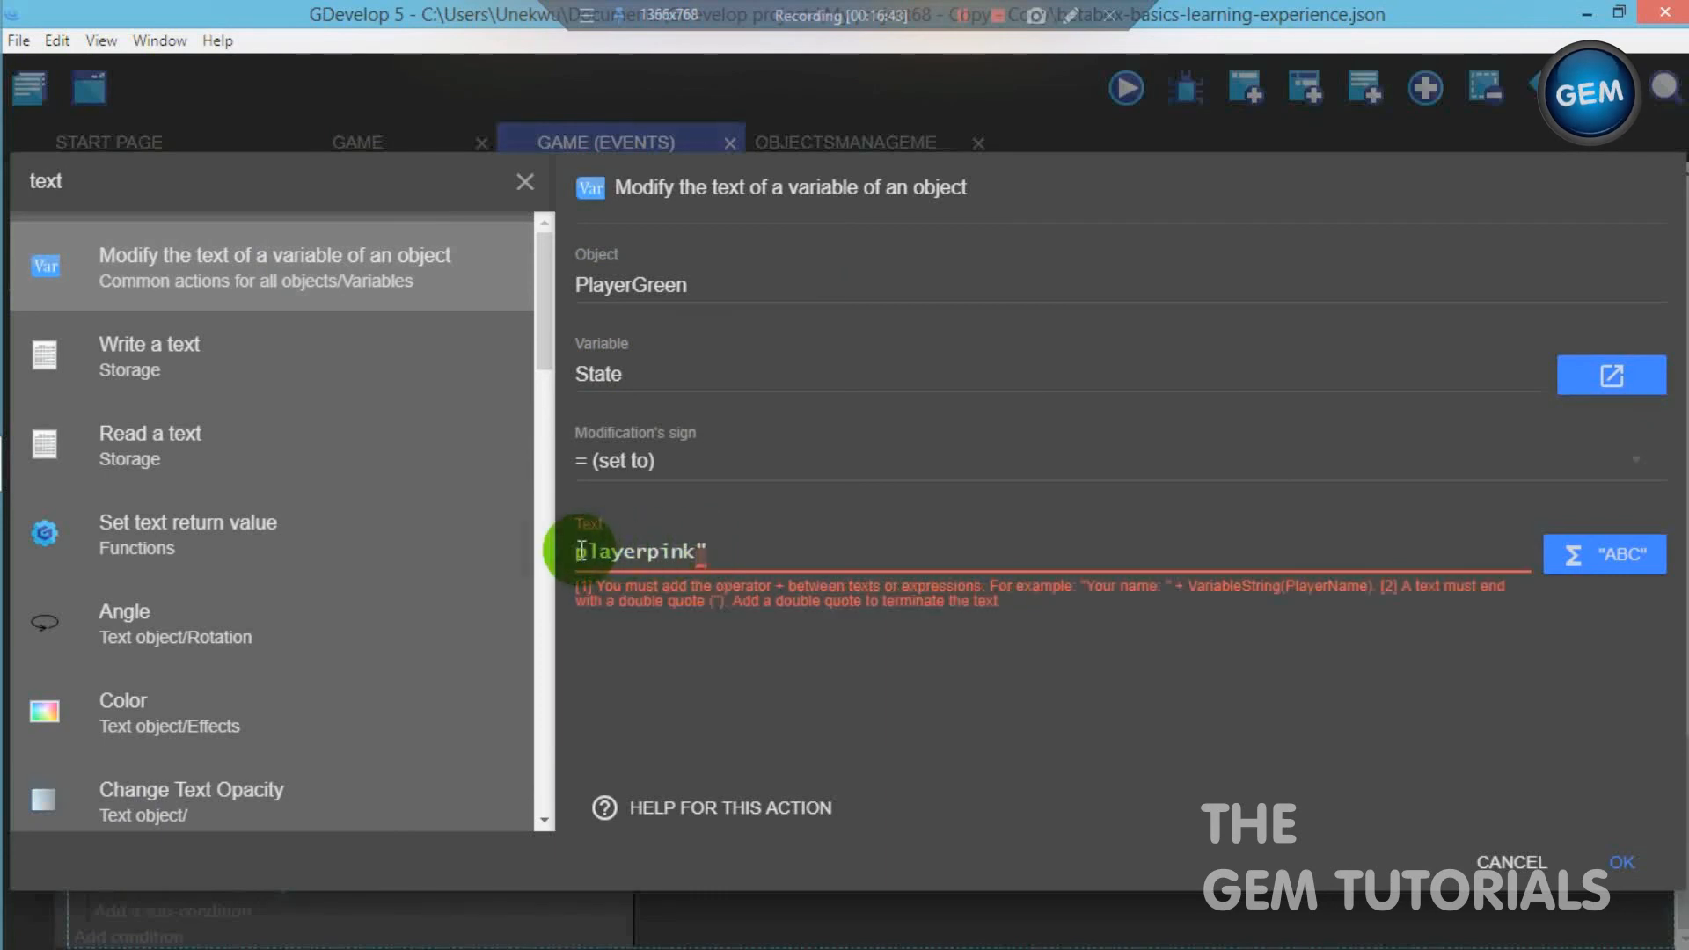
pyautogui.write('"')
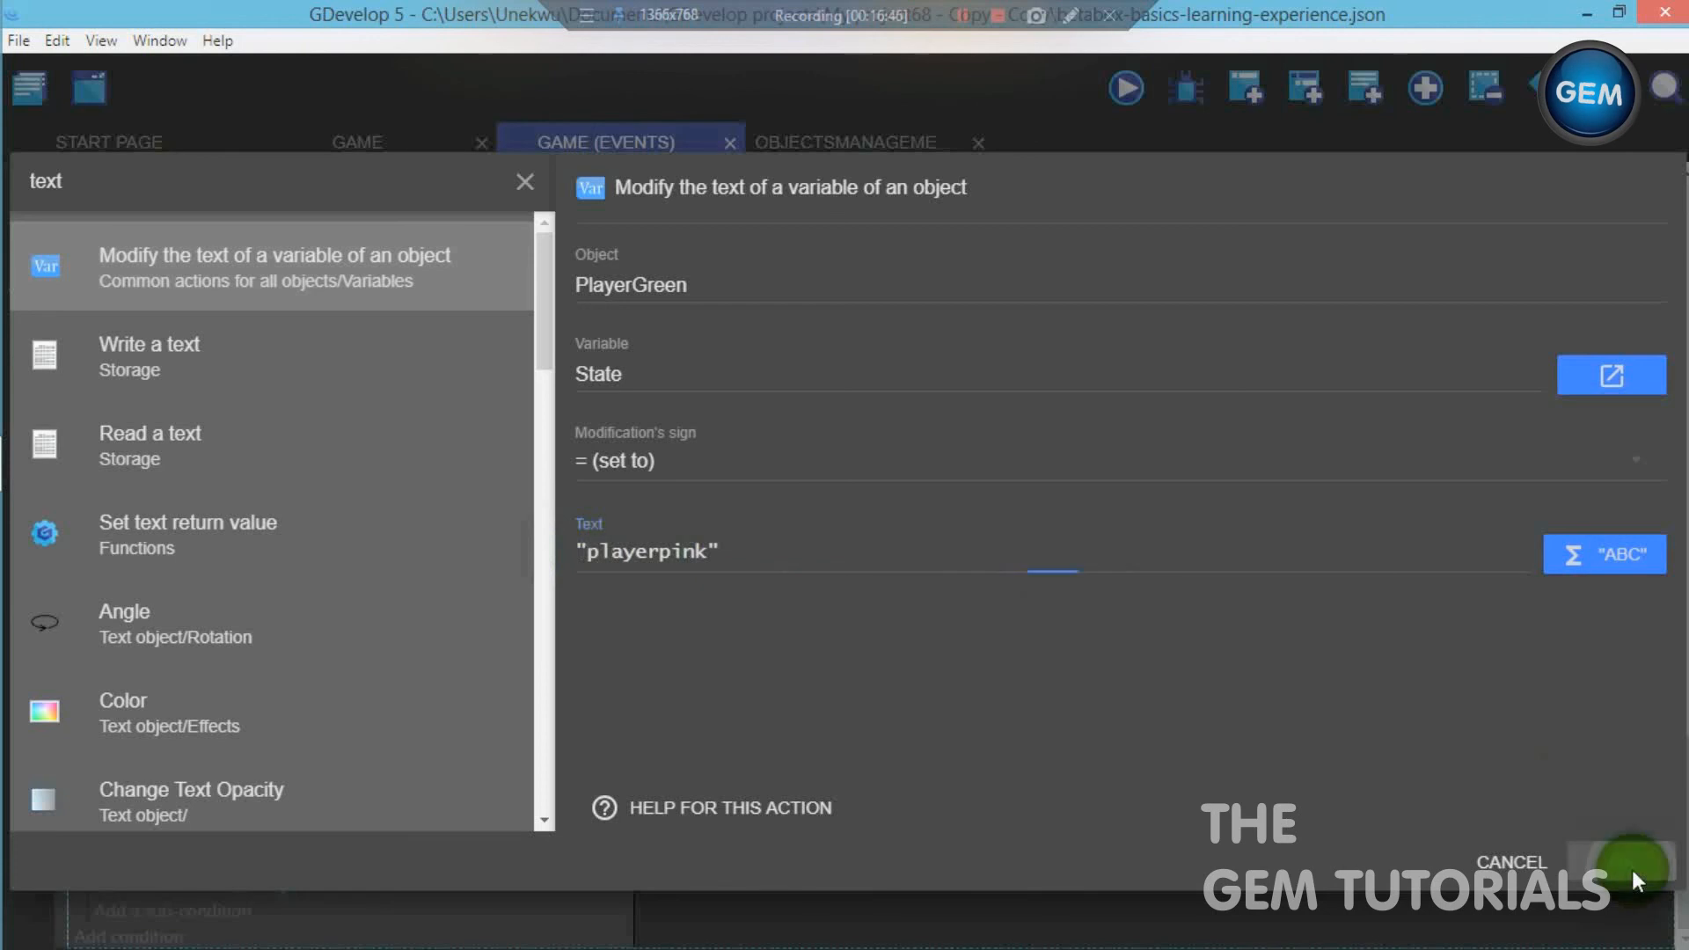
pyautogui.click(1631, 869)
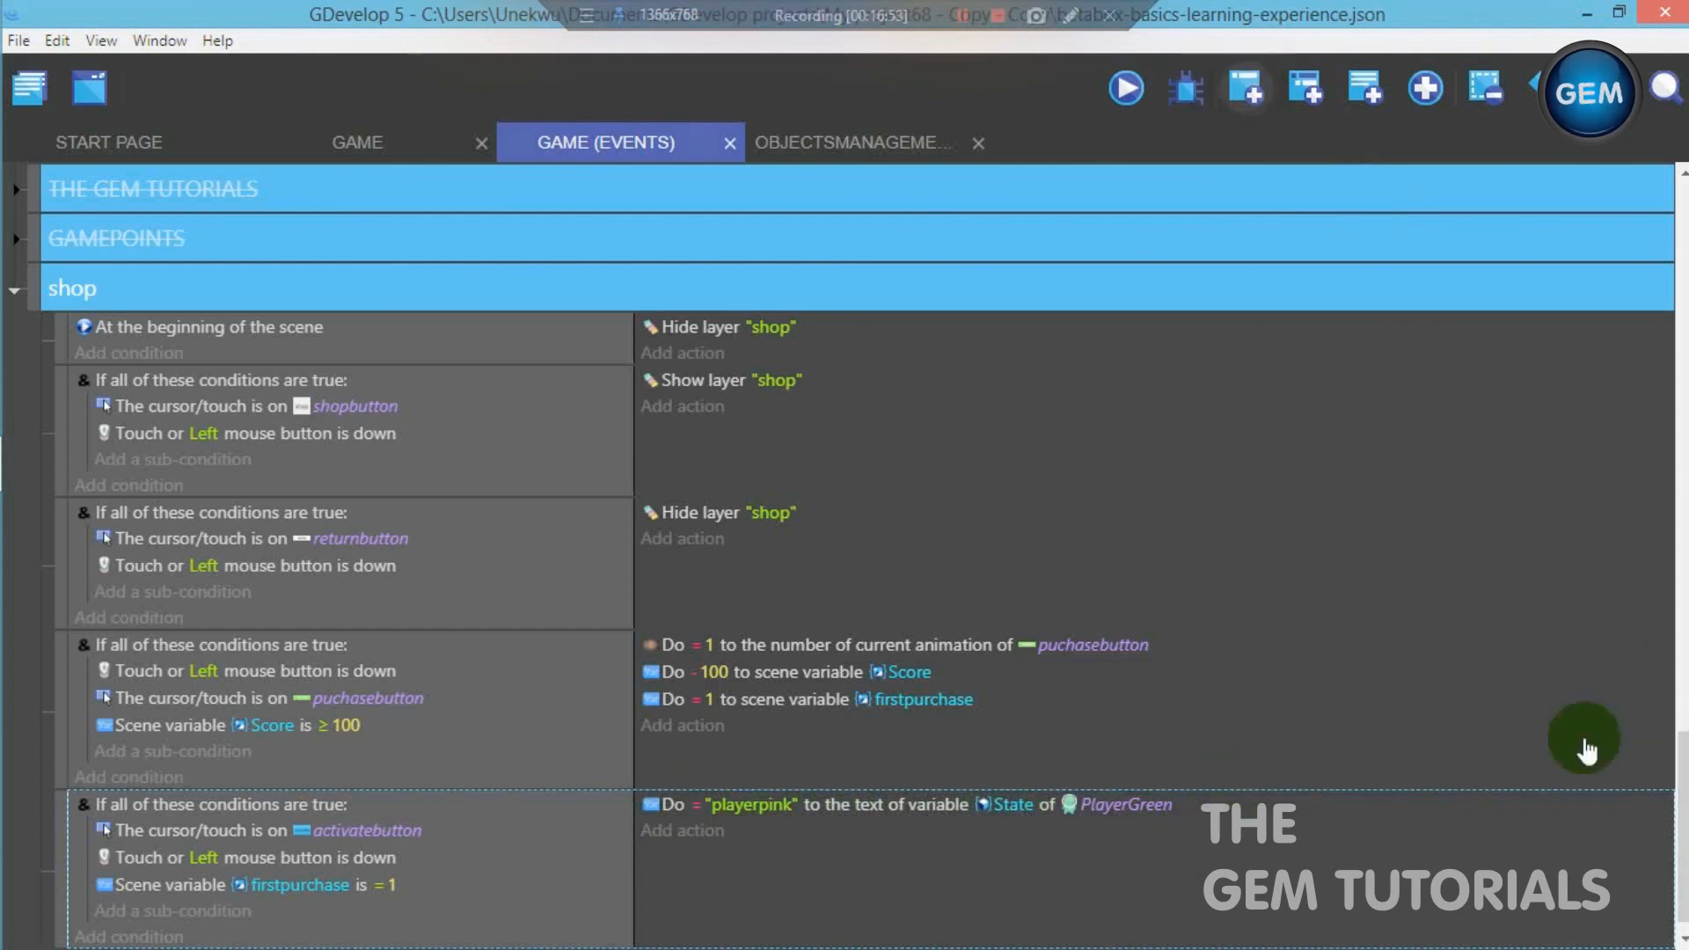
# - Add an event below the activatebutton event with a Text of an object's variable condition testing PlayerGreen's variable State with = (equal to)
pyautogui.scroll(-1, 1675, 809)
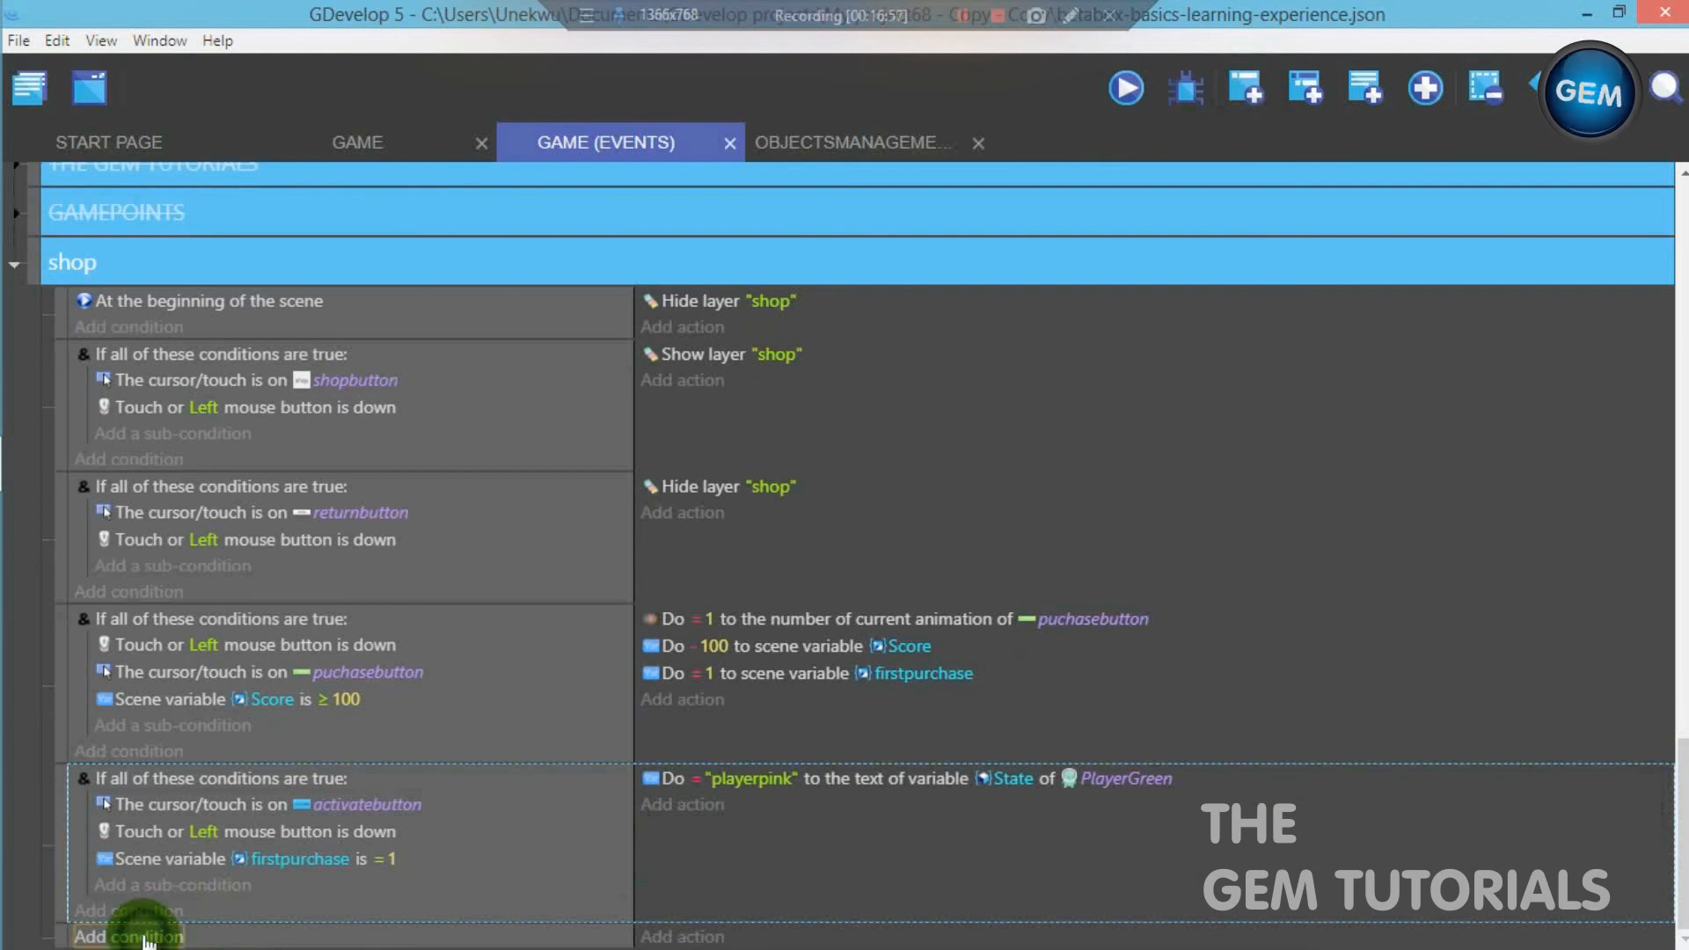
pyautogui.click(139, 935)
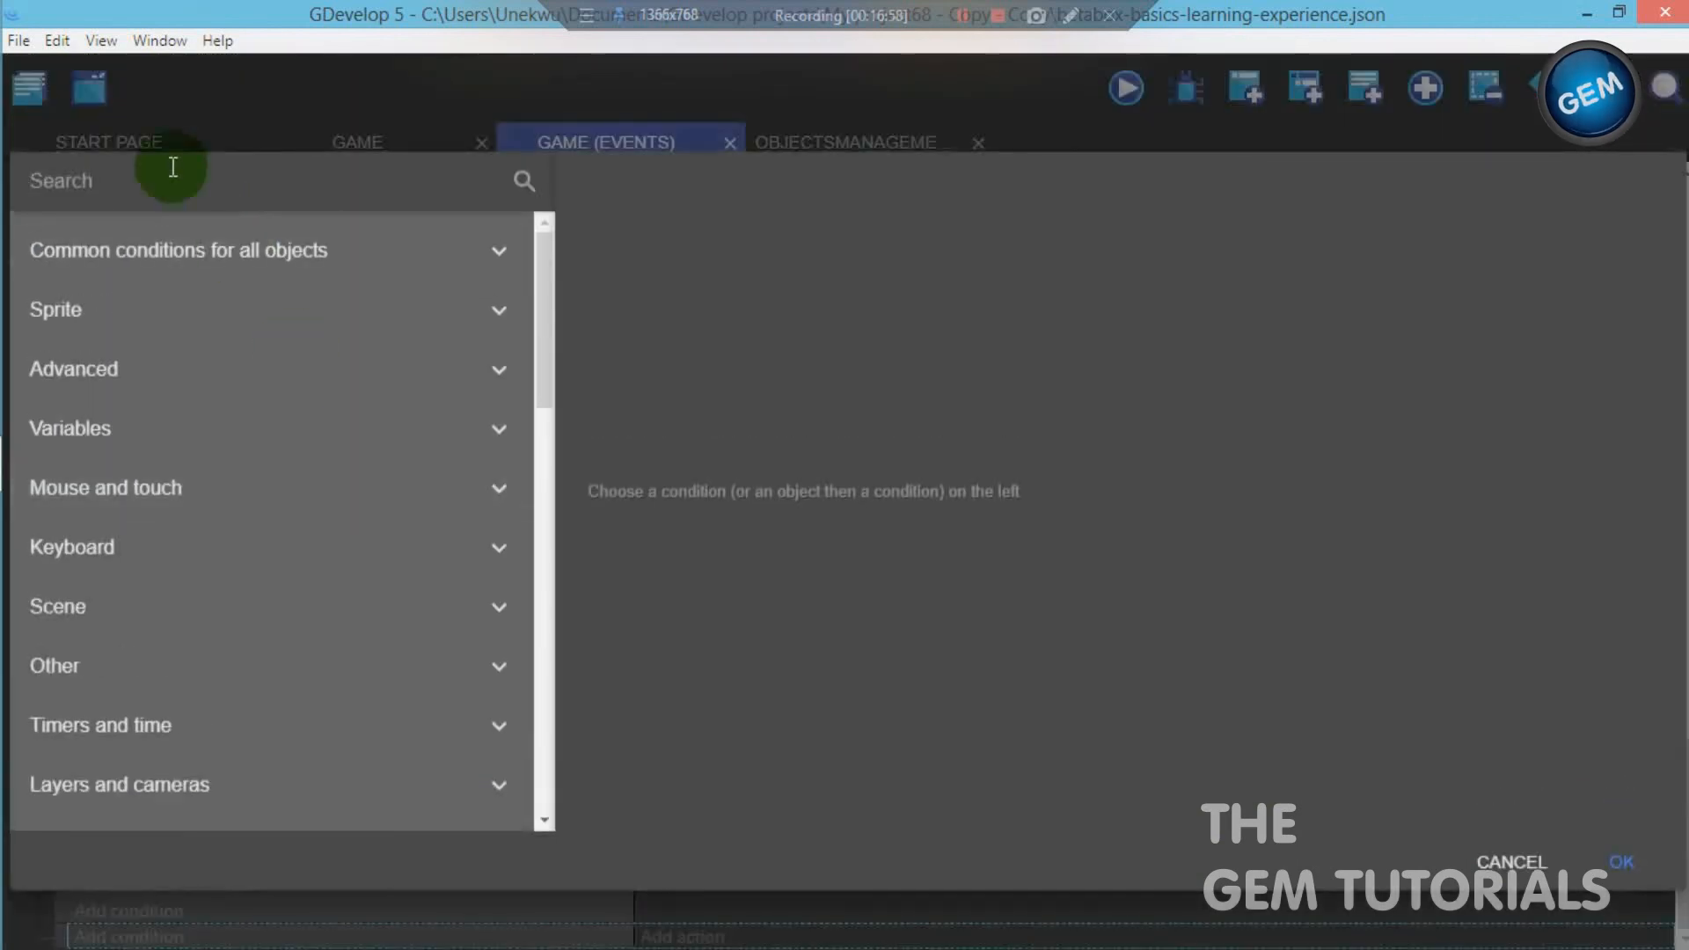
pyautogui.write('scene')
pyautogui.press('BackSpace')
pyautogui.press('BackSpace')
pyautogui.press('BackSpace')
pyautogui.press('BackSpace')
pyautogui.press('BackSpace')
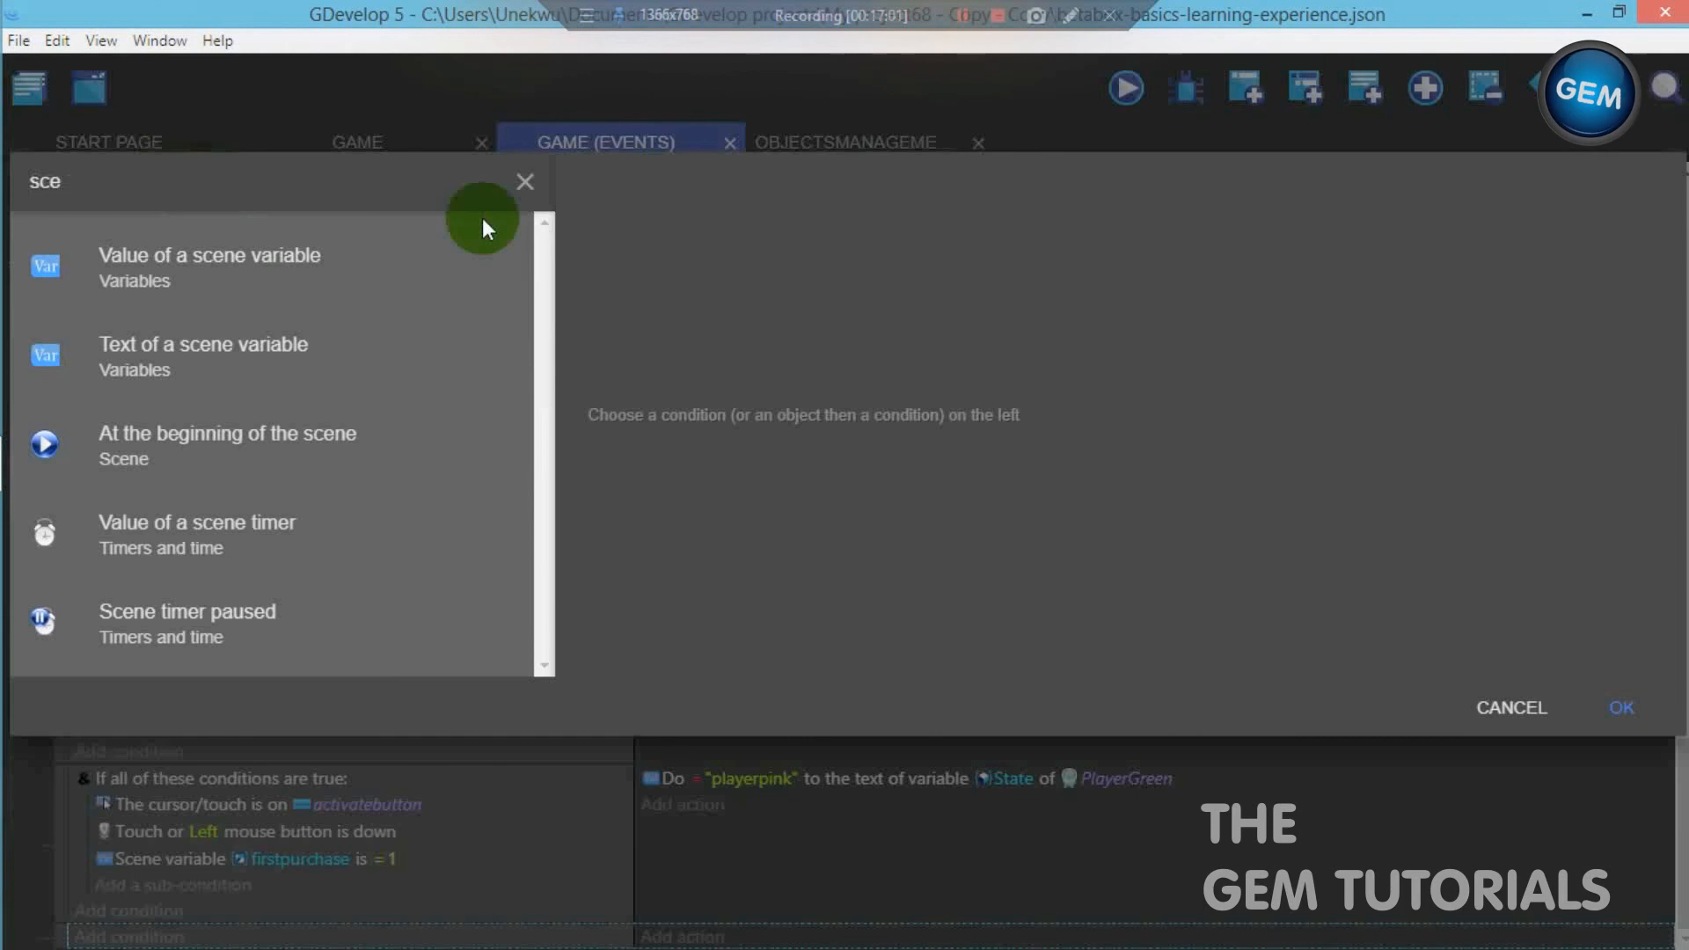
pyautogui.write('text')
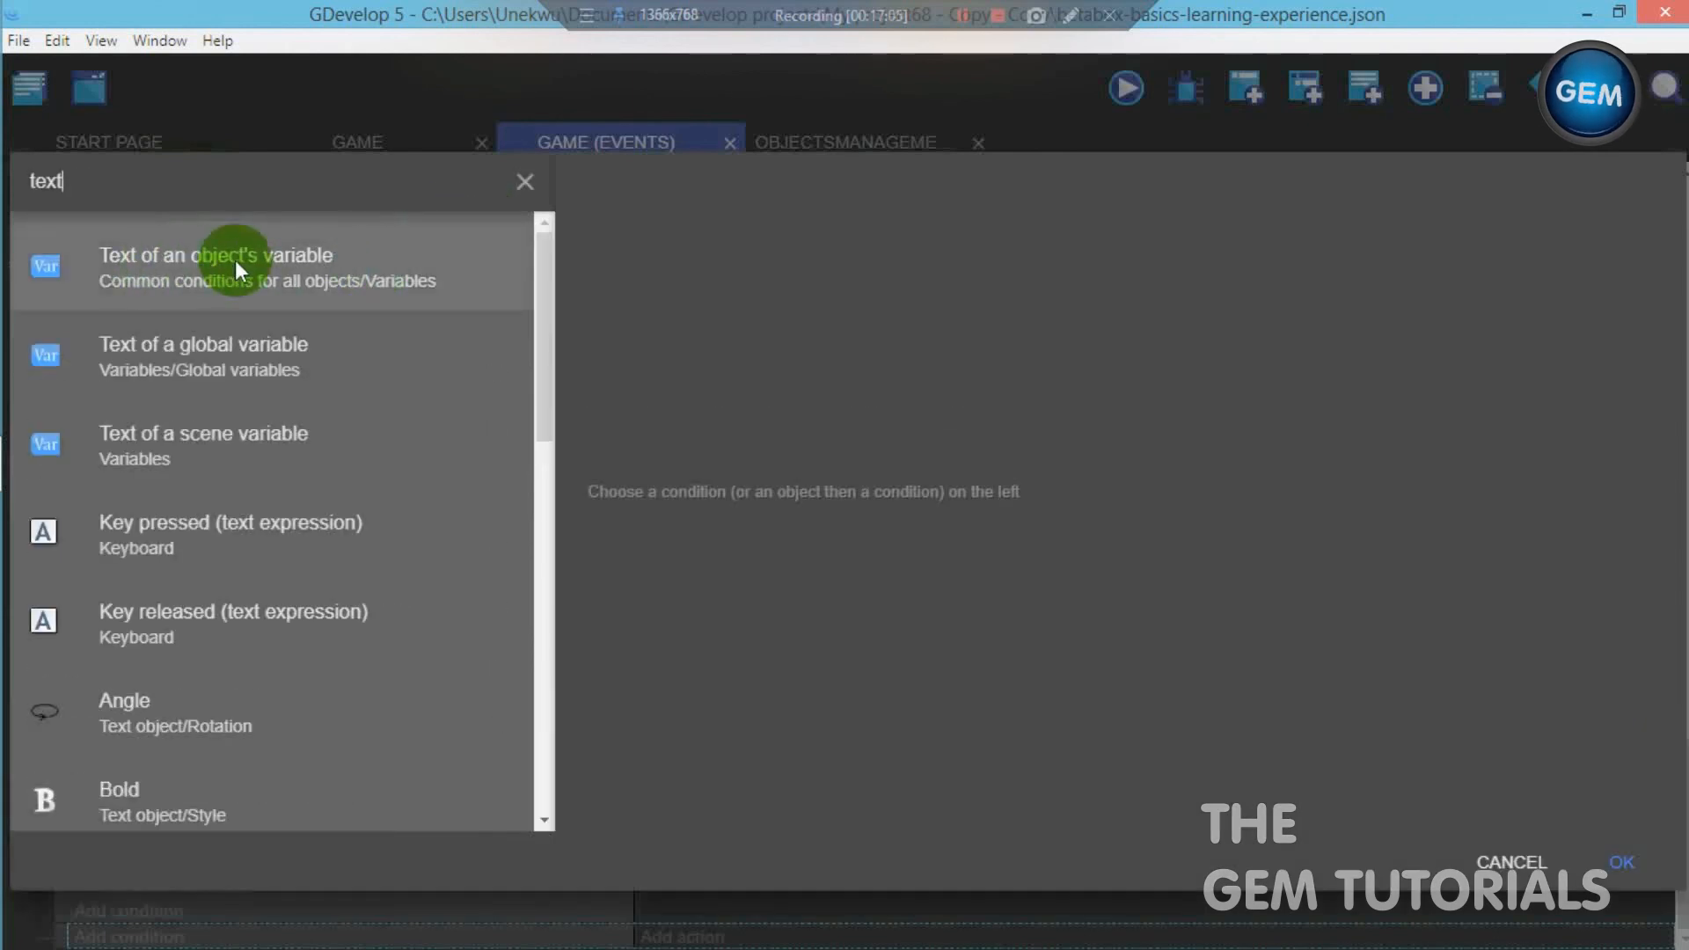
pyautogui.click(268, 261)
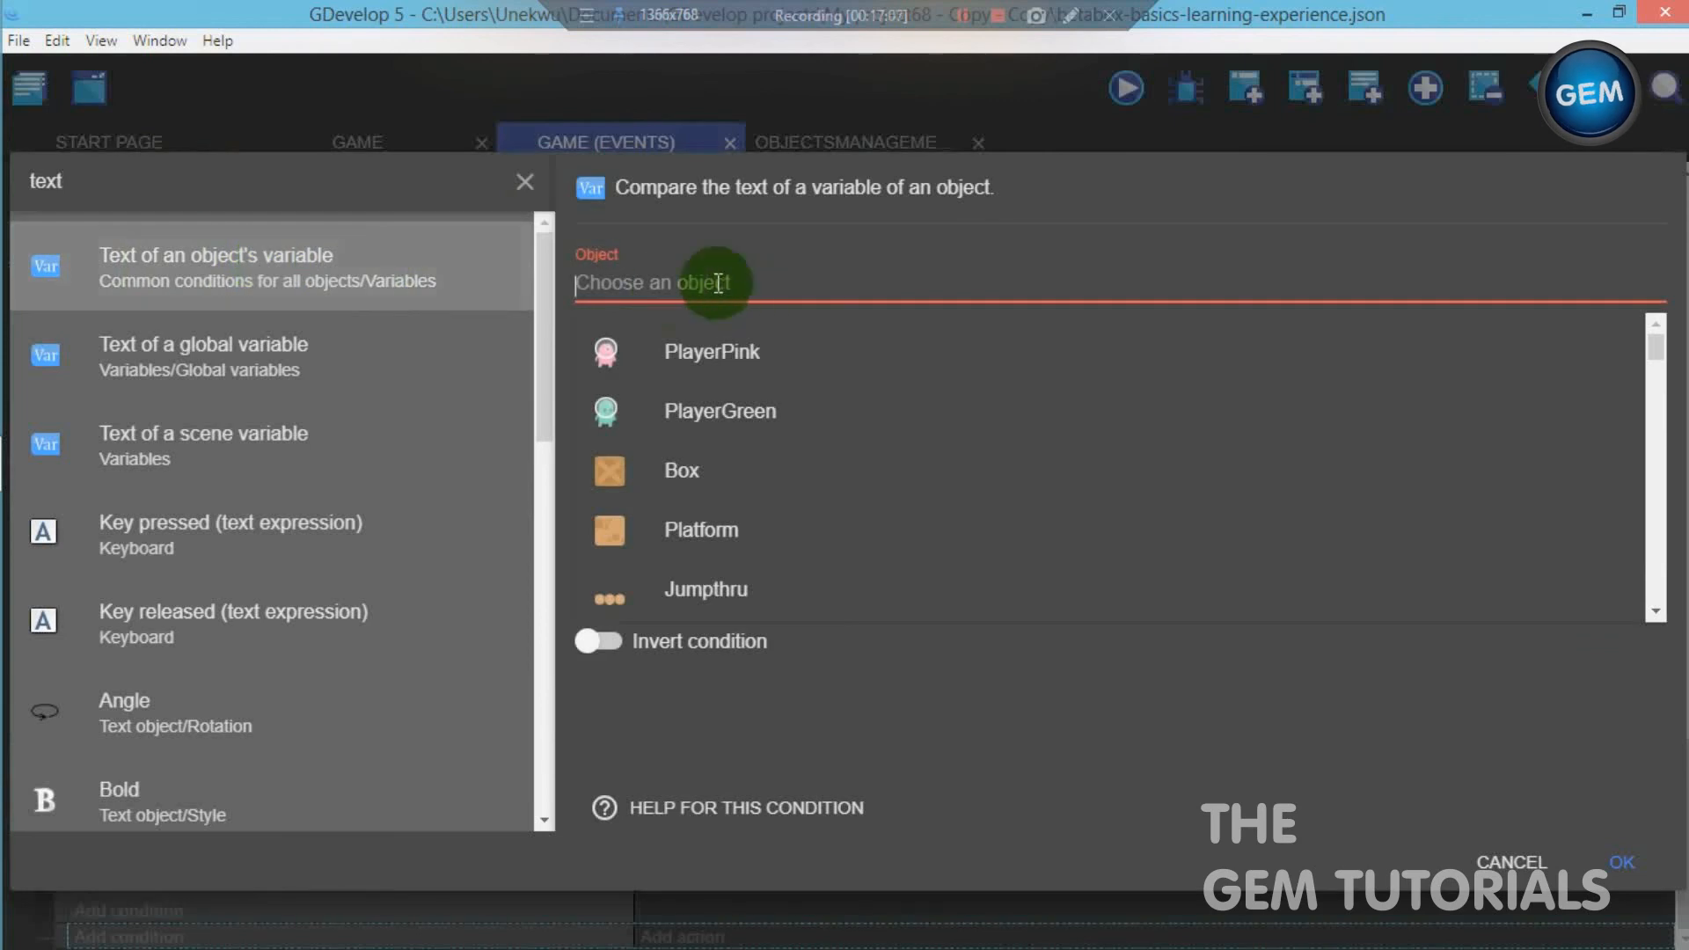
pyautogui.click(719, 415)
pyautogui.click(691, 367)
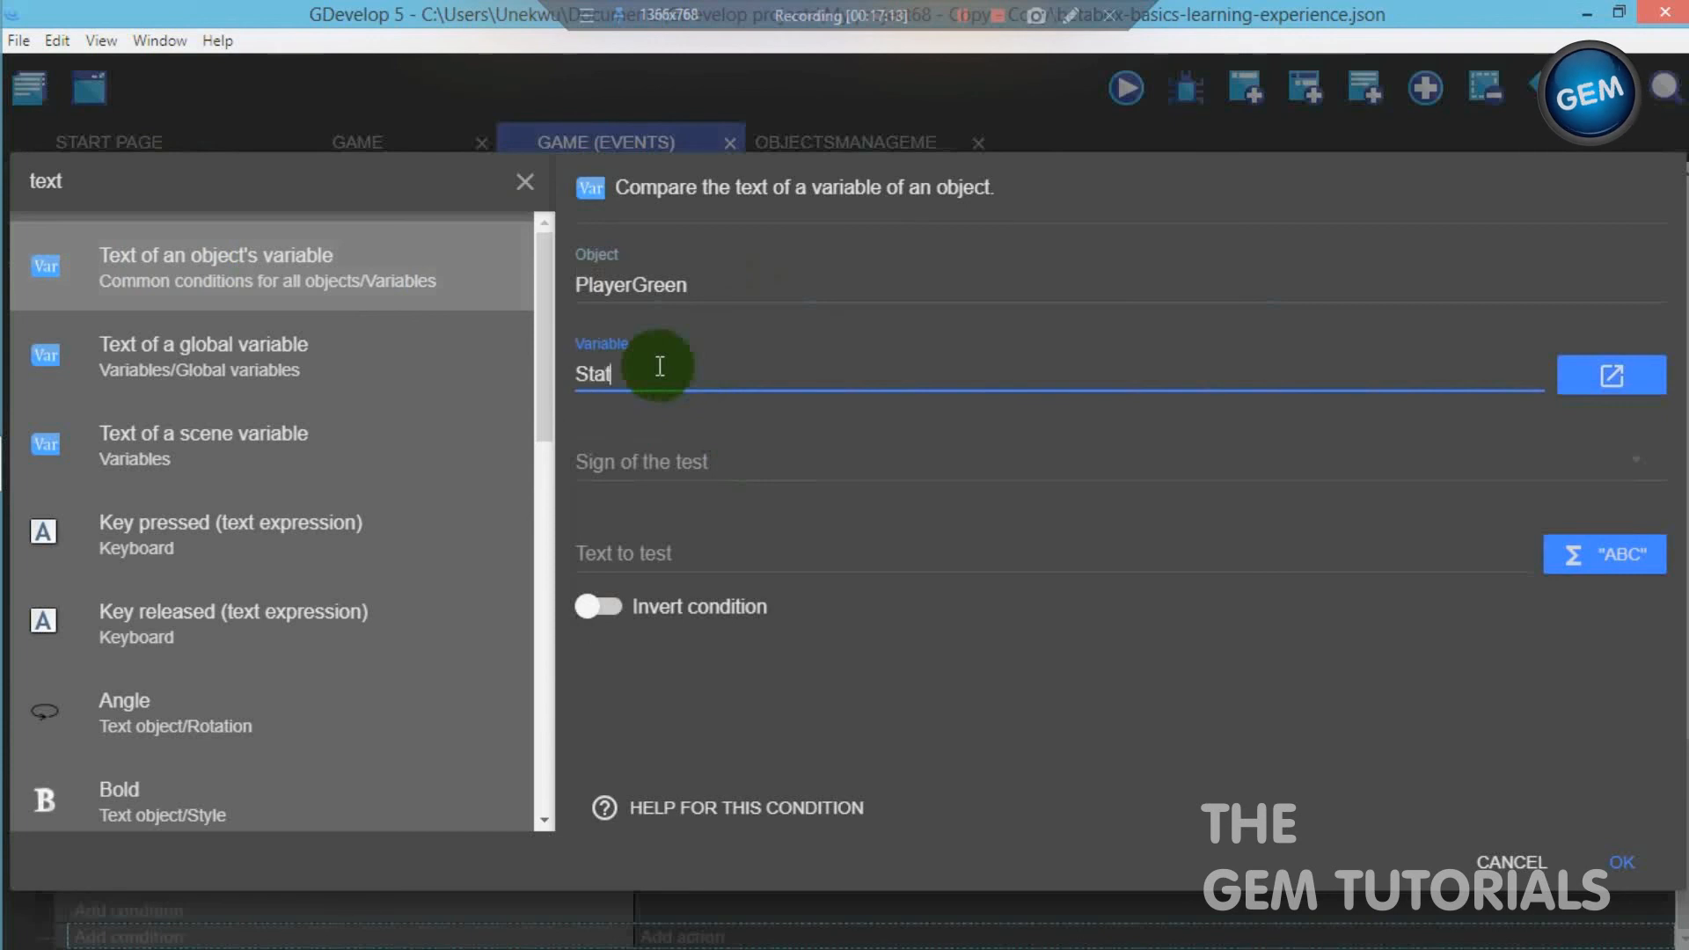
pyautogui.click(668, 456)
pyautogui.click(679, 456)
# - Set the State condition's text to test to "playerpink" and confirm the condition
pyautogui.click(698, 541)
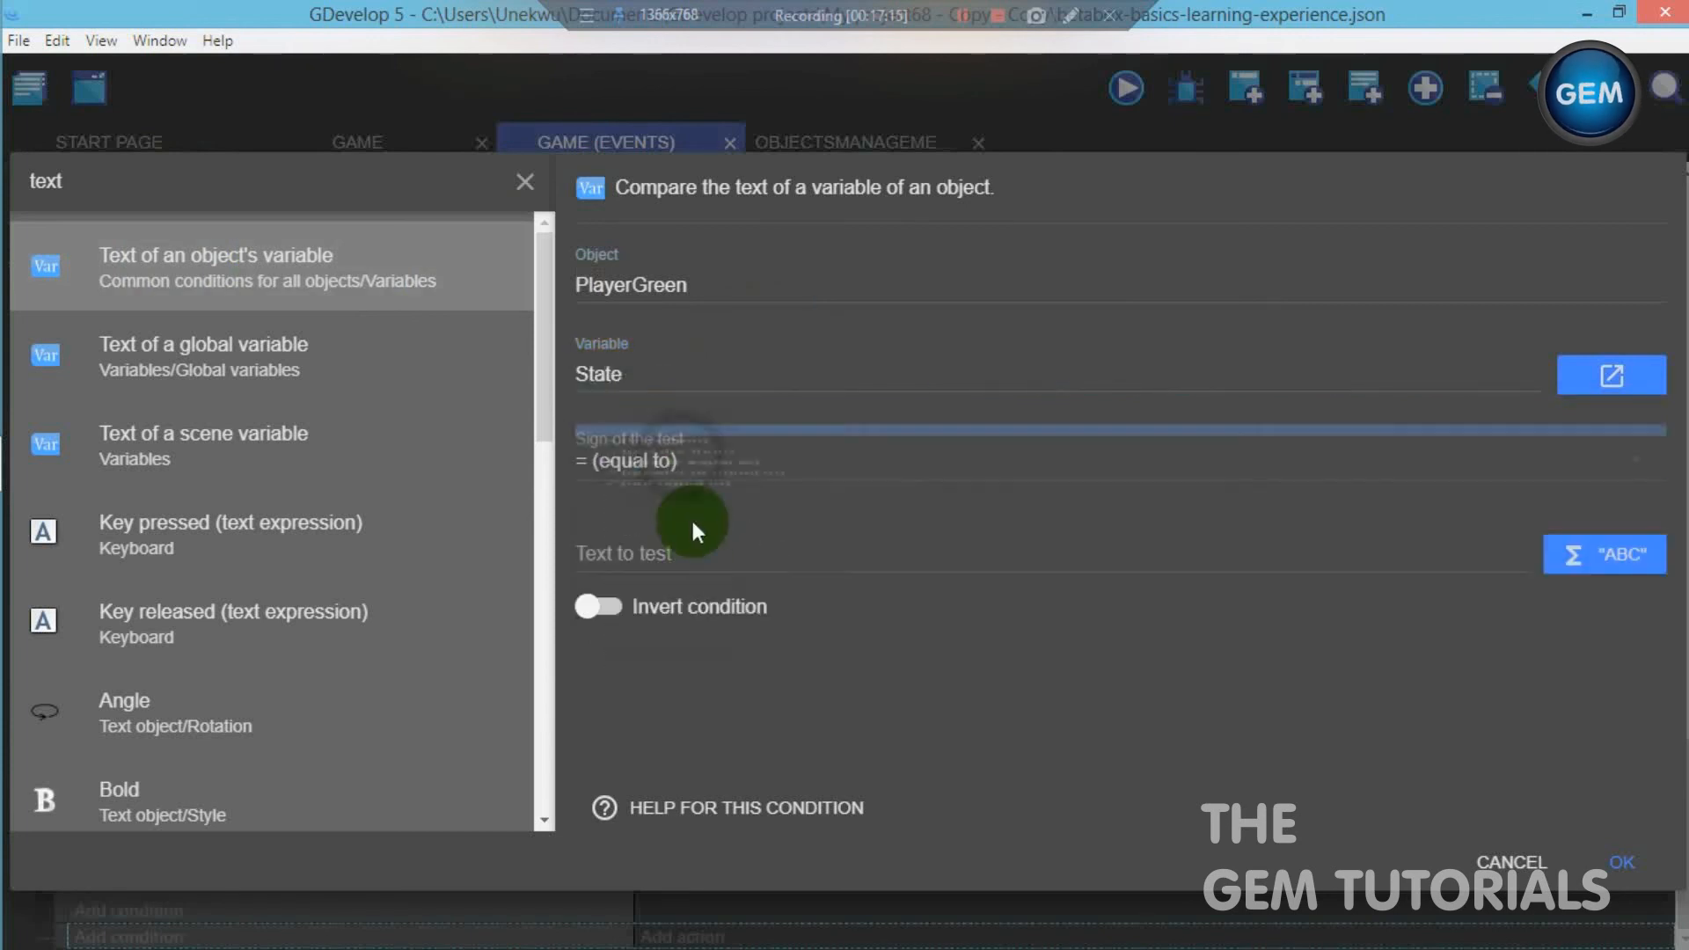
pyautogui.write('""')
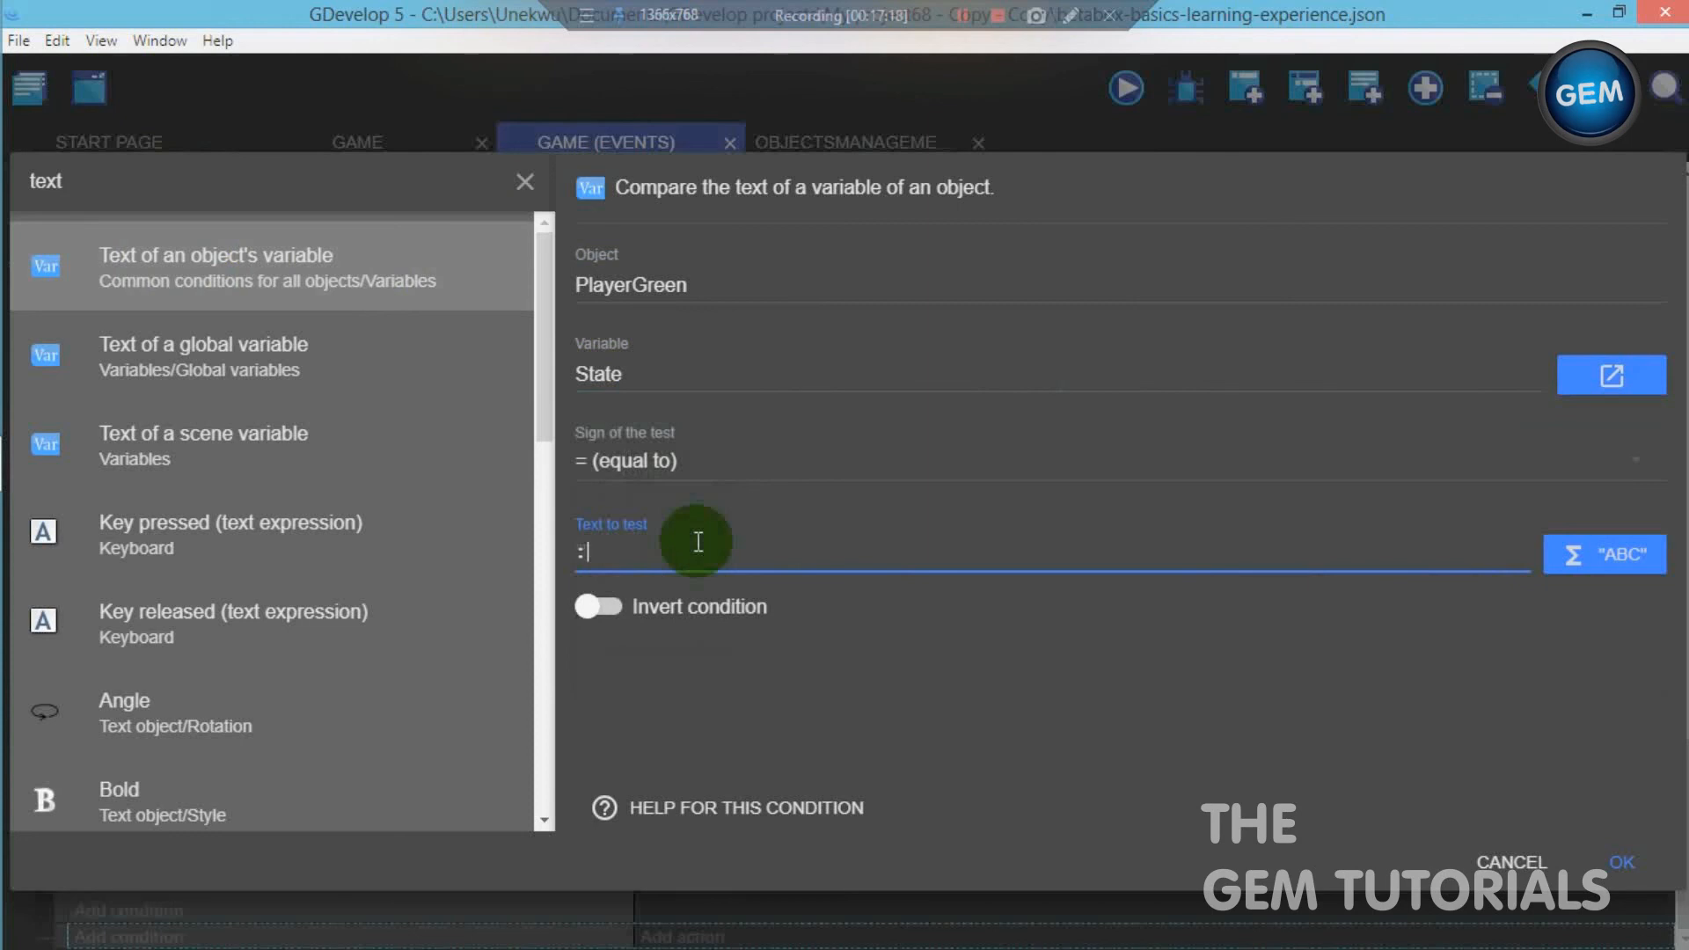
pyautogui.write('""')
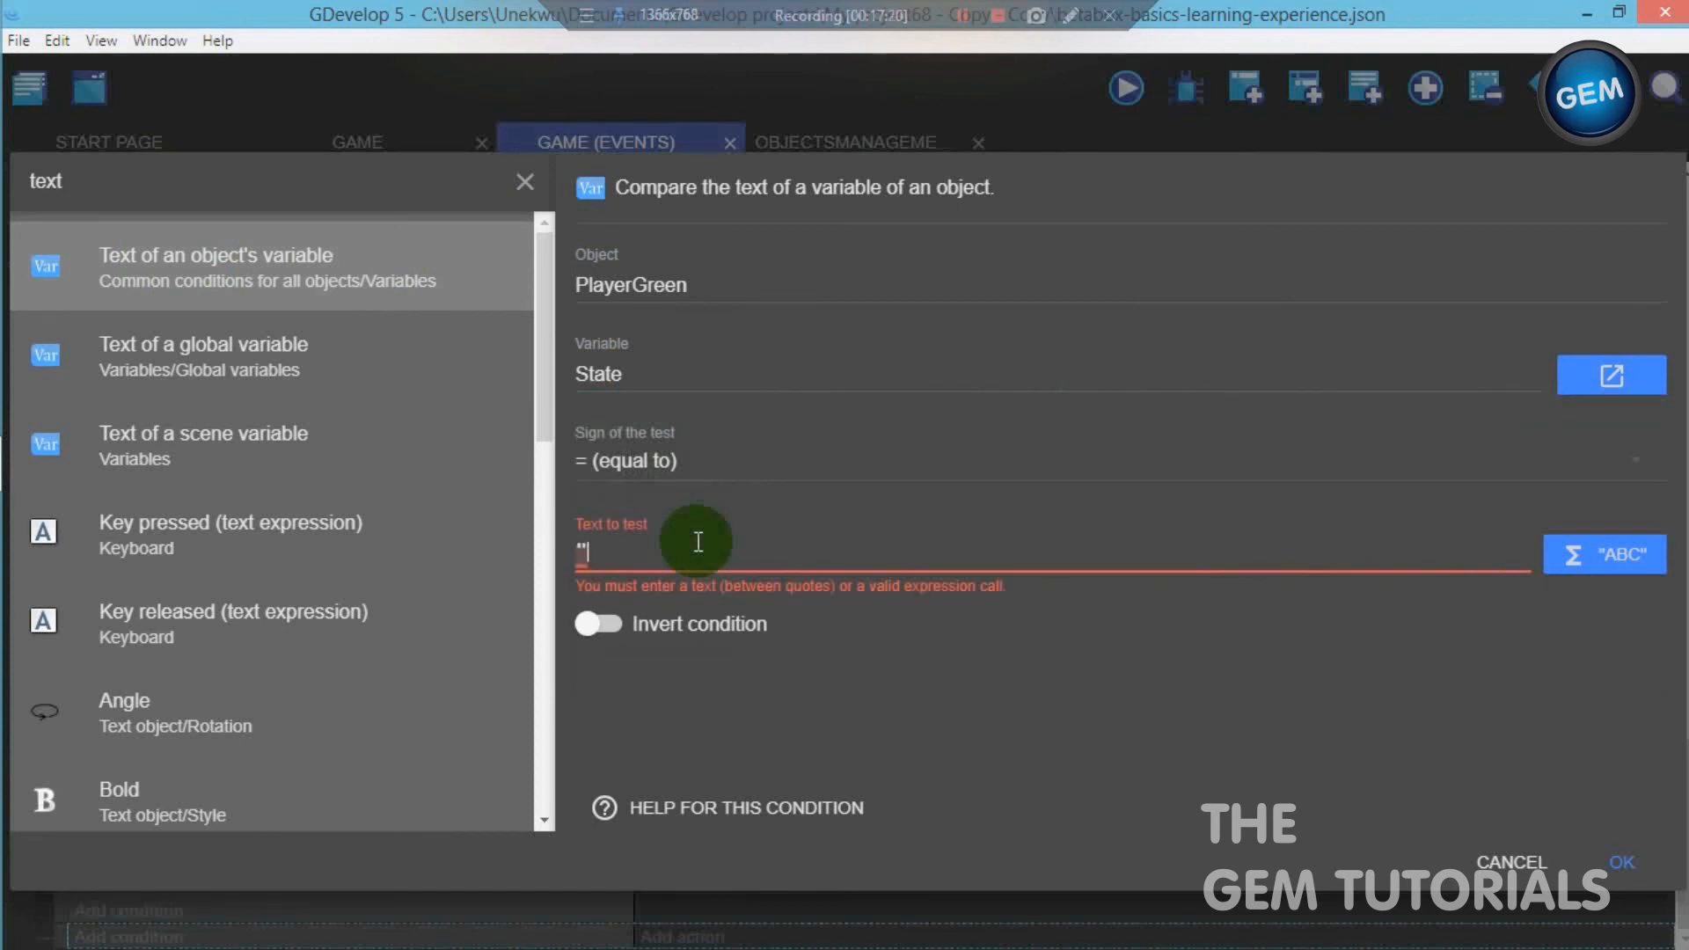
pyautogui.write('playerpink"')
pyautogui.click(1621, 862)
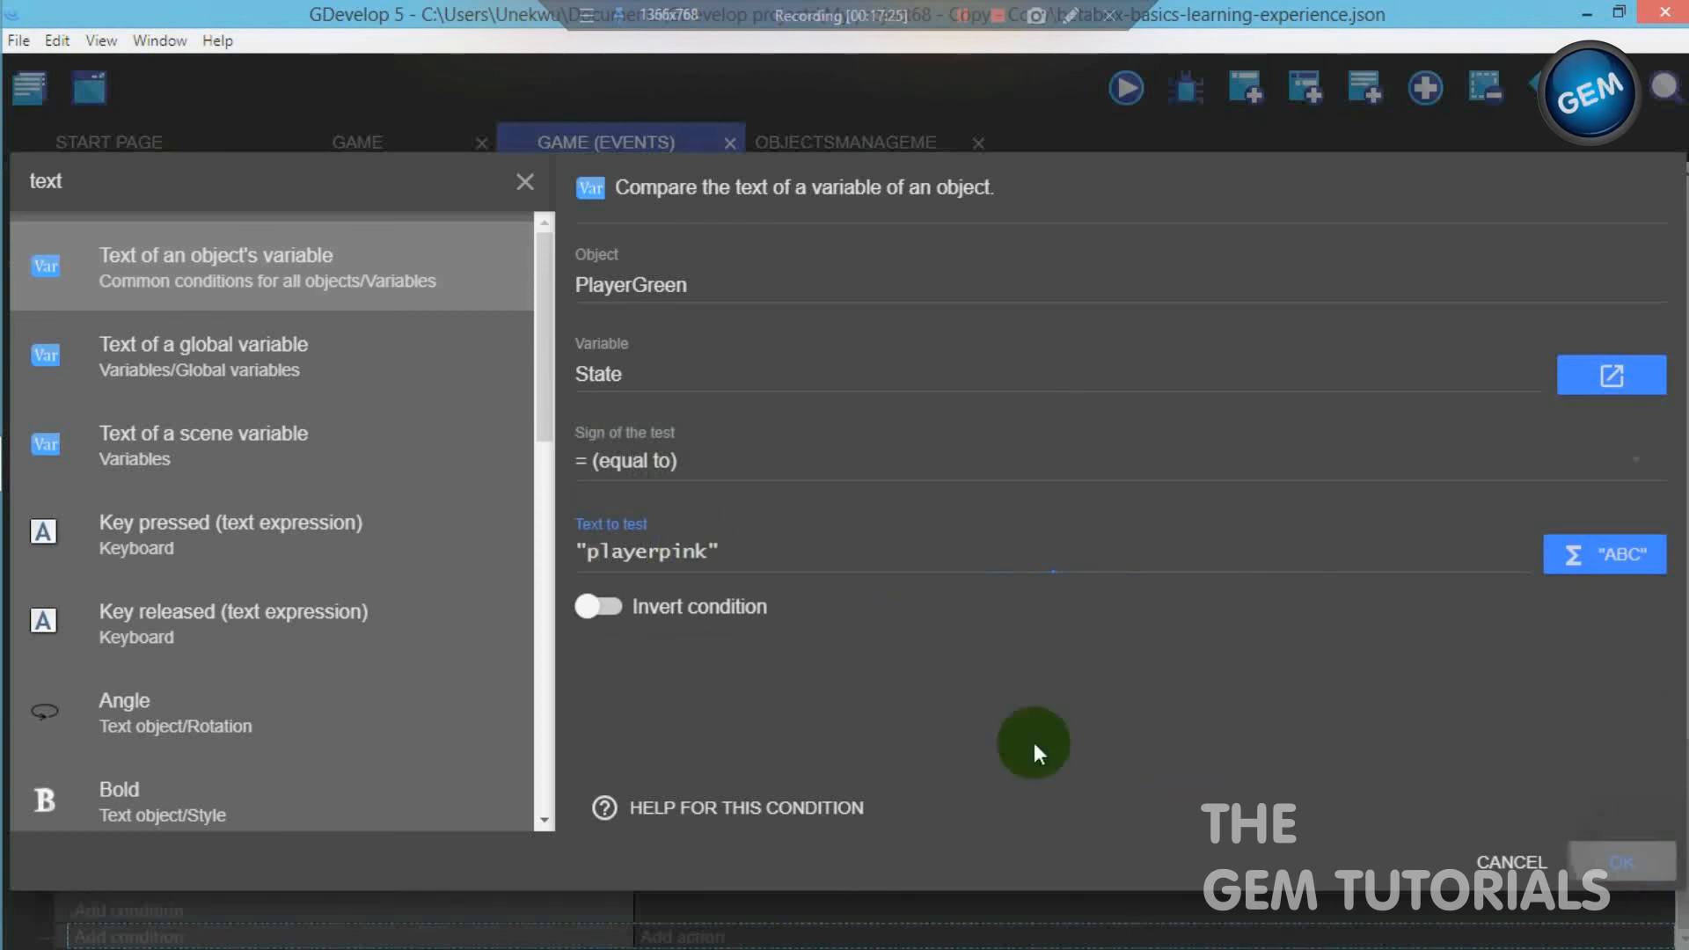
# - Add a Delete an object action for PlayerGreen to the event that tests State for "playerpink"
pyautogui.scroll(-1, 879, 774)
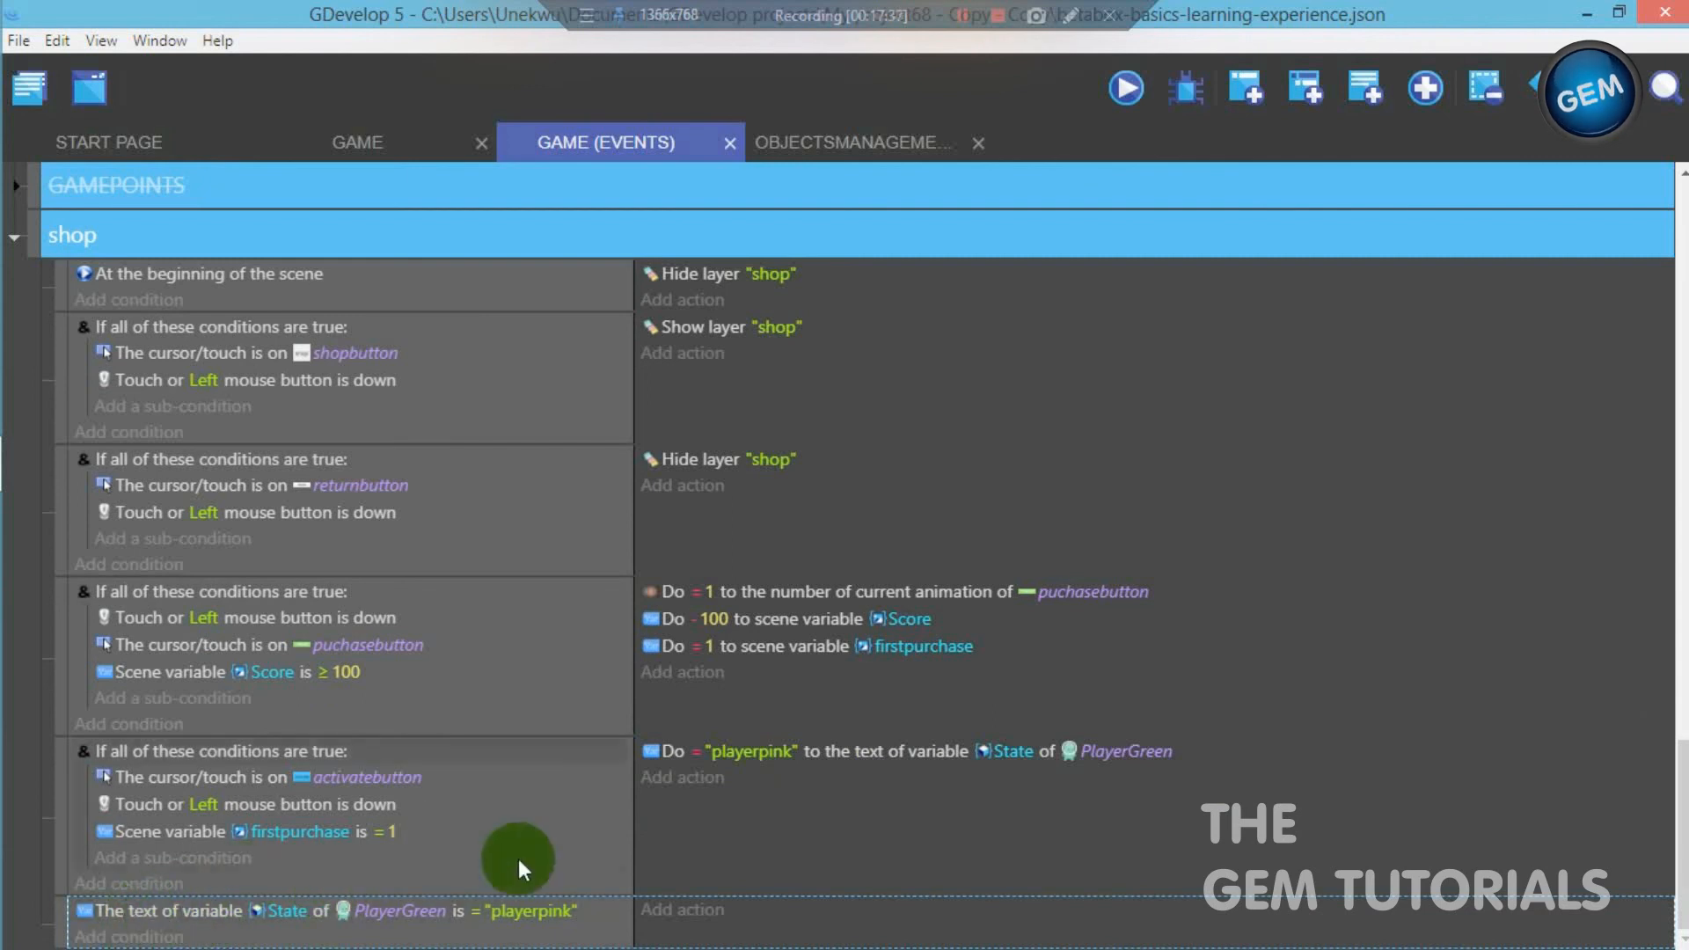
pyautogui.click(736, 694)
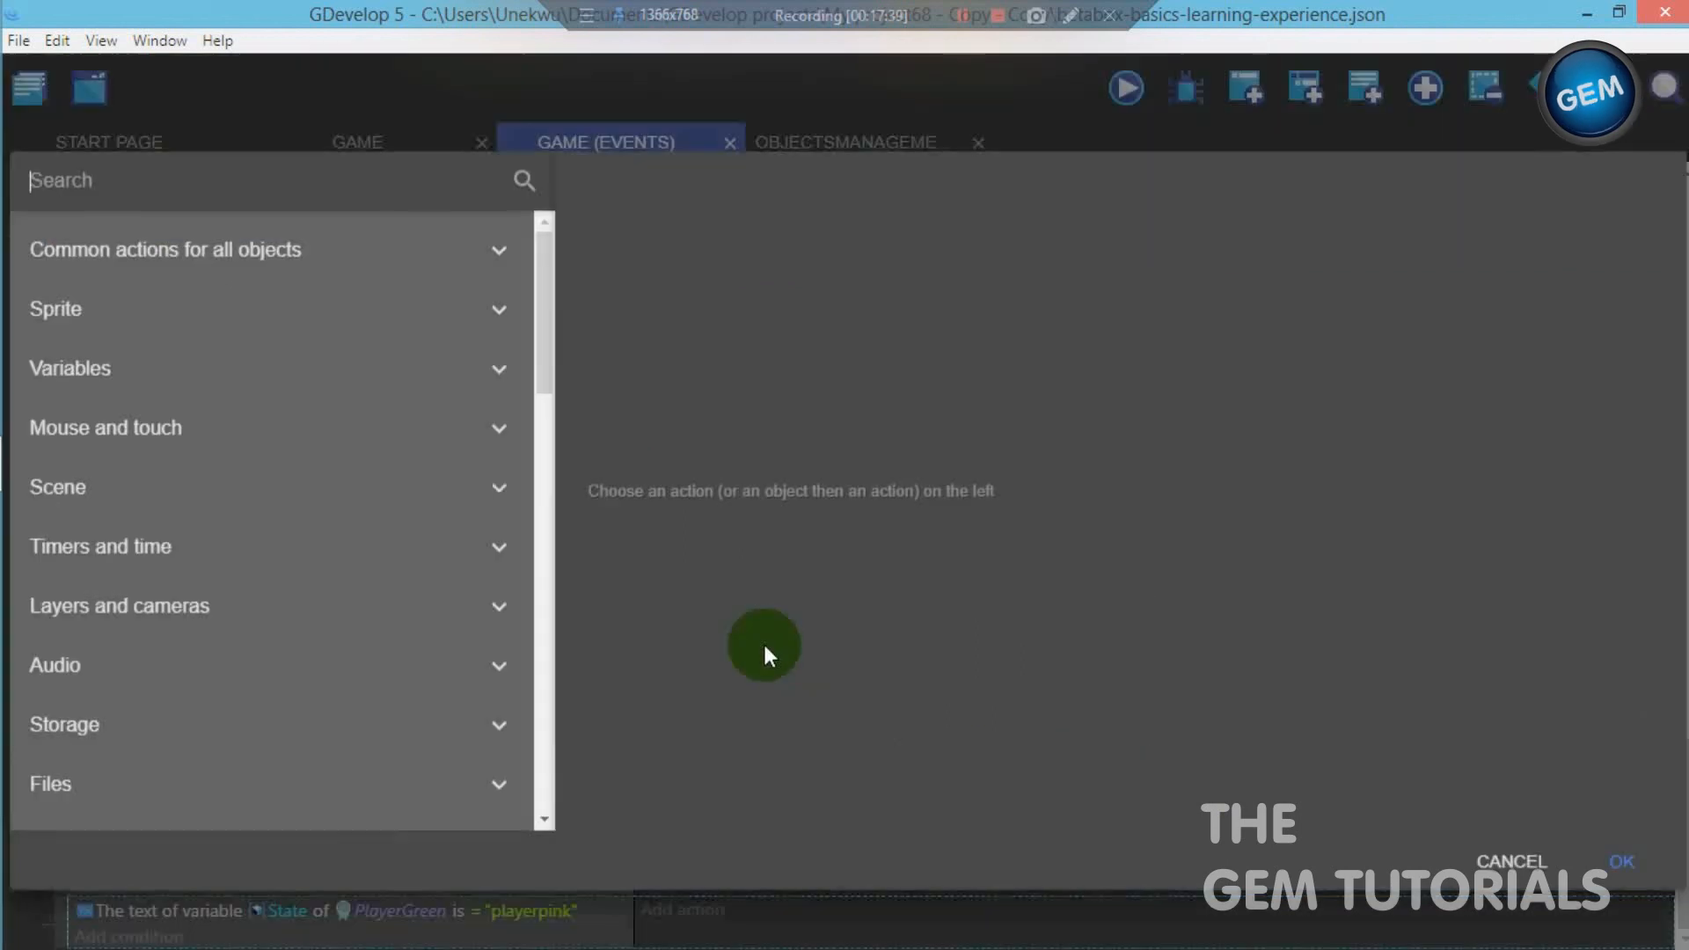
pyautogui.write('delete')
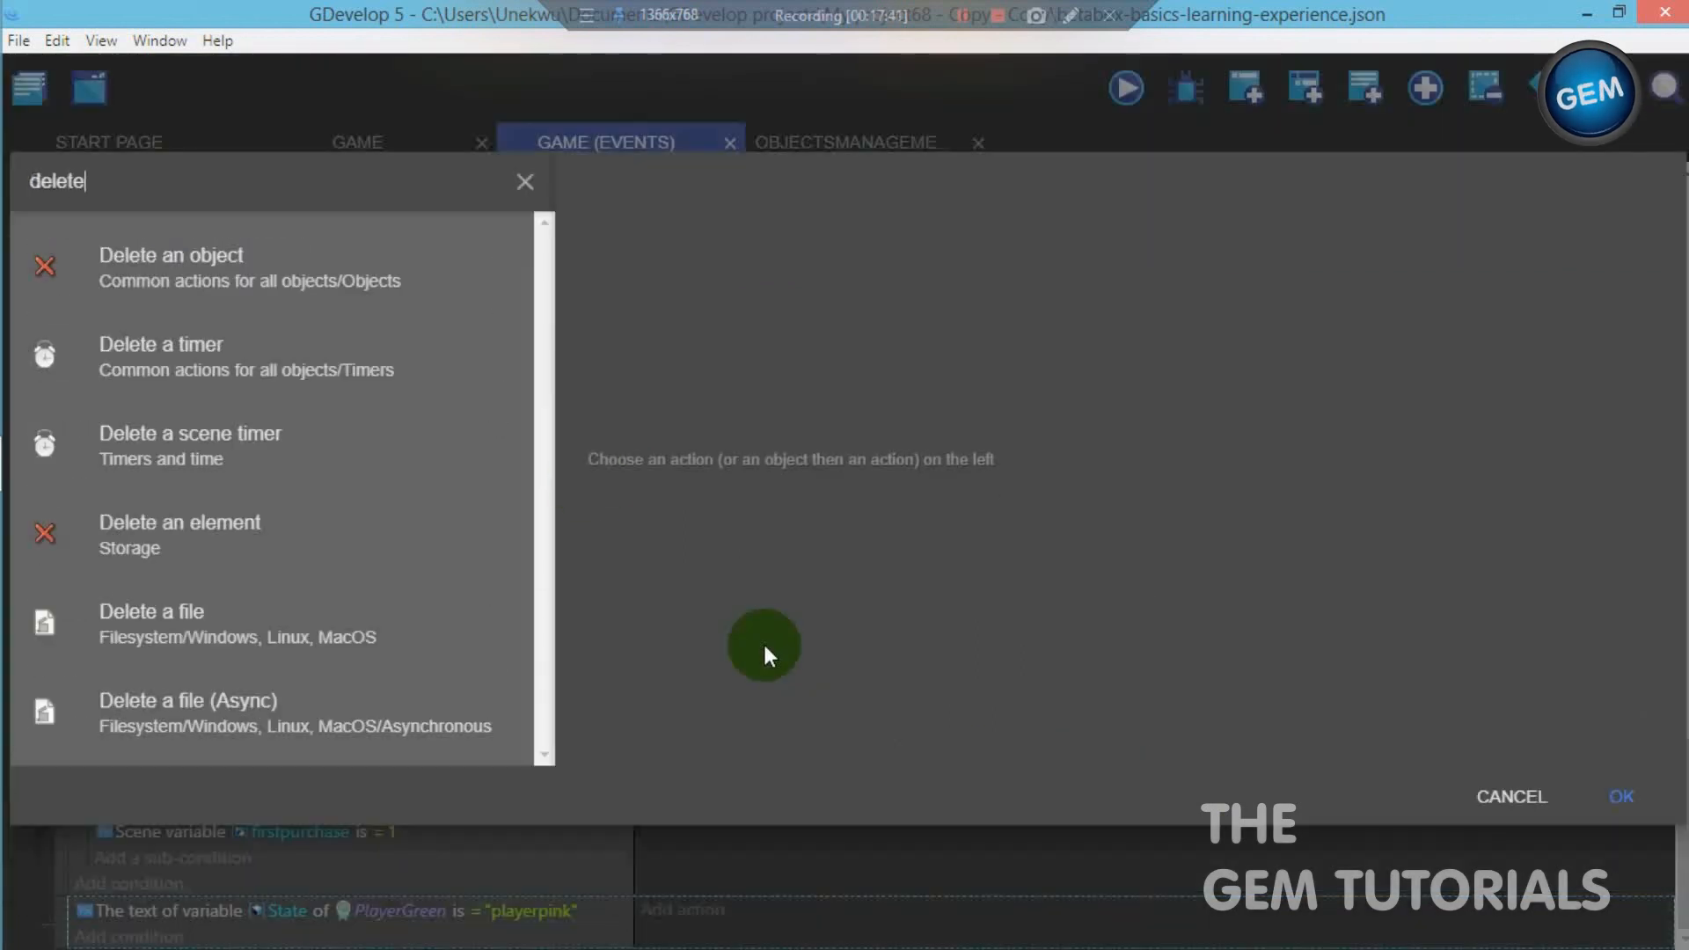
pyautogui.click(394, 287)
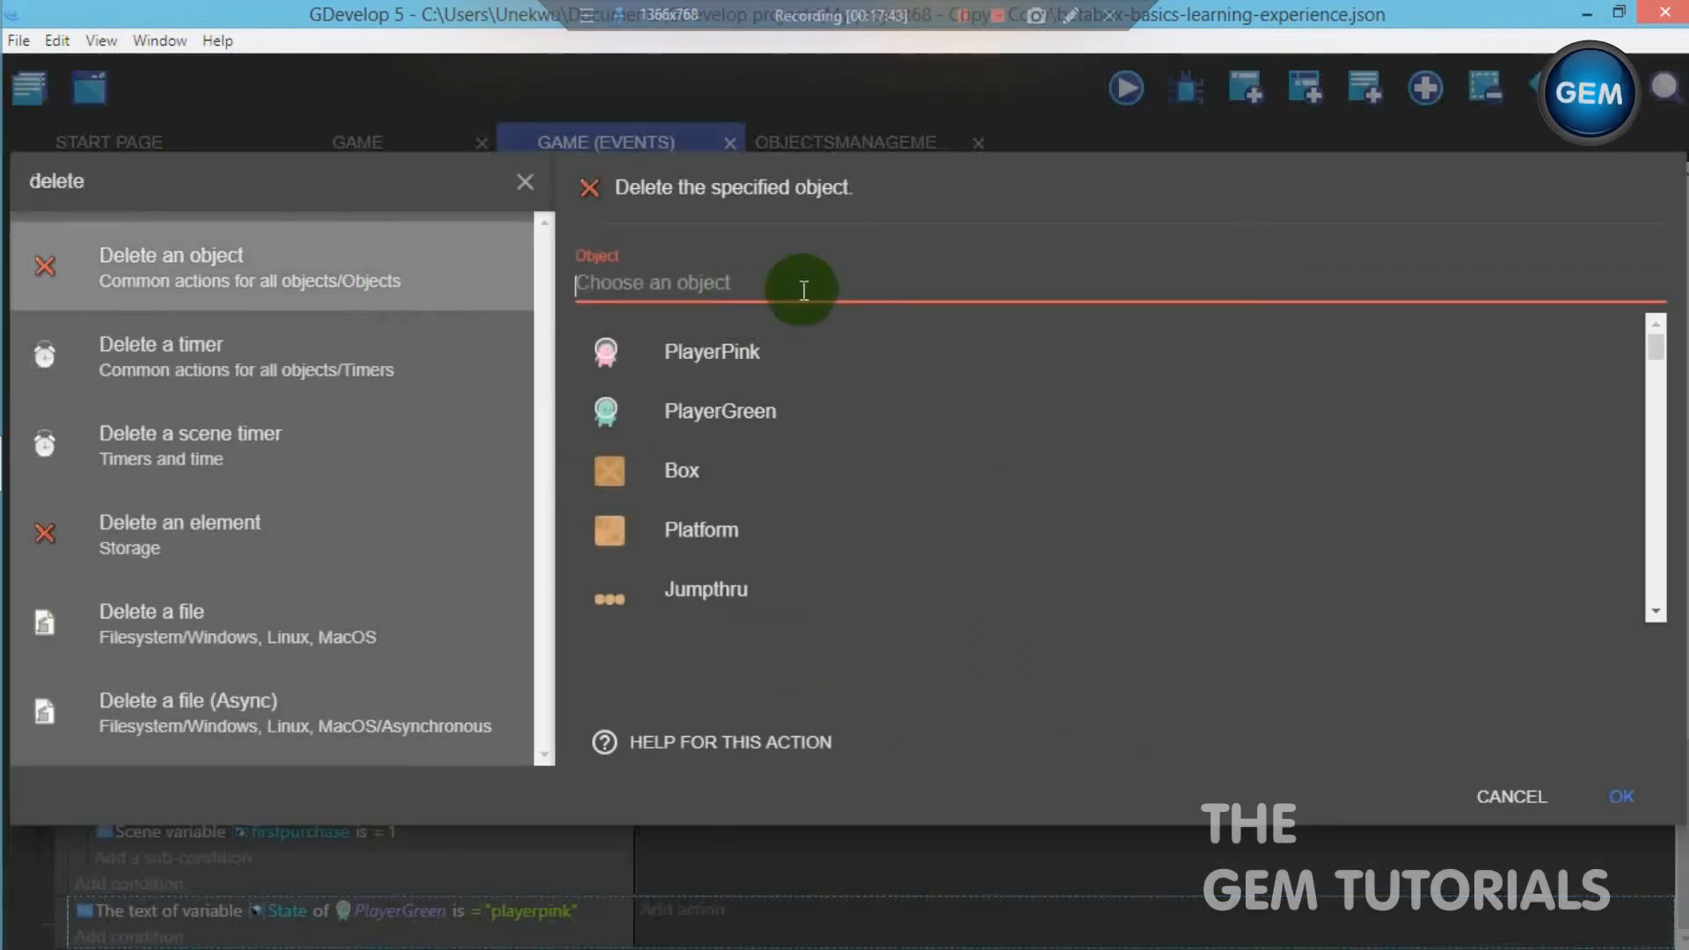
pyautogui.click(765, 398)
pyautogui.click(1621, 796)
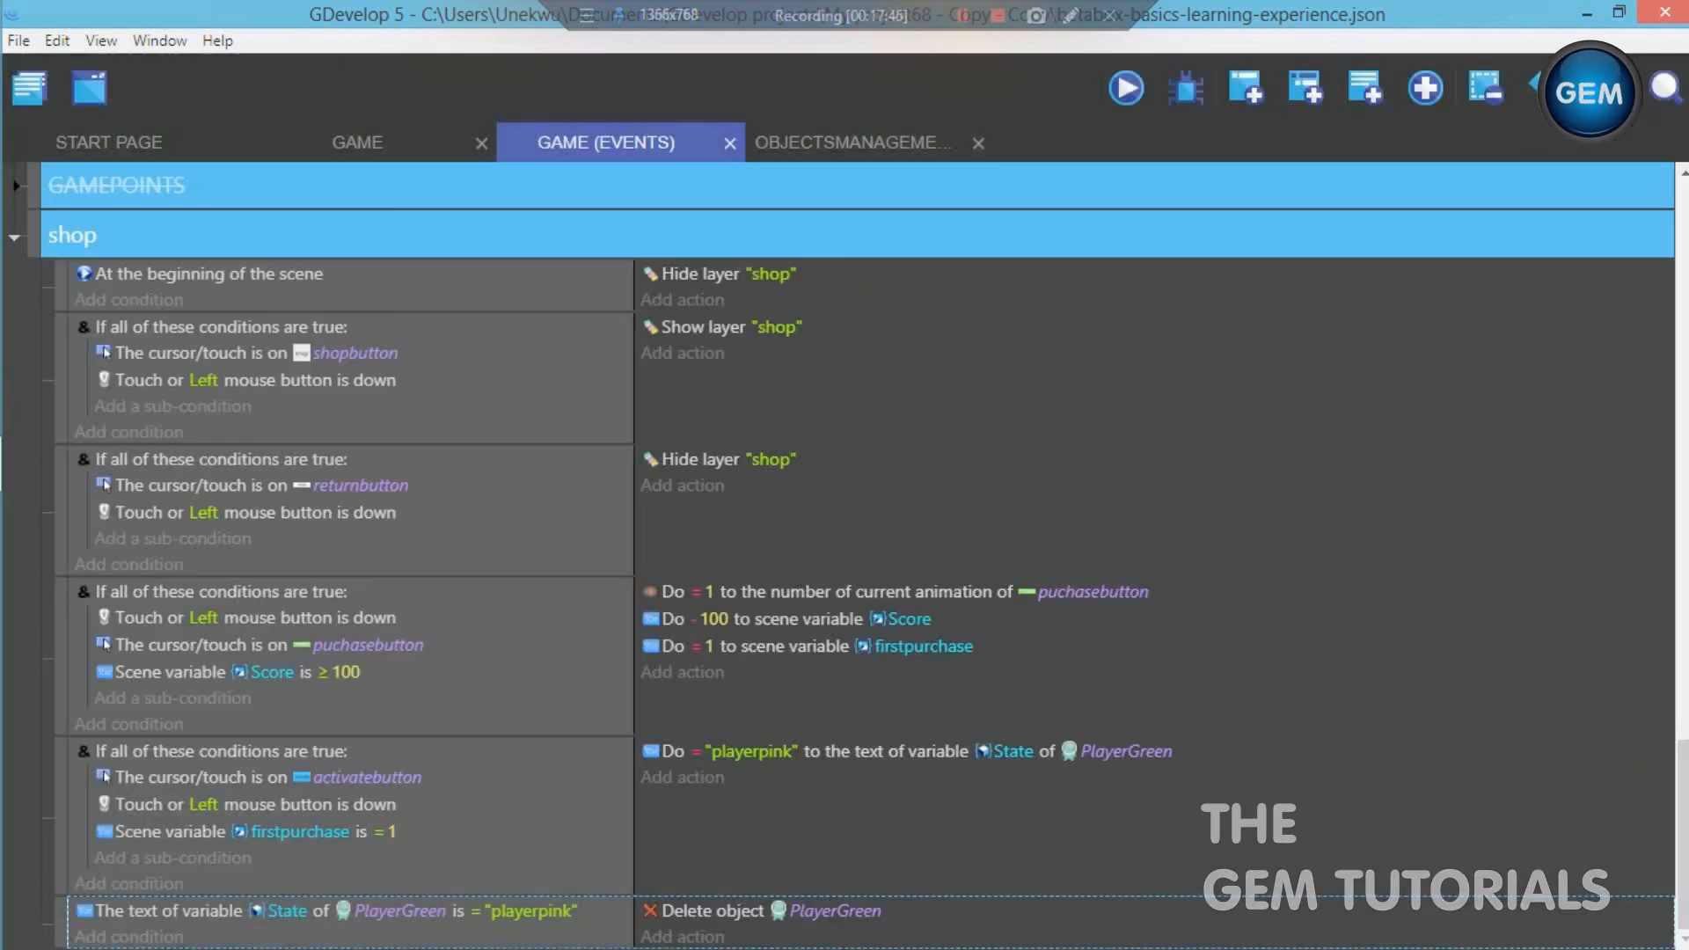
# - Add a Create an object action for PlayerPink to the event that tests State for "playerpink"
pyautogui.click(692, 937)
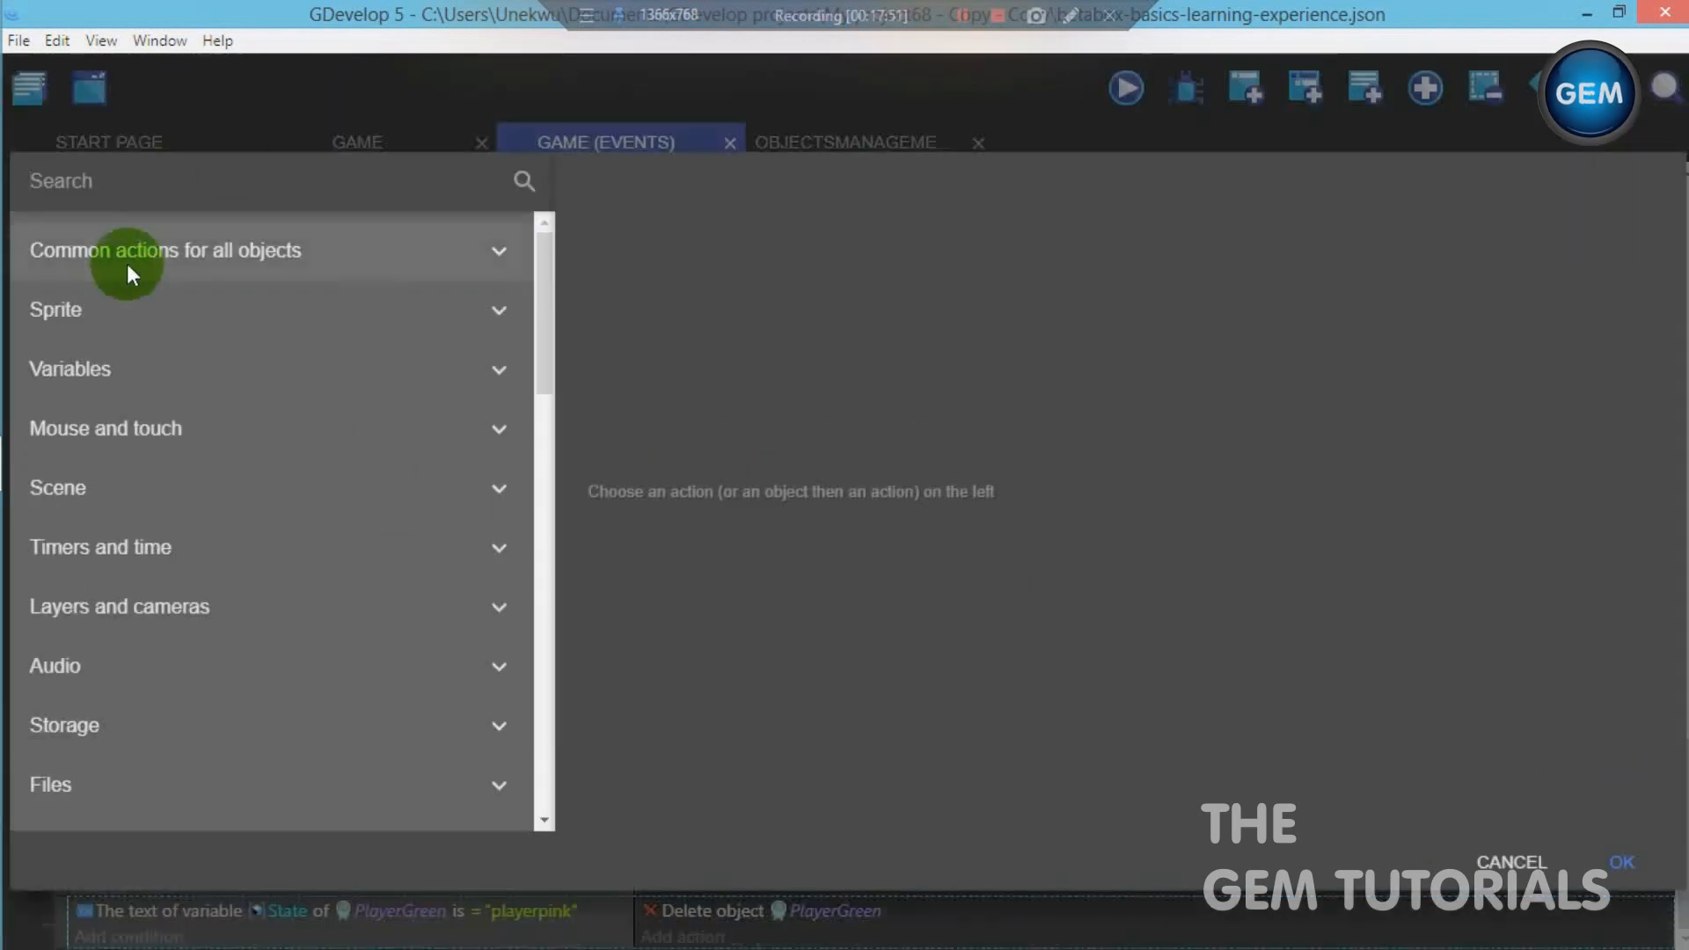
pyautogui.write('creta')
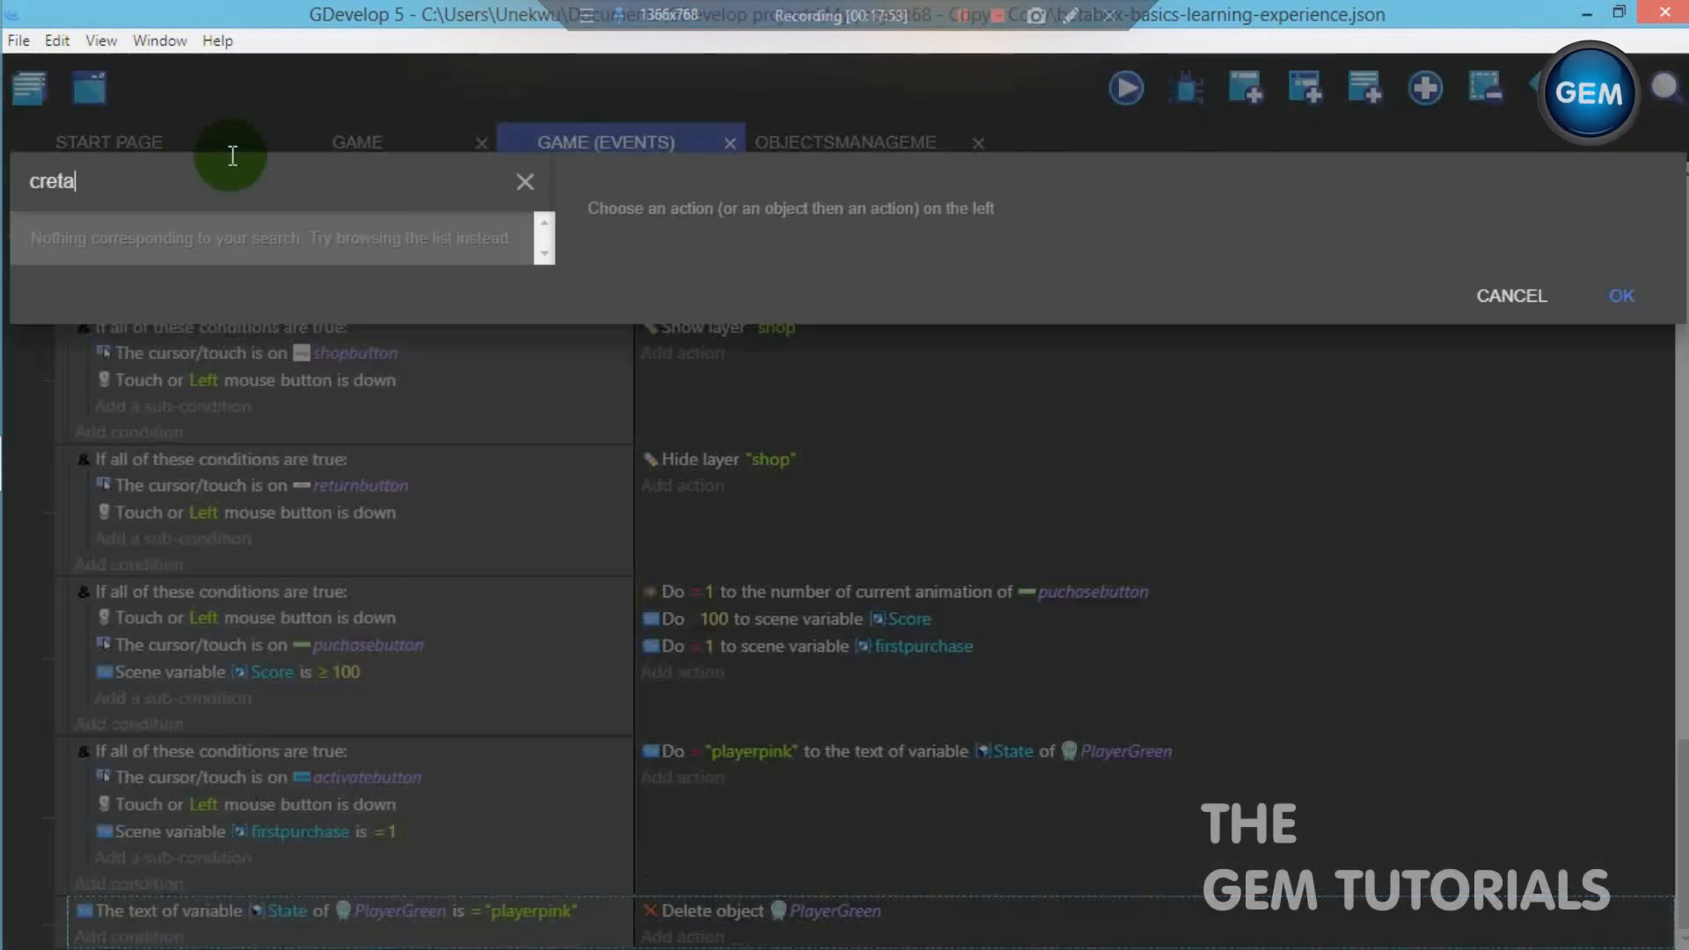
pyautogui.press('BackSpace')
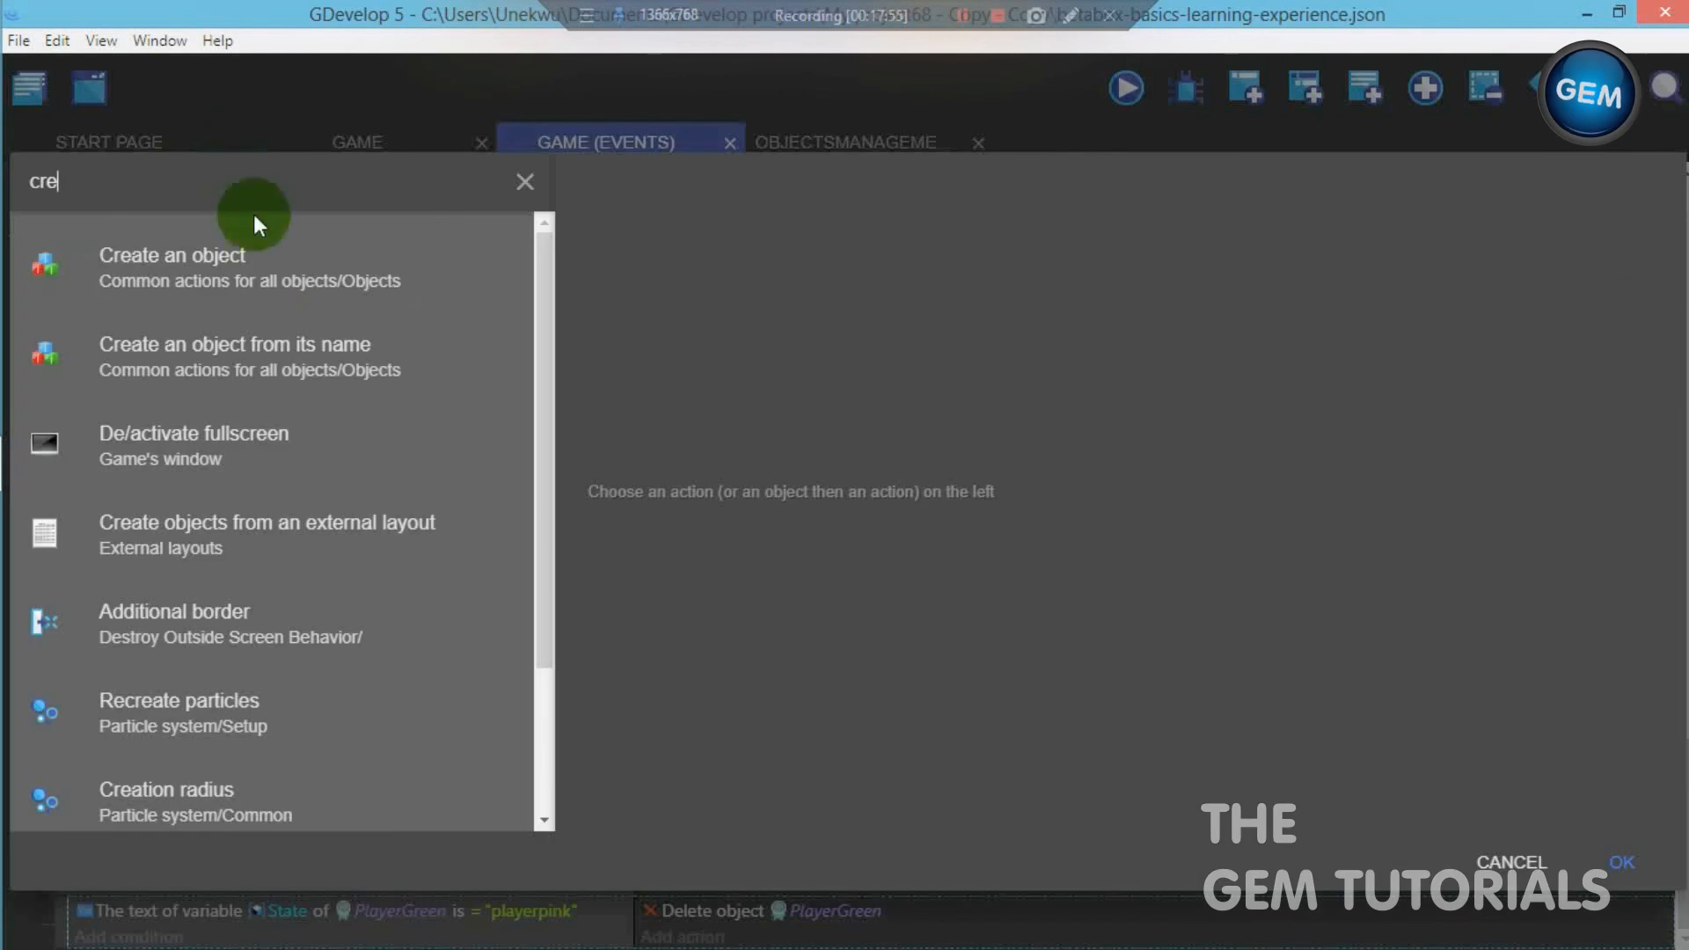
pyautogui.click(260, 260)
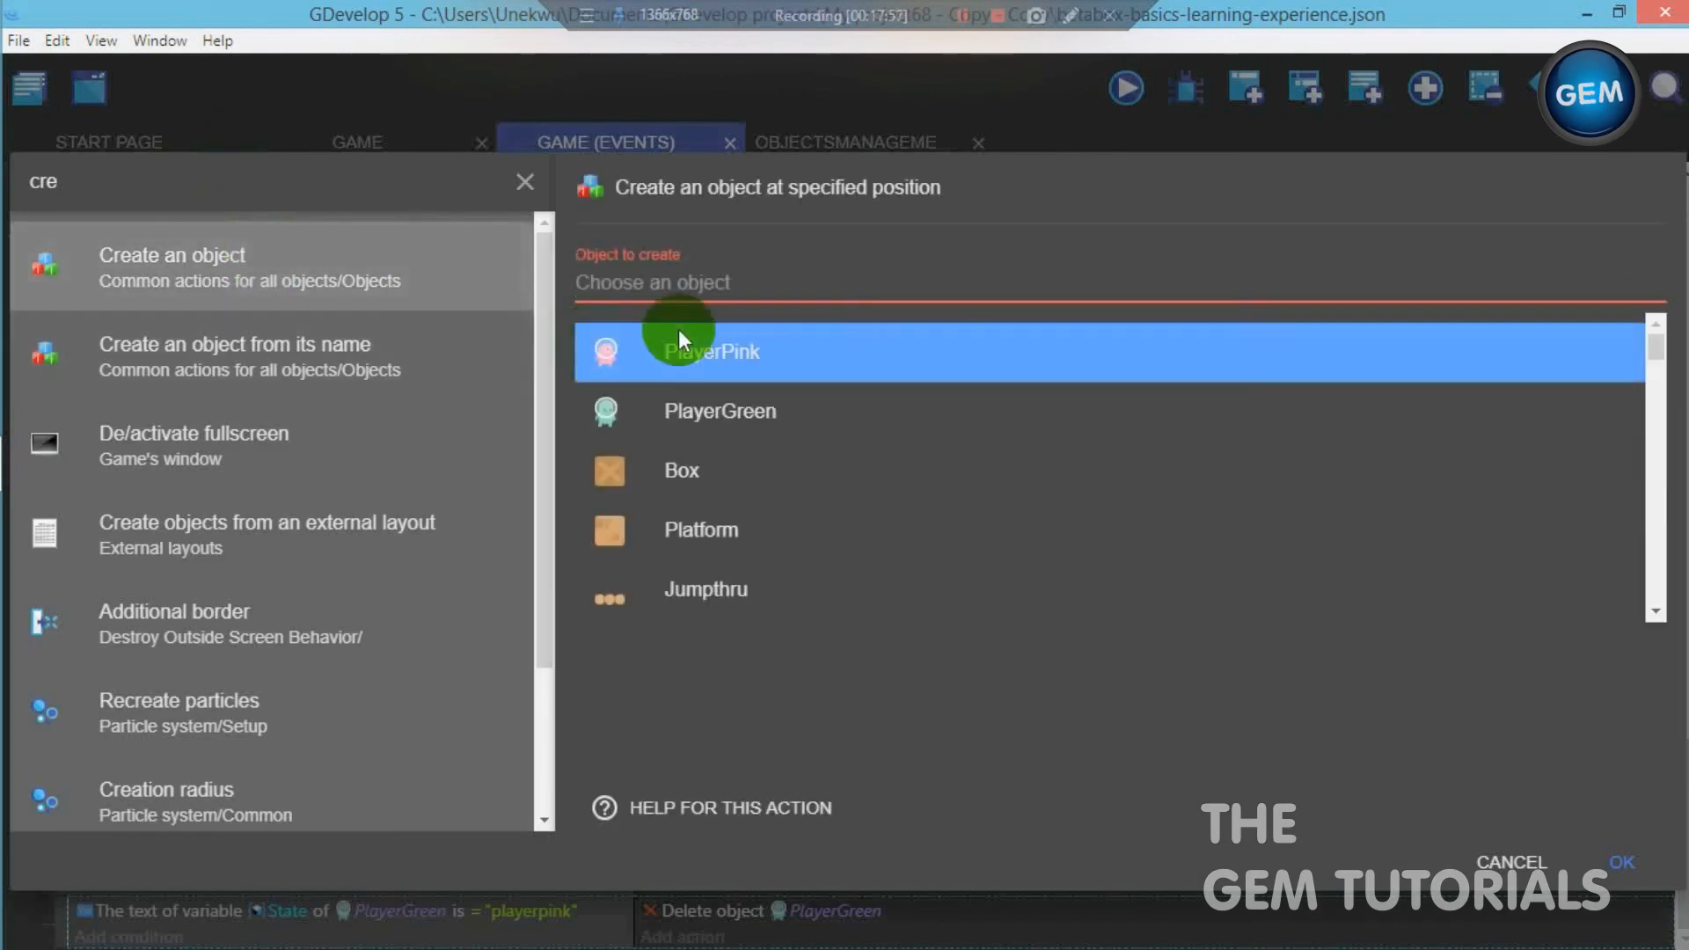
pyautogui.click(800, 356)
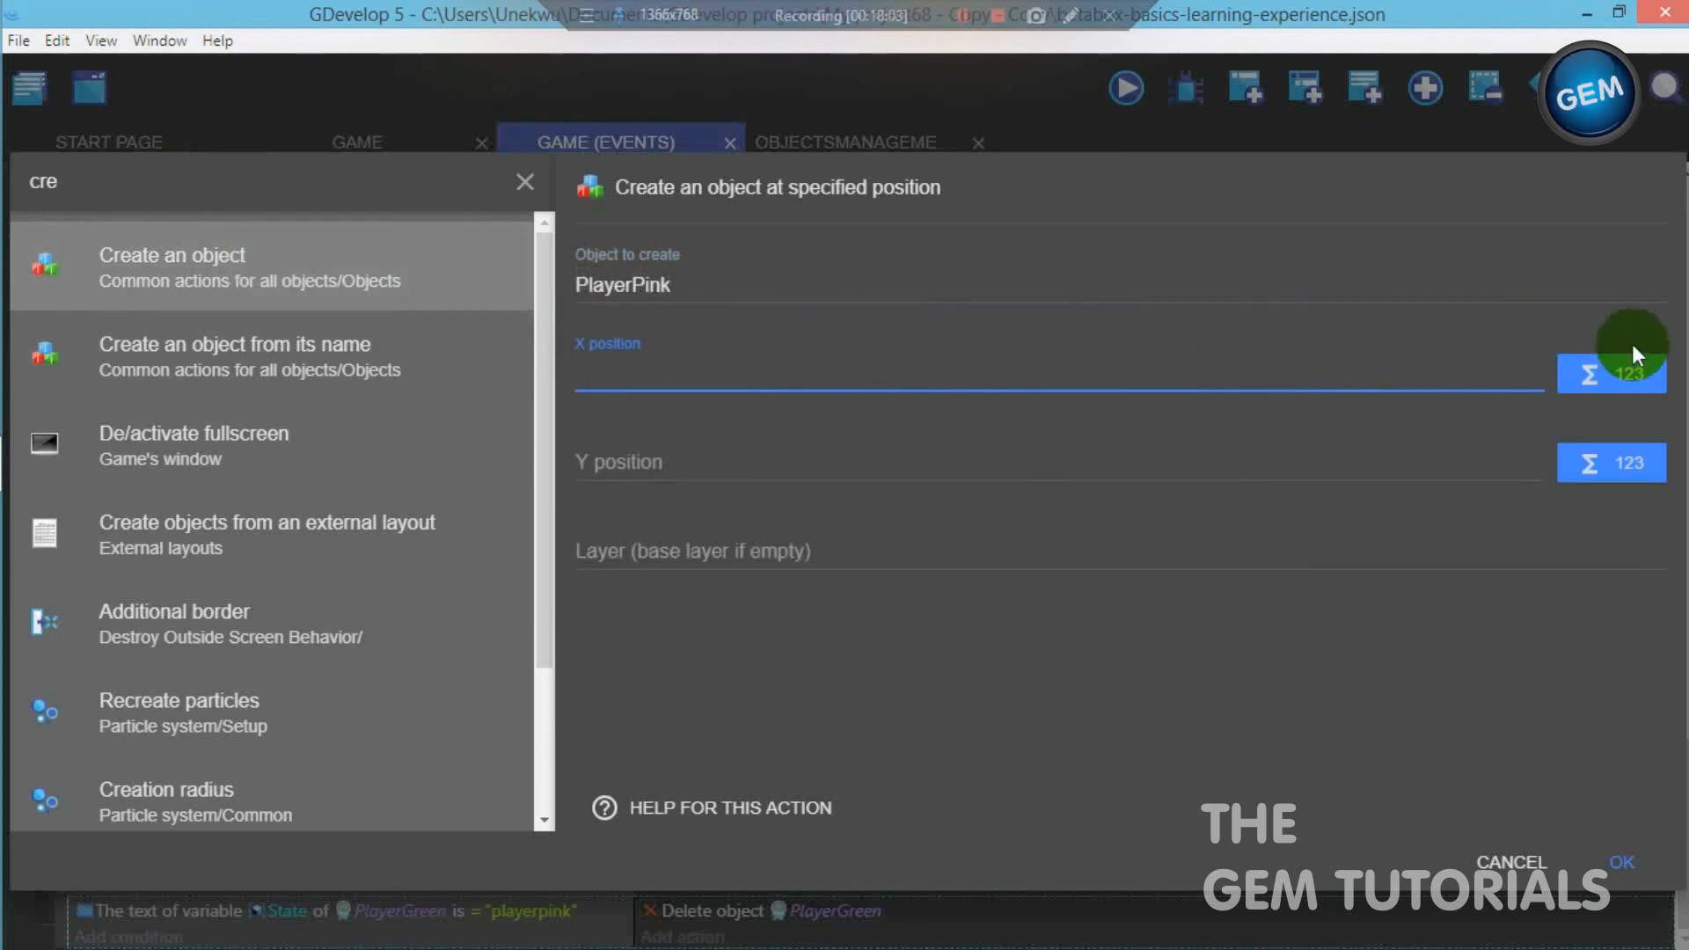
# - Set the Create action's X position to PlayerGreen's X position expression, PlayerGreen.X()
pyautogui.click(1618, 373)
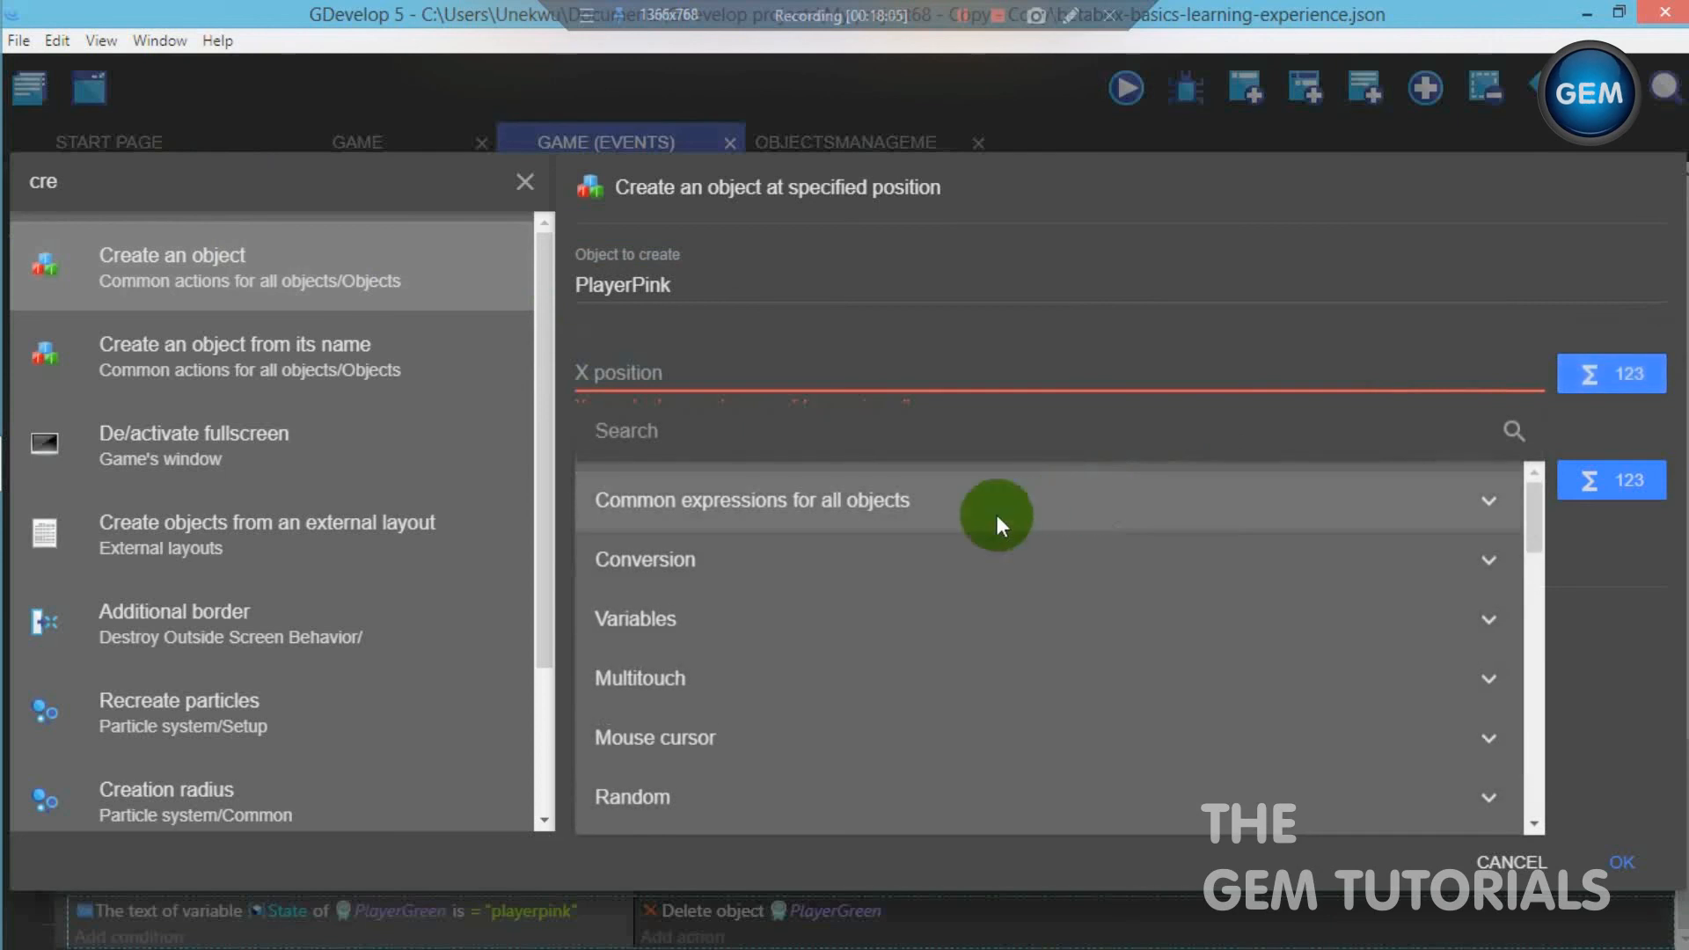
pyautogui.click(1115, 503)
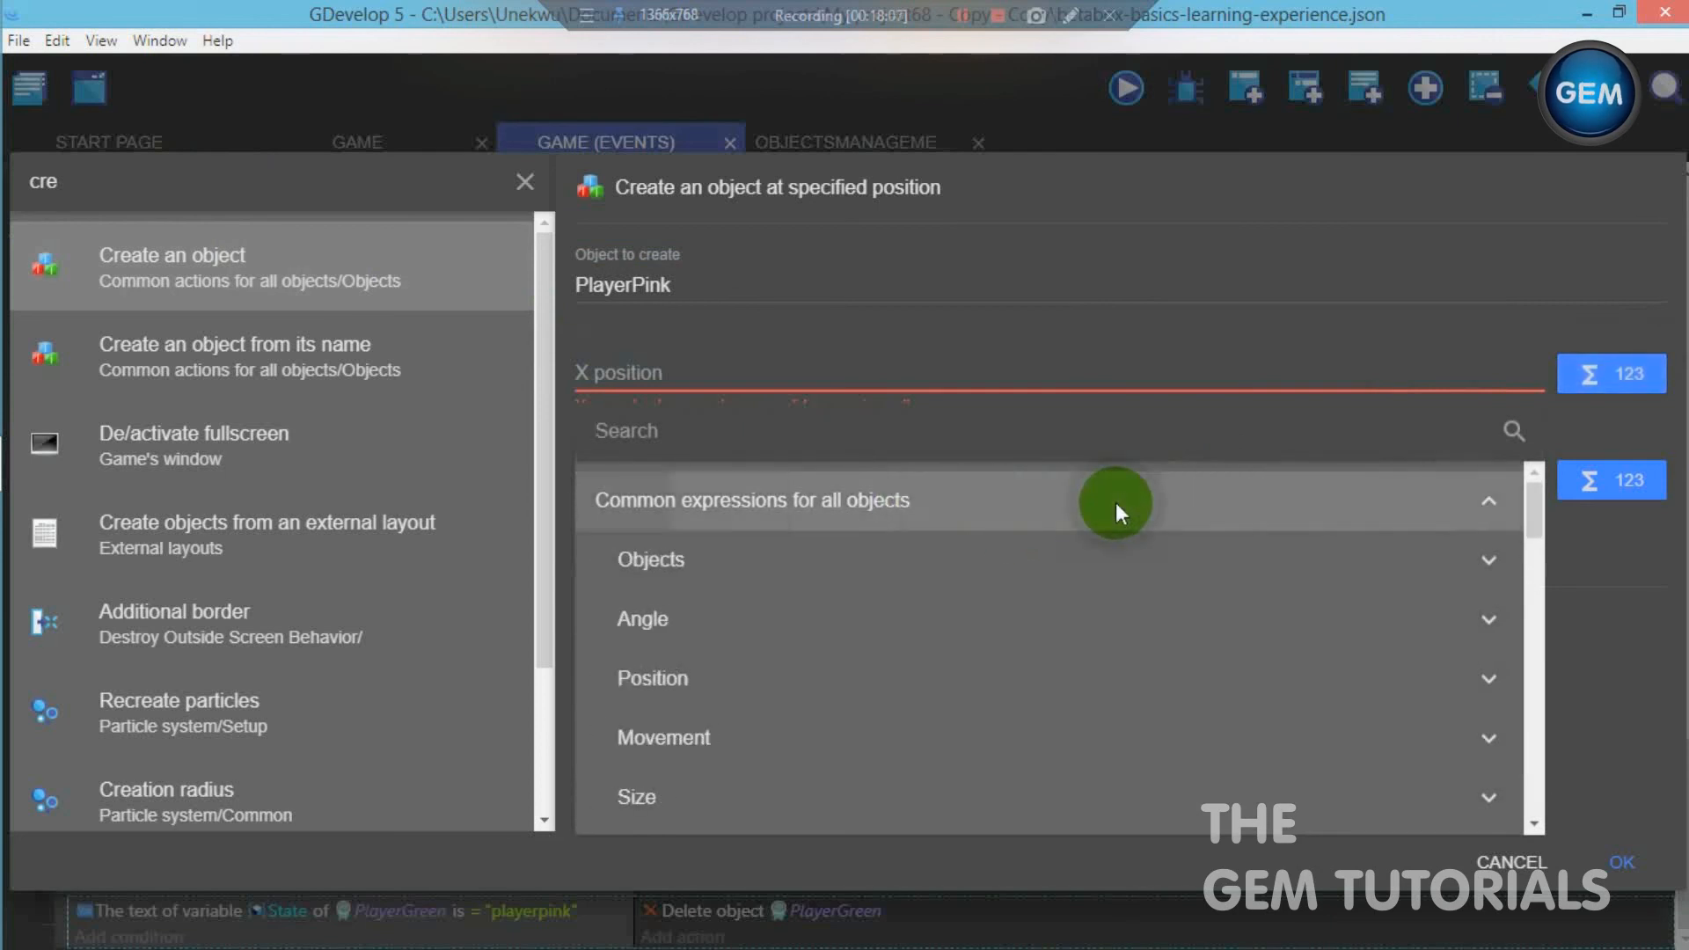
pyautogui.click(925, 685)
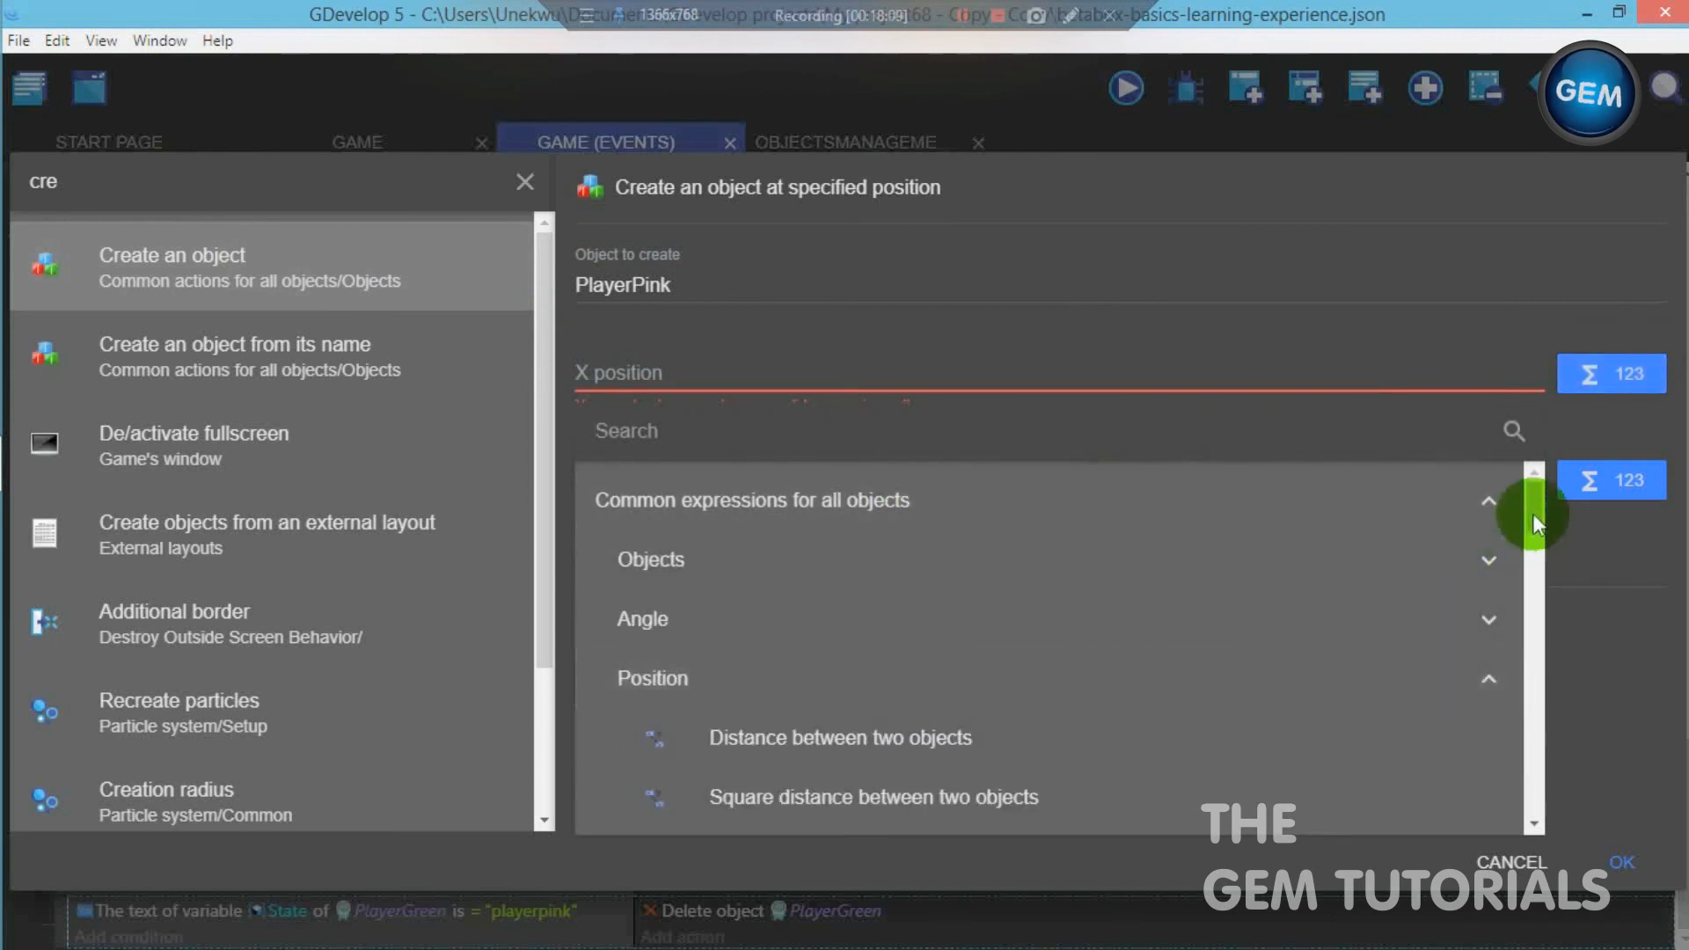
pyautogui.moveTo(1532, 514); pyautogui.dragTo(1532, 558)
pyautogui.click(815, 588)
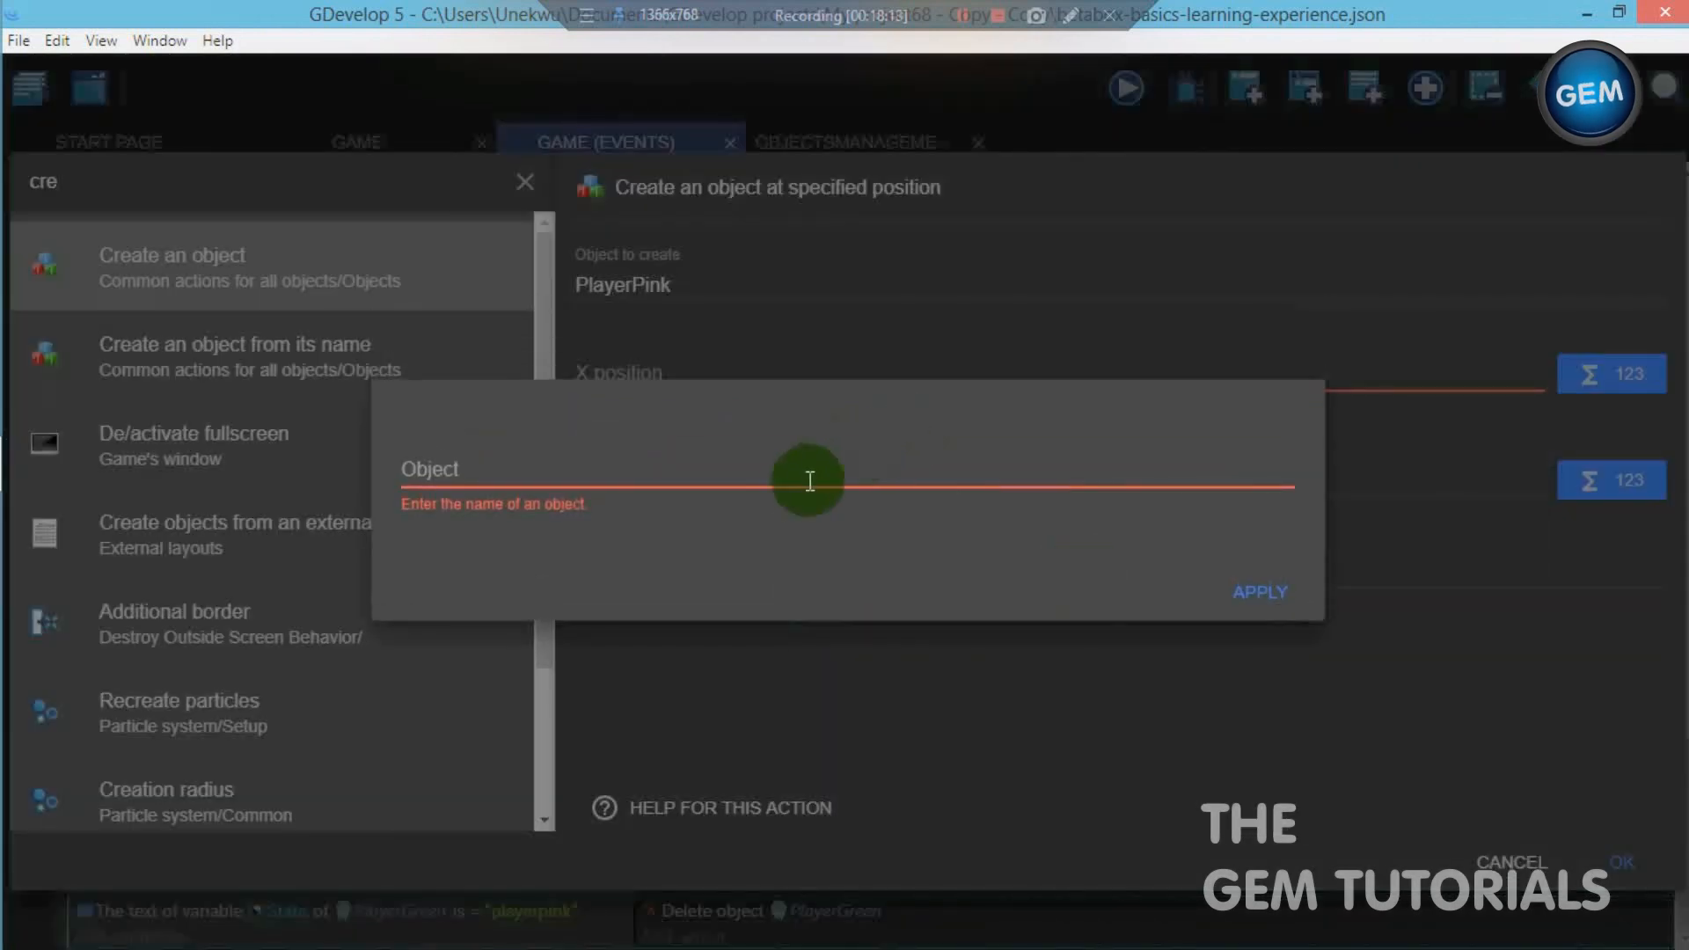
pyautogui.click(799, 475)
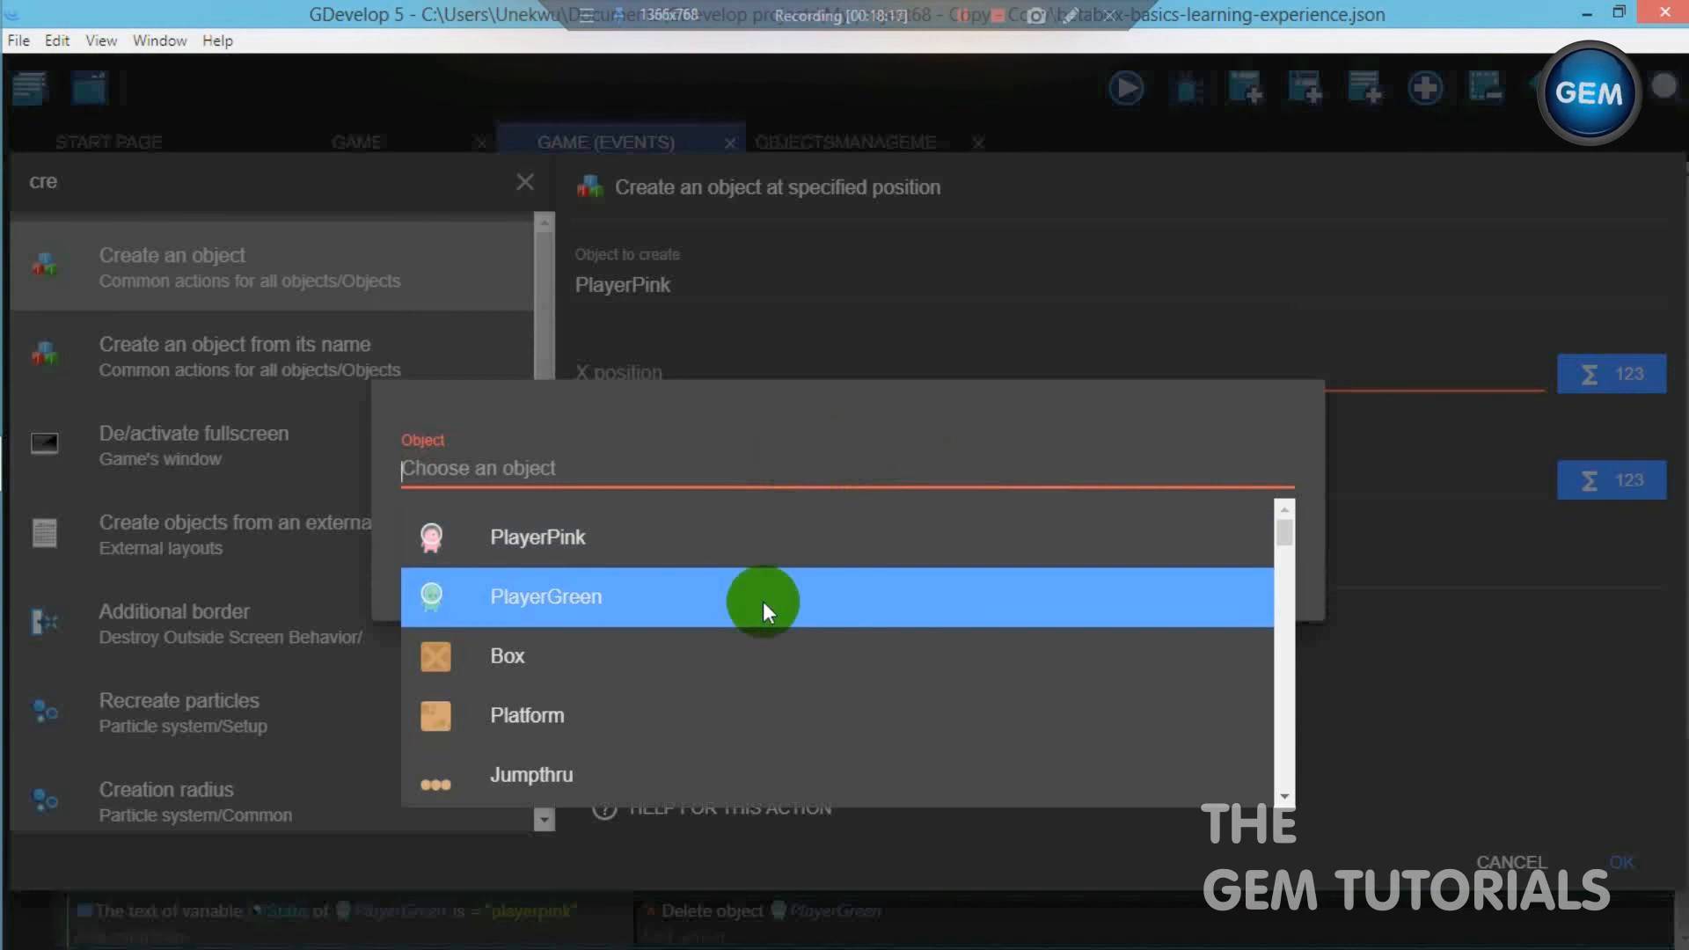
pyautogui.click(763, 600)
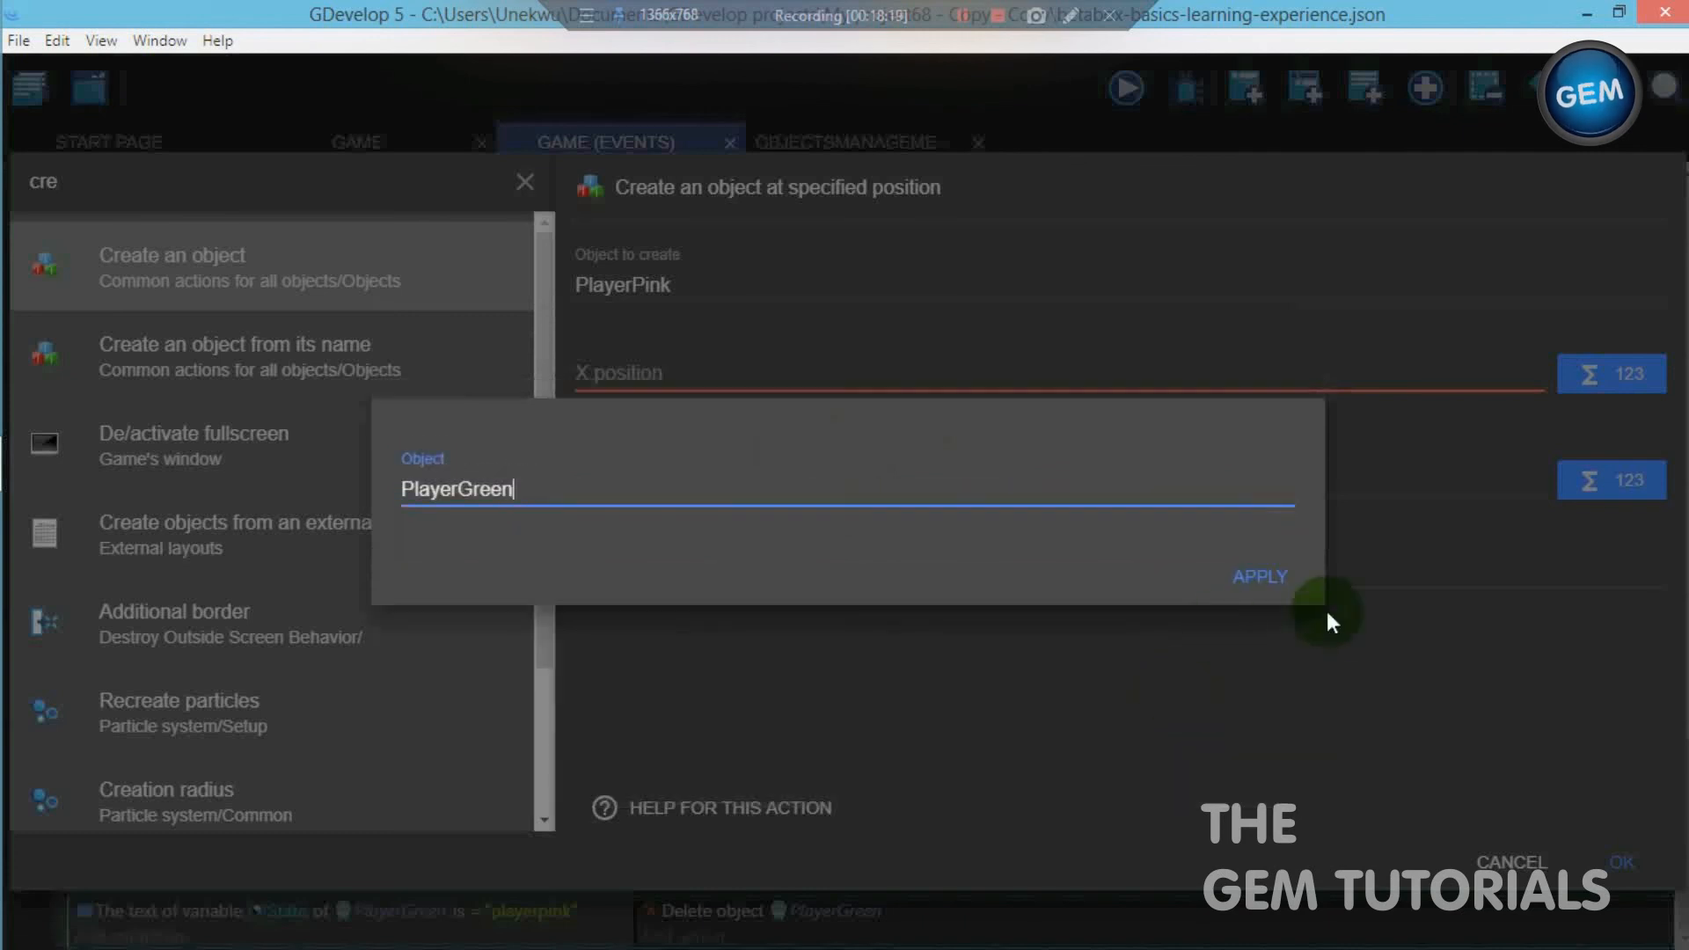
pyautogui.click(1266, 579)
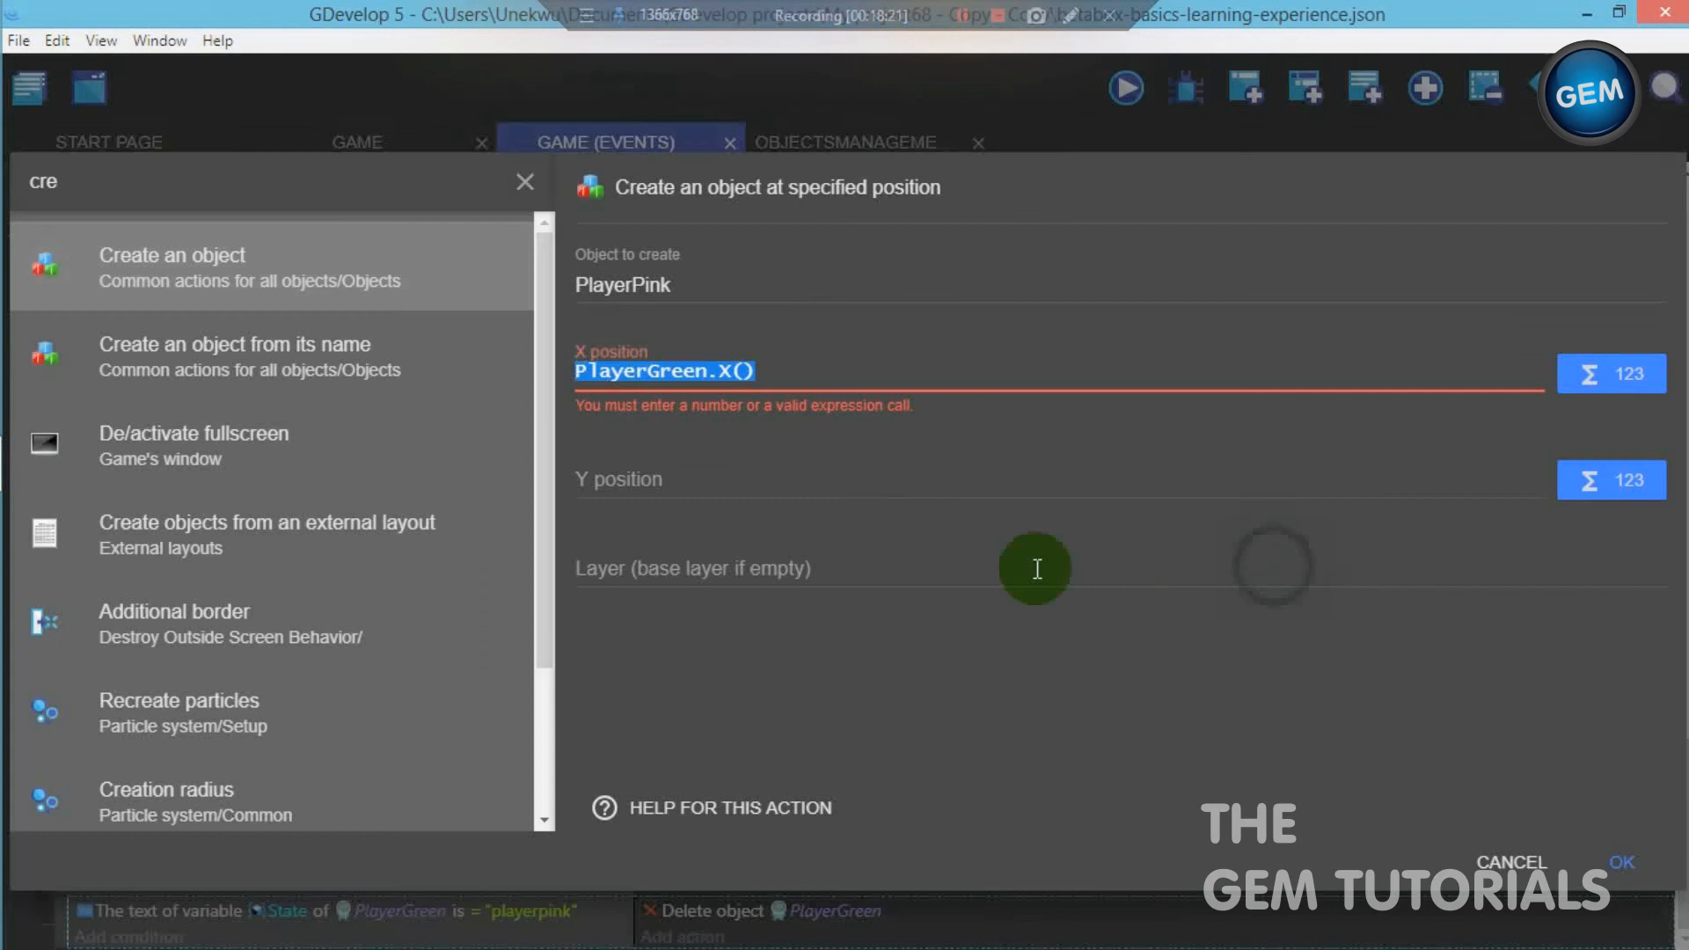
# - Set the Create action's Y position to PlayerGreen's Y position expression, PlayerGreen.Y(), and confirm the action
pyautogui.click(731, 482)
pyautogui.click(1570, 457)
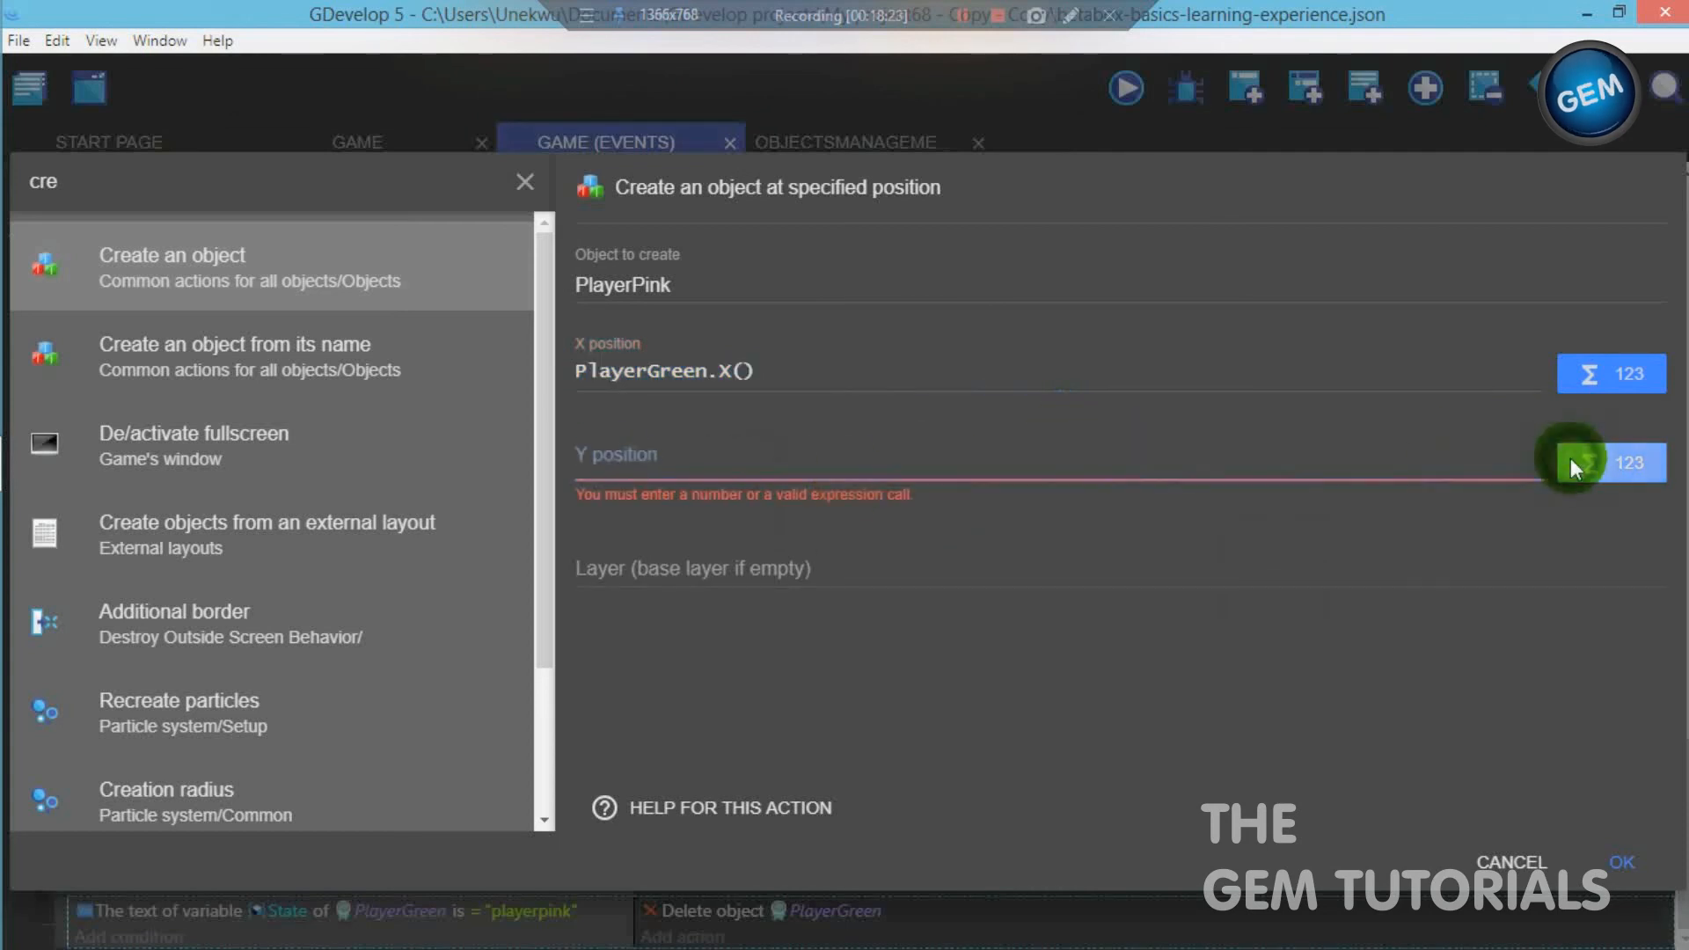
pyautogui.click(1328, 585)
pyautogui.click(931, 756)
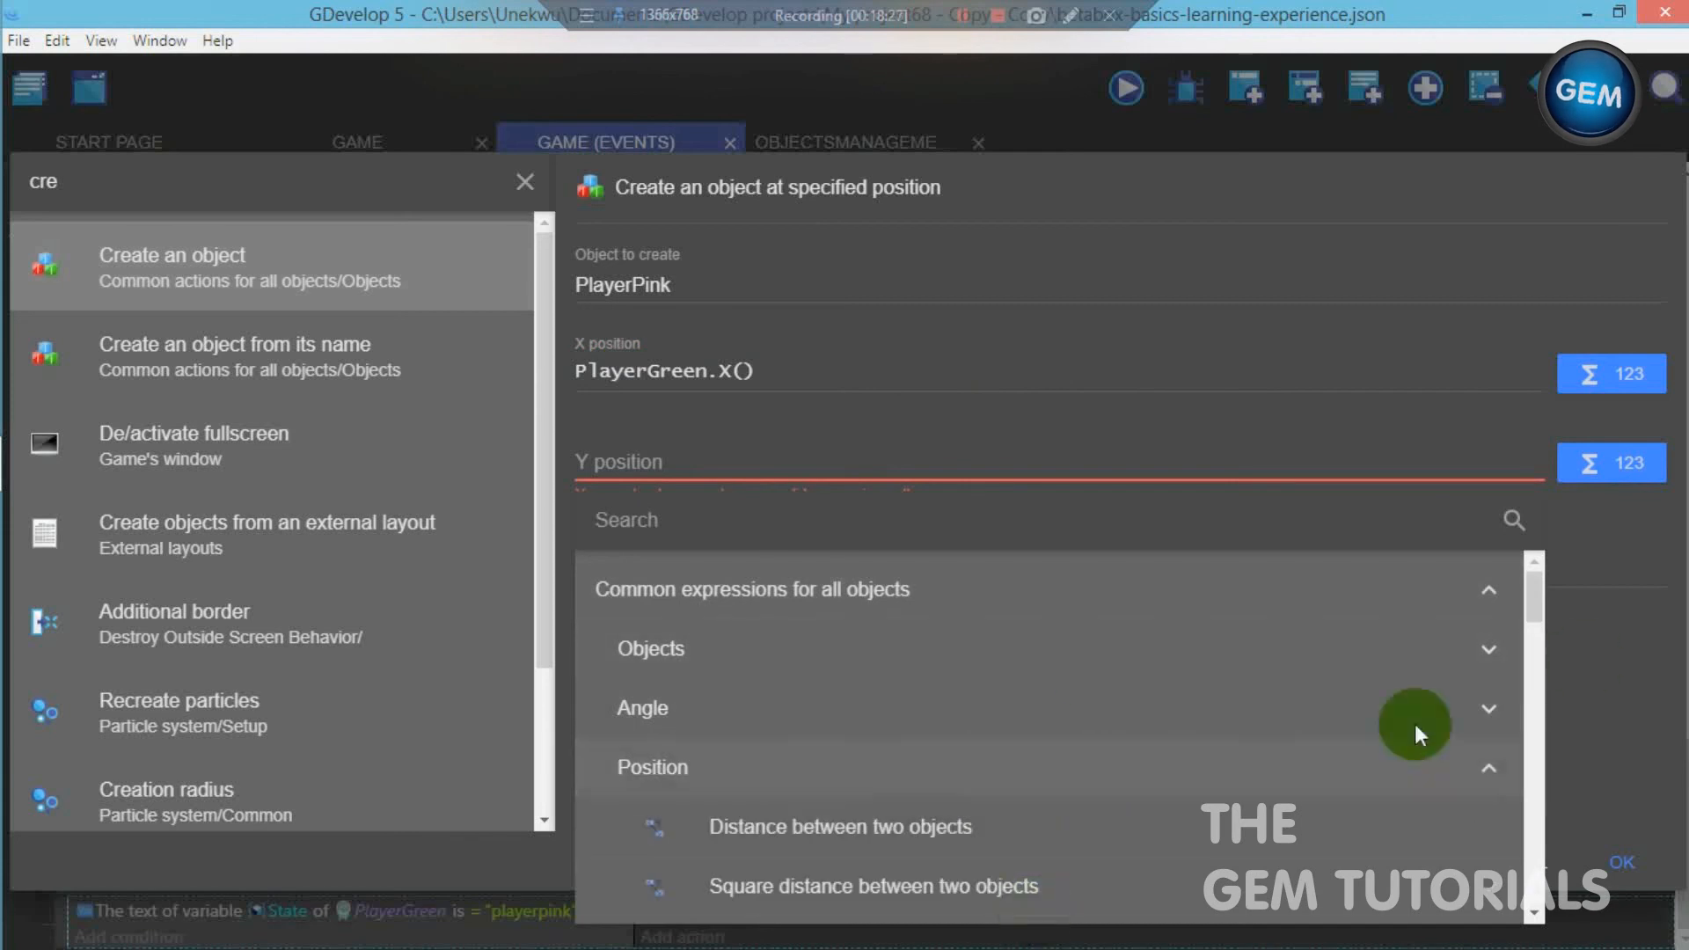
pyautogui.moveTo(1531, 585); pyautogui.dragTo(1517, 643)
pyautogui.click(937, 644)
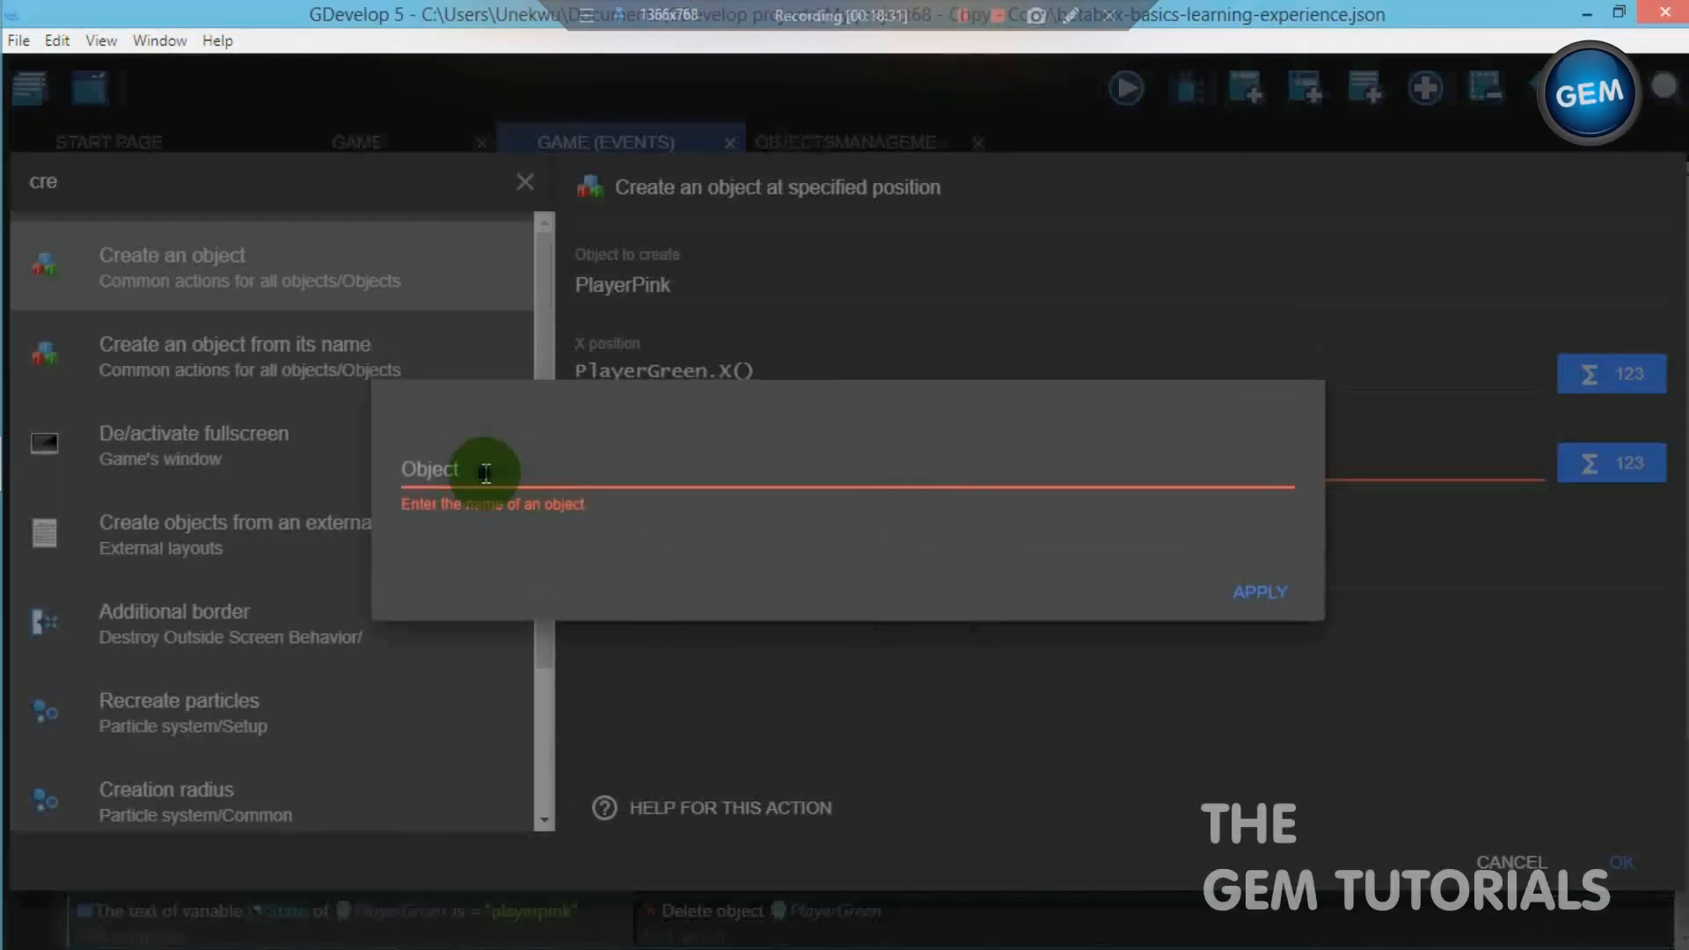
pyautogui.click(491, 473)
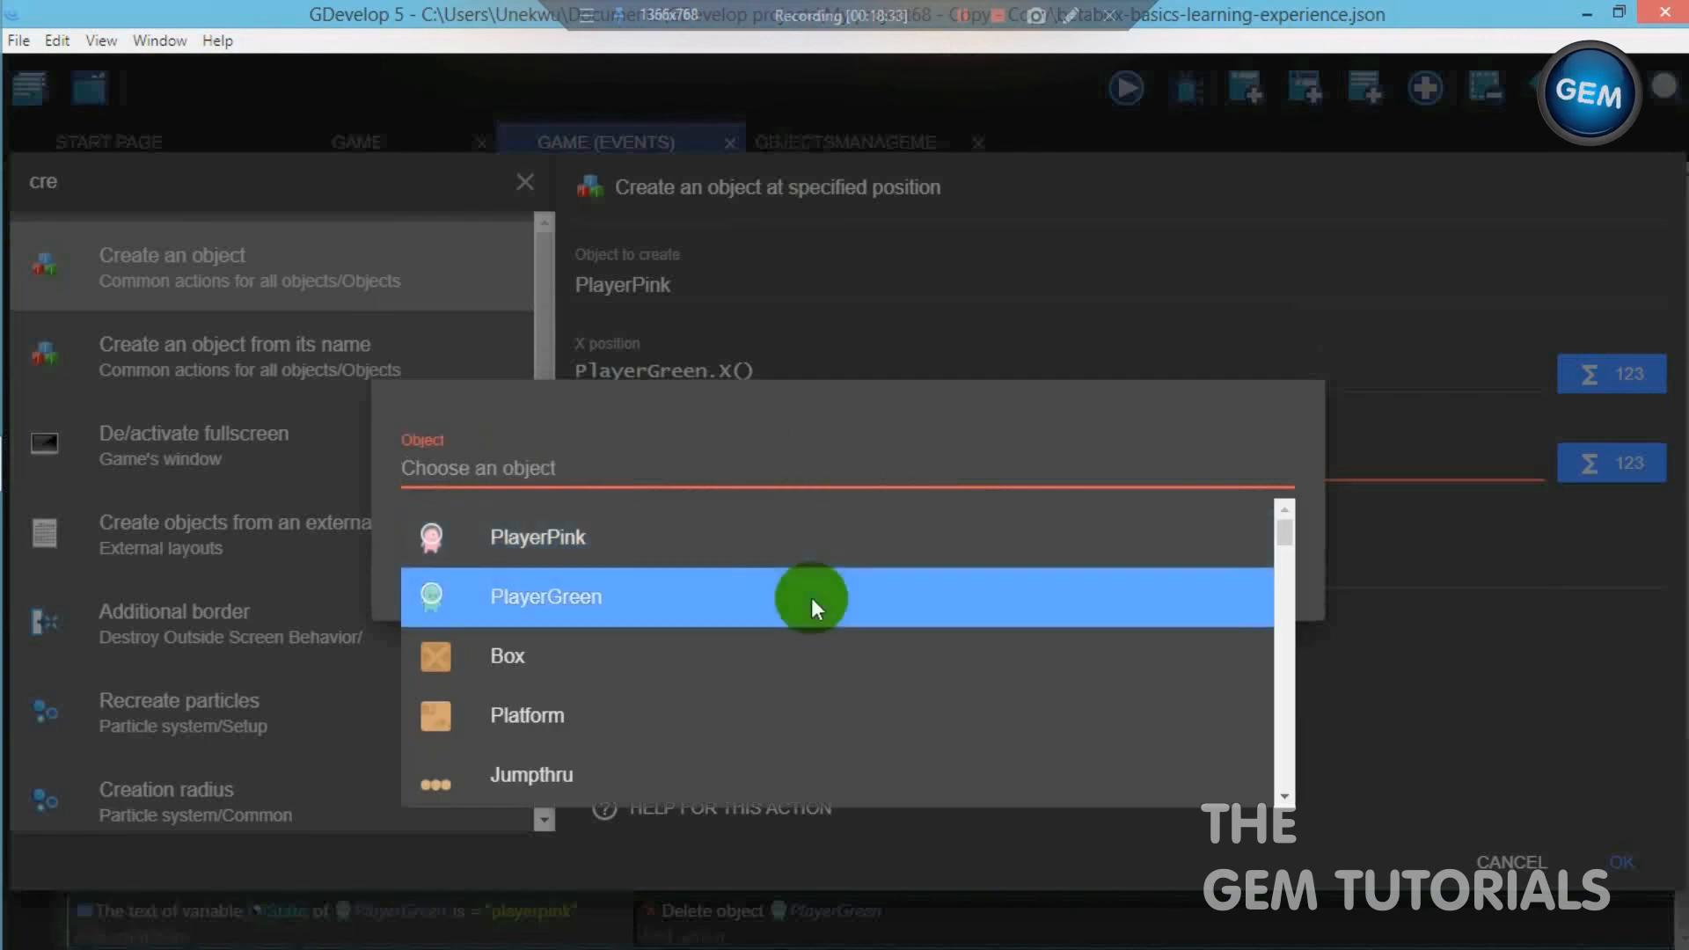
pyautogui.click(815, 592)
pyautogui.click(1248, 588)
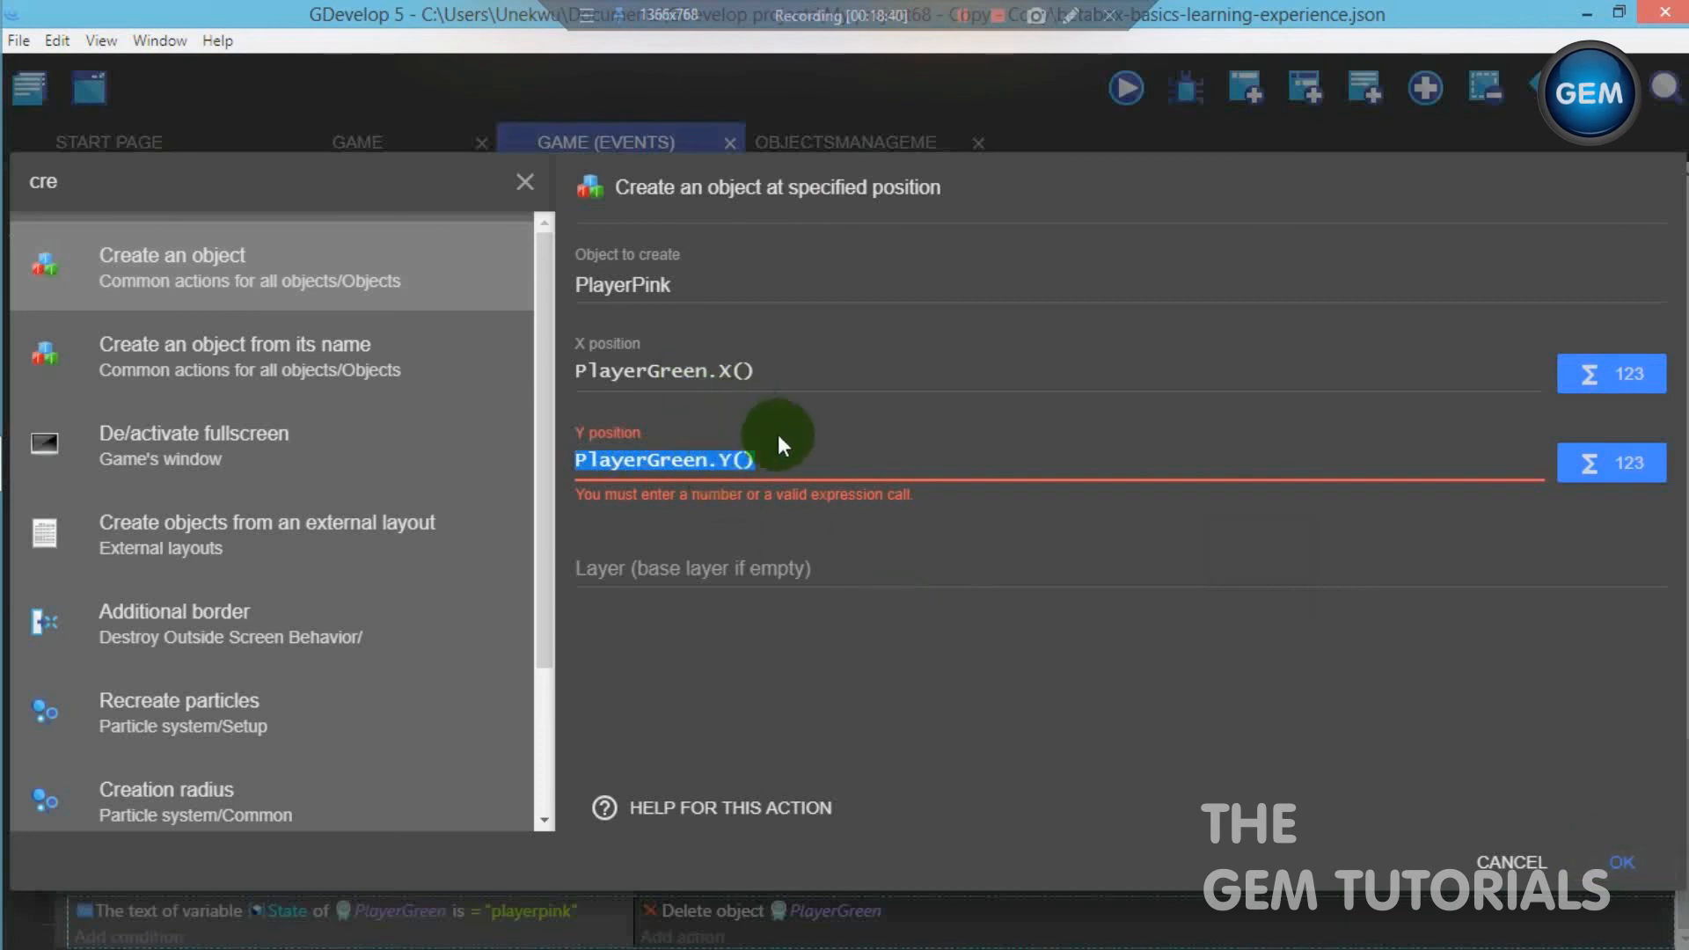
pyautogui.click(795, 488)
pyautogui.click(666, 469)
pyautogui.click(1603, 853)
pyautogui.scroll(-1, 1290, 763)
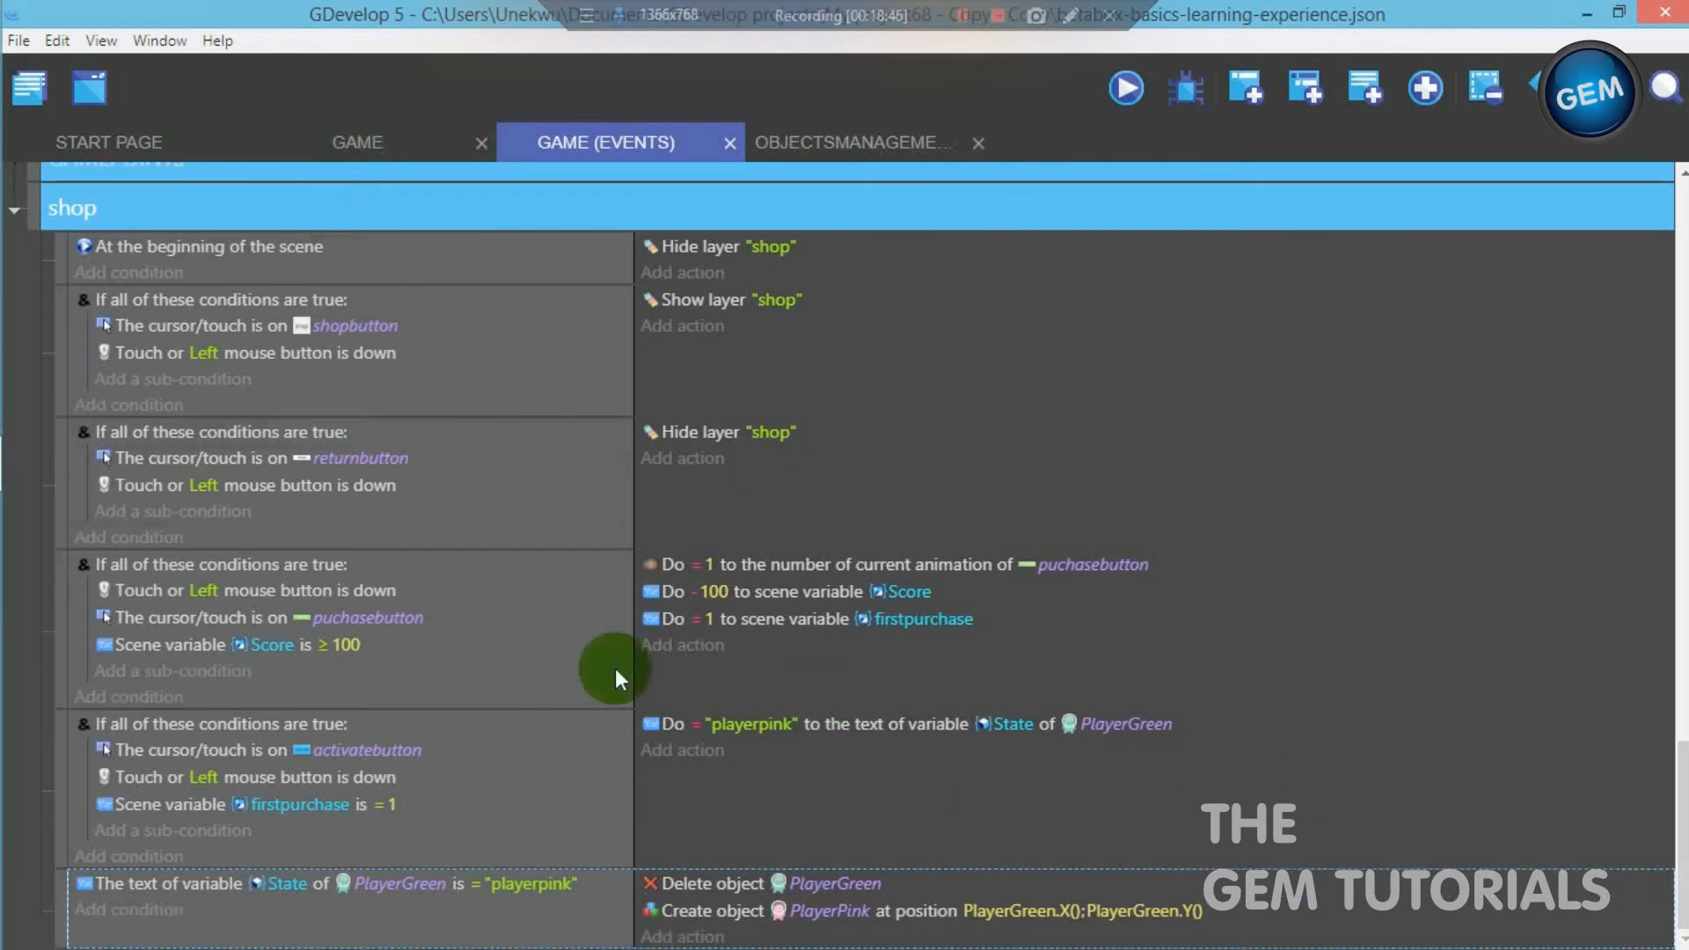
# - Preview the GAME scene and test the shop's purchase and activate buttons without any coins, returning to the game
pyautogui.click(382, 136)
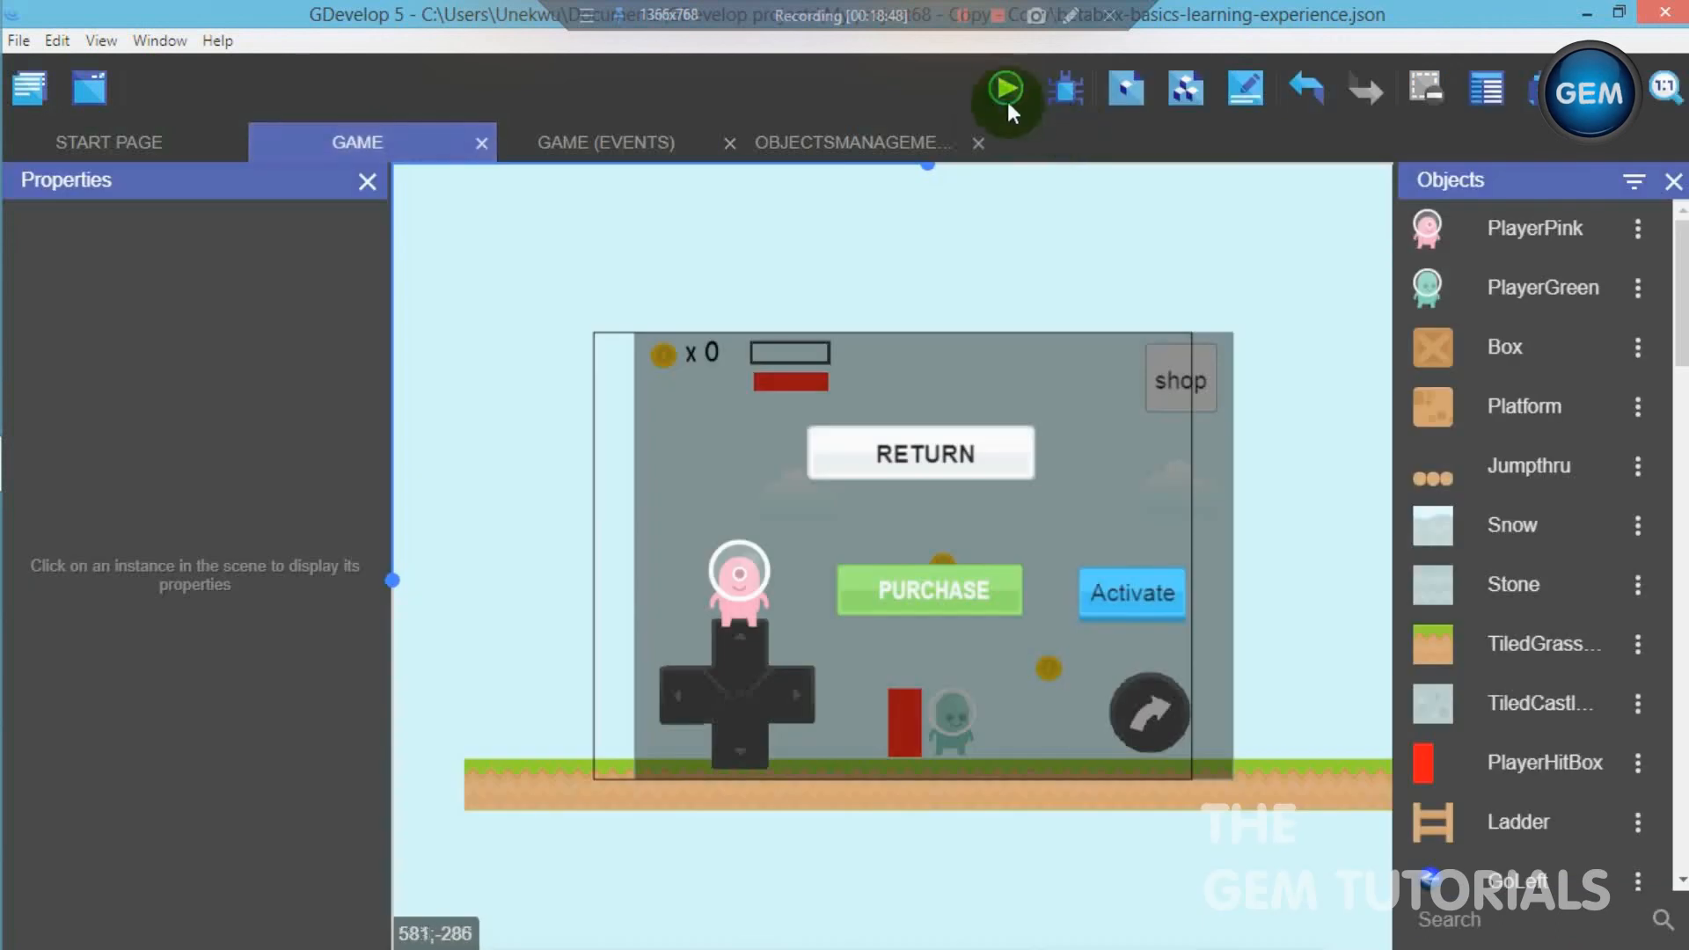
pyautogui.click(1002, 88)
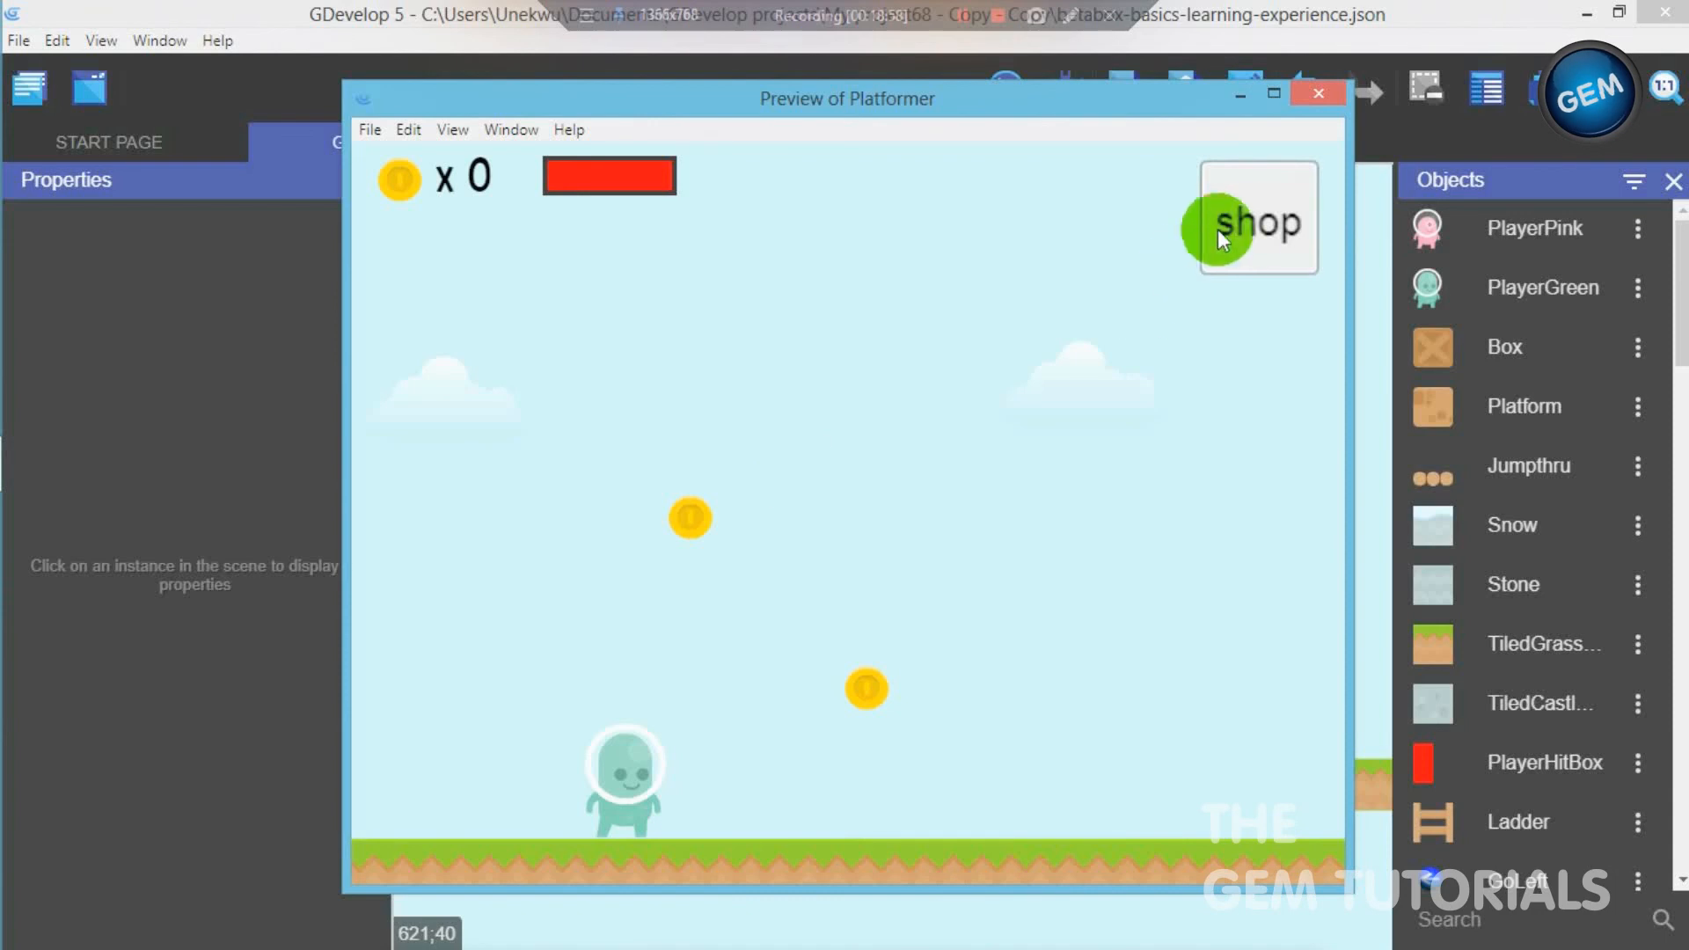
pyautogui.click(1217, 229)
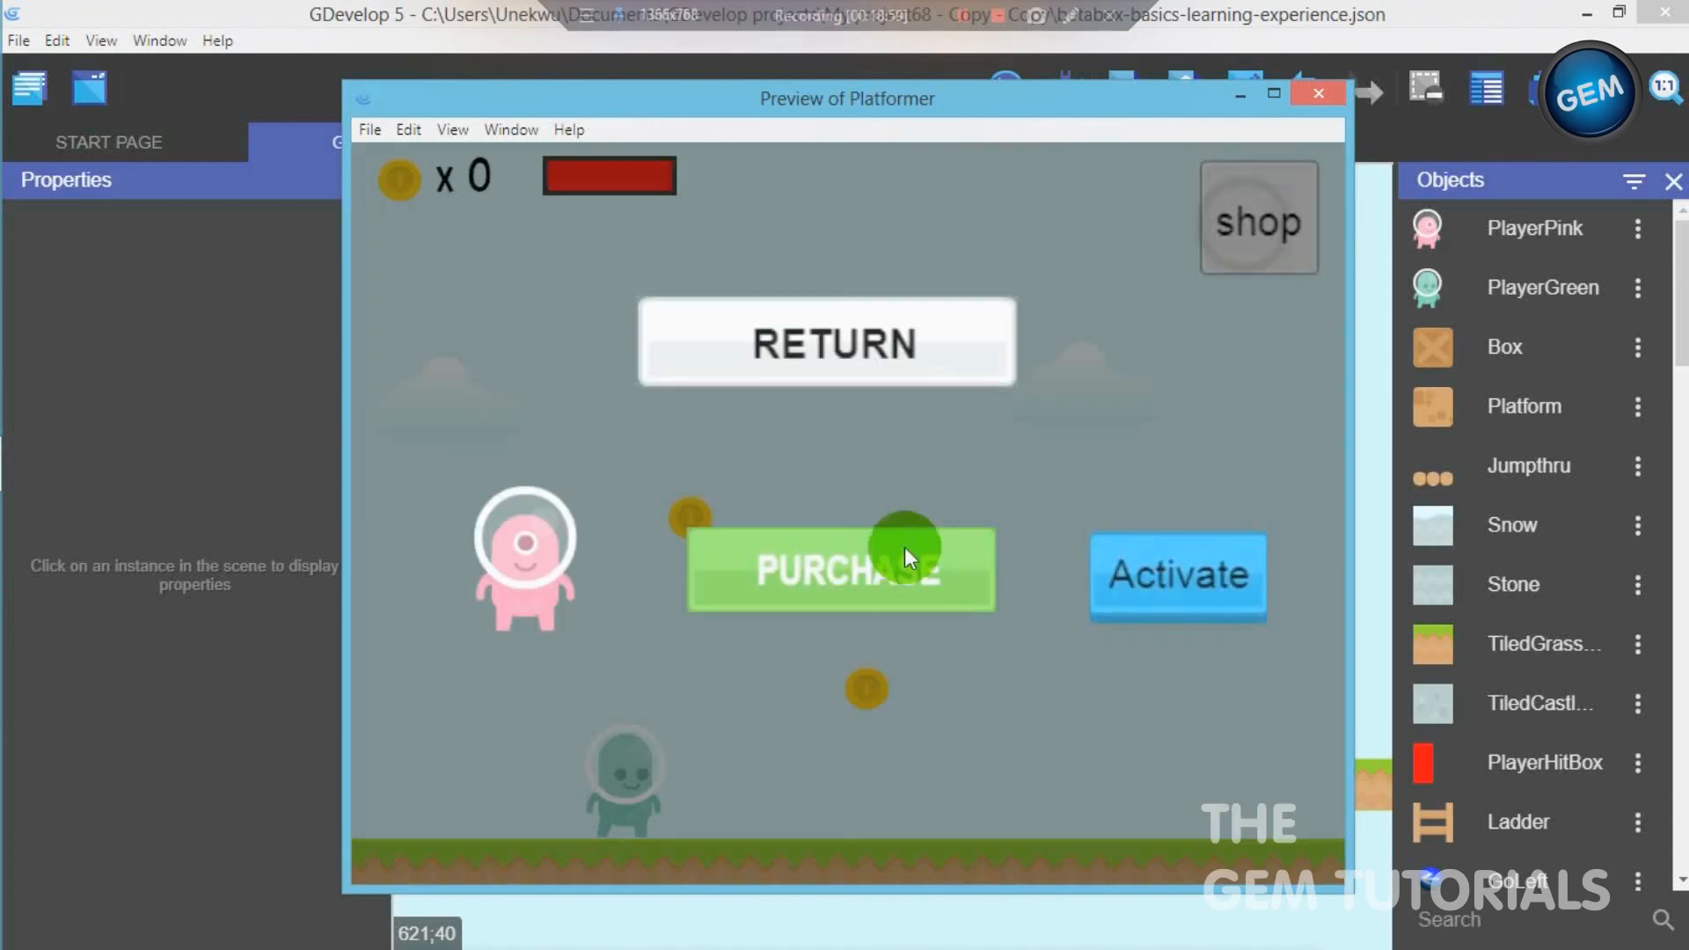
pyautogui.click(1147, 559)
pyautogui.click(886, 568)
pyautogui.click(1141, 591)
pyautogui.click(897, 383)
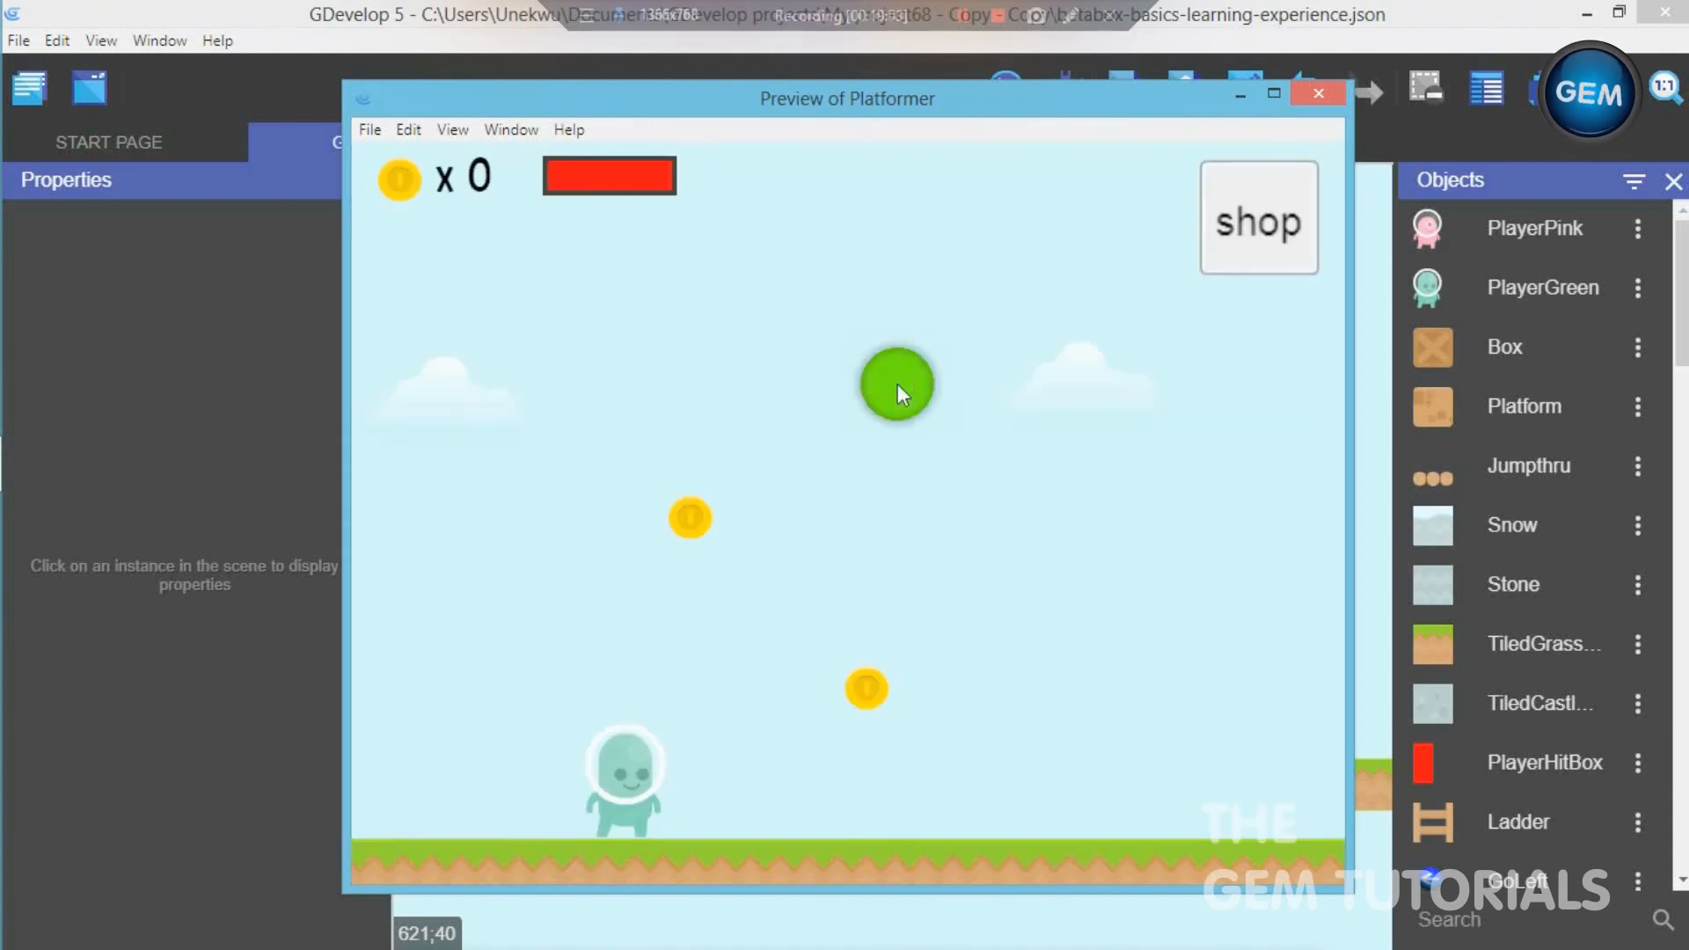
# - Collect a coin in the preview and purchase the pink character in the shop
pyautogui.press('Right')
pyautogui.press('space')
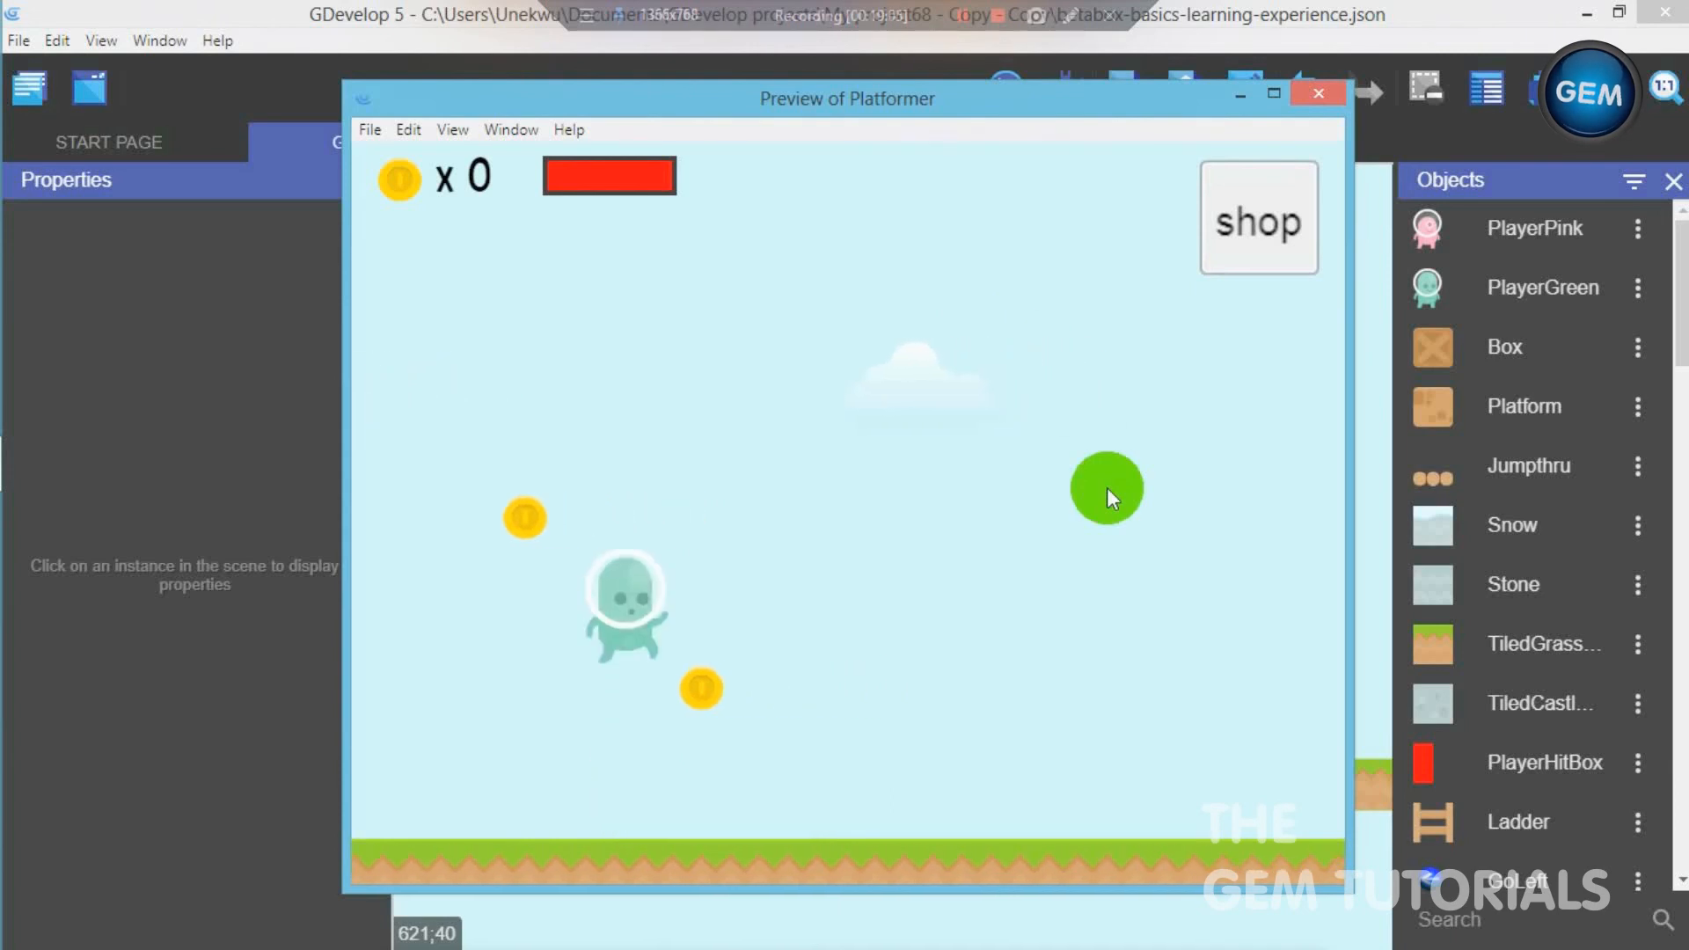
pyautogui.click(1232, 246)
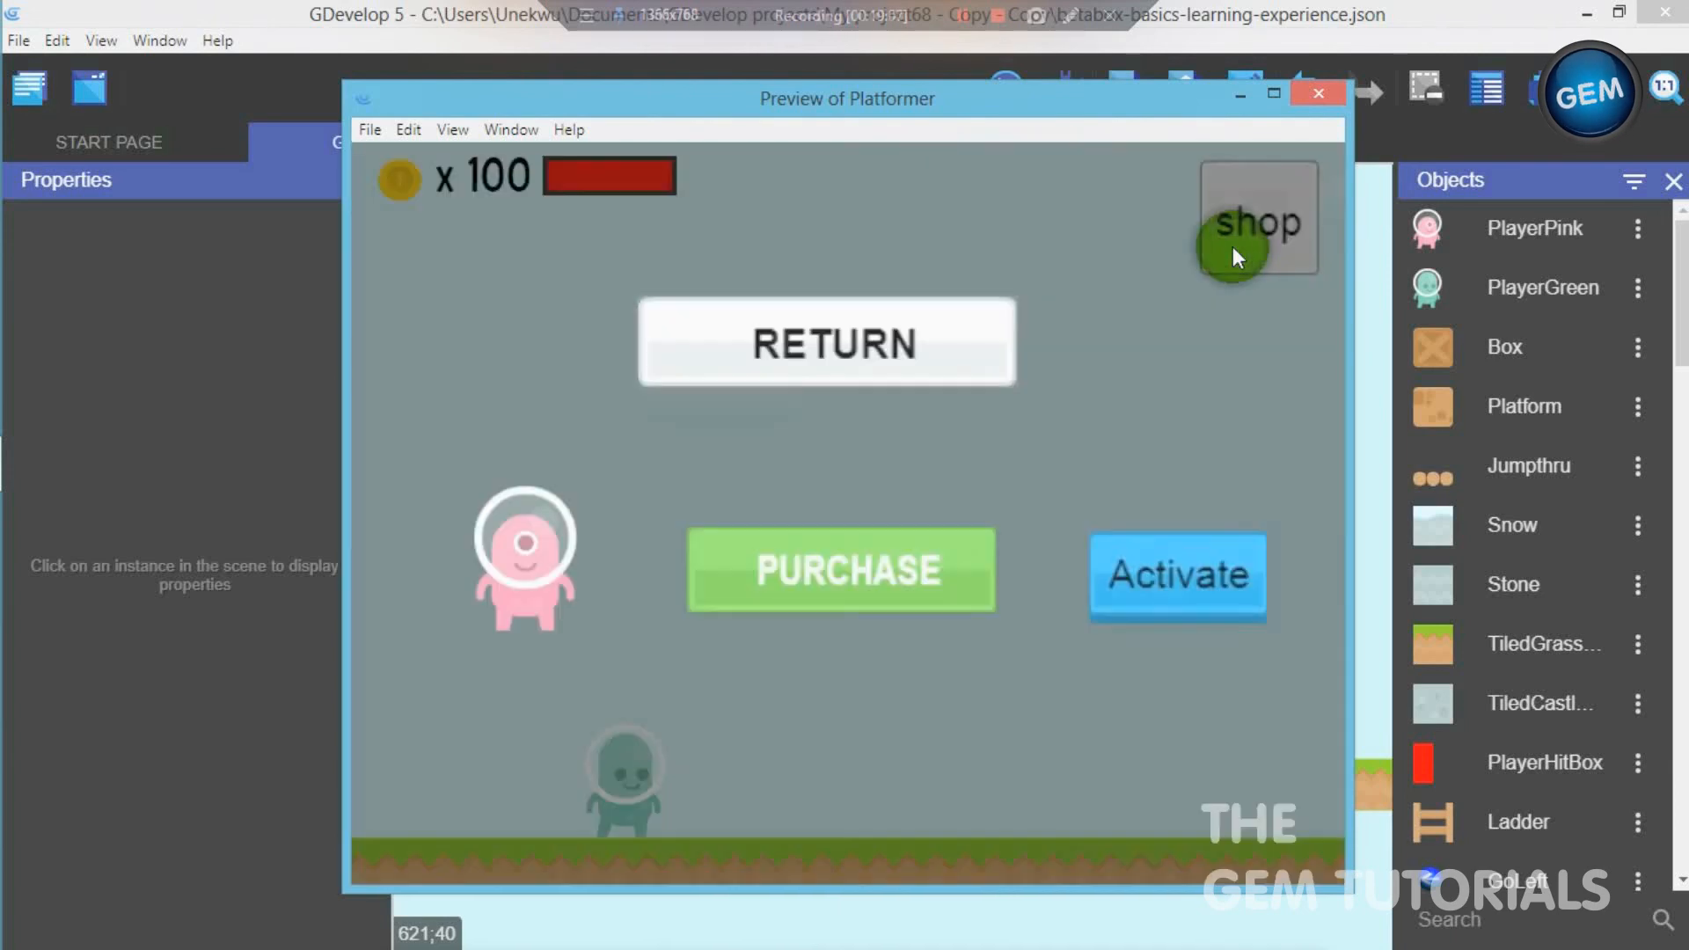
pyautogui.click(948, 561)
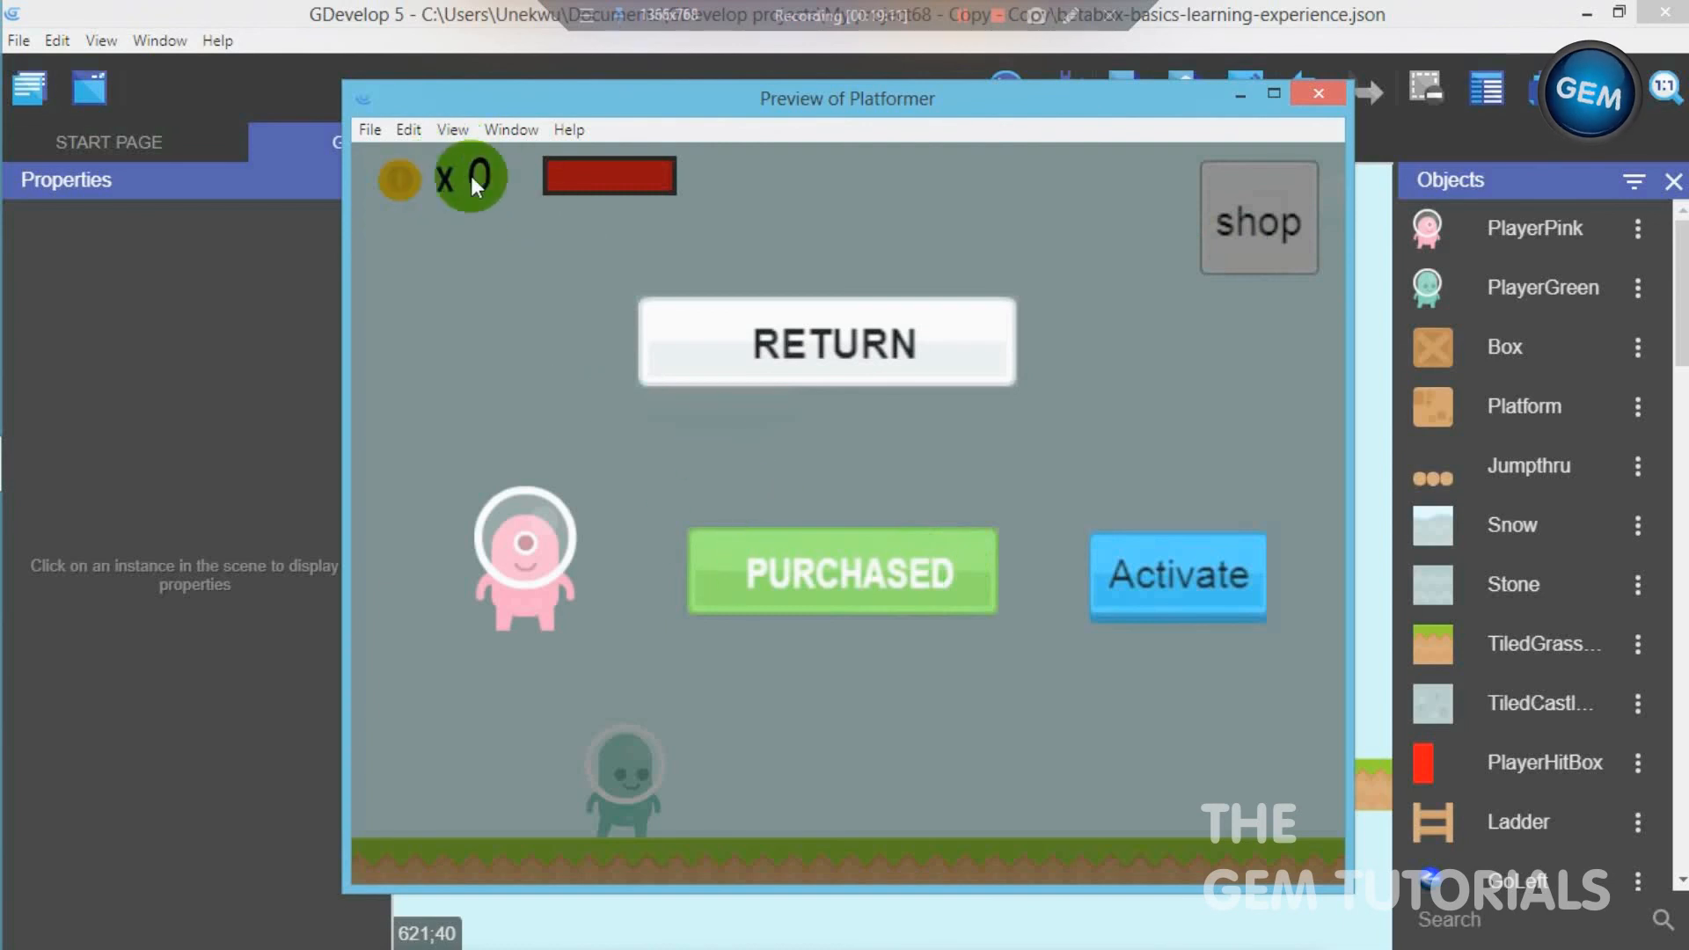
# - Activate the purchased pink character, test moving it left, and close the preview
pyautogui.click(1164, 582)
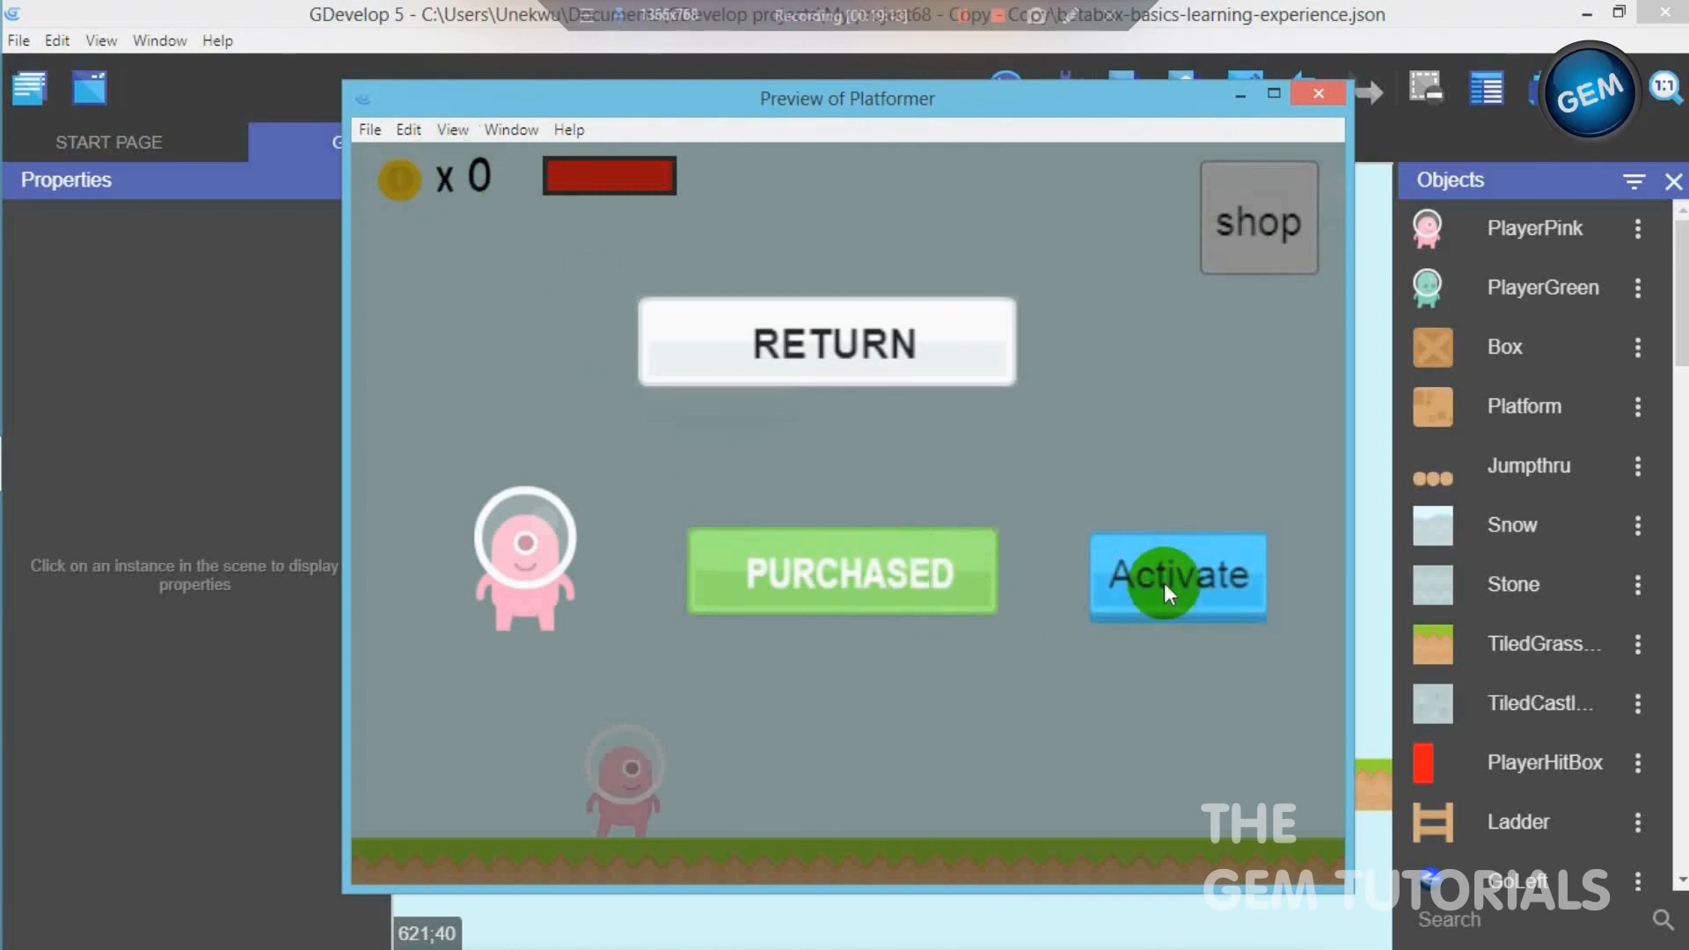
pyautogui.press('Left')
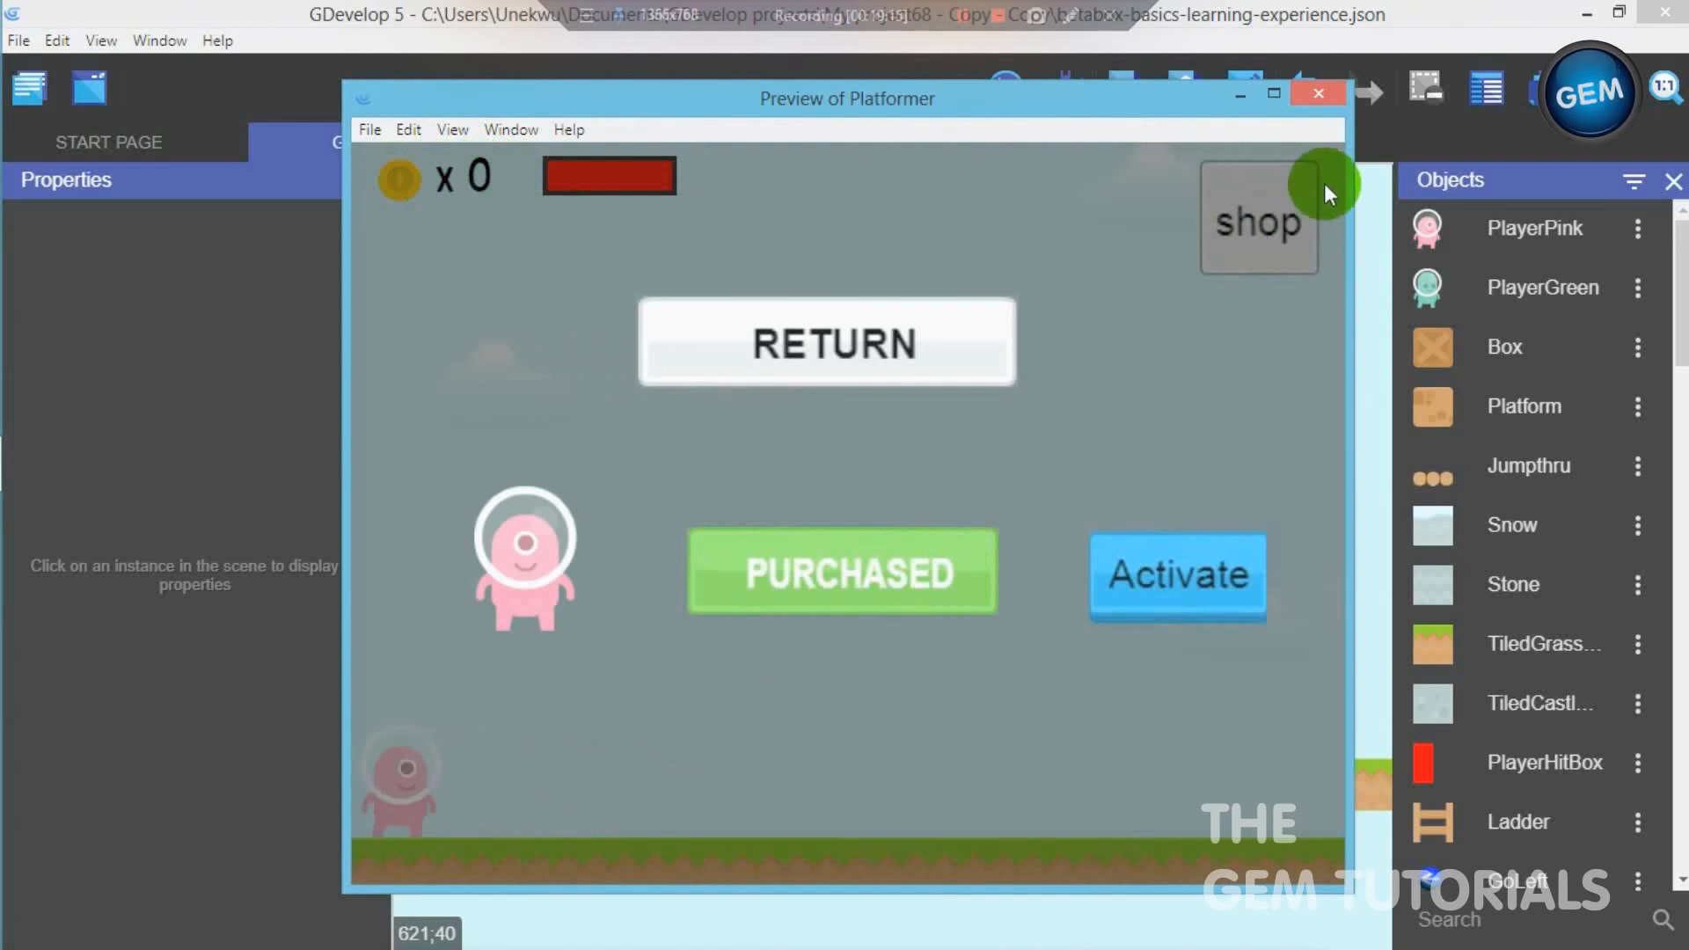
pyautogui.click(1313, 103)
# - Add a Change the animation action for activatebutton to the activatebutton event in the shop group
pyautogui.click(612, 139)
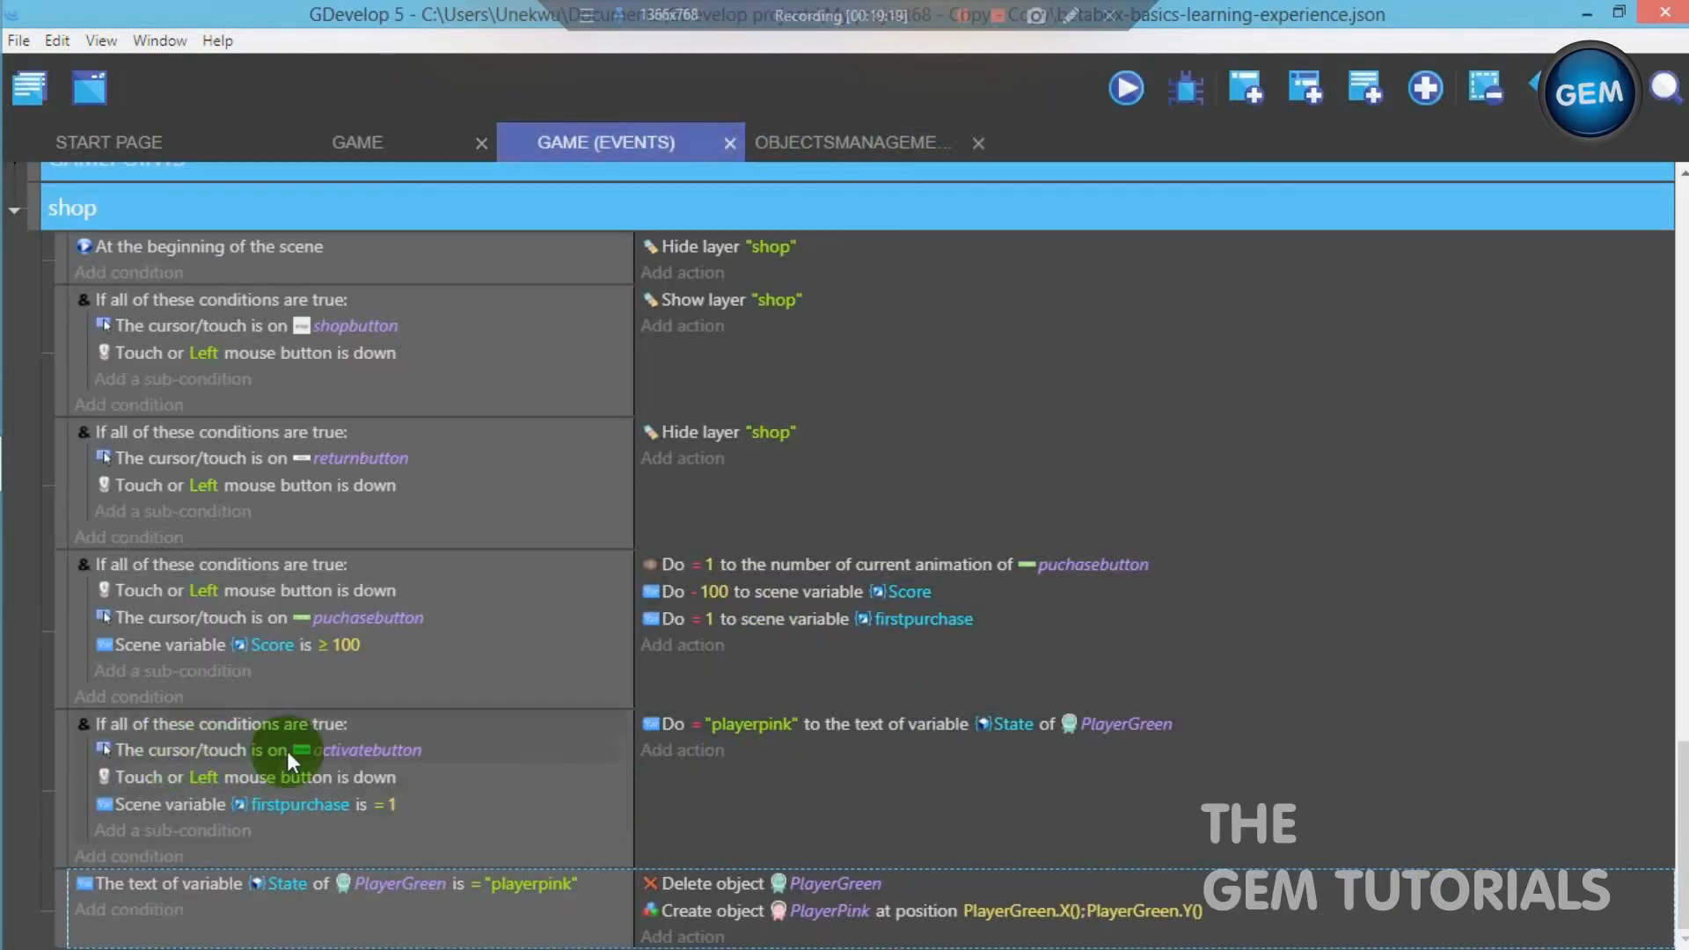
pyautogui.click(655, 748)
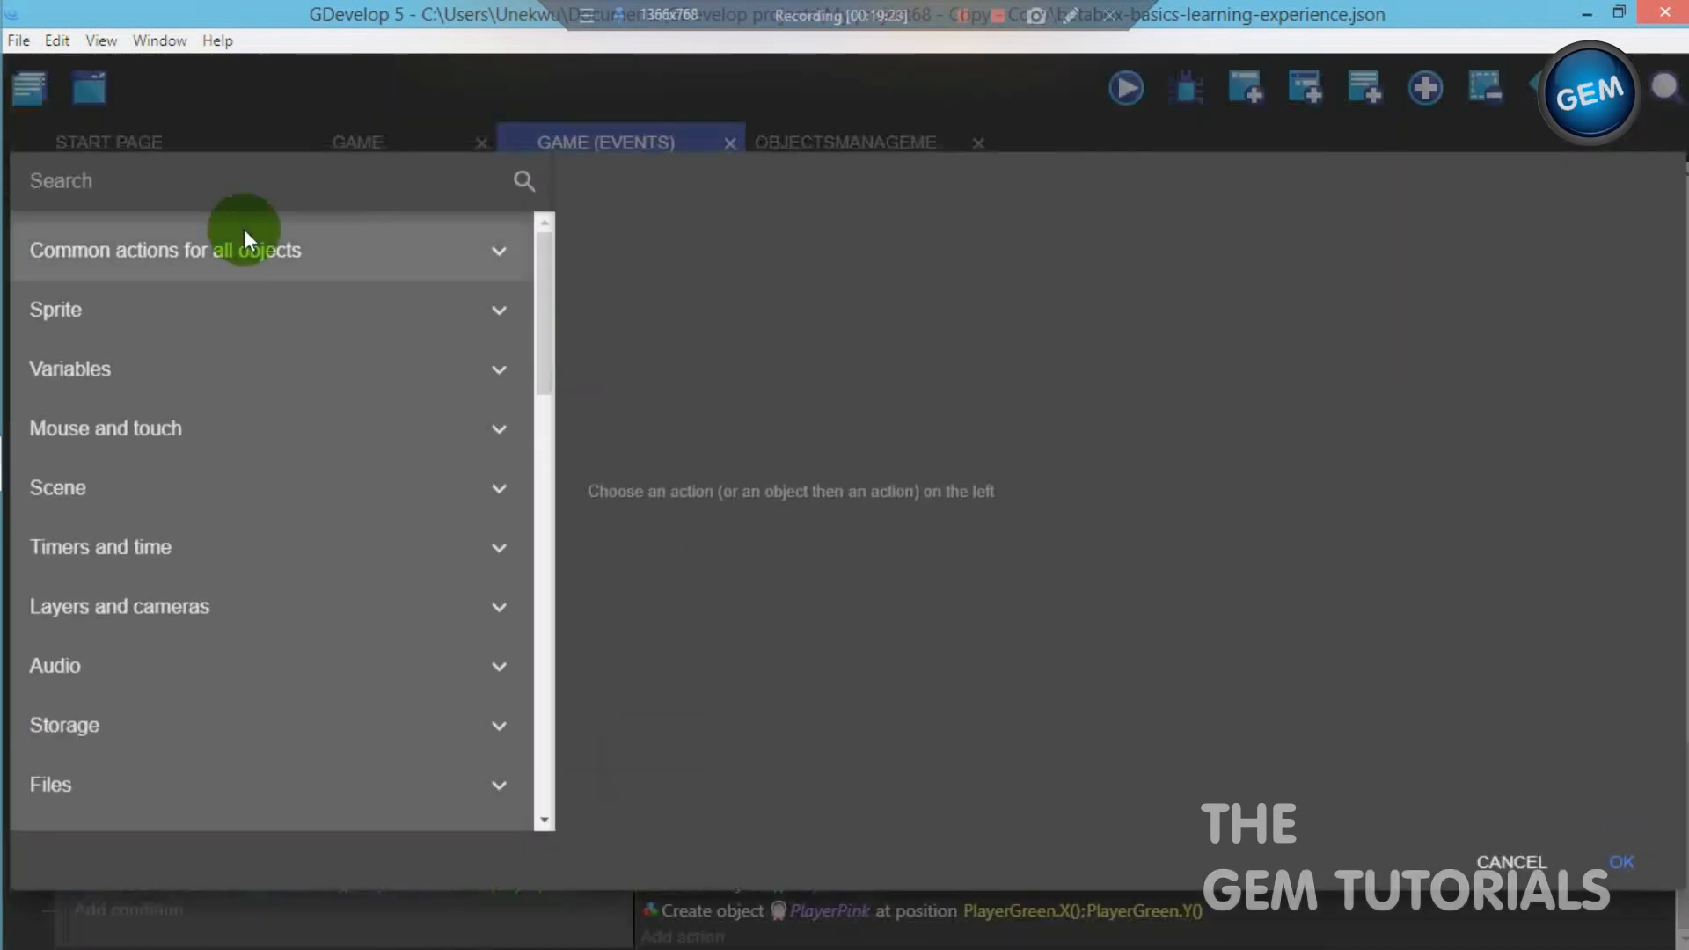
pyautogui.write('anima')
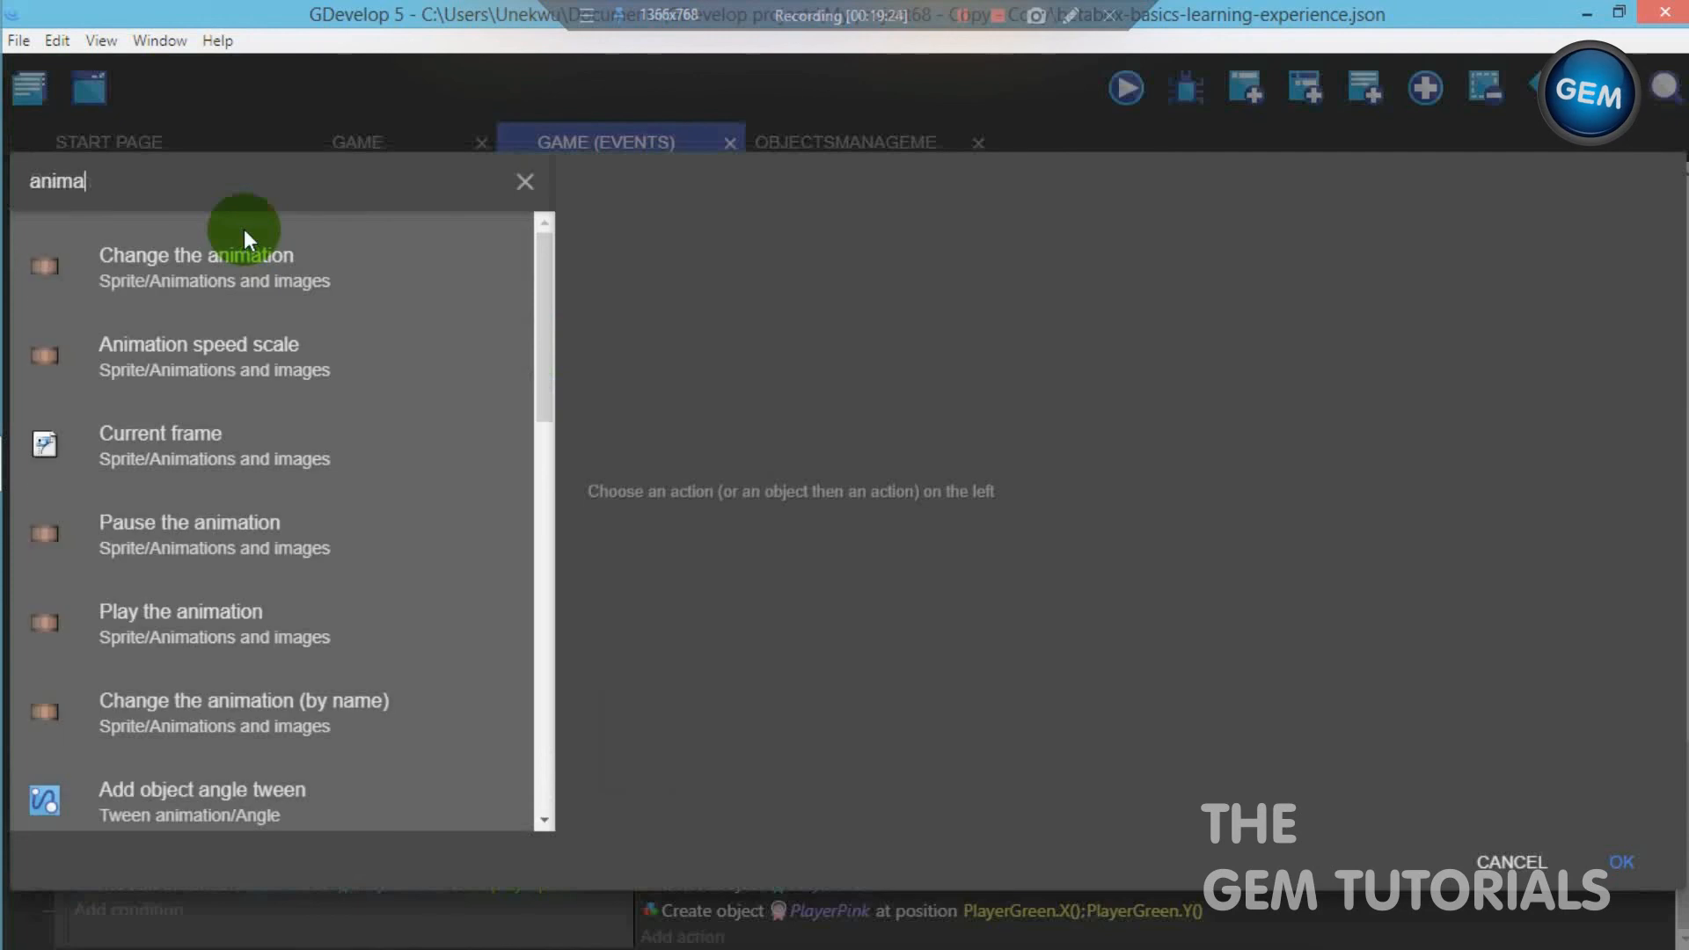
pyautogui.click(255, 264)
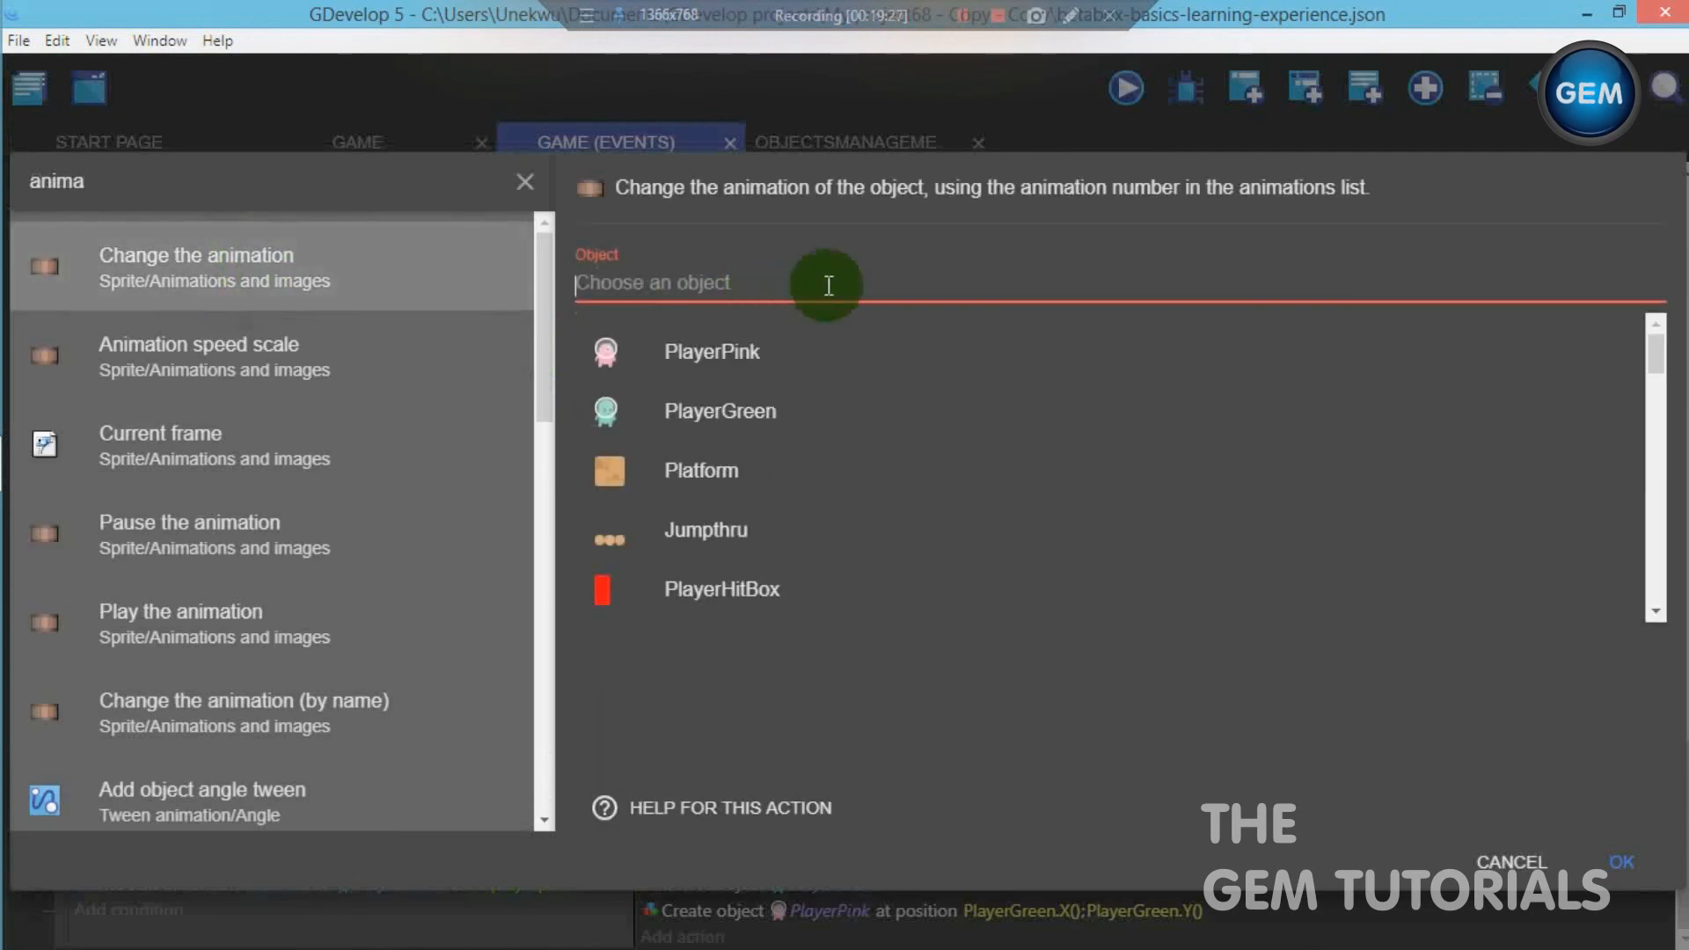
pyautogui.write('a')
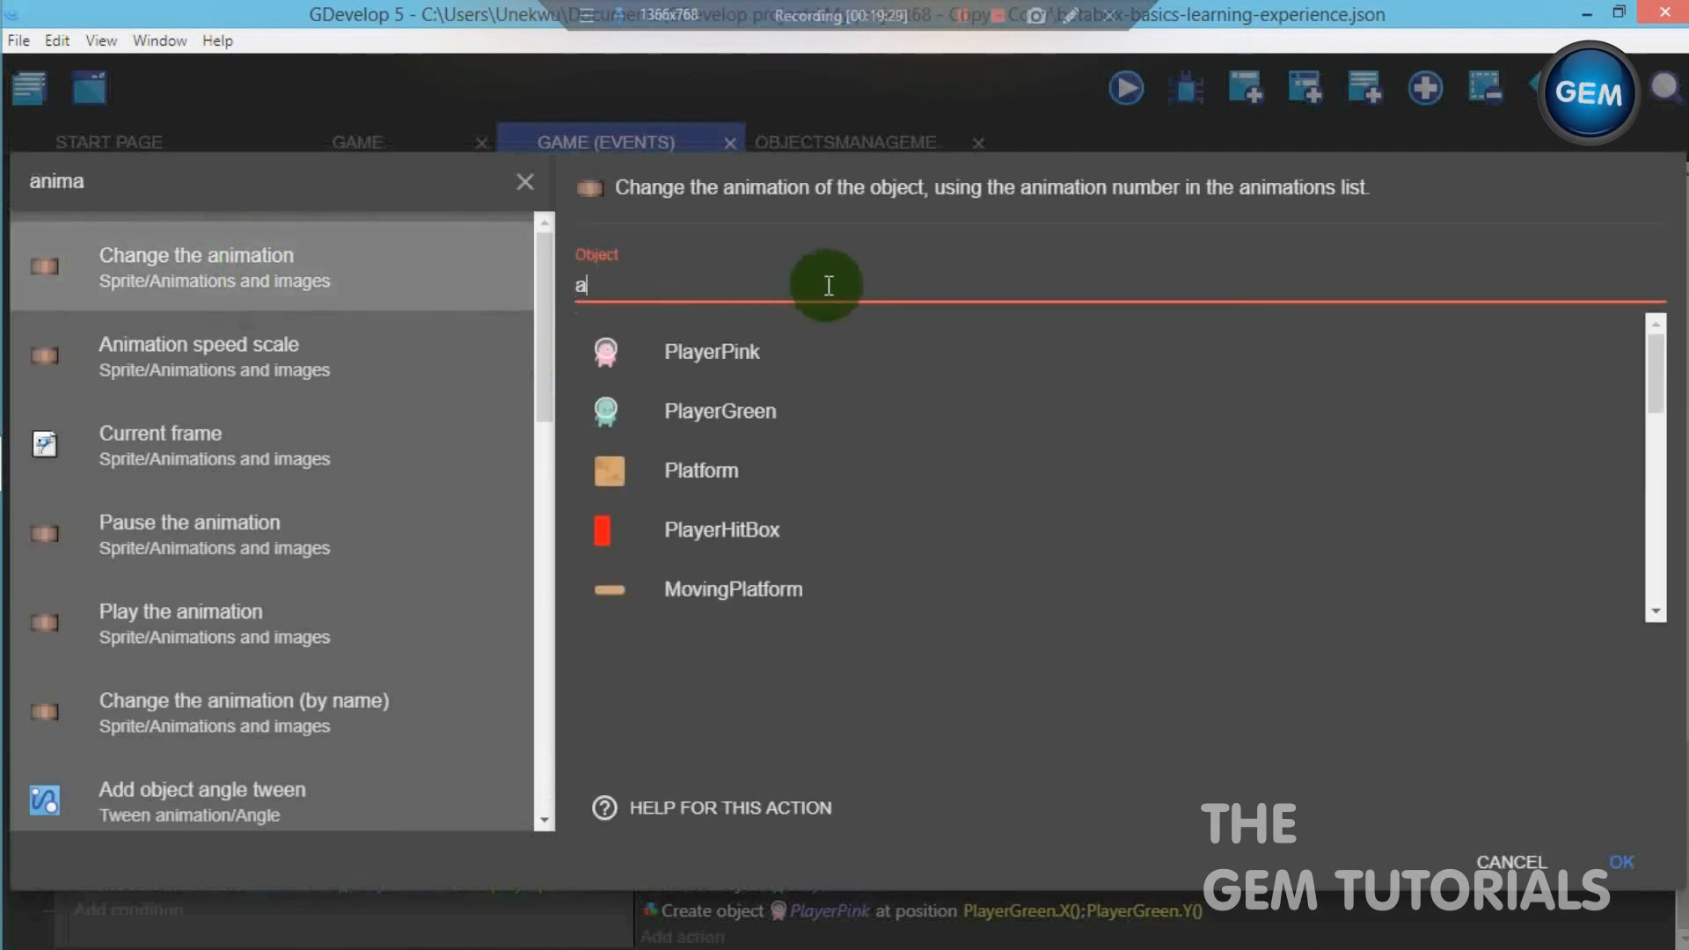
pyautogui.write('c')
pyautogui.click(765, 526)
# - Set the animation action's sign to = (set to) and its value to 1, and confirm the action
pyautogui.click(774, 360)
pyautogui.click(756, 368)
pyautogui.click(716, 454)
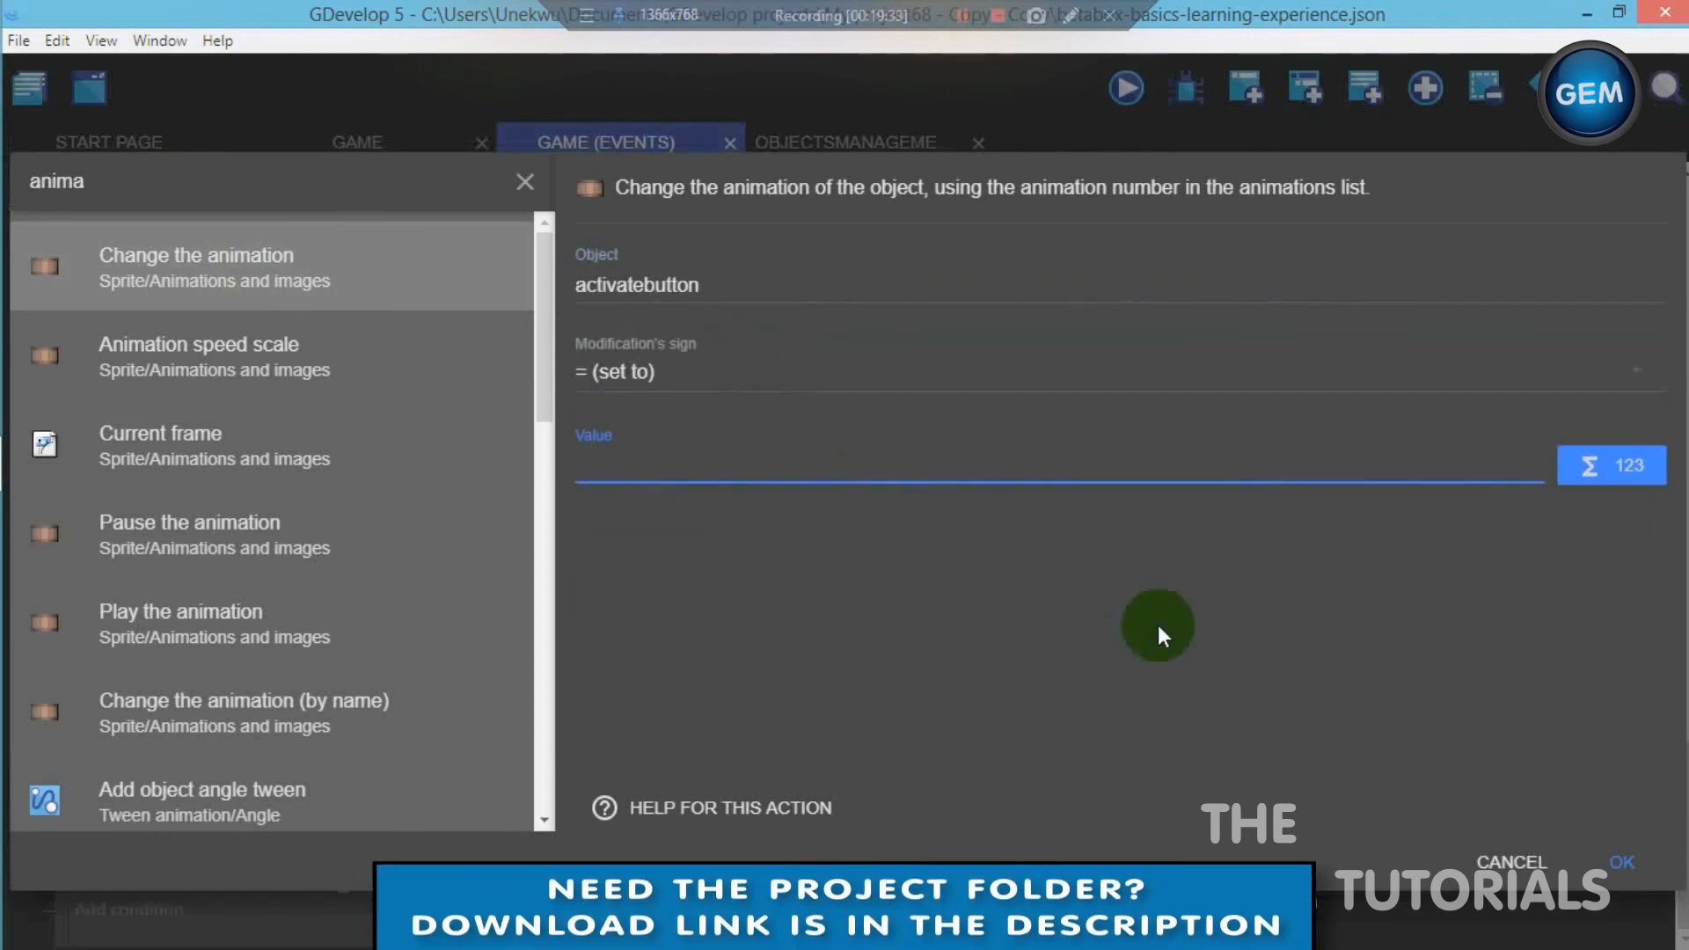
pyautogui.write('1')
pyautogui.click(1622, 861)
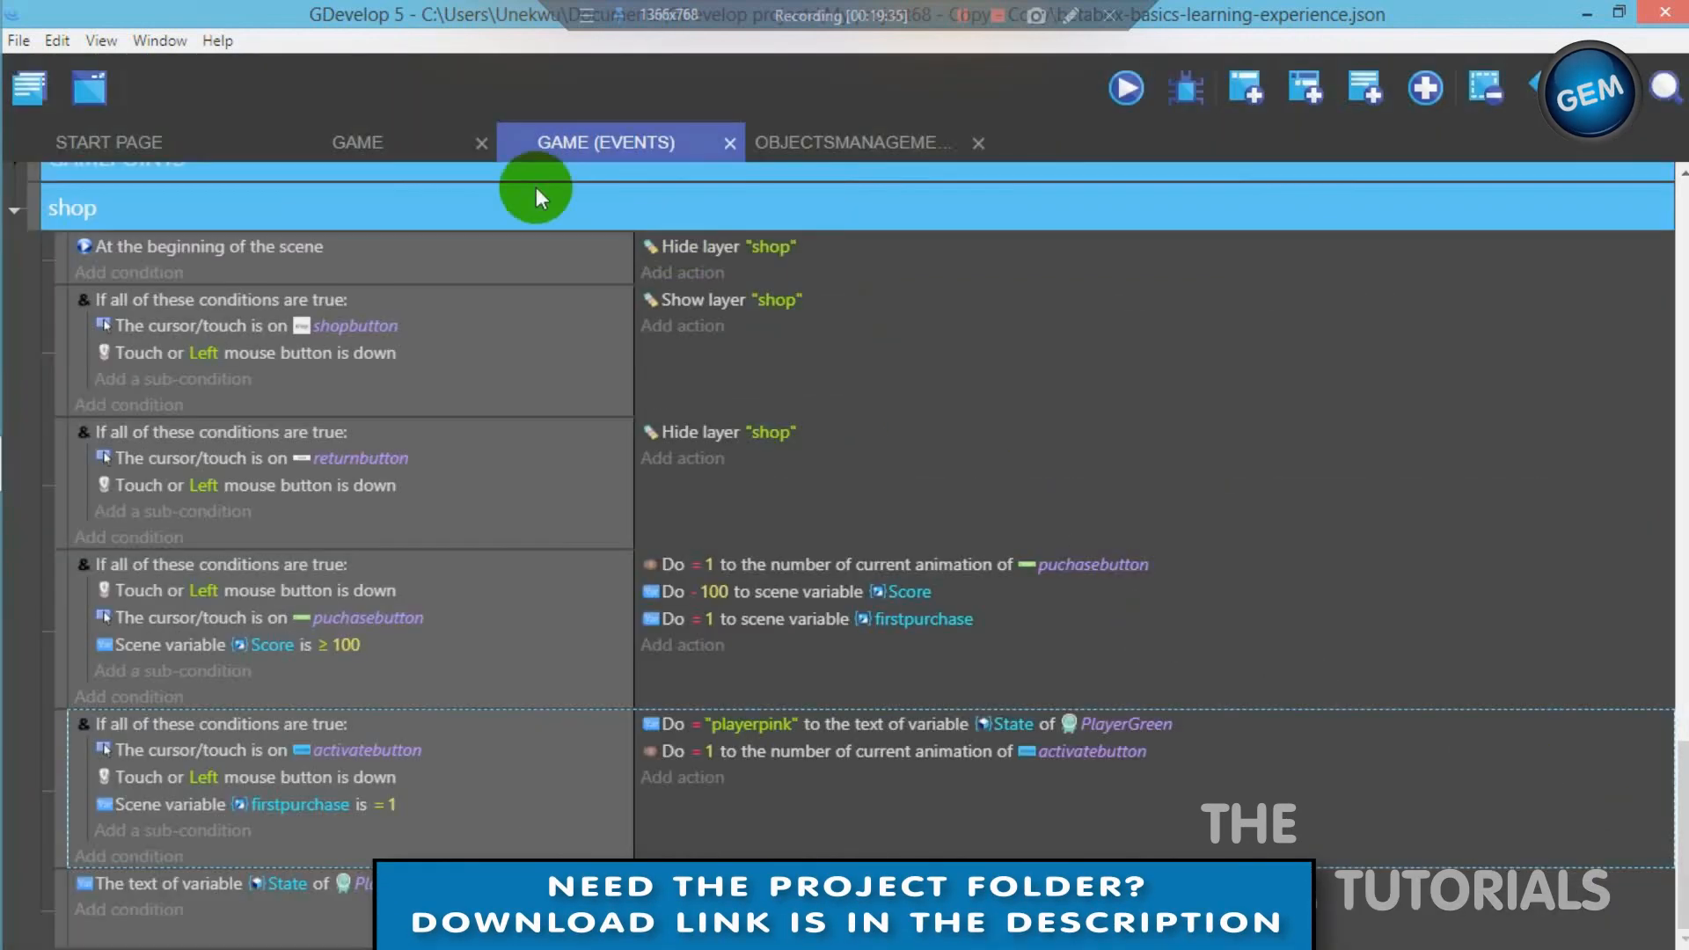
# - Launch a preview of the GAME scene and collect a coin by running right and jumping with the green character
pyautogui.click(402, 143)
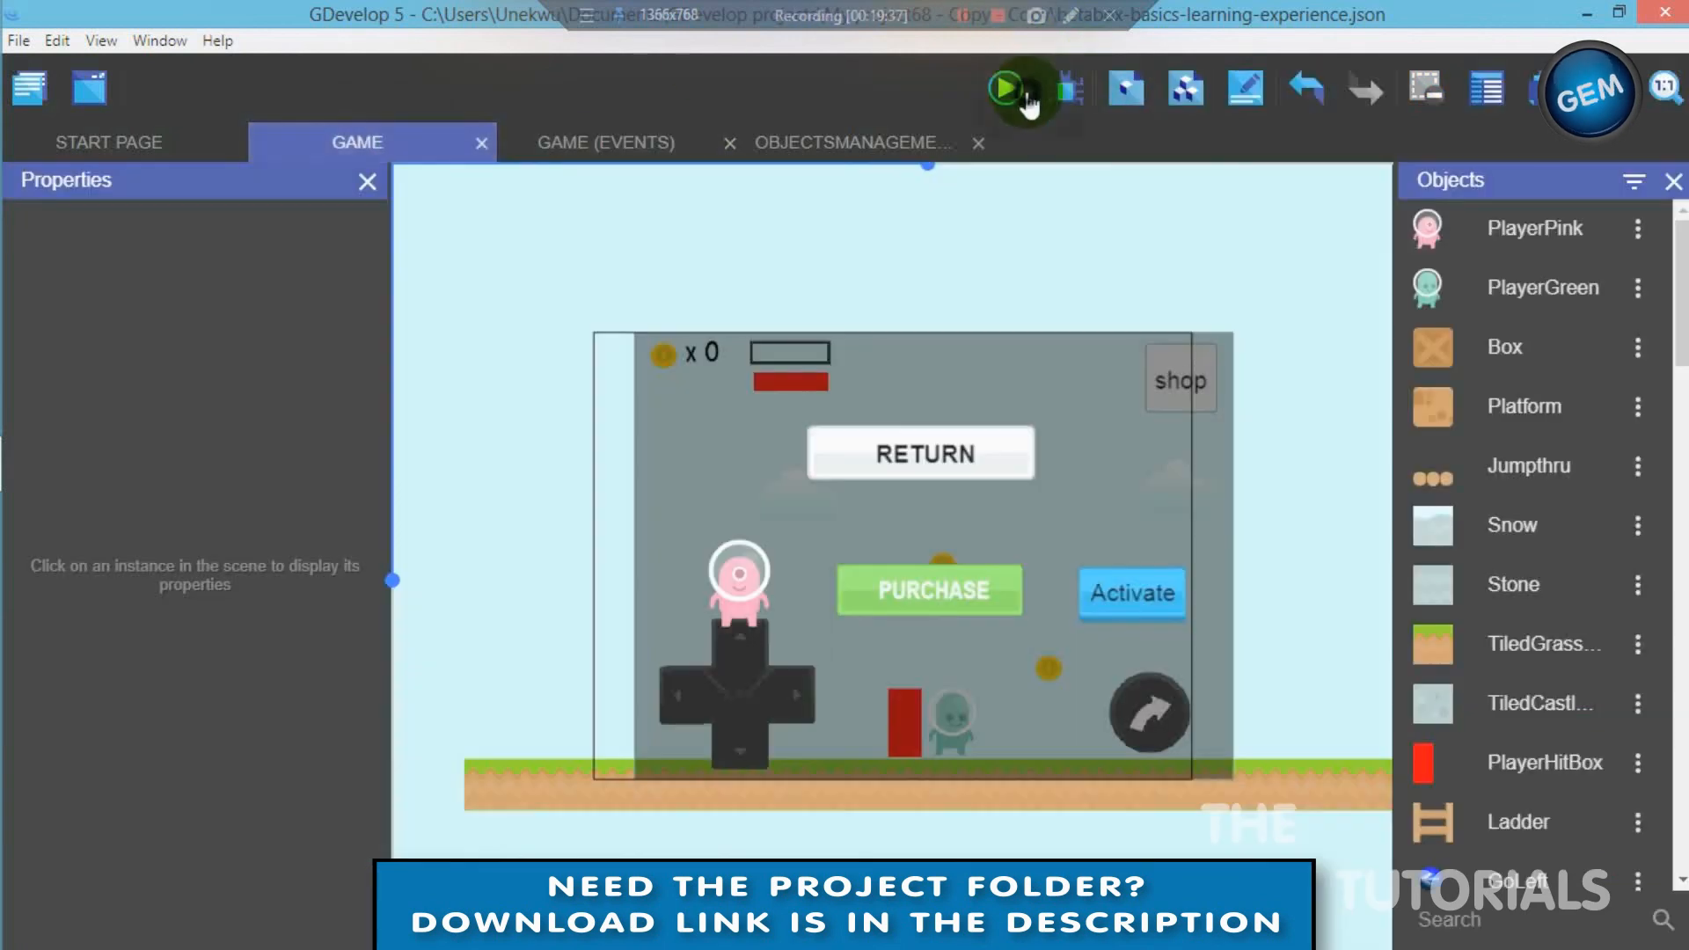
pyautogui.click(1026, 99)
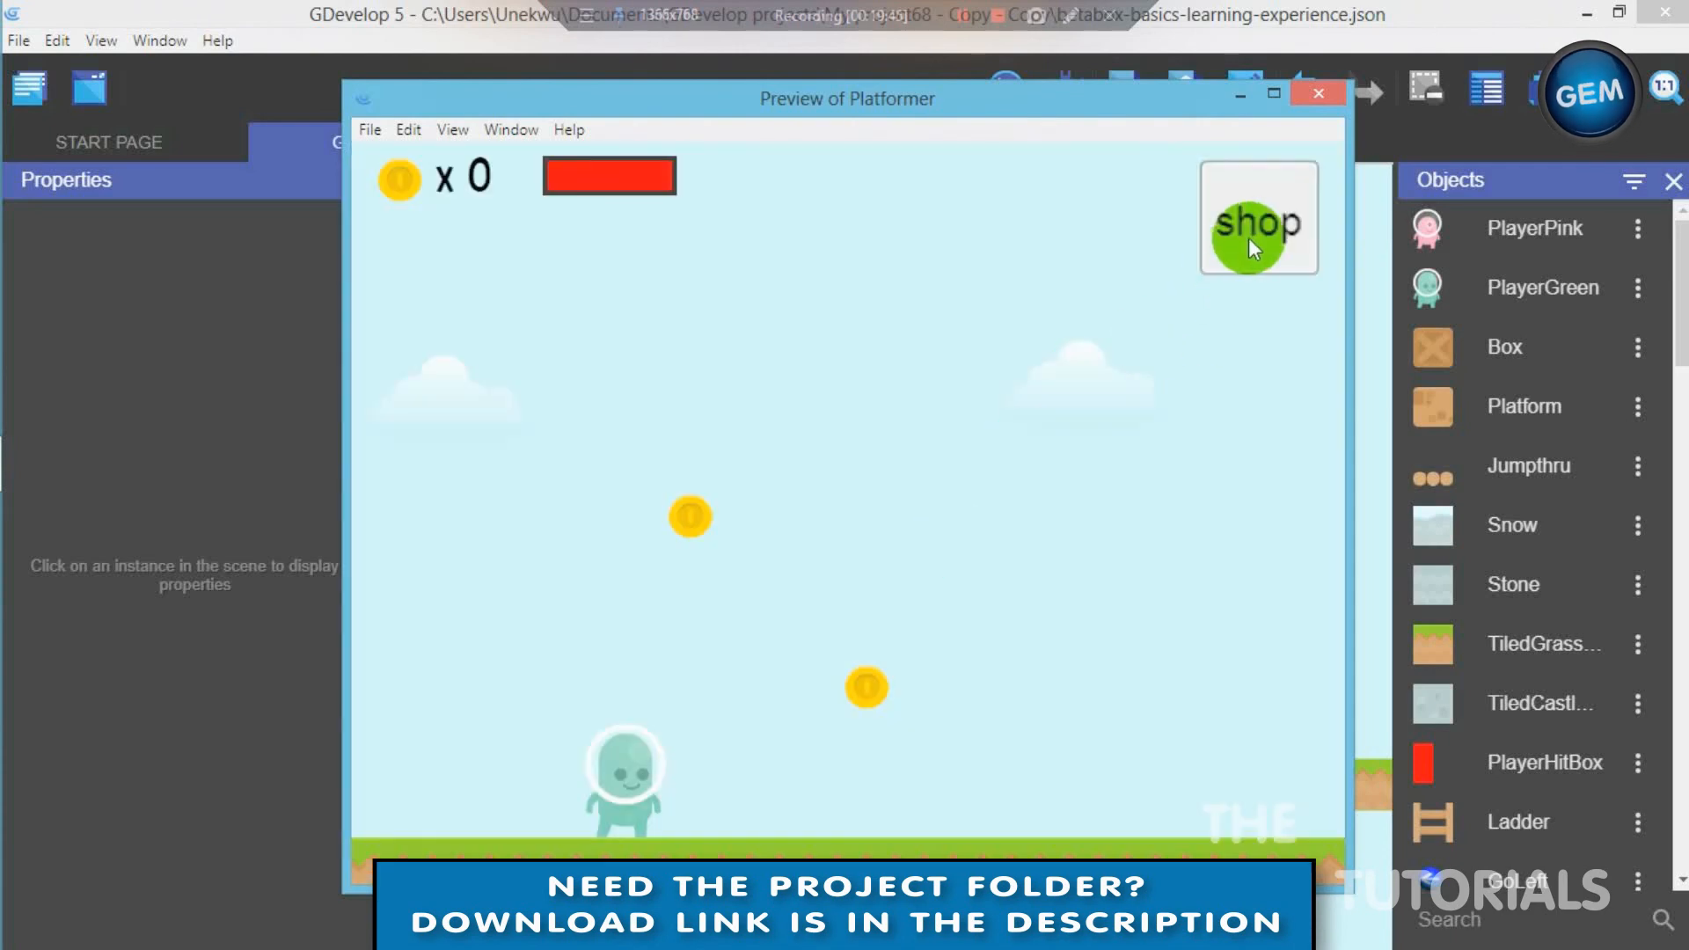
pyautogui.press('Right')
pyautogui.press('space')
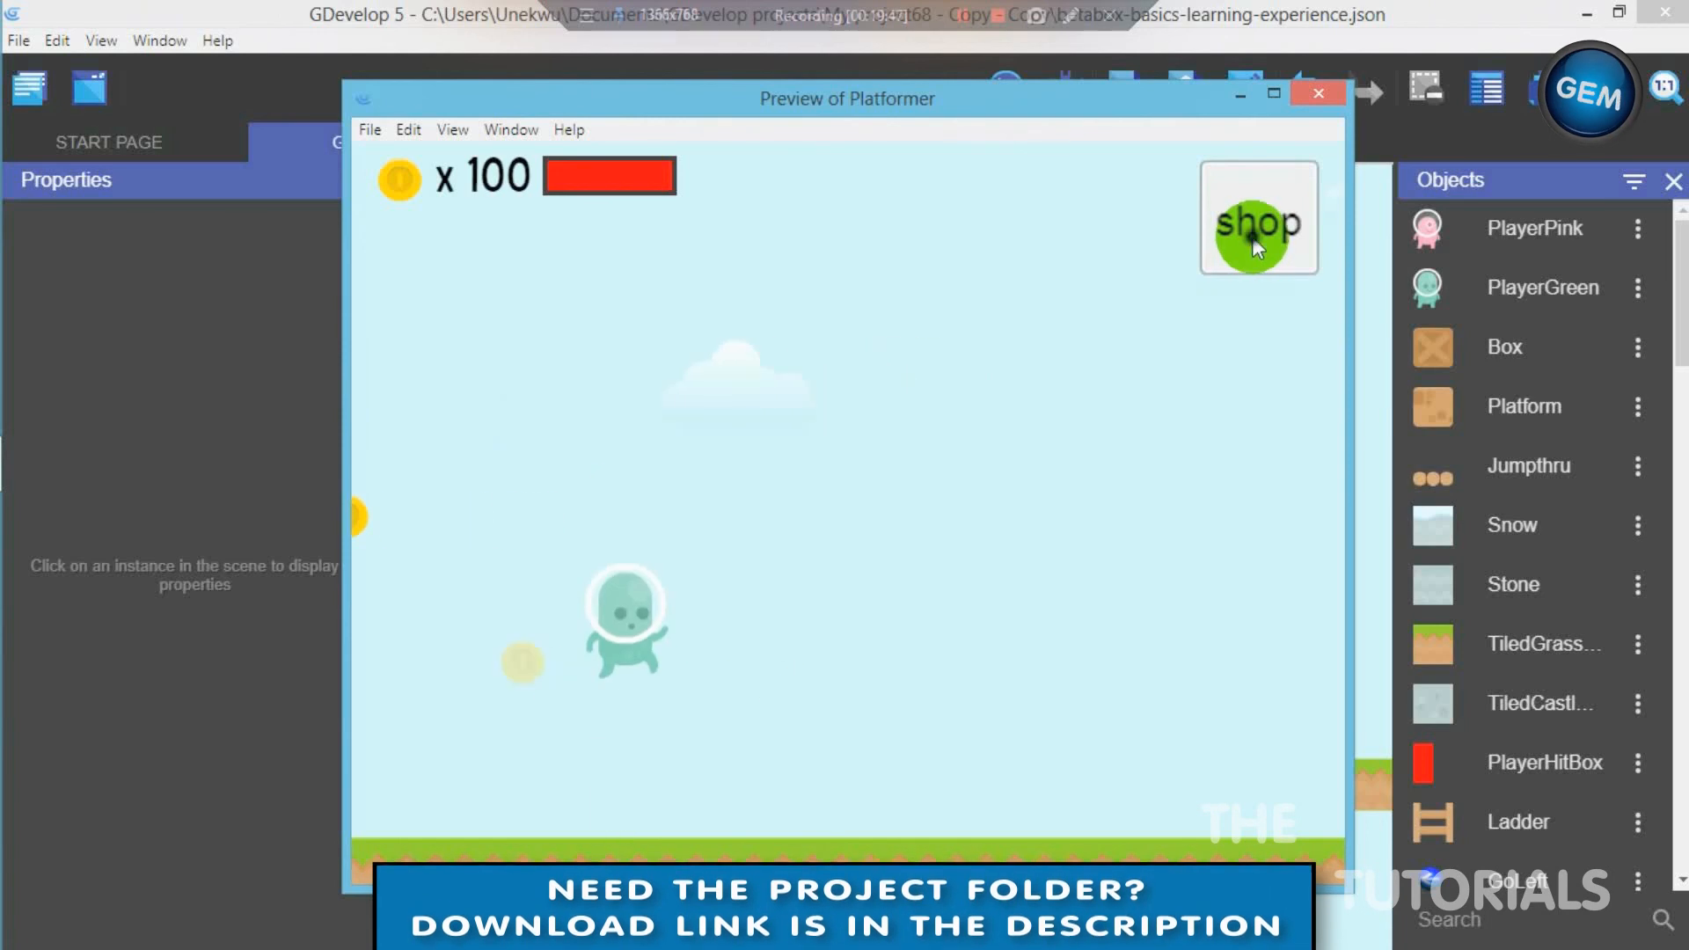
# - Purchase and activate the pink character in the preview's shop, and return to the game
pyautogui.click(1251, 237)
pyautogui.click(883, 593)
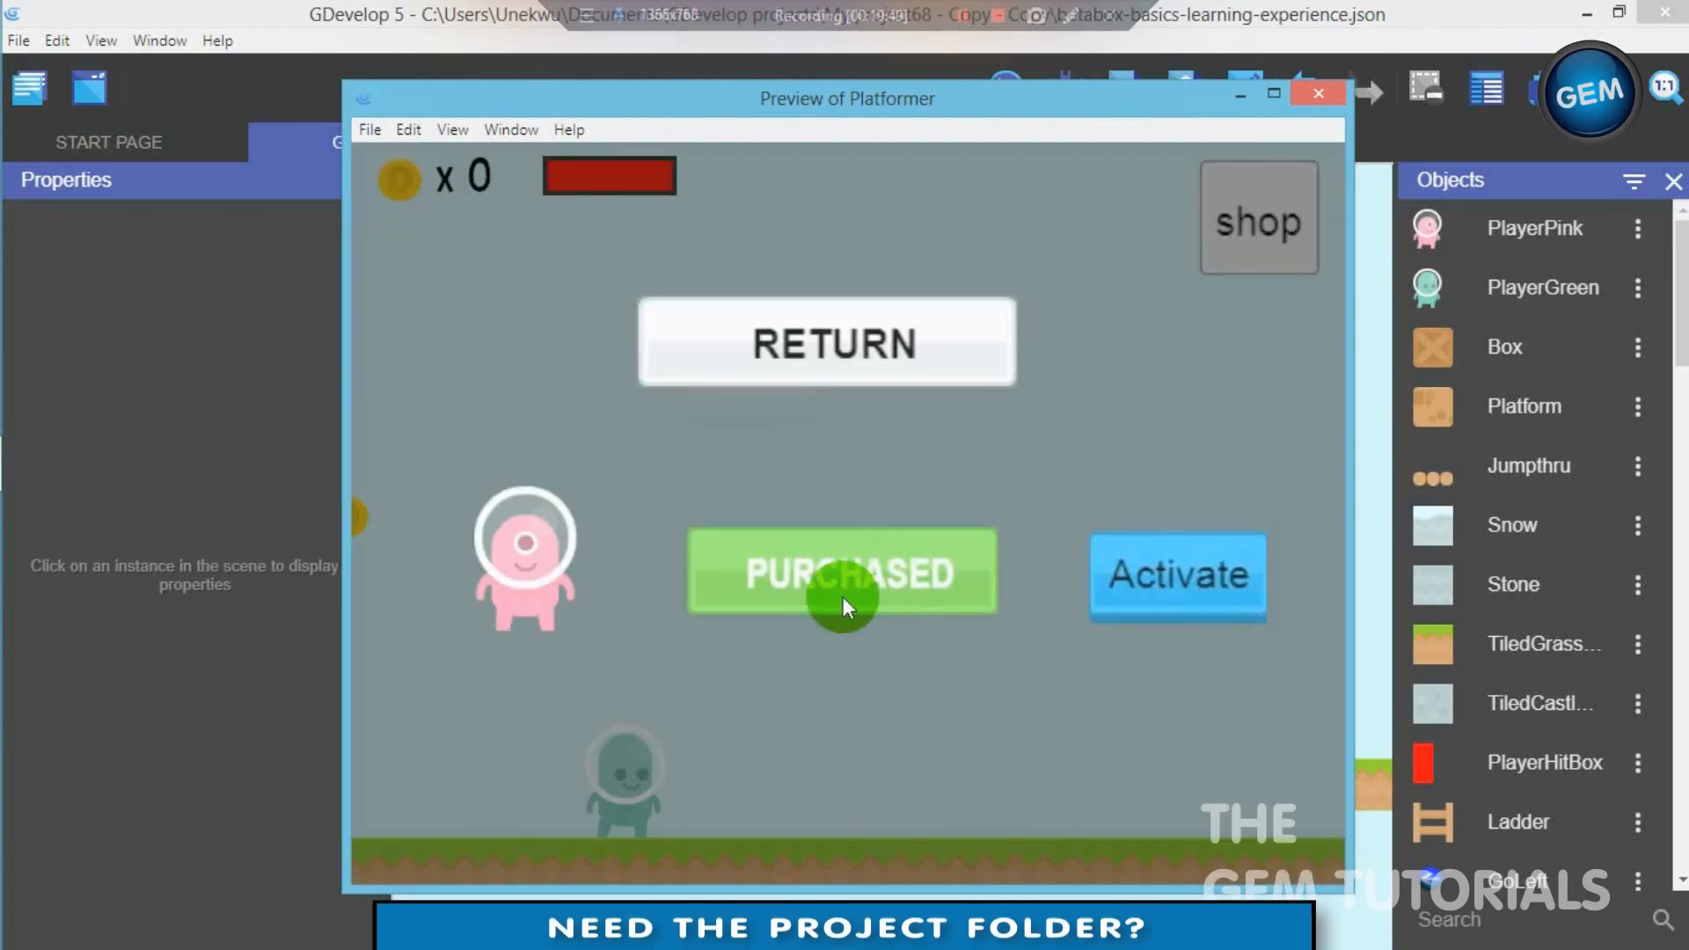
pyautogui.click(1197, 587)
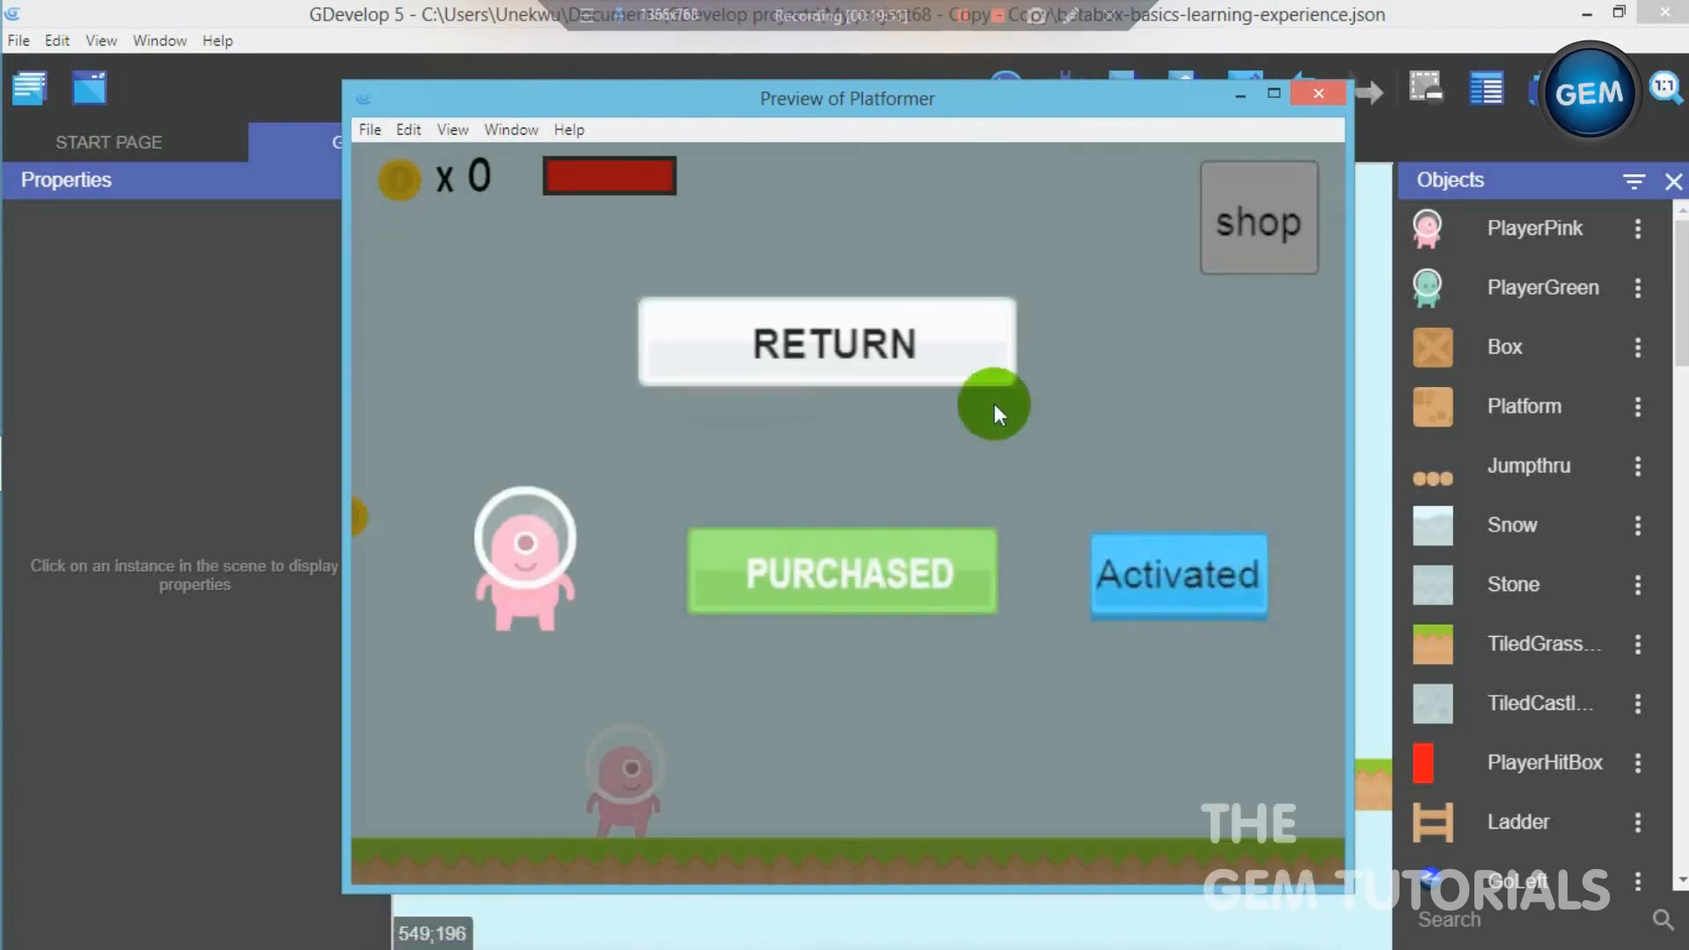
pyautogui.click(894, 355)
# - Test moving the pink character right and left in the level, and close the preview
pyautogui.press('Right')
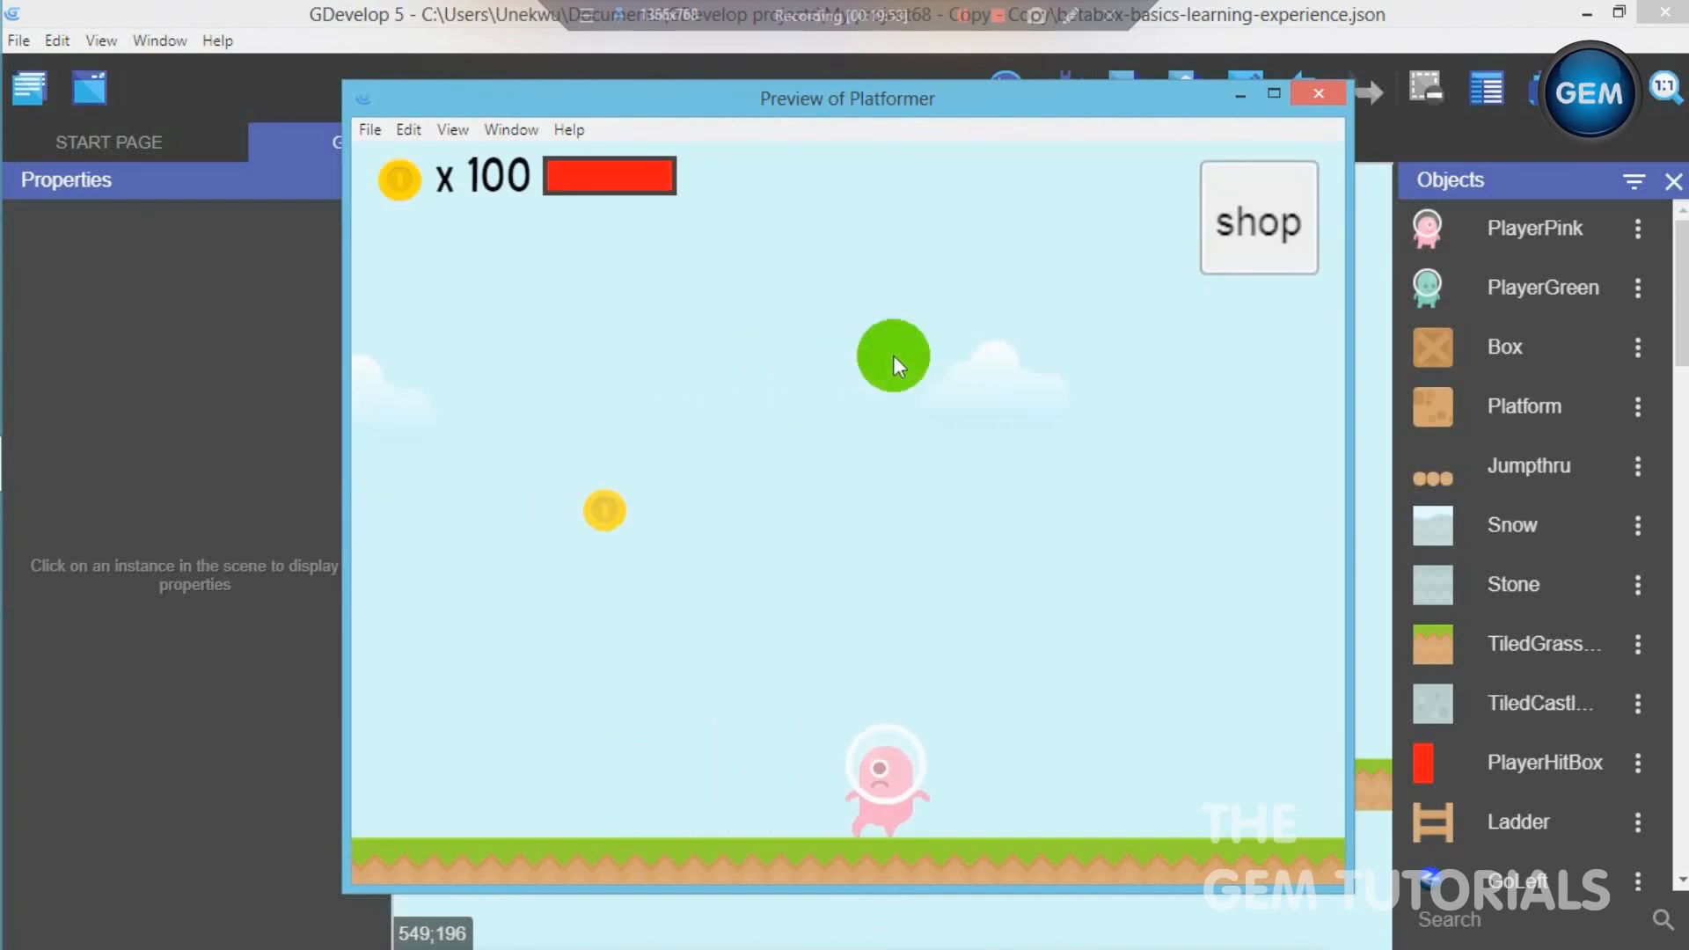
pyautogui.press('Left')
pyautogui.press('Right')
pyautogui.press('Right')
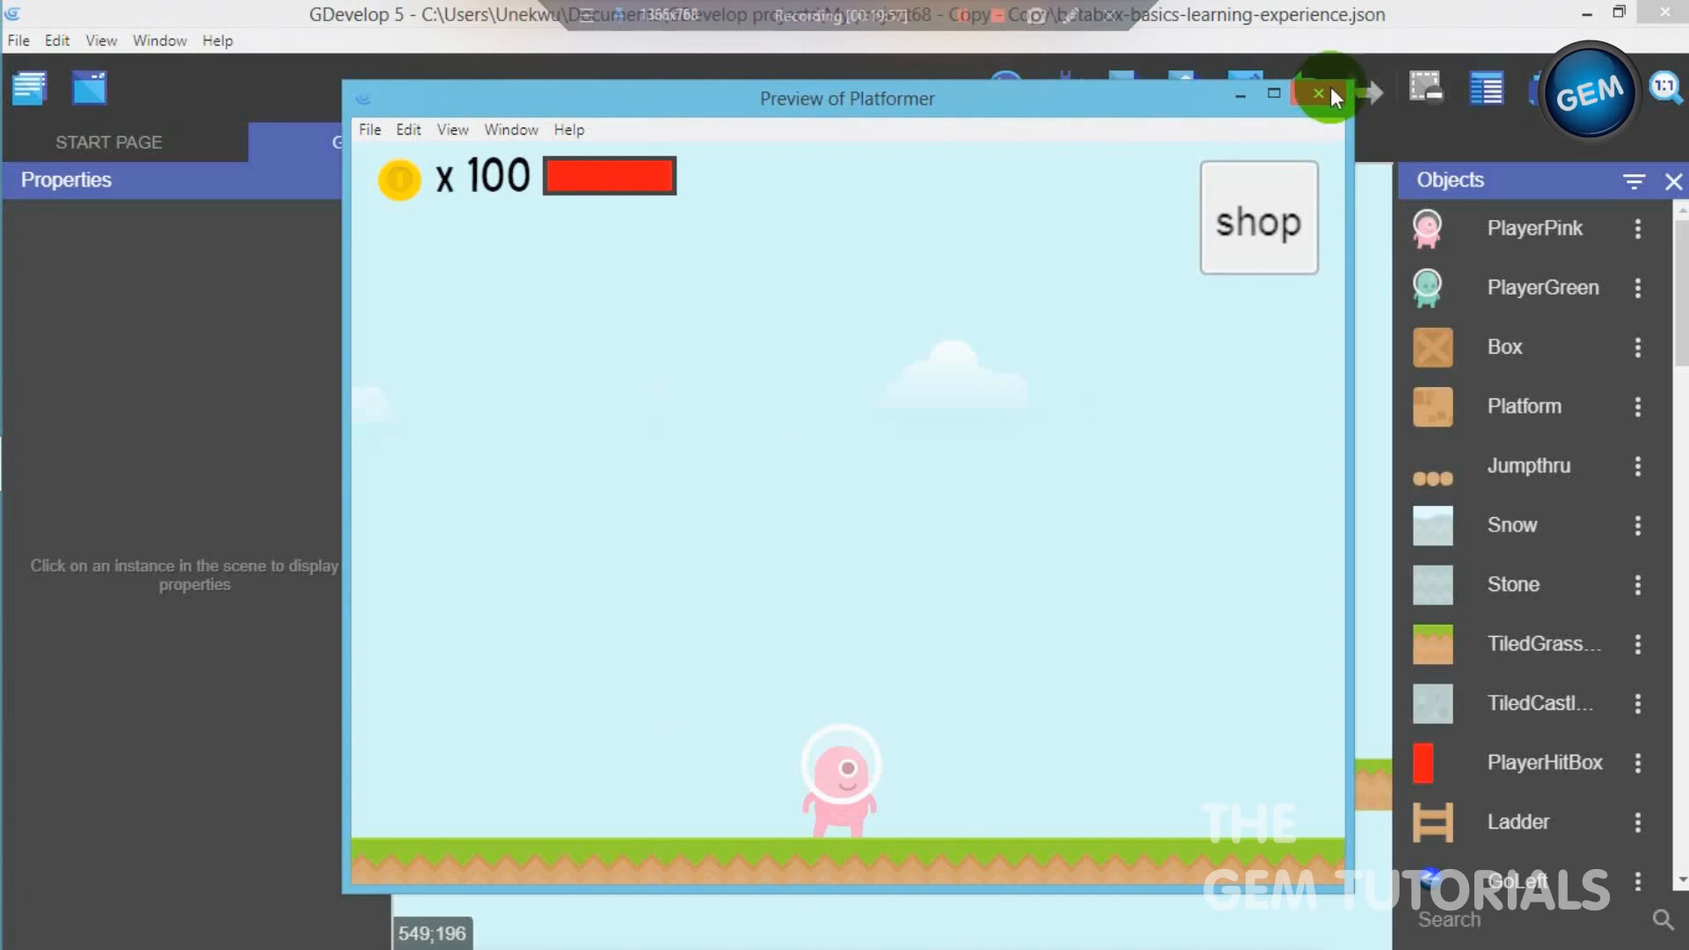
pyautogui.click(1330, 86)
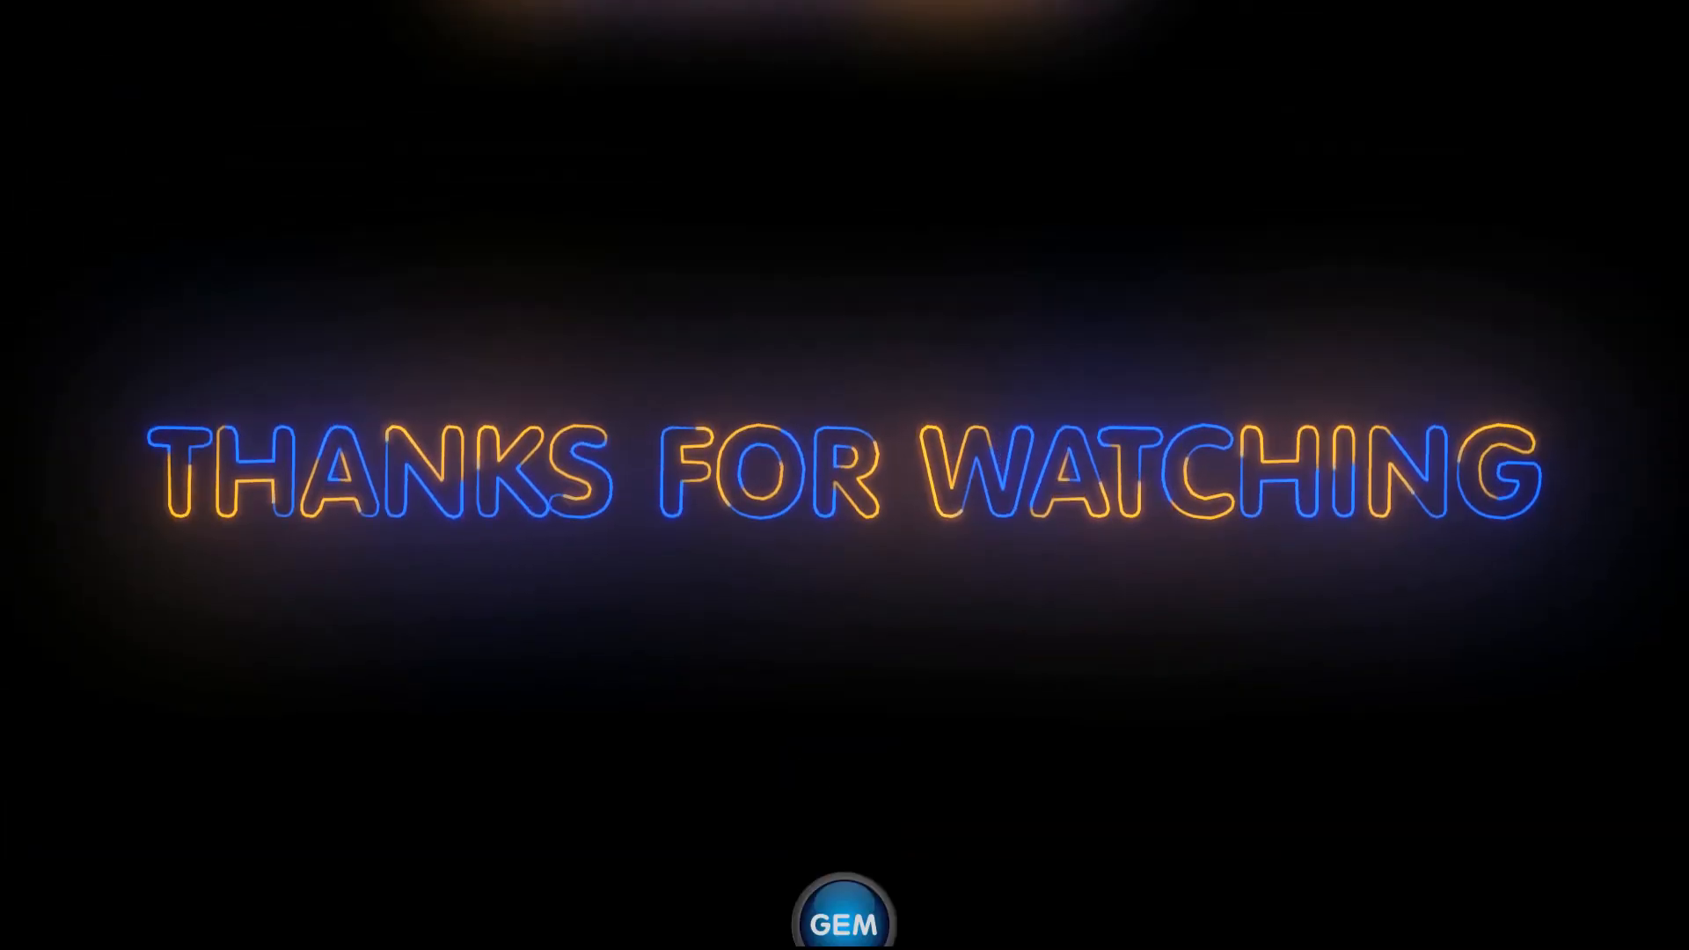